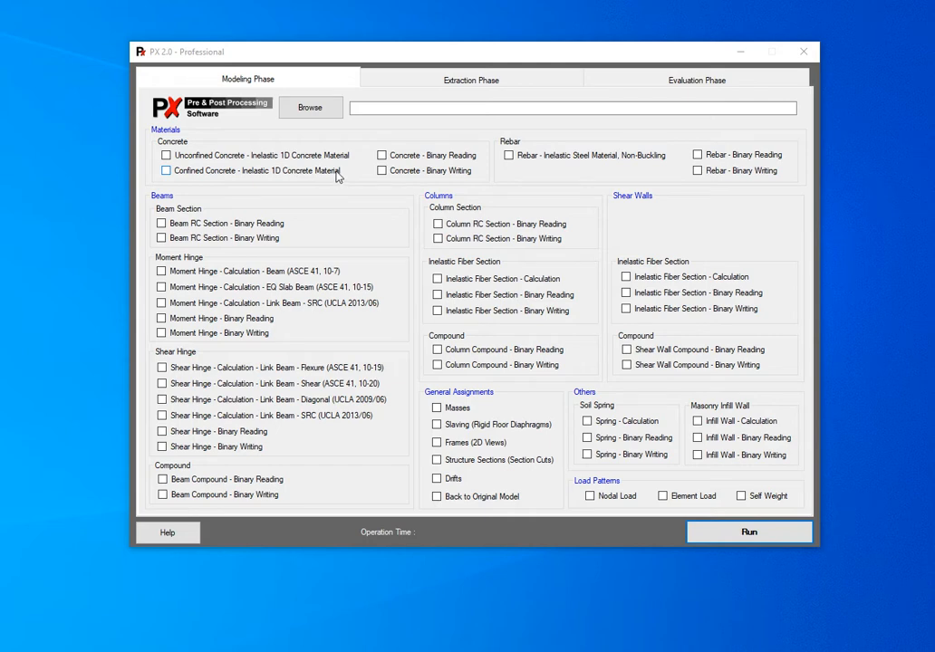
Step: Open PX User Manual V2.0 from the program's help and go to its table of contents for the Modeling Phase chapter
{"action": "left_click", "coordinate": [189, 540]}
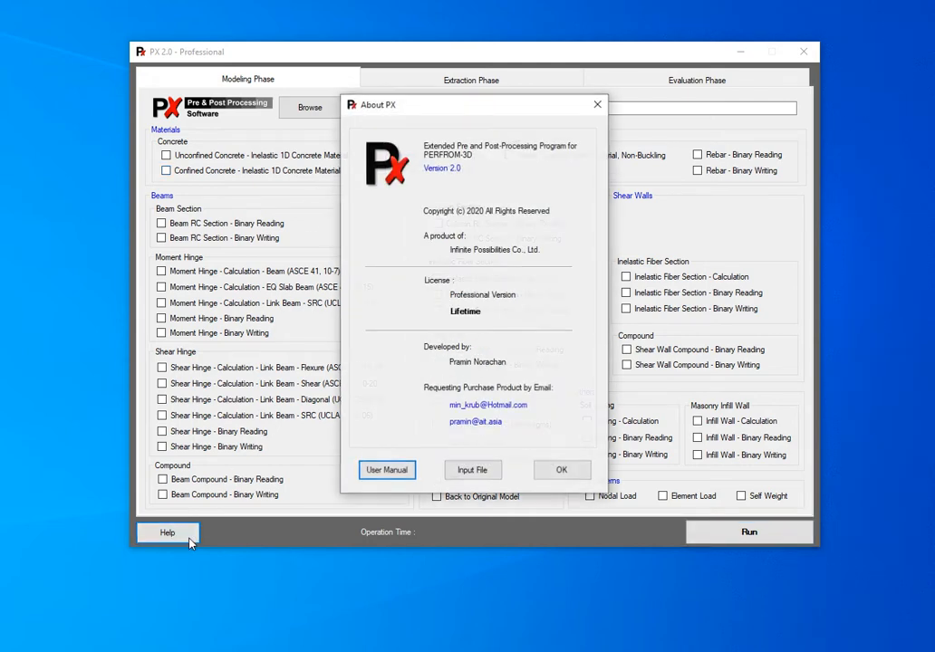
{"action": "left_click", "coordinate": [386, 470]}
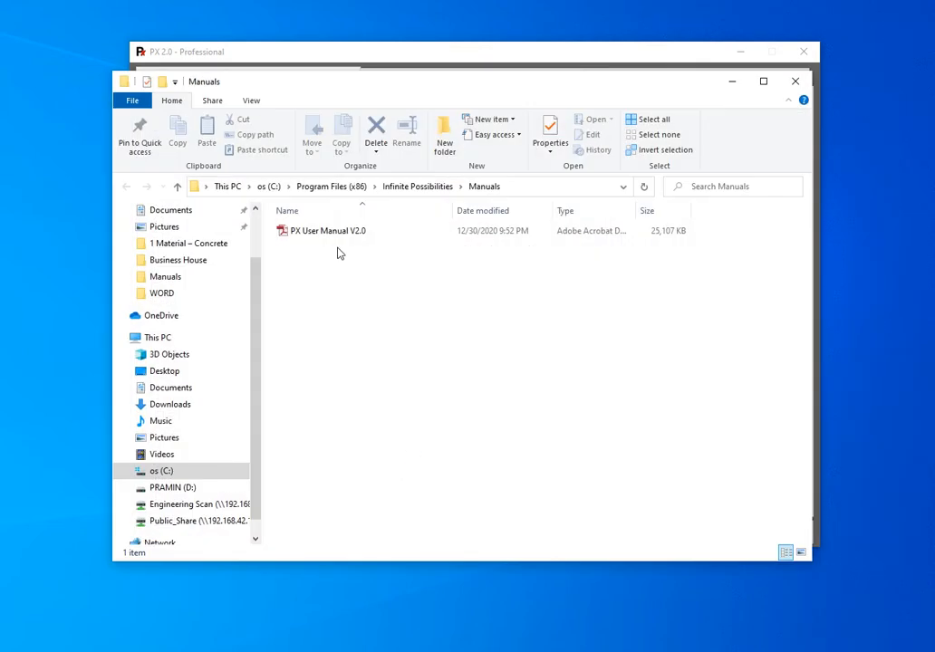
{"action": "double_click", "coordinate": [337, 234]}
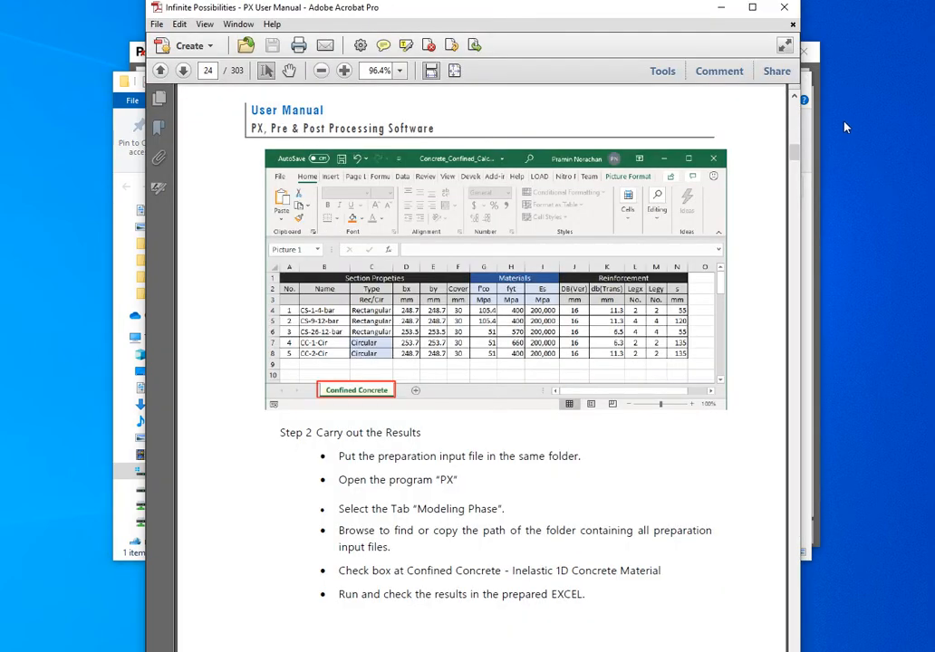
{"action": "left_click_drag", "start_coordinate": [796, 150], "coordinate": [791, 87]}
{"action": "scroll", "coordinate": [469, 269], "scroll_direction": "down", "scroll_amount": 5}
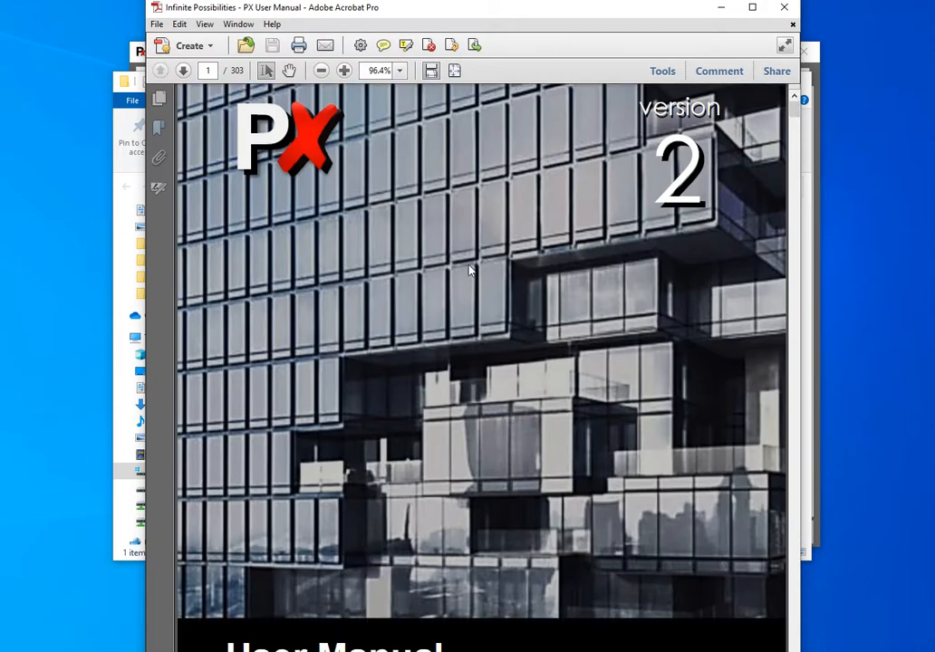
{"action": "scroll", "coordinate": [470, 269], "scroll_direction": "down", "scroll_amount": 12}
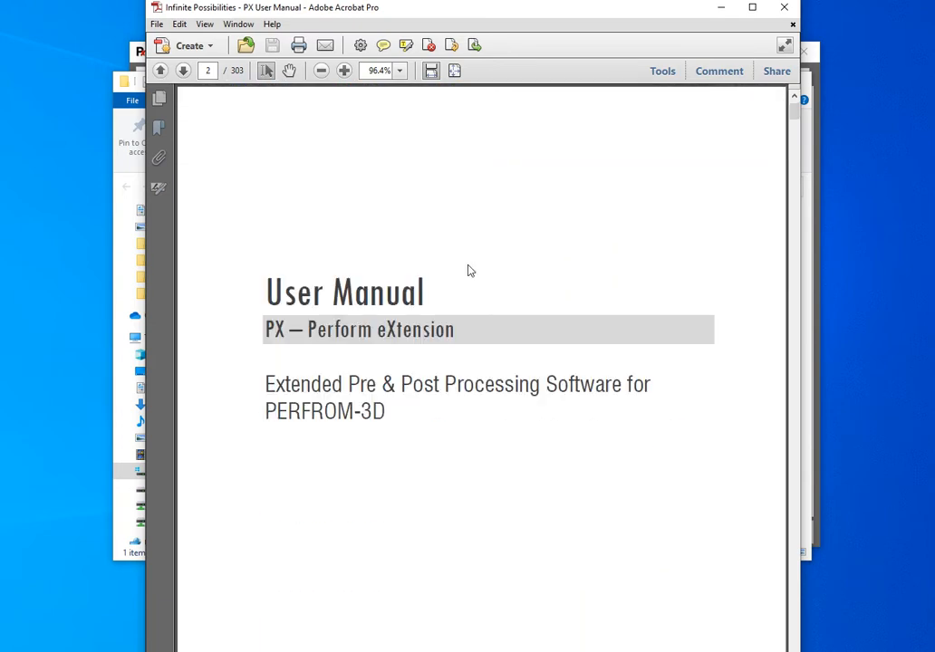
{"action": "scroll", "coordinate": [469, 270], "scroll_direction": "down", "scroll_amount": 12}
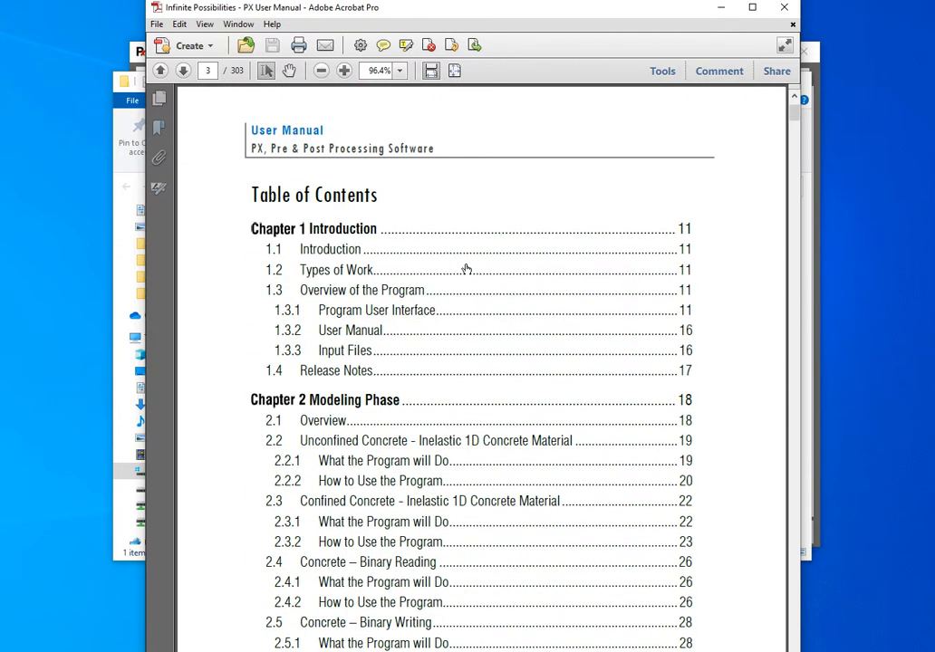
{"action": "scroll", "coordinate": [466, 269], "scroll_direction": "down", "scroll_amount": 2}
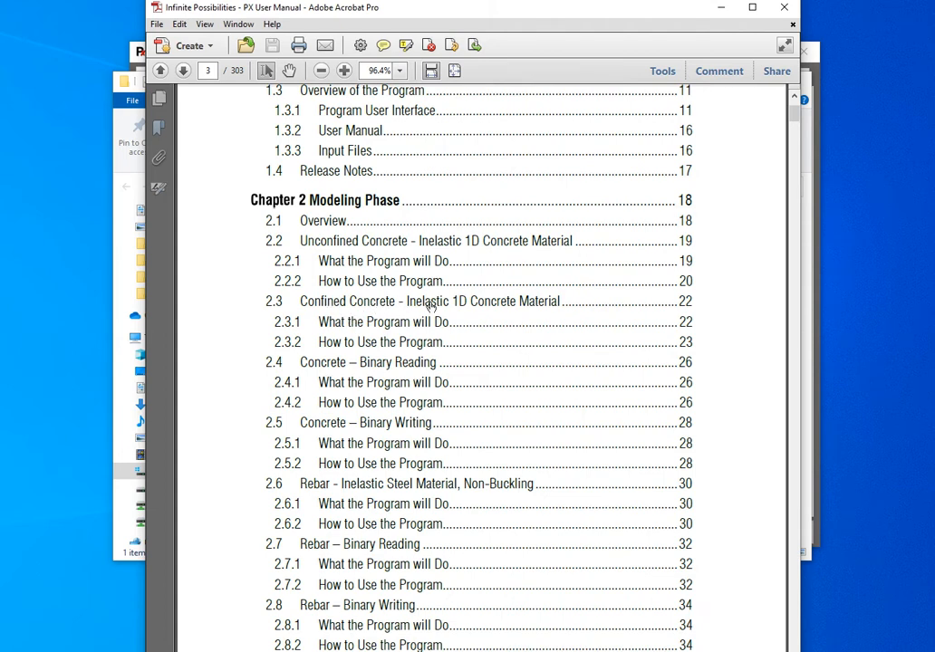
Step: Read manual section 2.3 on Confined Concrete - Inelastic 1D Concrete Material, and close the manual and its folder
{"action": "left_click", "coordinate": [503, 302]}
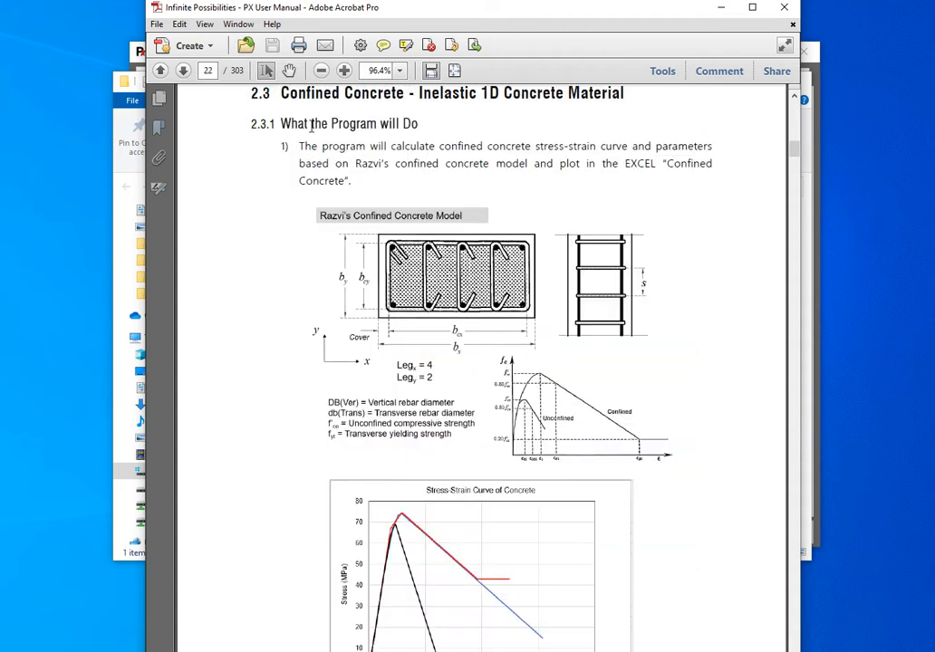
{"action": "scroll", "coordinate": [445, 245], "scroll_direction": "down", "scroll_amount": 10}
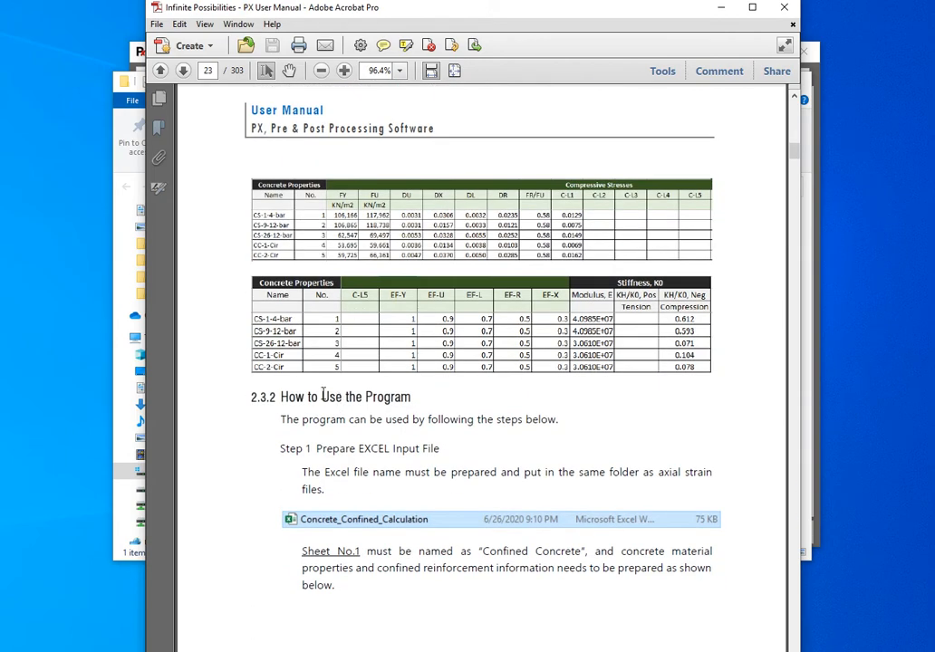
{"action": "scroll", "coordinate": [399, 415], "scroll_direction": "down", "scroll_amount": 10}
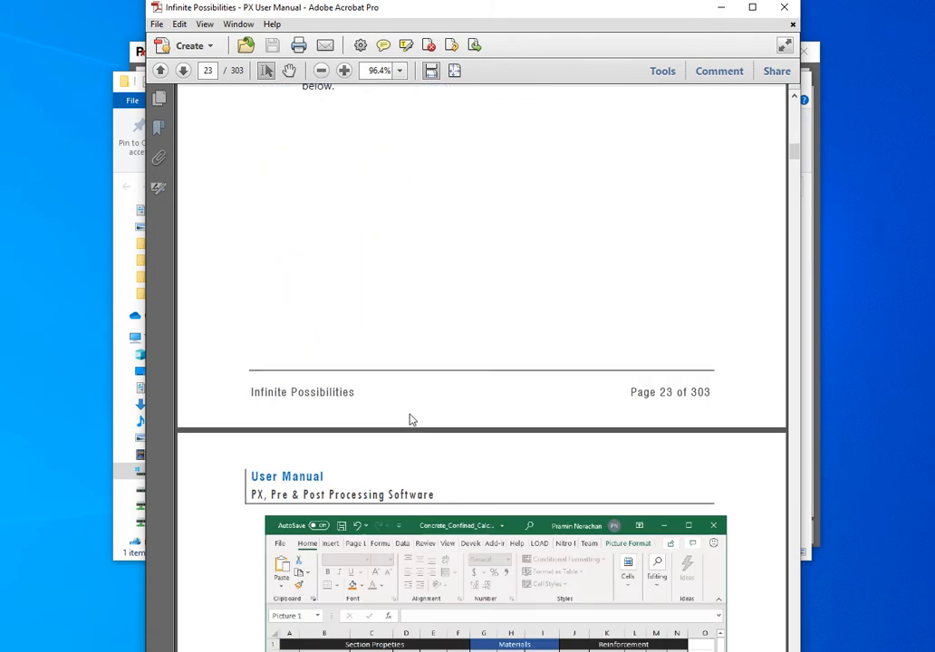
{"action": "left_click", "coordinate": [784, 7]}
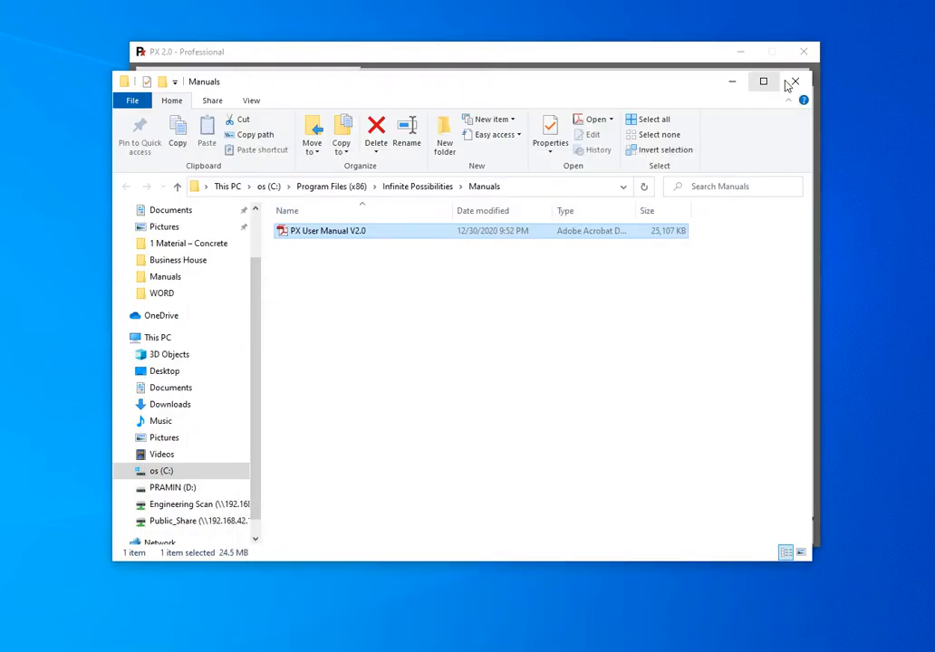
{"action": "left_click", "coordinate": [795, 83]}
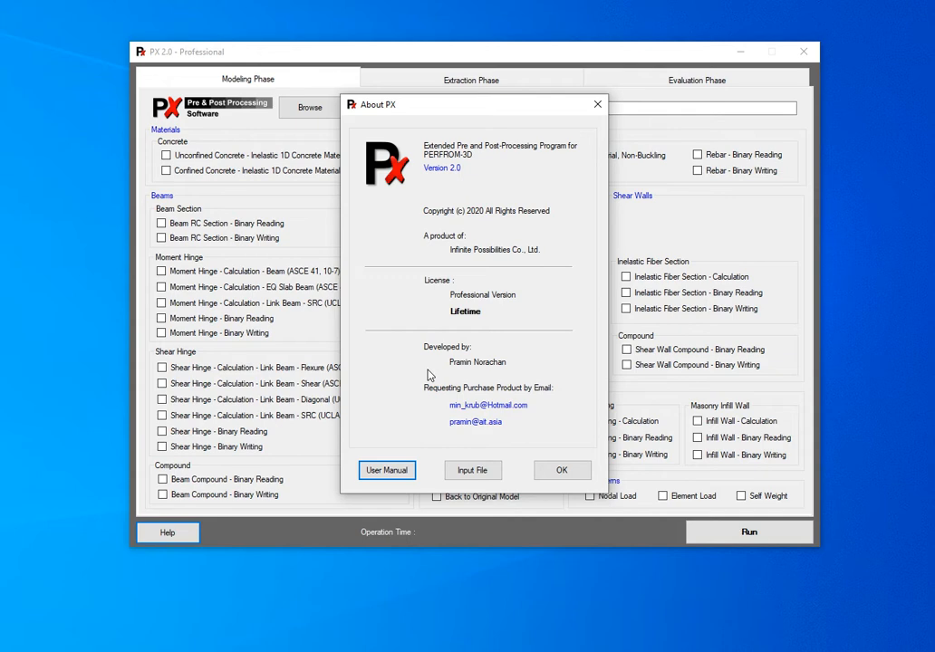
Step: Browse the supplied input files in the 1 Modeling Phase and Beam – Moment Hinge folders, closing the folder and the About PX window
{"action": "left_click", "coordinate": [473, 472]}
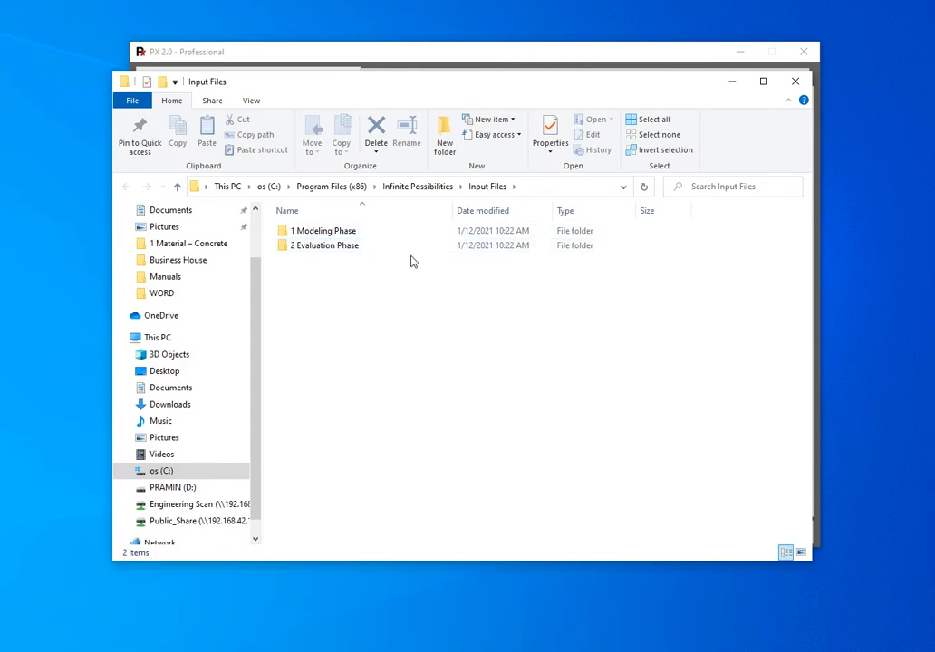
{"action": "double_click", "coordinate": [332, 234]}
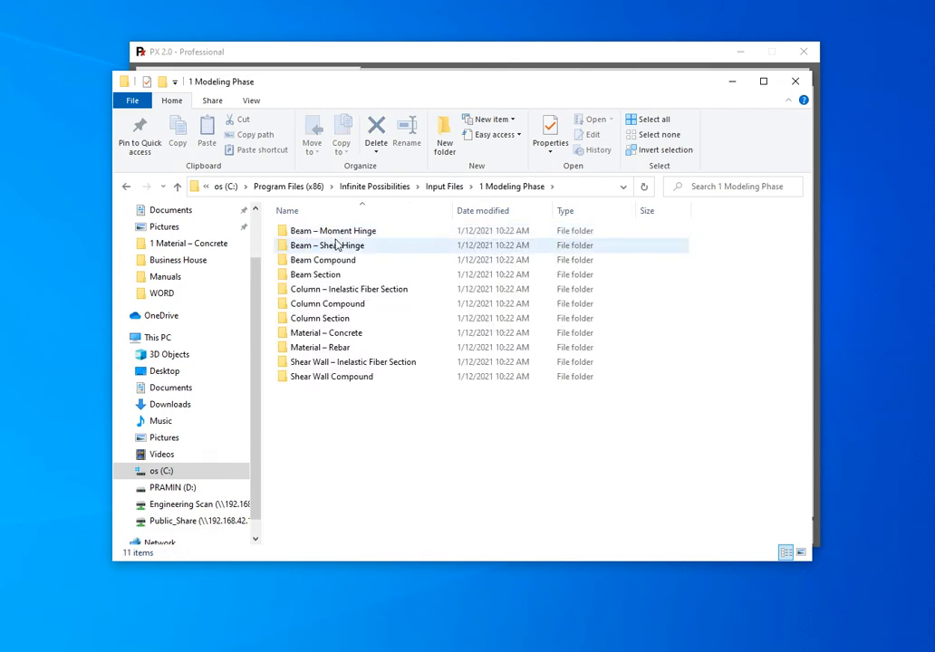
{"action": "double_click", "coordinate": [339, 238]}
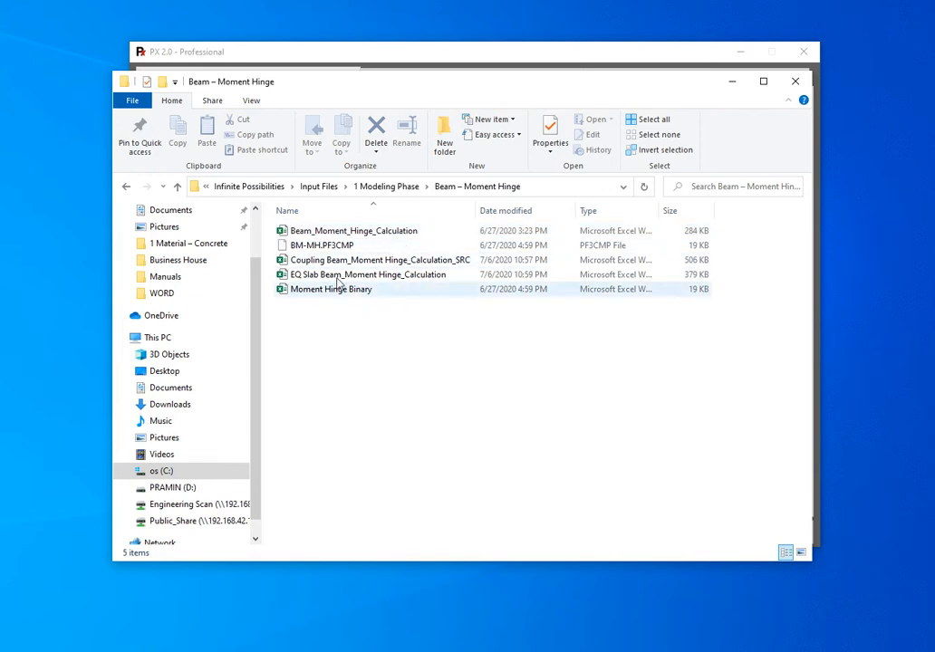
{"action": "left_click", "coordinate": [126, 187]}
{"action": "left_click", "coordinate": [126, 187]}
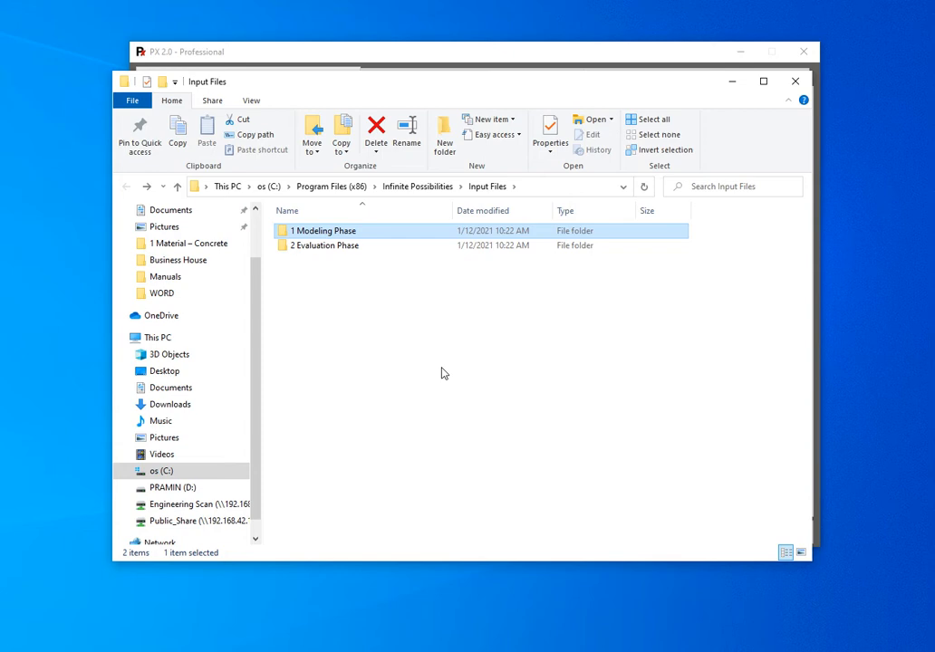
{"action": "left_click", "coordinate": [795, 81]}
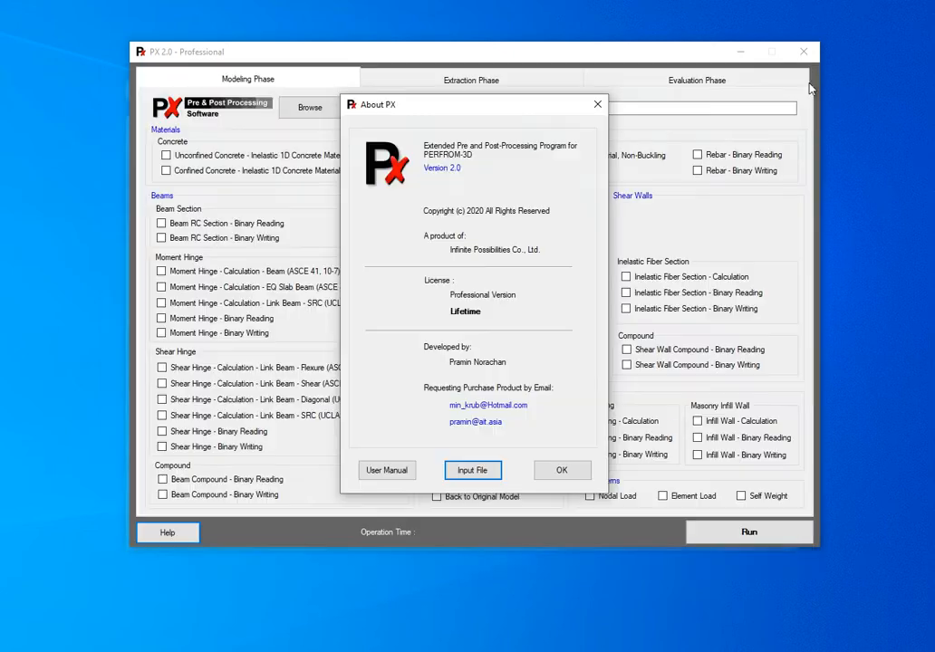
{"action": "left_click", "coordinate": [561, 471]}
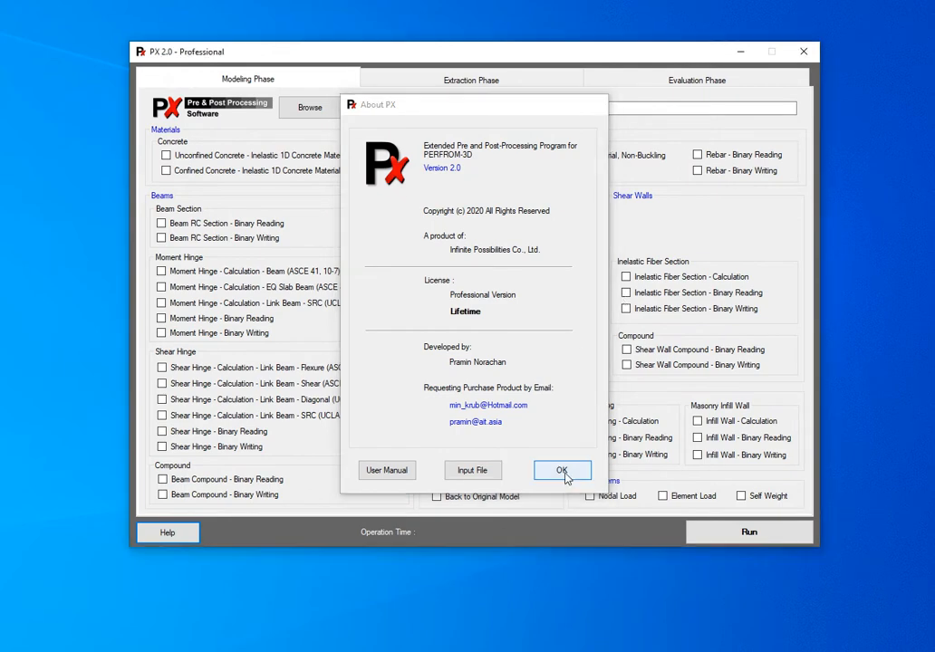
Step: Open the Concrete_Confined_Calculation workbook from the 1 Material – Concrete folder under Testing Runing-20210127, 1 Modeling Phase
{"action": "mouse_move", "coordinate": [70, 649]}
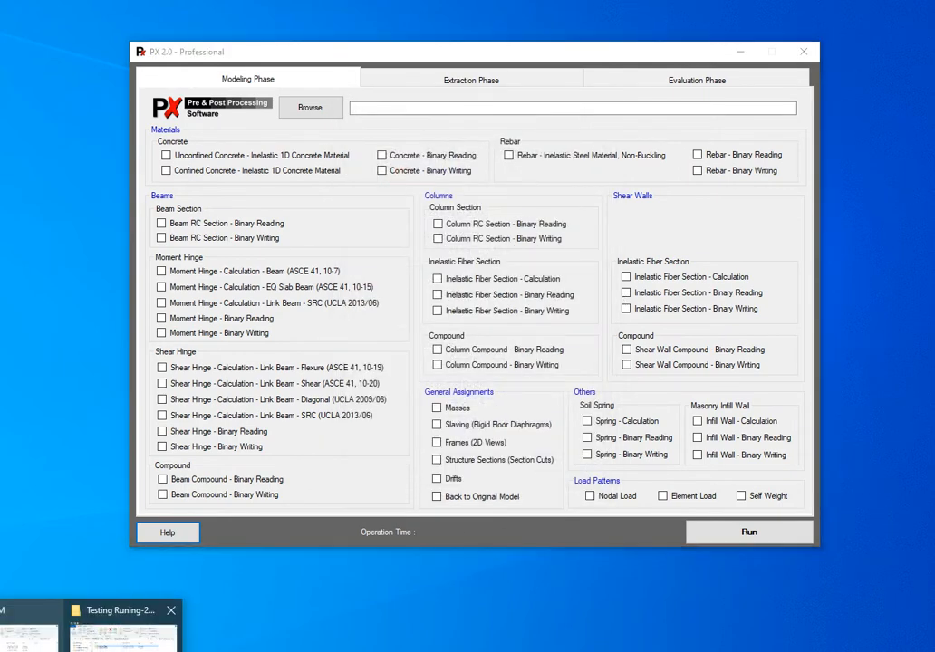
{"action": "left_click", "coordinate": [122, 636]}
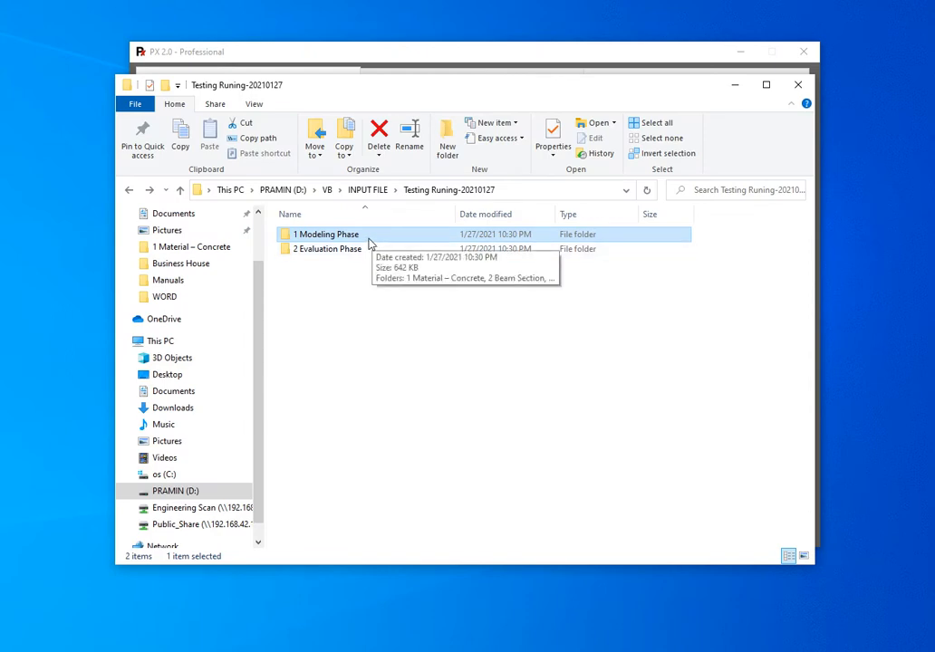
{"action": "double_click", "coordinate": [368, 240]}
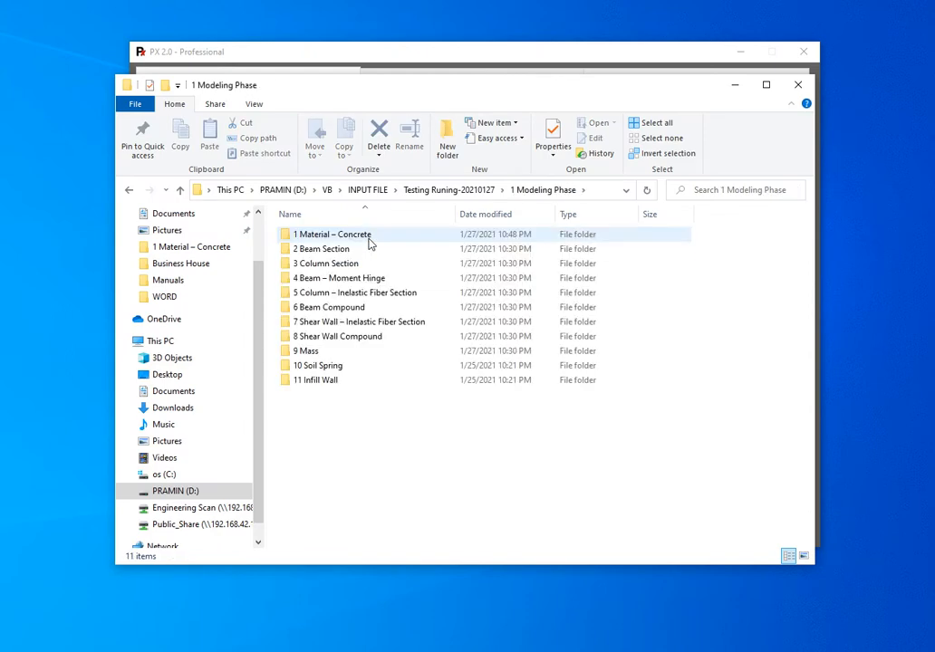
{"action": "double_click", "coordinate": [368, 238]}
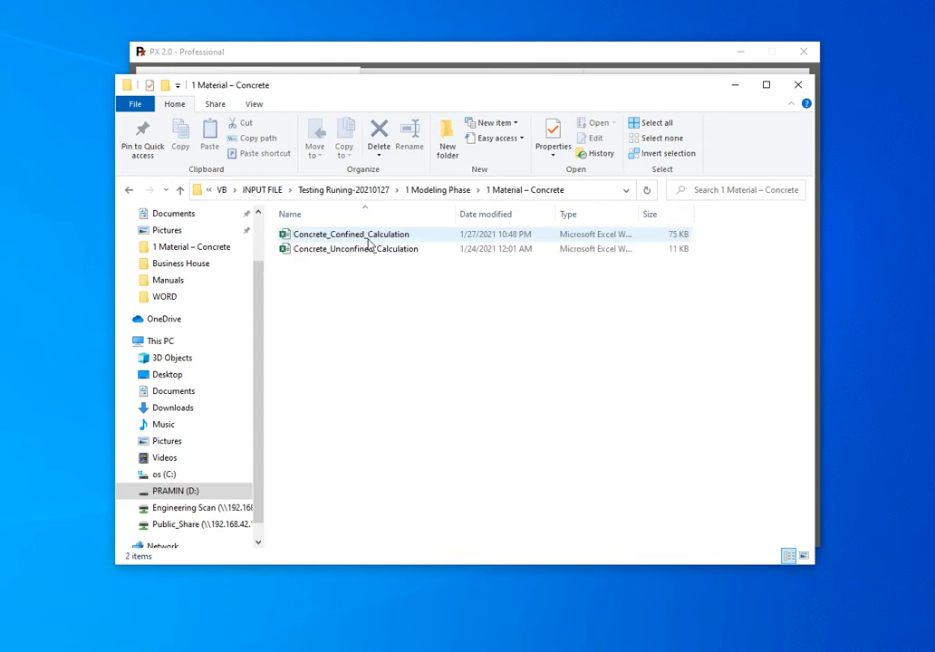
{"action": "double_click", "coordinate": [368, 237]}
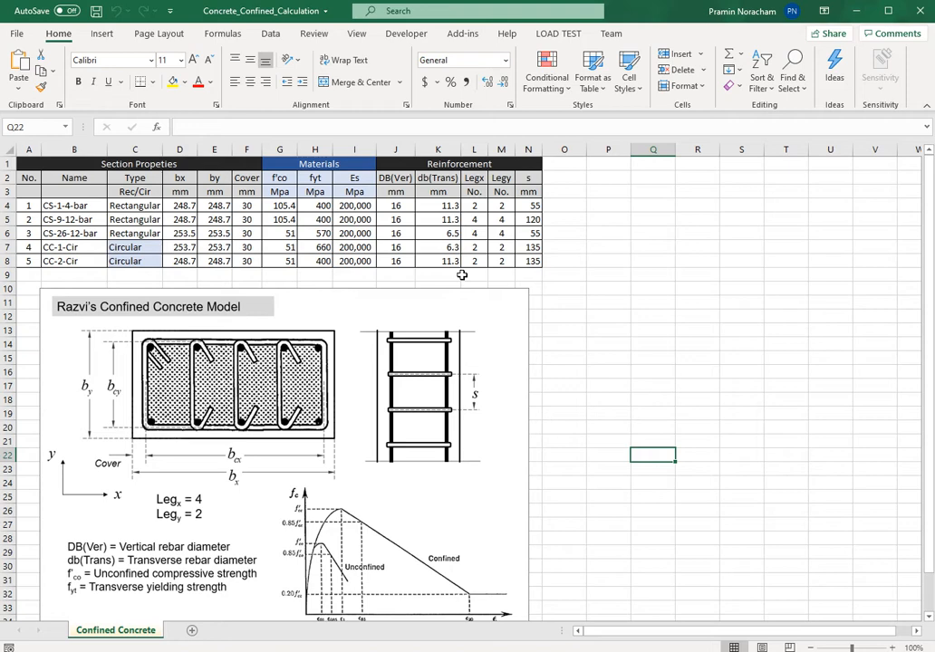
Step: Examine the section names, properties, materials and reinforcement inputs on the Confined Concrete sheet, and close the workbook
{"action": "left_click_drag", "start_coordinate": [77, 206], "coordinate": [70, 259]}
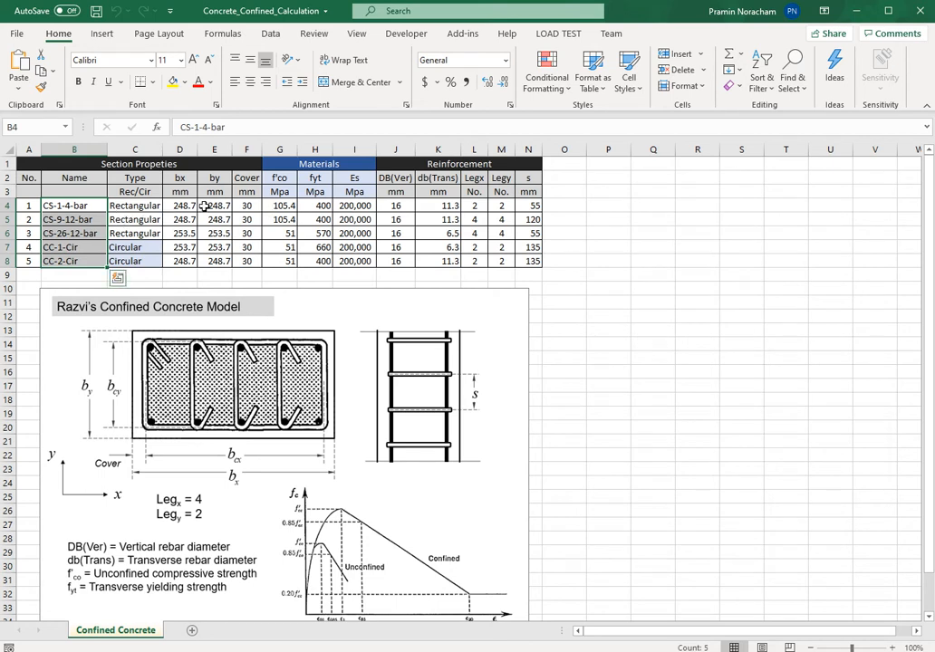
{"action": "left_click_drag", "start_coordinate": [187, 210], "coordinate": [444, 273]}
{"action": "left_click", "coordinate": [625, 319]}
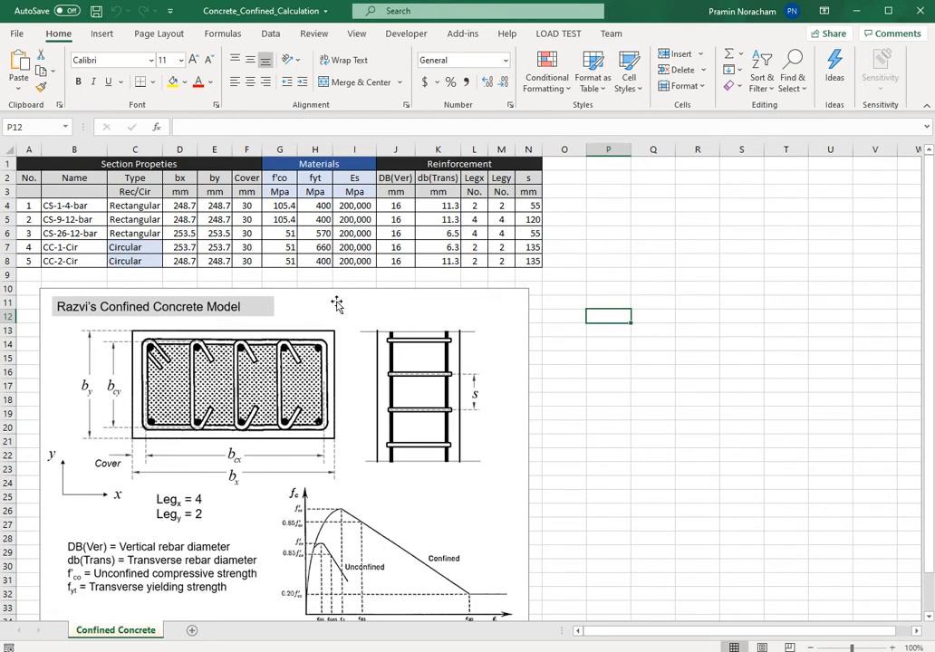
{"action": "left_click", "coordinate": [608, 288]}
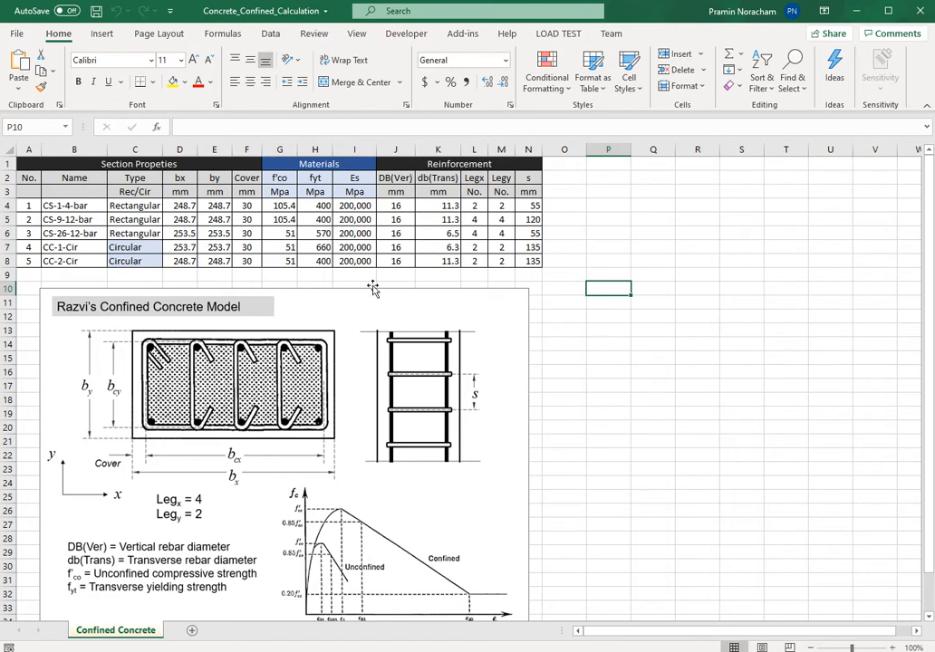
{"action": "left_click", "coordinate": [920, 12]}
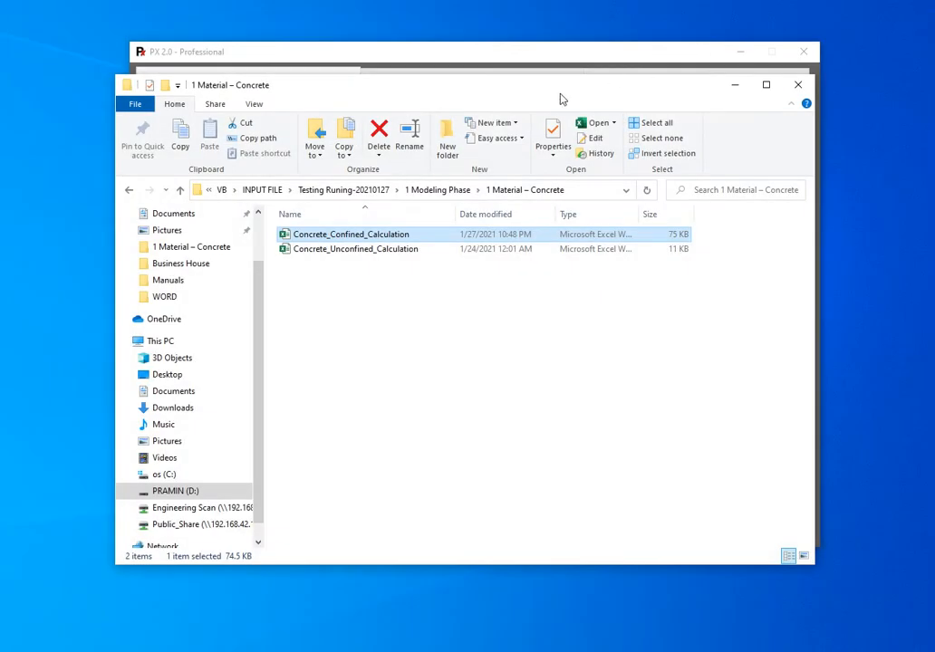
Step: Set the PX folder path to D:\VB\INPUT FILE\Testing Runing-20210127\1 Modeling Phase\1 Material – Concrete and run the Confined Concrete - Inelastic 1D Concrete Material calculation
{"action": "left_click", "coordinate": [585, 189]}
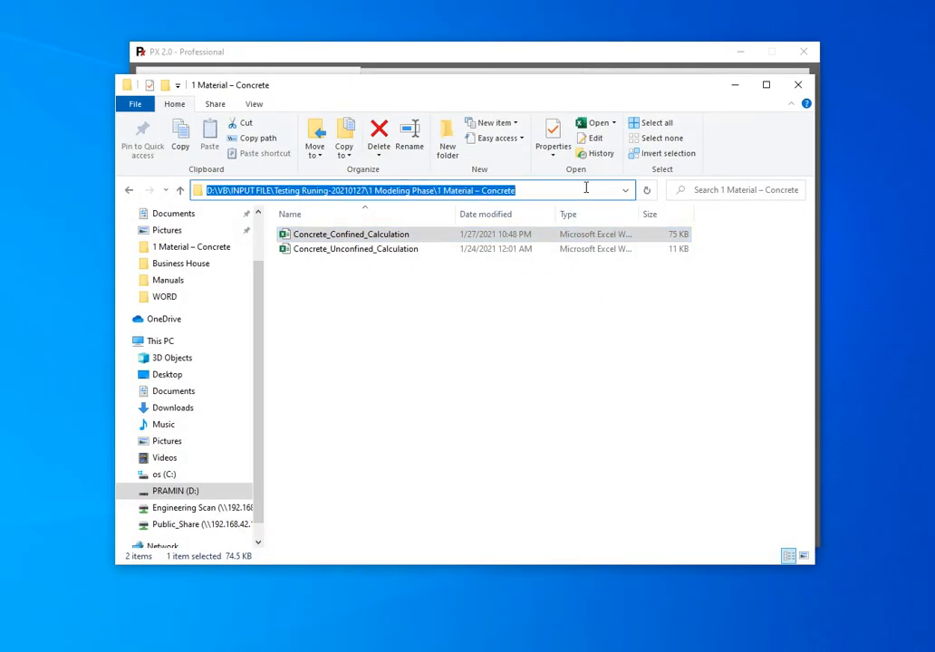
{"action": "left_click", "coordinate": [564, 52]}
{"action": "left_click", "coordinate": [493, 107]}
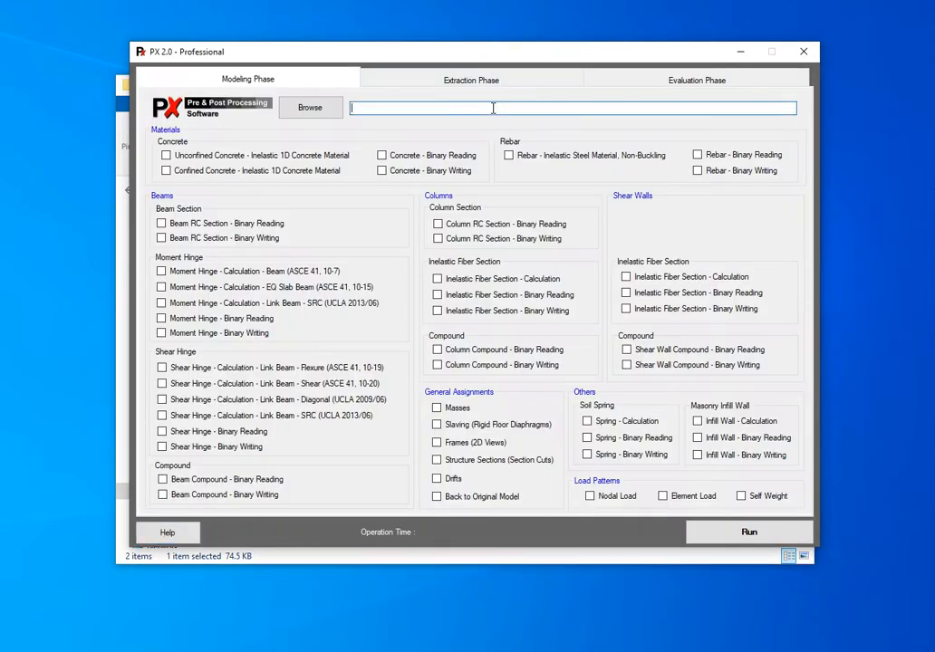
{"action": "type", "text": "D:\\VB\\INPUT FILE\\Testing Runing-20210127\\1 Modeling Phase\\1 Material - Concrete"}
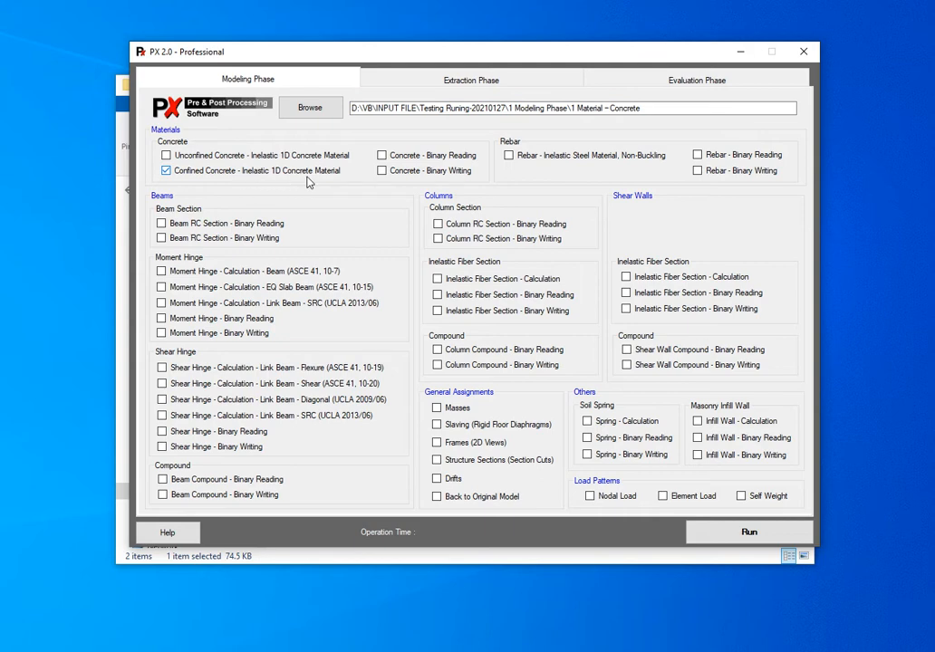
{"action": "left_click", "coordinate": [741, 534]}
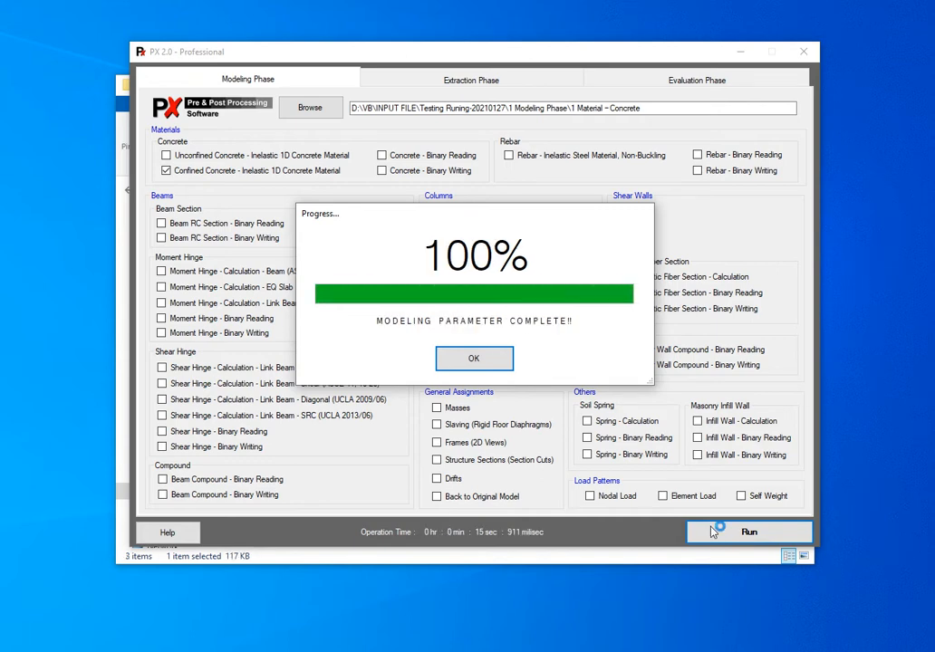
{"action": "left_click", "coordinate": [475, 360]}
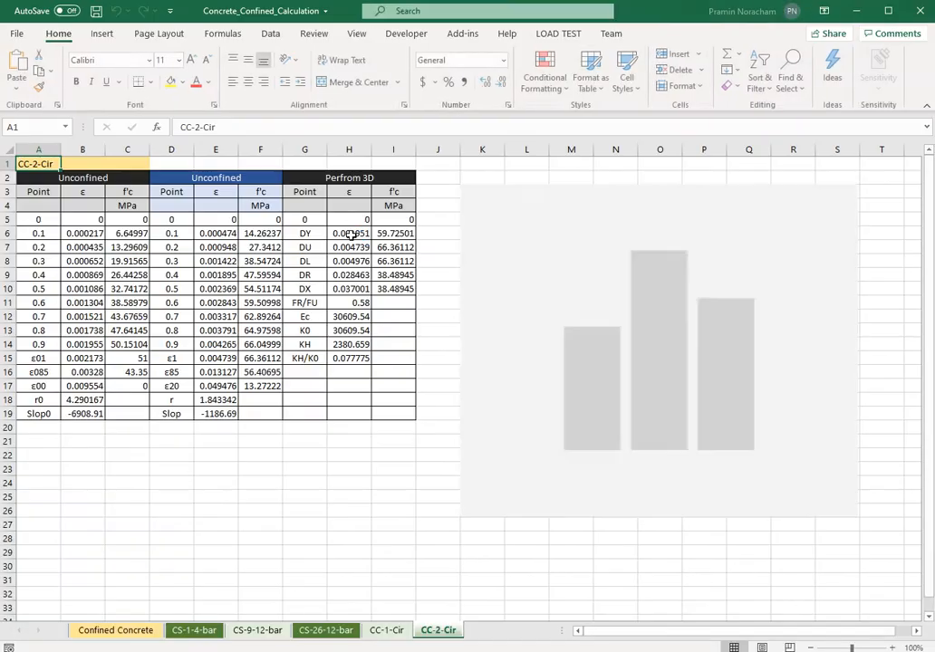
Step: Review the calculated parameters on the Confined Concrete sheet and the stress-strain tables and curves on the individual section sheets
{"action": "left_click", "coordinate": [118, 630]}
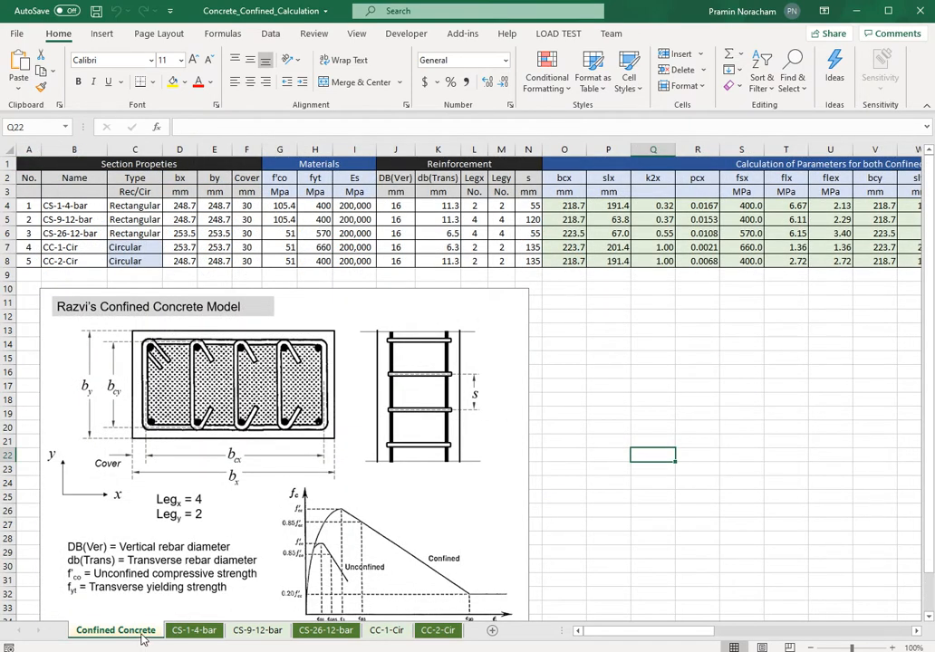
{"action": "left_click", "coordinate": [193, 631]}
{"action": "left_click", "coordinate": [257, 631]}
{"action": "left_click", "coordinate": [325, 631]}
{"action": "left_click", "coordinate": [386, 631]}
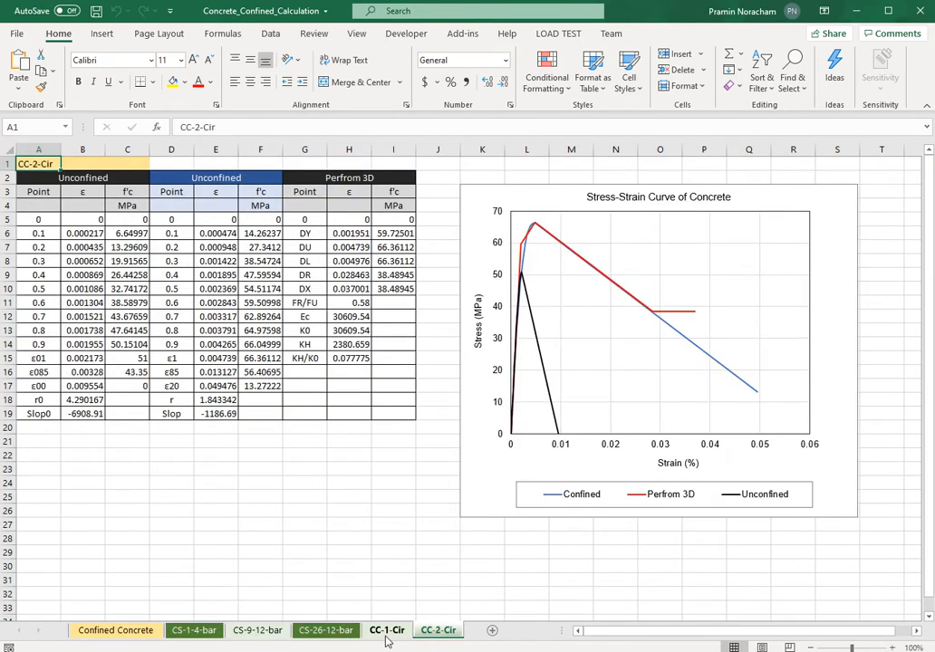
{"action": "left_click", "coordinate": [325, 631]}
{"action": "left_click", "coordinate": [257, 631]}
{"action": "left_click", "coordinate": [194, 632]}
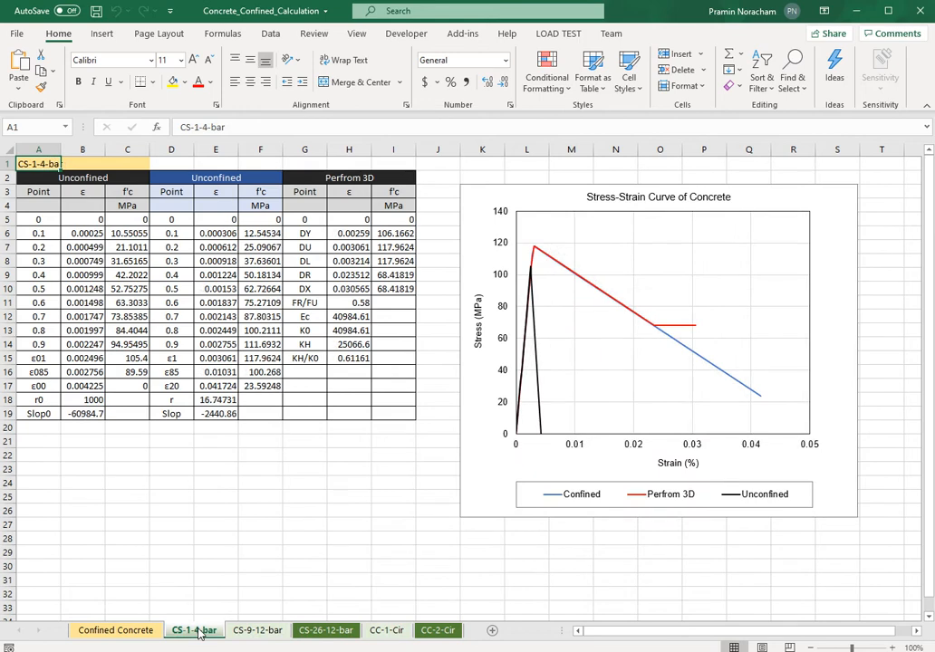
Step: Compare the stress-strain tables and curves on the CS-1-4-bar, CS-9-12-bar, CS-26-12-bar, CC-1-Cir and CC-2-Cir sheets
{"action": "left_click", "coordinate": [258, 631]}
{"action": "left_click", "coordinate": [325, 631]}
{"action": "left_click", "coordinate": [386, 631]}
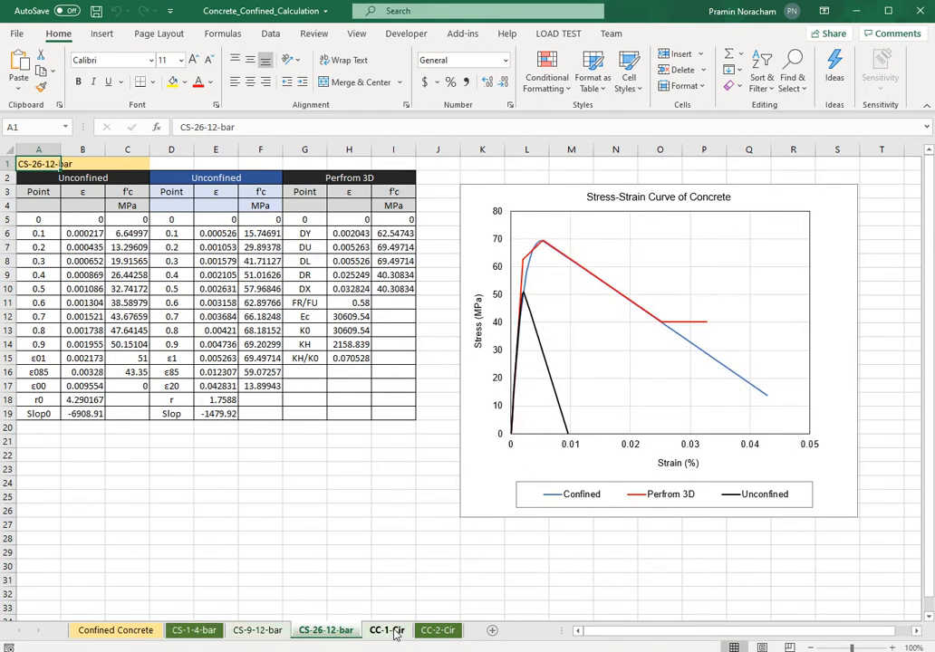
{"action": "left_click", "coordinate": [439, 631]}
{"action": "left_click", "coordinate": [194, 631]}
{"action": "left_click", "coordinate": [258, 631]}
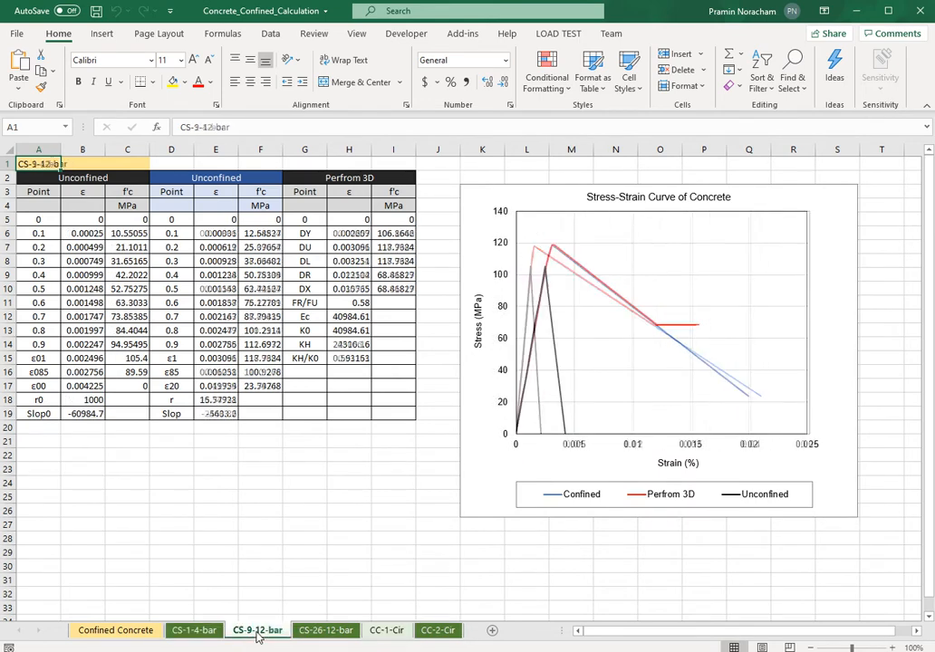
{"action": "left_click", "coordinate": [325, 632]}
{"action": "left_click", "coordinate": [386, 631]}
{"action": "left_click", "coordinate": [438, 631]}
Step: Examine the calculated confinement, strength, deformation, strain and stiffness parameters for all five sections on the Confined Concrete sheet
{"action": "left_click", "coordinate": [136, 631]}
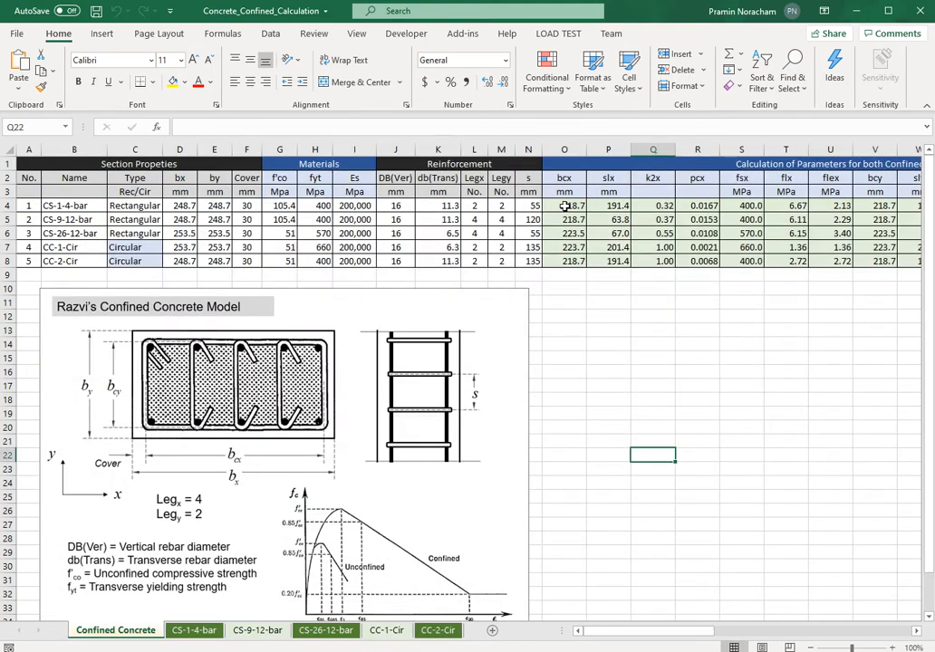
{"action": "left_click_drag", "start_coordinate": [564, 207], "coordinate": [641, 277]}
{"action": "left_click", "coordinate": [578, 330]}
{"action": "left_click", "coordinate": [534, 208]}
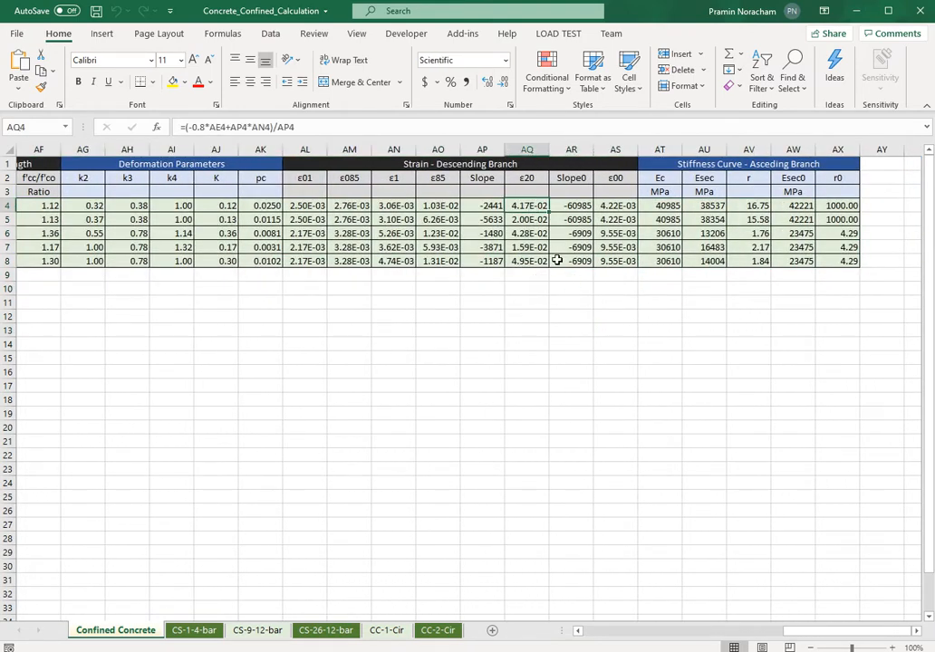
{"action": "key", "text": "Left"}
{"action": "key", "text": "Left"}
{"action": "key", "text": "Left"}
{"action": "key", "text": "Left"}
{"action": "key", "text": "Left"}
{"action": "key", "text": "Left"}
{"action": "key", "text": "Left"}
{"action": "key", "text": "Left"}
{"action": "key", "text": "Left"}
{"action": "key", "text": "Left"}
{"action": "key", "text": "Left"}
{"action": "key", "text": "Left"}
{"action": "key", "text": "Left"}
{"action": "key", "text": "Left"}
{"action": "key", "text": "Left"}
{"action": "key", "text": "Left"}
{"action": "key", "text": "Left"}
{"action": "key", "text": "Left"}
{"action": "key", "text": "Left"}
{"action": "key", "text": "Left"}
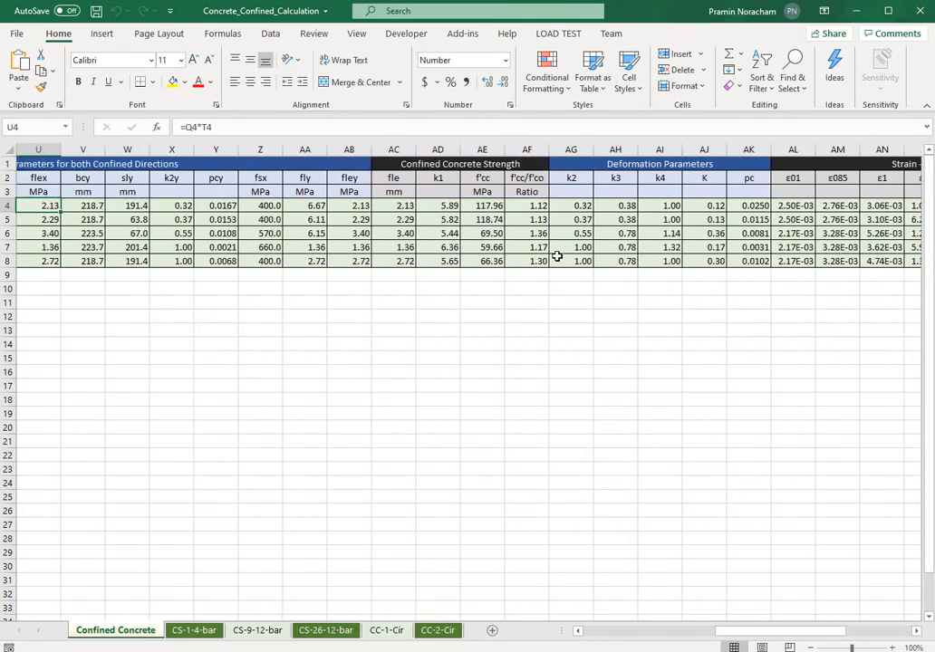
{"action": "key", "text": "Left"}
{"action": "key", "text": "Left"}
{"action": "key", "text": "Left"}
{"action": "key", "text": "Left"}
{"action": "key", "text": "Left"}
{"action": "key", "text": "Left"}
{"action": "key", "text": "Left"}
{"action": "key", "text": "Left"}
{"action": "key", "text": "Left"}
{"action": "key", "text": "Left"}
{"action": "key", "text": "Left"}
{"action": "key", "text": "Left"}
{"action": "key", "text": "Left"}
{"action": "left_click", "coordinate": [455, 328]}
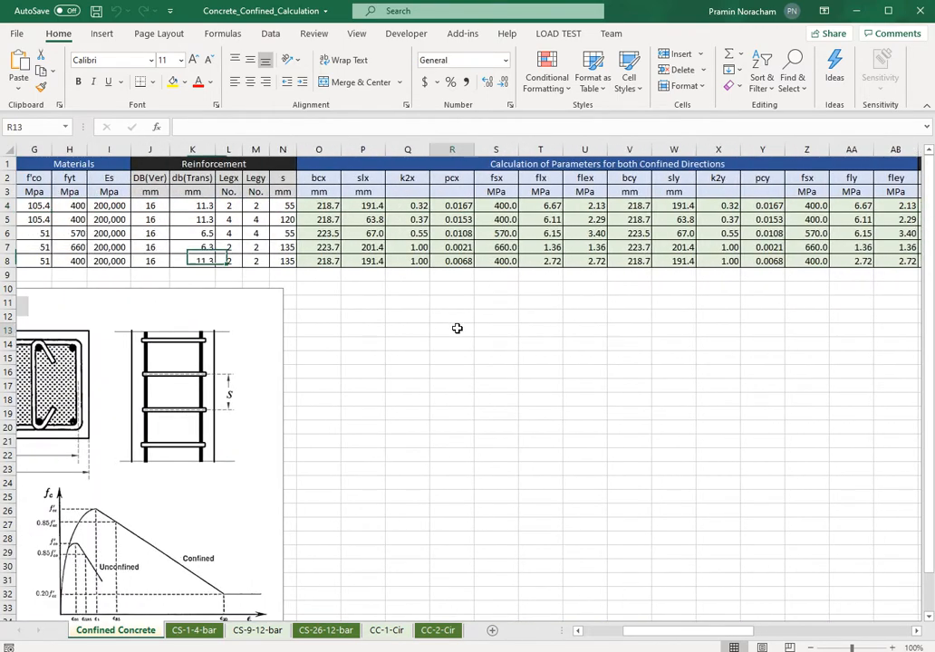
{"action": "key", "text": "Left"}
{"action": "key", "text": "Left"}
{"action": "key", "text": "Left"}
{"action": "key", "text": "Left"}
{"action": "key", "text": "Left"}
{"action": "key", "text": "Left"}
{"action": "key", "text": "Left"}
{"action": "key", "text": "Left"}
{"action": "key", "text": "Left"}
{"action": "key", "text": "Left"}
{"action": "key", "text": "Left"}
{"action": "key", "text": "Left"}
{"action": "key", "text": "Left"}
{"action": "key", "text": "Left"}
{"action": "key", "text": "Left"}
{"action": "key", "text": "Left"}
{"action": "key", "text": "Left"}
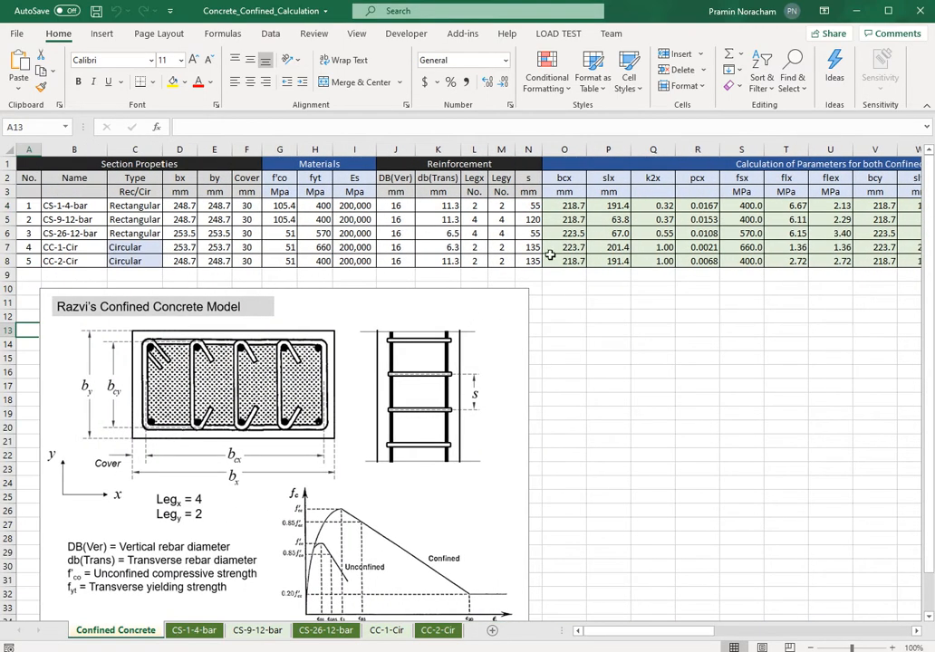
Step: Inspect the end point of the Confined curve on the CC-1-Cir sheet's stress-strain chart, and close the workbook
{"action": "key", "text": "ctrl+Page_Down"}
{"action": "key", "text": "ctrl+Page_Down"}
{"action": "key", "text": "ctrl+Page_Down"}
{"action": "key", "text": "ctrl+Page_Down"}
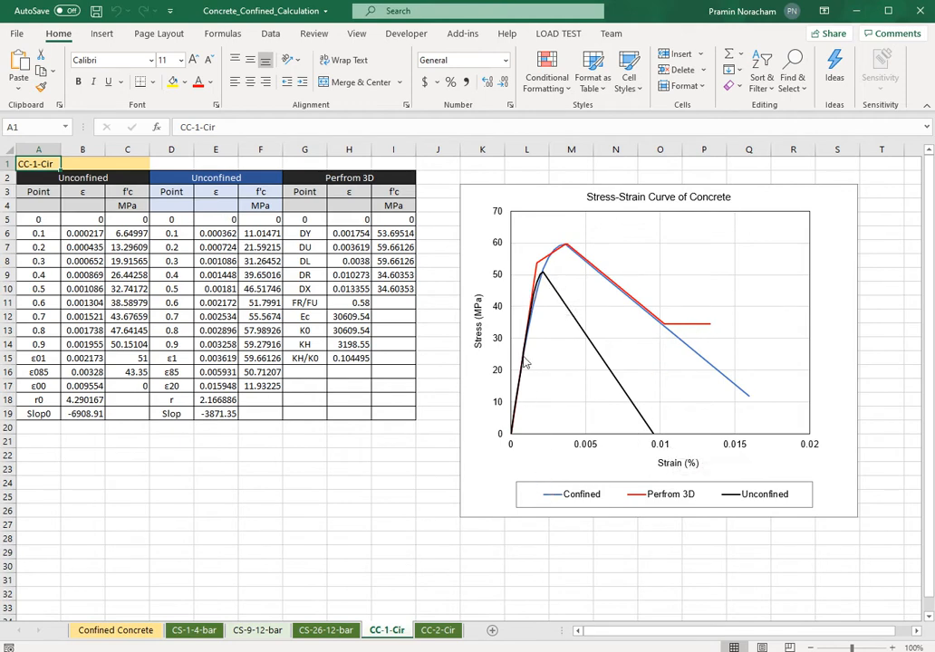
{"action": "mouse_move", "coordinate": [744, 398]}
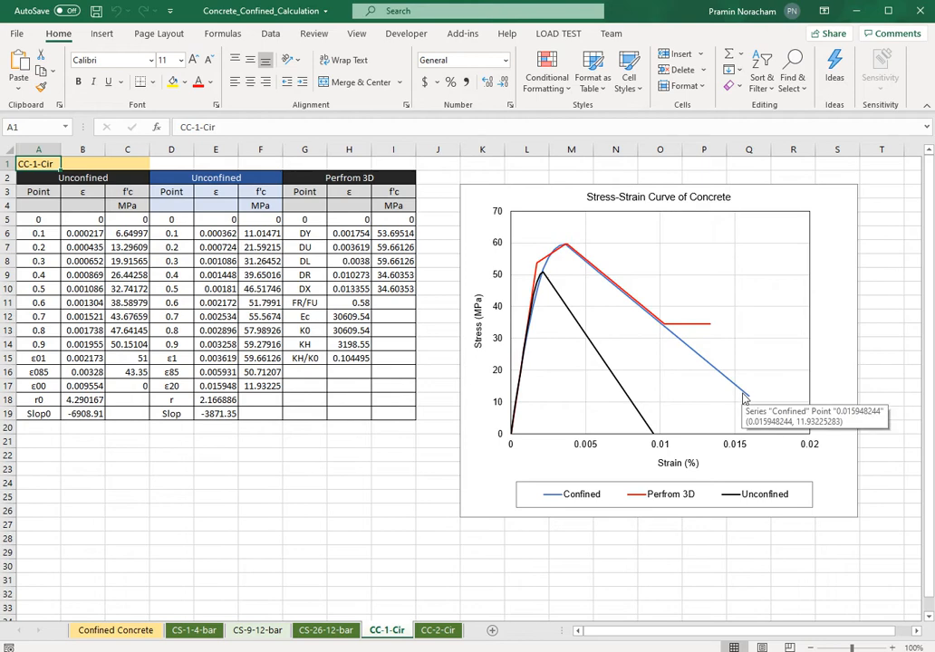
{"action": "left_click", "coordinate": [207, 554]}
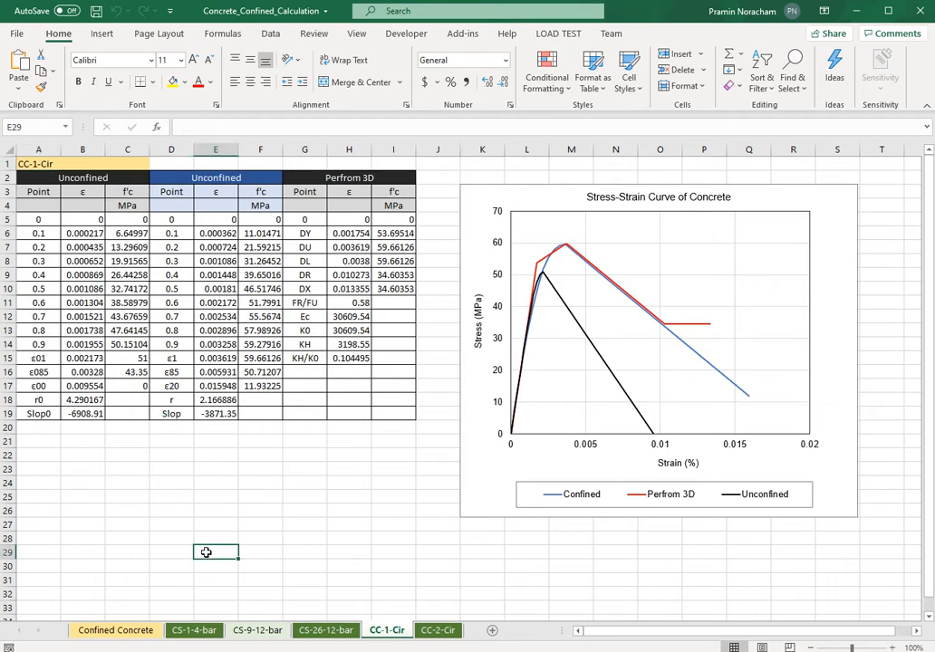
{"action": "left_click", "coordinate": [921, 10]}
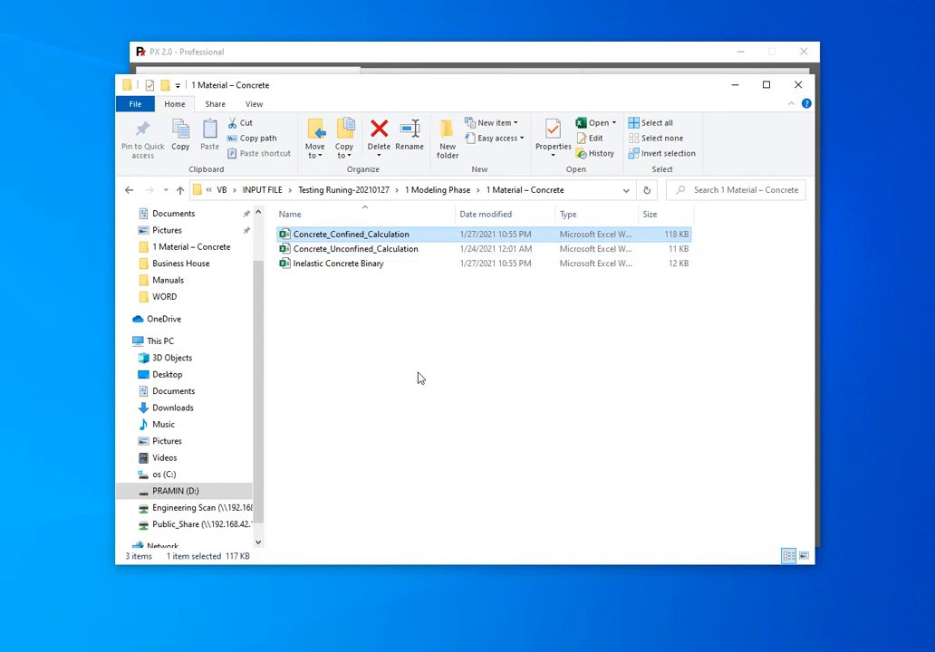
Step: Open the Inelastic Concrete Binary workbook, examine its tensile stress, compressive stress and stiffness columns, and close it
{"action": "double_click", "coordinate": [332, 268]}
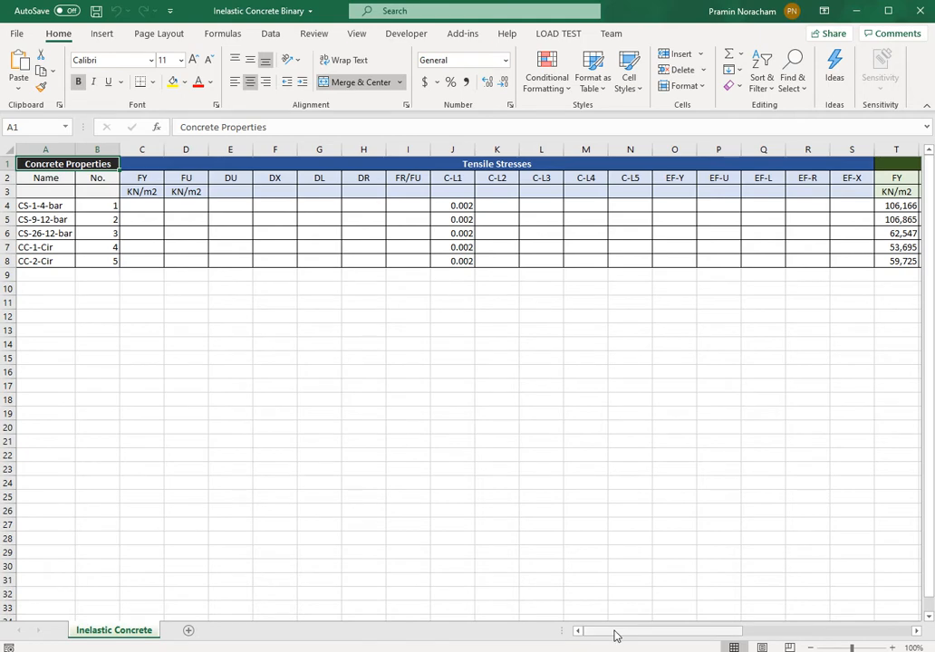
{"action": "left_click_drag", "start_coordinate": [615, 634], "coordinate": [781, 645]}
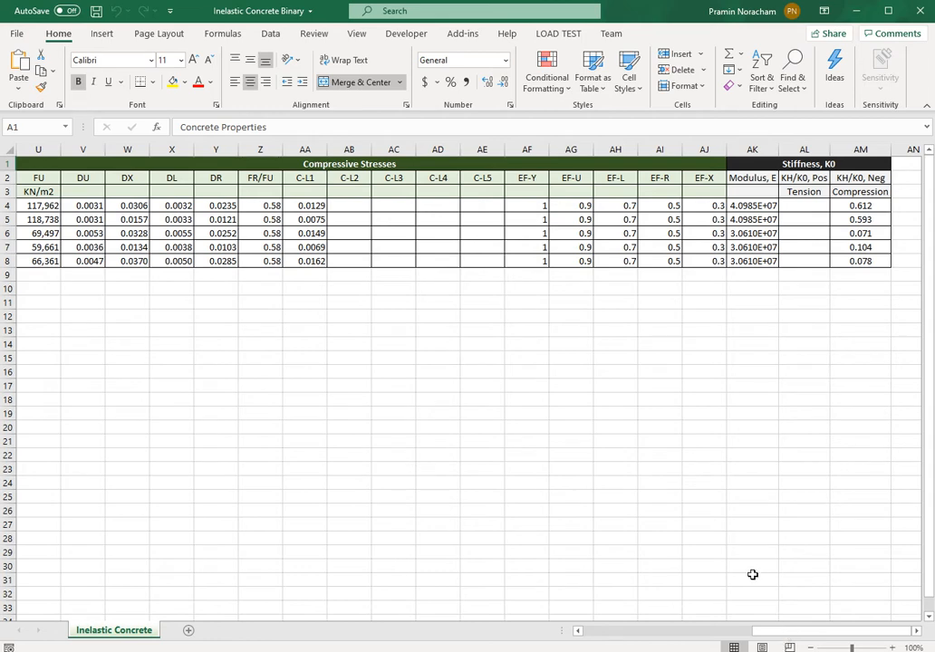
{"action": "left_click_drag", "start_coordinate": [800, 634], "coordinate": [749, 633]}
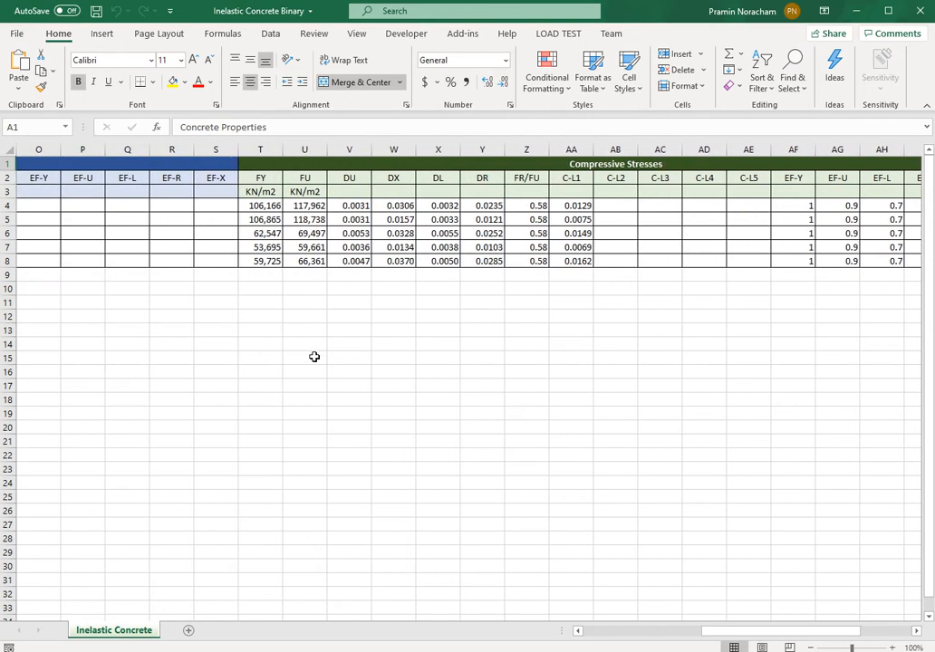
{"action": "left_click", "coordinate": [263, 207]}
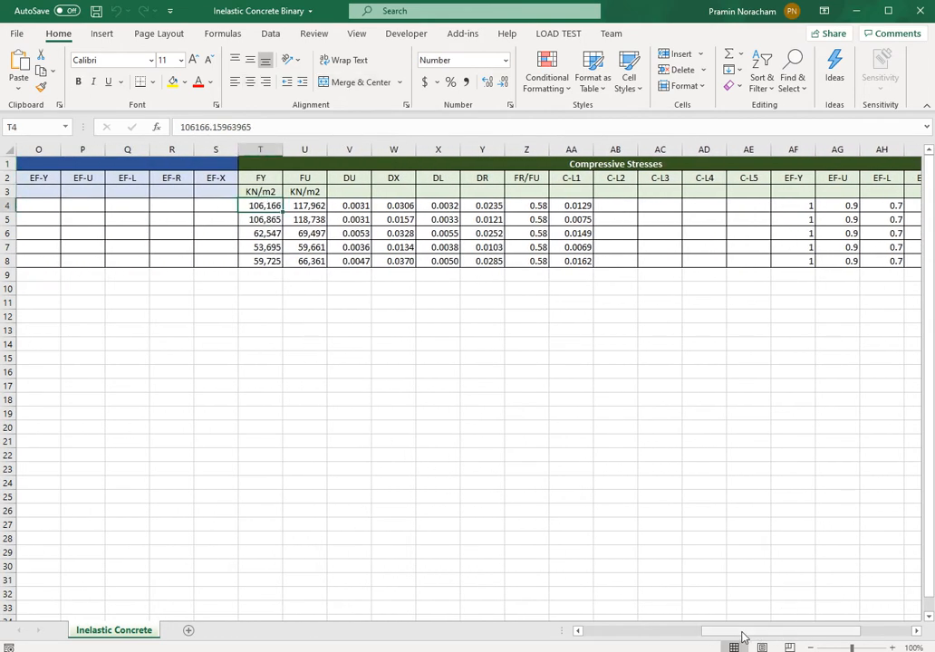
{"action": "left_click_drag", "start_coordinate": [741, 632], "coordinate": [595, 640]}
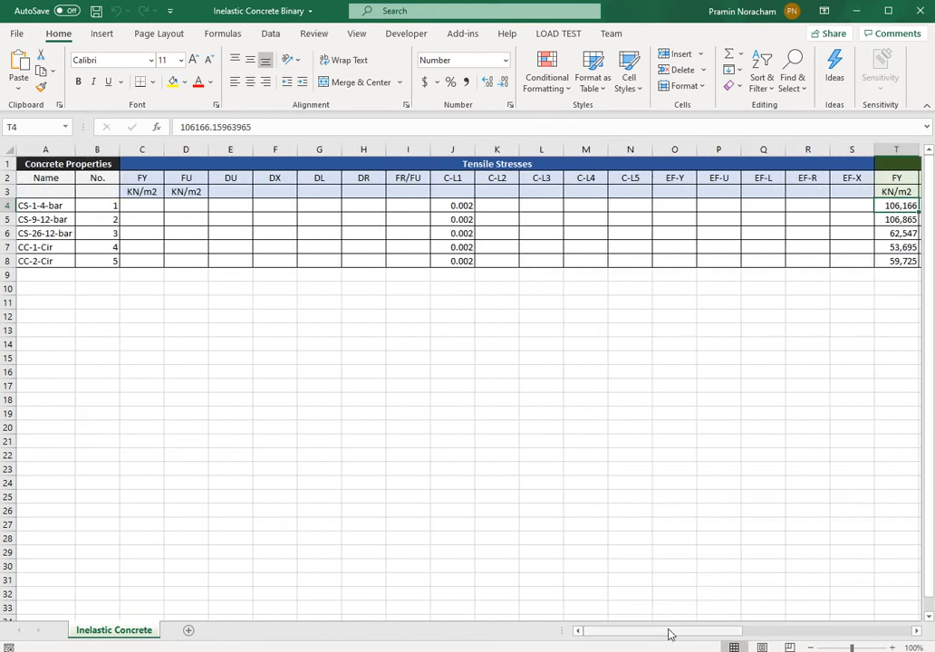
{"action": "left_click_drag", "start_coordinate": [671, 633], "coordinate": [784, 635]}
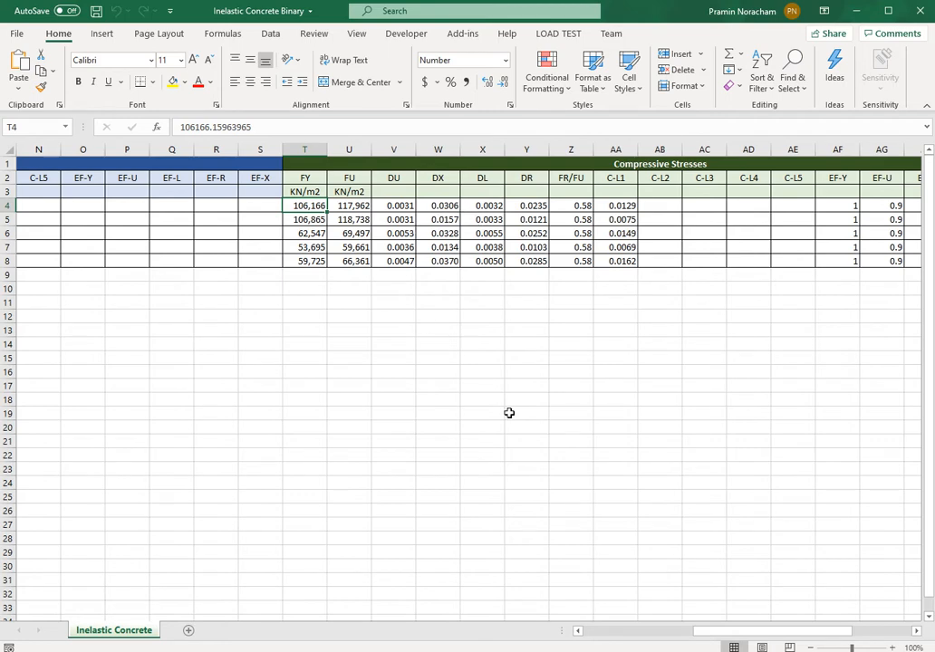
{"action": "left_click_drag", "start_coordinate": [747, 631], "coordinate": [819, 634]}
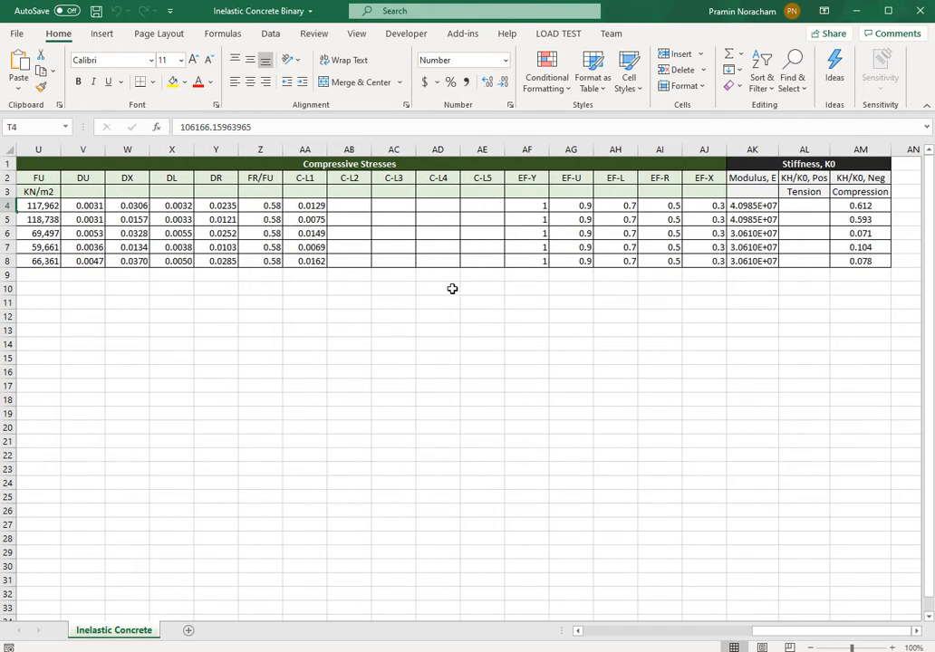
{"action": "left_click", "coordinate": [923, 11]}
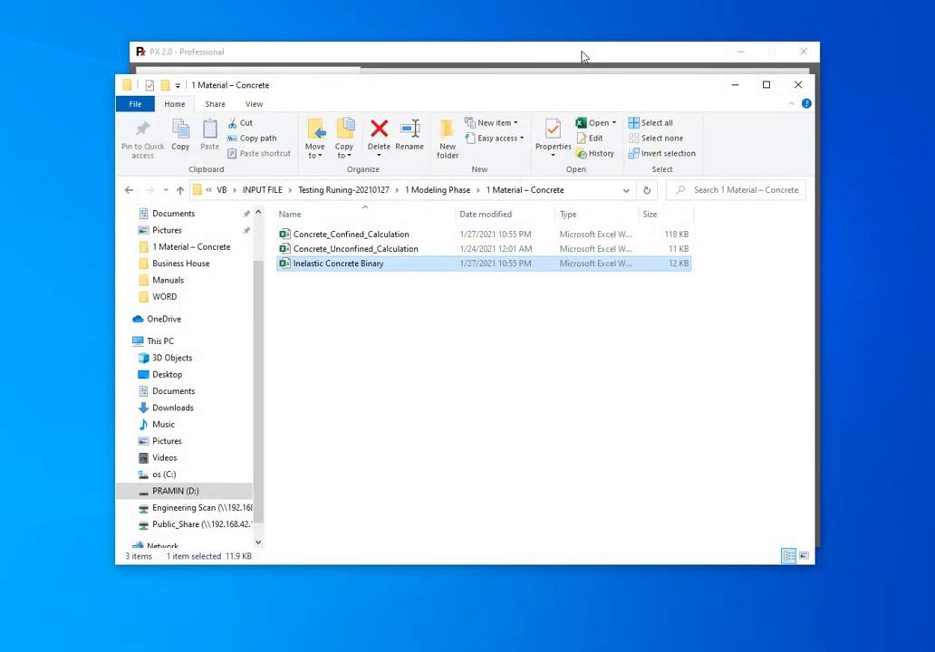
Step: Switch to PX and run Concrete - Binary Writing for the 1 Material – Concrete folder
{"action": "left_click", "coordinate": [480, 56]}
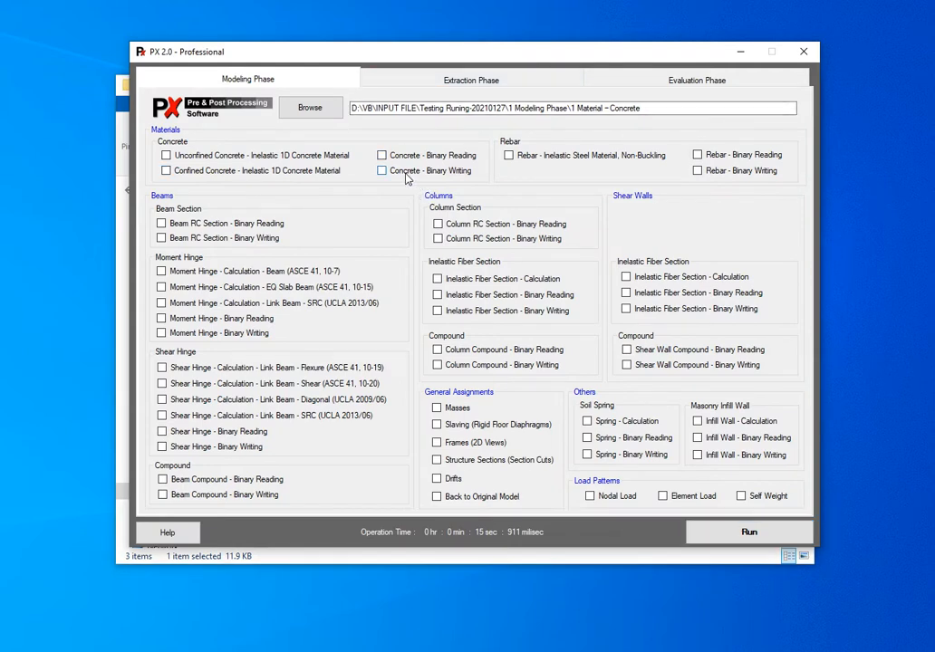
{"action": "left_click", "coordinate": [381, 172]}
{"action": "left_click", "coordinate": [759, 537]}
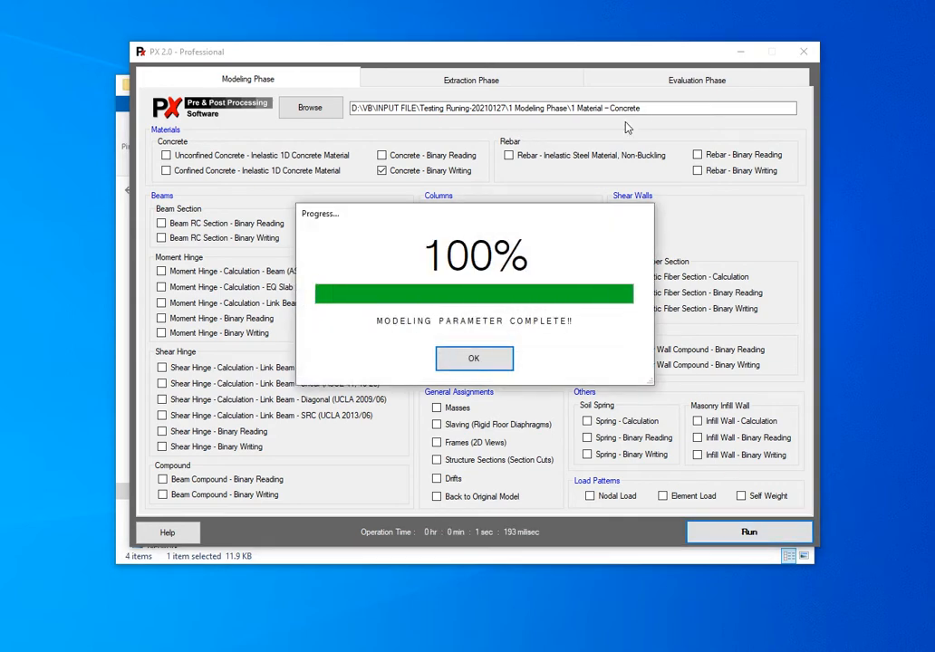
{"action": "left_click", "coordinate": [478, 358]}
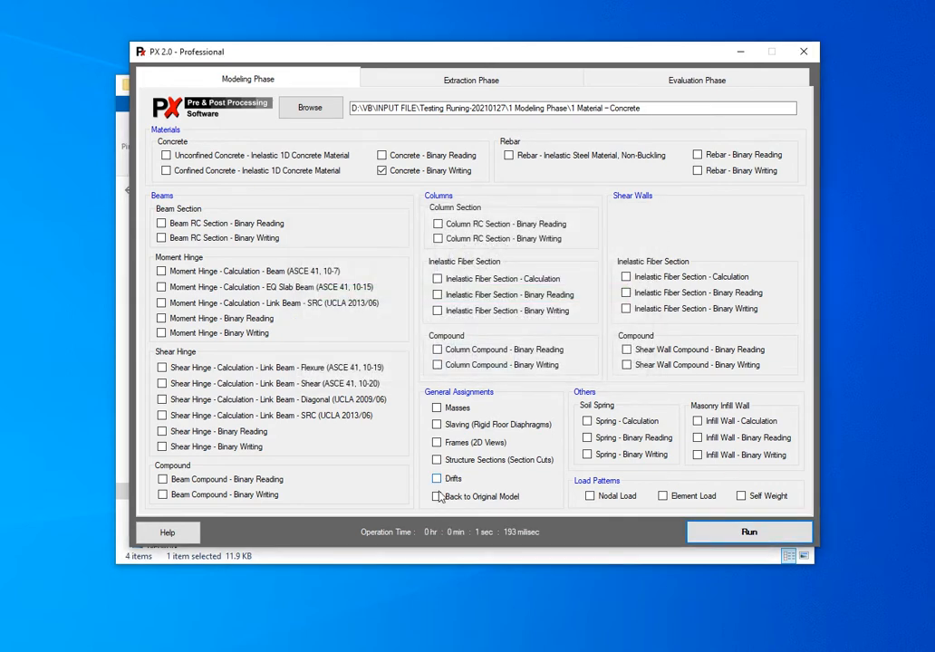
Step: View the contents of CON-INELAS.PF3CMP from the 1 Material – Concrete folder in Notepad++, and close it
{"action": "left_click", "coordinate": [436, 559]}
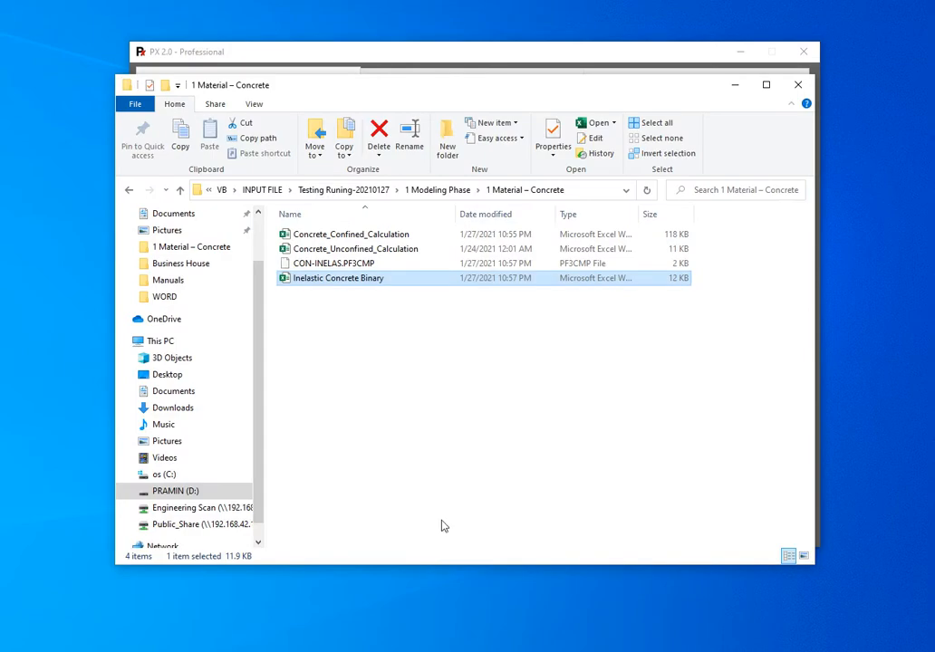
{"action": "left_click", "coordinate": [342, 264]}
{"action": "right_click", "coordinate": [341, 265]}
{"action": "left_click", "coordinate": [377, 317]}
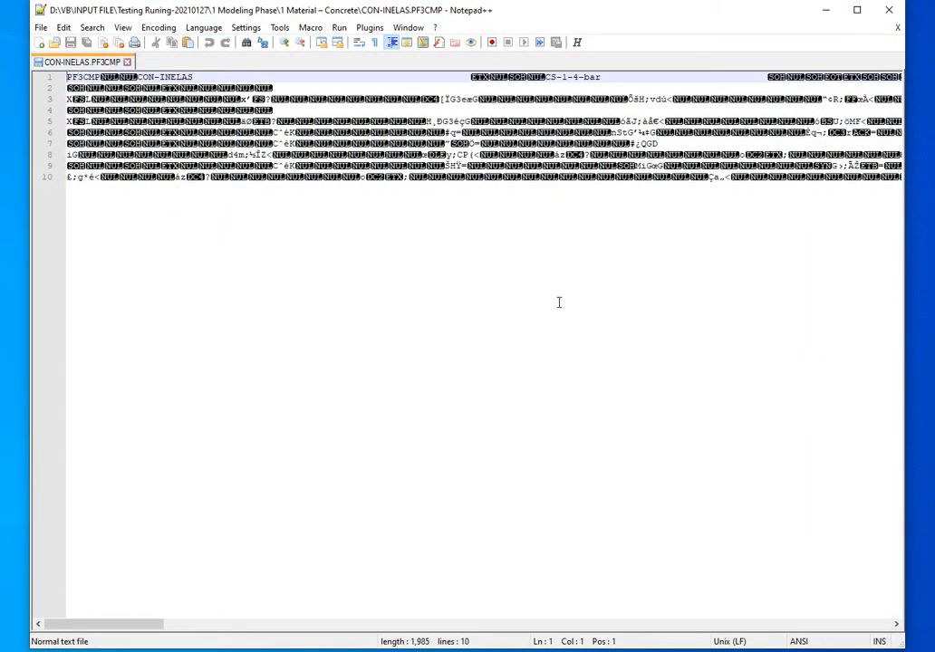
{"action": "left_click", "coordinate": [888, 9]}
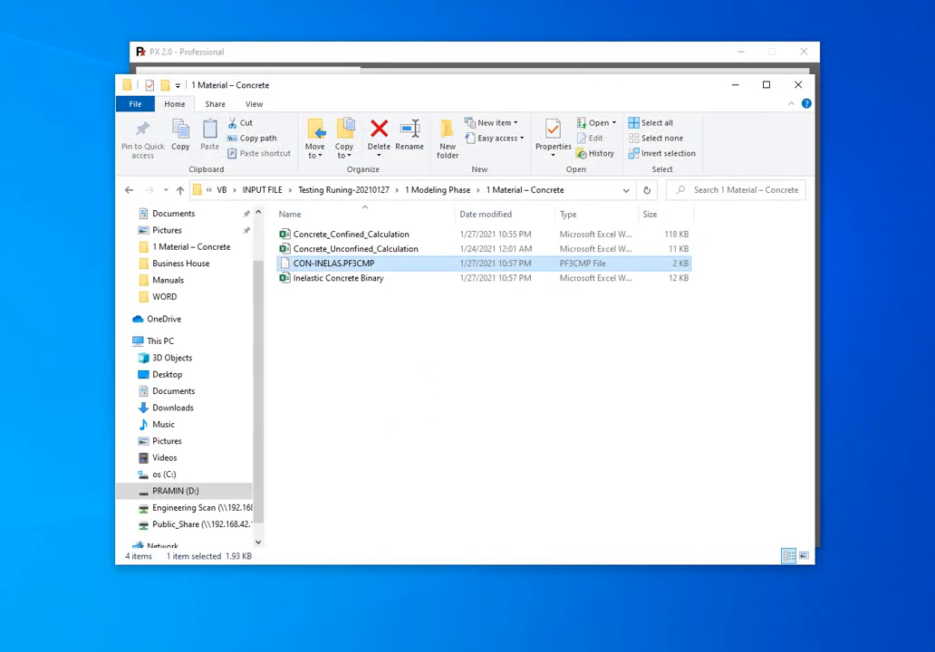
Step: Switch to the 40RC_TEST model in PERFORM-3D and display the properties of the existing Inelastic 1D Concrete Material C320-EX
{"action": "left_click", "coordinate": [199, 651]}
{"action": "mouse_move", "coordinate": [139, 645]}
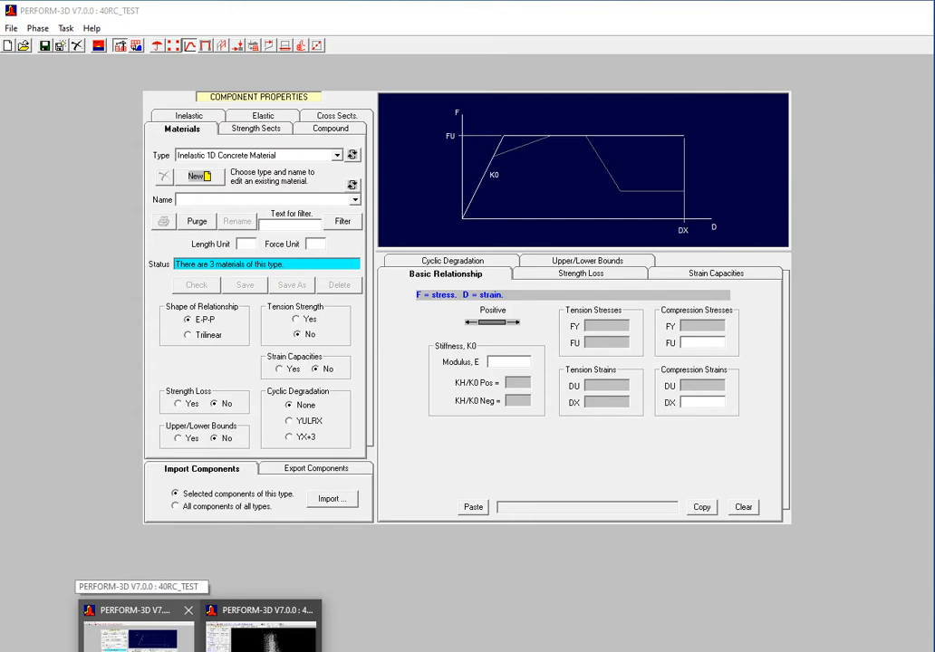
{"action": "left_click", "coordinate": [139, 638]}
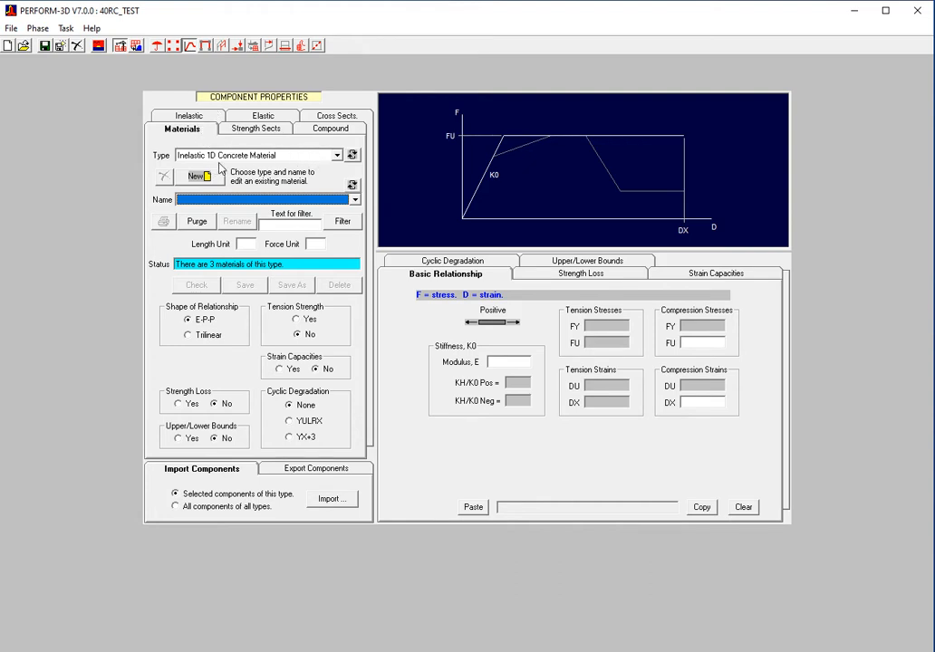
{"action": "left_click", "coordinate": [358, 202]}
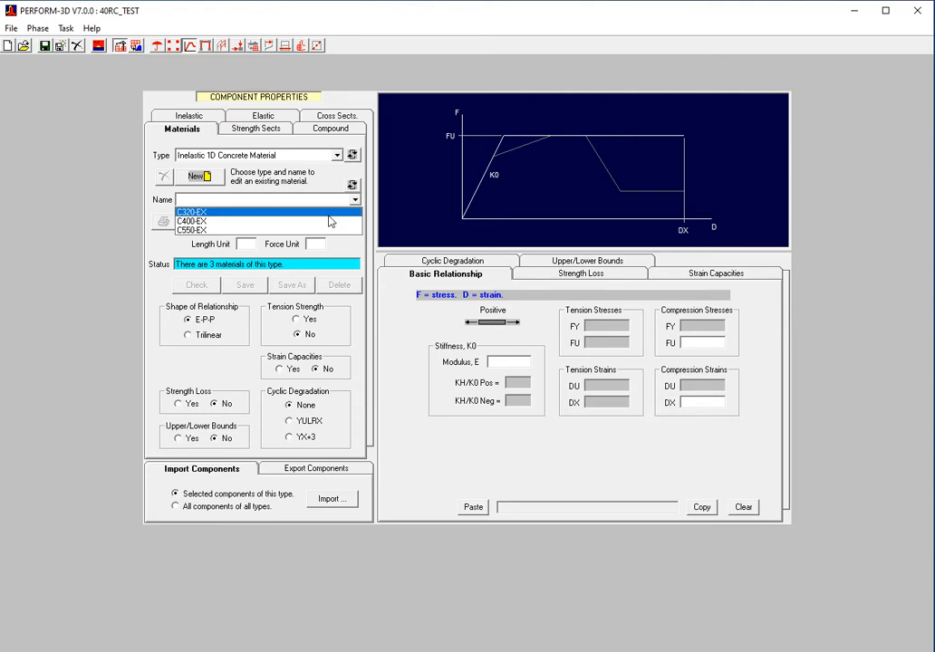
{"action": "left_click", "coordinate": [329, 214]}
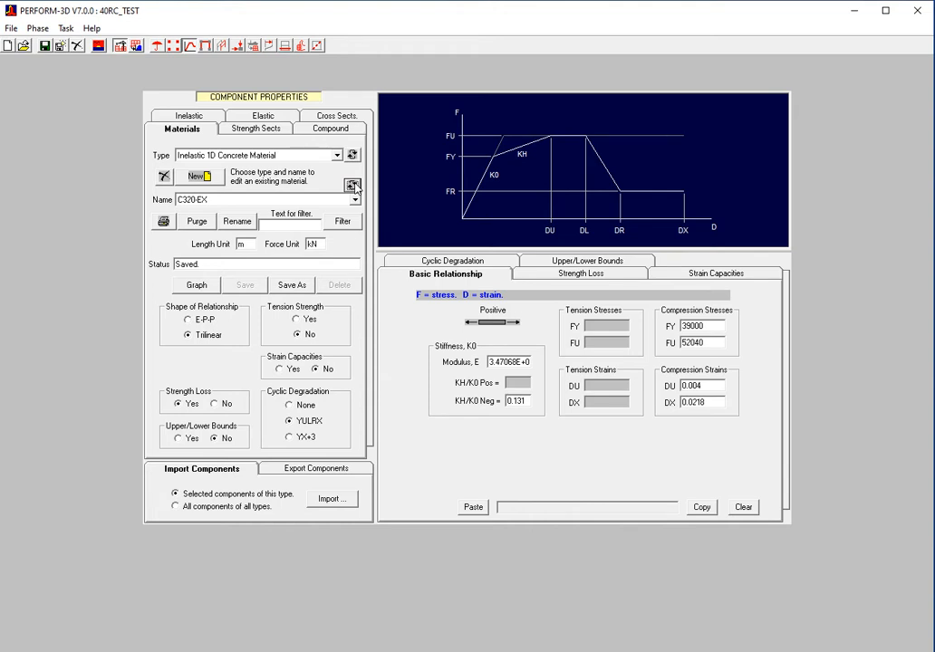
Step: Start importing components of this type from the user-defined folder d:\VB\INPUT FILE\Testing Runing-20210127\1 Modeling Phase\1 Material – Concrete
{"action": "left_click", "coordinate": [333, 499]}
{"action": "left_click", "coordinate": [589, 157]}
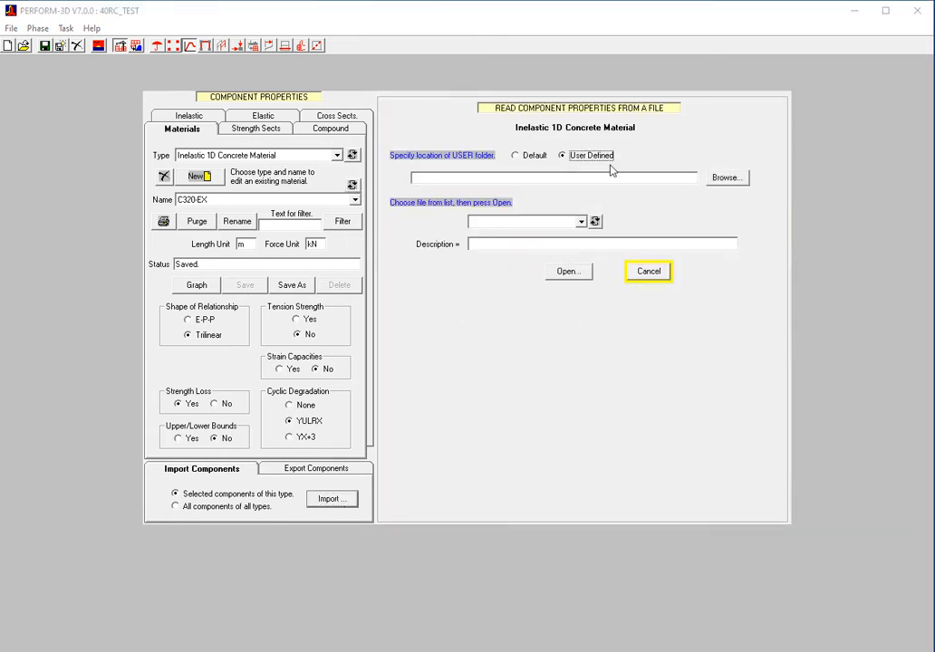
{"action": "left_click", "coordinate": [717, 179]}
{"action": "double_click", "coordinate": [511, 292]}
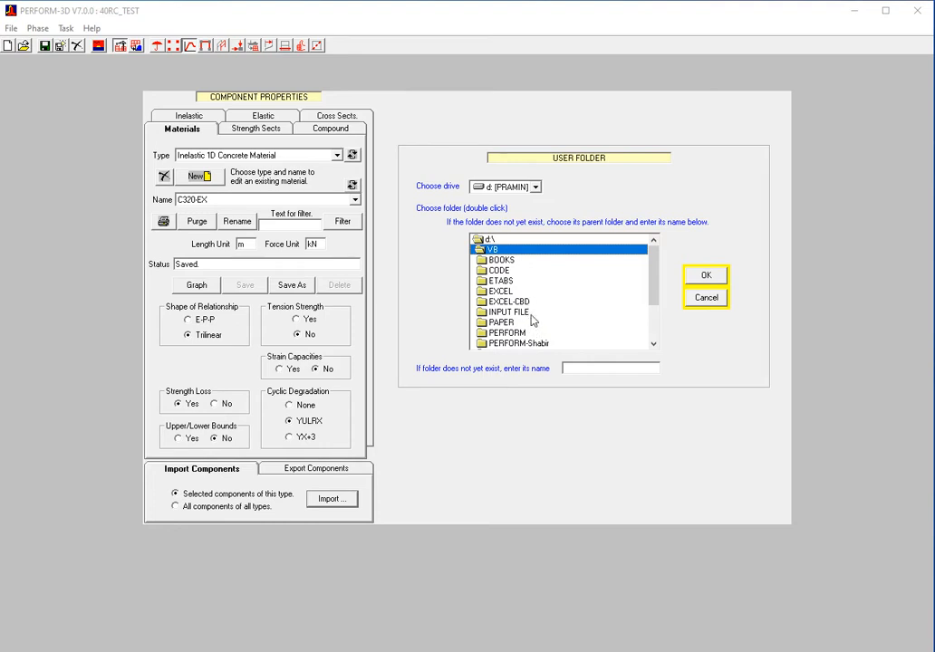
{"action": "double_click", "coordinate": [530, 312]}
{"action": "double_click", "coordinate": [569, 281]}
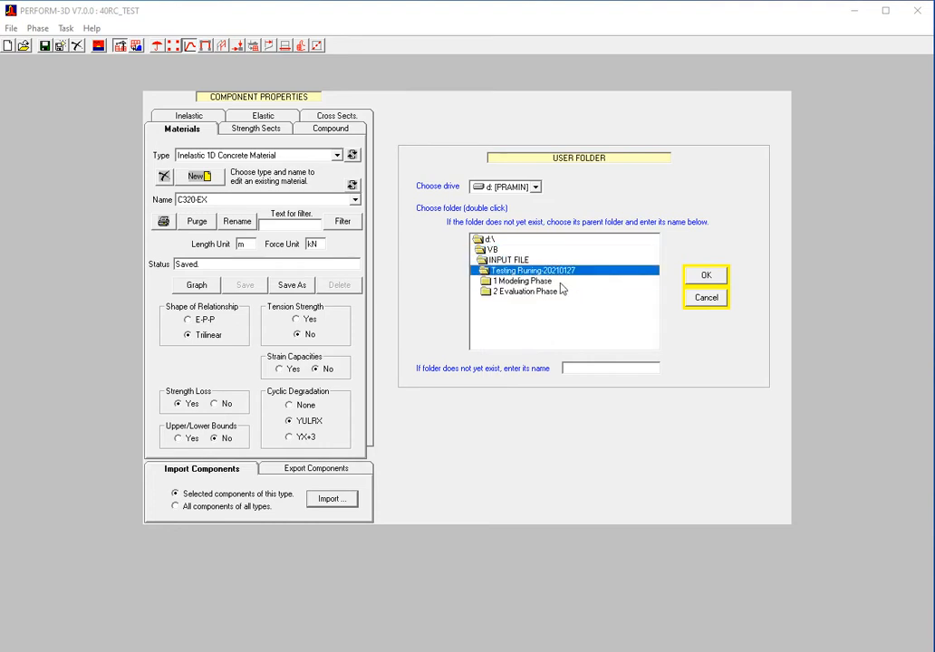
{"action": "left_click", "coordinate": [560, 283]}
{"action": "double_click", "coordinate": [560, 284]}
{"action": "double_click", "coordinate": [548, 292]}
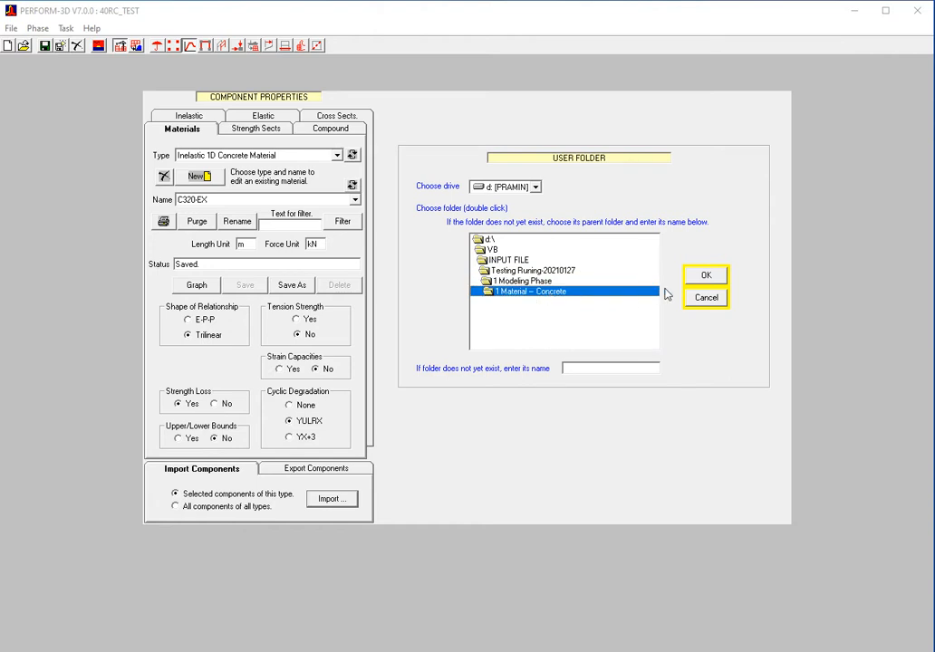
{"action": "left_click", "coordinate": [706, 276]}
Step: Import all the concrete materials listed in CON-INELAS.PF3CMP, keeping the current component for duplicate names
{"action": "left_click", "coordinate": [582, 222]}
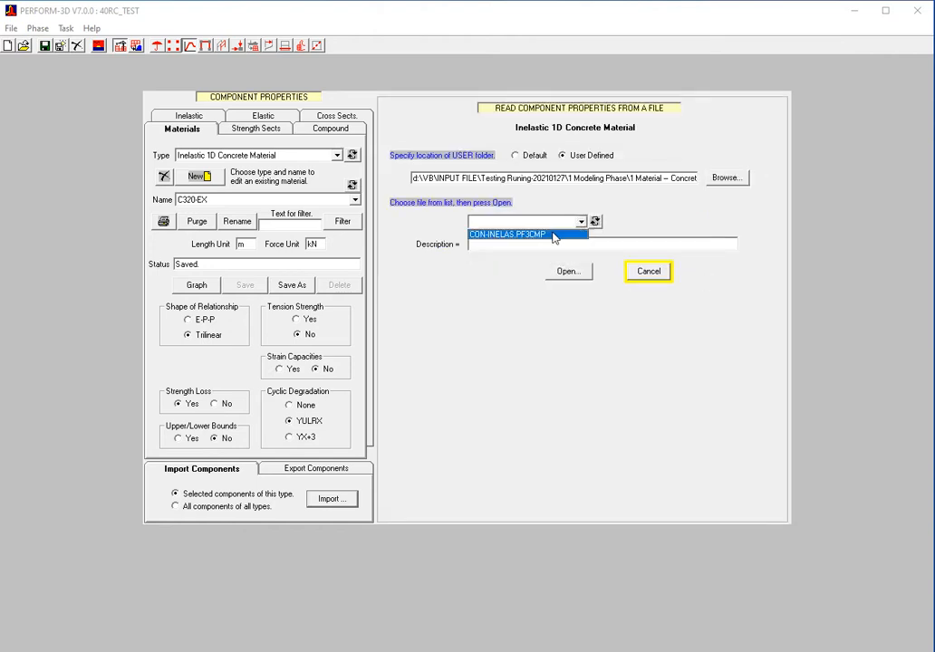
{"action": "left_click", "coordinate": [553, 234]}
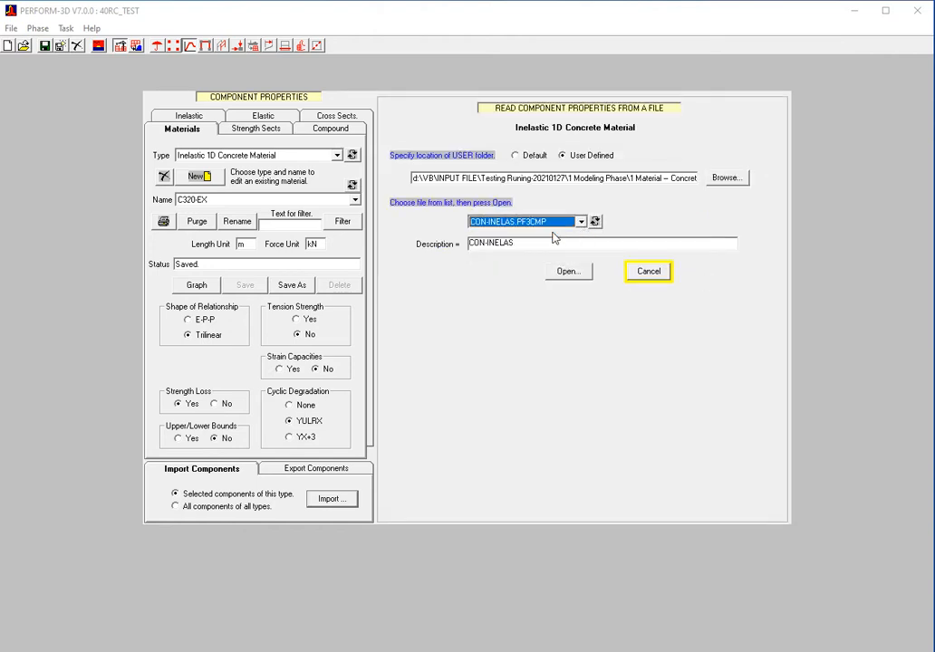
{"action": "left_click", "coordinate": [579, 272]}
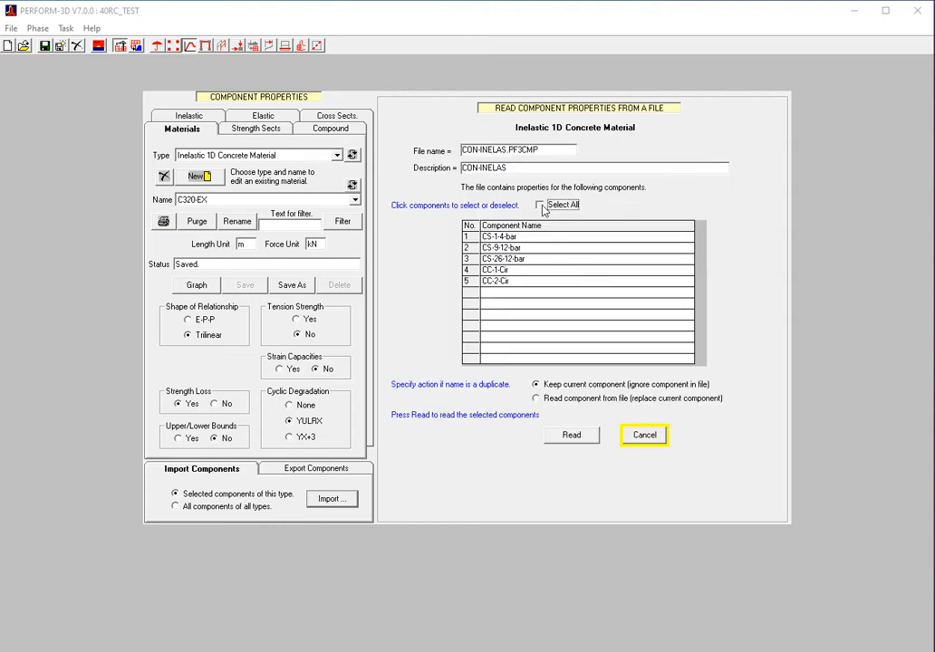
{"action": "left_click", "coordinate": [540, 206]}
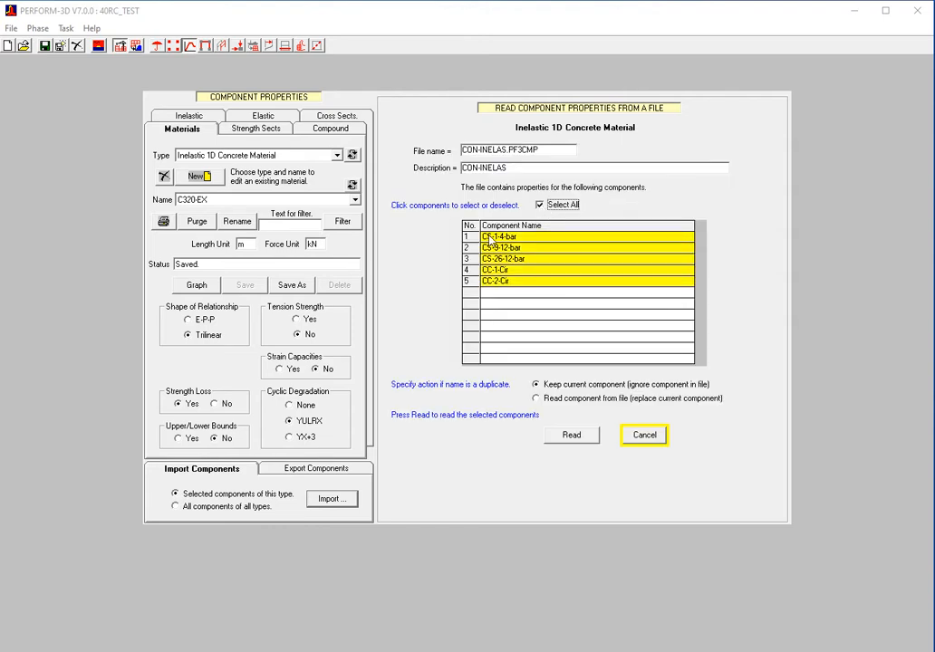
{"action": "left_click", "coordinate": [569, 436]}
{"action": "left_click", "coordinate": [695, 441]}
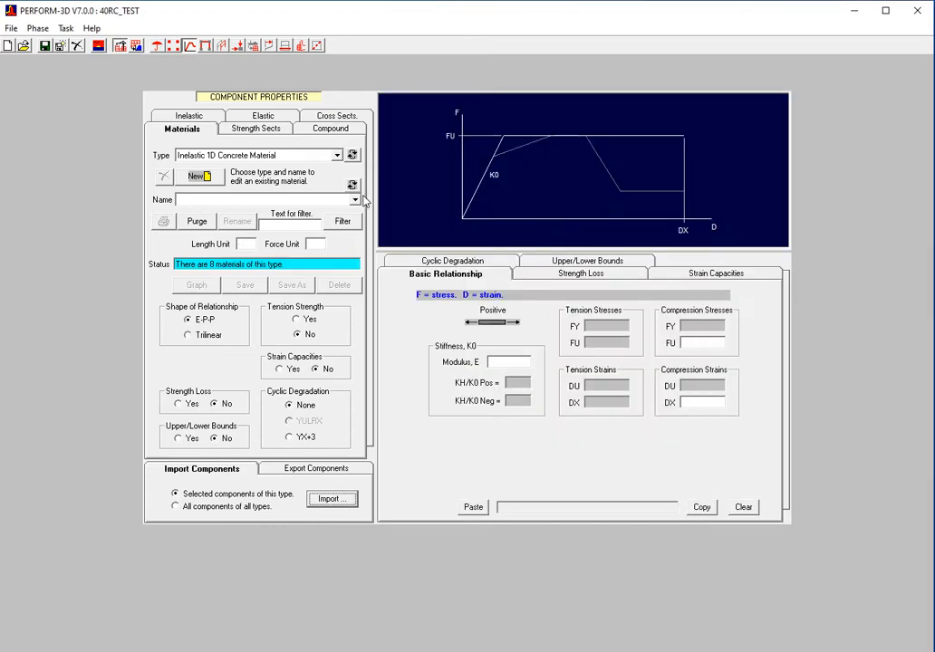
Step: Graph the imported material CS-1-4-bar and review the curves and properties of the following materials through CC-2-Cir
{"action": "left_click", "coordinate": [355, 200]}
{"action": "left_click", "coordinate": [324, 246]}
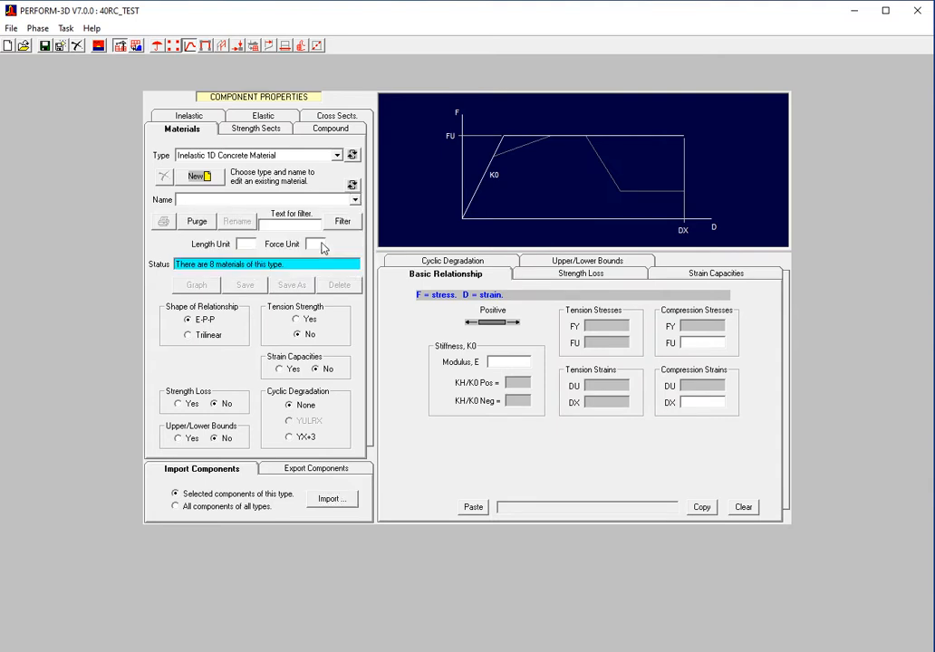
{"action": "left_click", "coordinate": [195, 284]}
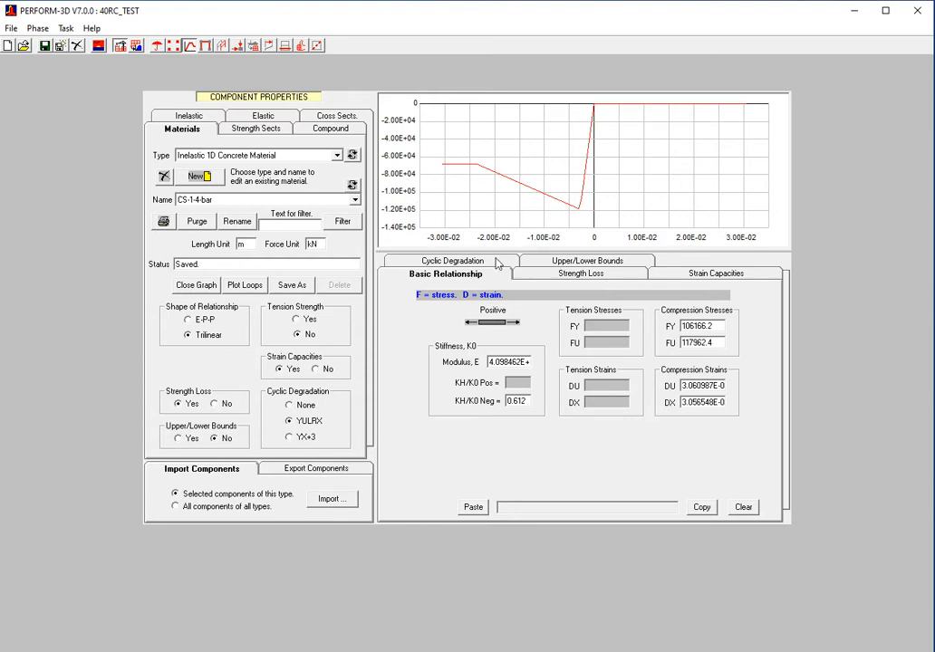
{"action": "left_click", "coordinate": [354, 187]}
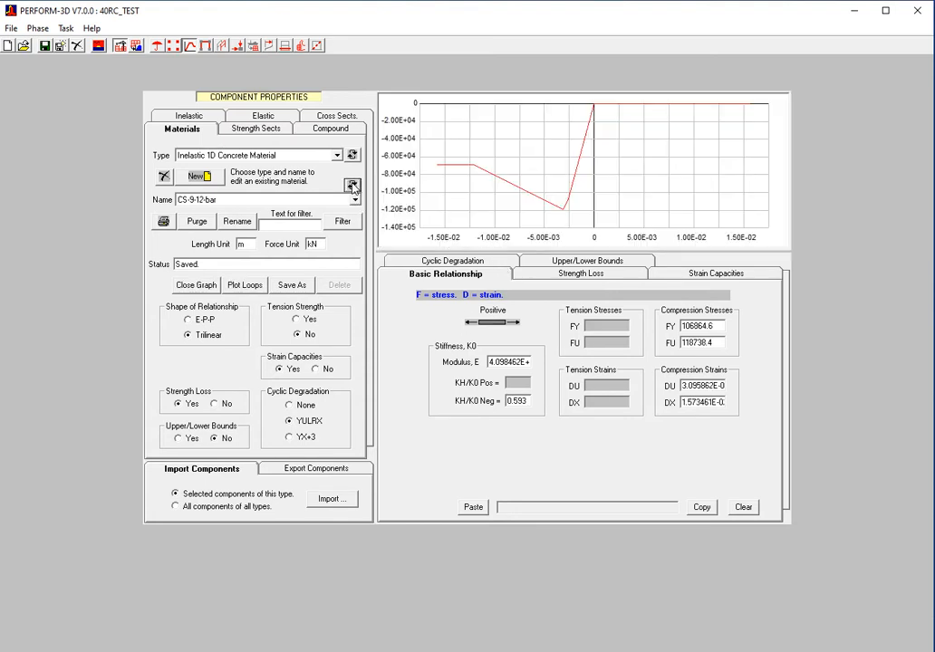
{"action": "left_click", "coordinate": [353, 186]}
{"action": "left_click", "coordinate": [353, 187]}
{"action": "left_click", "coordinate": [354, 186]}
{"action": "left_click", "coordinate": [353, 186]}
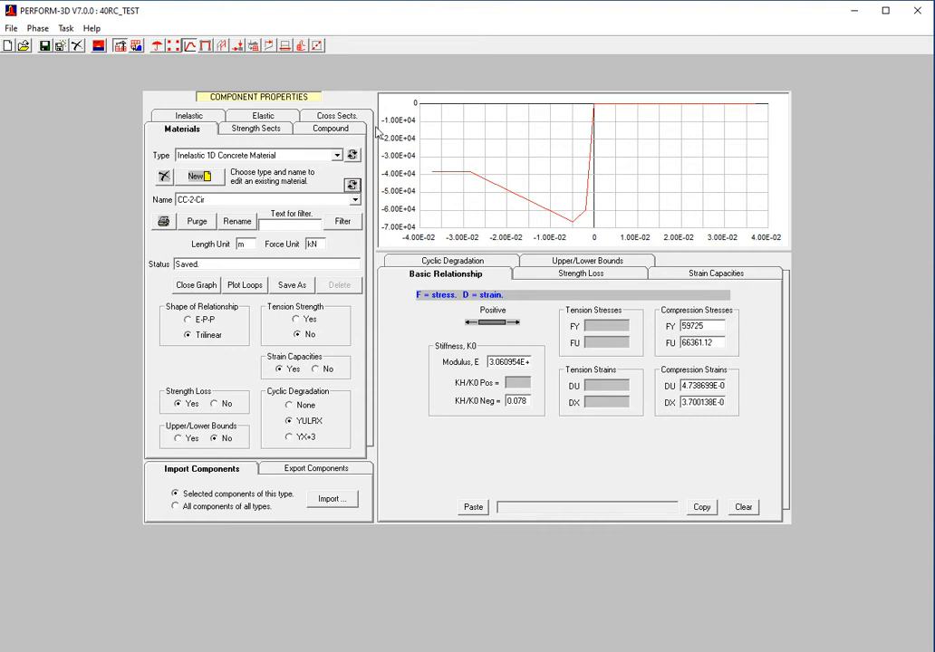
Step: Minimize PERFORM-3D, view the PX modeling options, and open the Beam Section workbook from the 2 Beam Section folder in Excel
{"action": "left_click", "coordinate": [854, 10]}
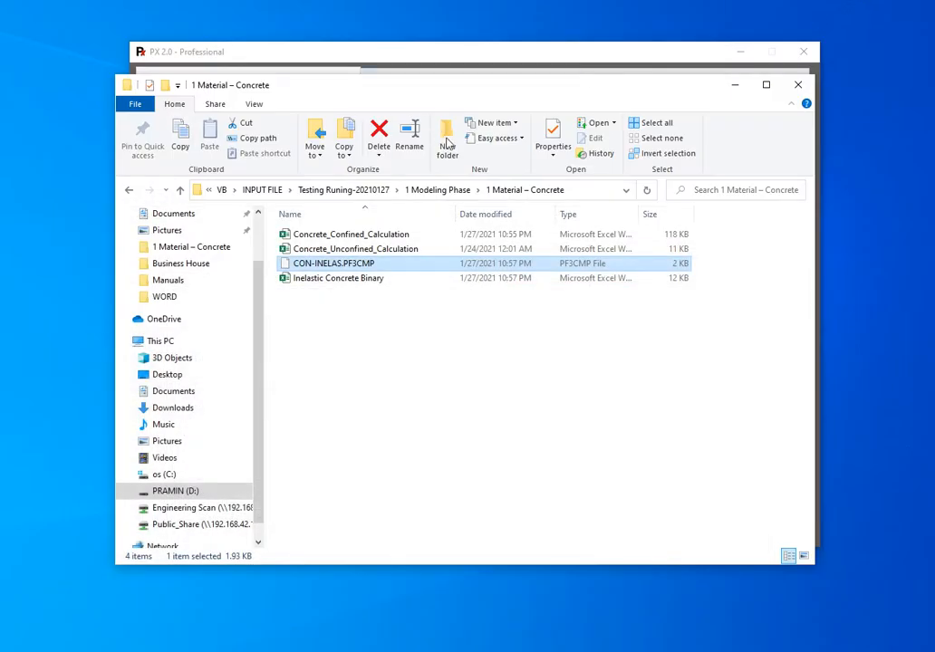
{"action": "left_click", "coordinate": [131, 191]}
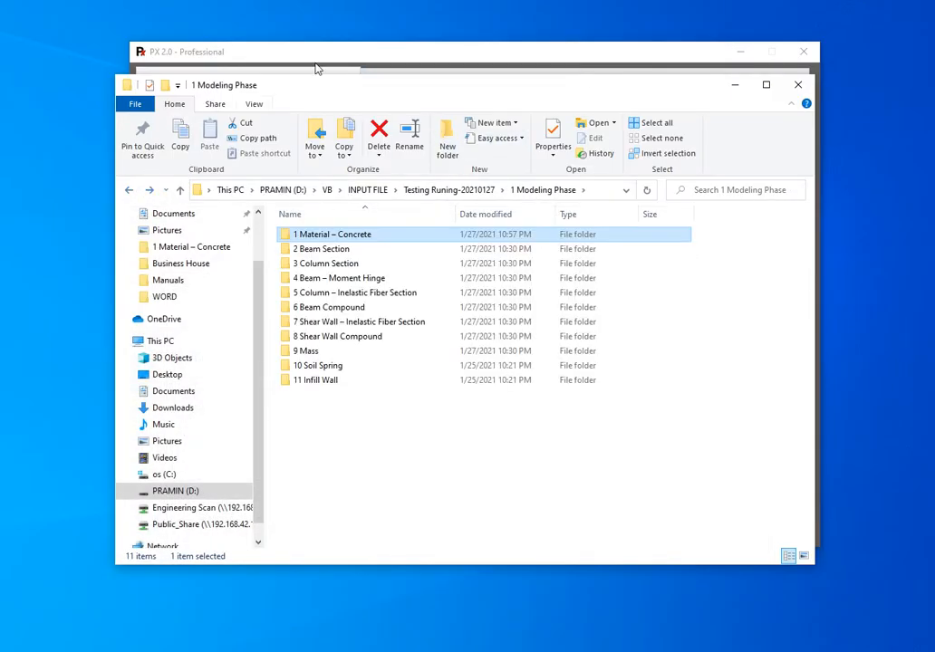
{"action": "left_click", "coordinate": [318, 56]}
{"action": "left_click", "coordinate": [384, 171]}
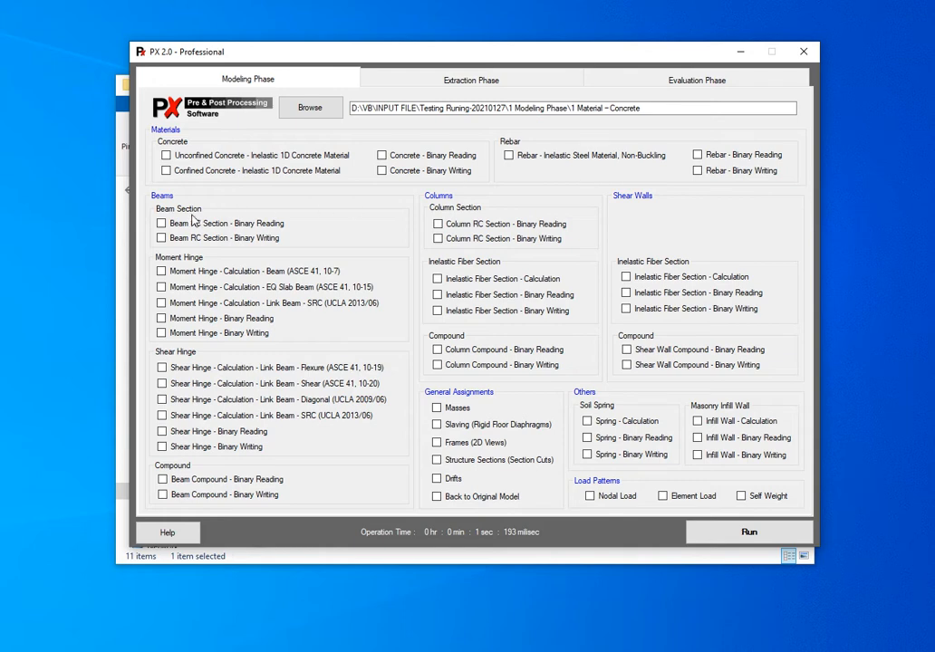
{"action": "left_click", "coordinate": [112, 293]}
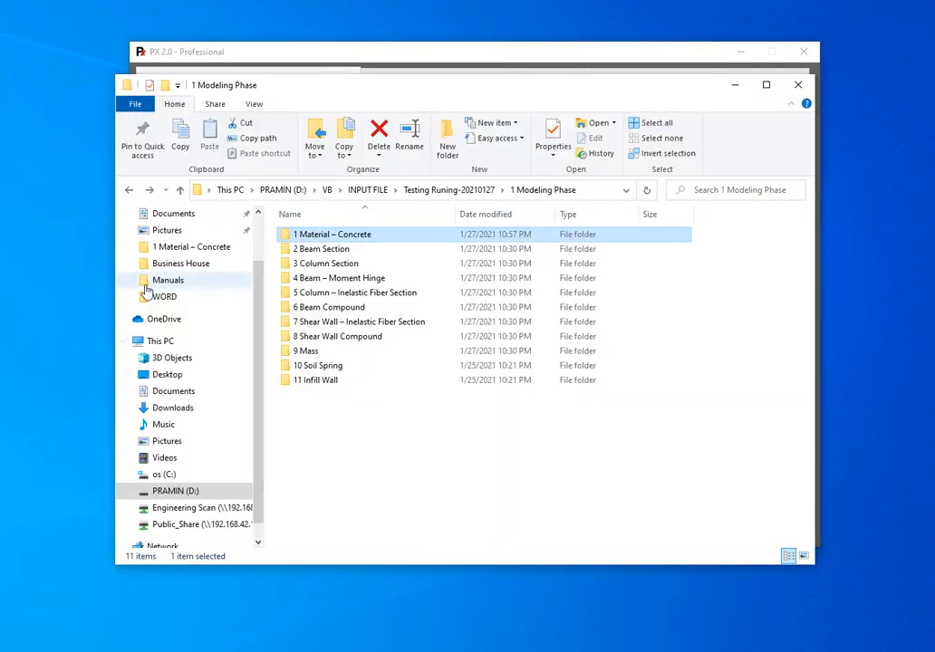
{"action": "double_click", "coordinate": [314, 253]}
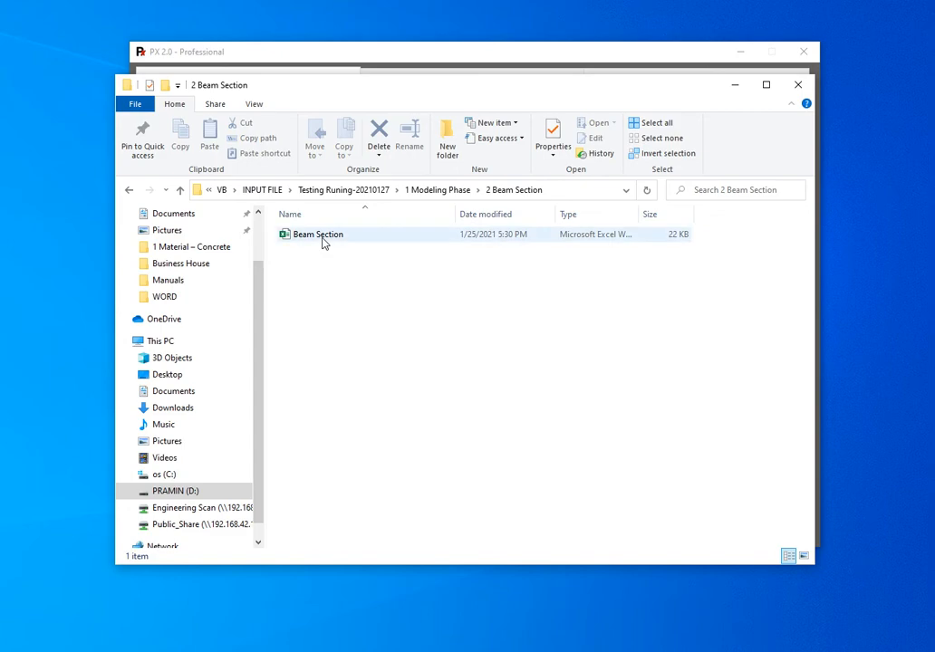
{"action": "double_click", "coordinate": [323, 241]}
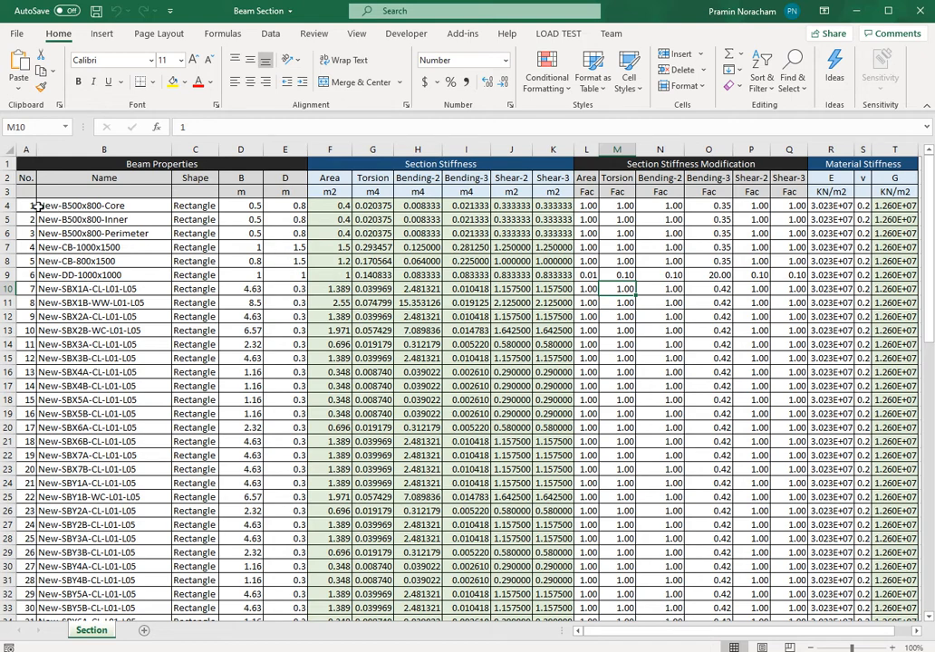
Step: Examine the Beam Properties block and the Section Stiffness formulas from Area to Shear-3 in the Section sheet
{"action": "left_click_drag", "start_coordinate": [40, 207], "coordinate": [272, 328]}
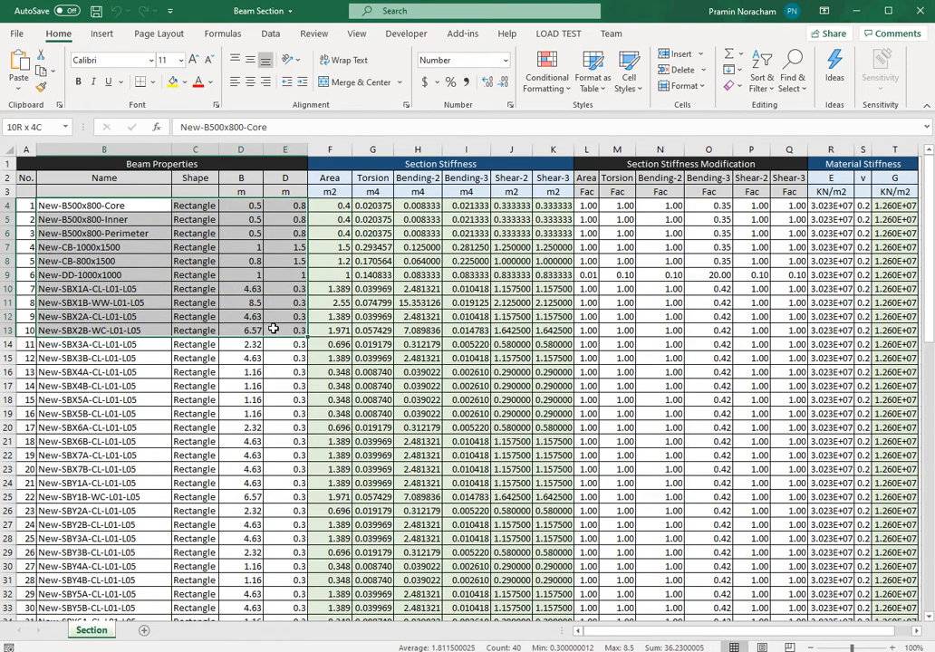
{"action": "left_click", "coordinate": [20, 208]}
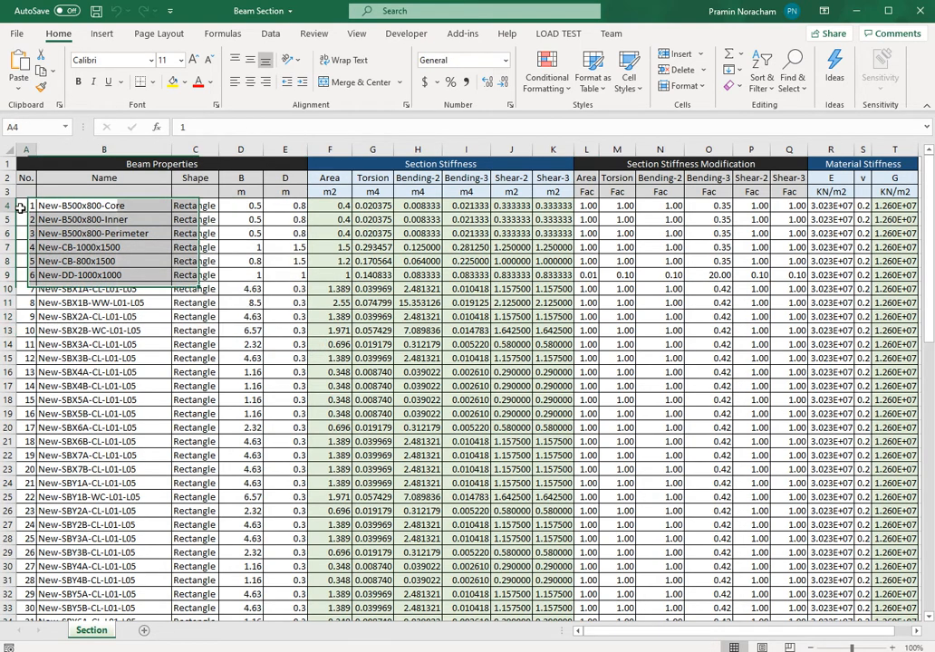
{"action": "left_click_drag", "start_coordinate": [21, 208], "coordinate": [276, 373]}
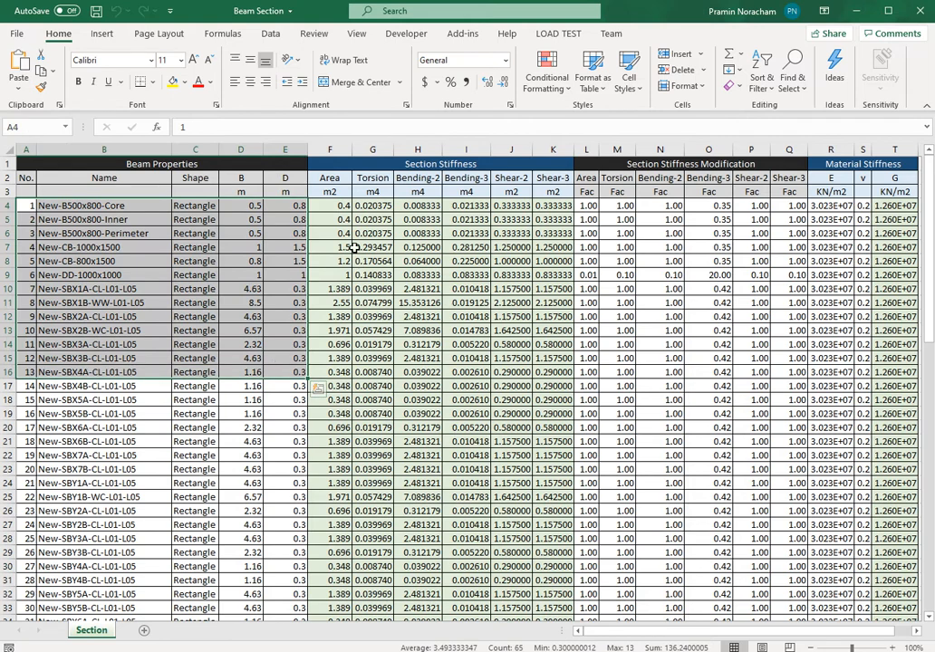
{"action": "left_click_drag", "start_coordinate": [333, 205], "coordinate": [541, 416]}
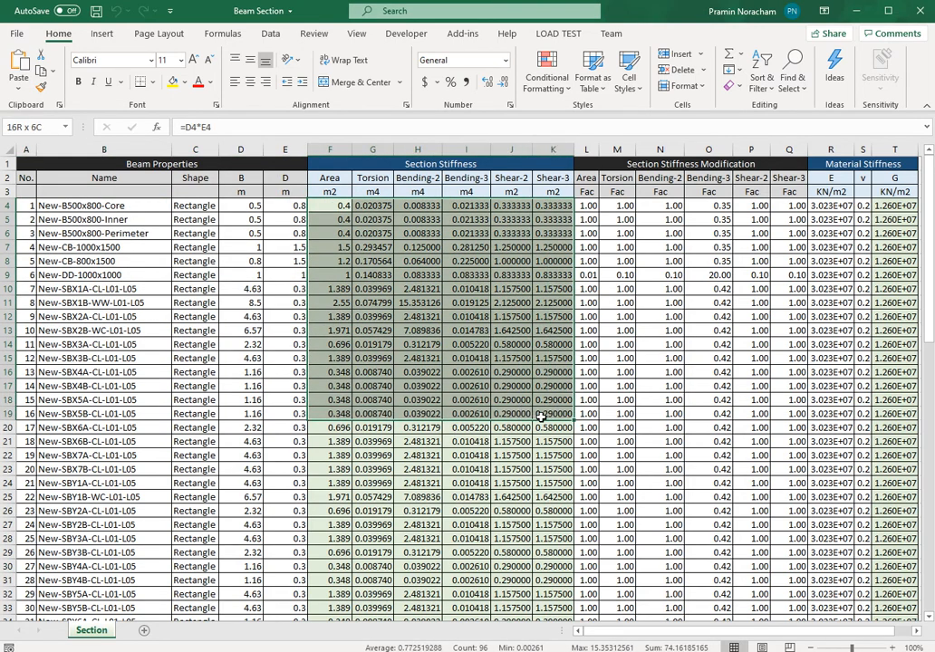
{"action": "left_click", "coordinate": [334, 207]}
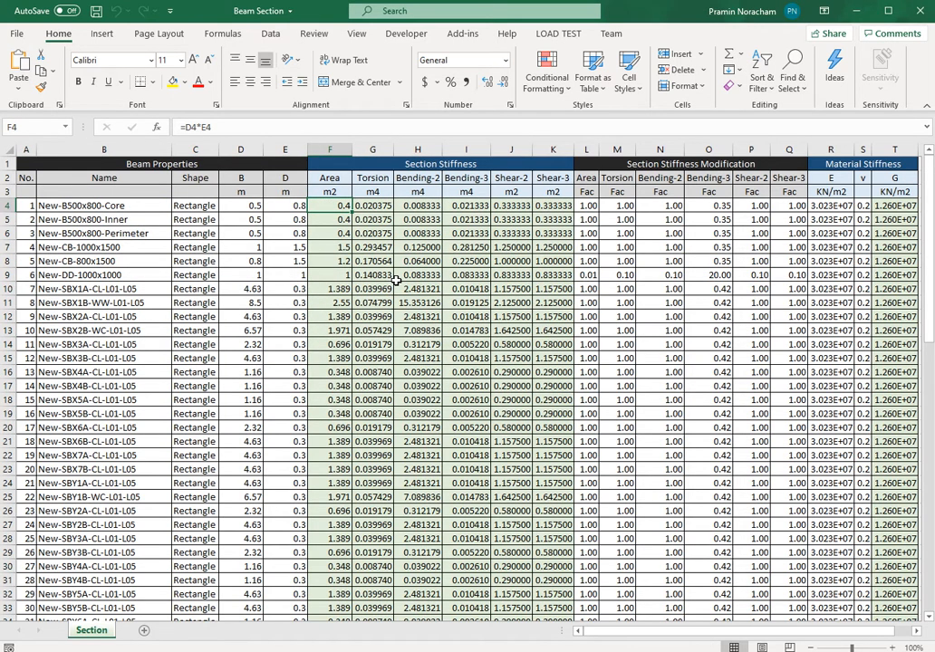
{"action": "key", "text": "Right"}
{"action": "key", "text": "Right"}
{"action": "key", "text": "Right"}
{"action": "key", "text": "Right"}
{"action": "key", "text": "Right"}
{"action": "left_click", "coordinate": [176, 304]}
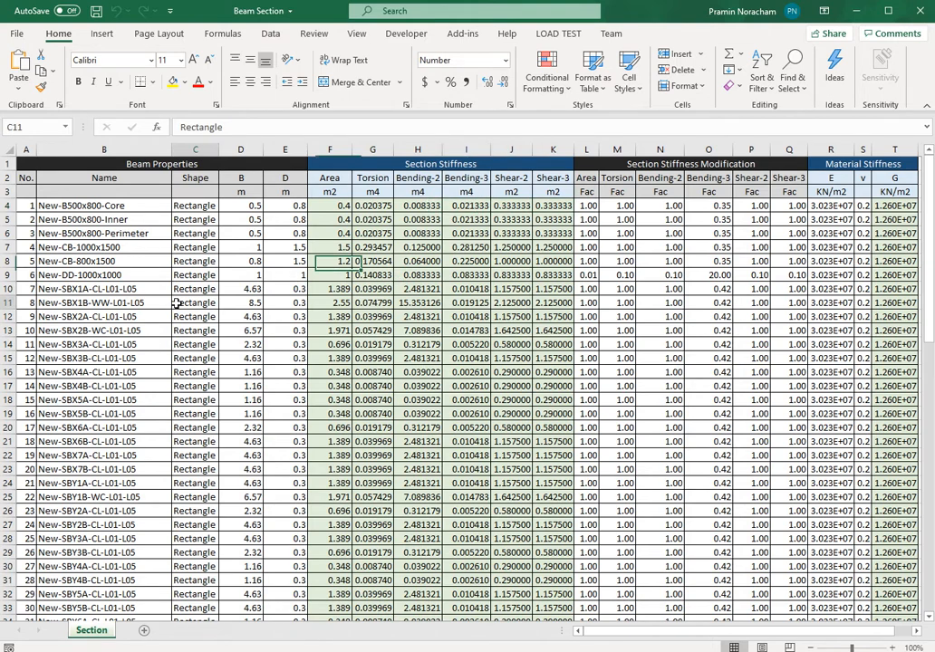
Step: Review the beam shapes and B and D dimensions, the stiffness modification factors, and the material stiffness values E, v and G
{"action": "left_click_drag", "start_coordinate": [20, 207], "coordinate": [271, 379]}
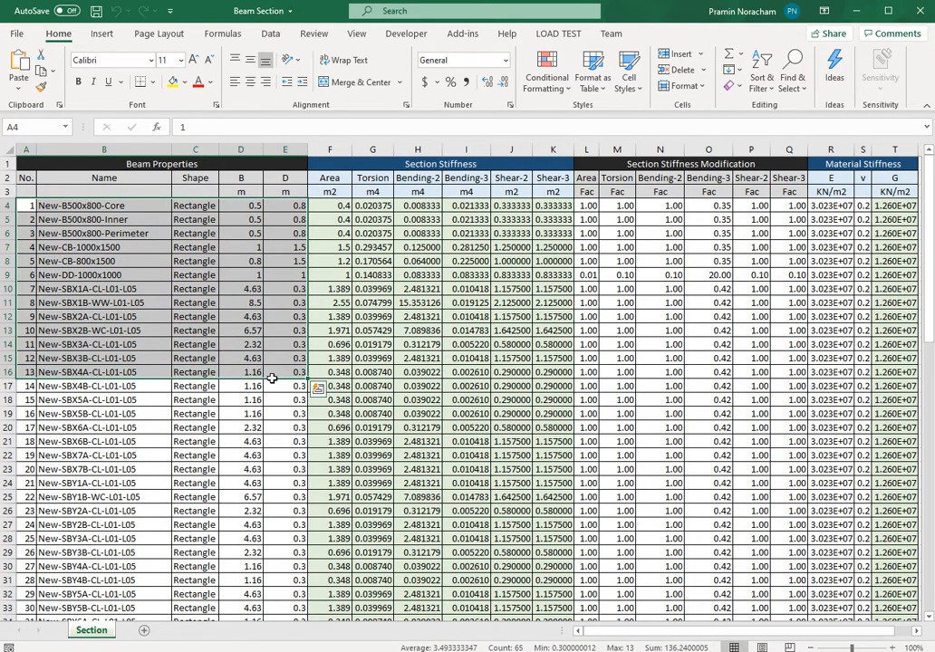
{"action": "left_click", "coordinate": [194, 205]}
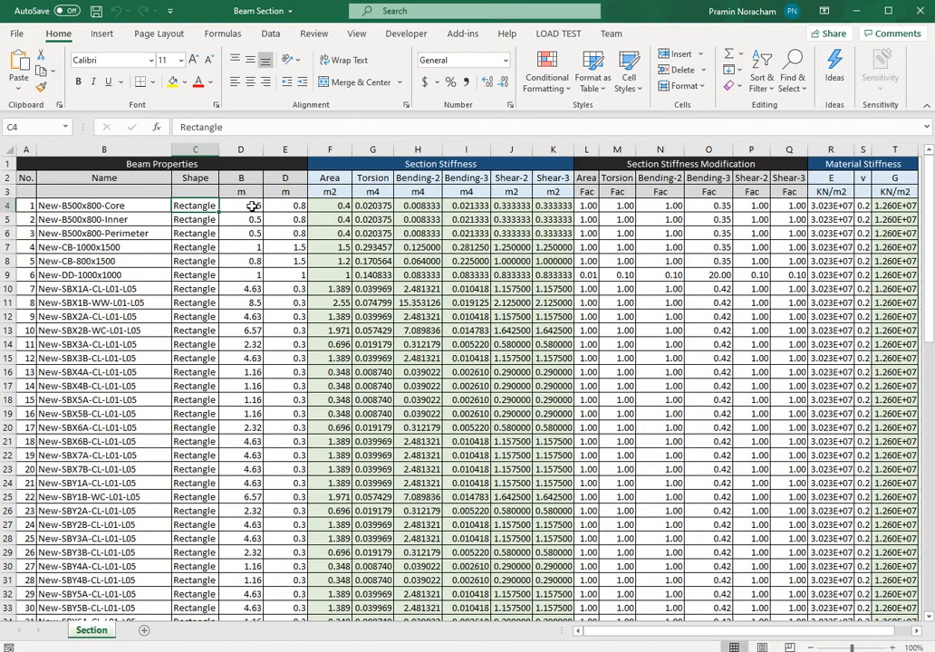
{"action": "left_click_drag", "start_coordinate": [250, 202], "coordinate": [285, 260]}
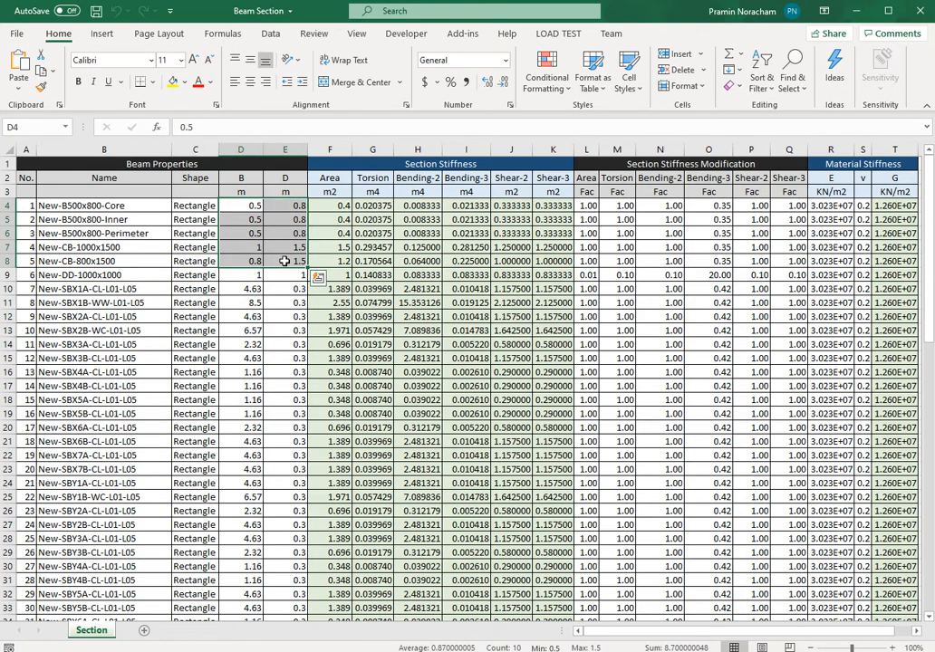
{"action": "left_click", "coordinate": [670, 232]}
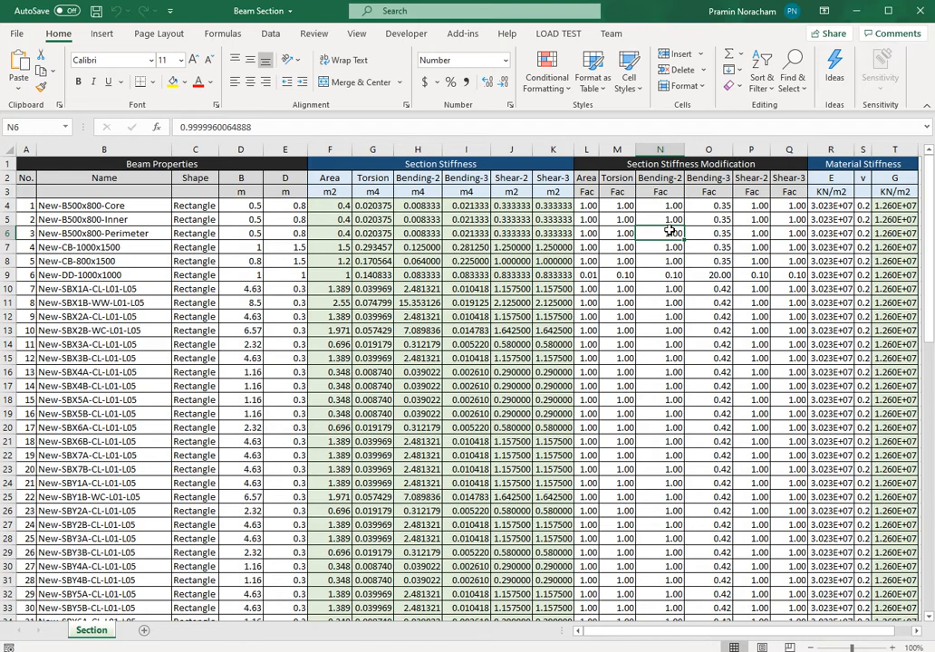
{"action": "left_click", "coordinate": [740, 290]}
{"action": "left_click", "coordinate": [824, 217]}
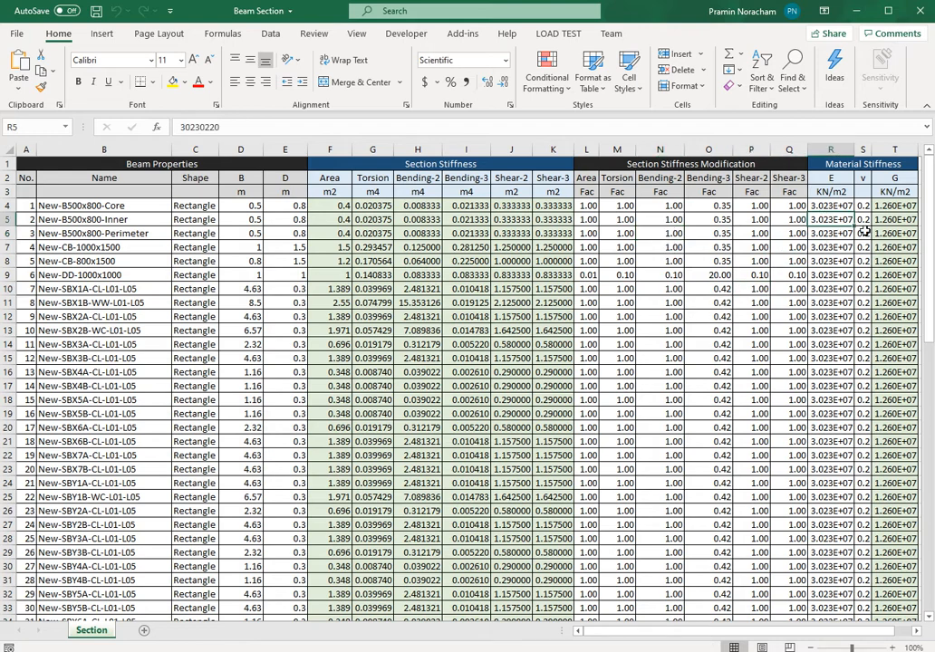
{"action": "left_click", "coordinate": [865, 207]}
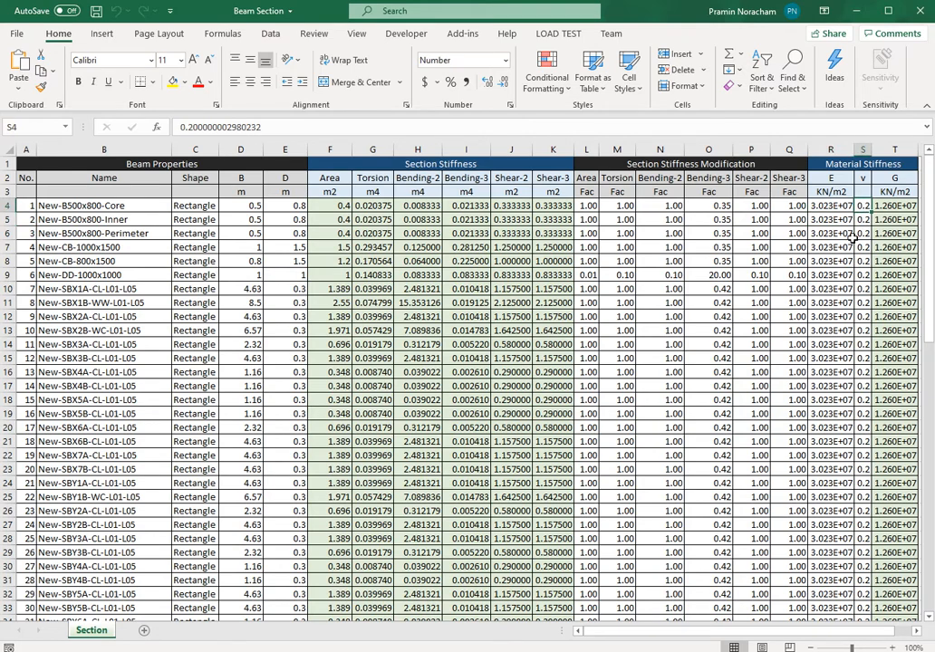
{"action": "key", "text": "Right"}
Step: Look through the beam list down to its last row, return to its start, and close the Beam Section workbook
{"action": "scroll", "coordinate": [808, 275], "scroll_direction": "down", "scroll_amount": 17}
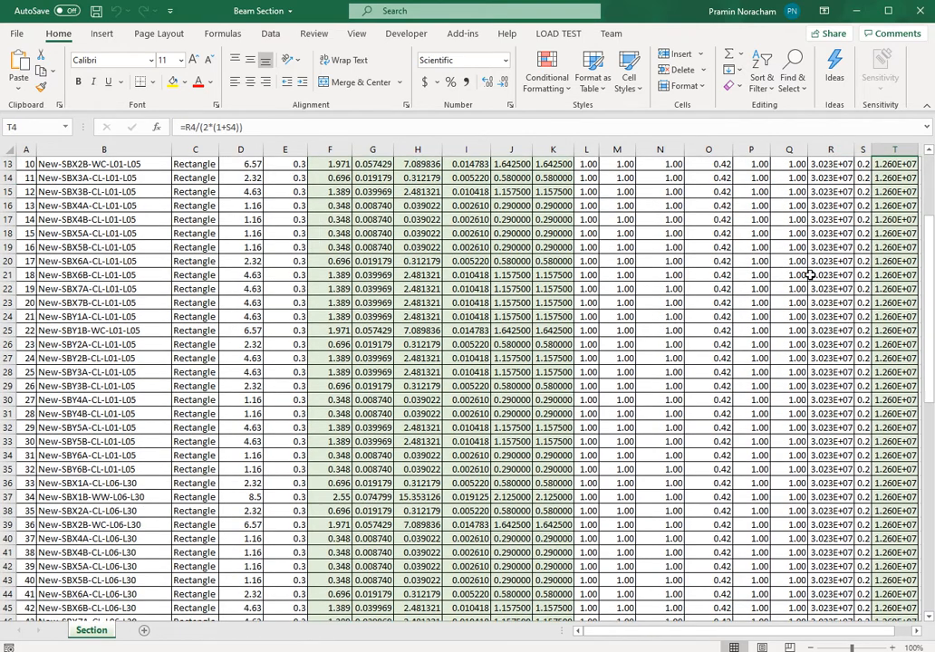
{"action": "scroll", "coordinate": [809, 275], "scroll_direction": "down", "scroll_amount": 2}
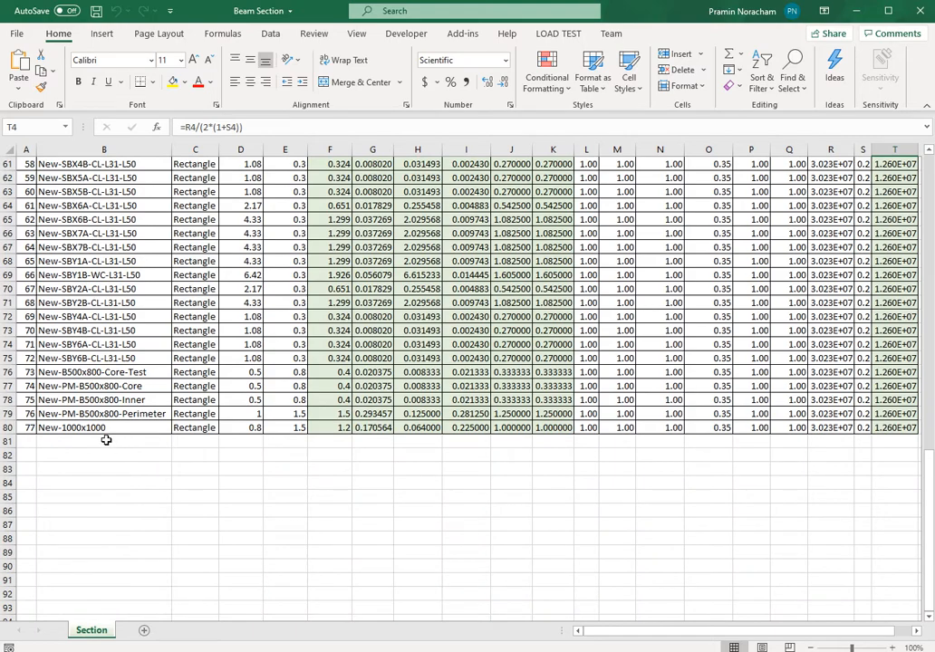
{"action": "scroll", "coordinate": [138, 420], "scroll_direction": "up", "scroll_amount": 2}
{"action": "scroll", "coordinate": [138, 420], "scroll_direction": "up", "scroll_amount": 18}
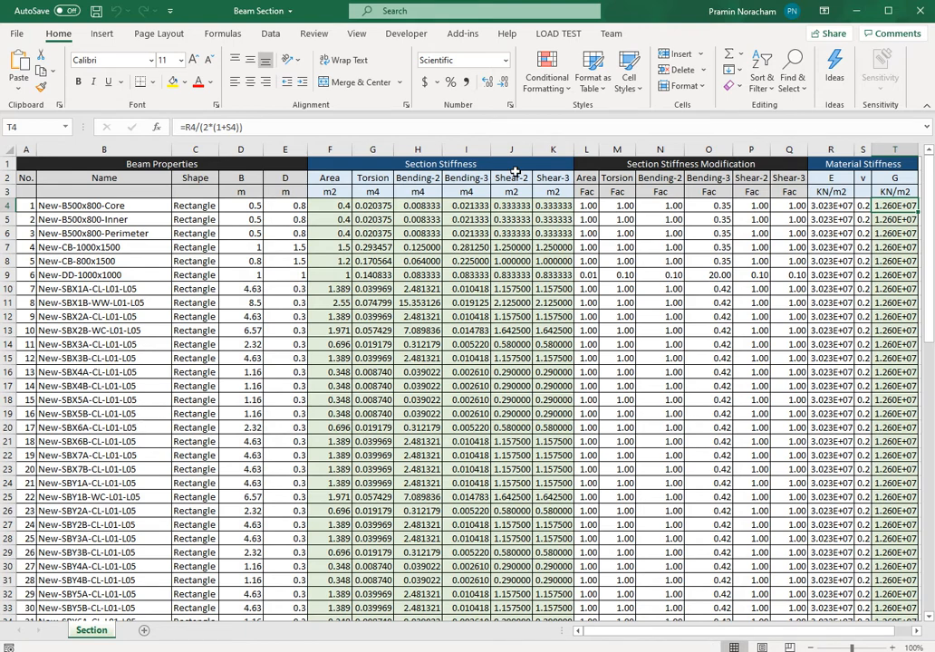
{"action": "left_click", "coordinate": [920, 12]}
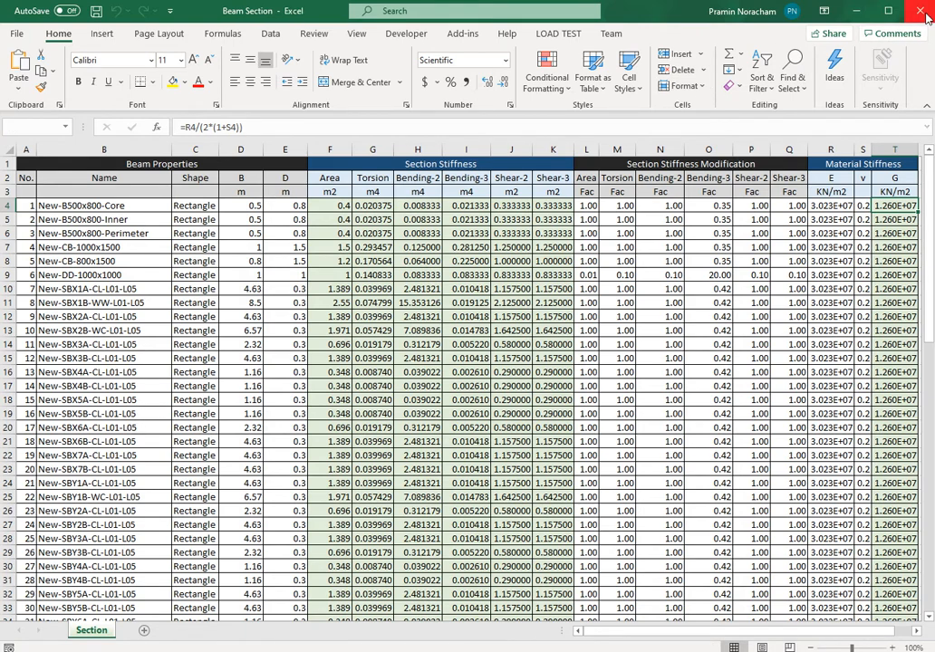
Step: Copy the path of the 2 Beam Section folder and set it as the working folder in PX
{"action": "left_click", "coordinate": [588, 197]}
{"action": "key", "text": "ctrl+c"}
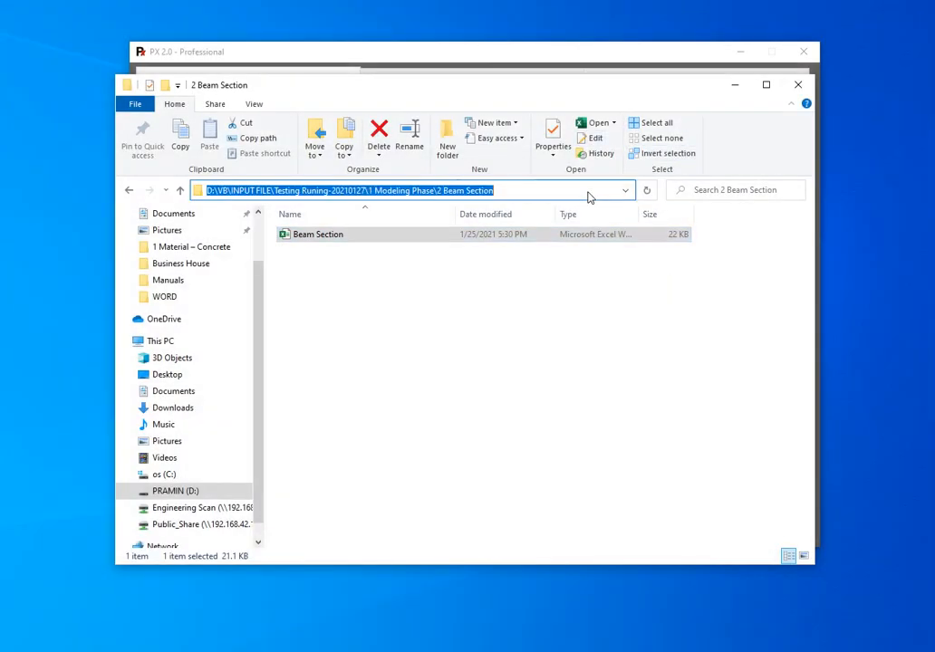
{"action": "left_click", "coordinate": [542, 48]}
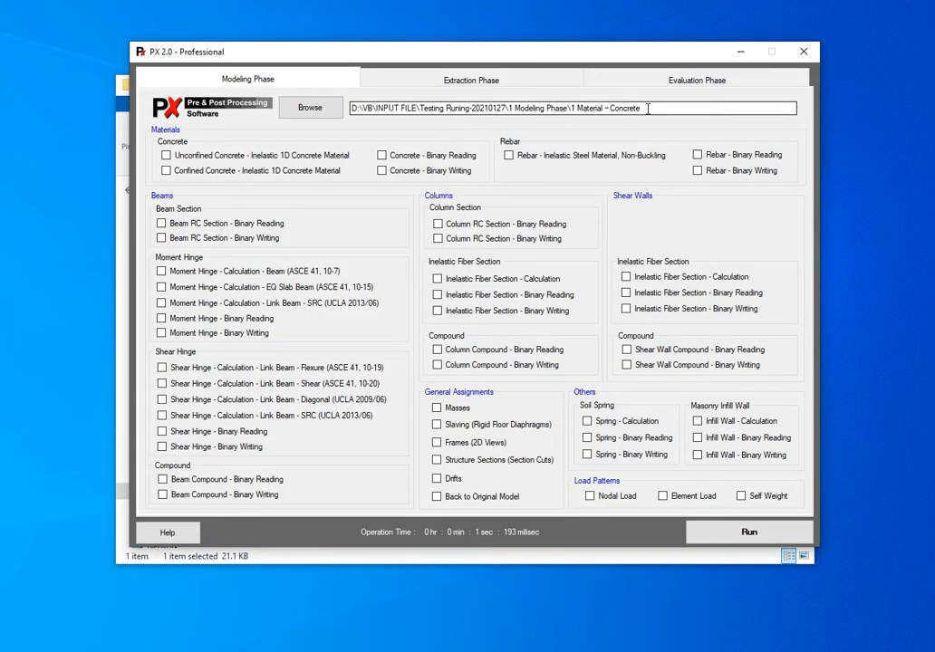
{"action": "left_click_drag", "start_coordinate": [640, 108], "coordinate": [271, 109]}
{"action": "key", "text": "ctrl+v"}
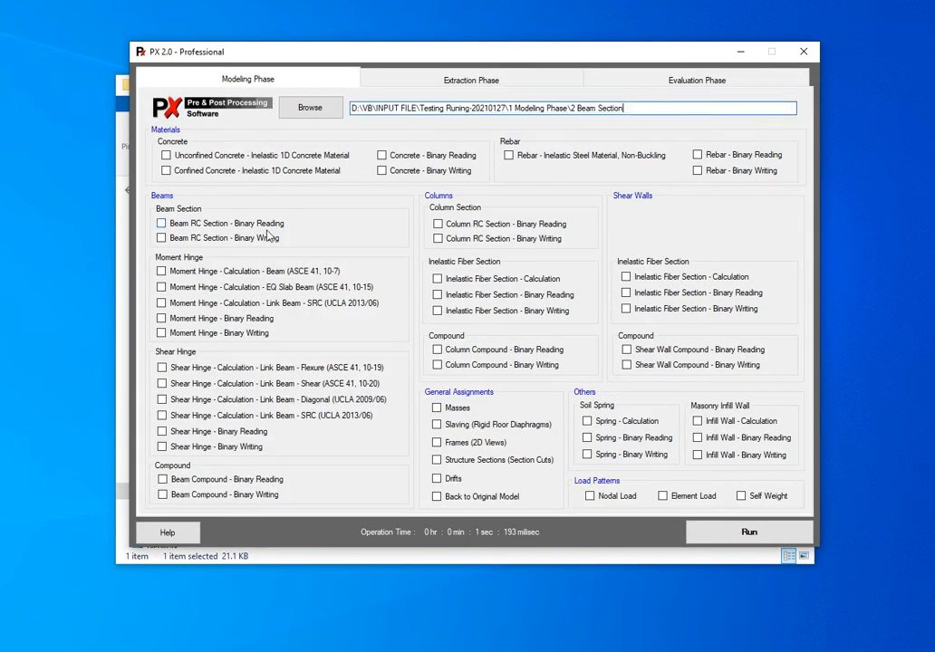
Step: Run Beam RC Section - Binary Writing in PX and return to the 2 Beam Section folder window
{"action": "left_click", "coordinate": [172, 241]}
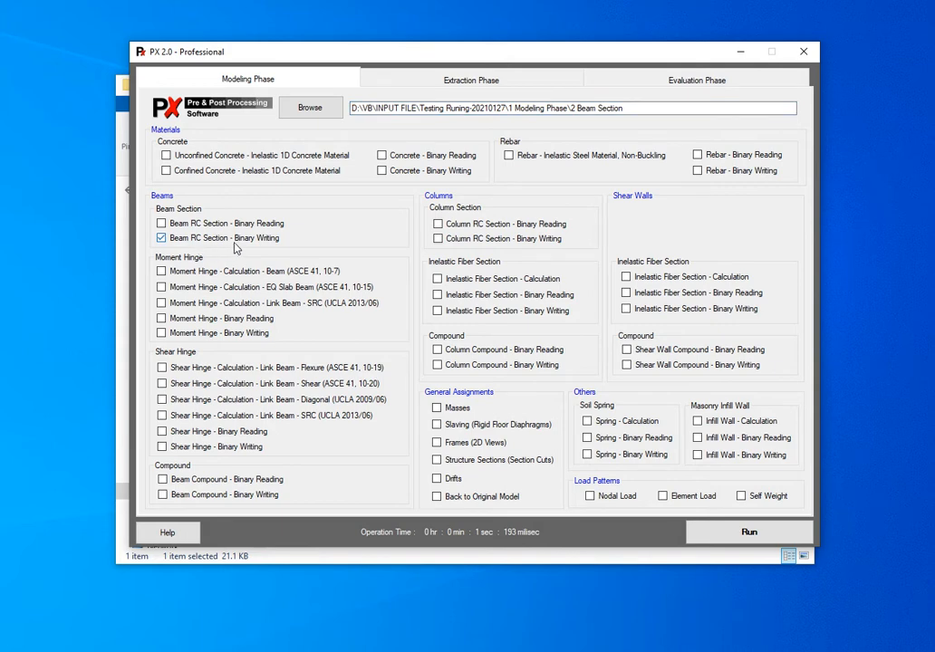
{"action": "left_click", "coordinate": [743, 535]}
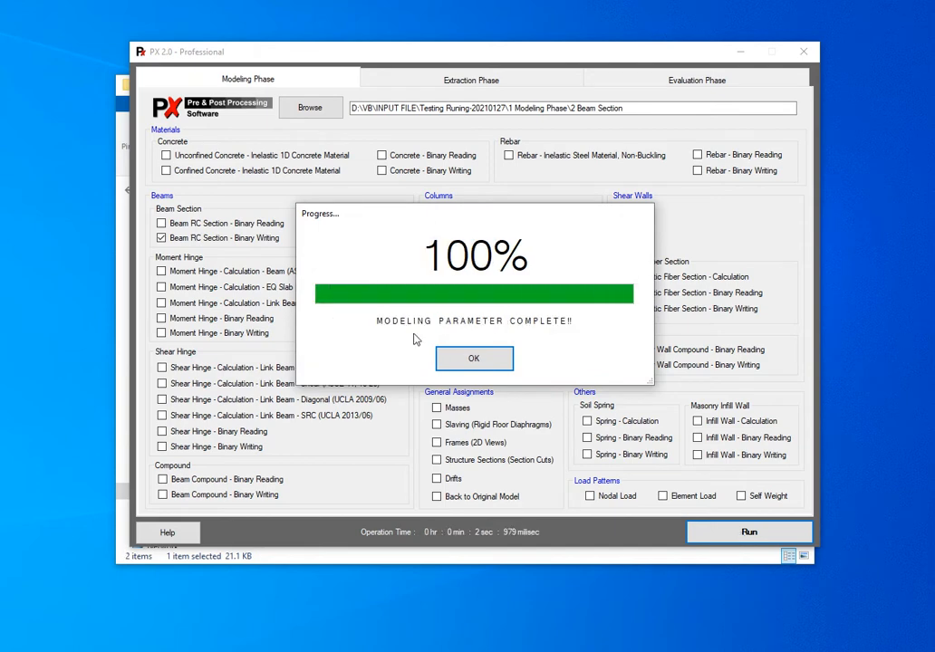
{"action": "left_click", "coordinate": [457, 372]}
{"action": "left_click", "coordinate": [397, 559]}
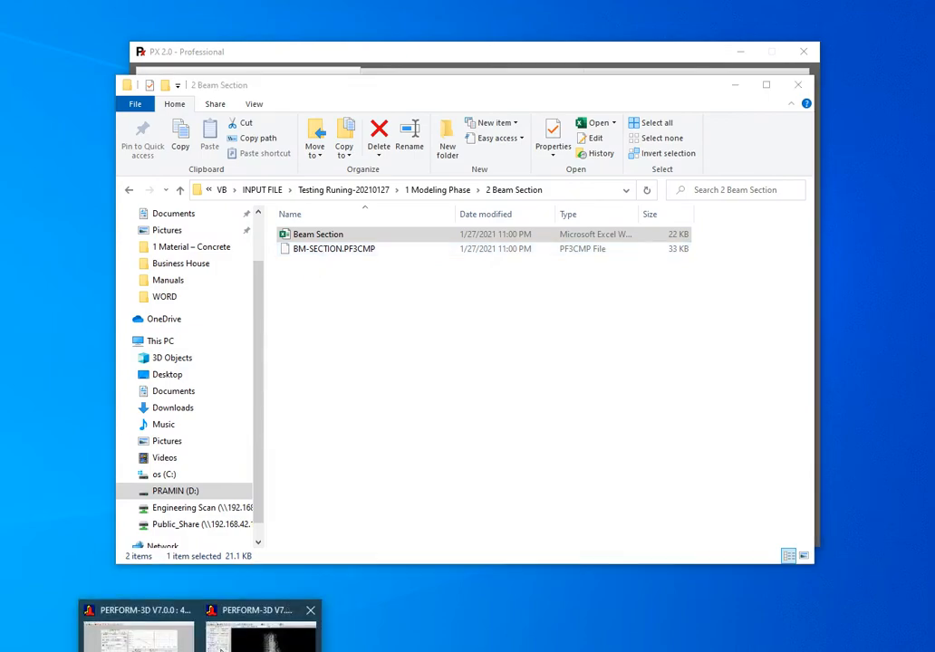
Step: Switch to PERFORM-3D and set the cross-section component type to Beam, Reinforced Concrete Section
{"action": "left_click", "coordinate": [256, 625]}
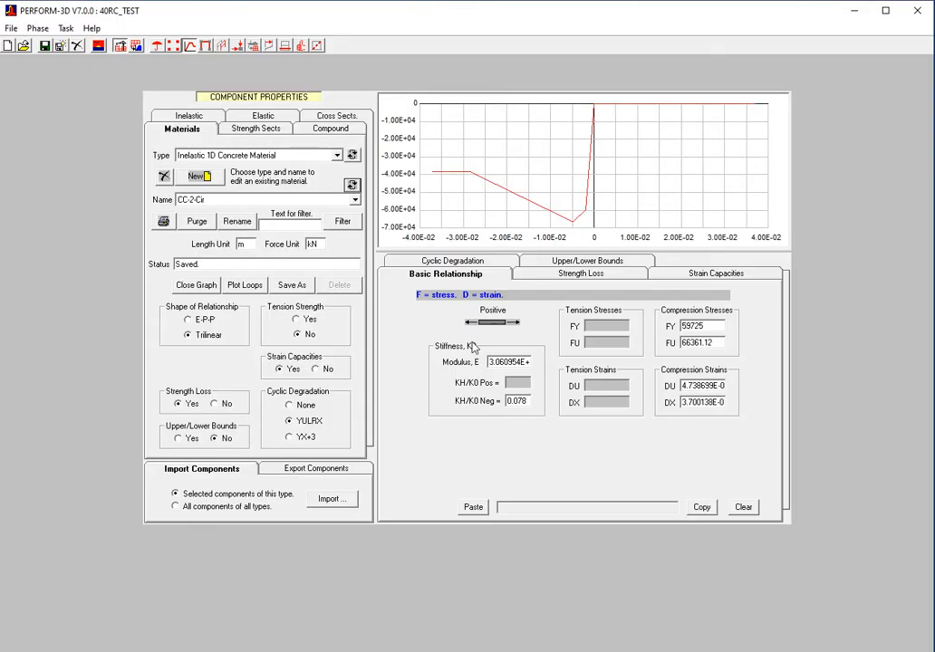
{"action": "left_click", "coordinate": [337, 117]}
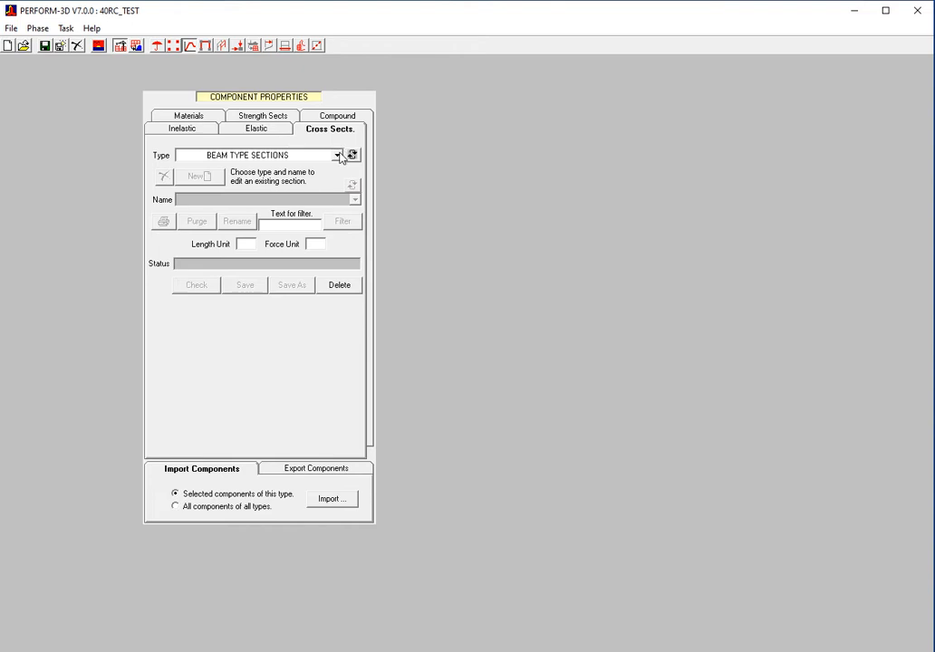
{"action": "left_click", "coordinate": [337, 155]}
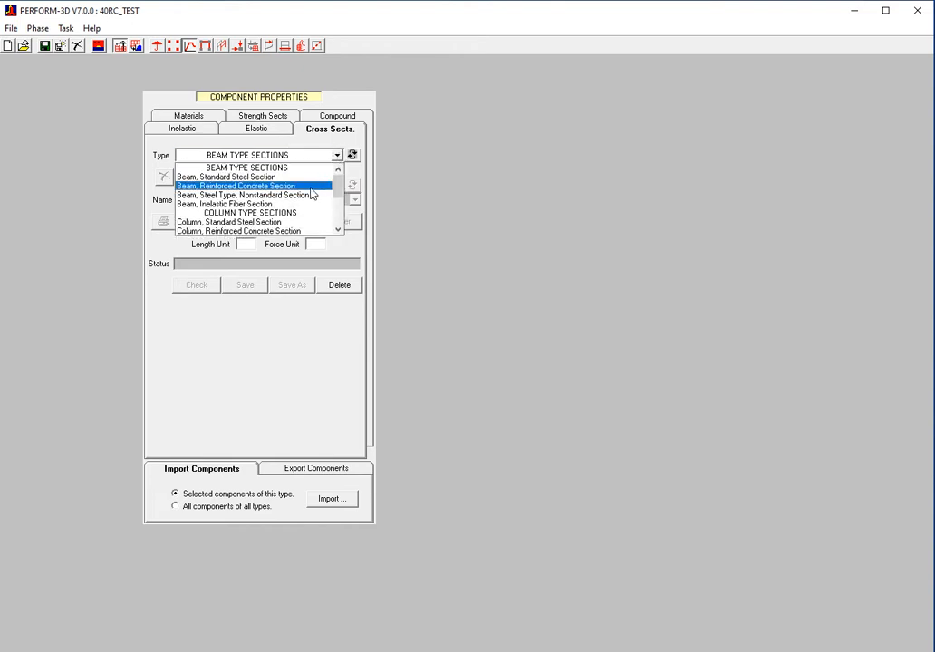
{"action": "left_click", "coordinate": [310, 186]}
Step: Look through the existing beam section names and display the properties of SBY4A-CL-L31-L50
{"action": "left_click", "coordinate": [354, 199]}
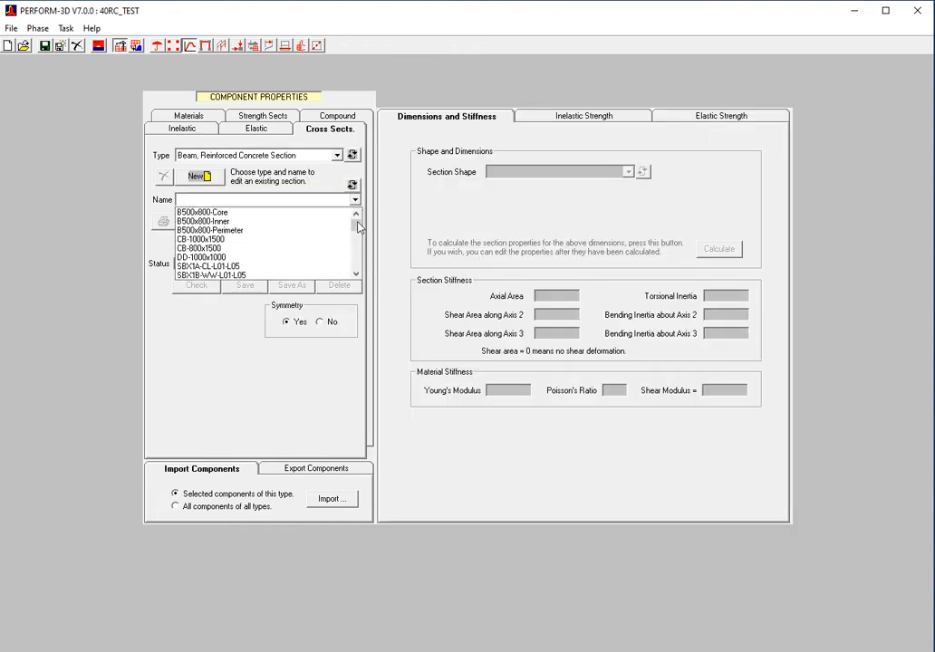
{"action": "left_click_drag", "start_coordinate": [358, 226], "coordinate": [361, 262]}
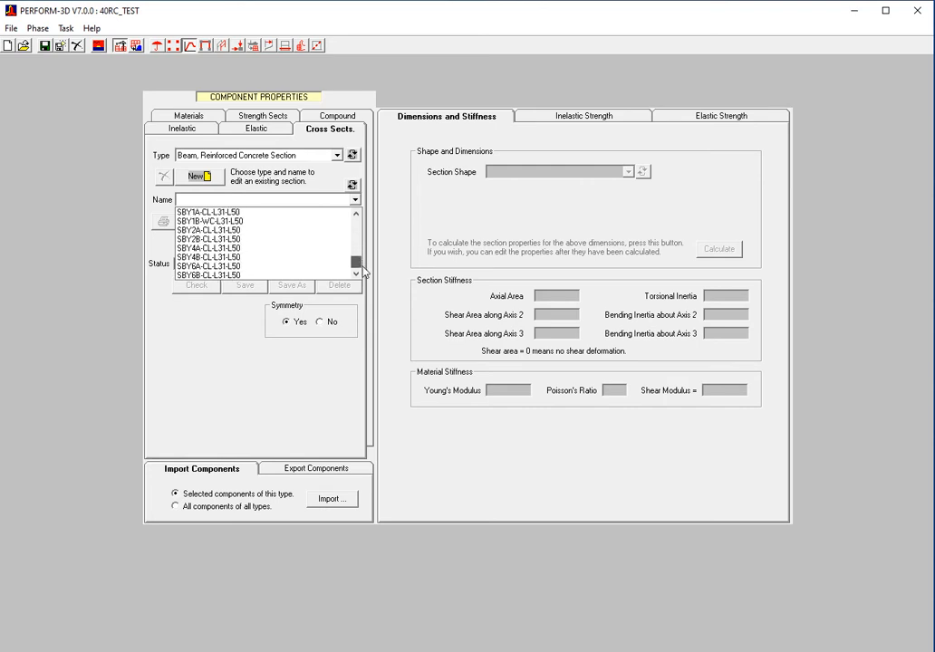
{"action": "left_click", "coordinate": [306, 249]}
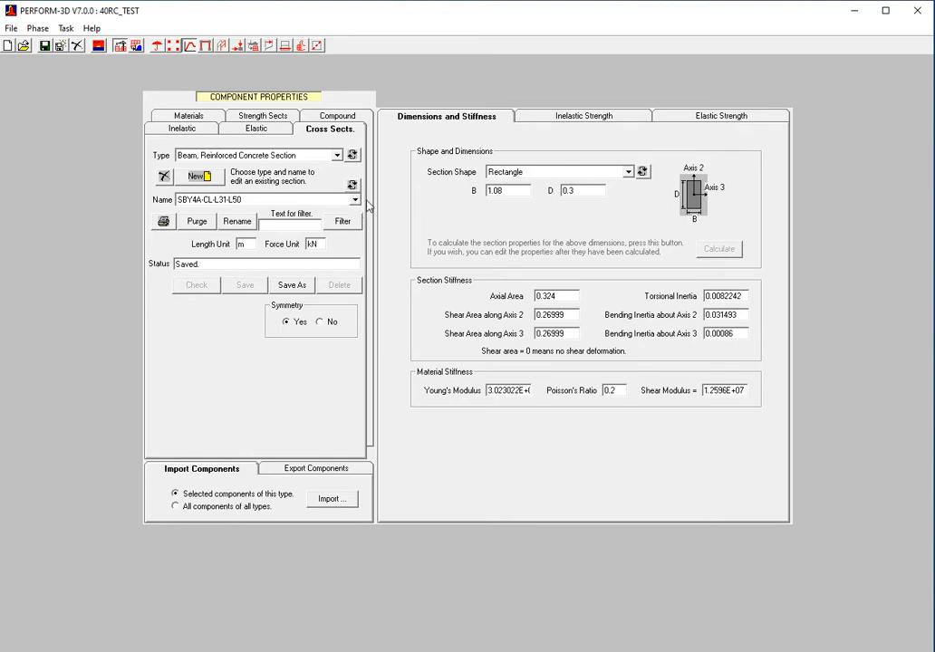
Step: Start importing beam sections and set the user-defined folder to d:\VB\INPUT FILE\Testing Runing-20210127\1 Modeling Phase\2 Beam Section
{"action": "left_click", "coordinate": [338, 501]}
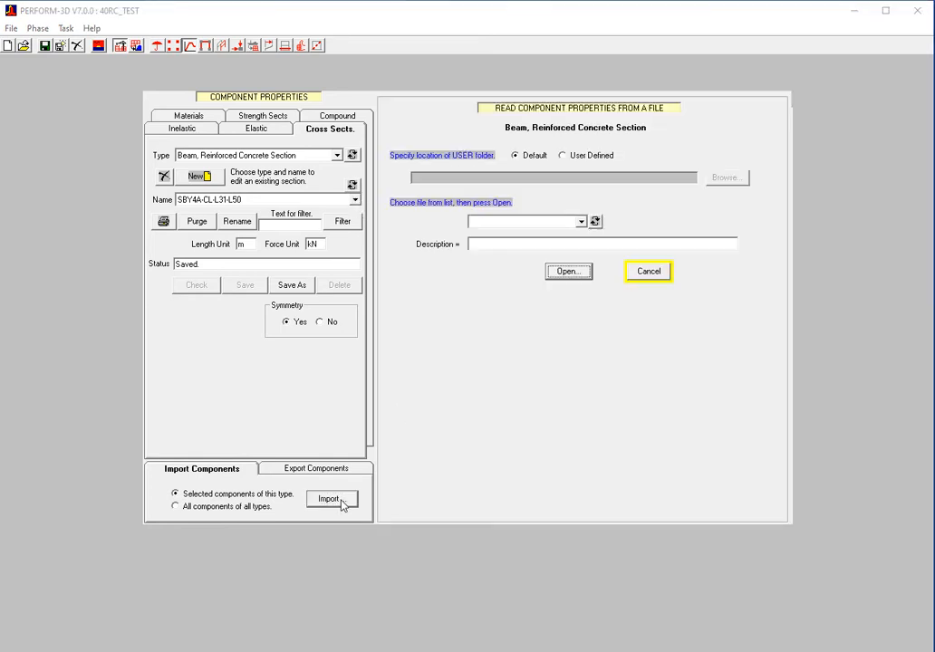
{"action": "left_click", "coordinate": [563, 156]}
{"action": "left_click", "coordinate": [725, 177]}
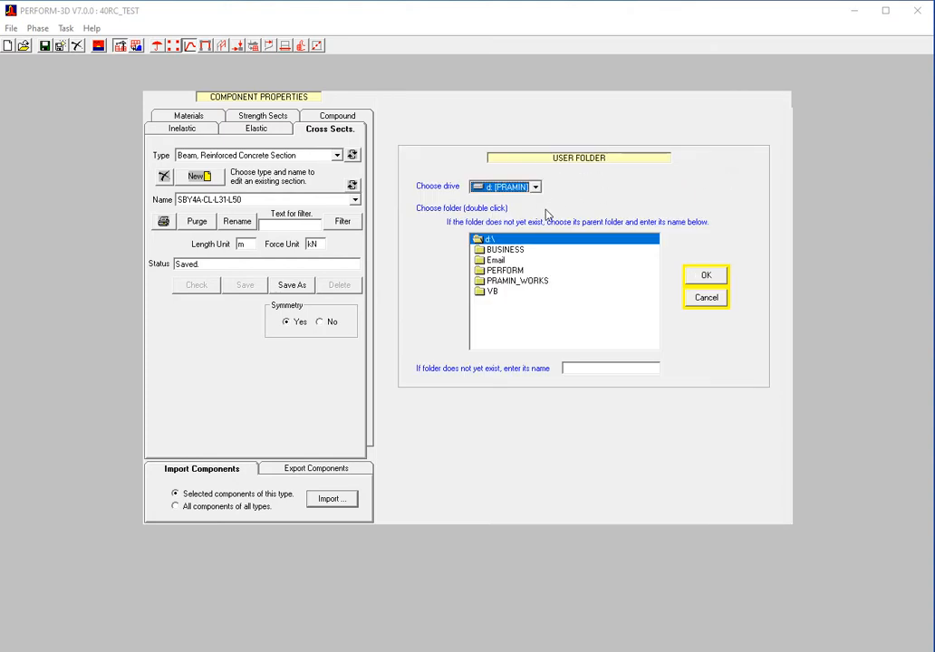
{"action": "double_click", "coordinate": [492, 293]}
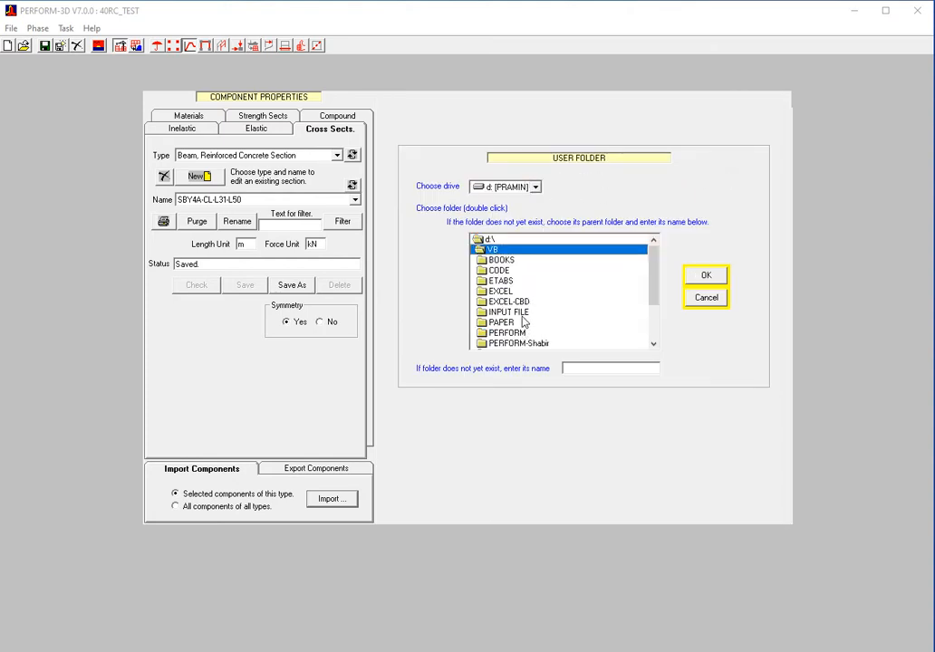
{"action": "double_click", "coordinate": [518, 312]}
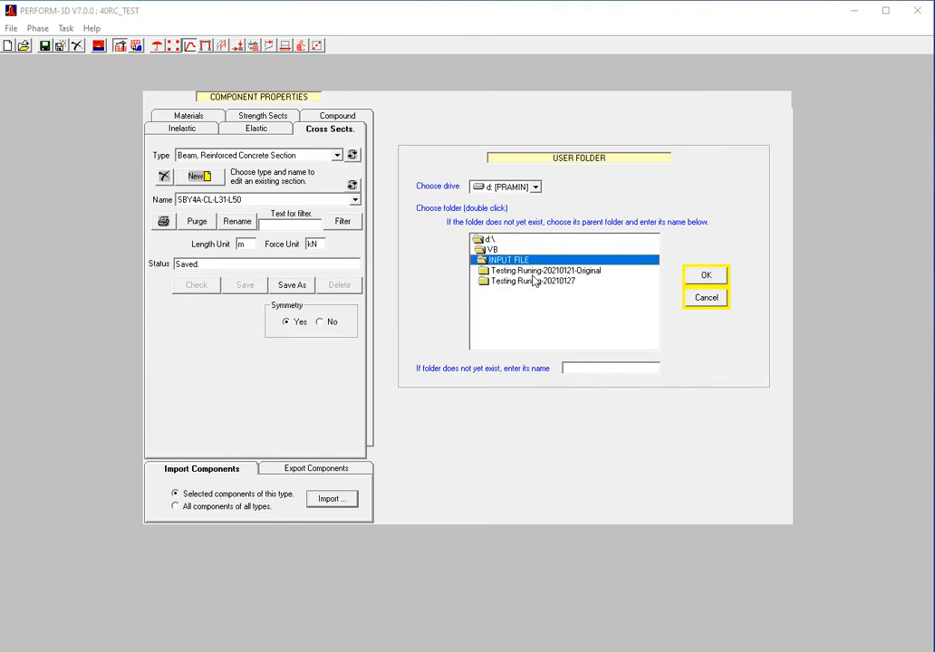
{"action": "double_click", "coordinate": [532, 281]}
{"action": "left_click", "coordinate": [544, 283]}
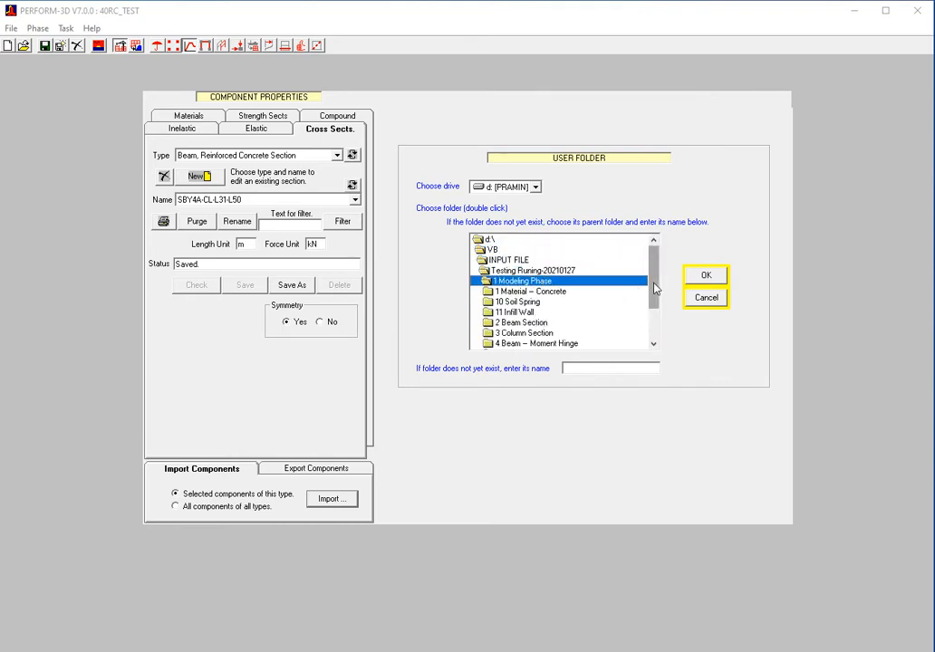
{"action": "double_click", "coordinate": [544, 322]}
{"action": "left_click", "coordinate": [707, 277]}
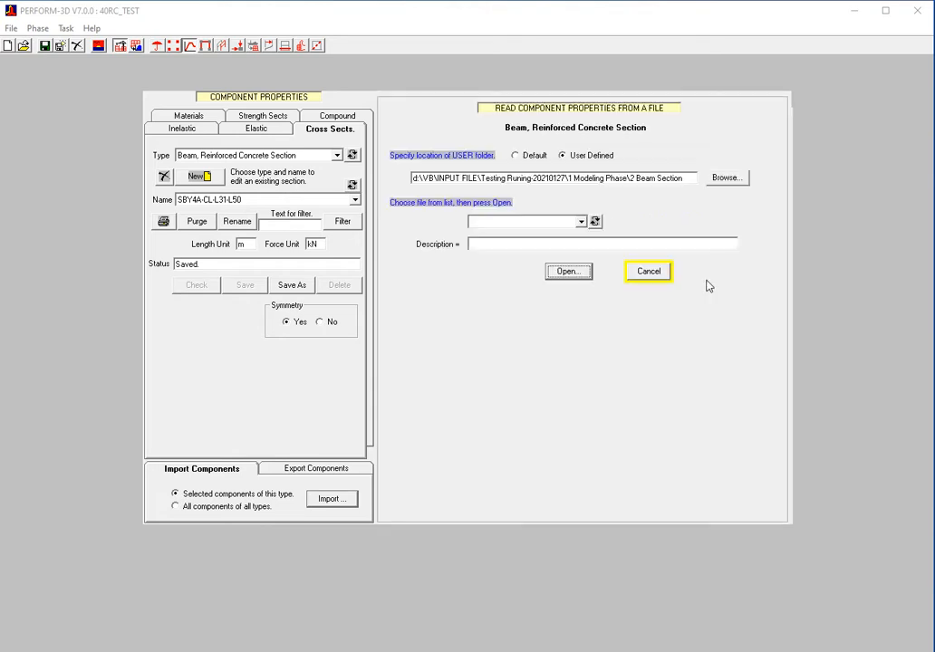
Step: Open the BM-SECTION component file, select all its components, and read them into the model
{"action": "left_click", "coordinate": [571, 222]}
{"action": "left_click", "coordinate": [568, 234]}
{"action": "left_click", "coordinate": [568, 270]}
{"action": "left_click", "coordinate": [547, 207]}
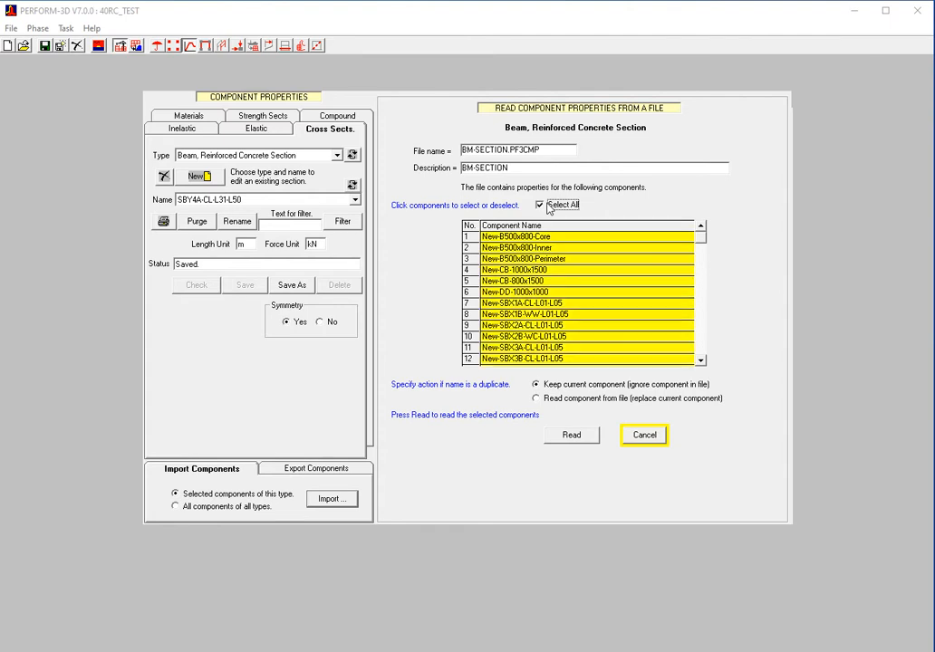
{"action": "left_click_drag", "start_coordinate": [703, 242], "coordinate": [702, 360]}
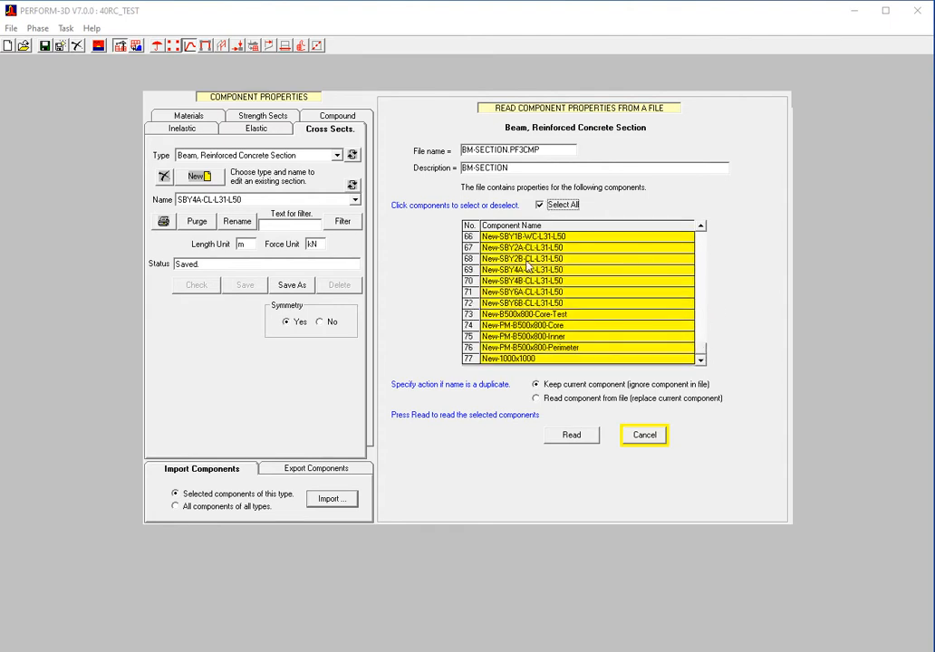
{"action": "left_click", "coordinate": [582, 440]}
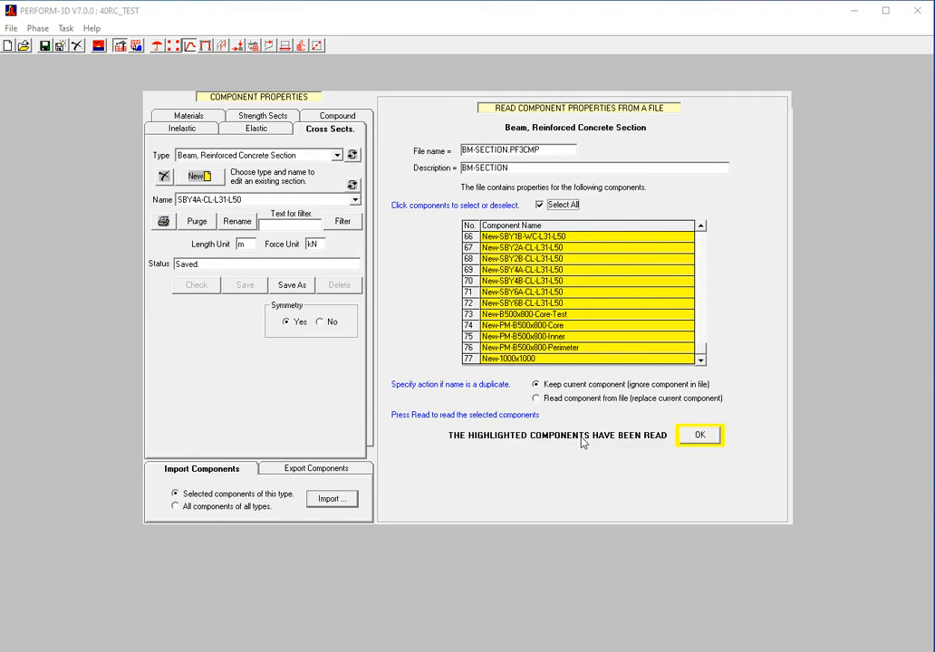
{"action": "left_click", "coordinate": [699, 435]}
Step: Check the dimensions and stiffness of the imported beam sections one by one, starting from New-B500x800-Core
{"action": "left_click", "coordinate": [354, 199]}
{"action": "left_click_drag", "start_coordinate": [354, 234], "coordinate": [354, 253]}
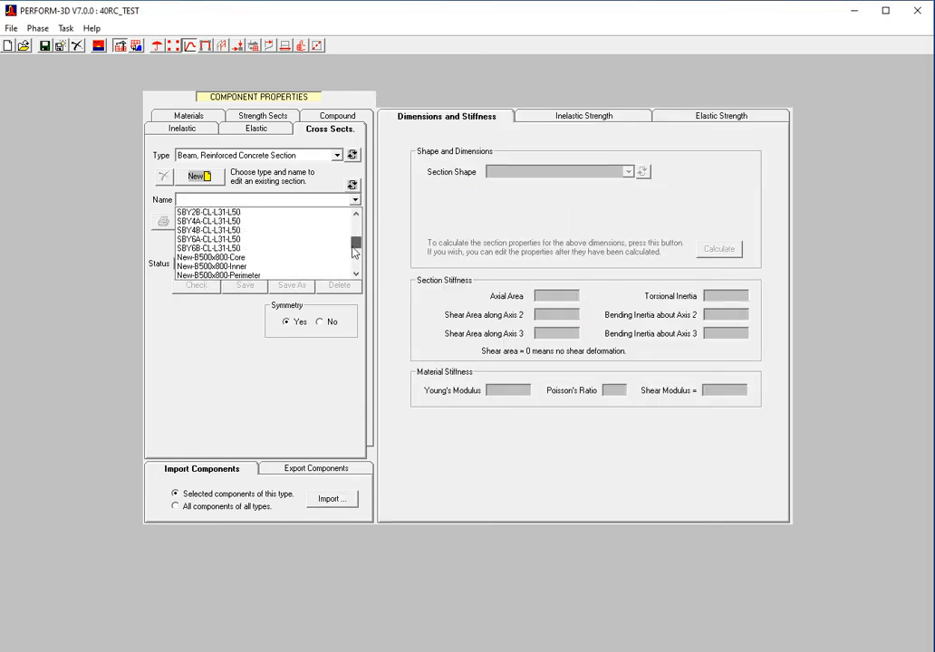
{"action": "left_click", "coordinate": [282, 258]}
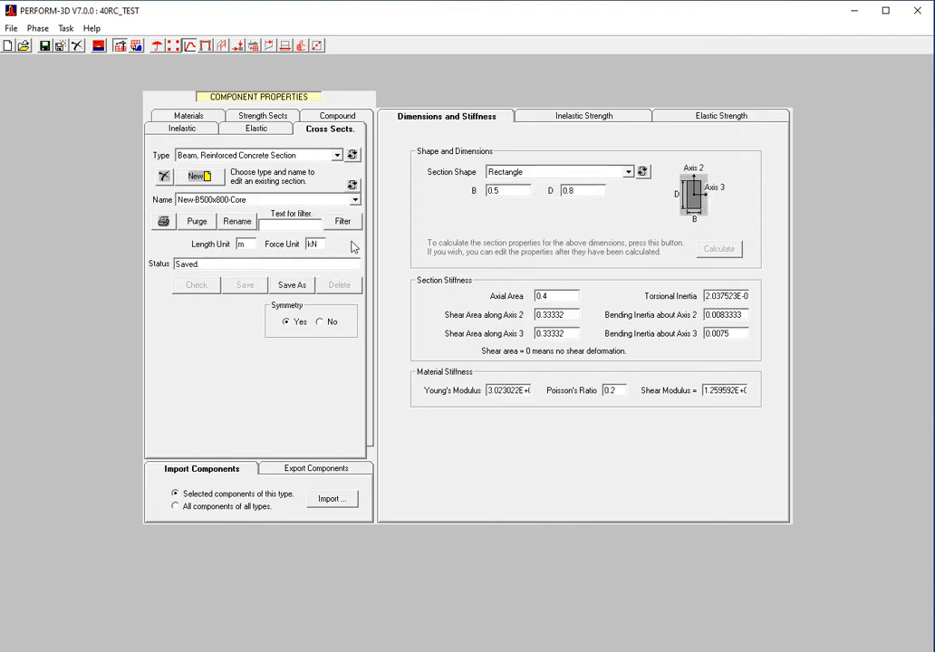
{"action": "left_click", "coordinate": [353, 186]}
{"action": "left_click", "coordinate": [353, 186]}
{"action": "left_click", "coordinate": [354, 186]}
{"action": "left_click", "coordinate": [354, 186]}
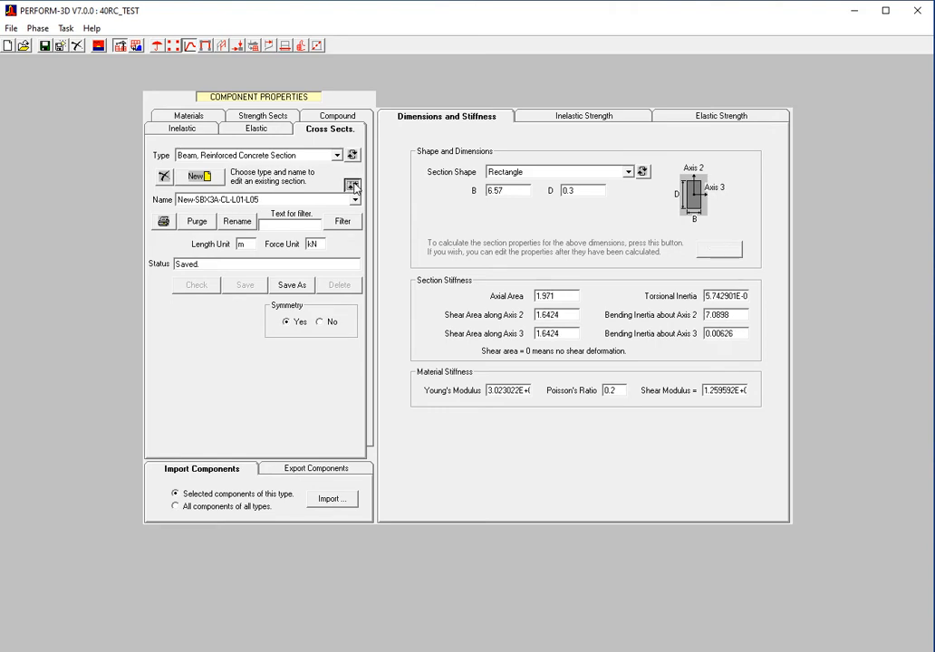
{"action": "left_click", "coordinate": [353, 187]}
{"action": "left_click", "coordinate": [354, 186]}
{"action": "left_click", "coordinate": [353, 187]}
{"action": "left_click", "coordinate": [354, 187]}
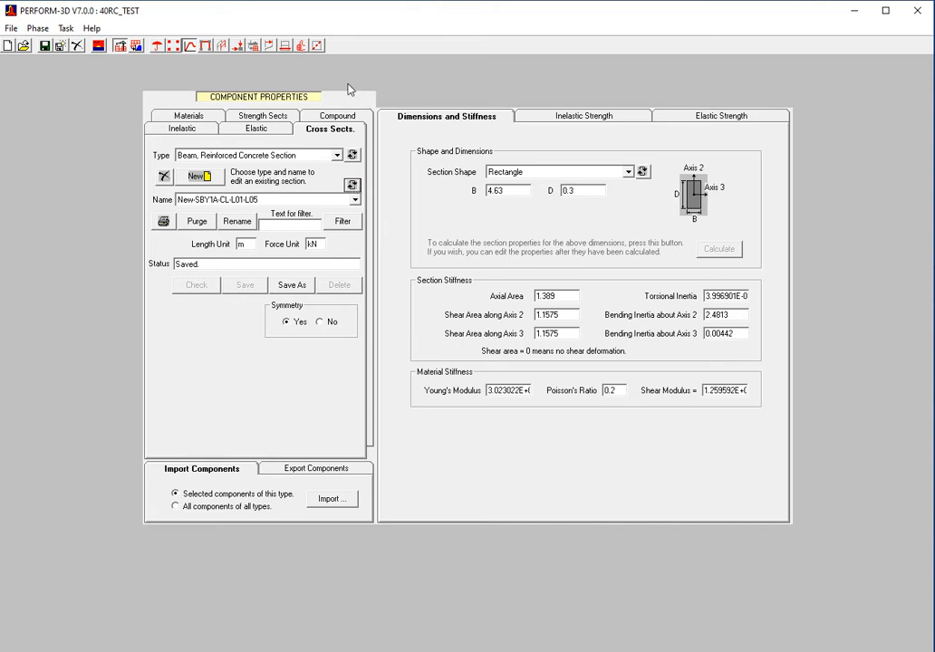
Step: Minimize PERFORM-3D, go back to the 1 Modeling Phase folder, and deselect Beam RC Section - Binary Writing in PX
{"action": "left_click", "coordinate": [851, 13]}
{"action": "left_click", "coordinate": [127, 192]}
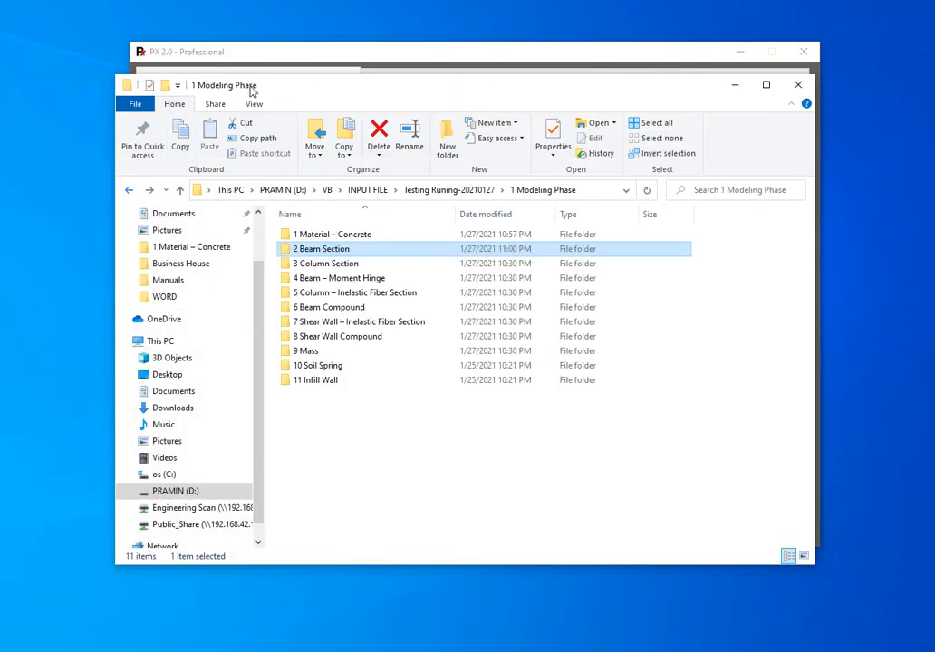
{"action": "left_click", "coordinate": [272, 60]}
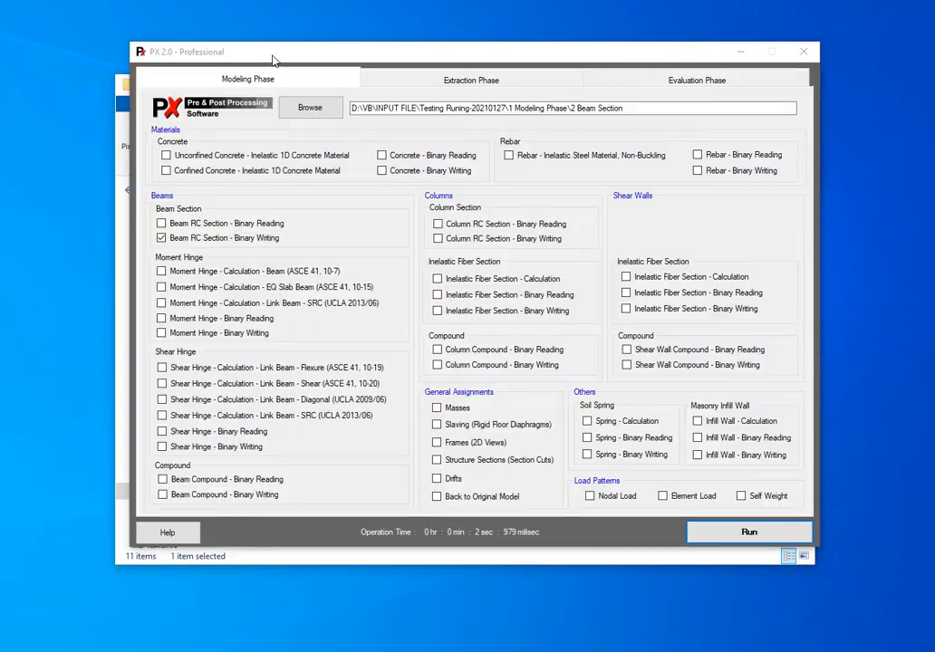
{"action": "left_click", "coordinate": [181, 239]}
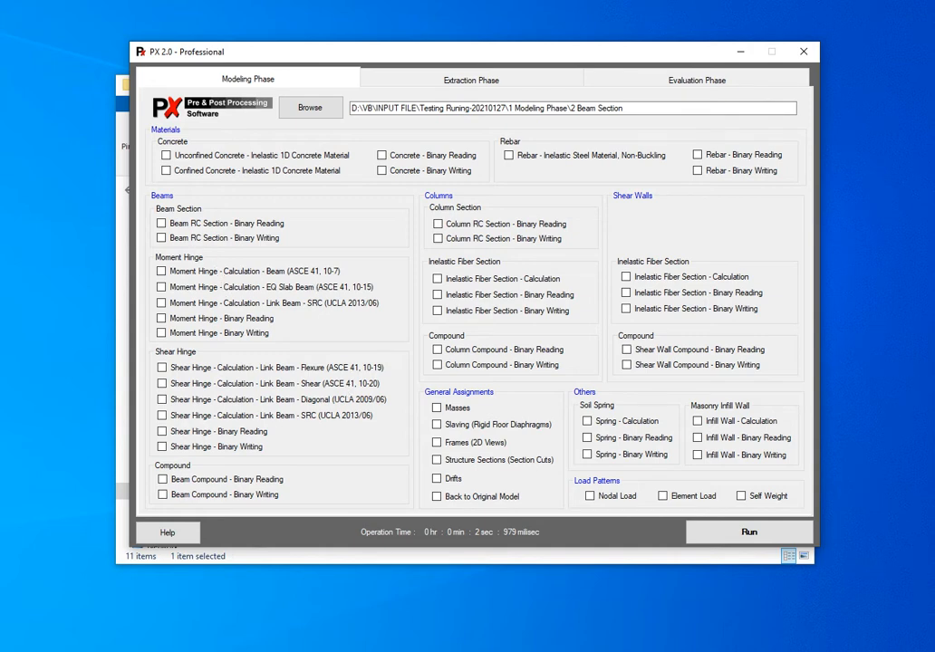
Step: Switch to the PX User Manual, go to section 2.11 Moment Hinge – Calculation – Beam (ASCE 41, 10-7) from its contents, and examine Table 10-7
{"action": "key", "text": "alt+Tab"}
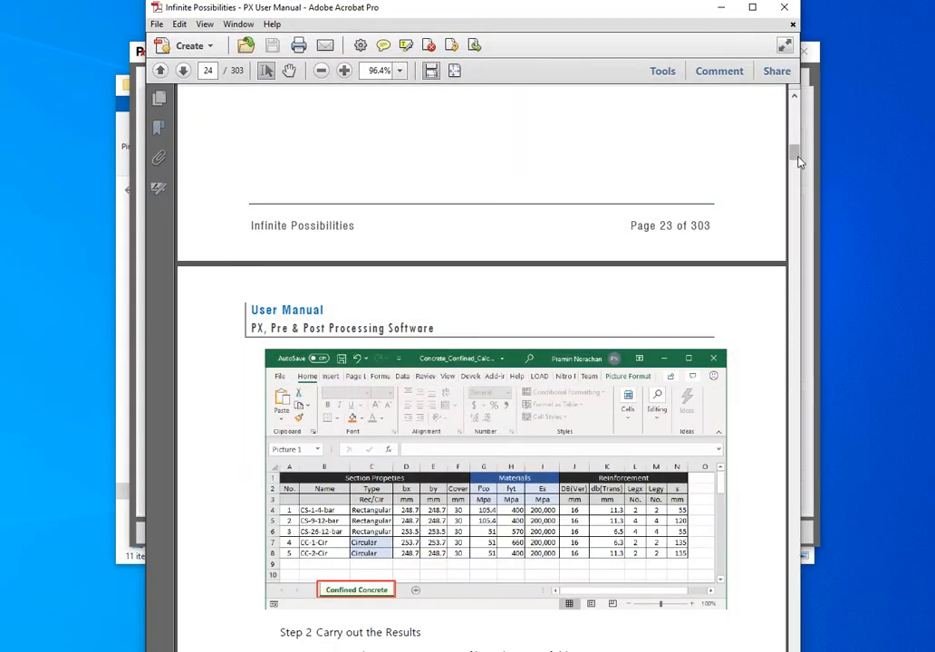
{"action": "left_click_drag", "start_coordinate": [798, 161], "coordinate": [799, 98]}
{"action": "scroll", "coordinate": [691, 424], "scroll_direction": "down", "scroll_amount": 5}
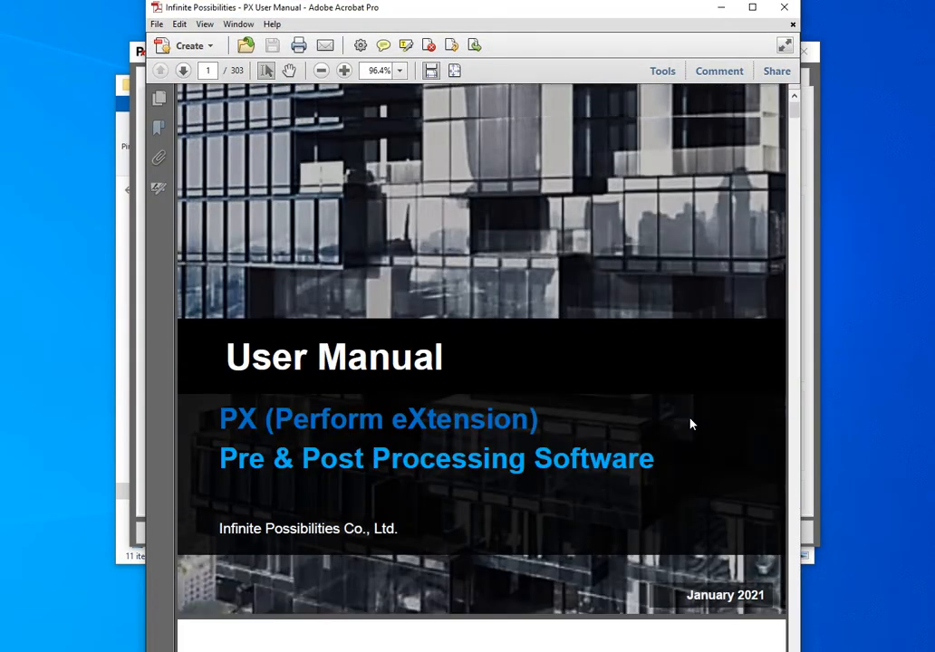
{"action": "scroll", "coordinate": [691, 424], "scroll_direction": "down", "scroll_amount": 10}
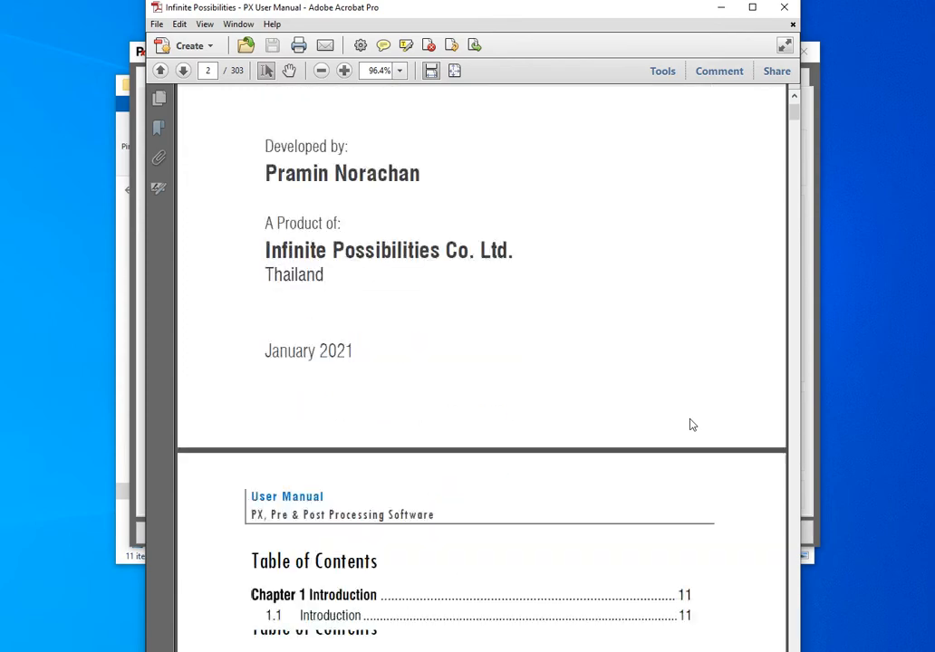
{"action": "scroll", "coordinate": [691, 424], "scroll_direction": "down", "scroll_amount": 15}
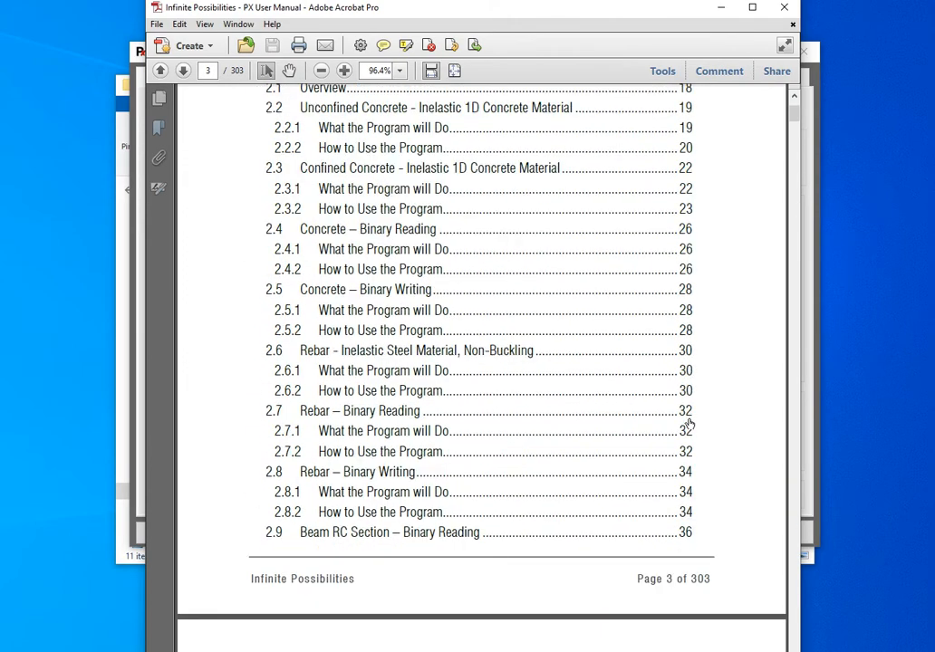
{"action": "scroll", "coordinate": [691, 423], "scroll_direction": "down", "scroll_amount": 4}
{"action": "scroll", "coordinate": [691, 423], "scroll_direction": "down", "scroll_amount": 5}
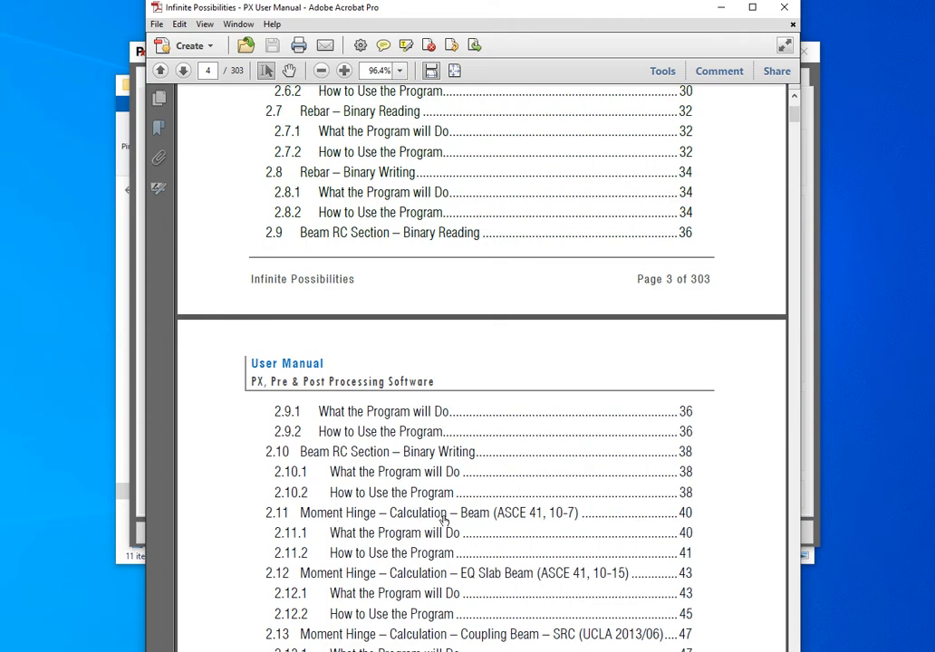
{"action": "left_click", "coordinate": [499, 516]}
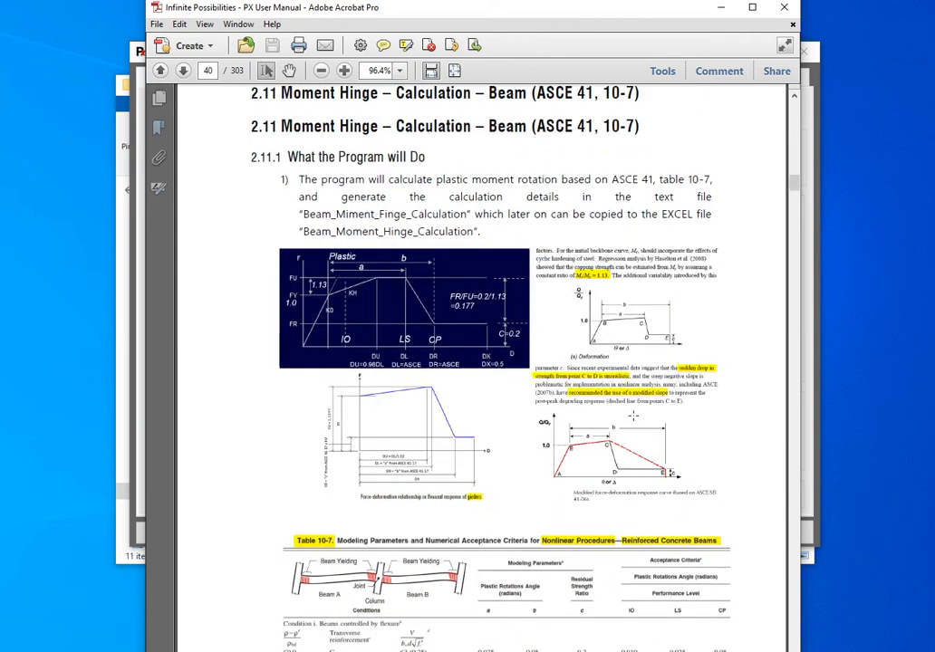
{"action": "scroll", "coordinate": [559, 290], "scroll_direction": "down", "scroll_amount": 5}
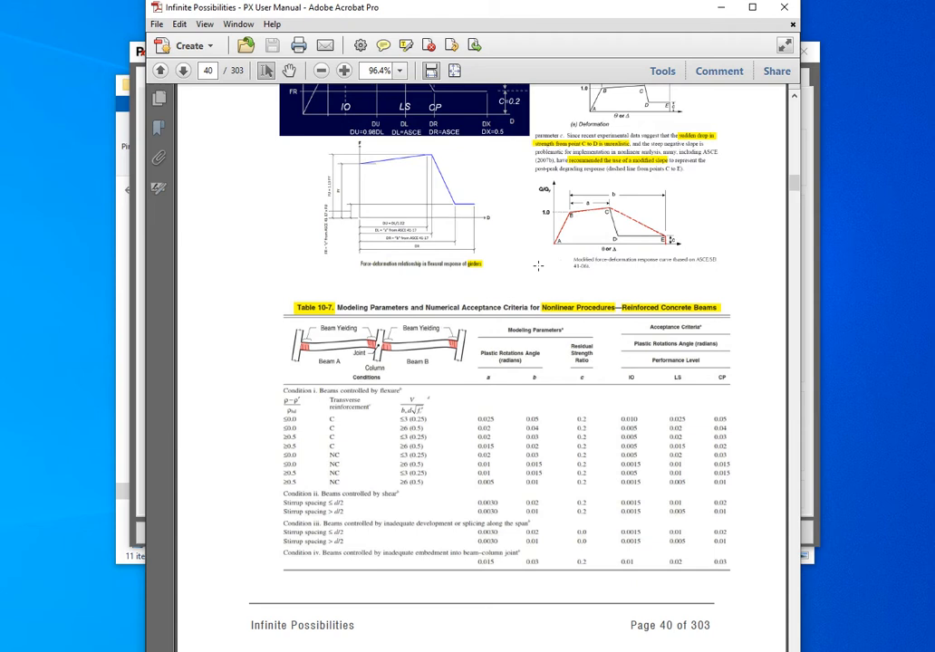
Step: Read on in the manual to section 2.11.2 How to Use the Program, and minimize the manual
{"action": "scroll", "coordinate": [542, 304], "scroll_direction": "down", "scroll_amount": 15}
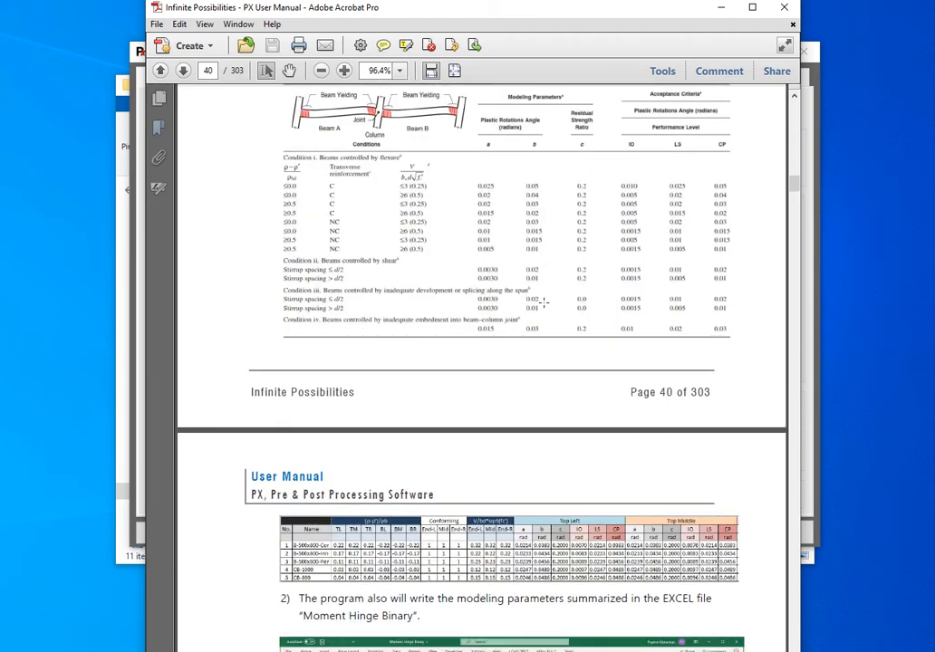
{"action": "scroll", "coordinate": [541, 303], "scroll_direction": "down", "scroll_amount": 4}
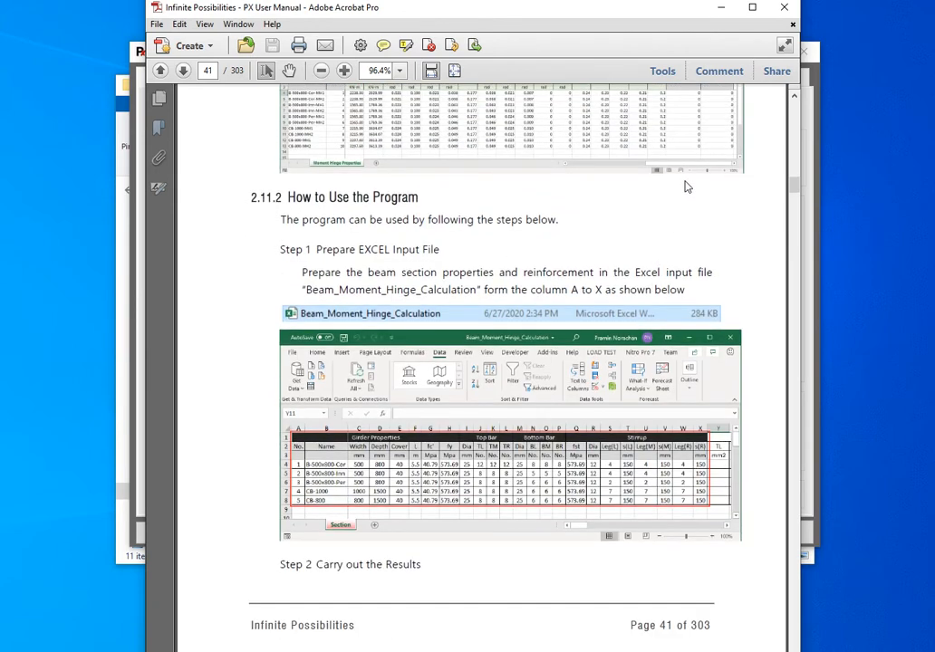
{"action": "left_click", "coordinate": [723, 10]}
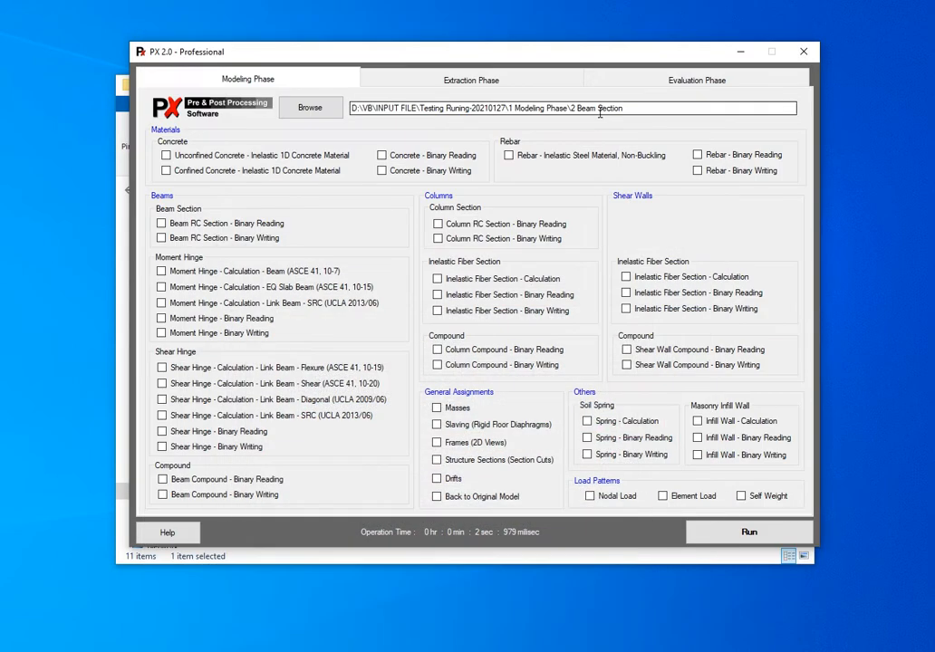
Step: Open the Beam_Moment_Hinge_Calculation workbook from the 4 Beam – Moment Hinge folder
{"action": "left_click", "coordinate": [307, 557]}
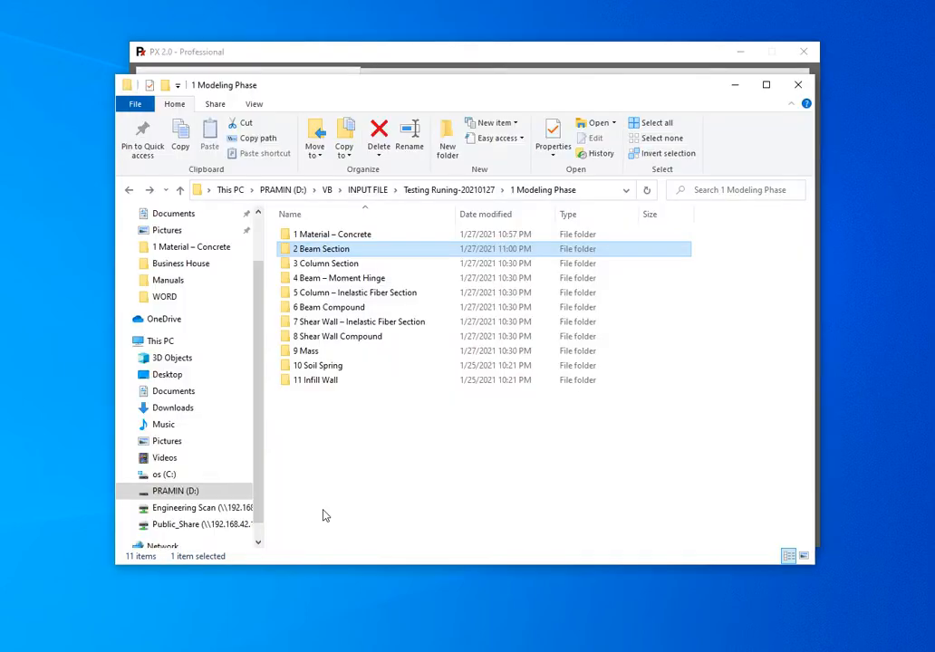
{"action": "double_click", "coordinate": [356, 280]}
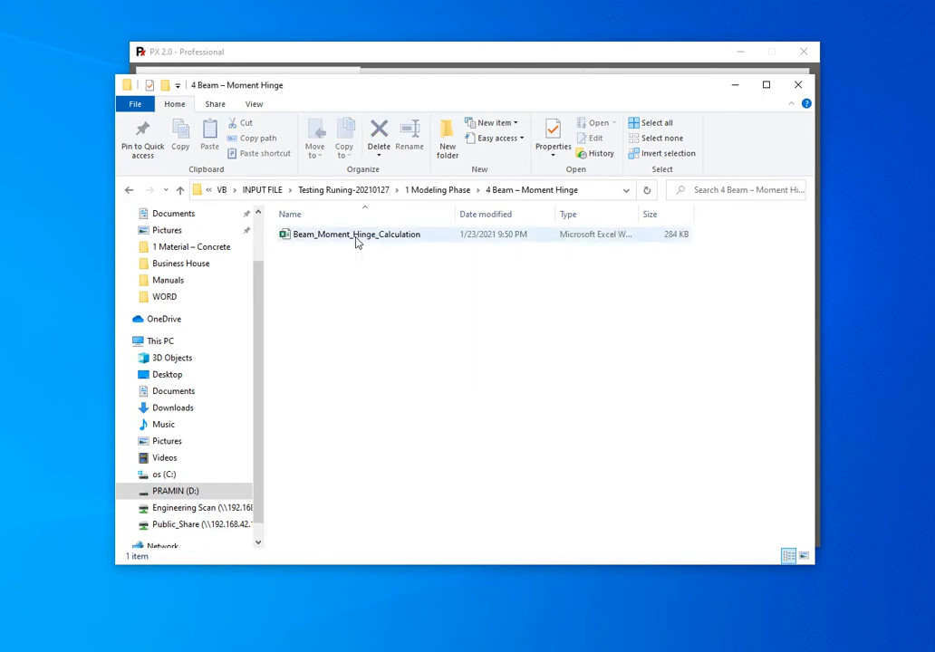
{"action": "double_click", "coordinate": [356, 237]}
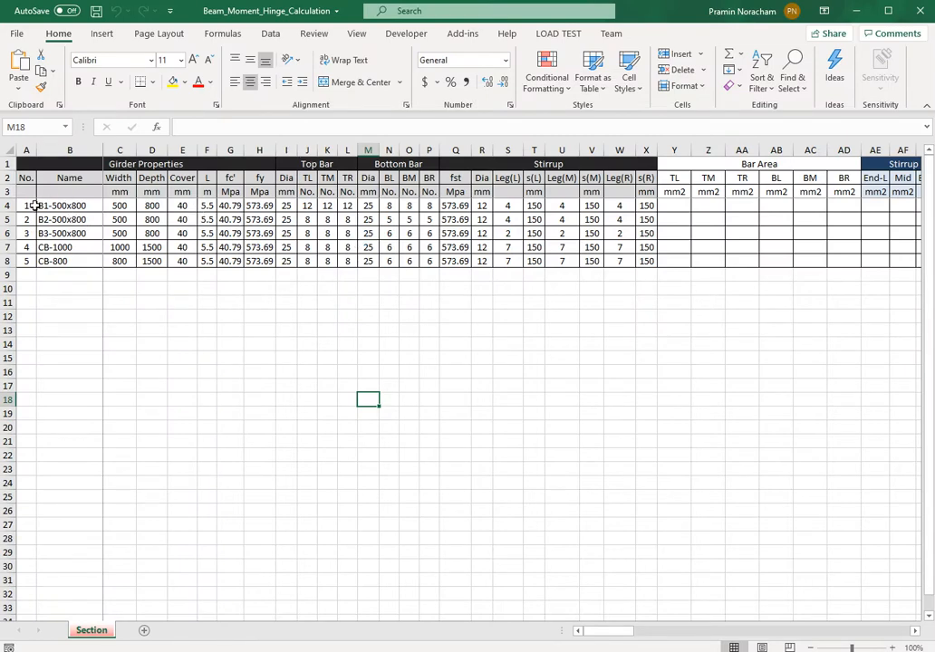
Step: Review the beam names, girder properties, top and bottom bars, and stirrup inputs, and close the workbook
{"action": "left_click_drag", "start_coordinate": [20, 212], "coordinate": [90, 259]}
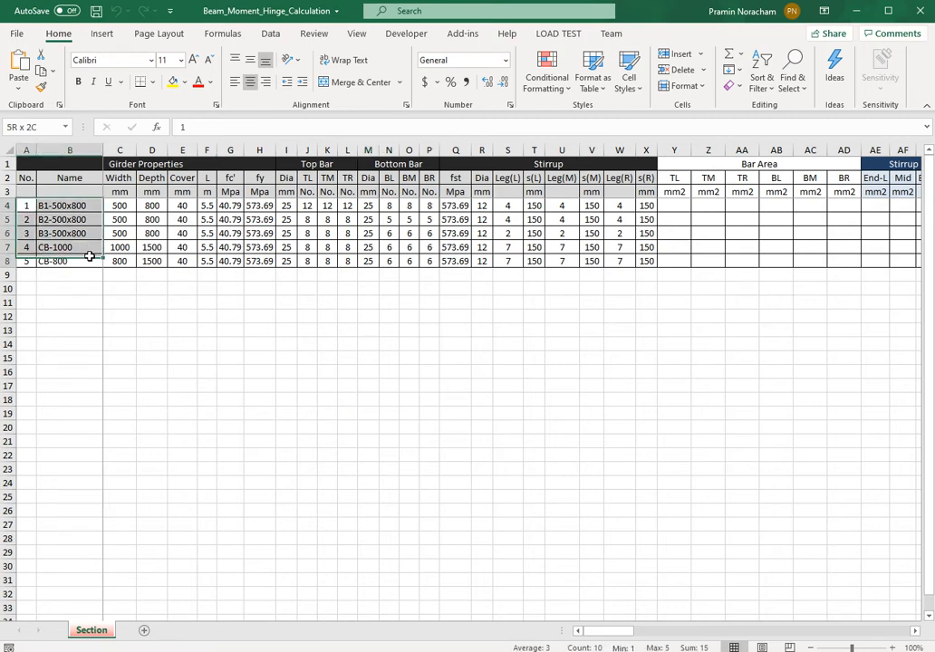
{"action": "left_click", "coordinate": [261, 384]}
{"action": "left_click_drag", "start_coordinate": [122, 206], "coordinate": [200, 259]}
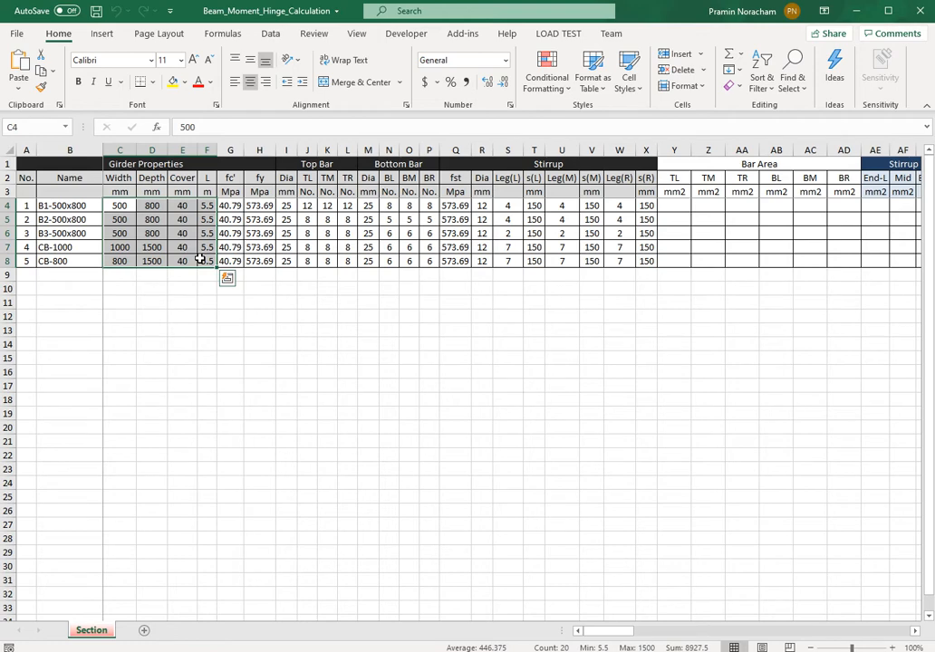
{"action": "left_click", "coordinate": [313, 331]}
{"action": "left_click_drag", "start_coordinate": [255, 207], "coordinate": [286, 247]}
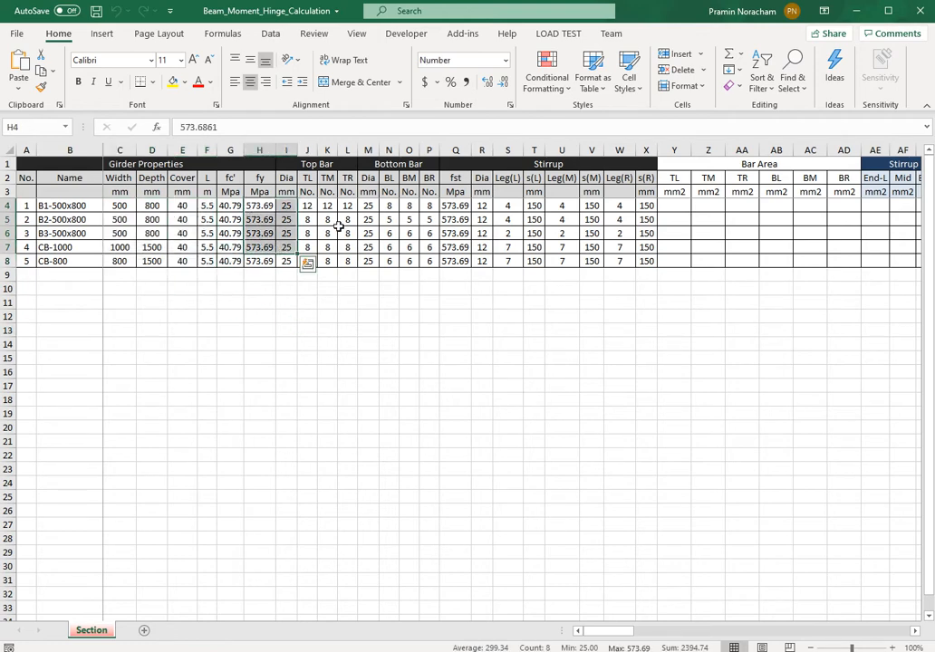
{"action": "left_click_drag", "start_coordinate": [312, 208], "coordinate": [429, 261]}
{"action": "left_click_drag", "start_coordinate": [507, 207], "coordinate": [626, 250]}
{"action": "left_click", "coordinate": [673, 481]}
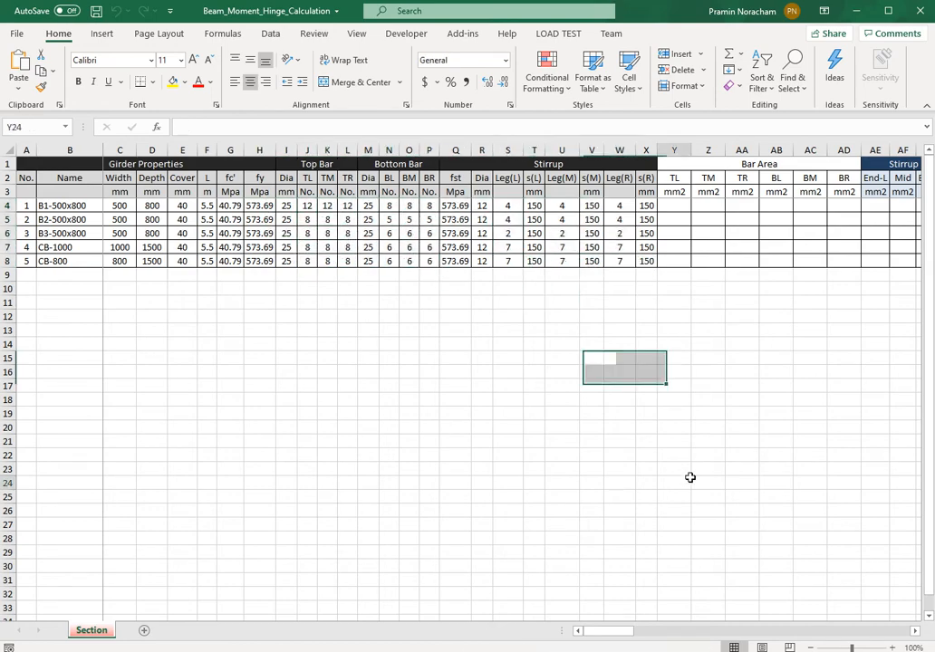
{"action": "left_click_drag", "start_coordinate": [604, 632], "coordinate": [534, 629]}
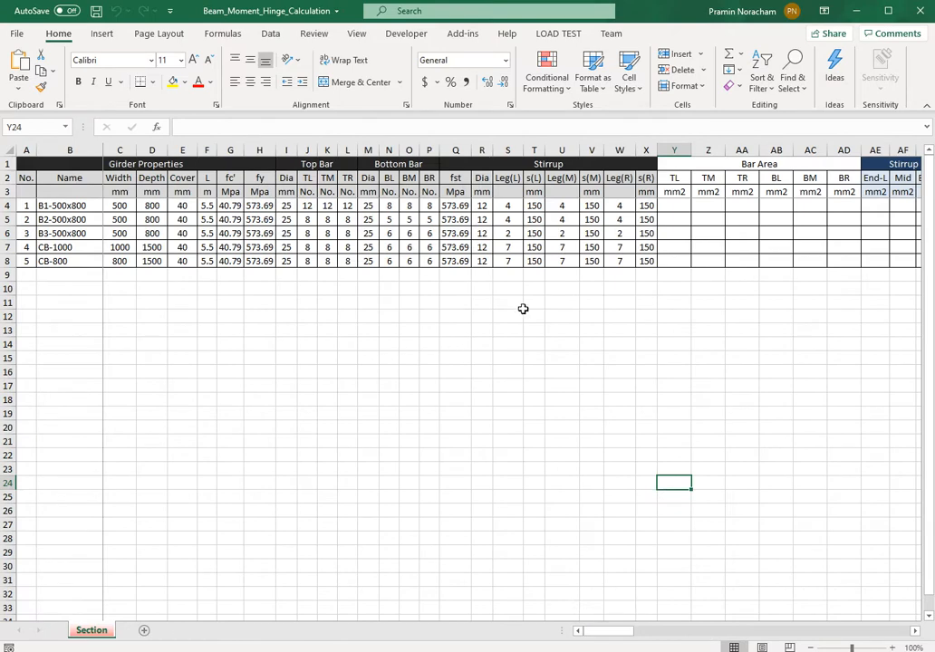
{"action": "left_click", "coordinate": [922, 14]}
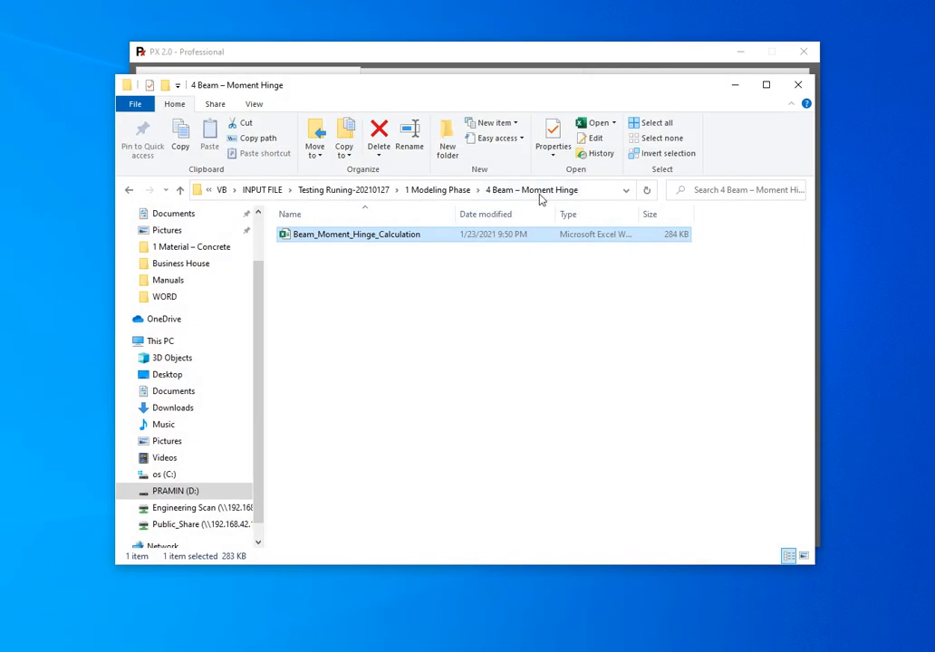
Step: Copy the path of the 4 Beam – Moment Hinge folder and set it as the working path in PX
{"action": "left_click", "coordinate": [591, 191]}
{"action": "key", "text": "ctrl+c"}
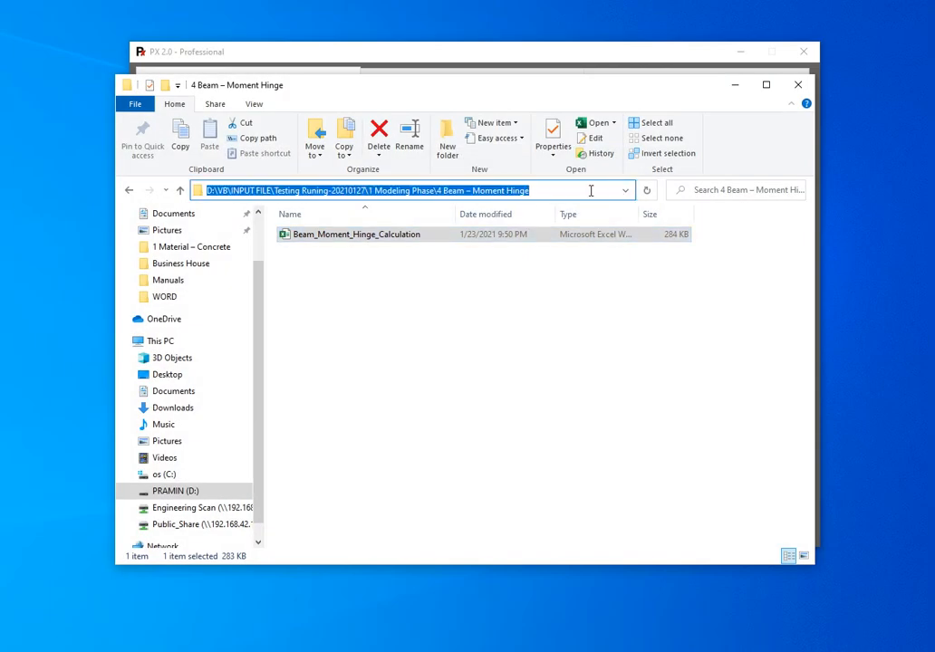
{"action": "left_click", "coordinate": [578, 56]}
{"action": "left_click_drag", "start_coordinate": [630, 108], "coordinate": [297, 111]}
{"action": "key", "text": "ctrl+v"}
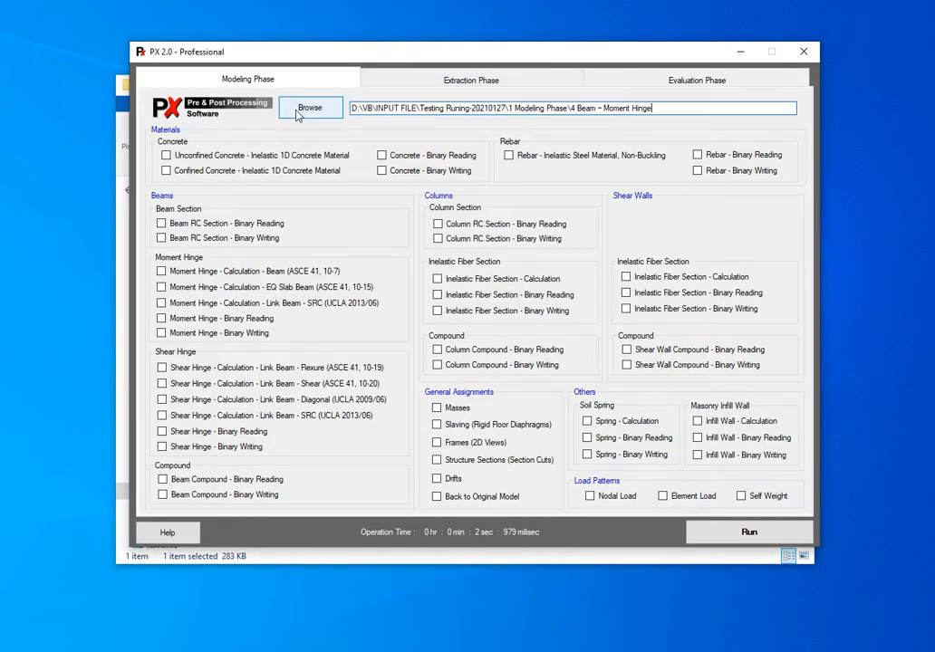
Step: Run Moment Hinge - Calculation - Beam (ASCE 41, 10-7) in PX and dismiss the completion message
{"action": "left_click", "coordinate": [167, 275]}
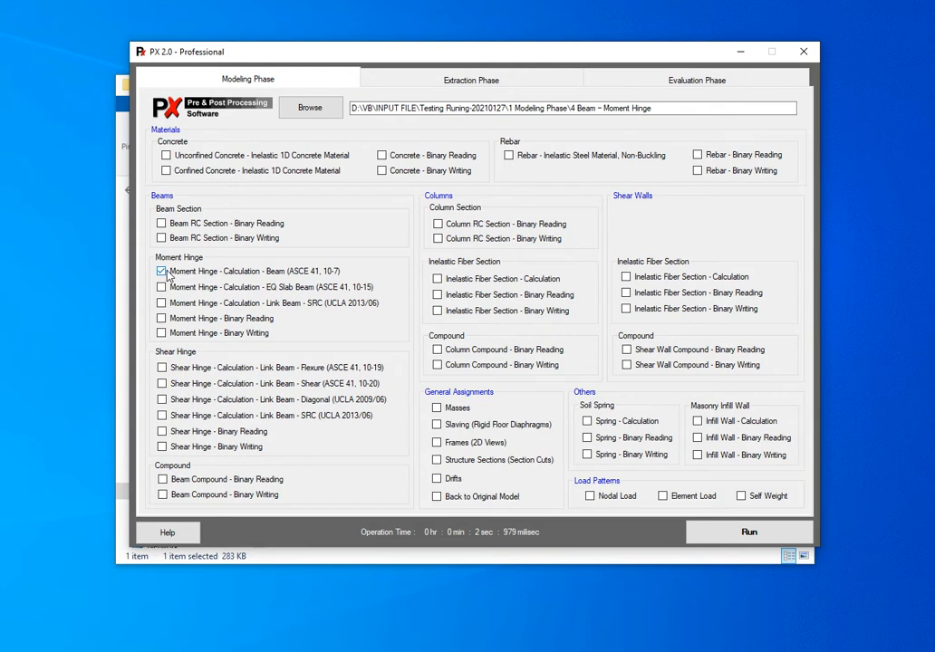
{"action": "left_click", "coordinate": [759, 535]}
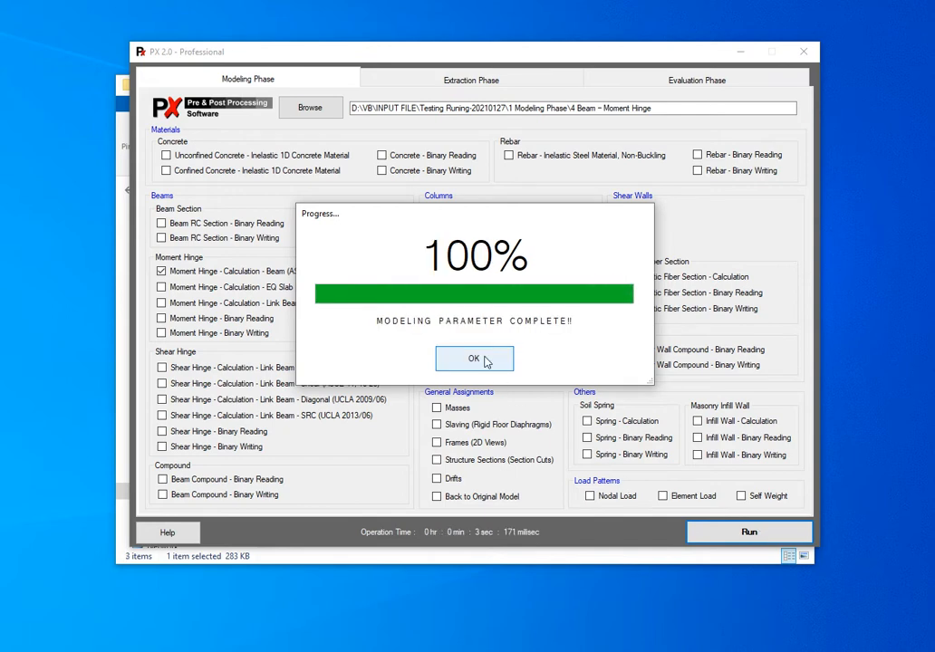
{"action": "left_click", "coordinate": [484, 360]}
Step: Copy the entire contents of the generated Beam_Moment_Hinge_Calculation text file and close it
{"action": "left_click", "coordinate": [381, 560]}
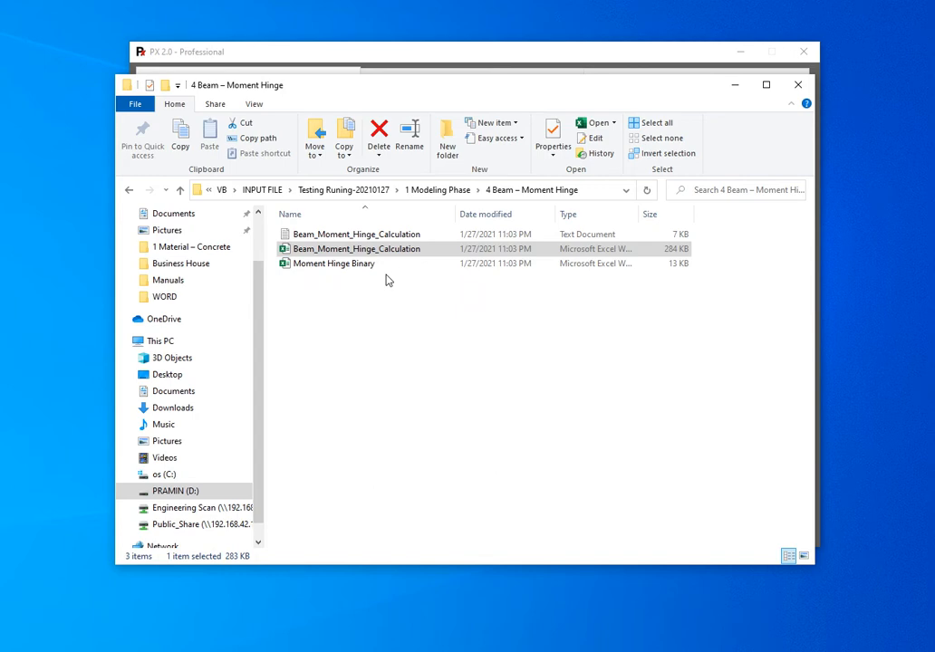
{"action": "left_click", "coordinate": [364, 234]}
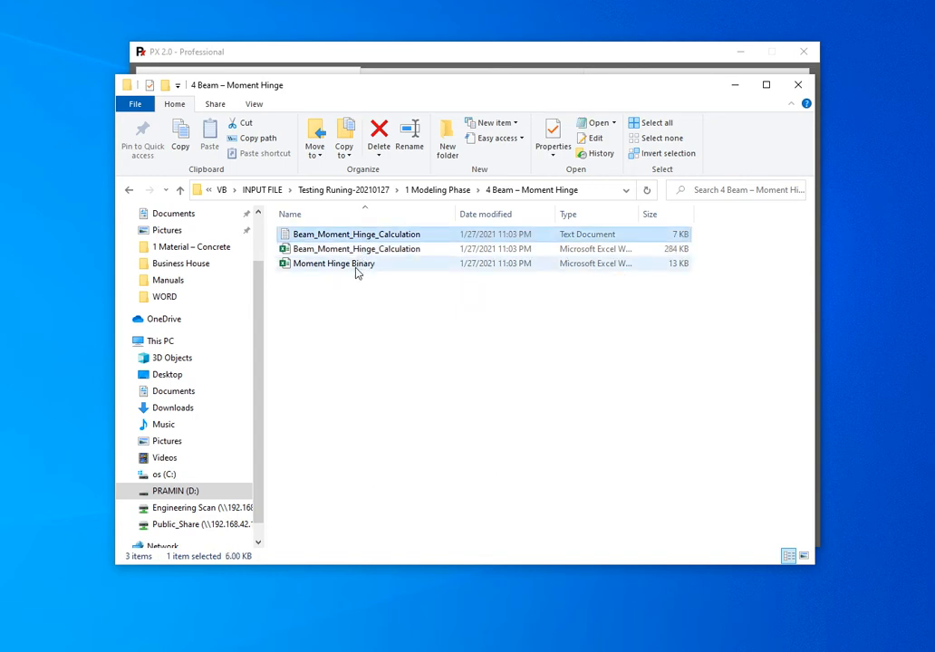
{"action": "left_click", "coordinate": [355, 265]}
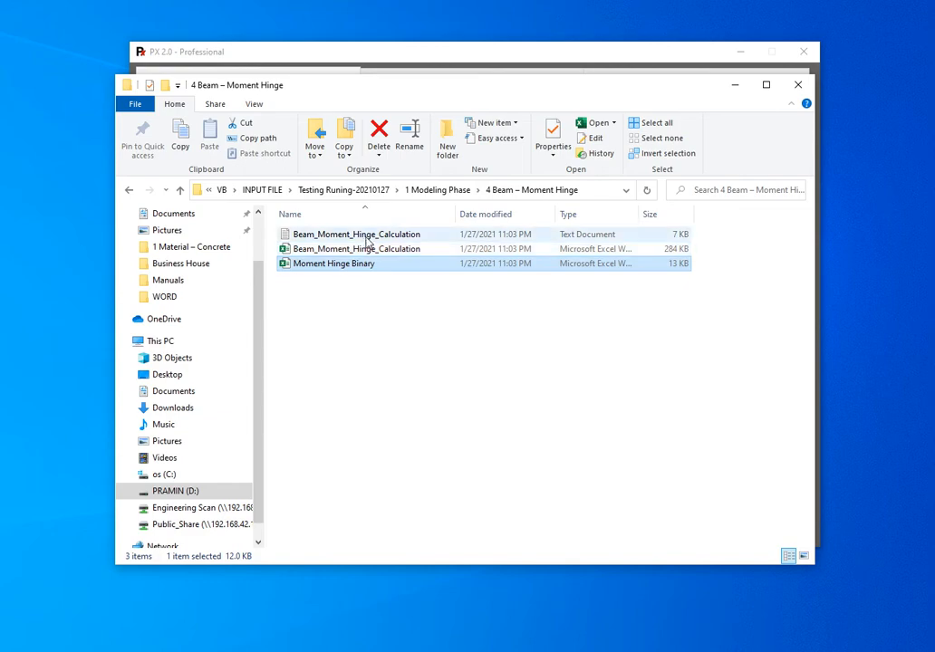
{"action": "double_click", "coordinate": [366, 237]}
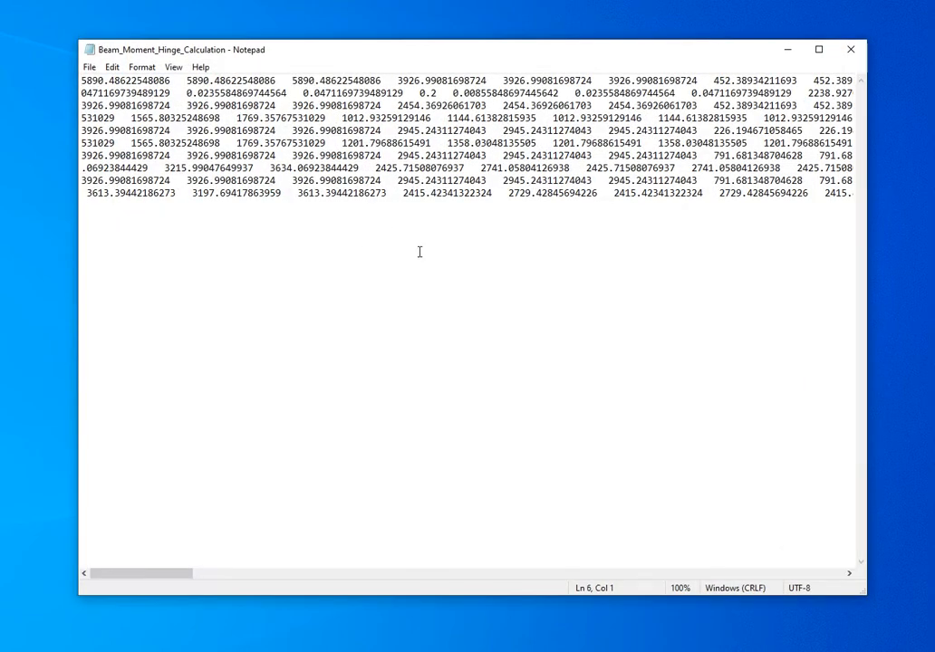
{"action": "key", "text": "ctrl+a"}
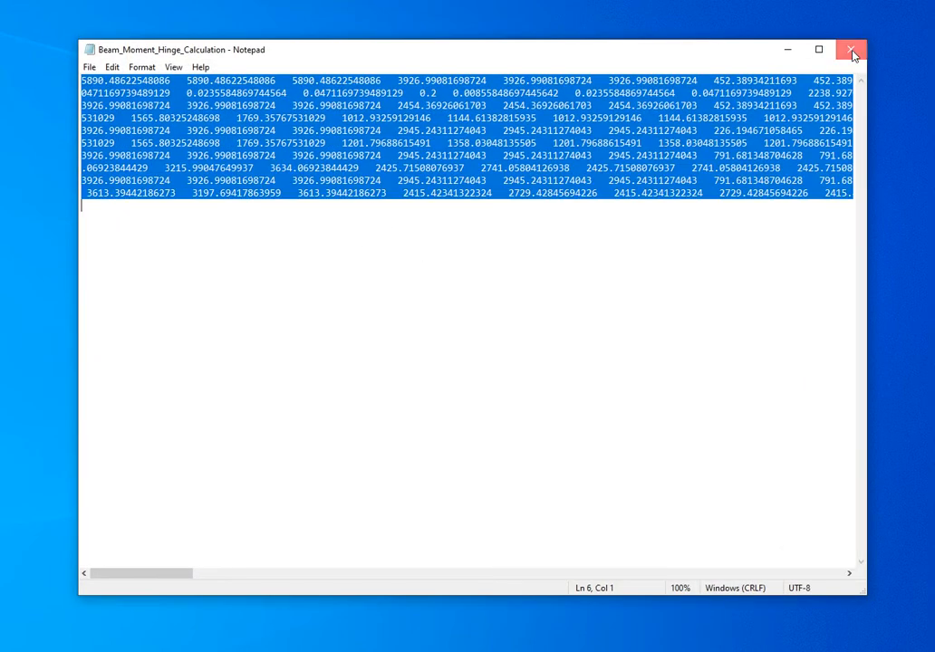
{"action": "left_click", "coordinate": [848, 49]}
Step: Reopen the Beam_Moment_Hinge_Calculation workbook and paste the copied results at cell Y4, under Bar Area TL
{"action": "double_click", "coordinate": [414, 250]}
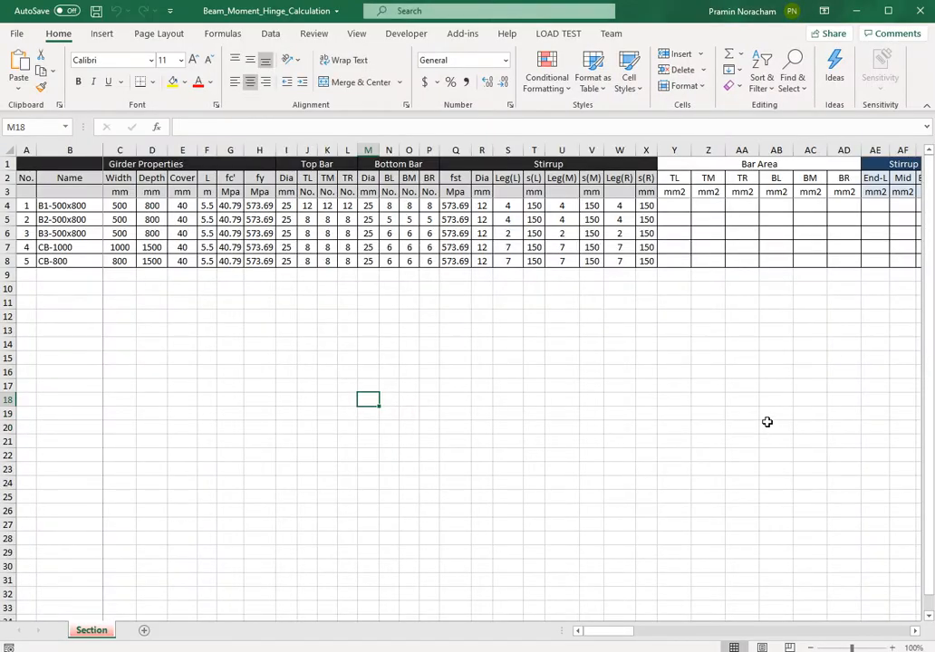
{"action": "left_click_drag", "start_coordinate": [768, 423], "coordinate": [766, 415]}
{"action": "left_click", "coordinate": [681, 207]}
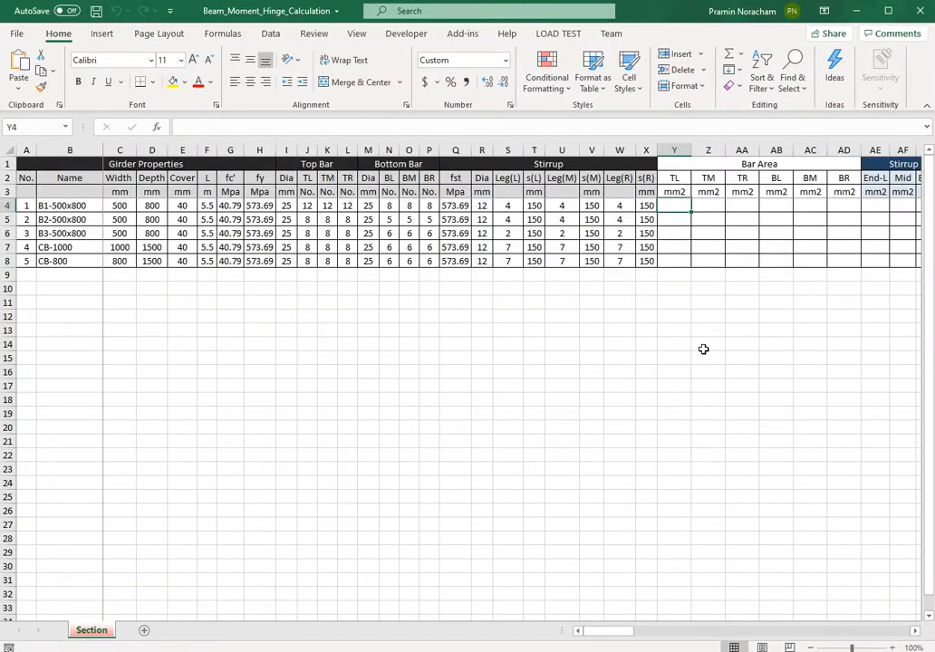
{"action": "key", "text": "ctrl+v"}
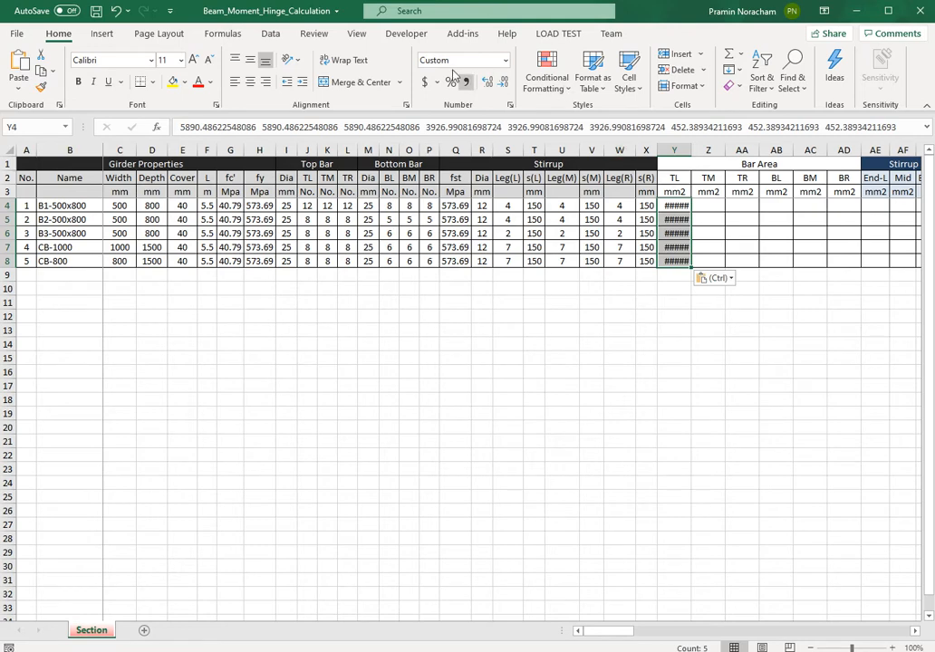
Step: Split the pasted text into columns as delimited data using tab, semicolon, comma and space, replacing the existing data
{"action": "left_click", "coordinate": [269, 35]}
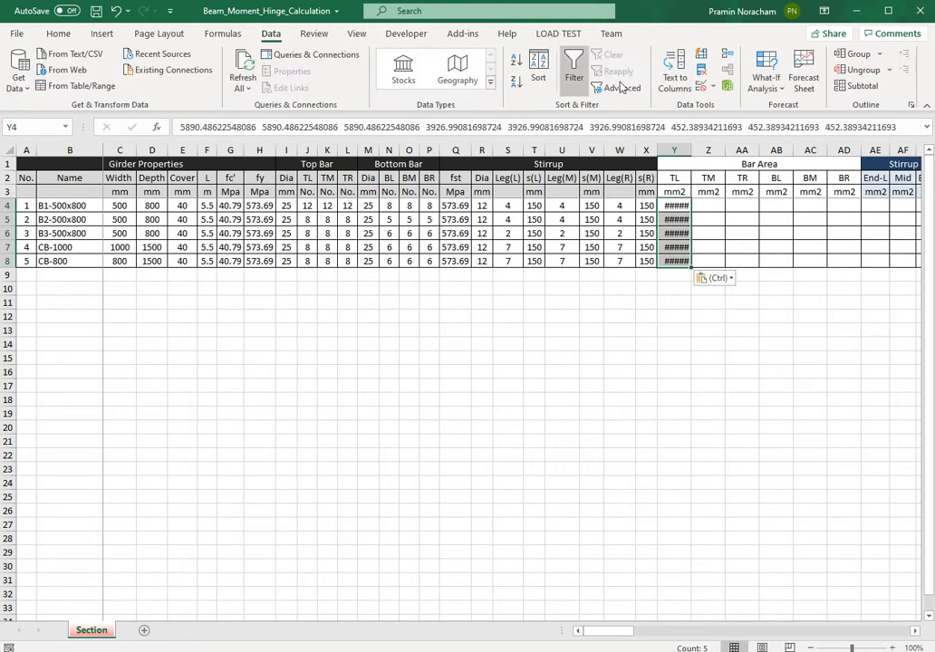
{"action": "left_click", "coordinate": [675, 69]}
{"action": "left_click", "coordinate": [237, 171]}
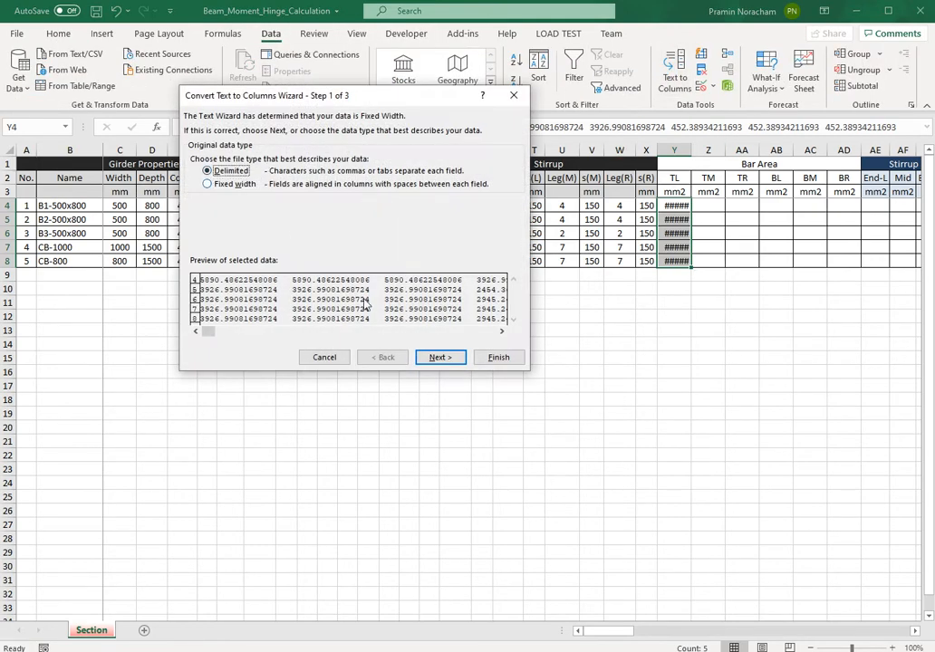
{"action": "left_click", "coordinate": [441, 357]}
{"action": "left_click", "coordinate": [218, 170]}
{"action": "left_click", "coordinate": [217, 181]}
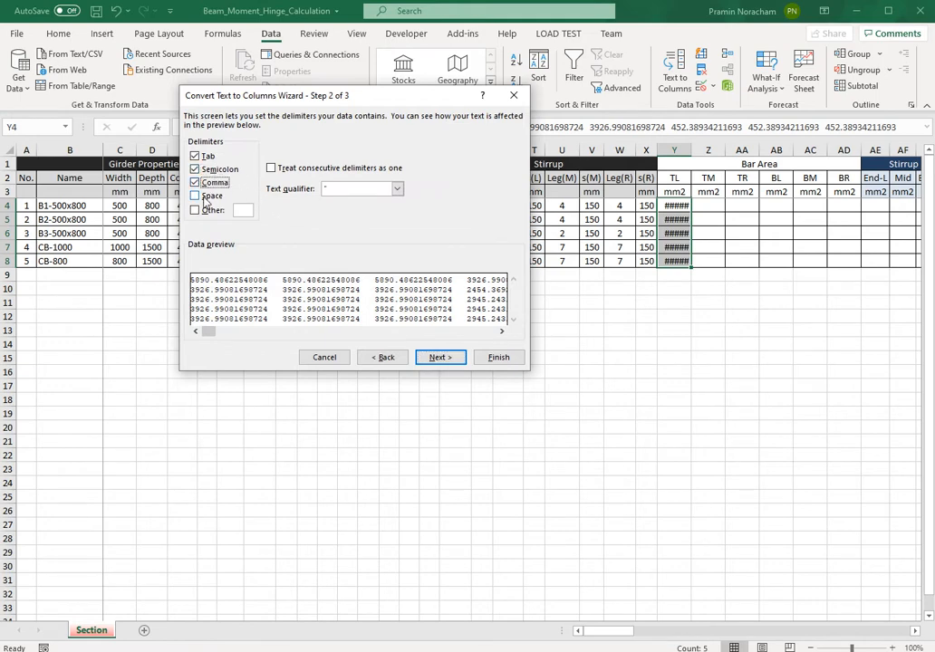
{"action": "left_click", "coordinate": [197, 195]}
{"action": "left_click", "coordinate": [499, 358]}
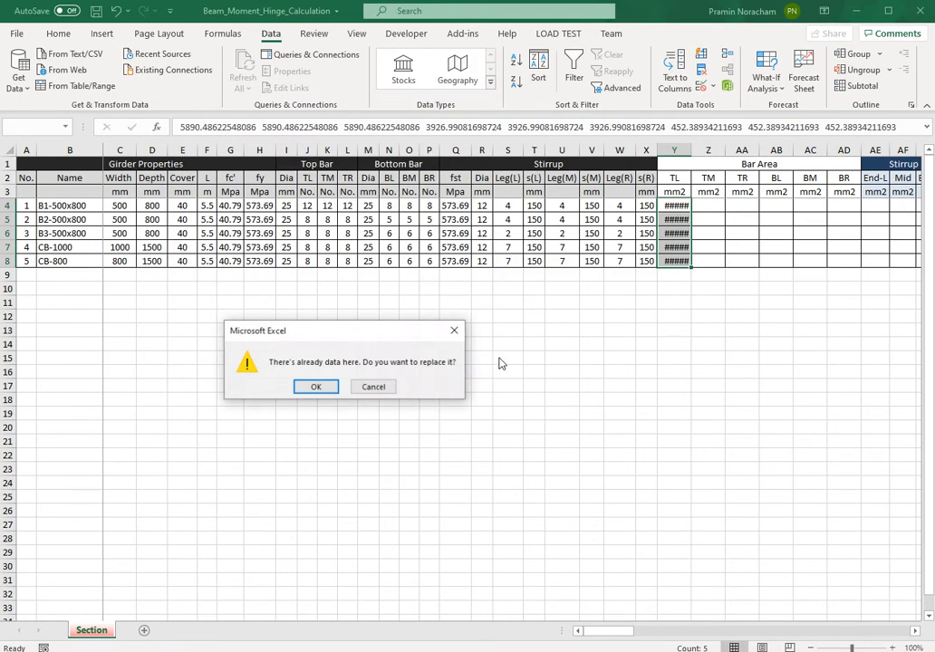
{"action": "left_click", "coordinate": [317, 388]}
Step: Examine the calculated bar area, stirrup and reinforcement ratio columns across the Section sheet
{"action": "left_click", "coordinate": [650, 551]}
{"action": "left_click_drag", "start_coordinate": [623, 635], "coordinate": [655, 635]}
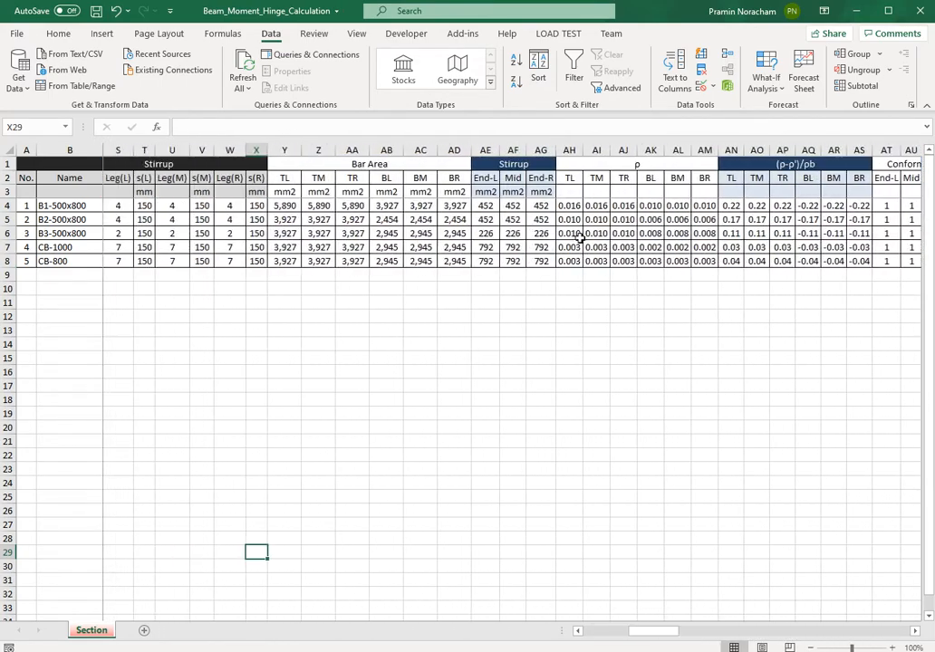
{"action": "left_click", "coordinate": [593, 220]}
{"action": "key", "text": "Left"}
{"action": "key", "text": "Left"}
{"action": "key", "text": "Left"}
{"action": "key", "text": "Left"}
{"action": "key", "text": "Left"}
{"action": "key", "text": "Left"}
{"action": "key", "text": "Left"}
{"action": "key", "text": "Left"}
{"action": "key", "text": "Left"}
{"action": "key", "text": "Left"}
{"action": "key", "text": "Left"}
{"action": "key", "text": "Left"}
{"action": "key", "text": "Left"}
{"action": "key", "text": "Left"}
{"action": "key", "text": "Left"}
{"action": "key", "text": "Left"}
{"action": "key", "text": "Left"}
{"action": "key", "text": "Left"}
{"action": "key", "text": "Left"}
{"action": "key", "text": "Left"}
{"action": "key", "text": "Left"}
{"action": "key", "text": "Left"}
{"action": "key", "text": "Left"}
{"action": "key", "text": "Left"}
{"action": "key", "text": "Left"}
{"action": "key", "text": "Left"}
{"action": "key", "text": "Left"}
{"action": "key", "text": "Left"}
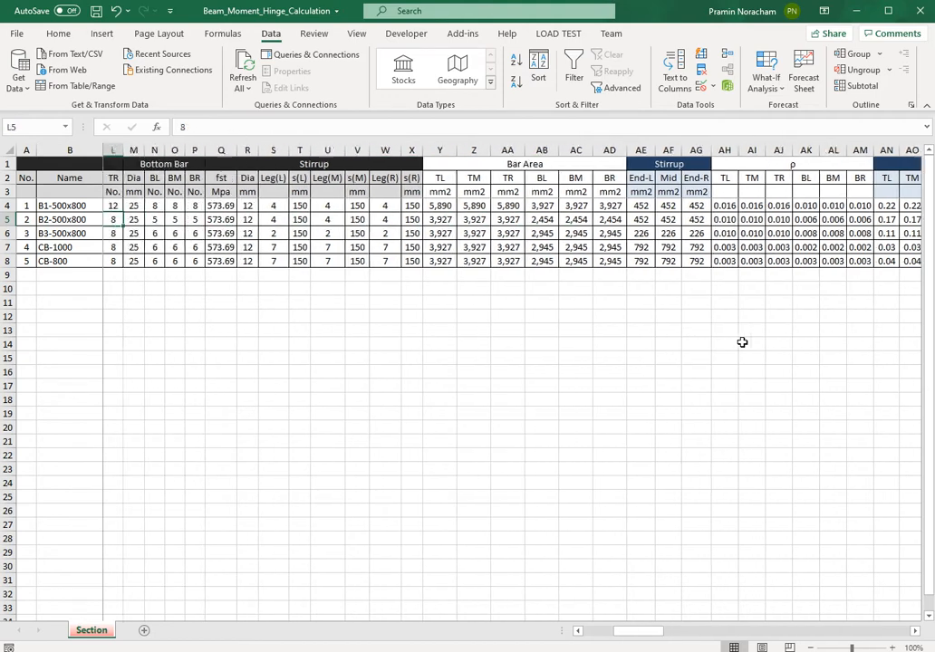
Step: Save the Beam_Moment_Hinge_Calculation workbook and close it
{"action": "left_click", "coordinate": [569, 440]}
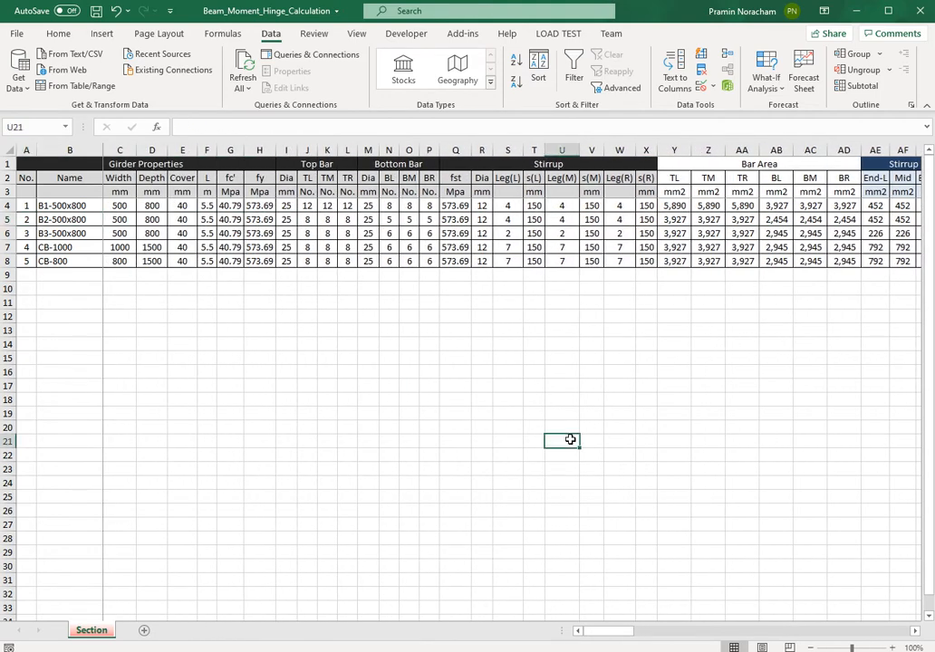
{"action": "key", "text": "ctrl+s"}
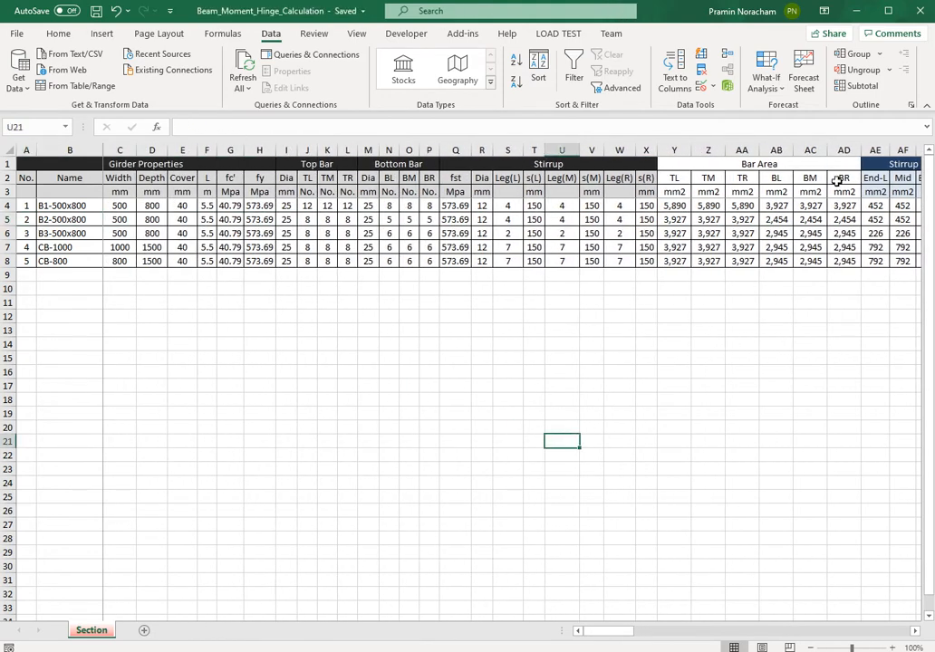
{"action": "left_click", "coordinate": [921, 16]}
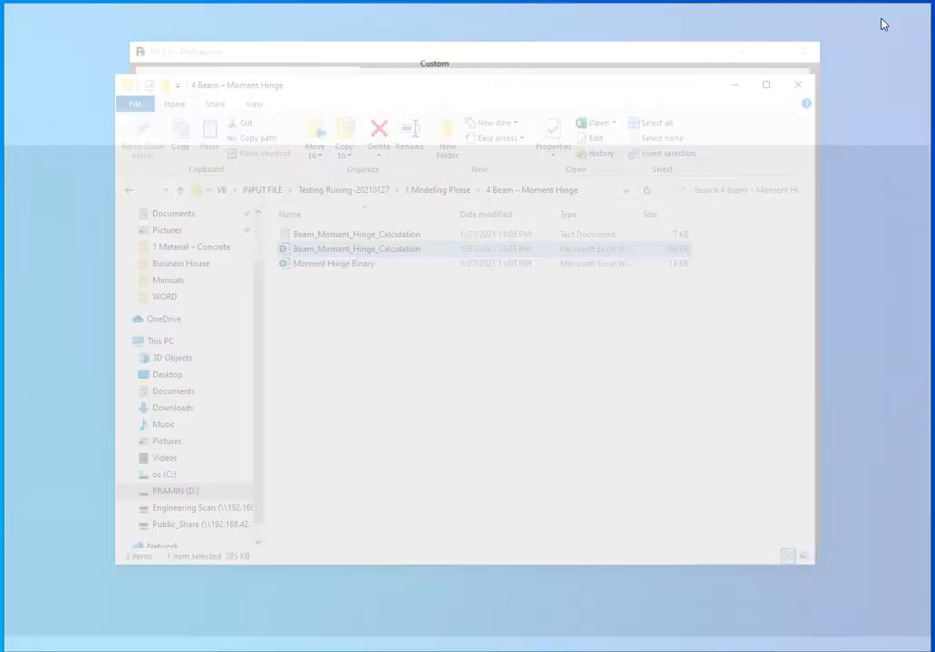
Step: Open the Moment Hinge Binary workbook and select the hinge names in A4:A13
{"action": "double_click", "coordinate": [333, 263]}
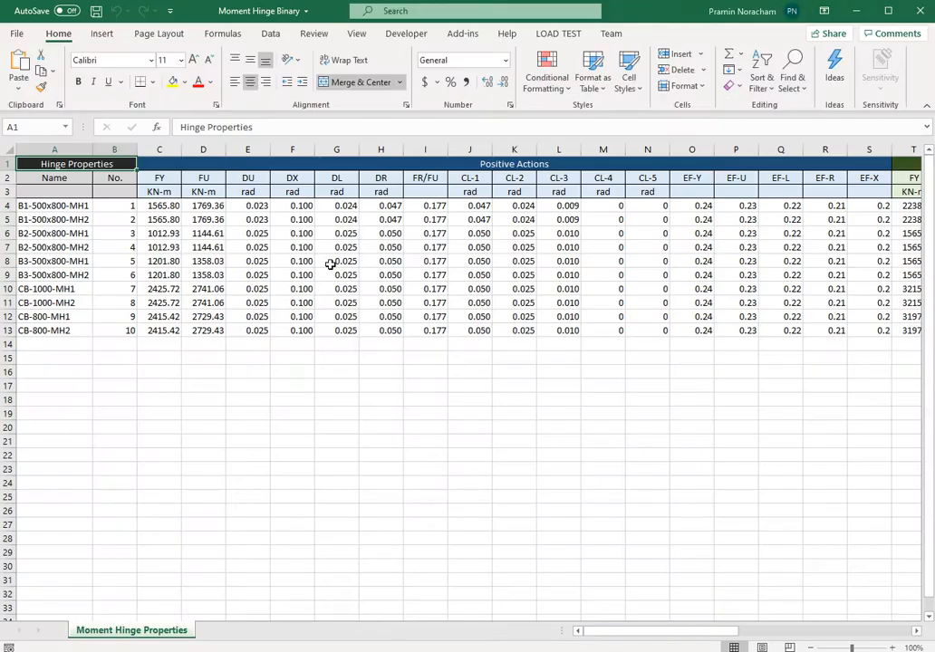
{"action": "left_click", "coordinate": [247, 428]}
{"action": "left_click_drag", "start_coordinate": [80, 206], "coordinate": [55, 330]}
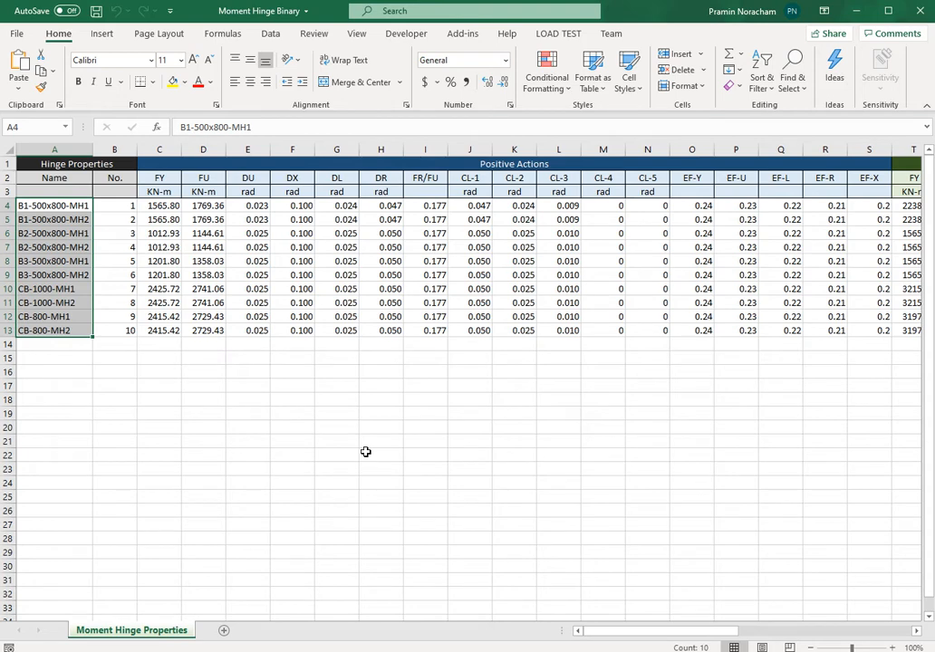
Step: Examine the positive and negative action values of the listed hinges on the Moment Hinge Properties sheet
{"action": "left_click", "coordinate": [365, 452]}
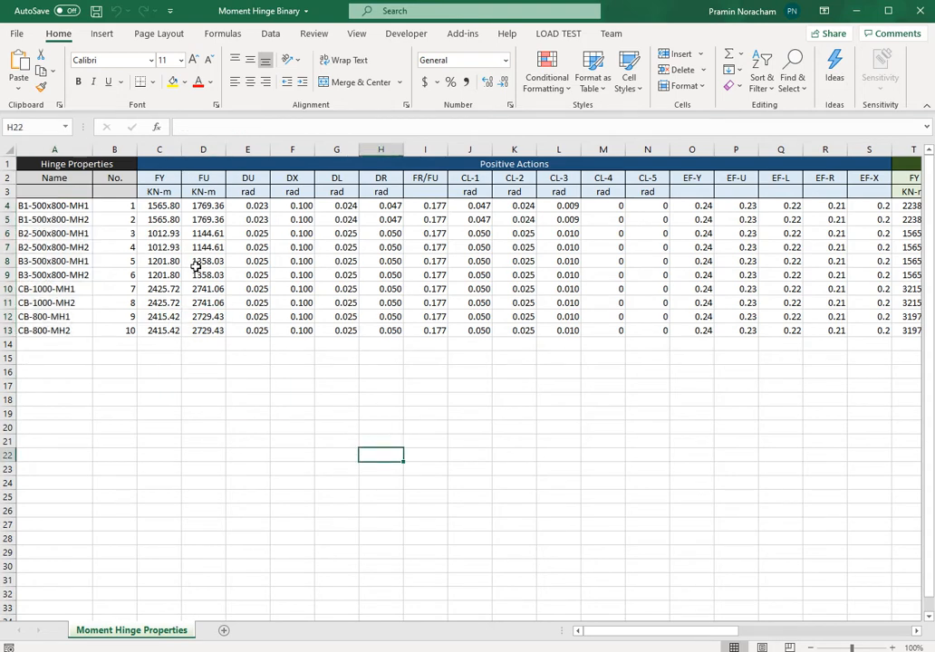
{"action": "left_click_drag", "start_coordinate": [159, 206], "coordinate": [912, 344]}
{"action": "left_click_drag", "start_coordinate": [685, 634], "coordinate": [711, 634]}
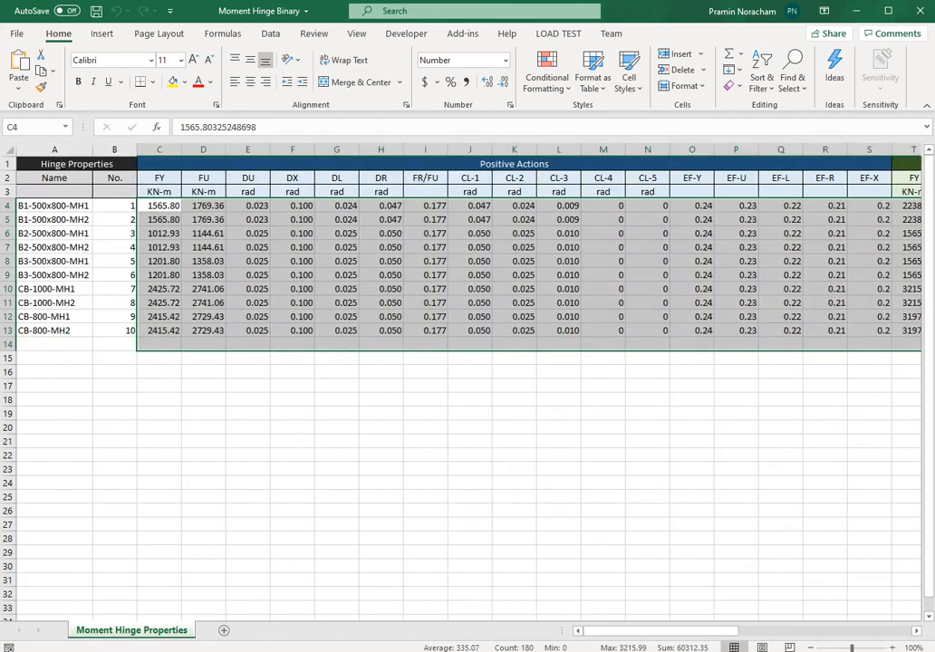
Step: Switch to PERFORM-3D and display the inelastic component B-500x800-Cor of type Moment Hinge, Rotation Type
{"action": "left_click", "coordinate": [114, 507]}
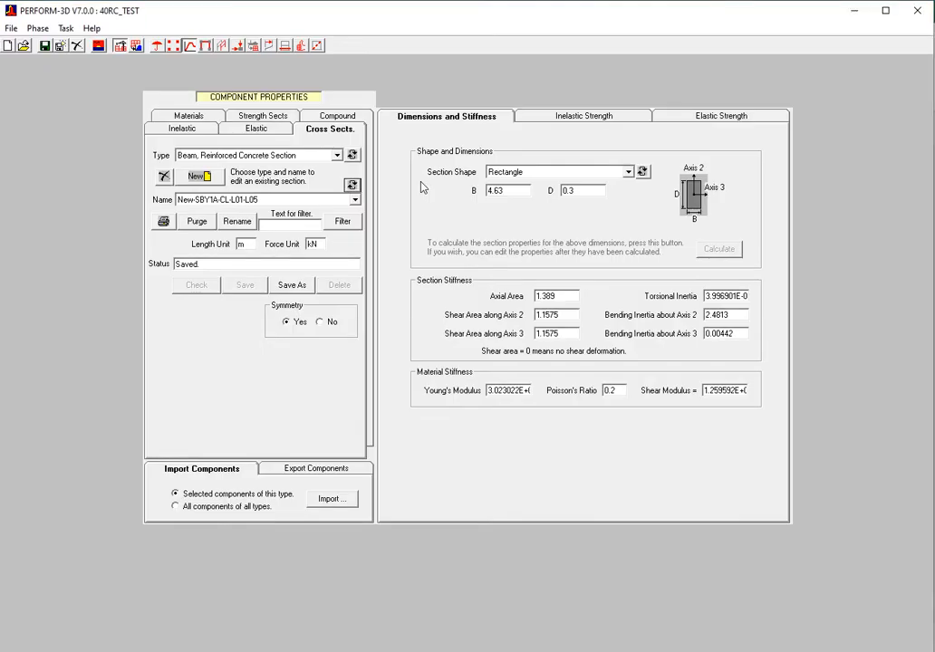
{"action": "left_click", "coordinate": [195, 133]}
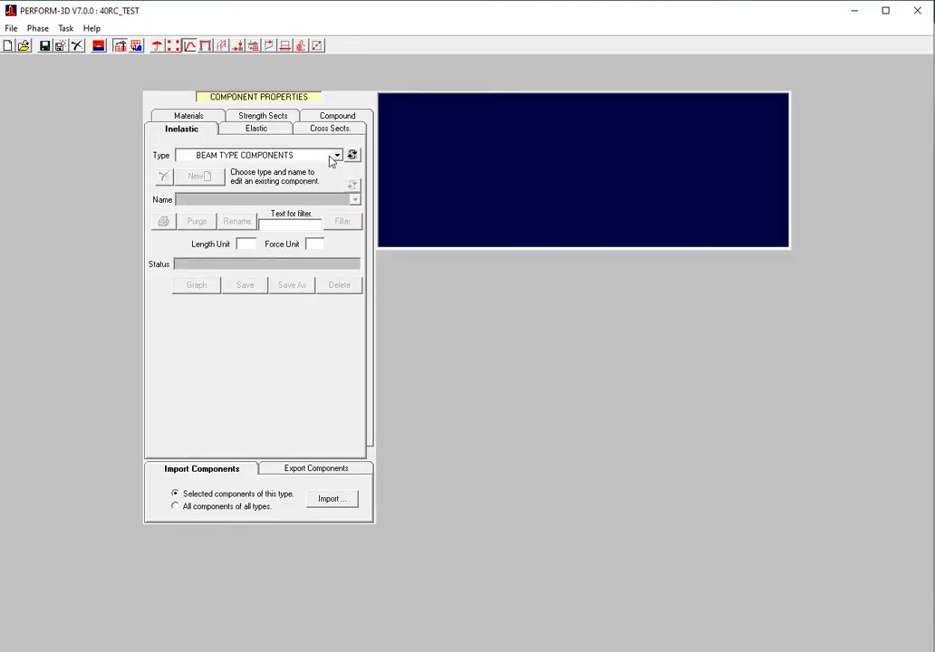
{"action": "left_click", "coordinate": [336, 156]}
{"action": "left_click", "coordinate": [301, 196]}
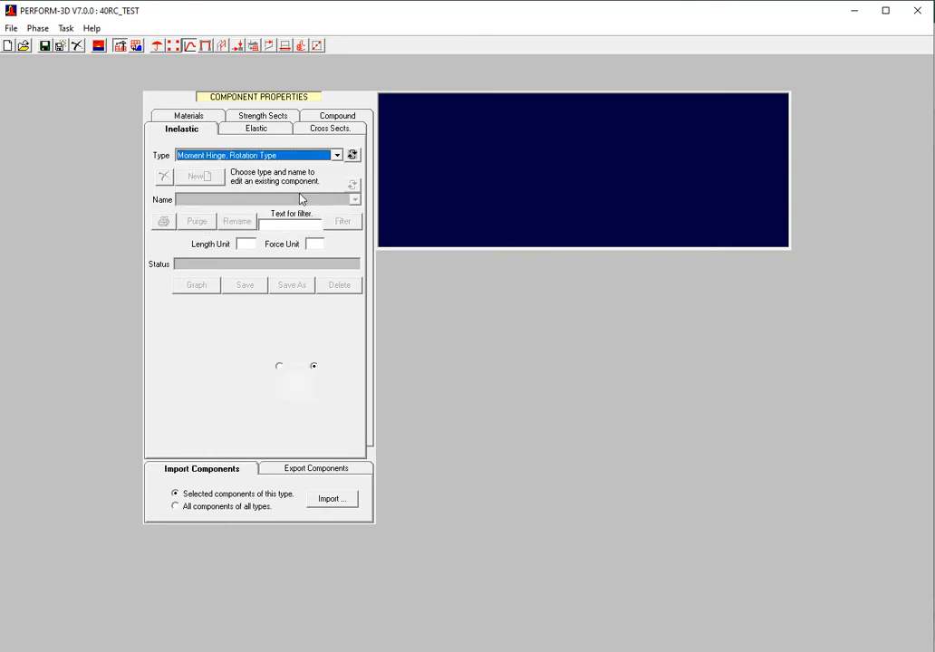
{"action": "left_click", "coordinate": [355, 199]}
{"action": "left_click", "coordinate": [315, 213]}
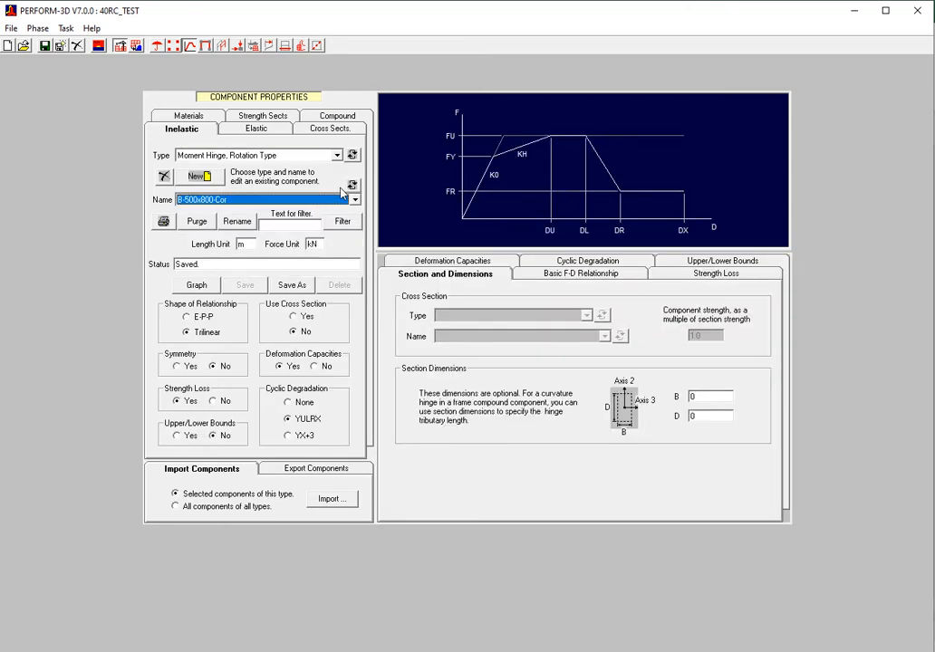
Step: Review the hinge's basic F-D relationship, deformation capacities, cyclic degradation and strength loss, and minimize PERFORM-3D
{"action": "left_click", "coordinate": [572, 272]}
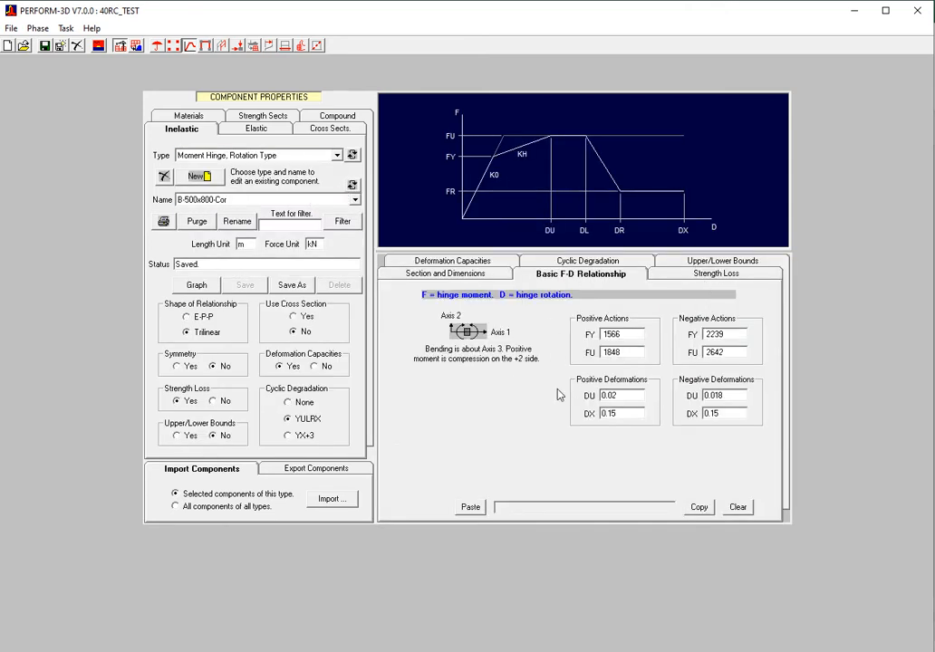
{"action": "left_click", "coordinate": [480, 262]}
{"action": "left_click", "coordinate": [575, 263]}
{"action": "left_click", "coordinate": [716, 274]}
{"action": "left_click", "coordinate": [854, 11]}
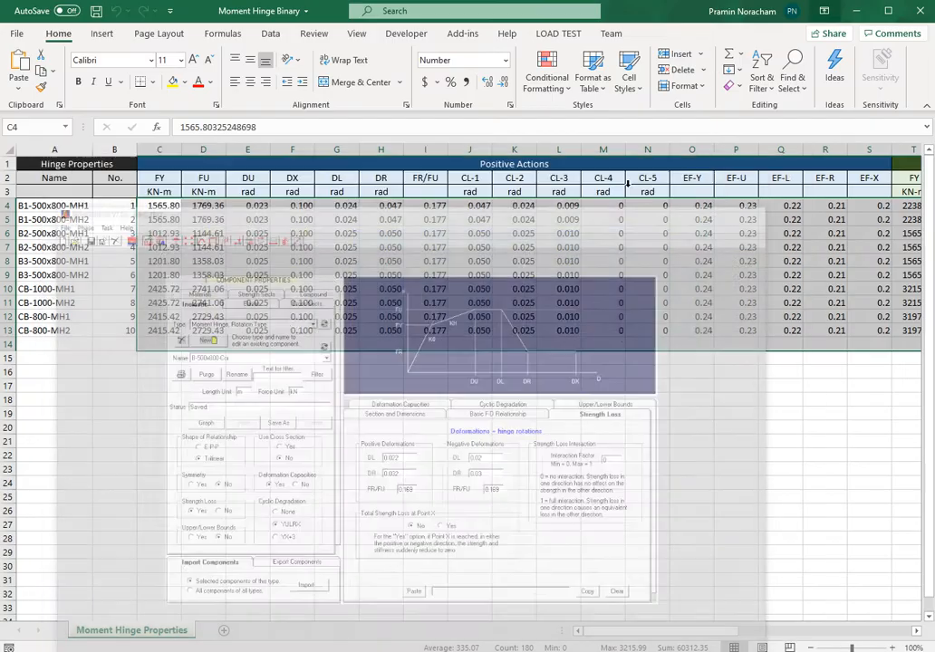
Step: Close the Moment Hinge Binary workbook and run only Moment Hinge - Binary Writing in PX to generate BM-MH.PF3CMP
{"action": "left_click", "coordinate": [473, 549]}
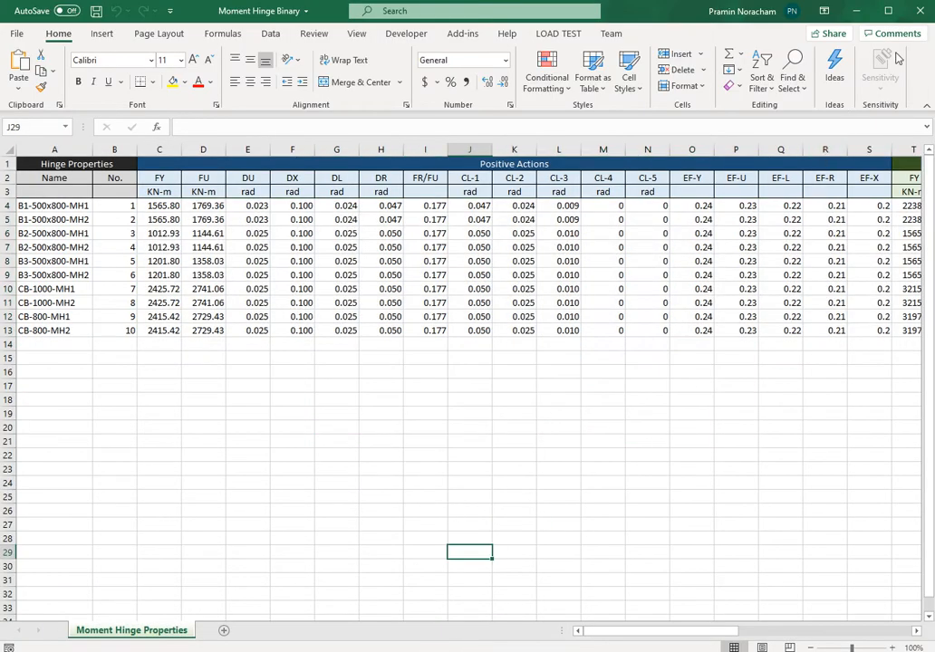
{"action": "left_click", "coordinate": [919, 11]}
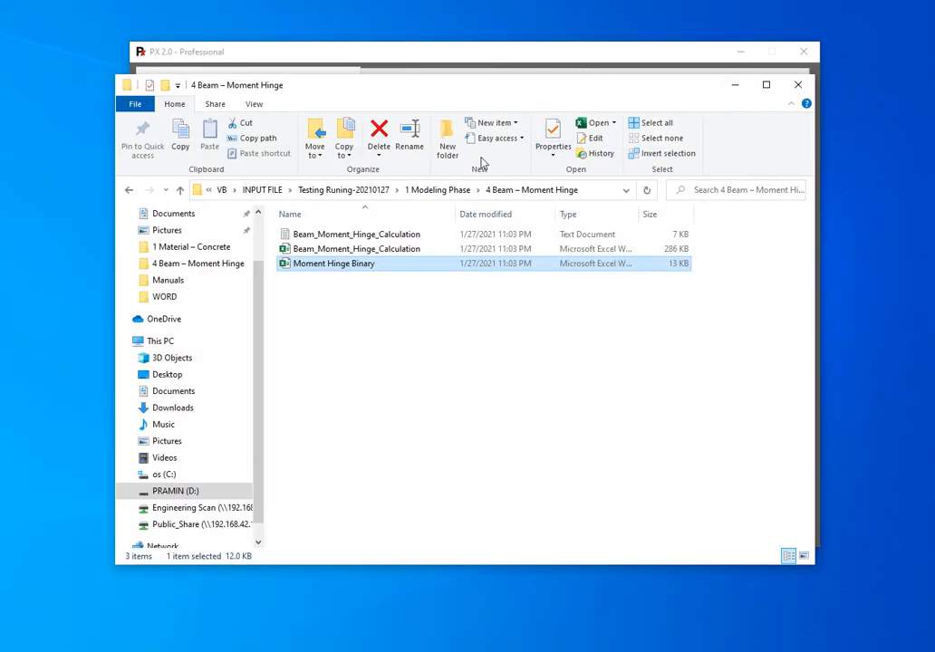
{"action": "left_click", "coordinate": [529, 52]}
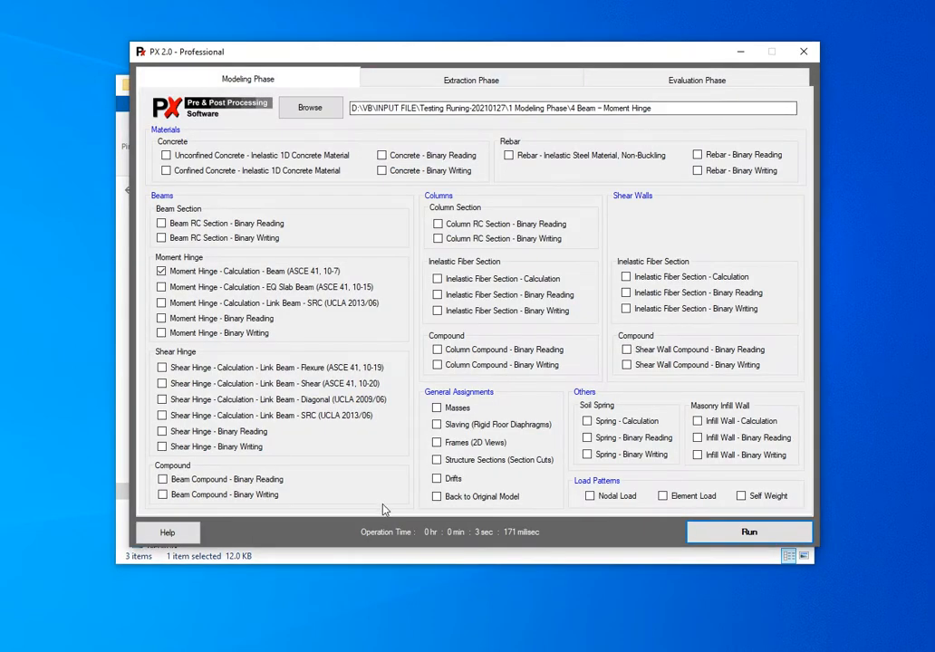
{"action": "left_click", "coordinate": [208, 273]}
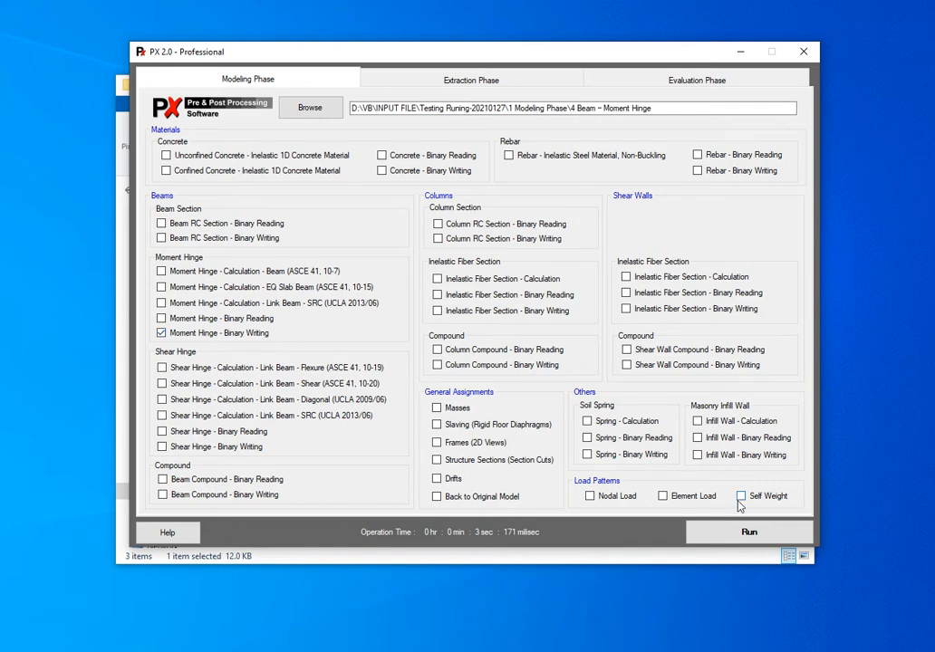
{"action": "left_click", "coordinate": [738, 534]}
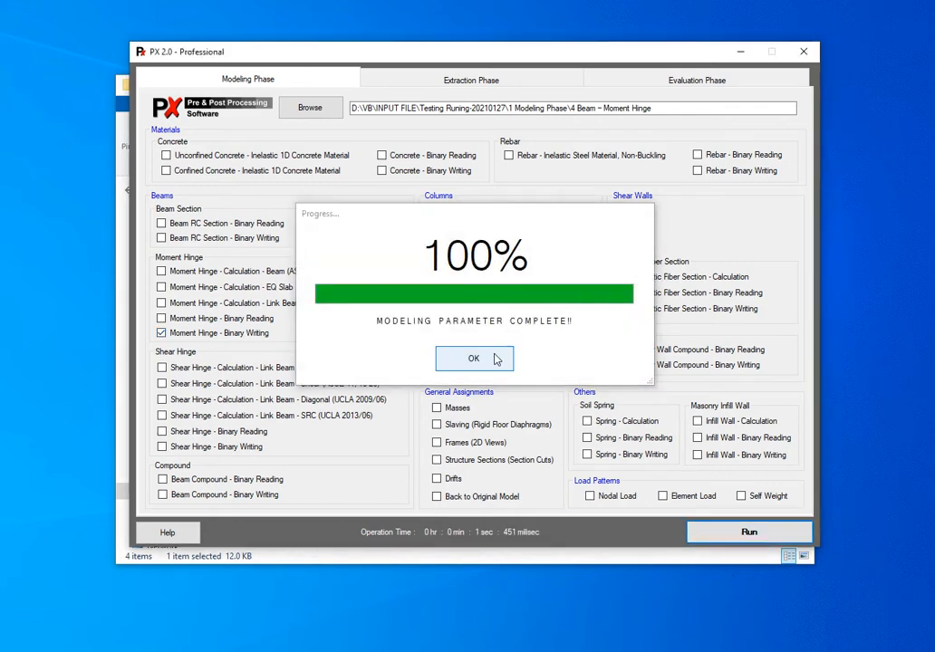
{"action": "left_click", "coordinate": [440, 359]}
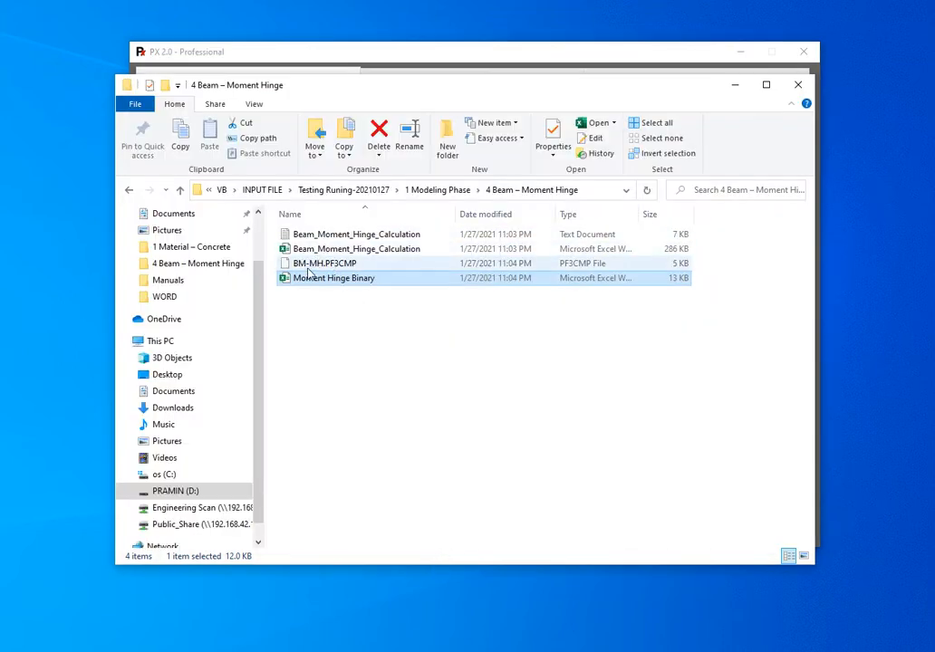
{"action": "left_click", "coordinate": [321, 264]}
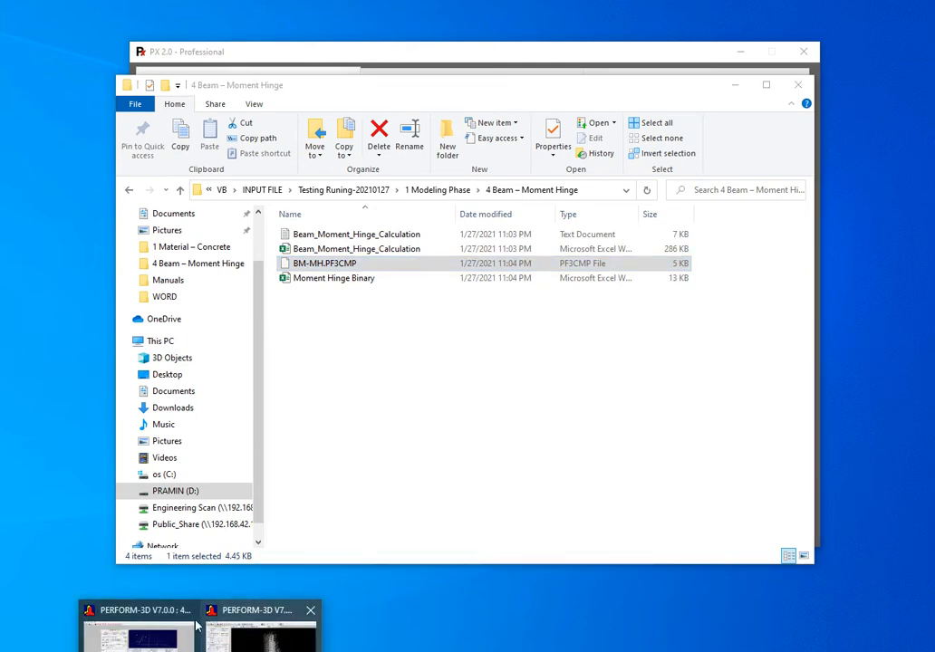
Step: In PERFORM-3D, start importing moment hinge components from the user-defined folder d:\VB\INPUT FILE\Testing Runing-20210127\1 Modeling Phase\4 Beam – Moment Hinge
{"action": "left_click", "coordinate": [181, 634]}
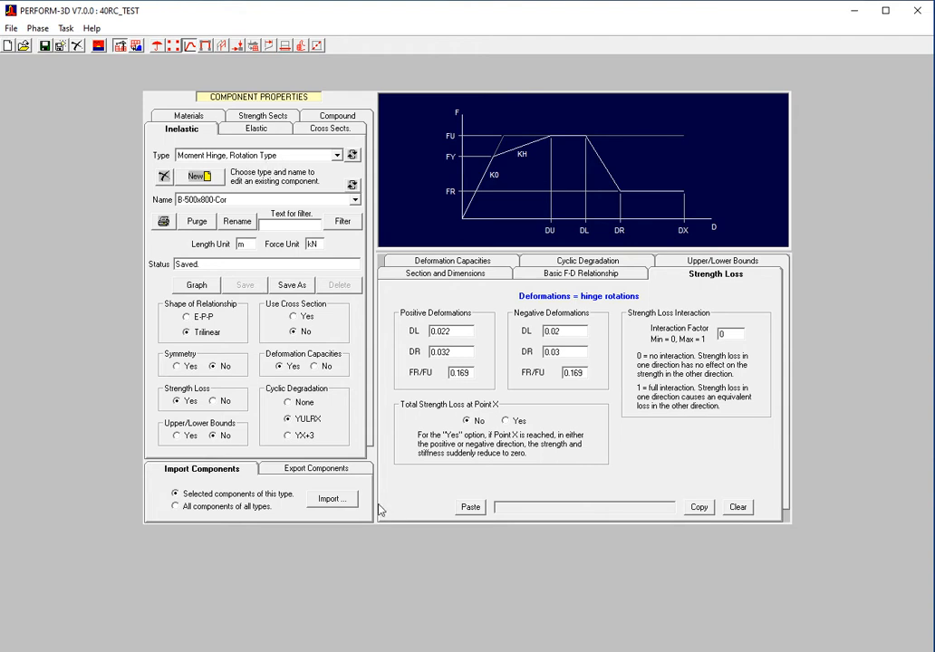
{"action": "left_click", "coordinate": [331, 498]}
{"action": "left_click", "coordinate": [593, 156]}
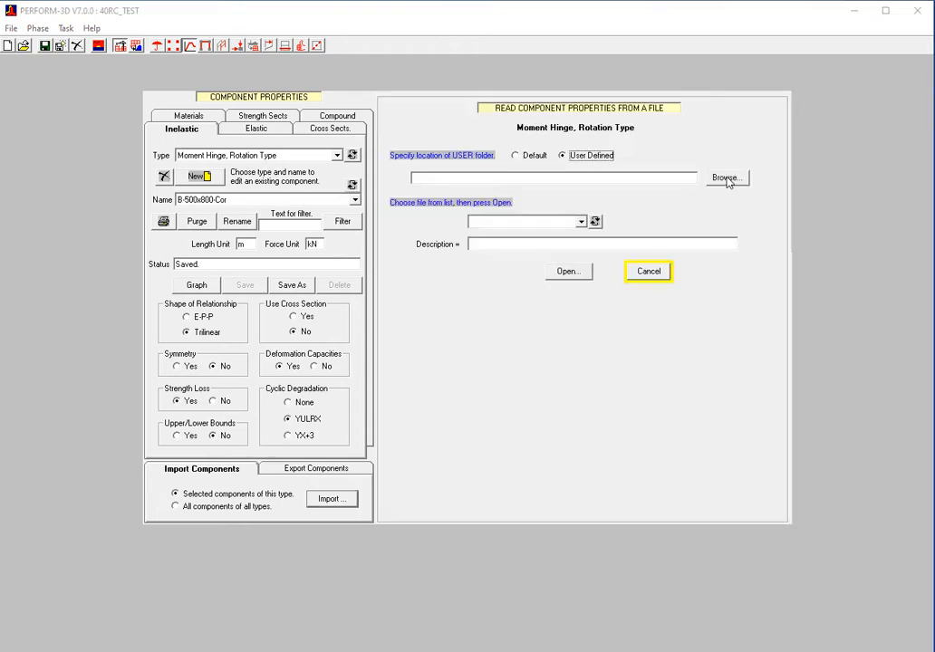
{"action": "left_click", "coordinate": [725, 177]}
{"action": "double_click", "coordinate": [492, 293]}
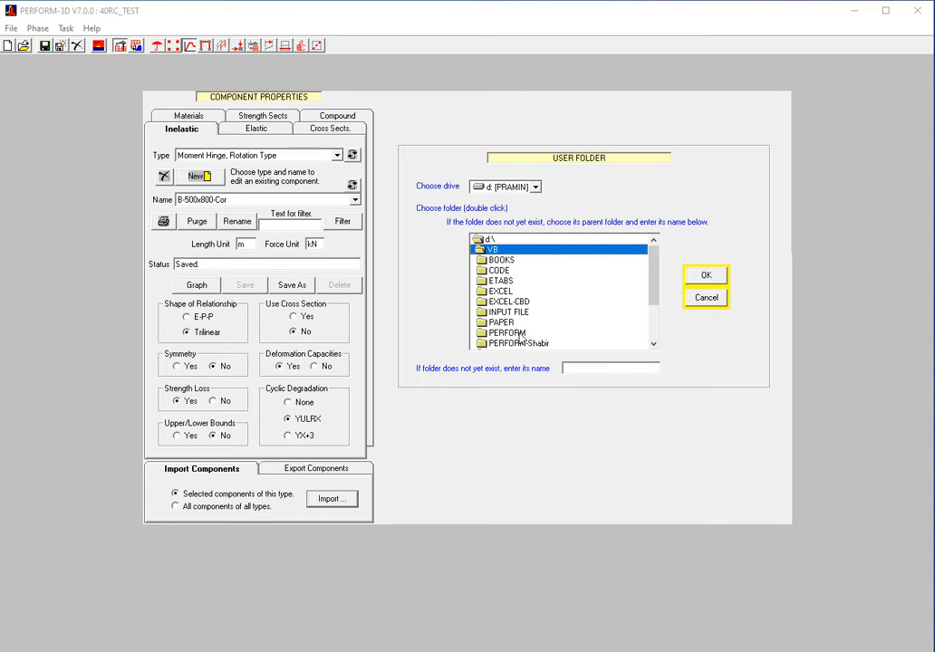
{"action": "double_click", "coordinate": [513, 313]}
{"action": "double_click", "coordinate": [565, 282]}
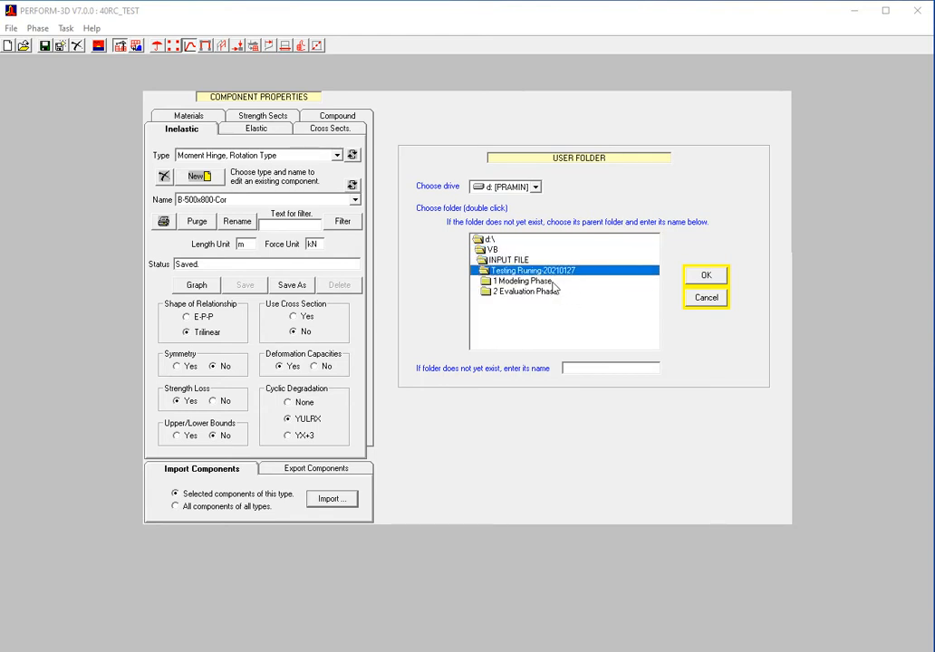
{"action": "double_click", "coordinate": [542, 282]}
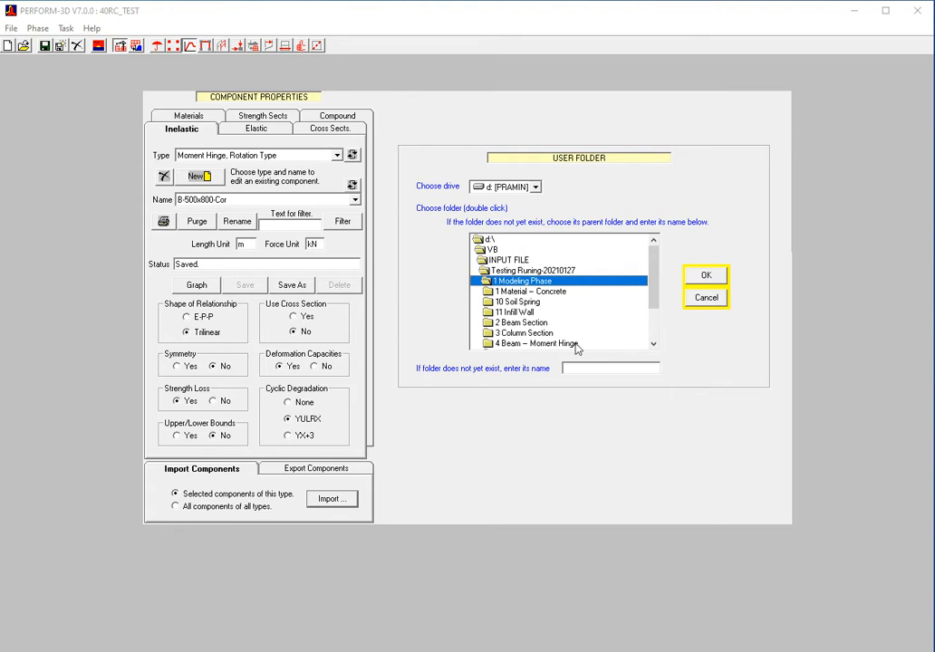
{"action": "double_click", "coordinate": [546, 344]}
{"action": "left_click", "coordinate": [706, 275]}
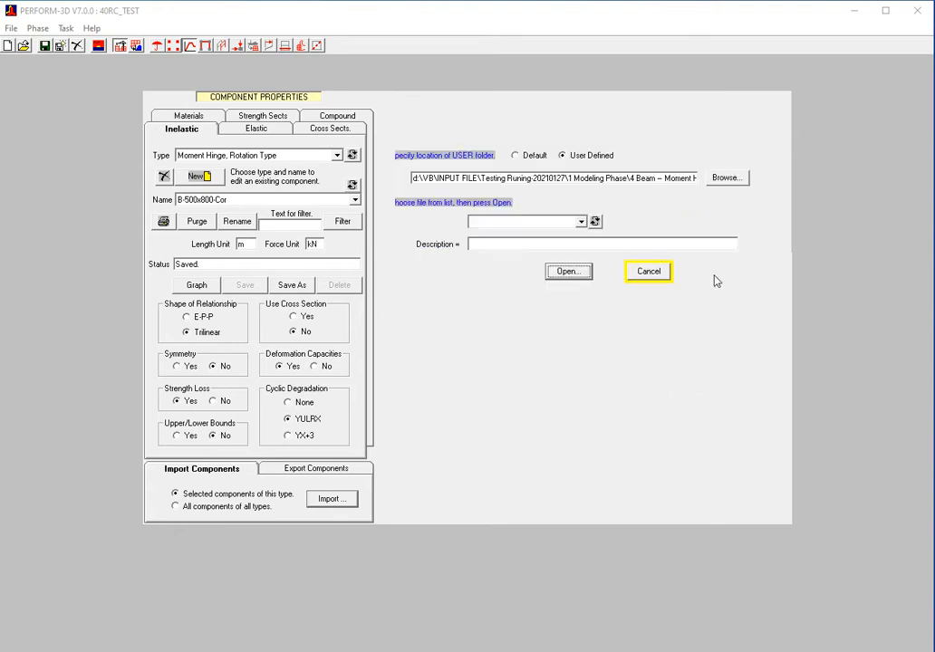
Step: Open BM-MH.PF3CMP and read all of its moment hinge components into the model, keeping current components for duplicate names
{"action": "left_click", "coordinate": [581, 222]}
{"action": "left_click", "coordinate": [546, 234]}
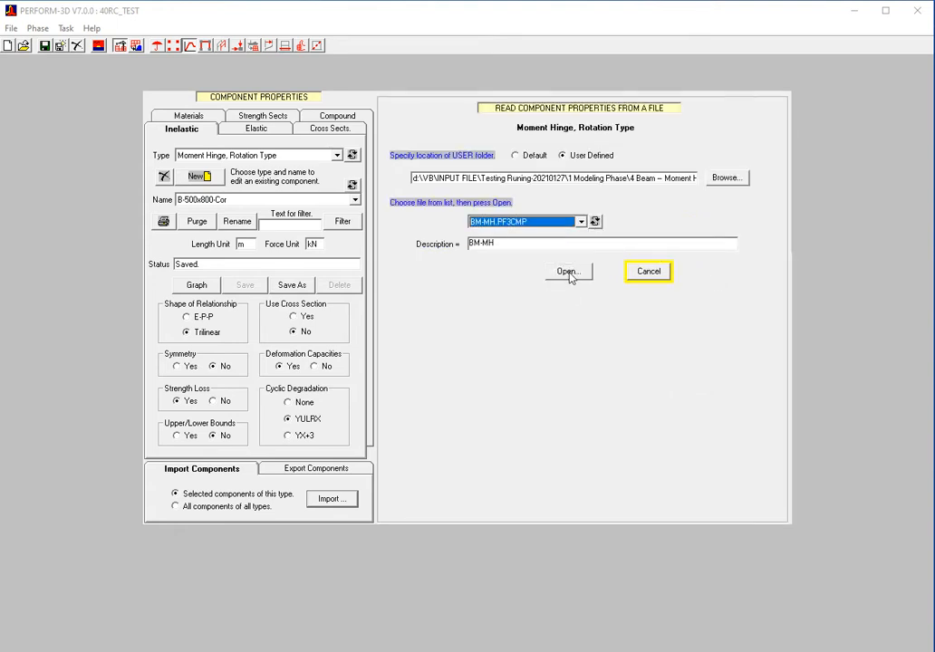
{"action": "left_click", "coordinate": [568, 272]}
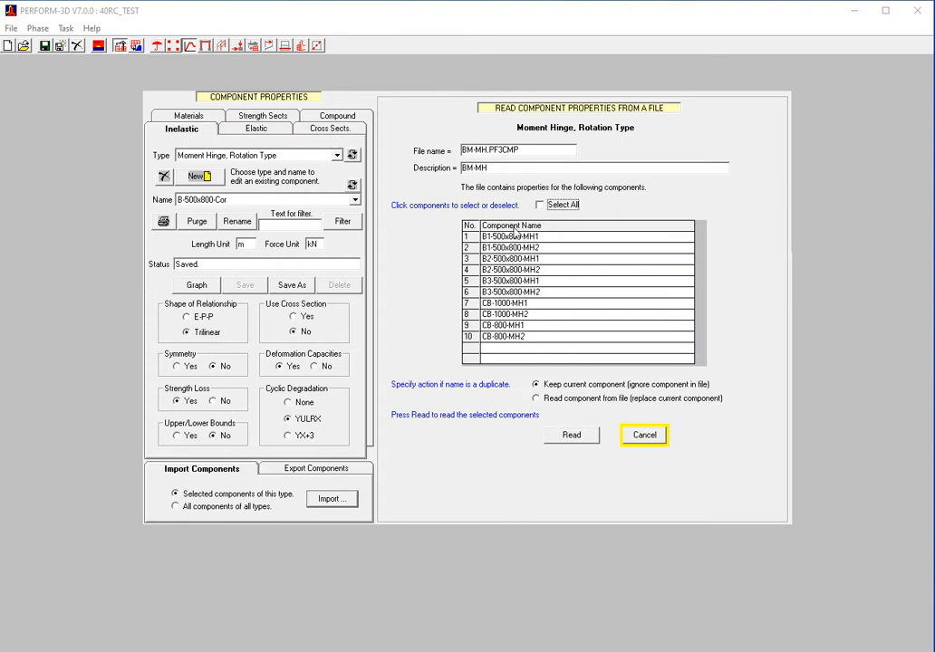
{"action": "left_click", "coordinate": [557, 207]}
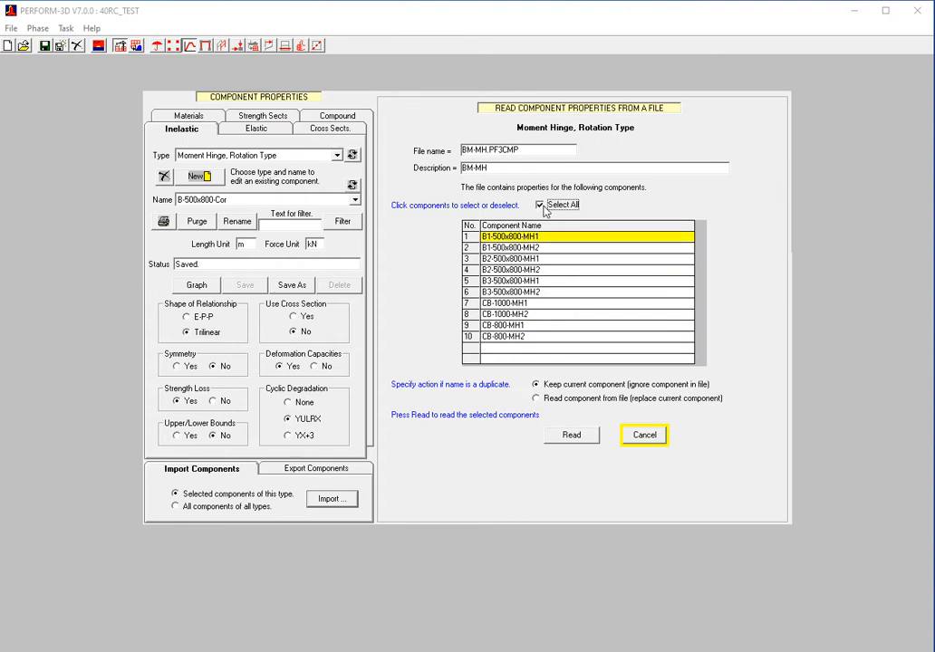
{"action": "left_click", "coordinate": [573, 436]}
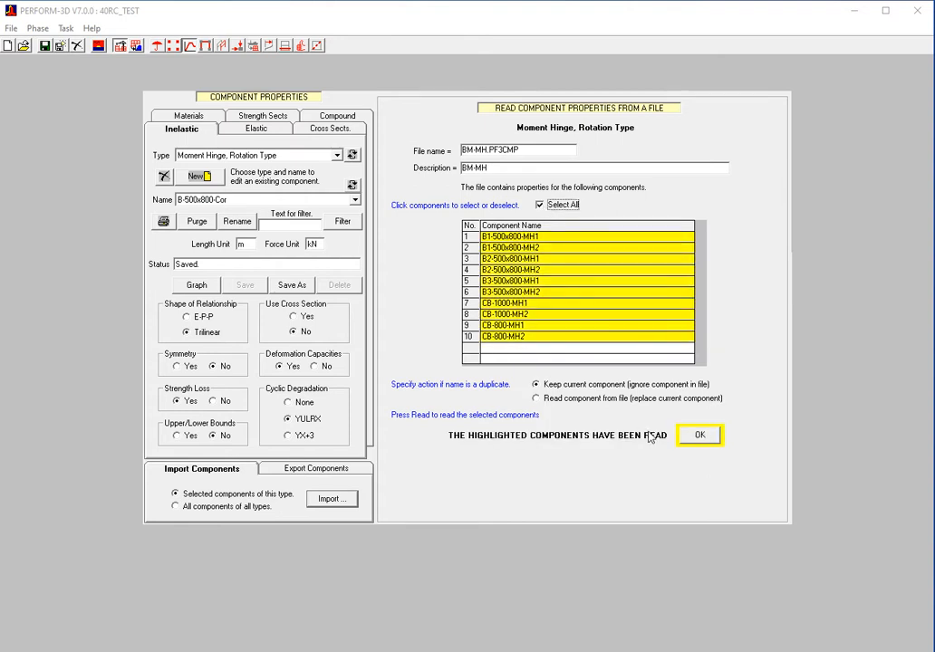
{"action": "left_click", "coordinate": [699, 435]}
Step: Check the graphs and basic F-D relationships of the imported B1, B2 and B3-500x800 moment hinges, and minimize PERFORM-3D
{"action": "left_click", "coordinate": [355, 201]}
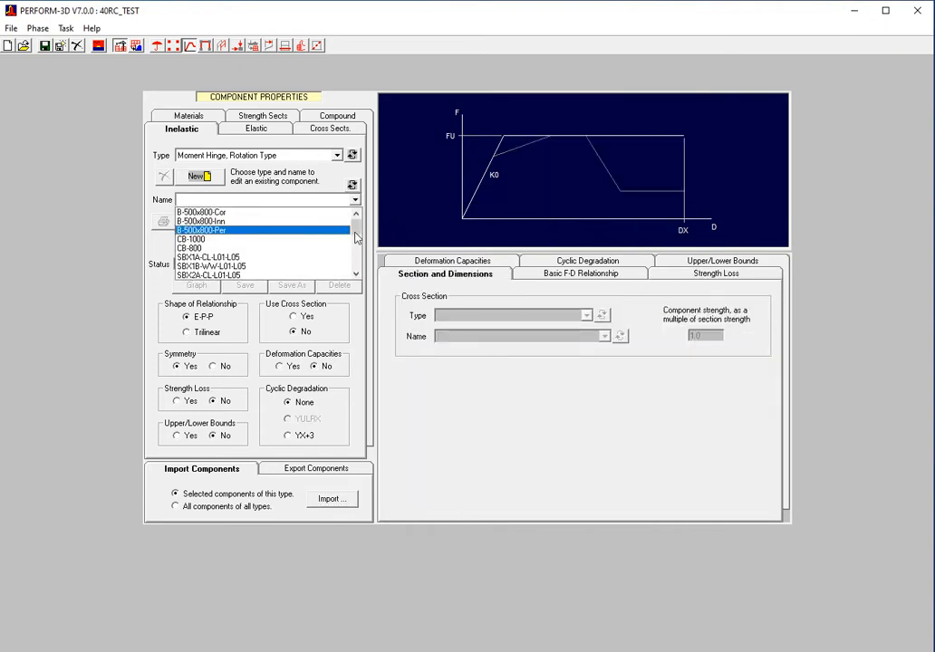
{"action": "left_click_drag", "start_coordinate": [355, 229], "coordinate": [353, 266]}
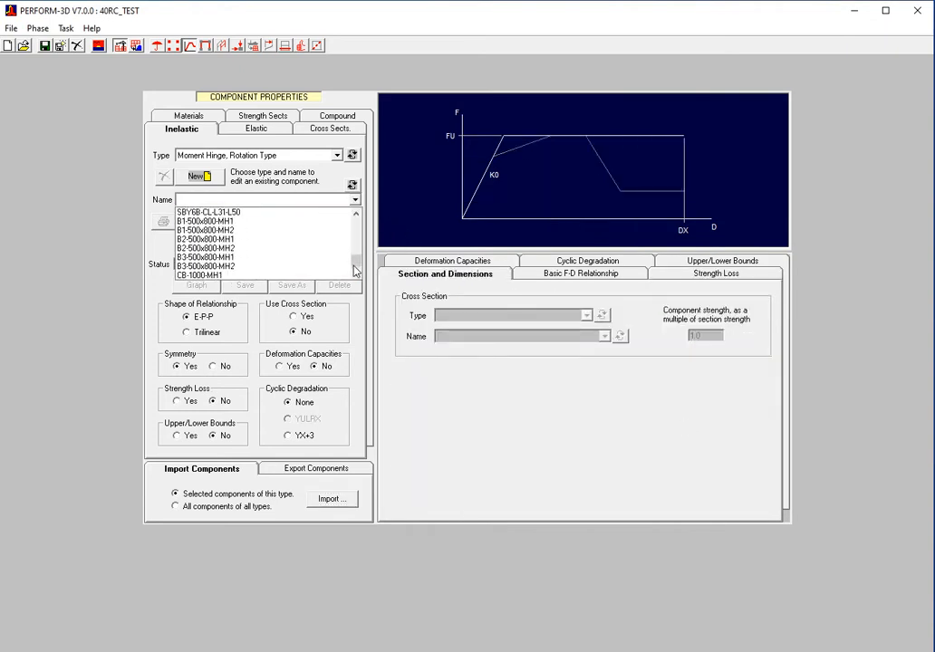
{"action": "left_click", "coordinate": [317, 223]}
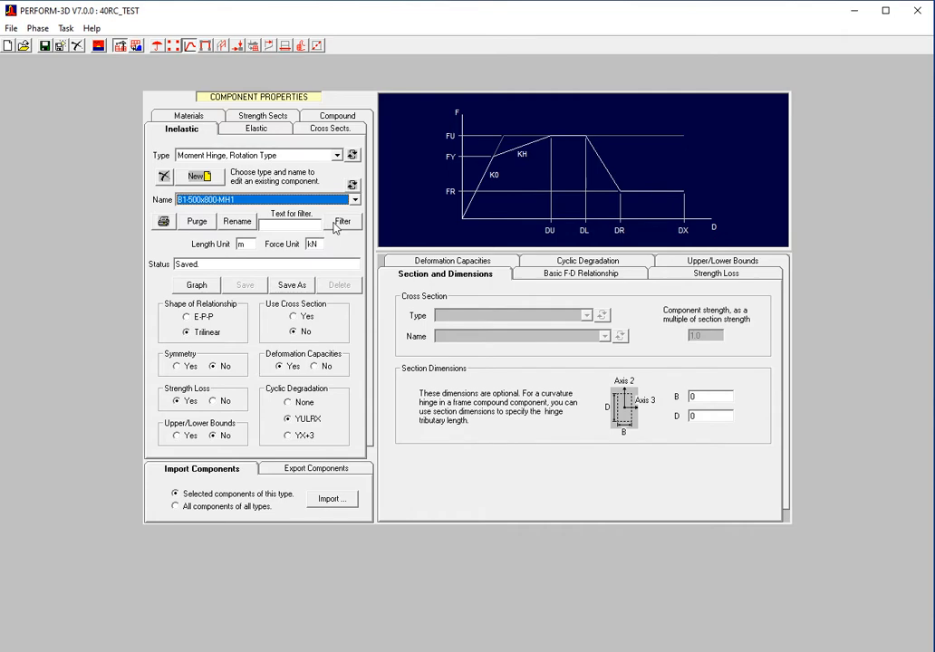
{"action": "left_click", "coordinate": [198, 285]}
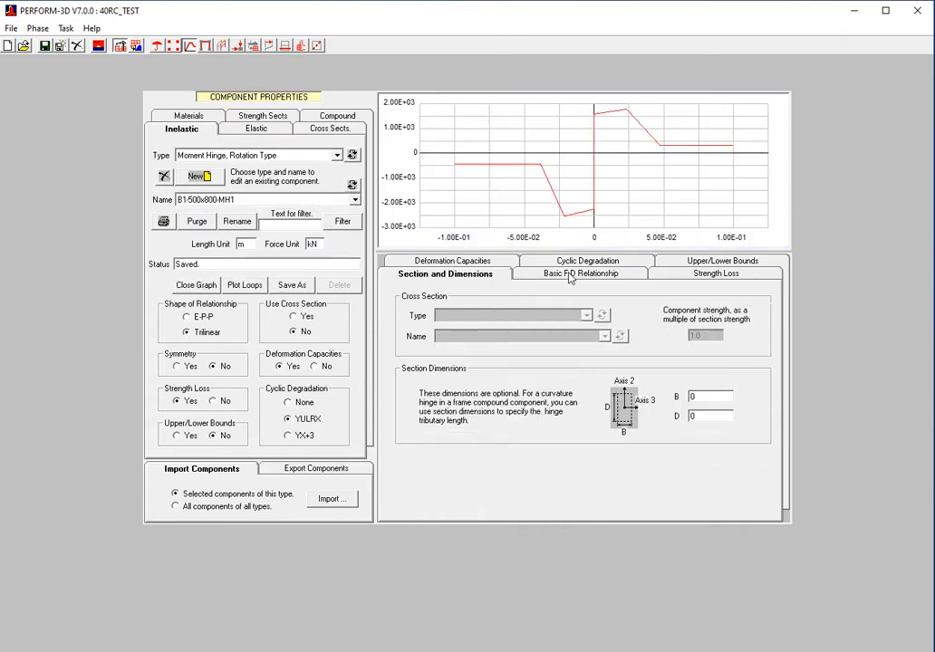
{"action": "left_click", "coordinate": [571, 275]}
{"action": "left_click", "coordinate": [353, 187]}
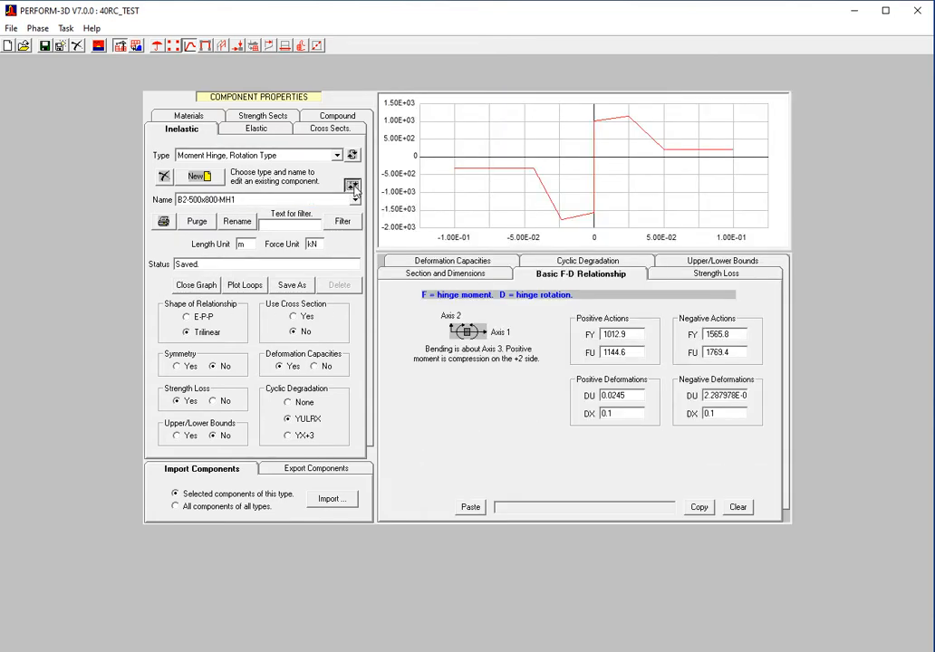
{"action": "left_click", "coordinate": [353, 187]}
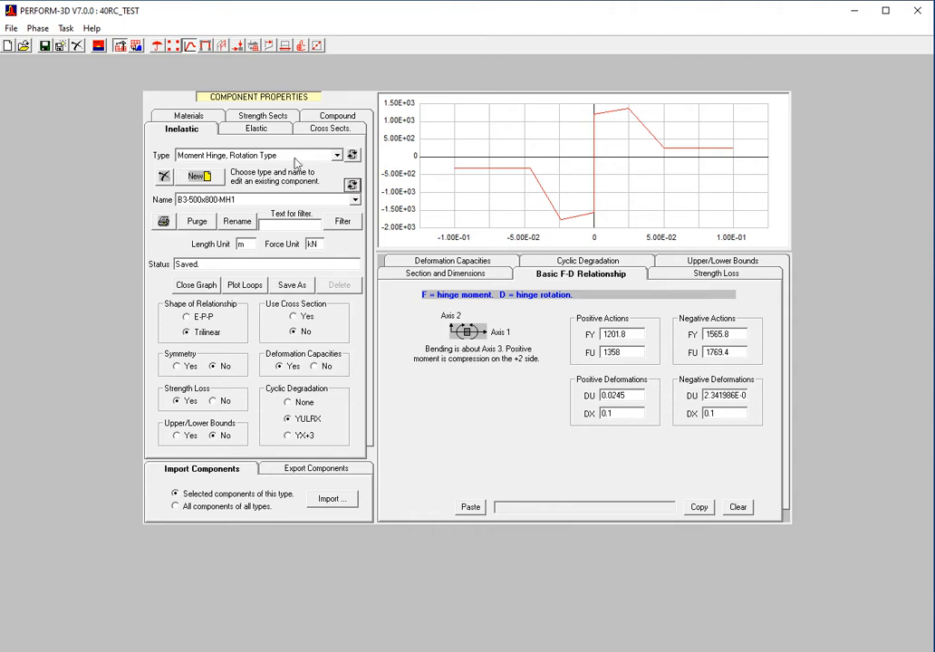
{"action": "left_click", "coordinate": [913, 15]}
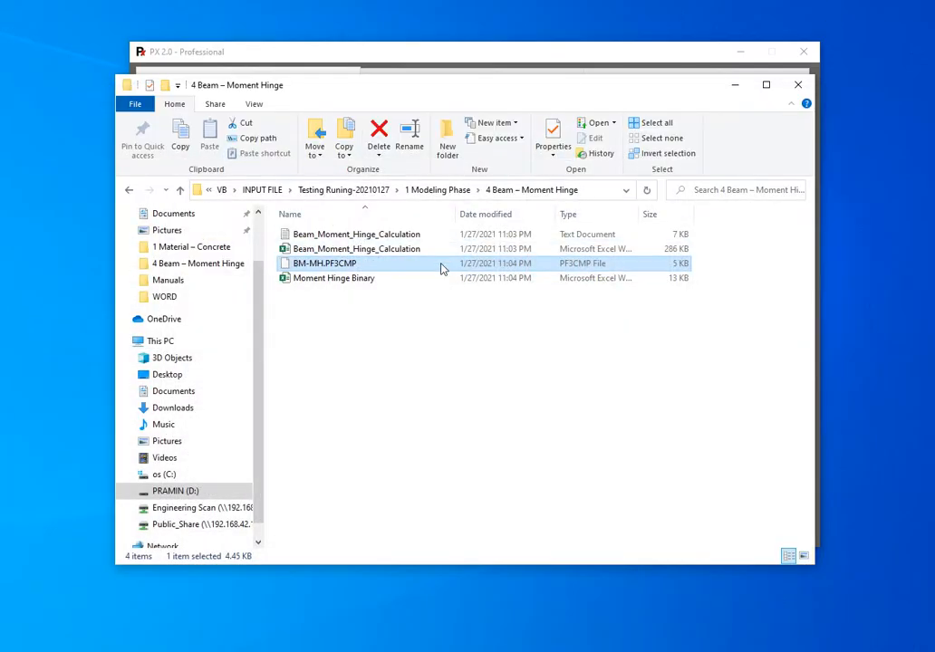
Step: Go back to the 1 Modeling Phase folder and deselect Moment Hinge - Binary Writing in PX
{"action": "left_click", "coordinate": [130, 191]}
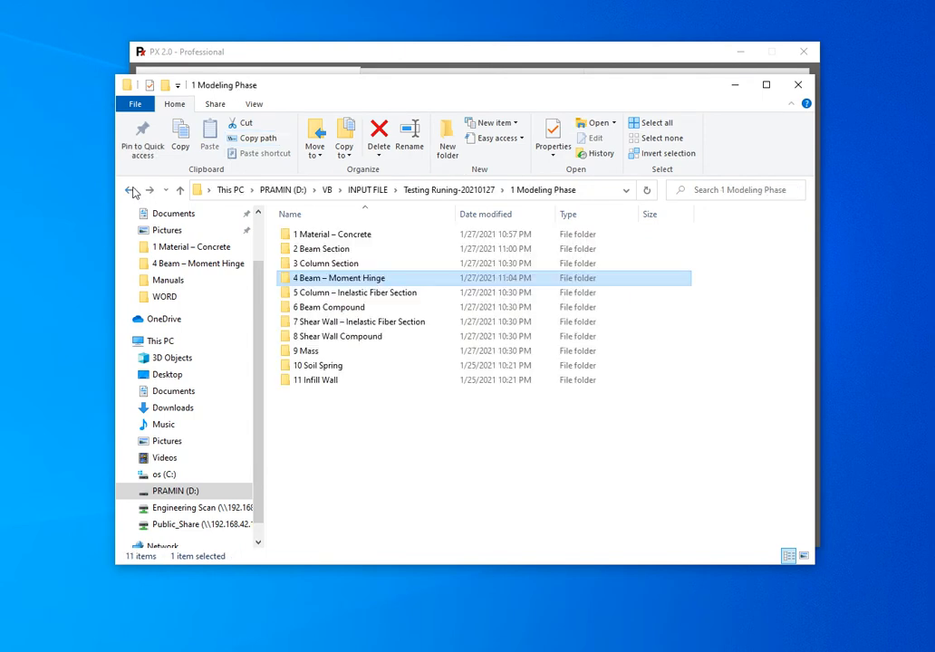
{"action": "left_click", "coordinate": [376, 56]}
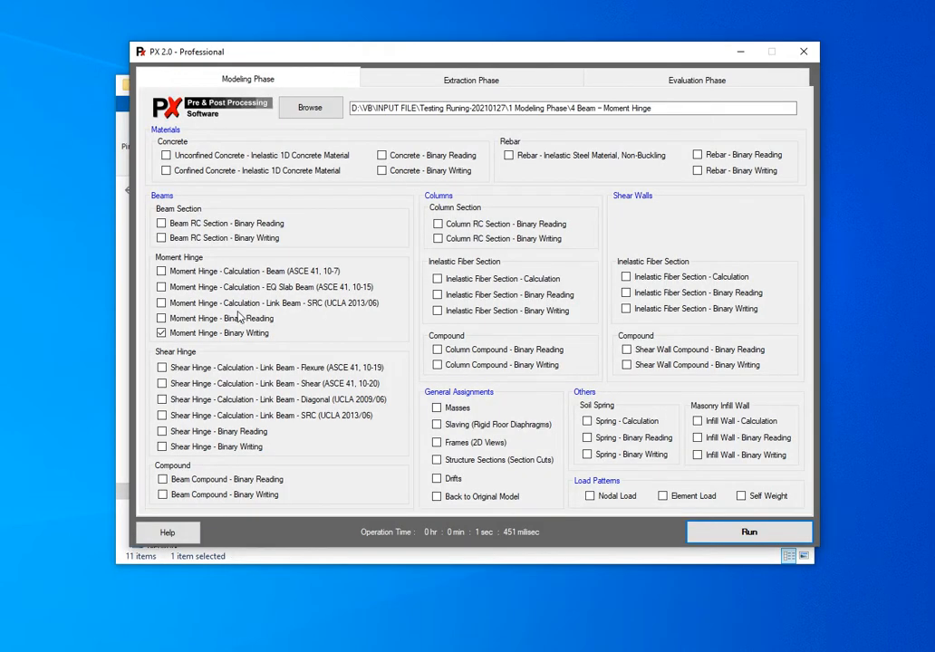
{"action": "left_click", "coordinate": [212, 334]}
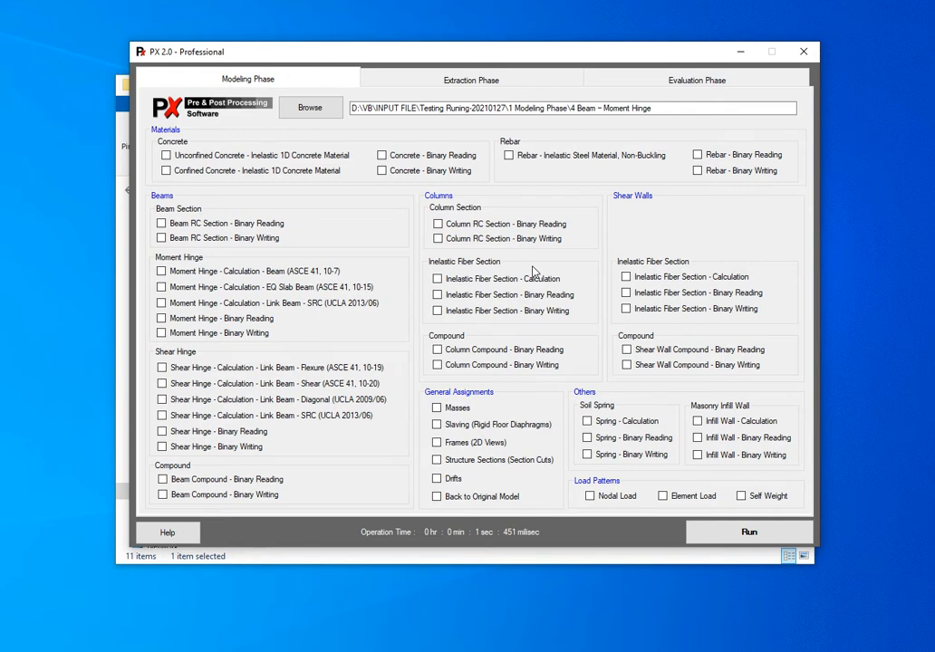
Step: Open the Column_Fiber_Calculation workbook from the 5 Column – Inelastic Fiber Section folder
{"action": "left_click", "coordinate": [414, 561]}
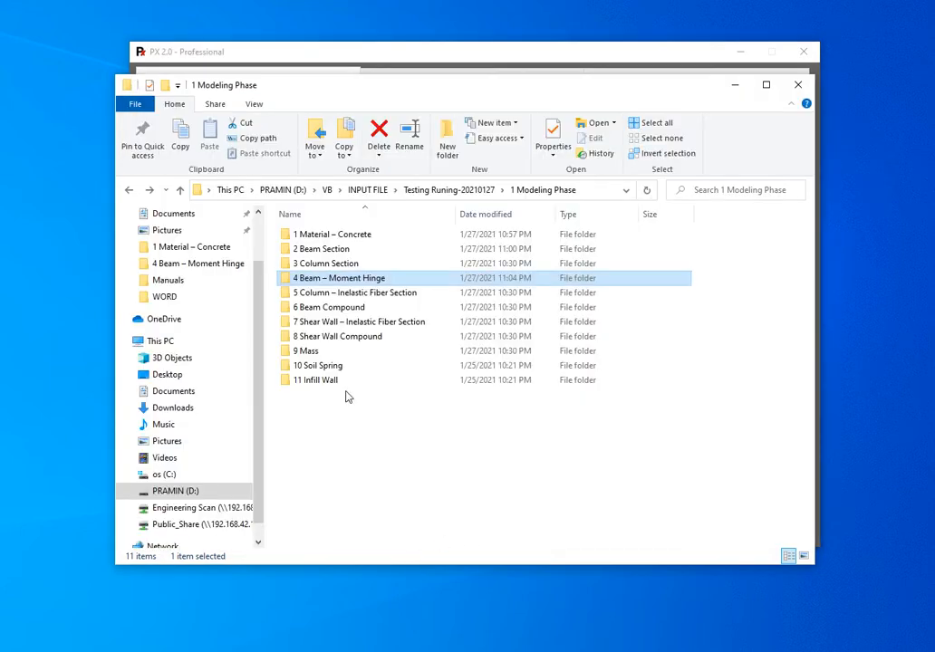
{"action": "double_click", "coordinate": [403, 295]}
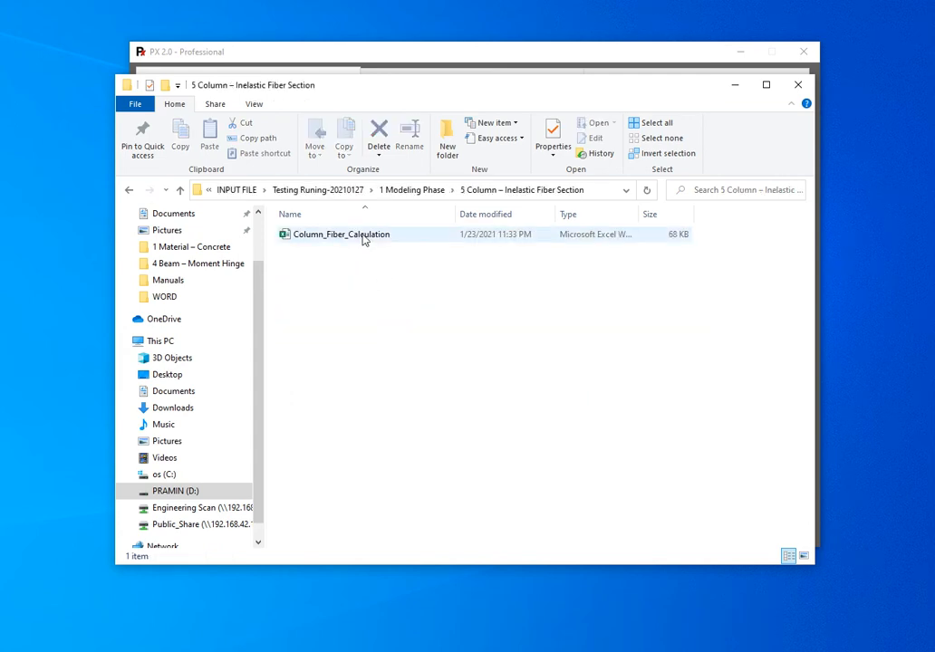
{"action": "double_click", "coordinate": [365, 235]}
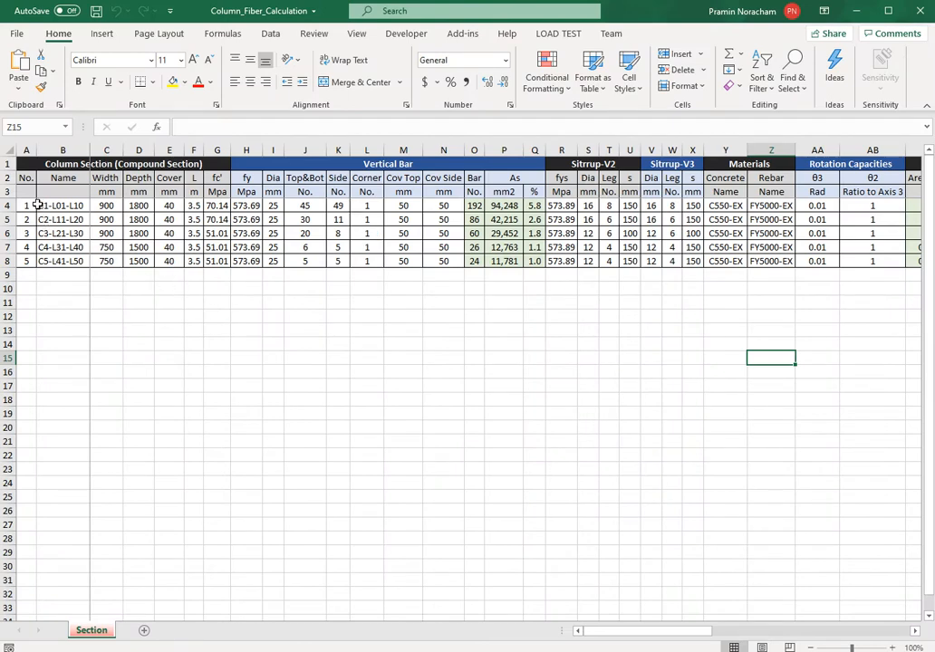
Step: Examine the column names, section dimensions, vertical bar, stirrup, material and rotation capacity inputs in the Section sheet
{"action": "left_click_drag", "start_coordinate": [60, 206], "coordinate": [60, 262]}
{"action": "left_click_drag", "start_coordinate": [106, 206], "coordinate": [213, 262]}
{"action": "left_click", "coordinate": [247, 207]}
{"action": "left_click_drag", "start_coordinate": [313, 206], "coordinate": [429, 261]}
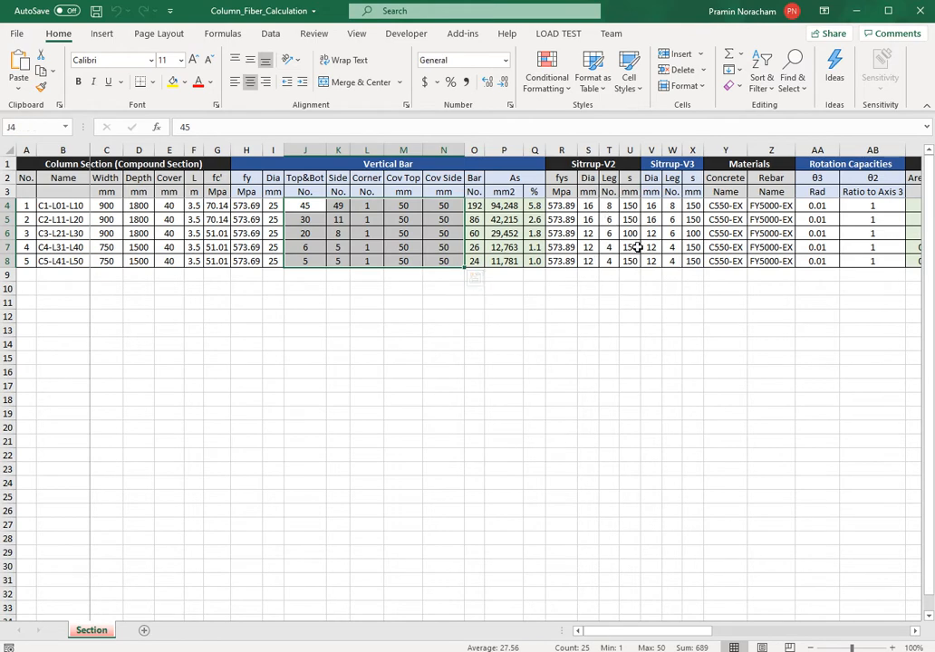
{"action": "left_click", "coordinate": [708, 312]}
{"action": "key", "text": "Right"}
{"action": "key", "text": "Right"}
{"action": "key", "text": "Right"}
{"action": "key", "text": "Right"}
{"action": "key", "text": "Right"}
{"action": "key", "text": "Right"}
{"action": "key", "text": "Right"}
{"action": "key", "text": "Right"}
{"action": "key", "text": "Right"}
{"action": "key", "text": "Right"}
{"action": "key", "text": "Right"}
{"action": "key", "text": "Right"}
{"action": "key", "text": "Right"}
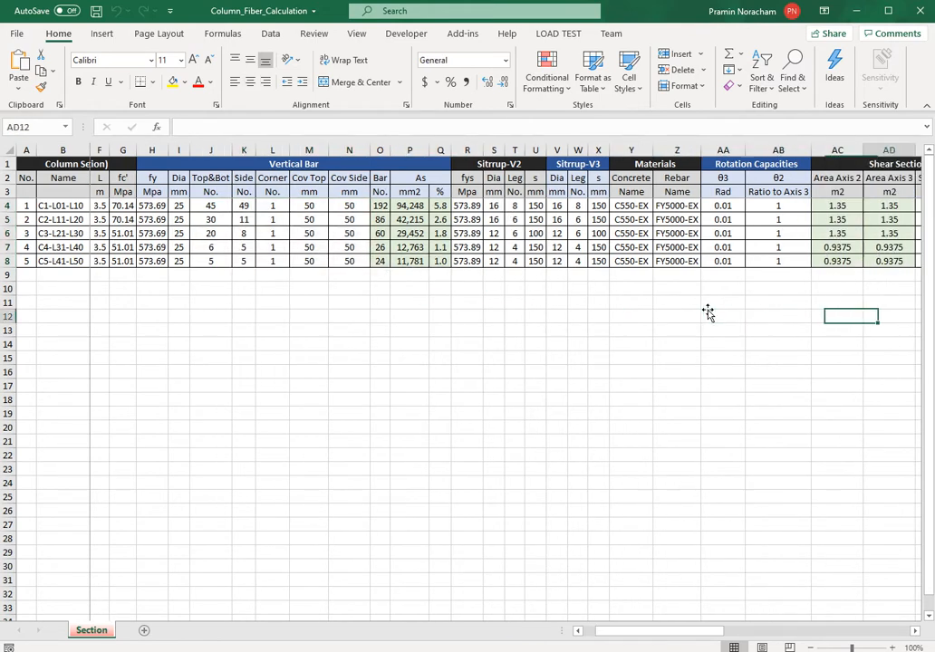
{"action": "key", "text": "Left"}
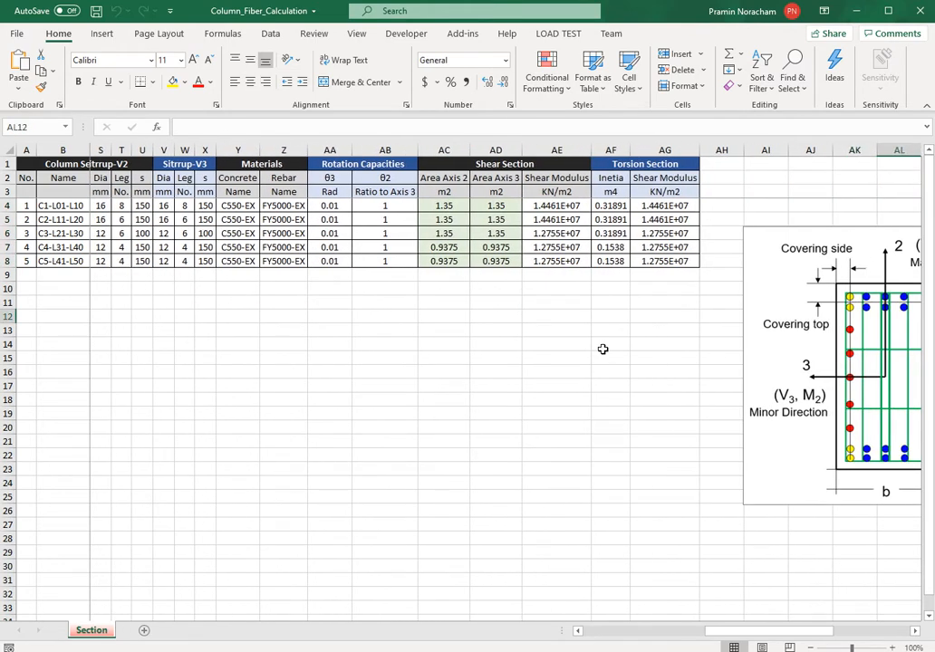
Step: Examine the shear and torsion columns and the column rebar layout diagram, return to the table's start, and close the workbook
{"action": "key", "text": "Right"}
{"action": "key", "text": "Right"}
{"action": "key", "text": "Right"}
{"action": "key", "text": "Right"}
{"action": "key", "text": "Right"}
{"action": "key", "text": "Right"}
{"action": "key", "text": "Right"}
{"action": "key", "text": "Right"}
{"action": "key", "text": "Right"}
{"action": "key", "text": "Right"}
{"action": "key", "text": "Right"}
{"action": "key", "text": "Right"}
{"action": "key", "text": "Right"}
{"action": "key", "text": "Right"}
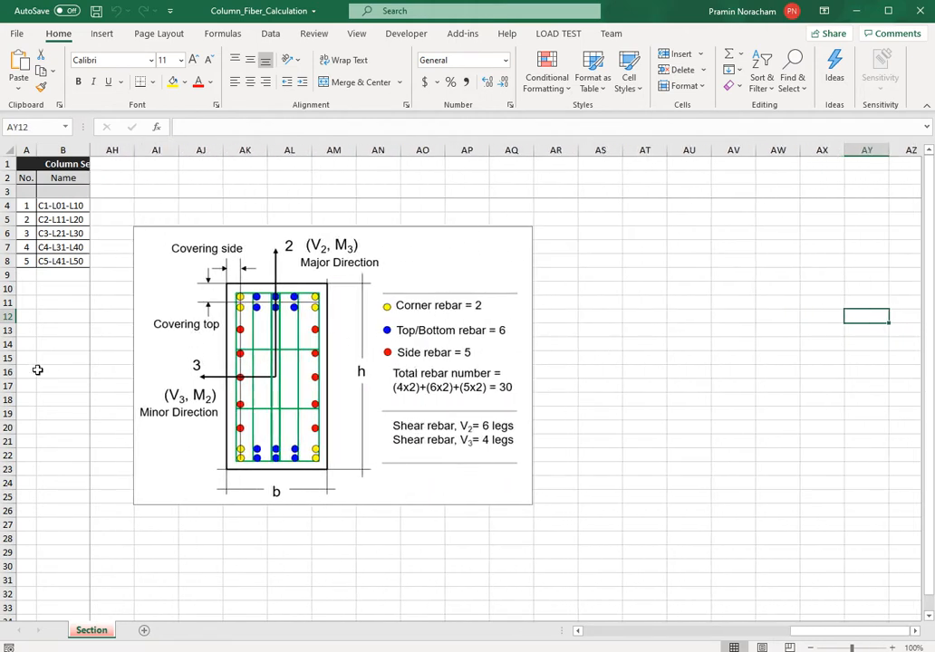
{"action": "left_click", "coordinate": [77, 367]}
{"action": "key", "text": "Left"}
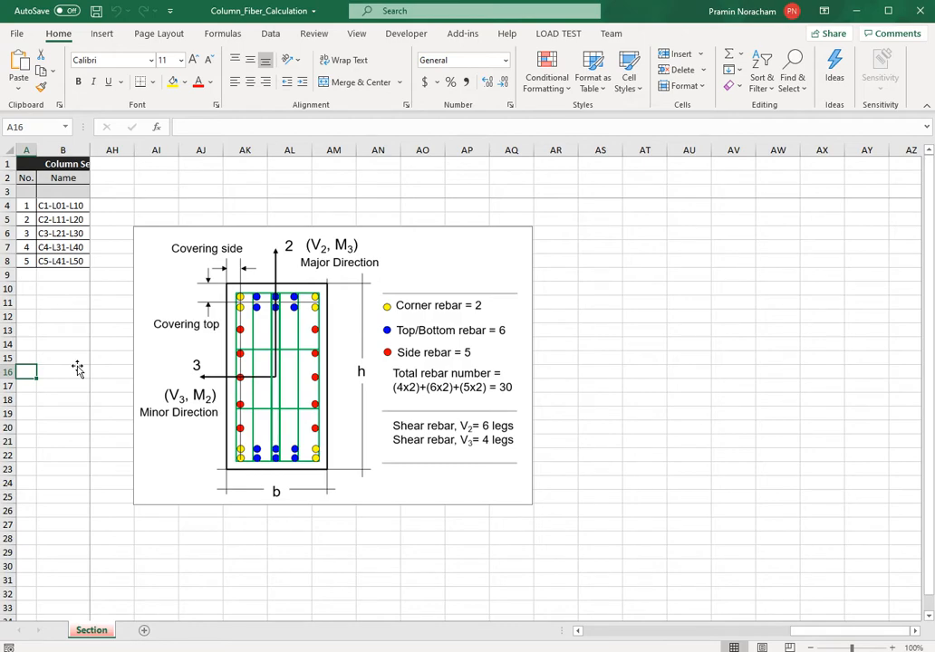
{"action": "left_click_drag", "start_coordinate": [797, 631], "coordinate": [605, 632]}
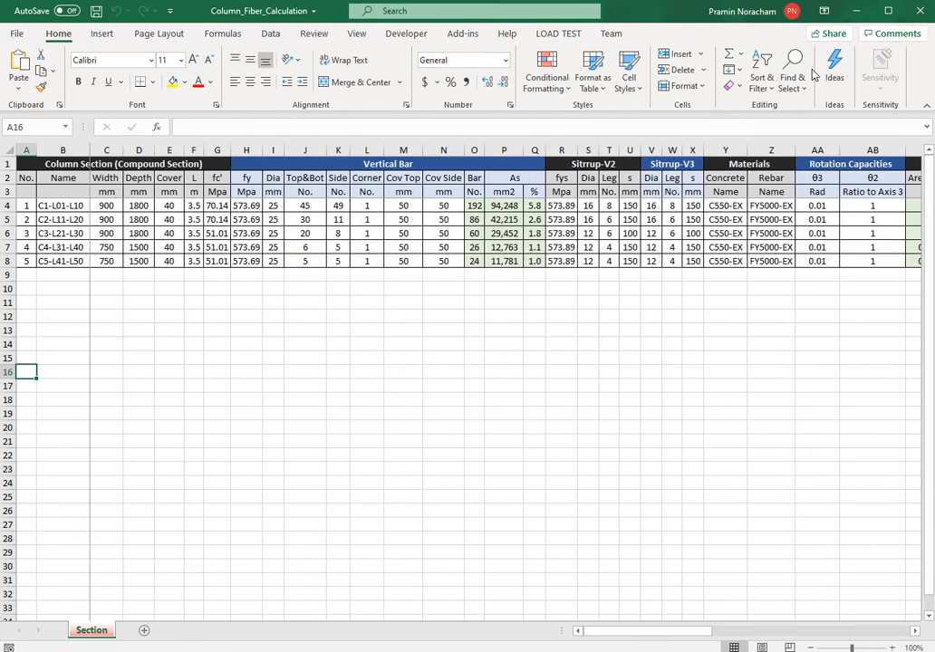
{"action": "left_click", "coordinate": [920, 10]}
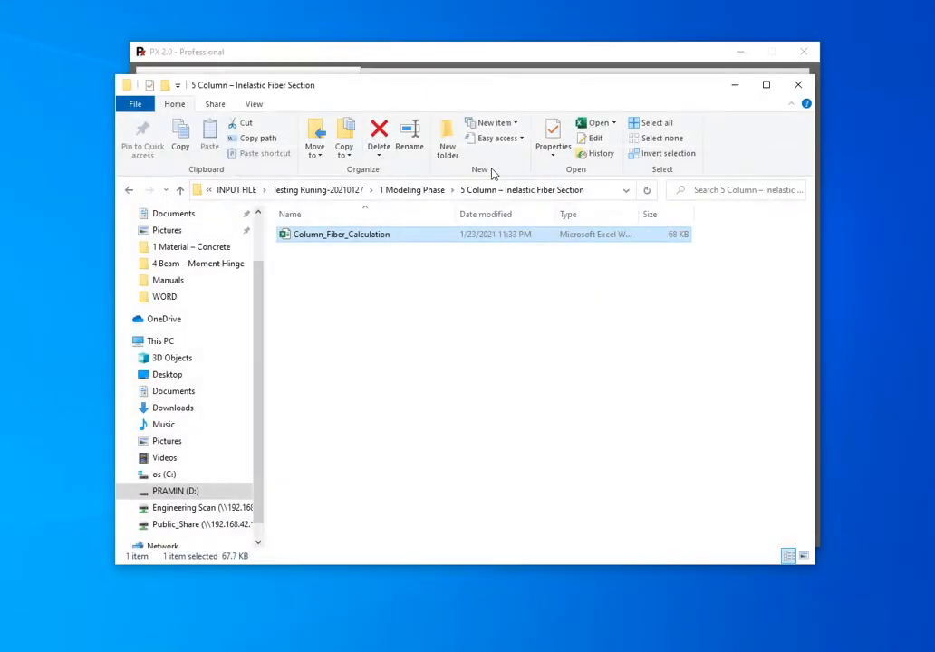
Step: Set the PX working folder to D:\VB\INPUT FILE\Testing Runing-20210127\1 Modeling Phase\5 Column – Inelastic Fiber Section
{"action": "left_click", "coordinate": [606, 191]}
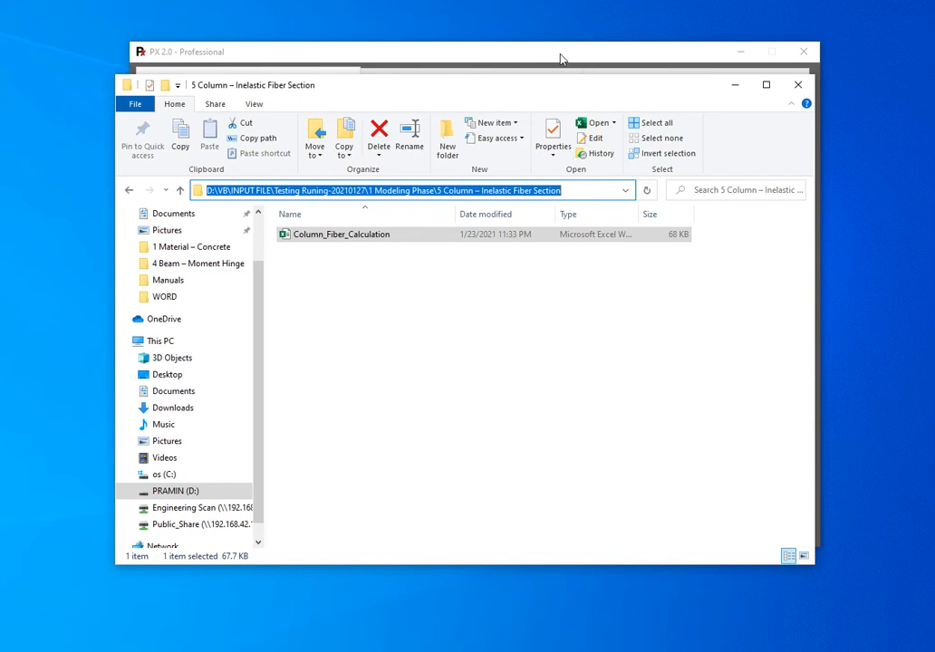
{"action": "left_click", "coordinate": [559, 54]}
{"action": "left_click_drag", "start_coordinate": [671, 112], "coordinate": [239, 118]}
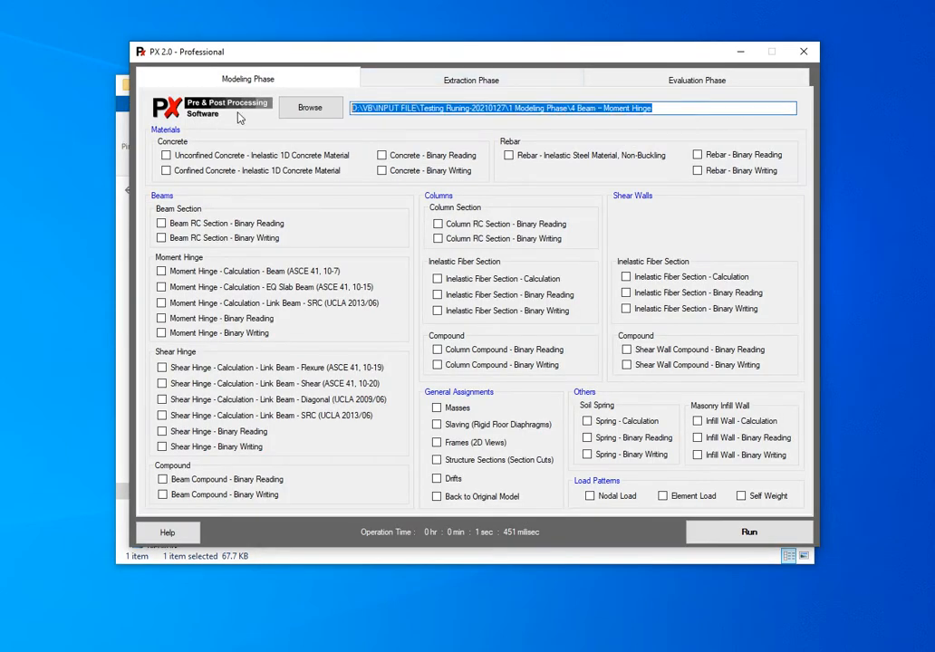
{"action": "type", "text": "D:\\VB\\INPUT FILE\\Testing Runing-20210127\\1 Modeling Phase\\5 Column - Inelastic Fiber Section"}
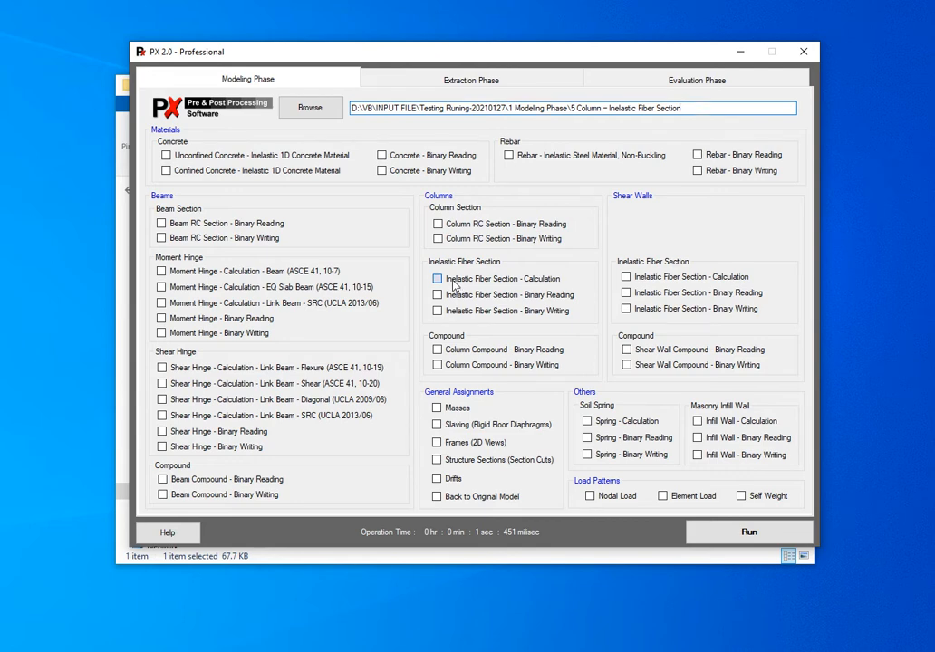
Step: Run Inelastic Fiber Section - Calculation for the columns and dismiss the completion dialog
{"action": "left_click", "coordinate": [453, 282]}
{"action": "left_click", "coordinate": [760, 535]}
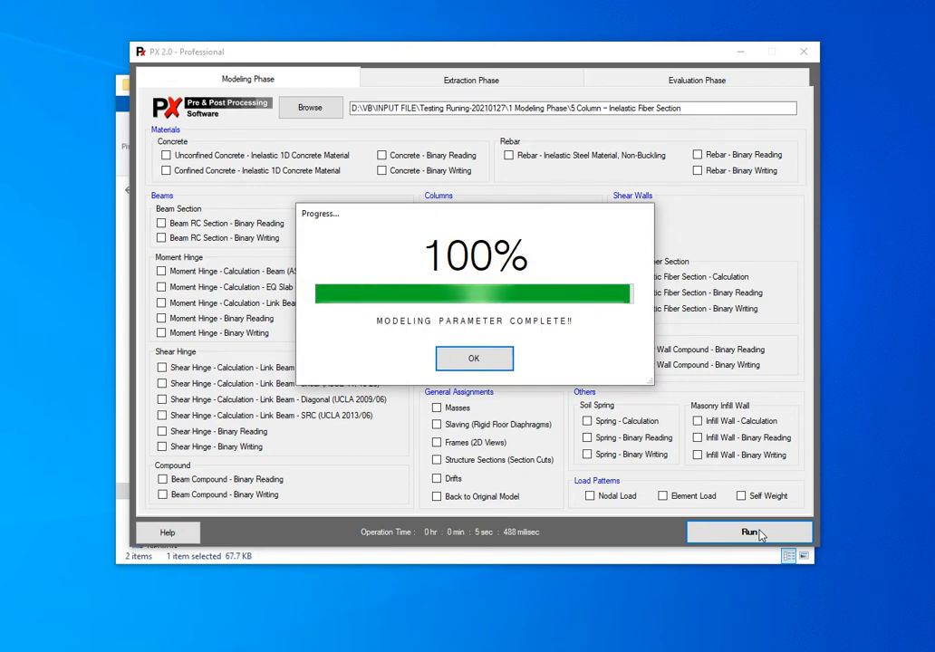
{"action": "left_click", "coordinate": [490, 363]}
Step: Open the generated Column Fiber Binary workbook and examine the capacities, section properties and structural fibers of C1-L01-L10
{"action": "left_click", "coordinate": [425, 562]}
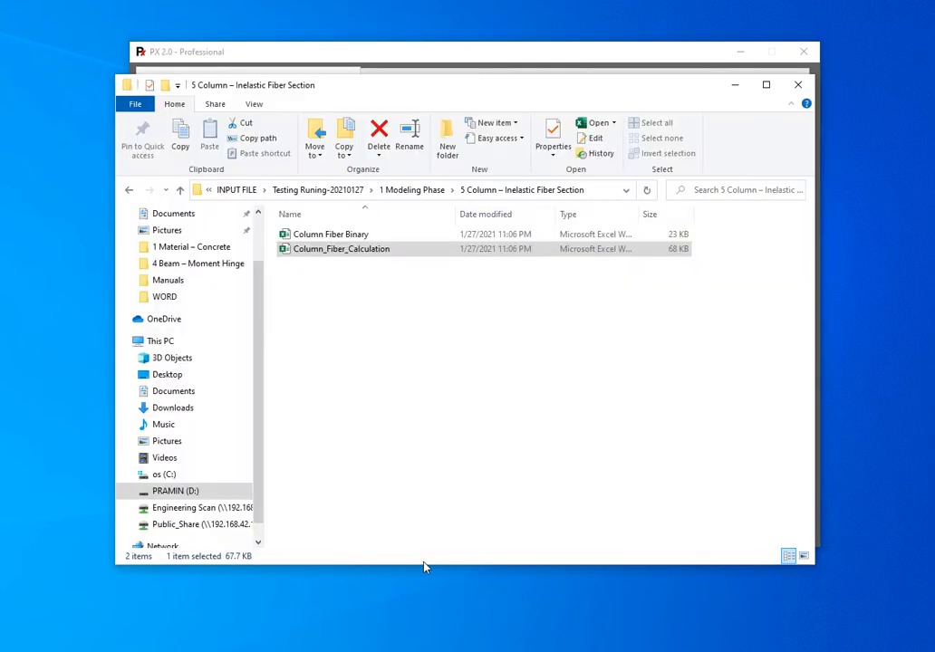
{"action": "double_click", "coordinate": [308, 236]}
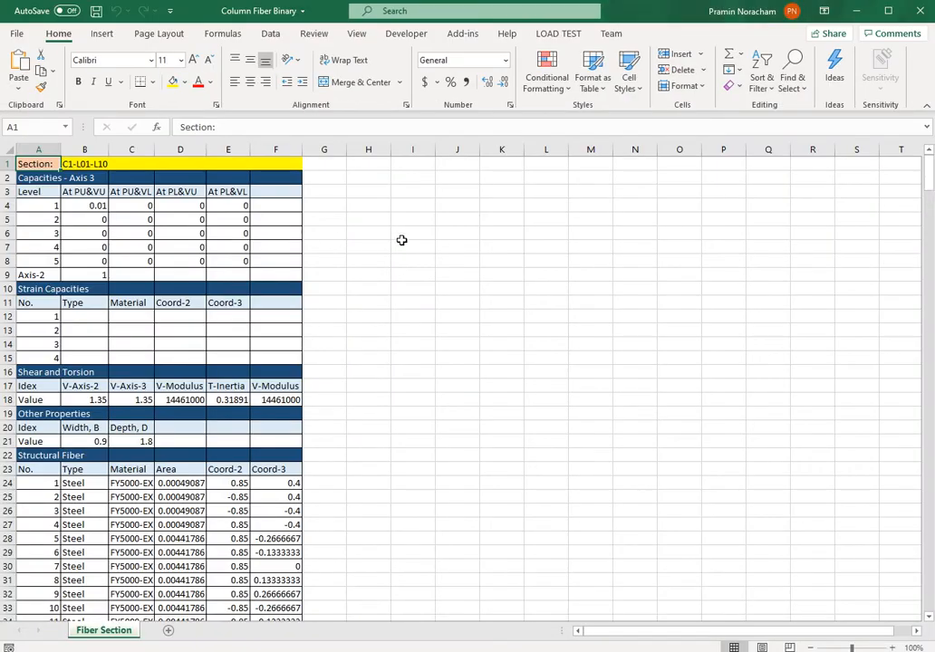
{"action": "left_click", "coordinate": [136, 165]}
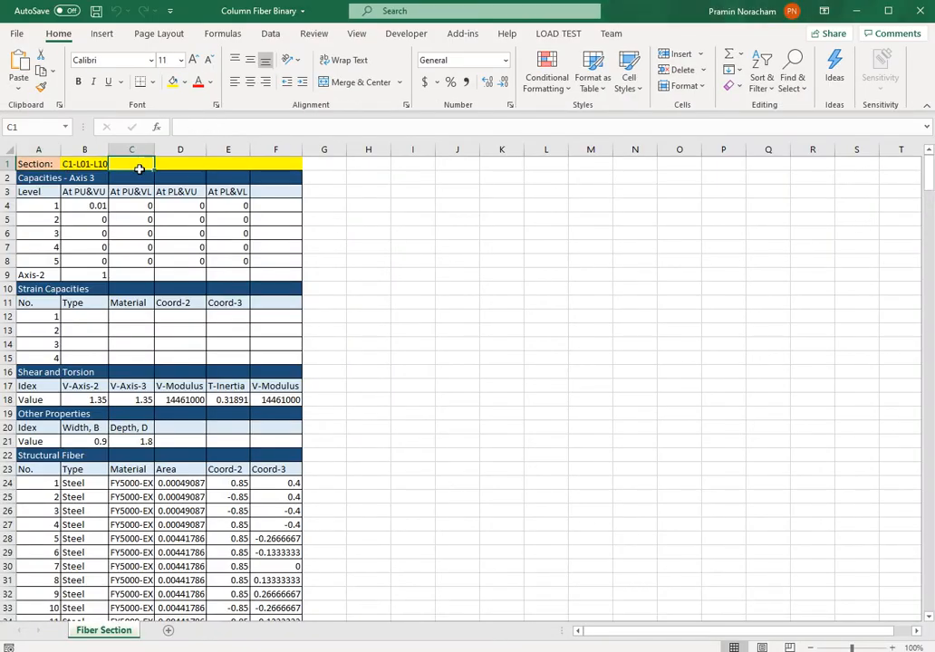
{"action": "left_click_drag", "start_coordinate": [35, 205], "coordinate": [271, 584]}
{"action": "scroll", "coordinate": [394, 524], "scroll_direction": "down", "scroll_amount": 8}
{"action": "scroll", "coordinate": [394, 523], "scroll_direction": "down", "scroll_amount": 18}
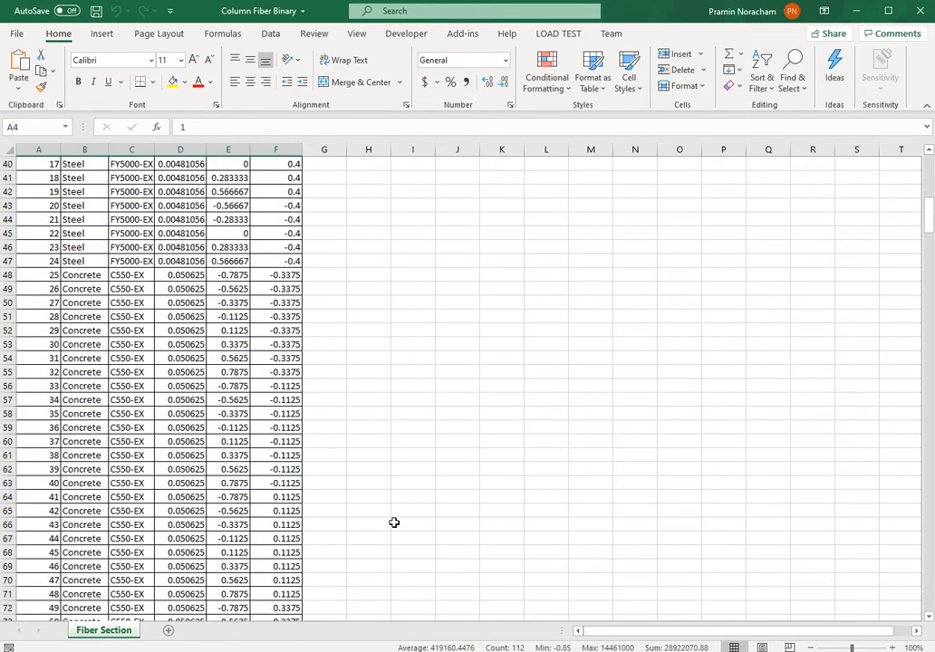
{"action": "scroll", "coordinate": [390, 513], "scroll_direction": "up", "scroll_amount": 20}
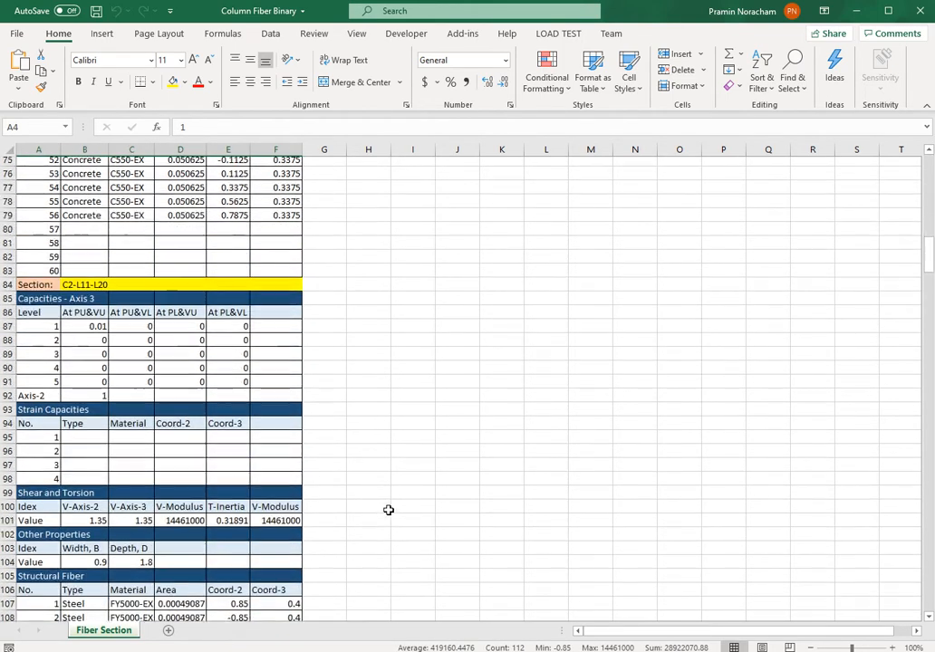
{"action": "scroll", "coordinate": [388, 510], "scroll_direction": "up", "scroll_amount": 2}
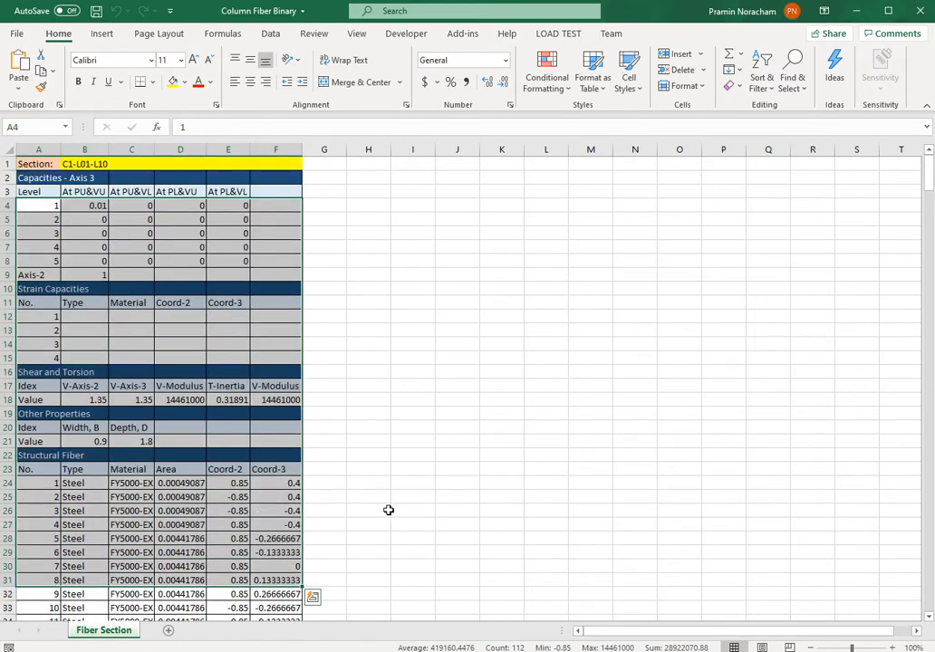
Step: Review the steel and concrete fiber rows of the successive column sections in Column Fiber Binary, and close the workbook
{"action": "scroll", "coordinate": [389, 510], "scroll_direction": "down", "scroll_amount": 13}
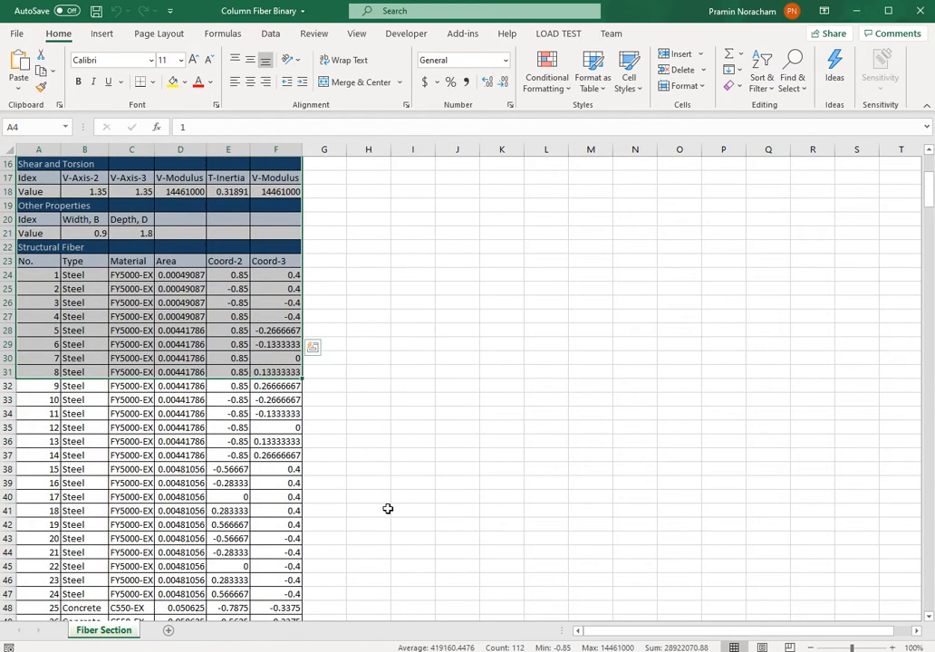
{"action": "left_click", "coordinate": [150, 381]}
{"action": "scroll", "coordinate": [227, 398], "scroll_direction": "up", "scroll_amount": 4}
{"action": "scroll", "coordinate": [231, 400], "scroll_direction": "down", "scroll_amount": 6}
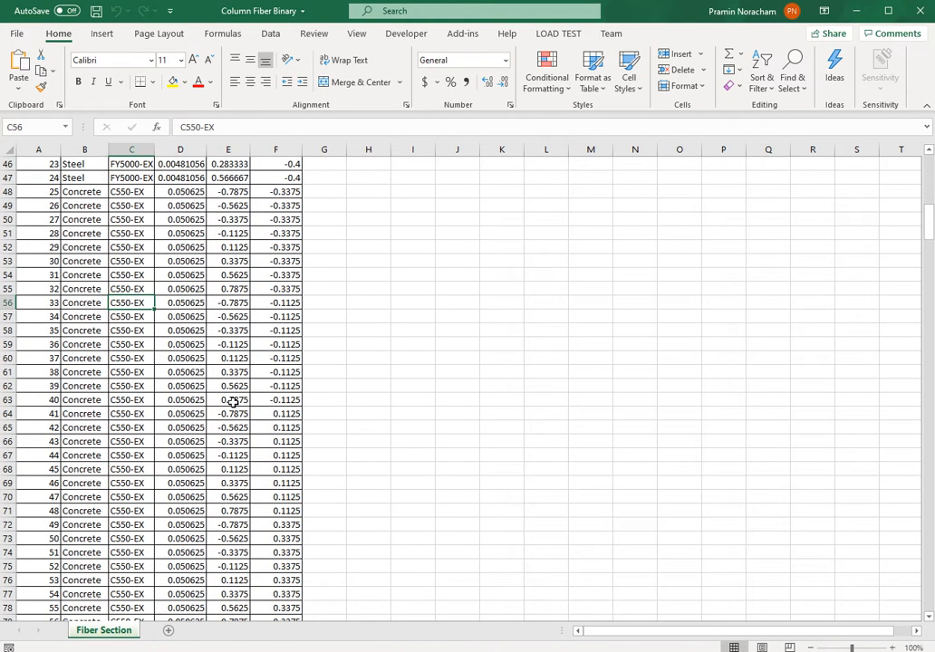
{"action": "scroll", "coordinate": [234, 401], "scroll_direction": "up", "scroll_amount": 11}
{"action": "scroll", "coordinate": [234, 402], "scroll_direction": "up", "scroll_amount": 3}
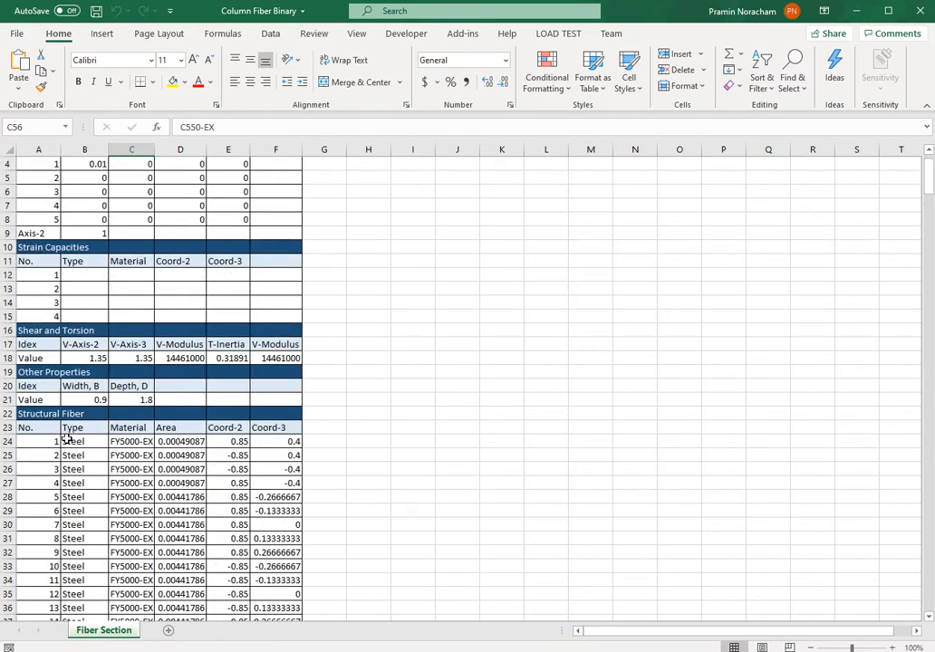
{"action": "scroll", "coordinate": [153, 442], "scroll_direction": "down", "scroll_amount": 8}
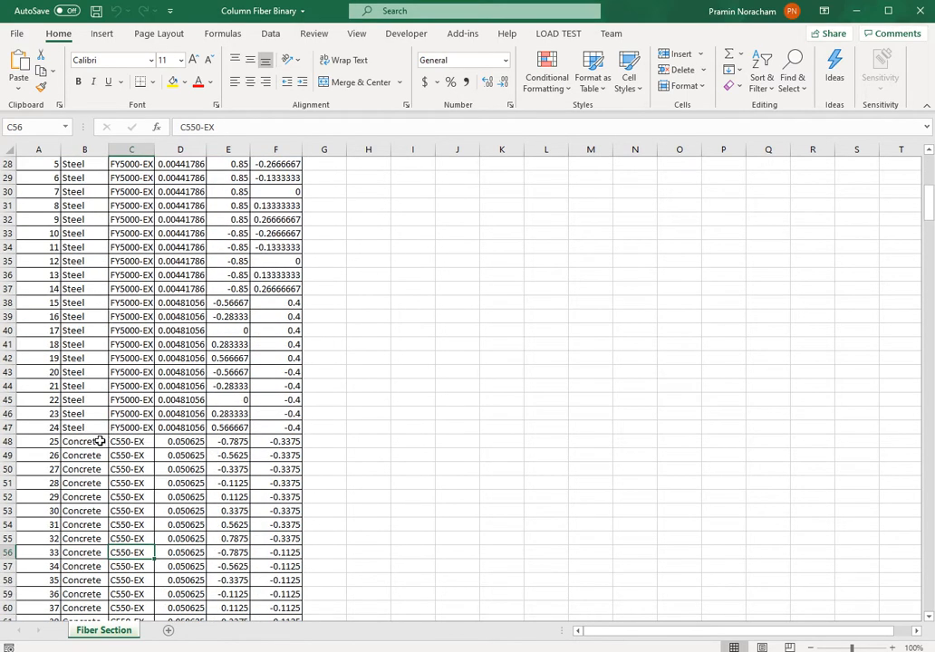
{"action": "scroll", "coordinate": [83, 363], "scroll_direction": "up", "scroll_amount": 4}
{"action": "scroll", "coordinate": [83, 363], "scroll_direction": "down", "scroll_amount": 19}
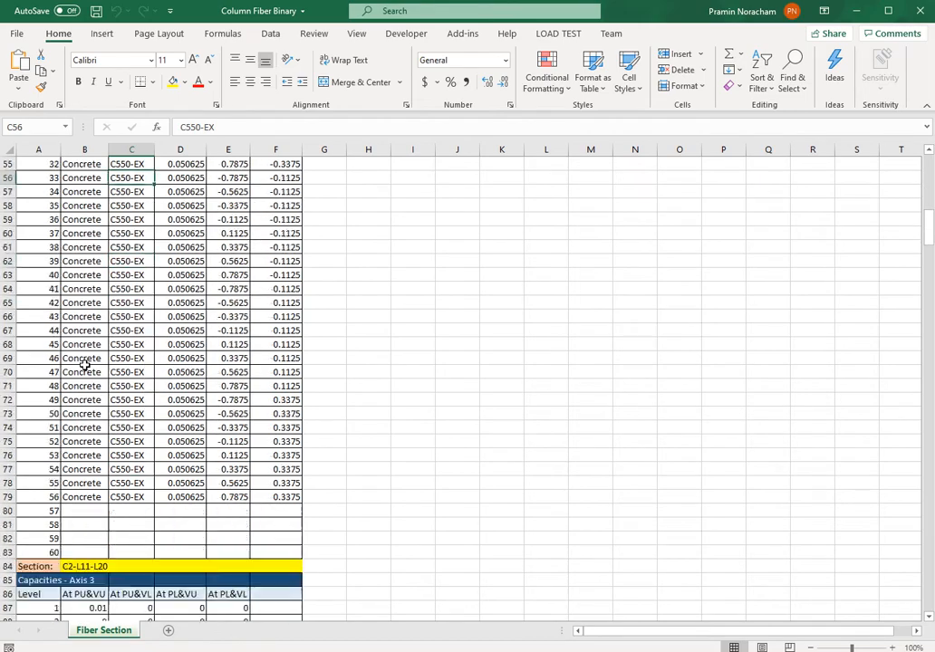
{"action": "scroll", "coordinate": [84, 363], "scroll_direction": "down", "scroll_amount": 19}
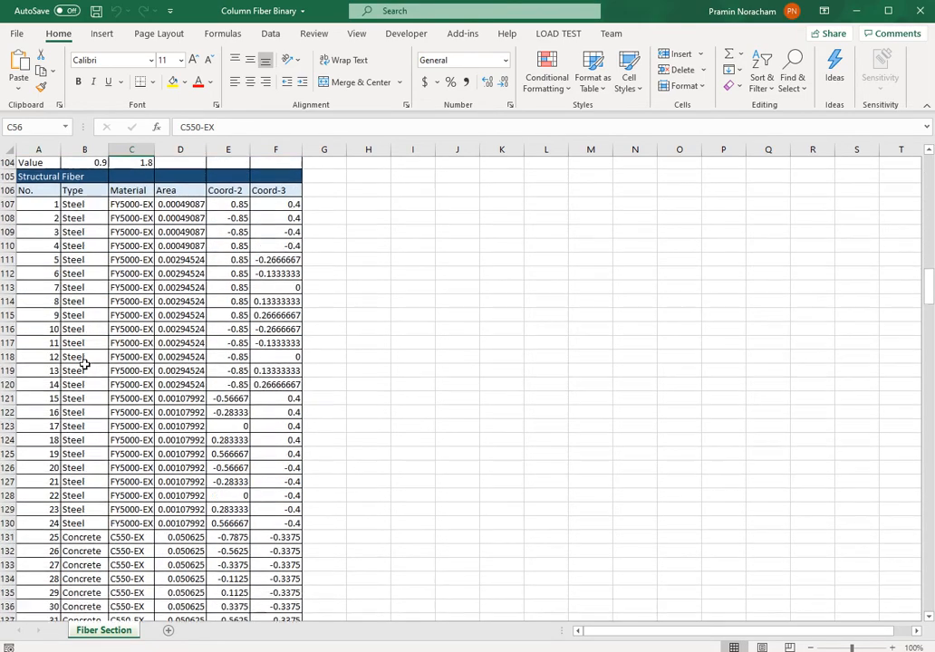
{"action": "scroll", "coordinate": [84, 363], "scroll_direction": "down", "scroll_amount": 17}
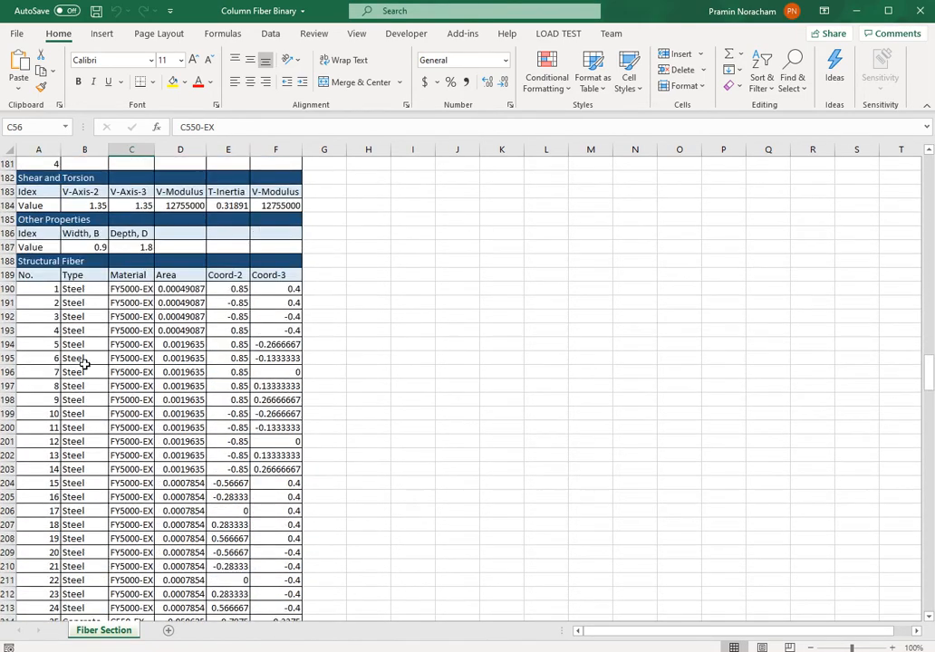
{"action": "left_click", "coordinate": [920, 11]}
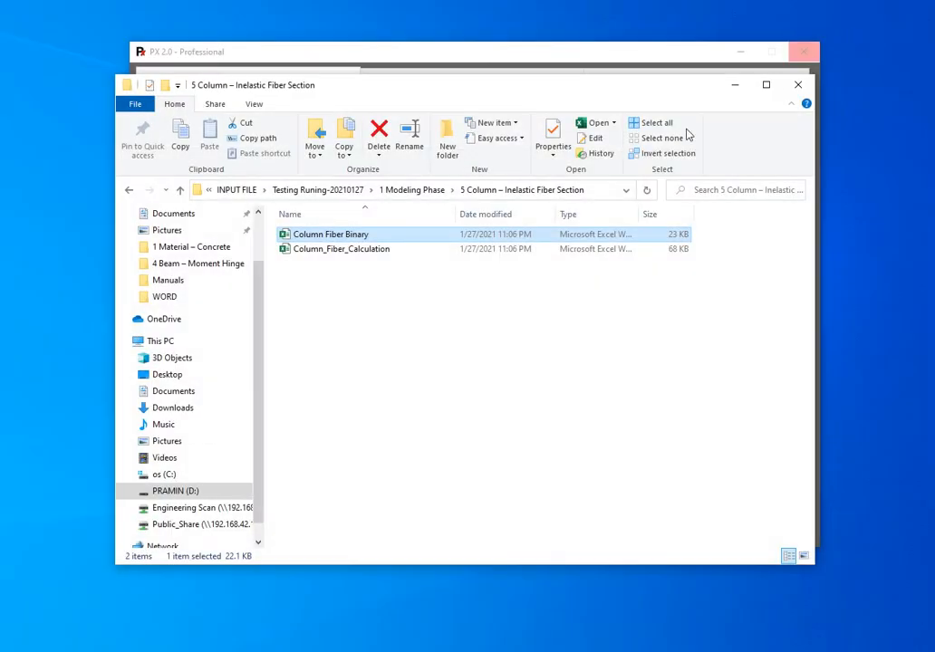
{"action": "left_click", "coordinate": [461, 343]}
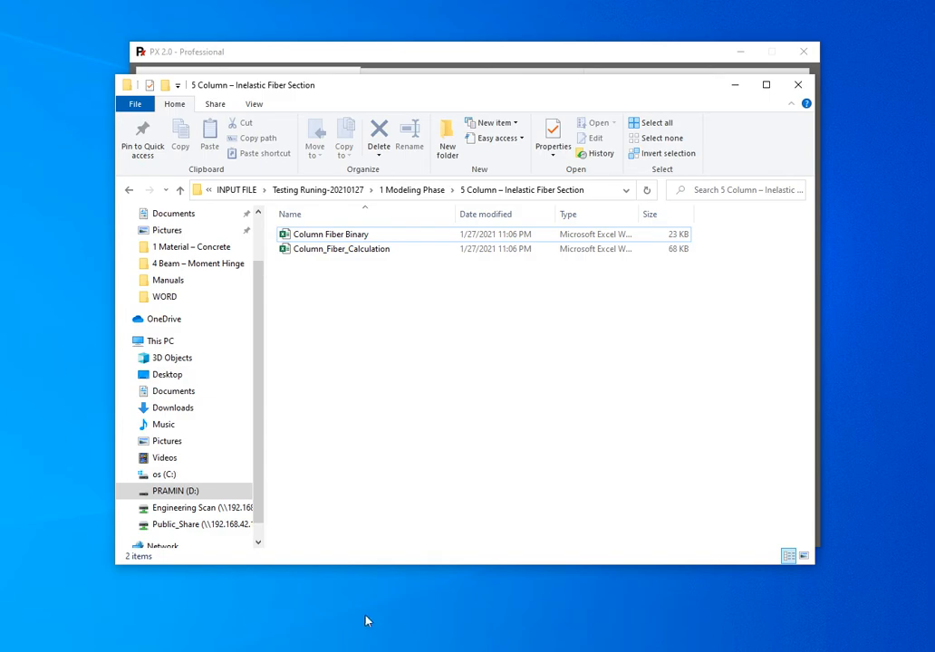
Step: Switch to the PX User Manual in Adobe Acrobat and go to section 2.26, Column – Inelastic Fiber Section – Calculation
{"action": "key", "text": "alt+Tab"}
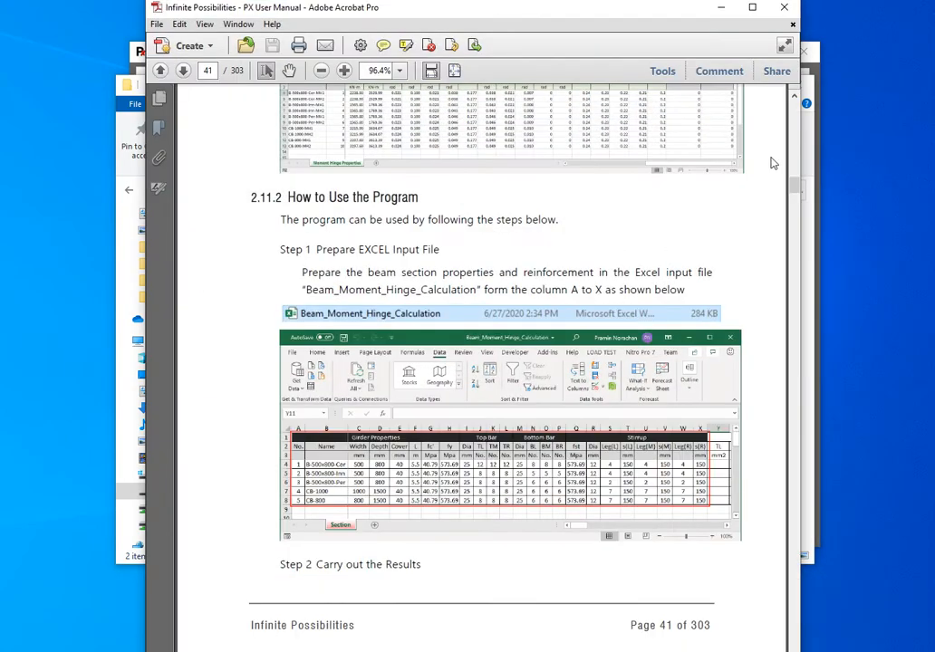
{"action": "left_click_drag", "start_coordinate": [796, 192], "coordinate": [794, 125]}
{"action": "scroll", "coordinate": [682, 332], "scroll_direction": "down", "scroll_amount": 3}
{"action": "scroll", "coordinate": [704, 226], "scroll_direction": "up", "scroll_amount": 10}
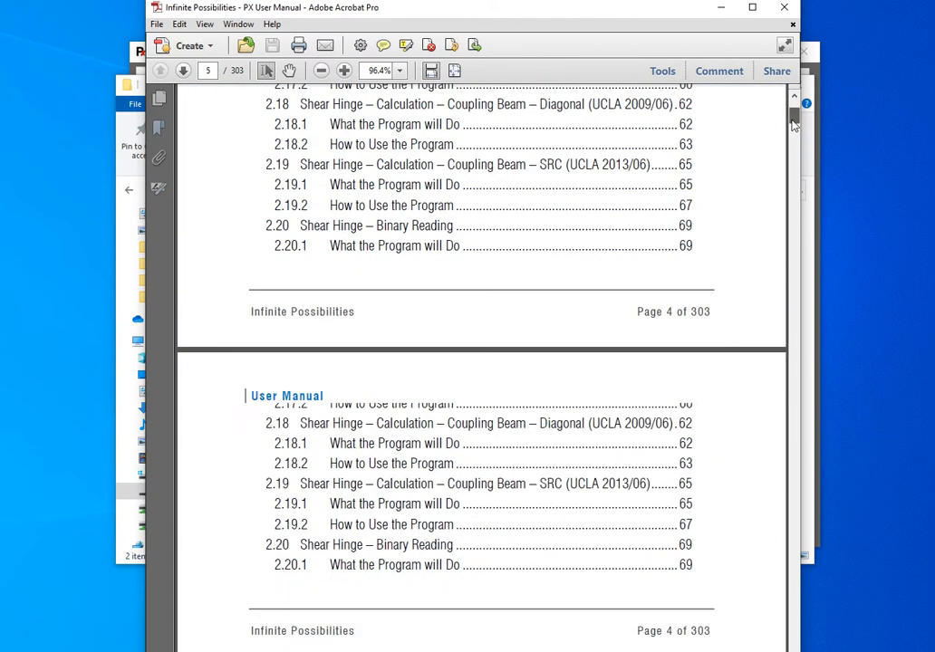
{"action": "scroll", "coordinate": [705, 226], "scroll_direction": "up", "scroll_amount": 5}
{"action": "scroll", "coordinate": [704, 227], "scroll_direction": "down", "scroll_amount": 6}
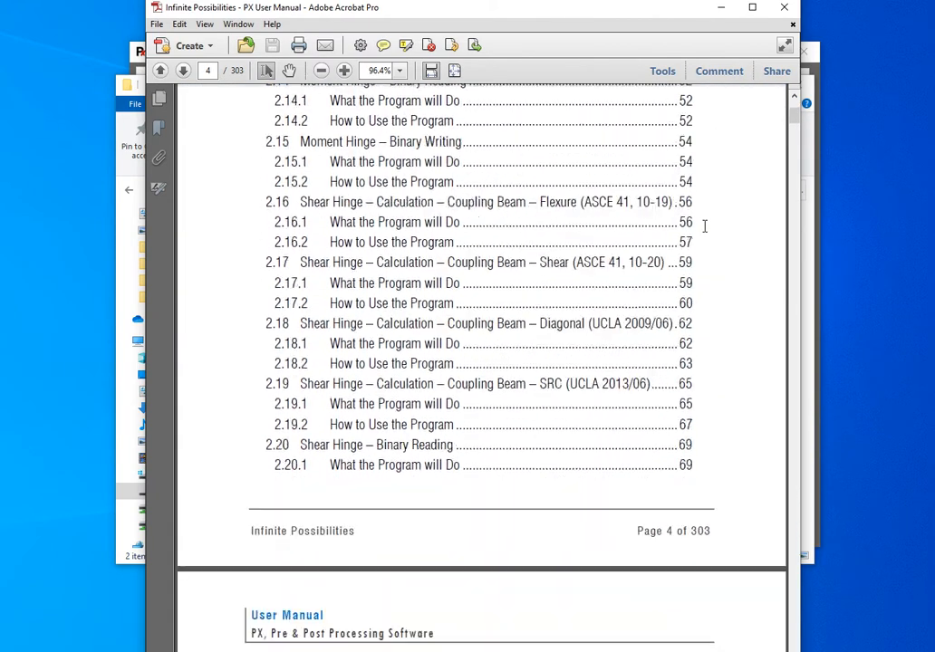
{"action": "scroll", "coordinate": [704, 226], "scroll_direction": "down", "scroll_amount": 6}
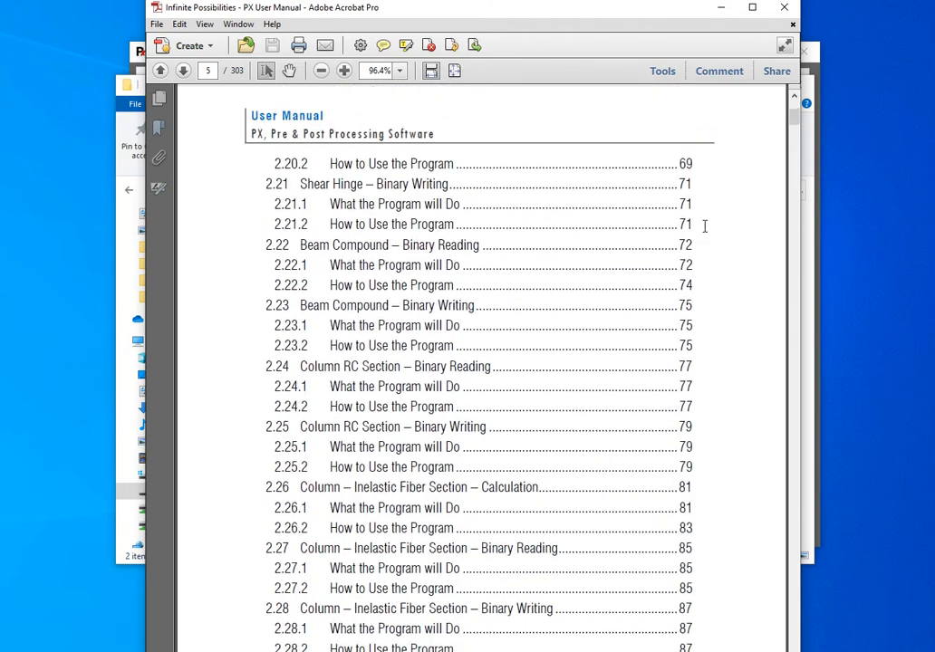
{"action": "scroll", "coordinate": [449, 361], "scroll_direction": "down", "scroll_amount": 1}
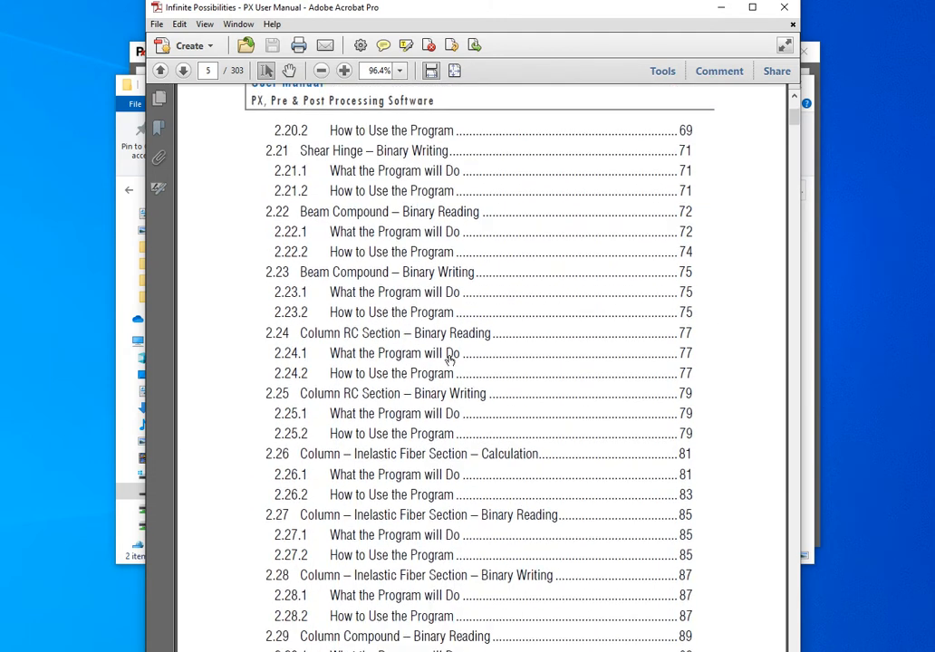
{"action": "left_click", "coordinate": [429, 460]}
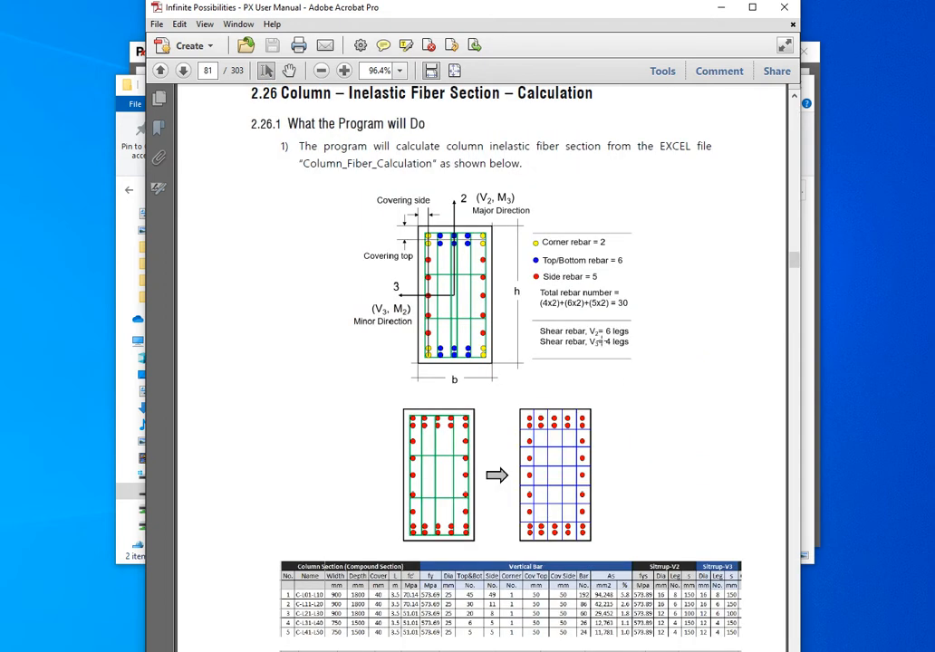
Step: Review the column fiber layout, section preparation tables and Column Fiber Binary output on manual pages 81–82, and minimize the manual
{"action": "scroll", "coordinate": [478, 186], "scroll_direction": "down", "scroll_amount": 2}
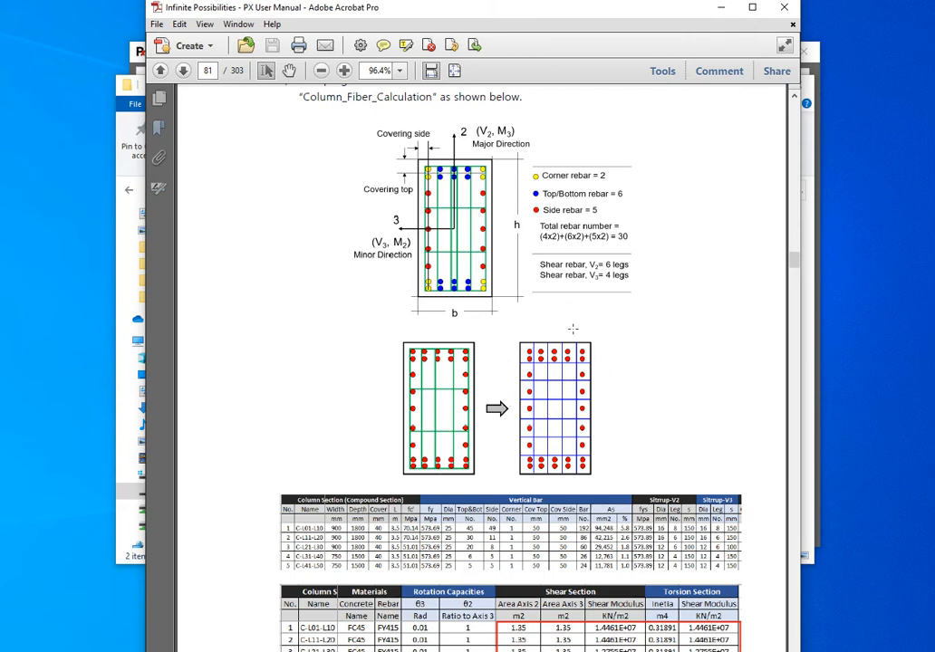
{"action": "scroll", "coordinate": [548, 427], "scroll_direction": "down", "scroll_amount": 16}
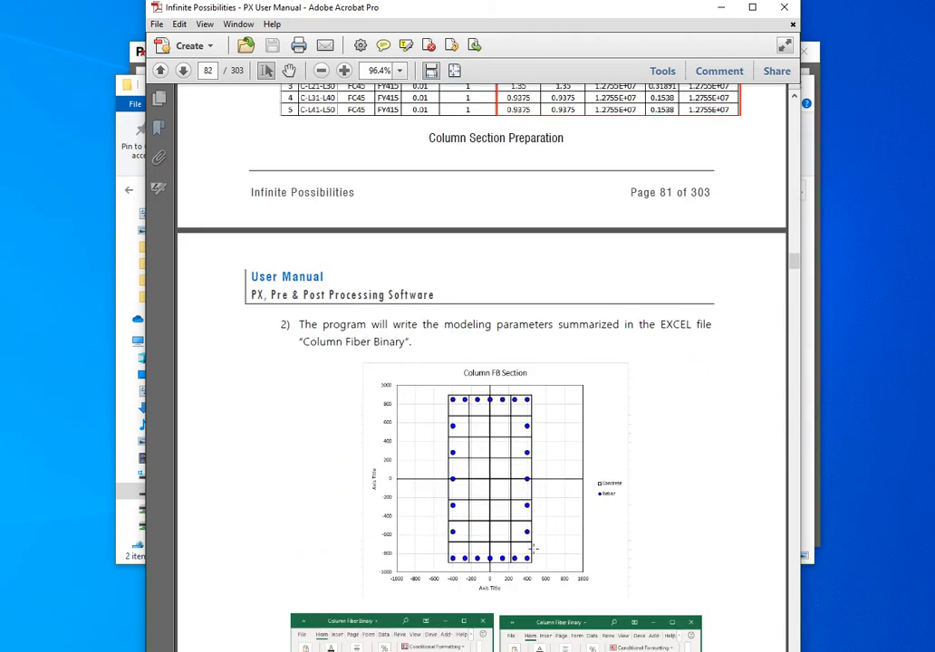
{"action": "scroll", "coordinate": [536, 525], "scroll_direction": "down", "scroll_amount": 8}
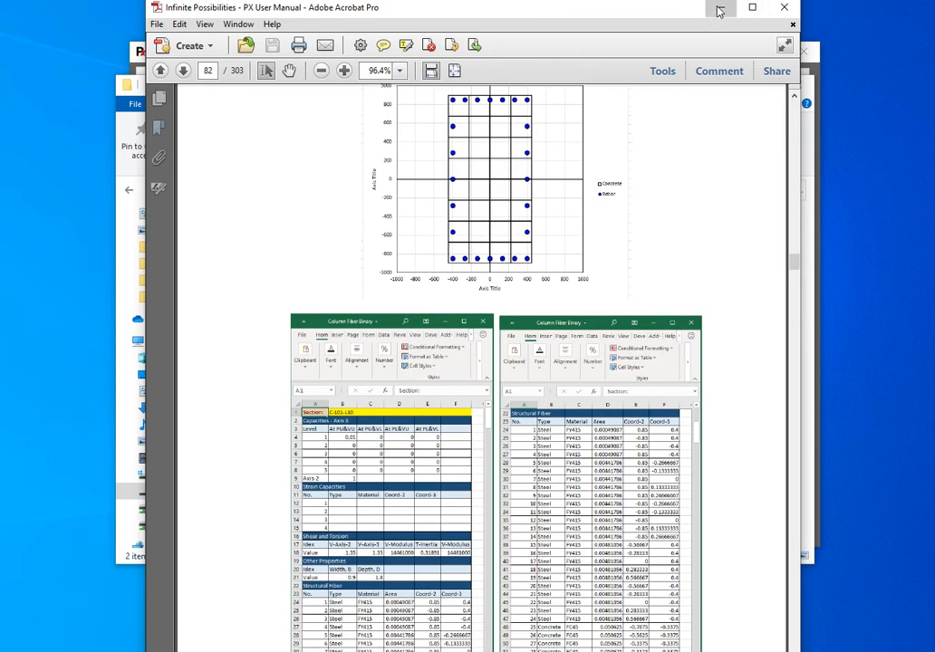
{"action": "left_click", "coordinate": [720, 11]}
Step: In PX, replace the column Inelastic Fiber Section - Calculation option with Binary Writing, run it and dismiss the completion dialog
{"action": "left_click", "coordinate": [442, 54]}
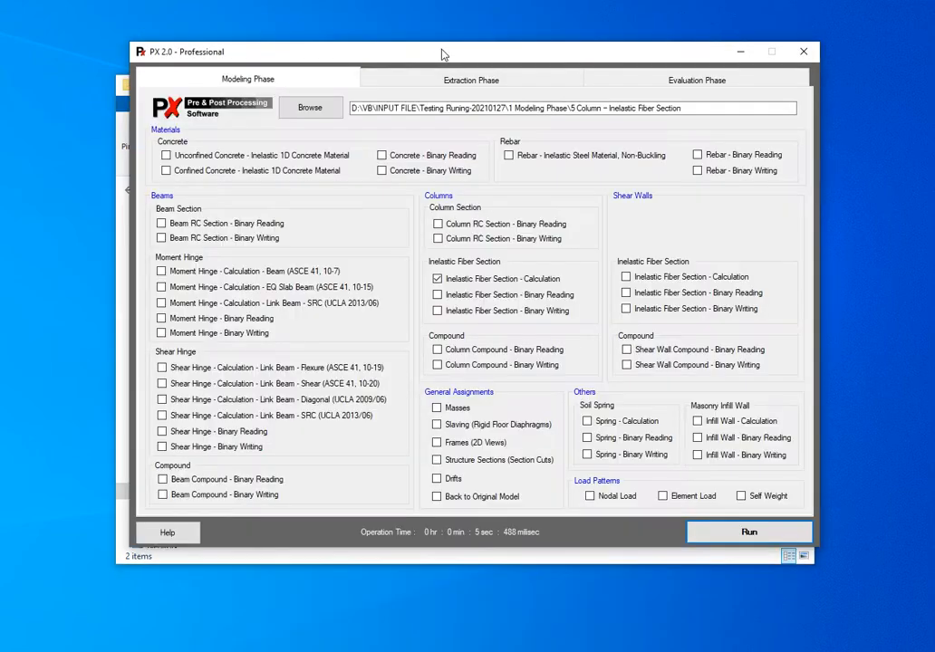
{"action": "left_click", "coordinate": [456, 281]}
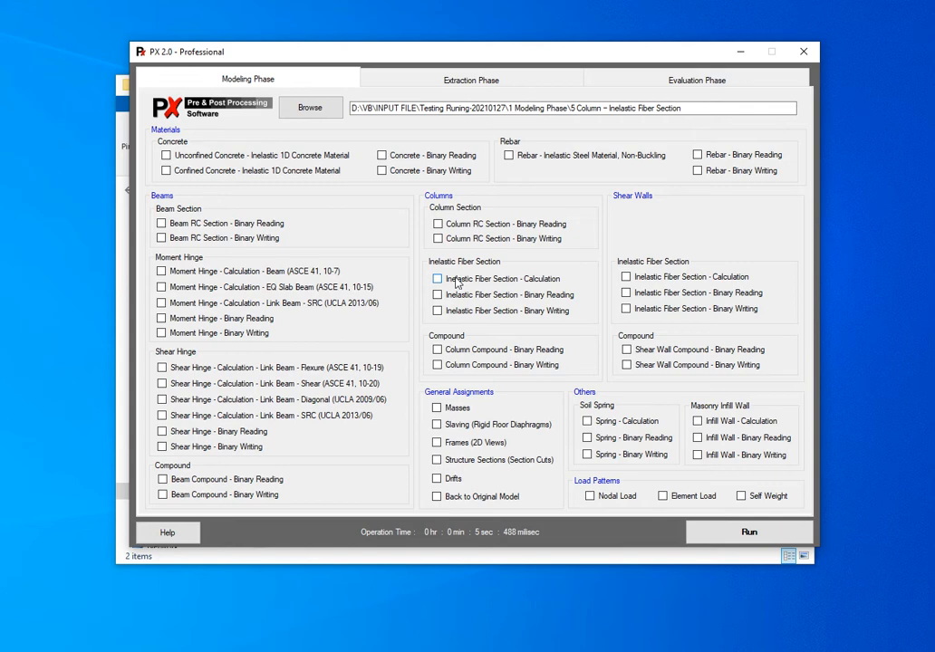
{"action": "left_click", "coordinate": [448, 311]}
{"action": "left_click", "coordinate": [736, 536]}
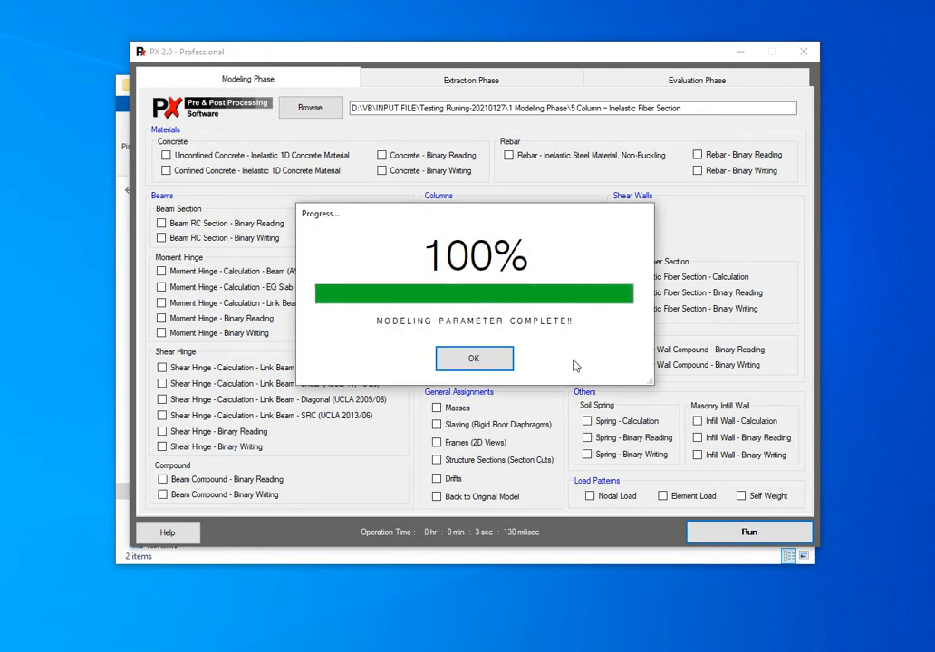
{"action": "left_click", "coordinate": [478, 359]}
Step: Open the generated CL-FB.PF3CMP in Notepad++ to inspect its contents, close both open files and minimize the editor
{"action": "left_click", "coordinate": [433, 561]}
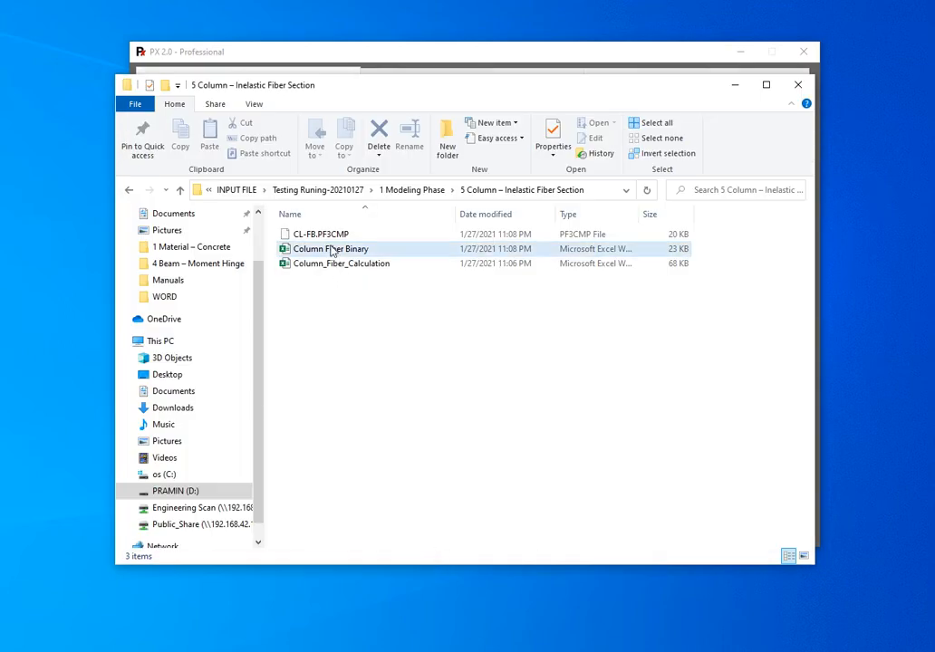
{"action": "left_click", "coordinate": [324, 234]}
{"action": "right_click", "coordinate": [325, 234]}
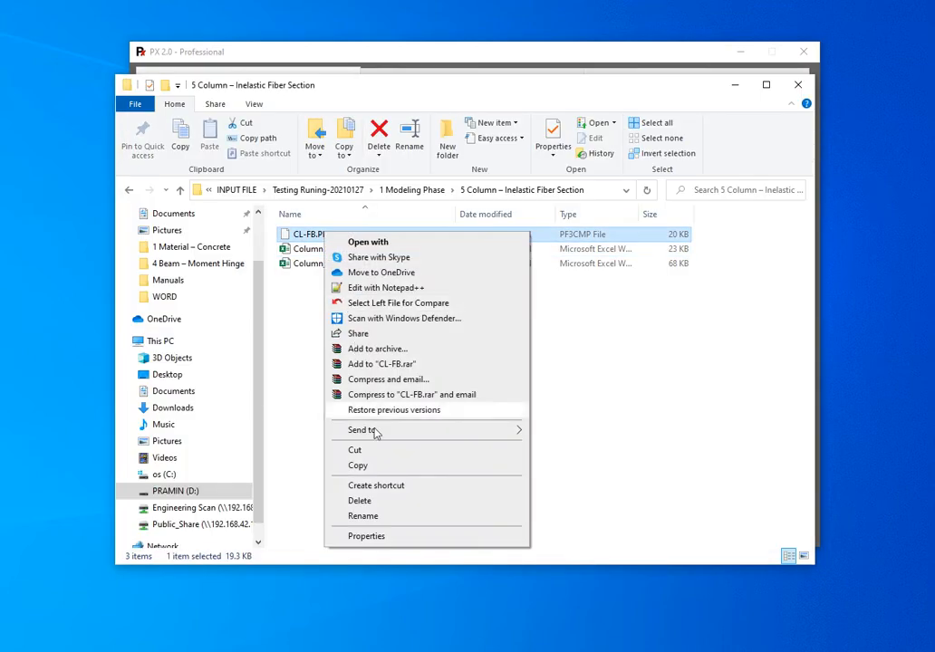
{"action": "left_click", "coordinate": [373, 294]}
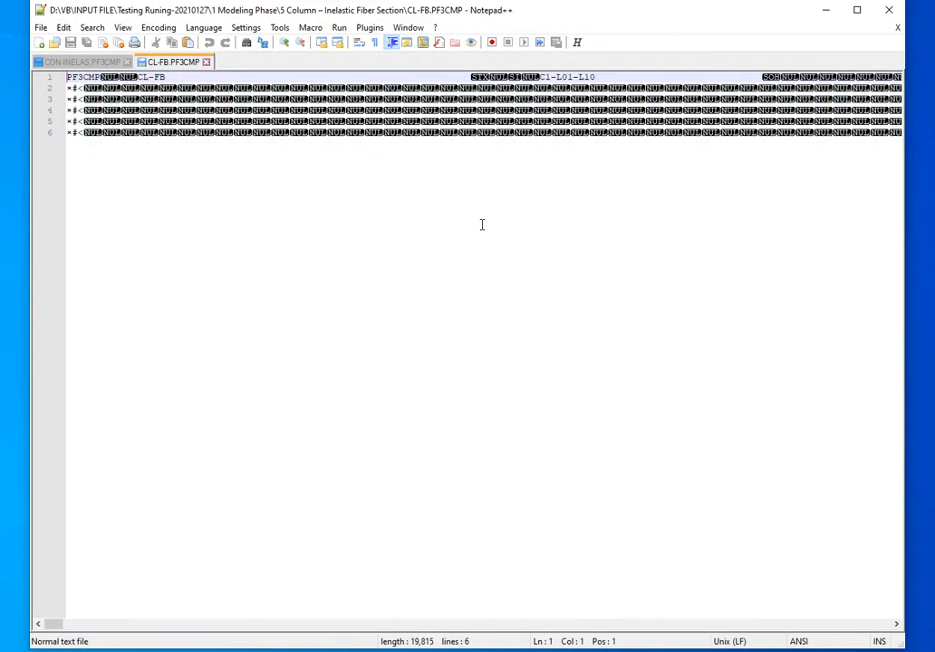
{"action": "left_click", "coordinate": [207, 62]}
{"action": "left_click", "coordinate": [124, 62]}
{"action": "left_click", "coordinate": [828, 12]}
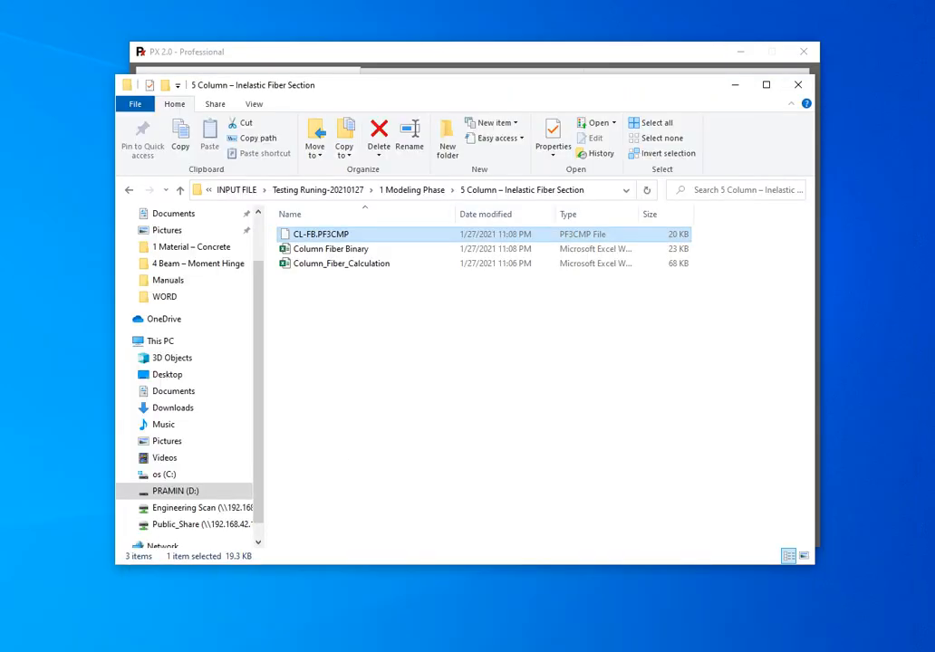
Step: Switch to PERFORM-3D and show the cross sections of type Column, Inelastic Fiber Section
{"action": "left_click", "coordinate": [136, 630]}
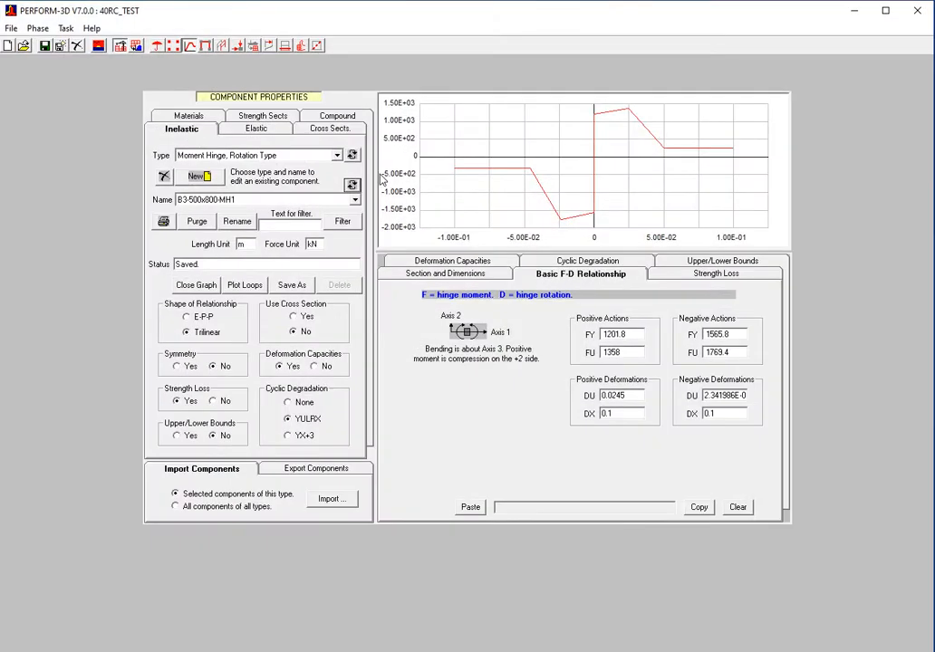
{"action": "left_click", "coordinate": [337, 129]}
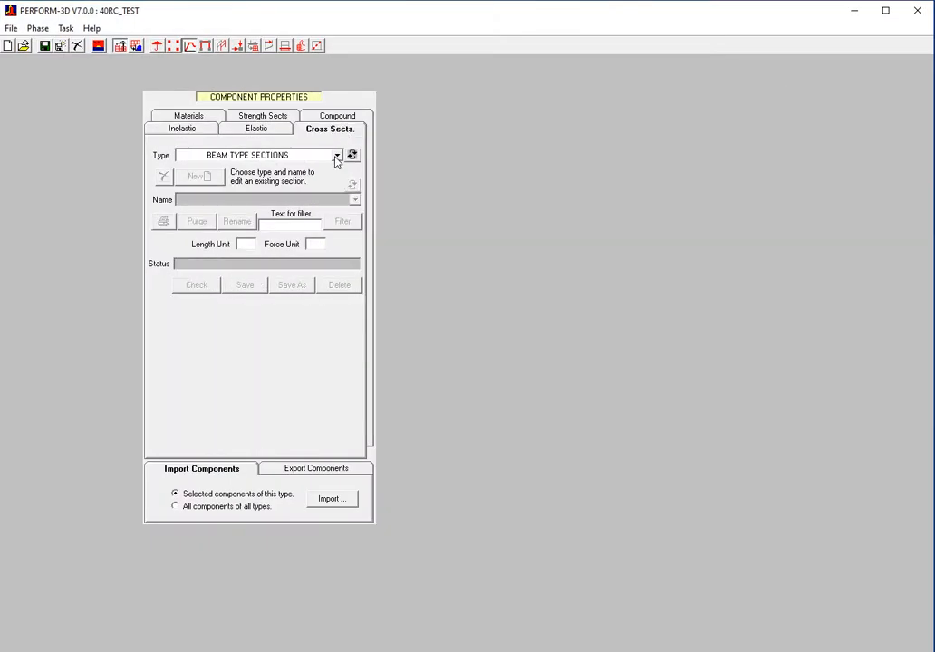
{"action": "left_click", "coordinate": [336, 157]}
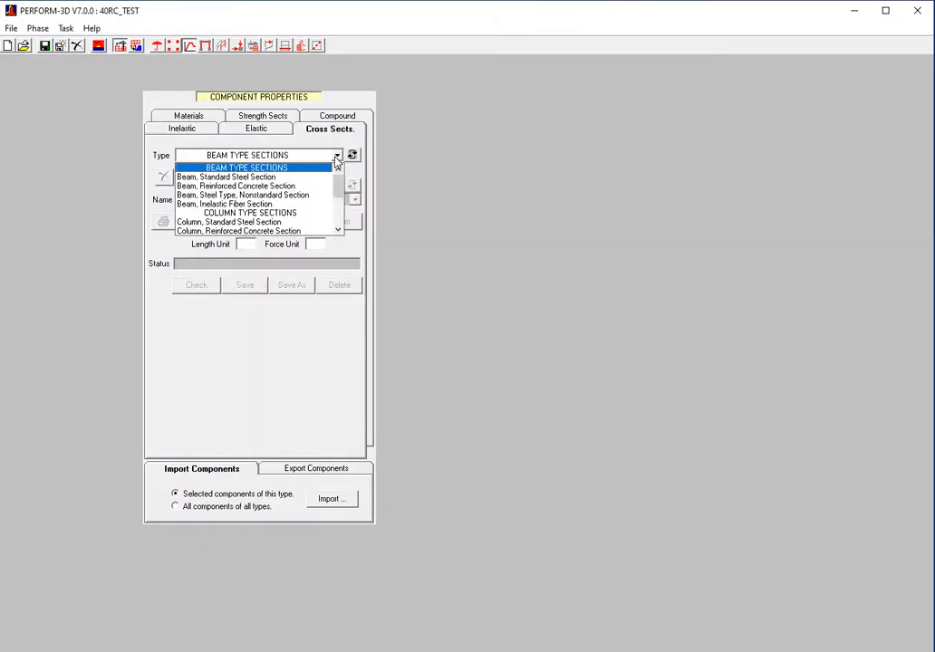
{"action": "left_click", "coordinate": [336, 232]}
{"action": "left_click", "coordinate": [337, 232]}
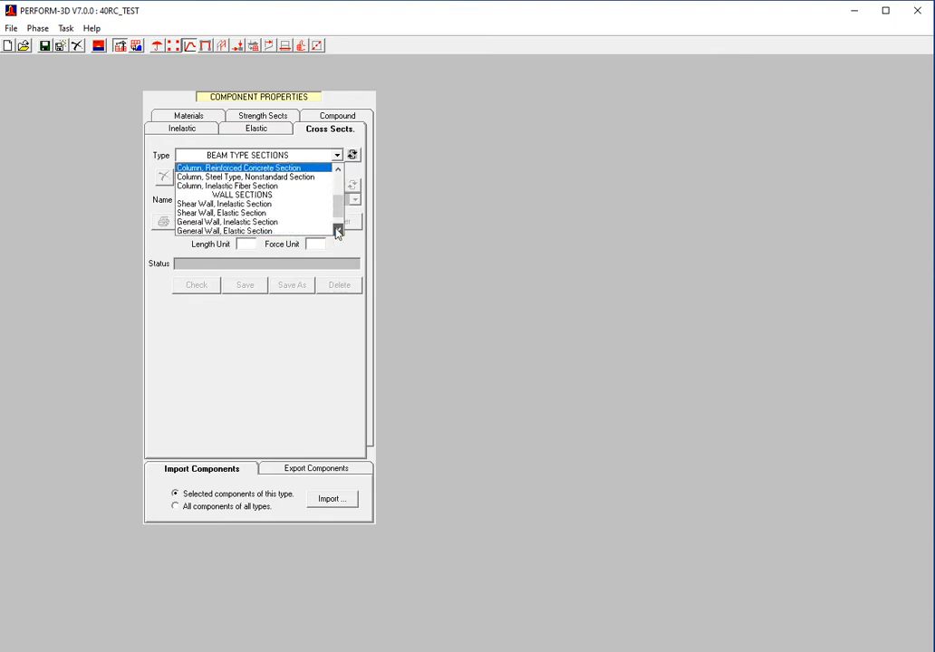
{"action": "left_click", "coordinate": [299, 187]}
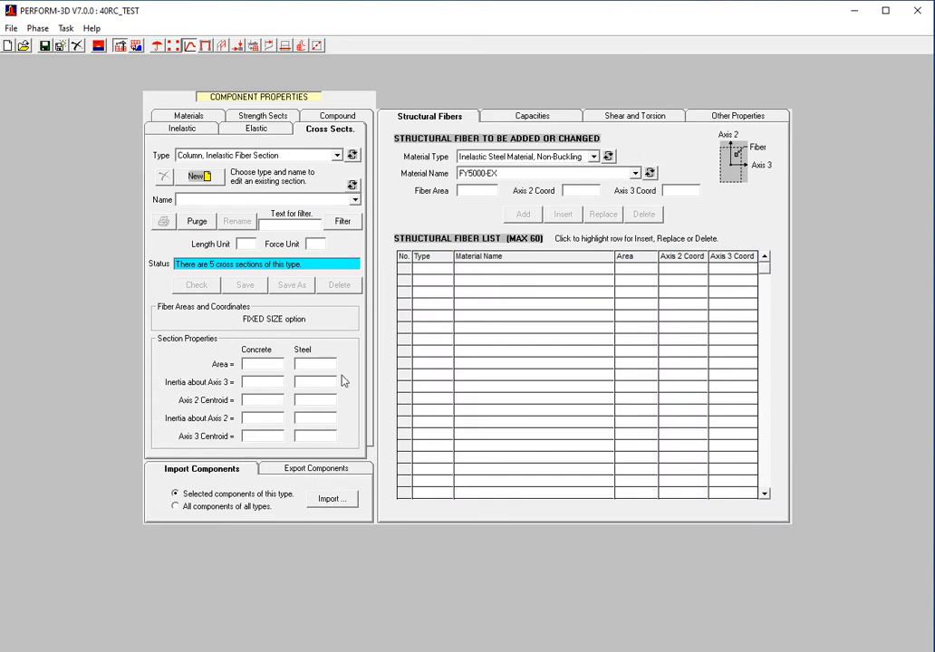
Step: Look up the existing column fiber sections C-L01-L10-NL and C-L41-L50-NL and examine their structural fibers
{"action": "left_click", "coordinate": [354, 199]}
{"action": "left_click", "coordinate": [295, 218]}
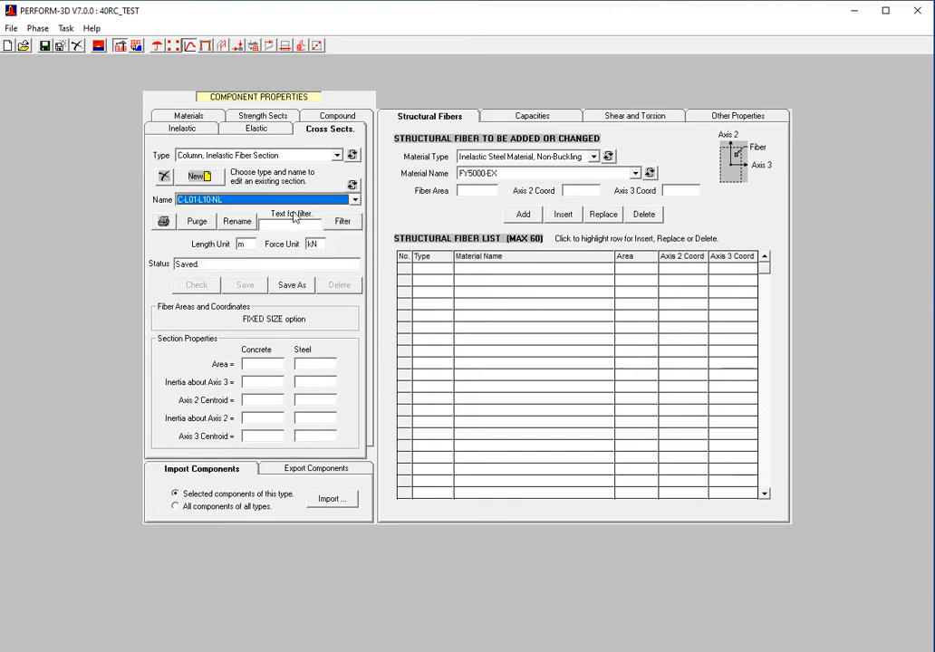
{"action": "left_click", "coordinate": [353, 156]}
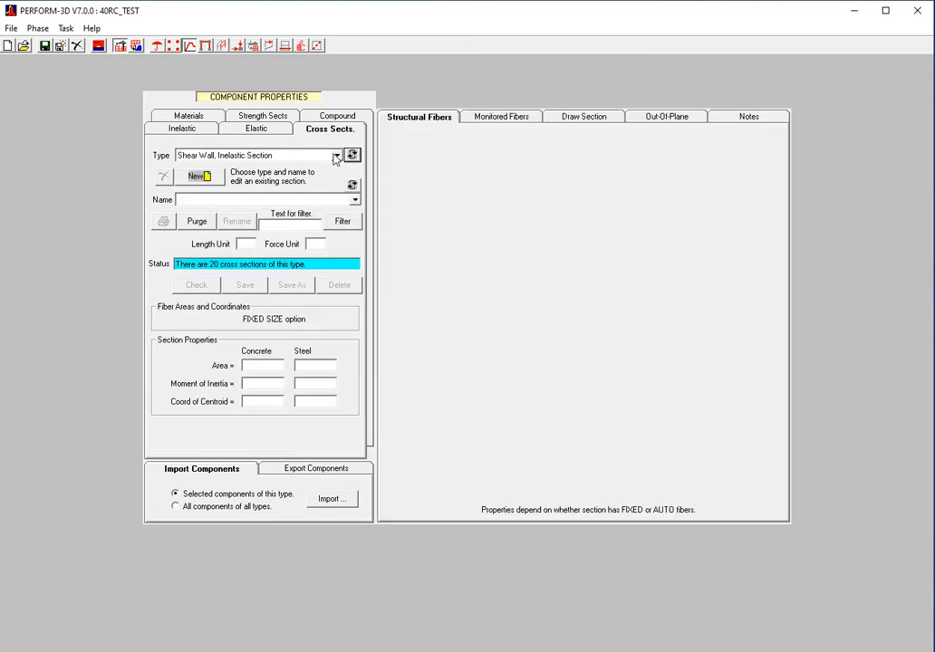
{"action": "left_click", "coordinate": [335, 157]}
{"action": "left_click", "coordinate": [340, 172]}
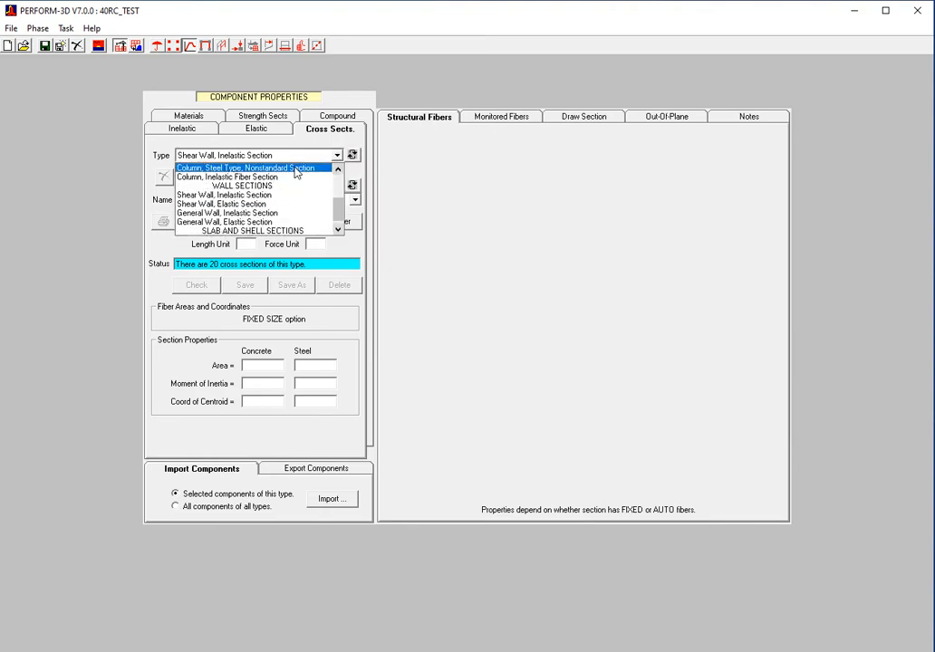
{"action": "left_click", "coordinate": [298, 178]}
{"action": "left_click", "coordinate": [355, 200]}
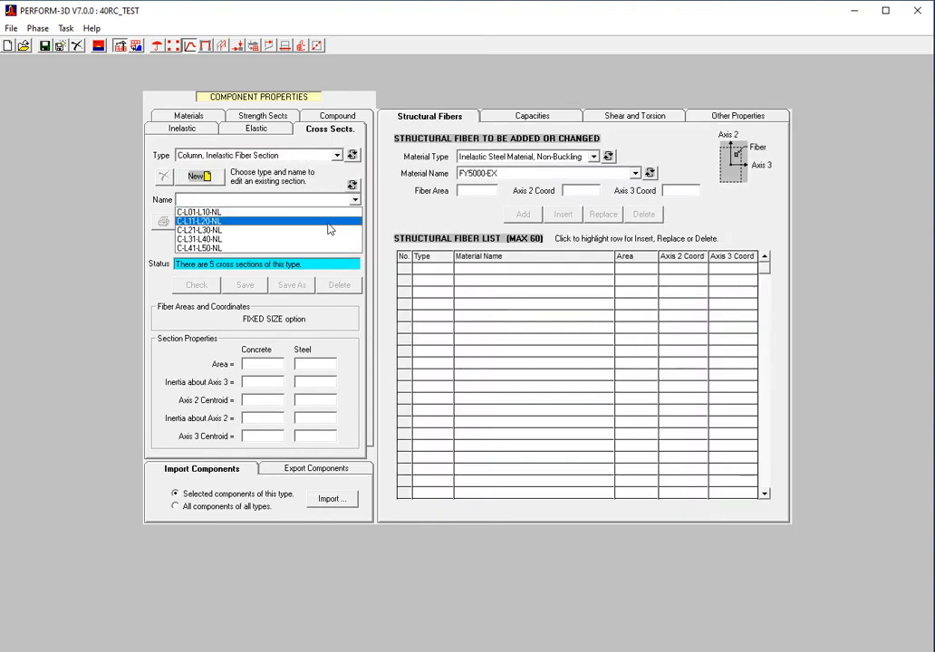
{"action": "left_click", "coordinate": [321, 253]}
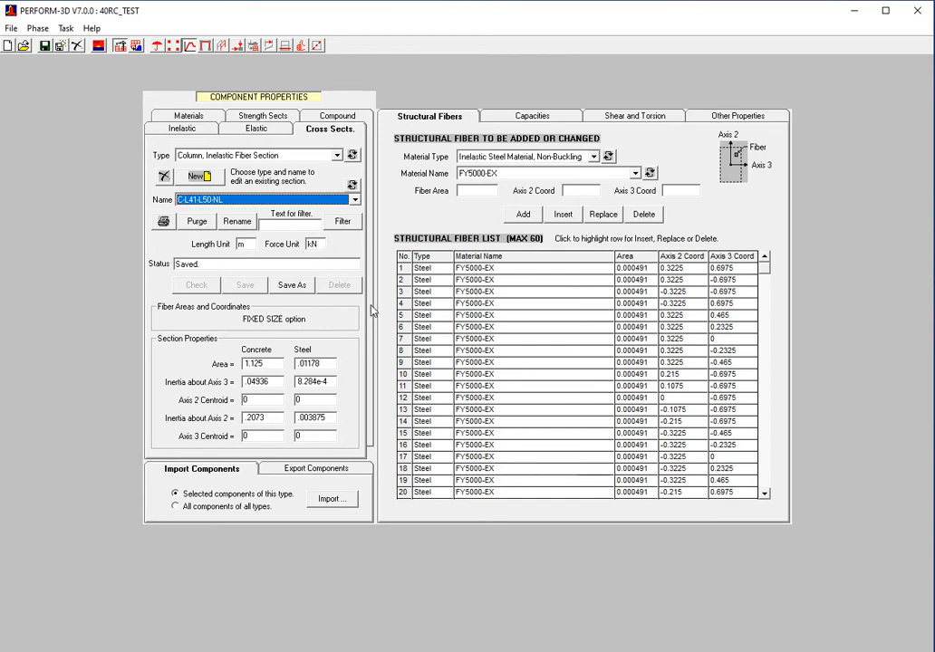
Step: Start a component import with the user-defined folder d:\VB\INPUT FILE\Testing Runing-20210127\1 Modeling Phase\5 Column – Inelastic Fiber Section
{"action": "left_click", "coordinate": [333, 500]}
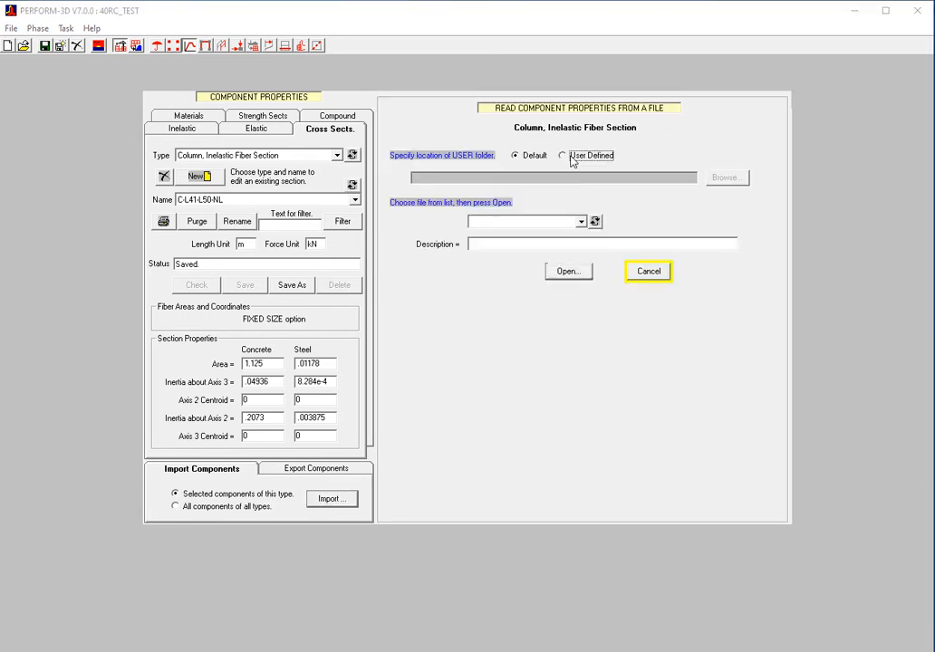
{"action": "left_click", "coordinate": [573, 156]}
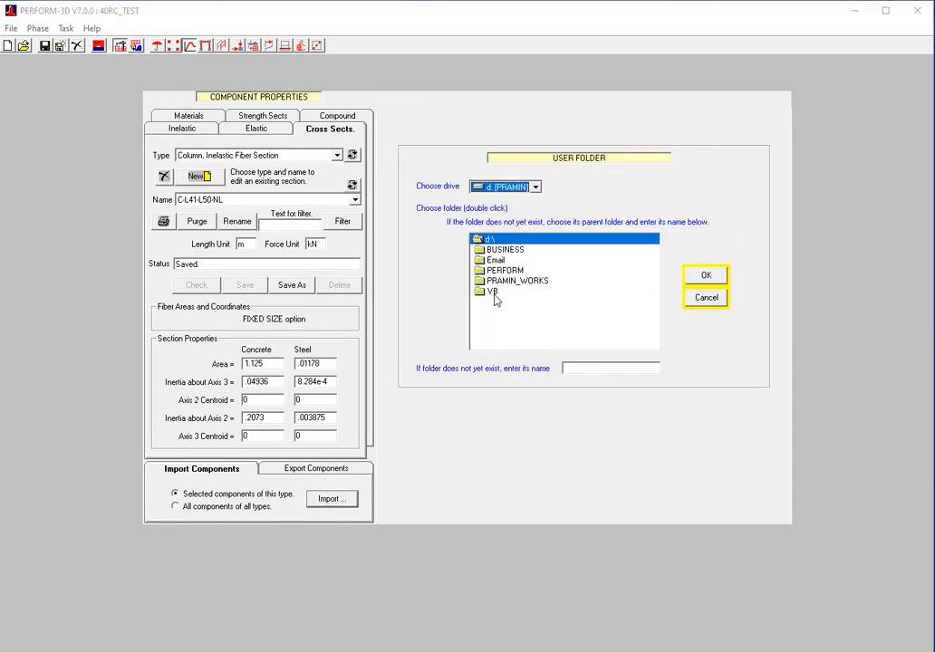
{"action": "double_click", "coordinate": [493, 290]}
{"action": "double_click", "coordinate": [527, 317]}
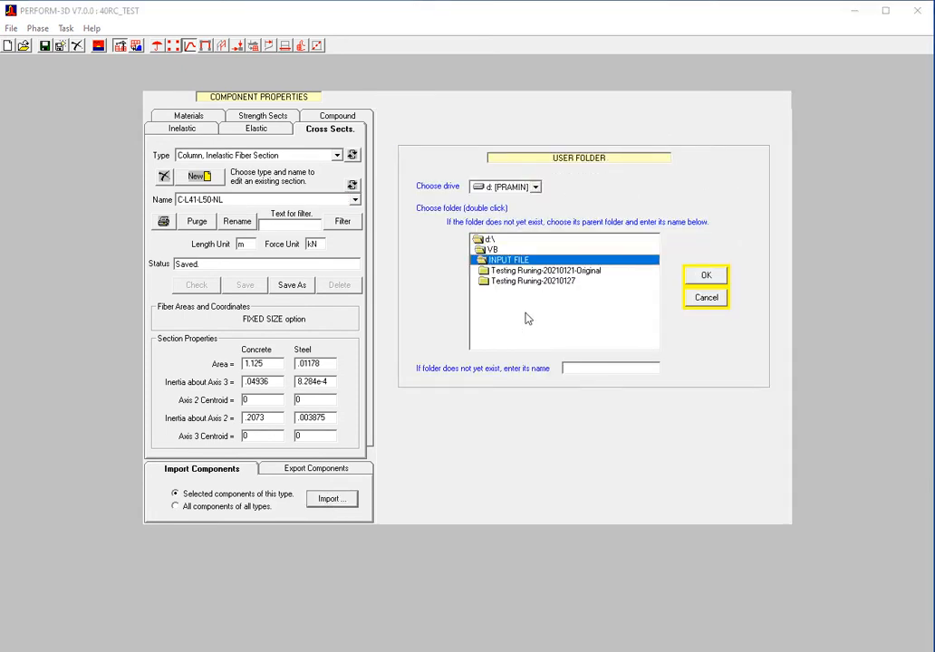
{"action": "double_click", "coordinate": [559, 286]}
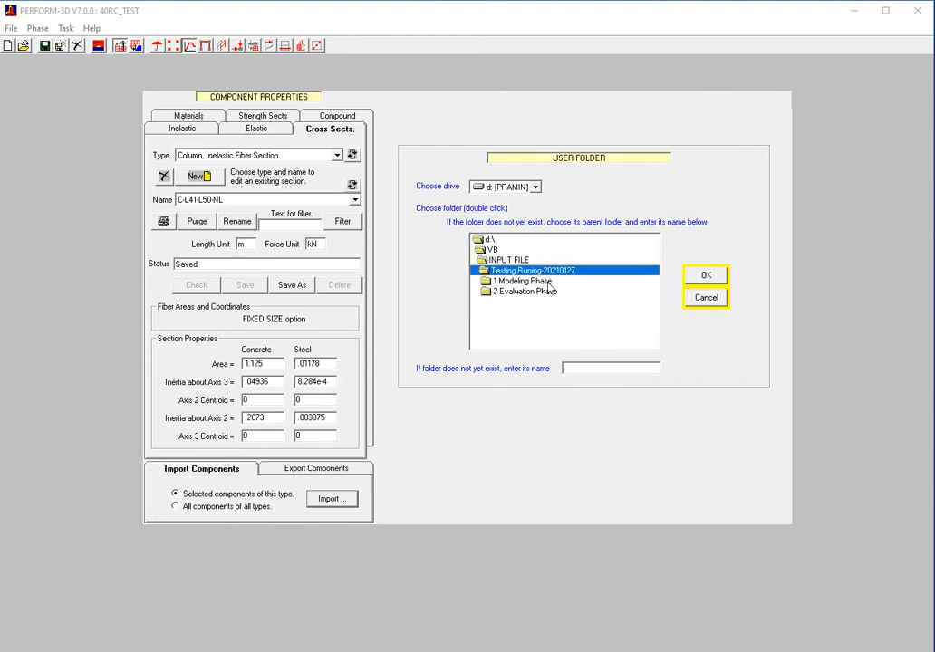
{"action": "double_click", "coordinate": [552, 281]}
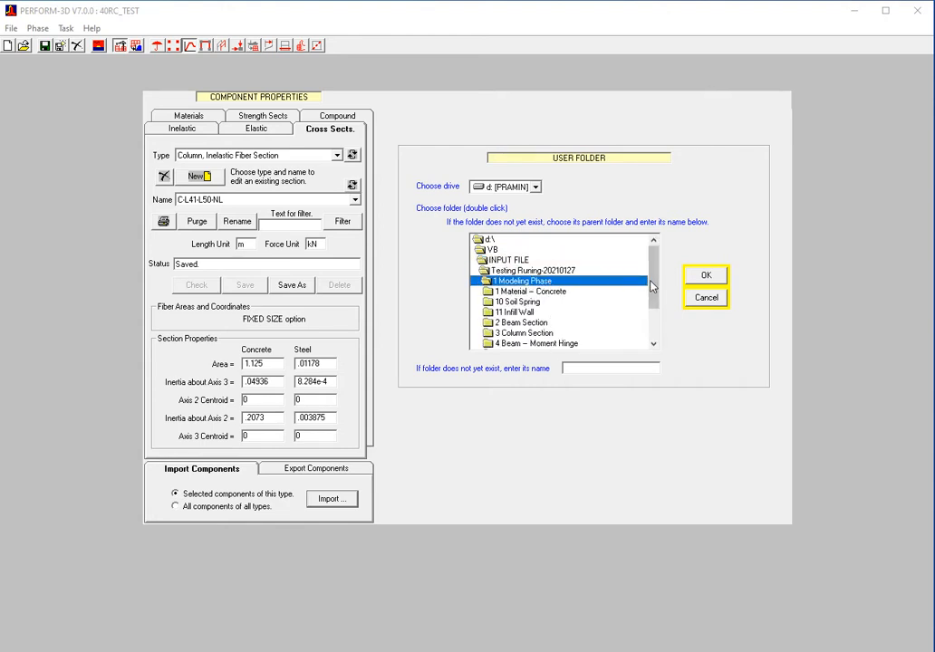
{"action": "scroll", "coordinate": [651, 304], "scroll_direction": "down", "scroll_amount": 2}
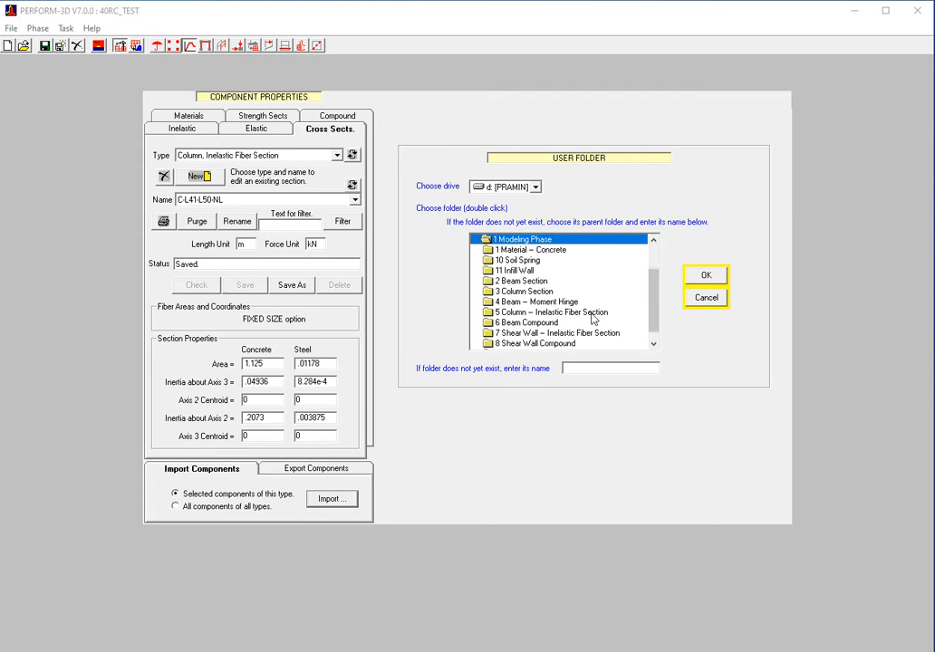
{"action": "double_click", "coordinate": [592, 313]}
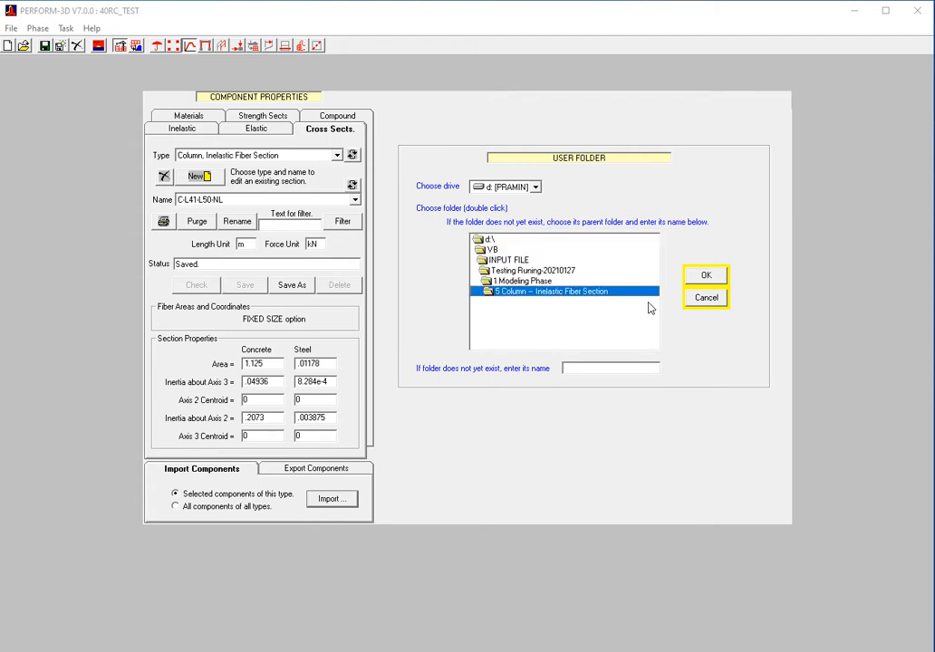
{"action": "left_click", "coordinate": [703, 276]}
Step: Open CL-FB.PF3CMP and import all its column fiber sections, C1-L01-L10 through C5-L41-L50
{"action": "left_click", "coordinate": [581, 223]}
{"action": "left_click", "coordinate": [557, 237]}
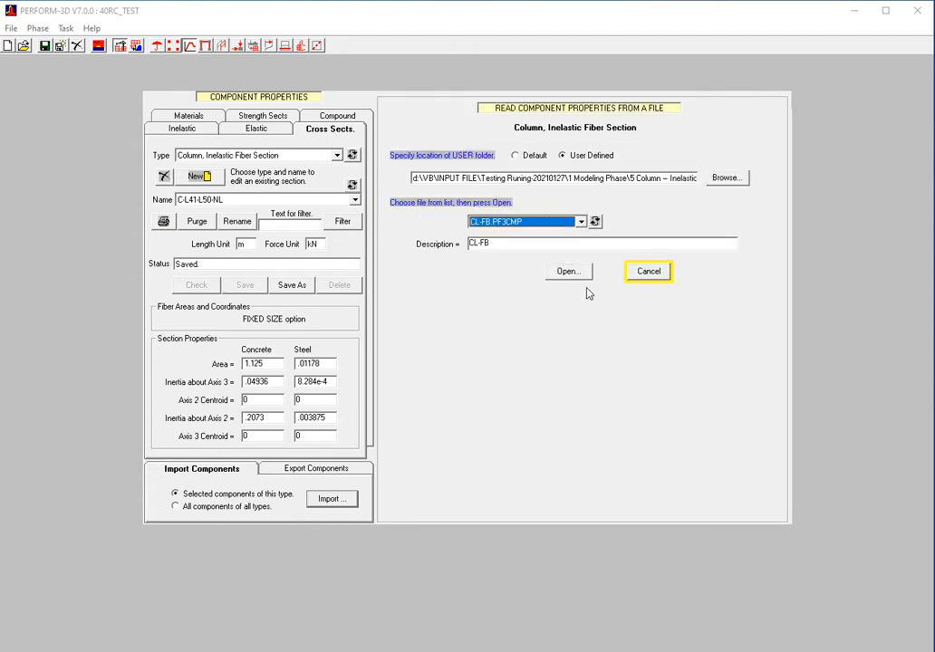
{"action": "left_click", "coordinate": [568, 272]}
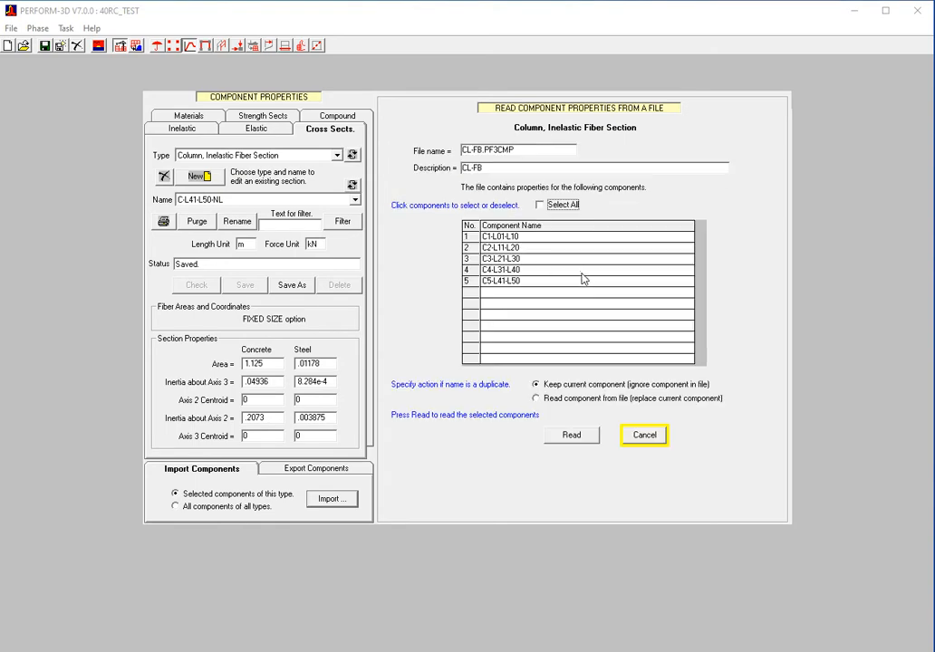
{"action": "left_click", "coordinate": [541, 205]}
{"action": "left_click", "coordinate": [565, 436]}
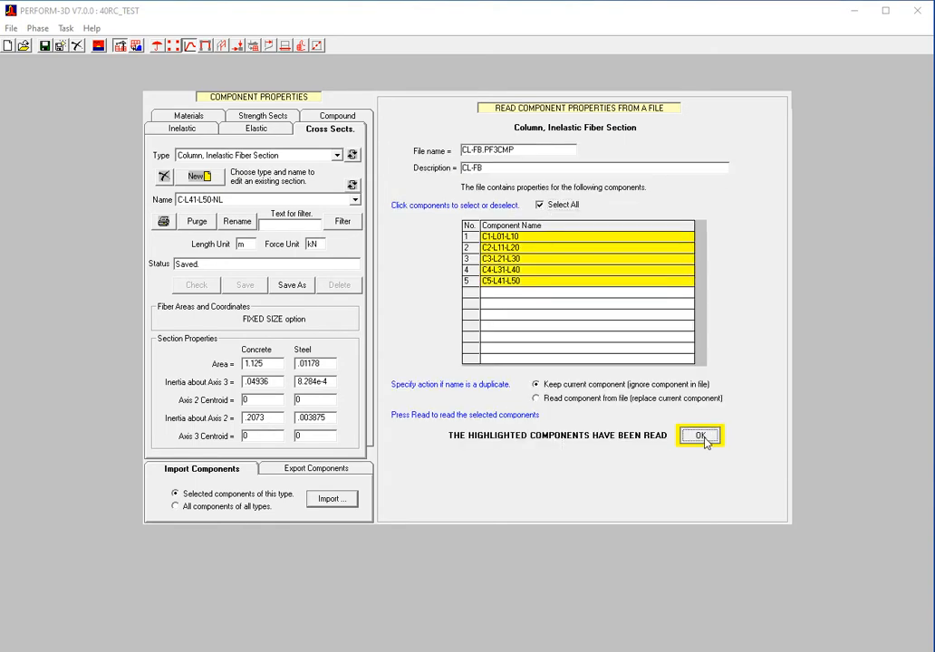
{"action": "left_click", "coordinate": [701, 435]}
Step: Examine the imported section C1-L01-L10: its structural fibers, rotation capacities, shear and torsion, and other properties
{"action": "left_click", "coordinate": [354, 200]}
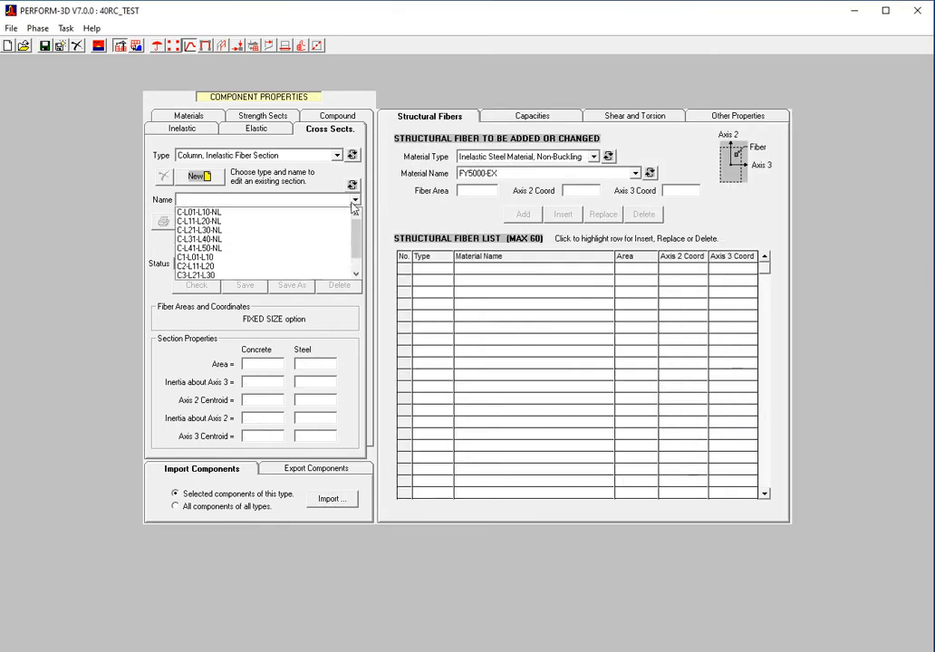
{"action": "left_click", "coordinate": [305, 259]}
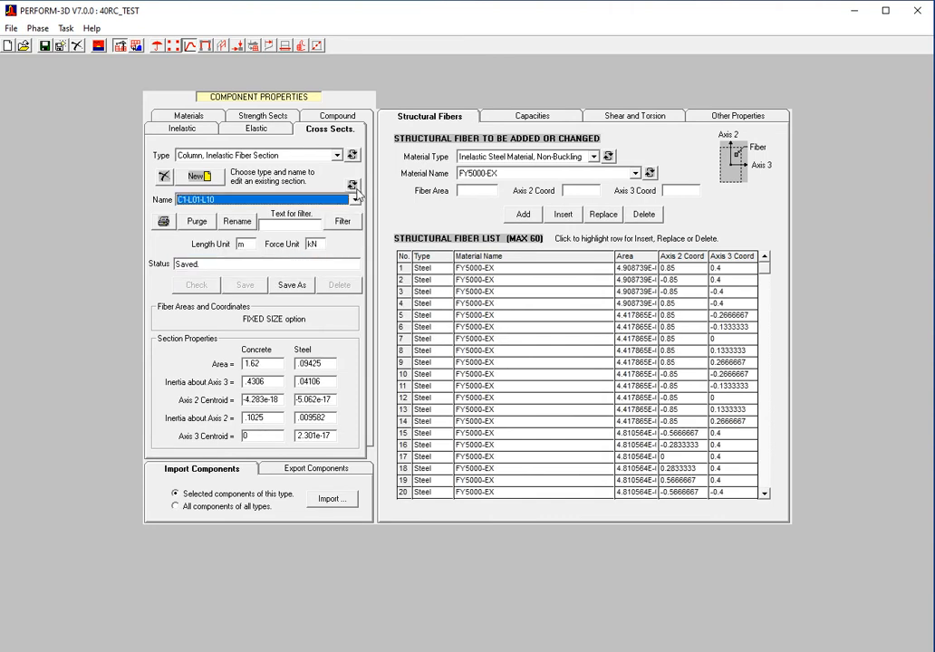
{"action": "left_click", "coordinate": [355, 200]}
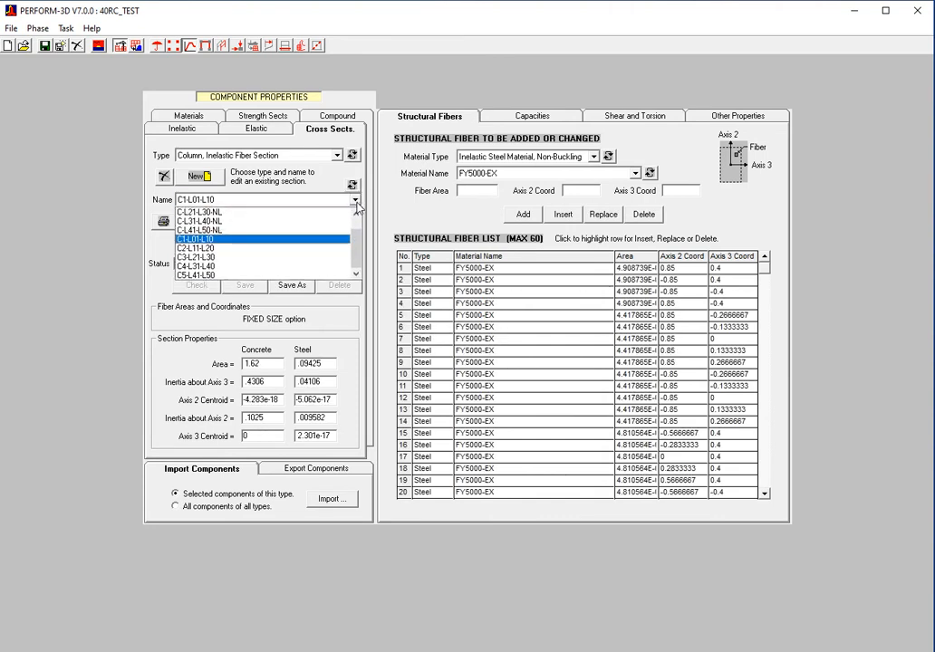
{"action": "left_click", "coordinate": [356, 202]}
{"action": "left_click", "coordinate": [542, 120]}
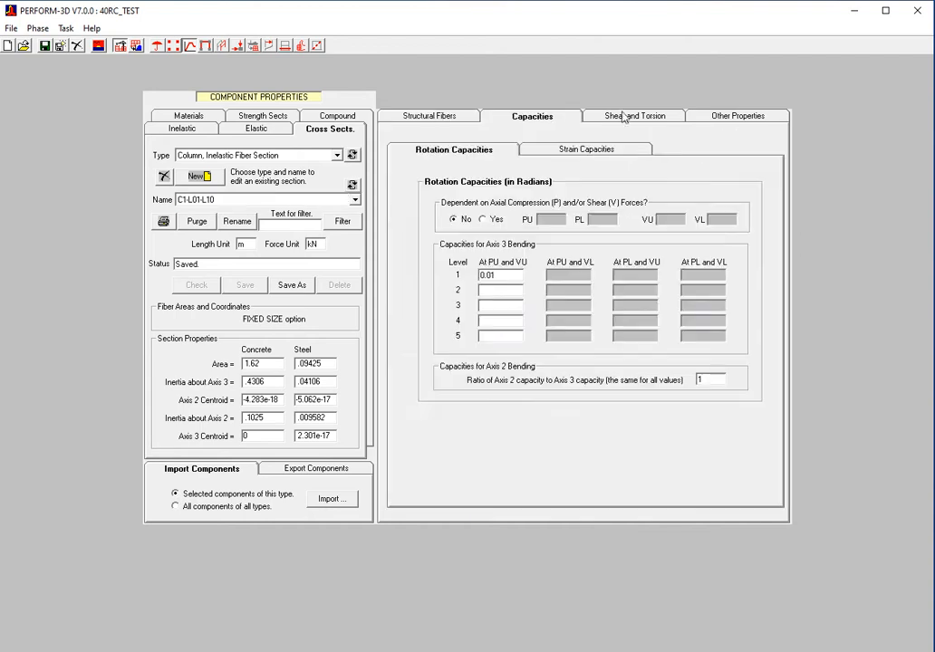
{"action": "left_click", "coordinate": [620, 117]}
{"action": "left_click", "coordinate": [705, 117]}
{"action": "left_click", "coordinate": [436, 122]}
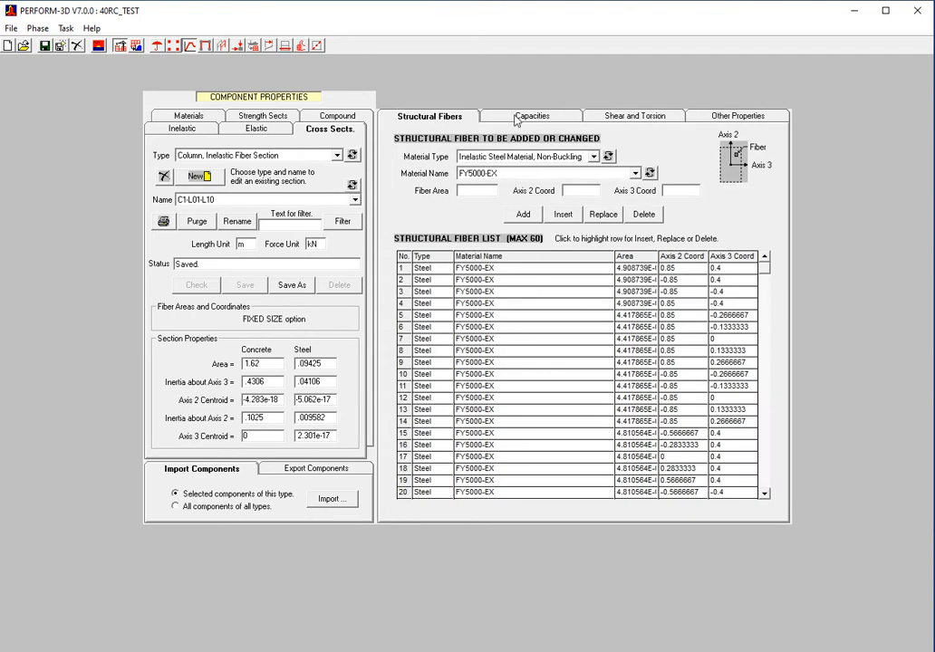
Step: Check the capacities, shear and torsion, and other properties of section C1-L01-L10 again, returning to its structural fibers
{"action": "left_click", "coordinate": [536, 118]}
{"action": "left_click", "coordinate": [638, 118]}
{"action": "left_click", "coordinate": [741, 118]}
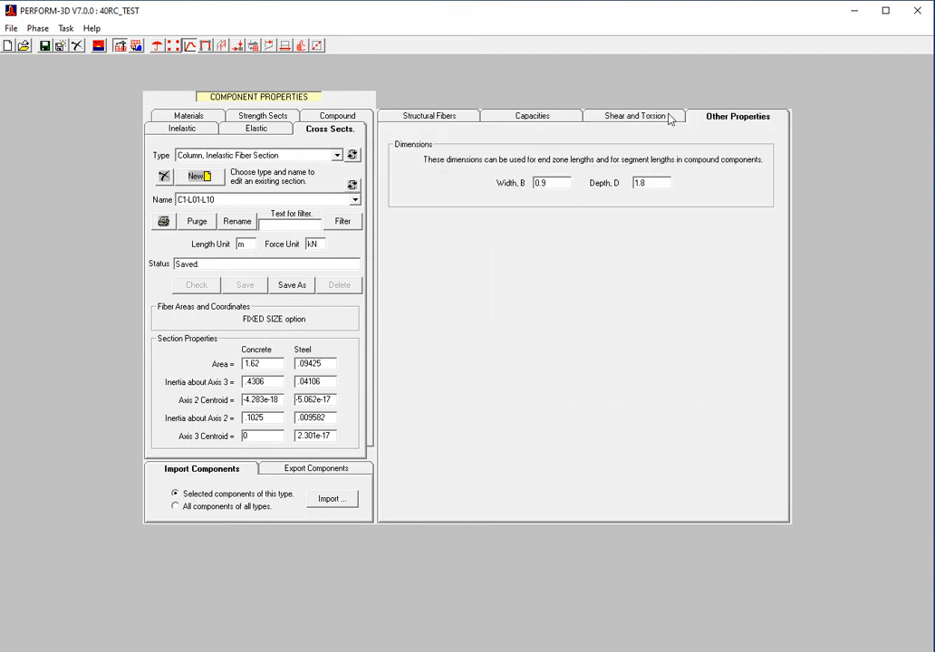
{"action": "left_click", "coordinate": [665, 117]}
{"action": "left_click", "coordinate": [544, 120]}
{"action": "left_click", "coordinate": [439, 122]}
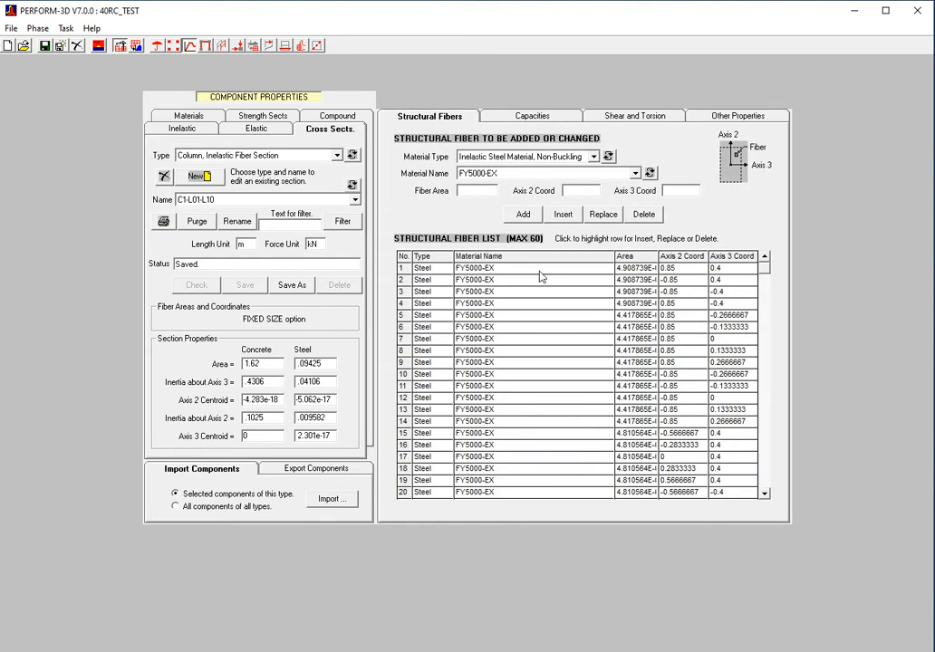
Step: Look through the steel fiber rows of C1-L01-L10, comparing their material, area and axis coordinates
{"action": "left_click", "coordinate": [540, 269]}
{"action": "left_click", "coordinate": [543, 281]}
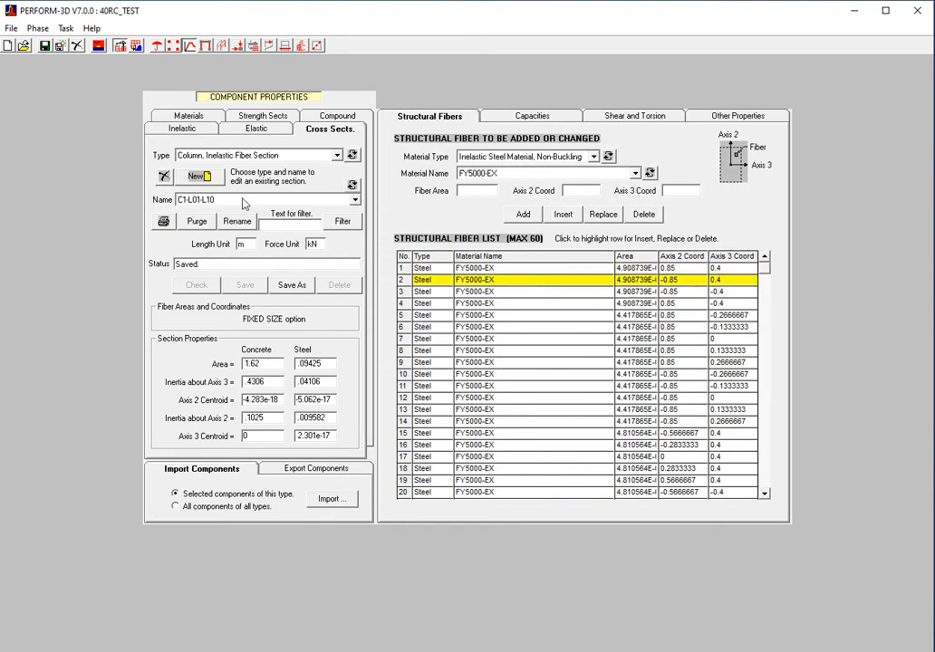
{"action": "left_click", "coordinate": [534, 271]}
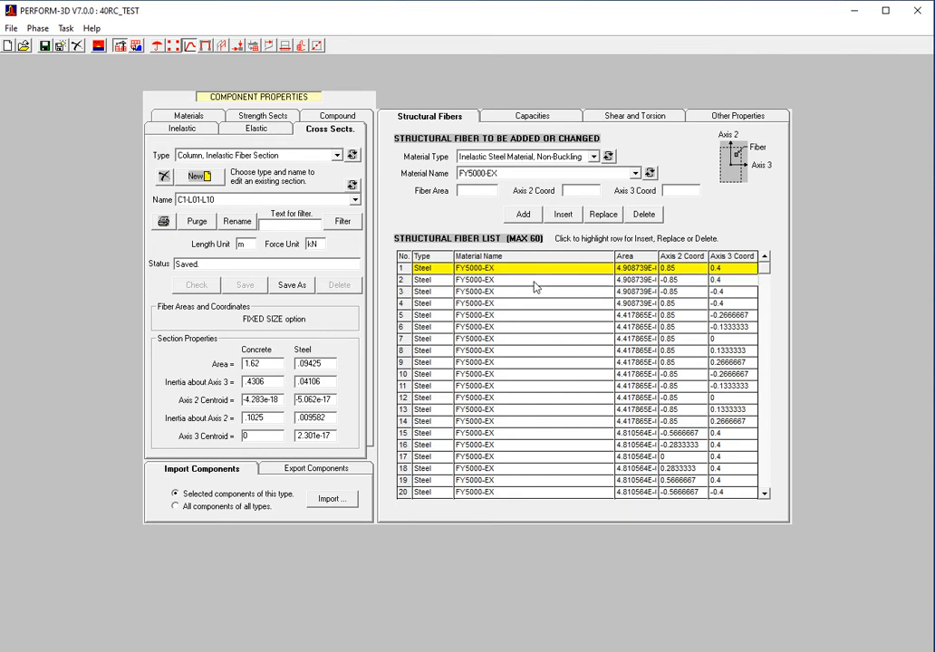
{"action": "left_click", "coordinate": [537, 281]}
{"action": "key", "text": "Down"}
{"action": "key", "text": "Down"}
{"action": "key", "text": "Down"}
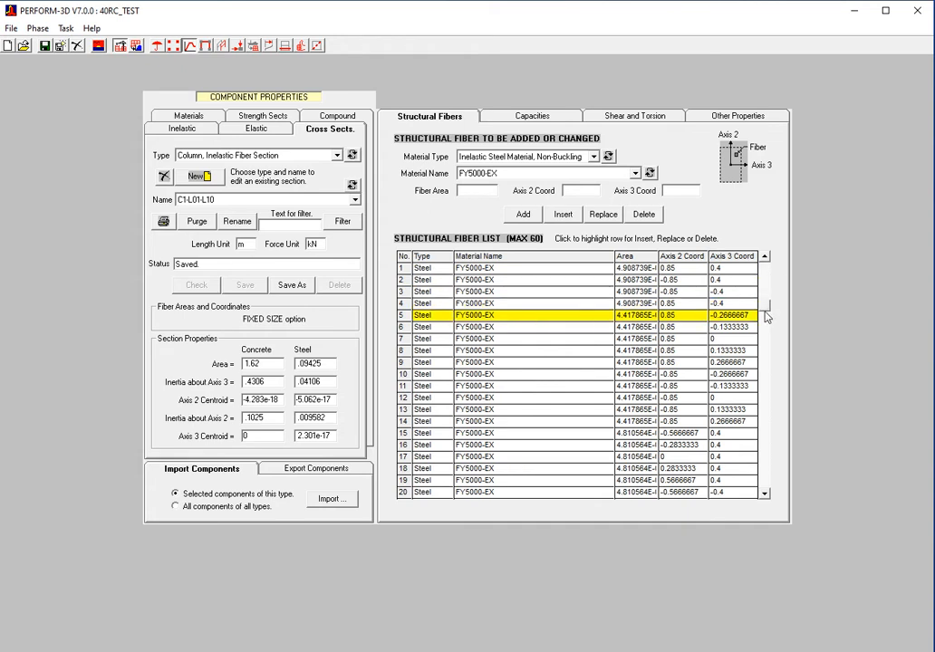
{"action": "left_click", "coordinate": [765, 312]}
{"action": "left_click_drag", "start_coordinate": [766, 309], "coordinate": [767, 268]}
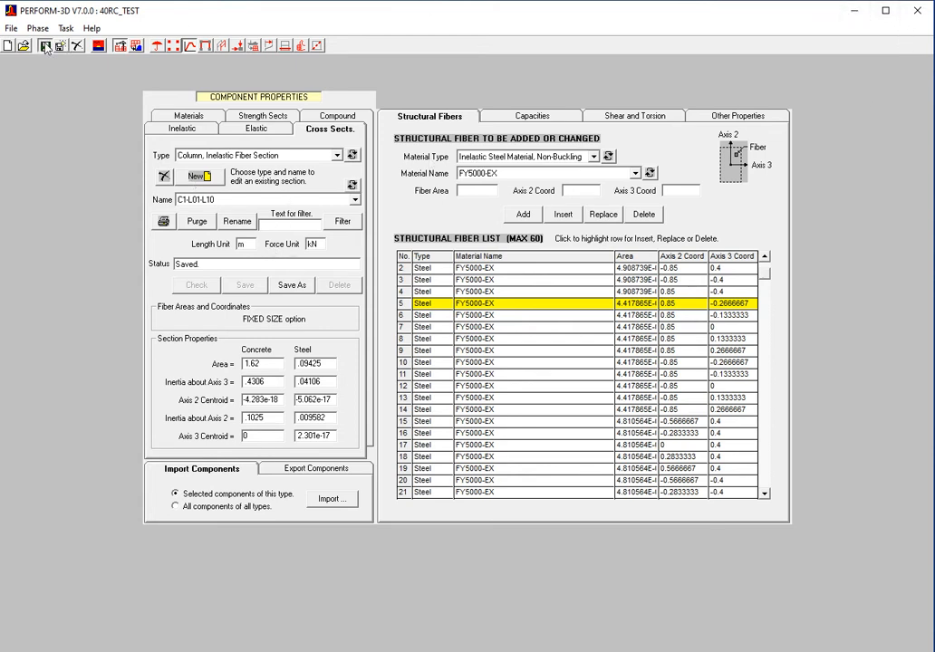
Step: Go back to the 1 Modeling Phase folder, and switch to PX to deselect Inelastic Fiber Section - Binary Writing
{"action": "left_click", "coordinate": [854, 12]}
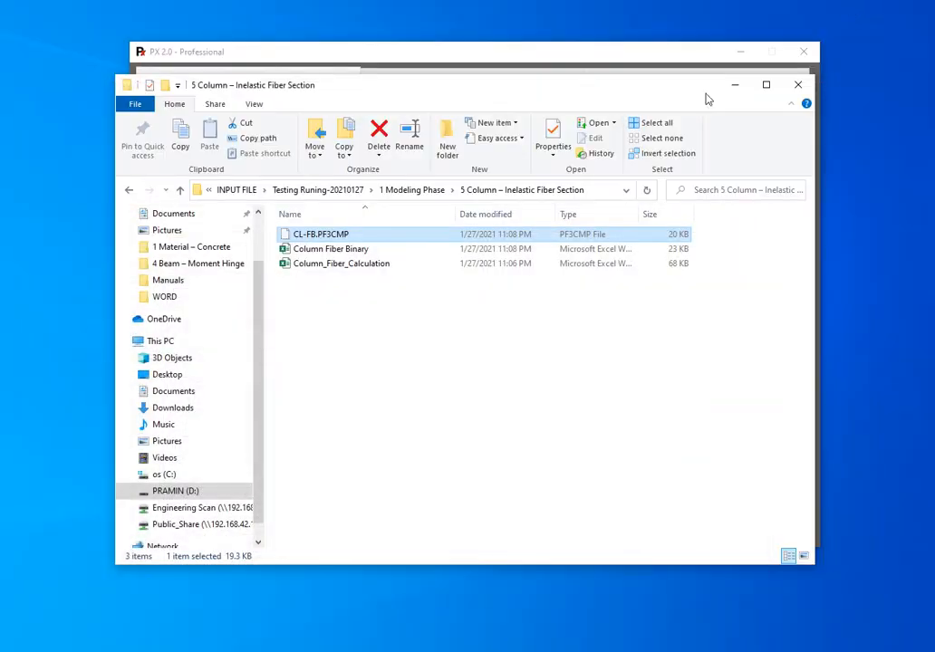
{"action": "left_click", "coordinate": [128, 192]}
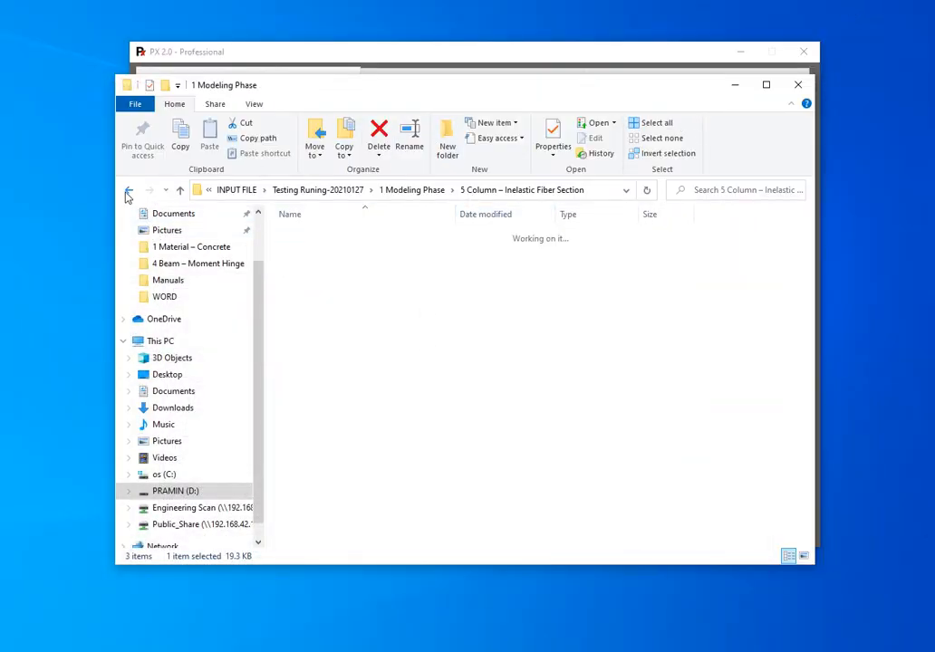
{"action": "left_click", "coordinate": [431, 61]}
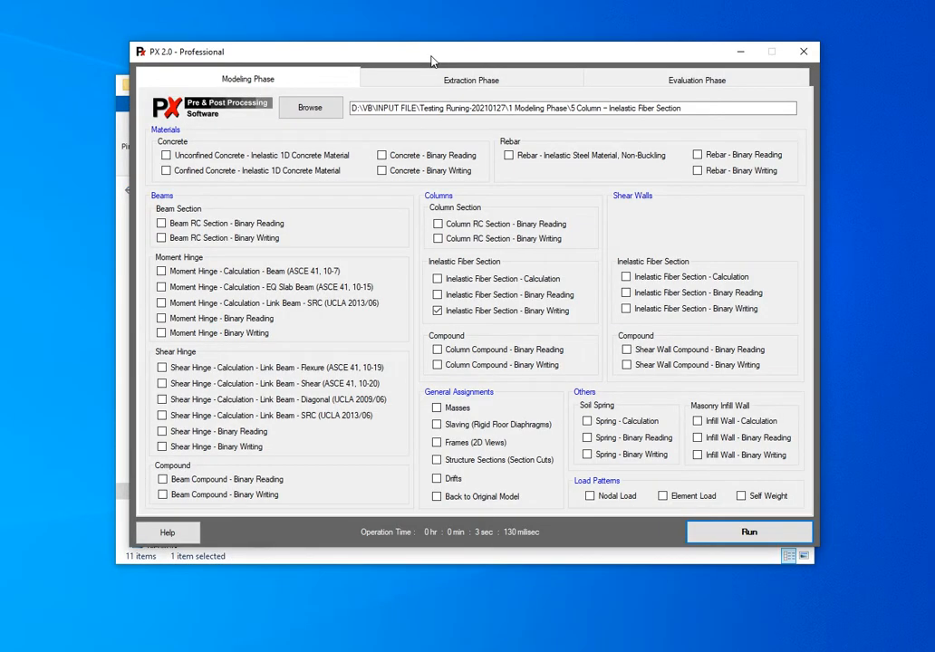
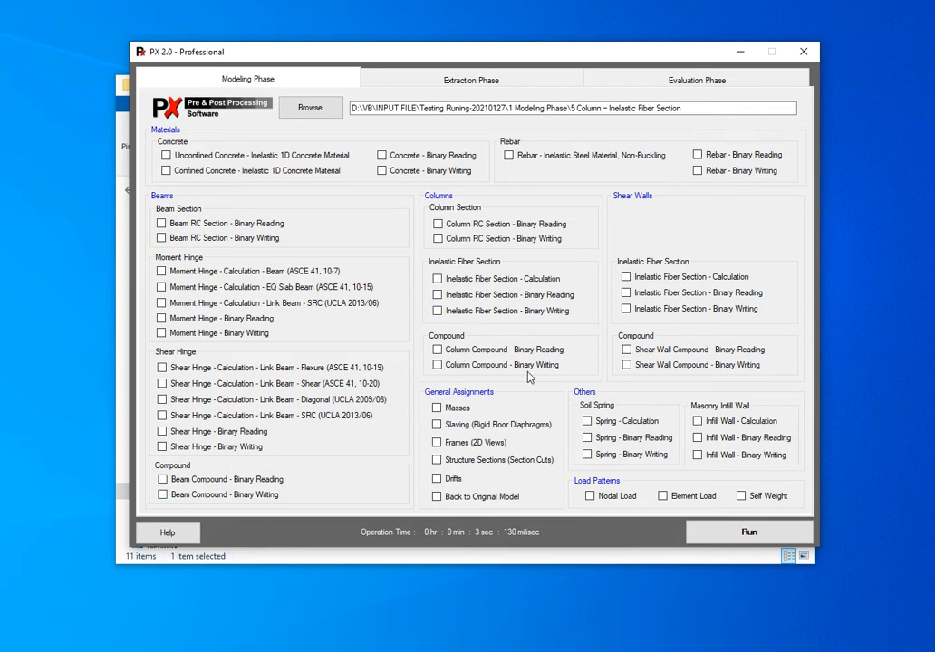
Step: Open the Frame Compound Binary workbook from the 6 Beam Compound folder in Excel
{"action": "left_click", "coordinate": [343, 558]}
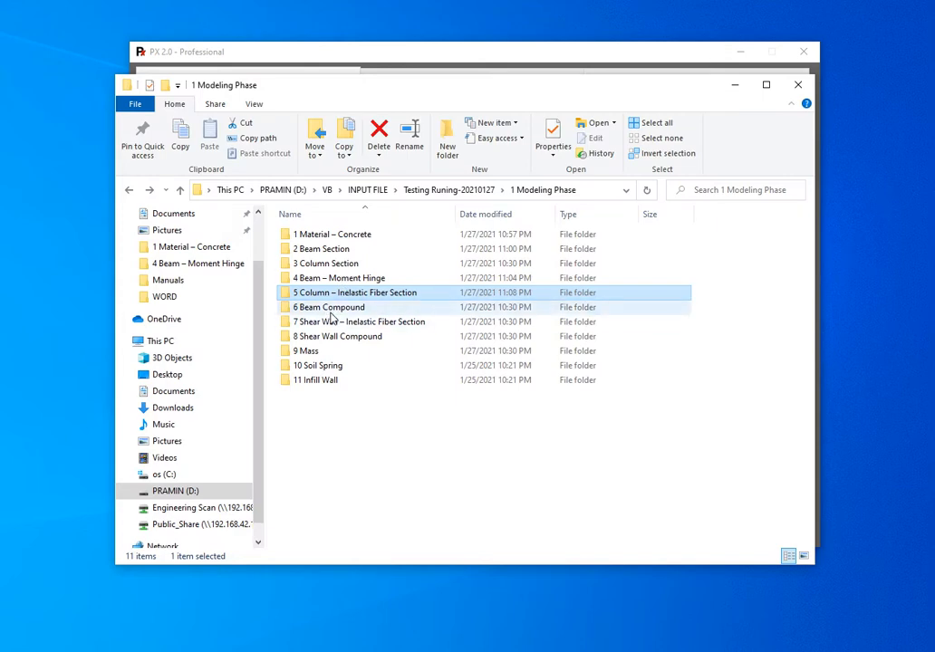
{"action": "double_click", "coordinate": [332, 308]}
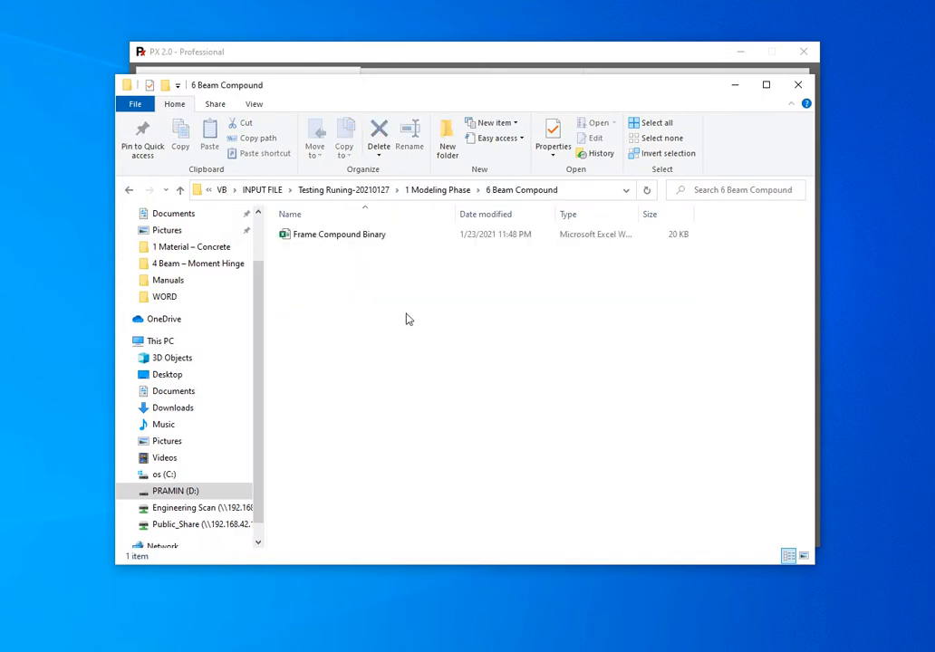
{"action": "double_click", "coordinate": [359, 237]}
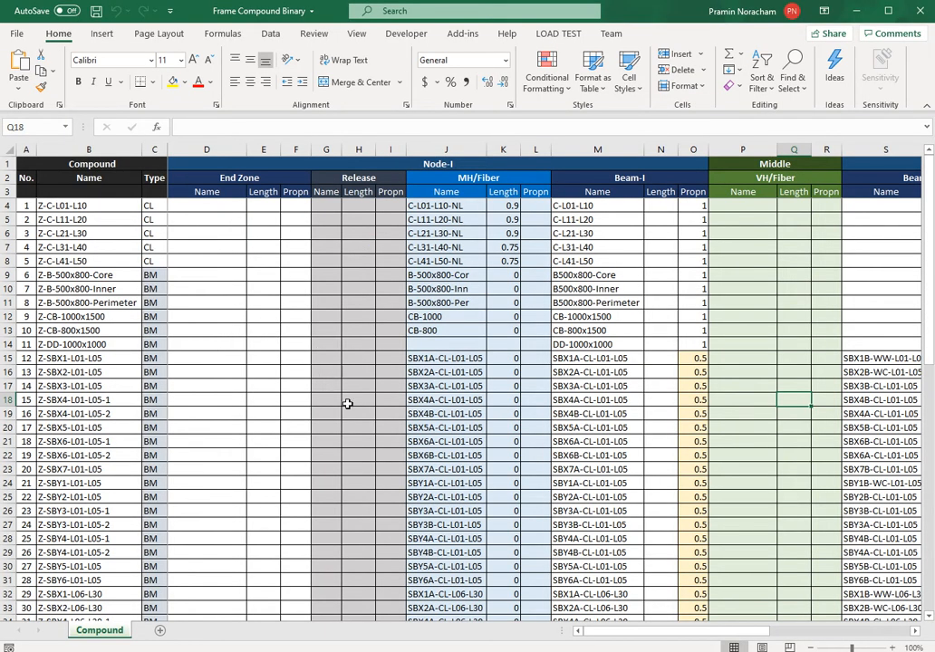
Step: Switch to the PX User Manual in Adobe Acrobat and go to section 2.22 Beam Compound – Binary Reading from its table of contents
{"action": "mouse_move", "coordinate": [404, 651]}
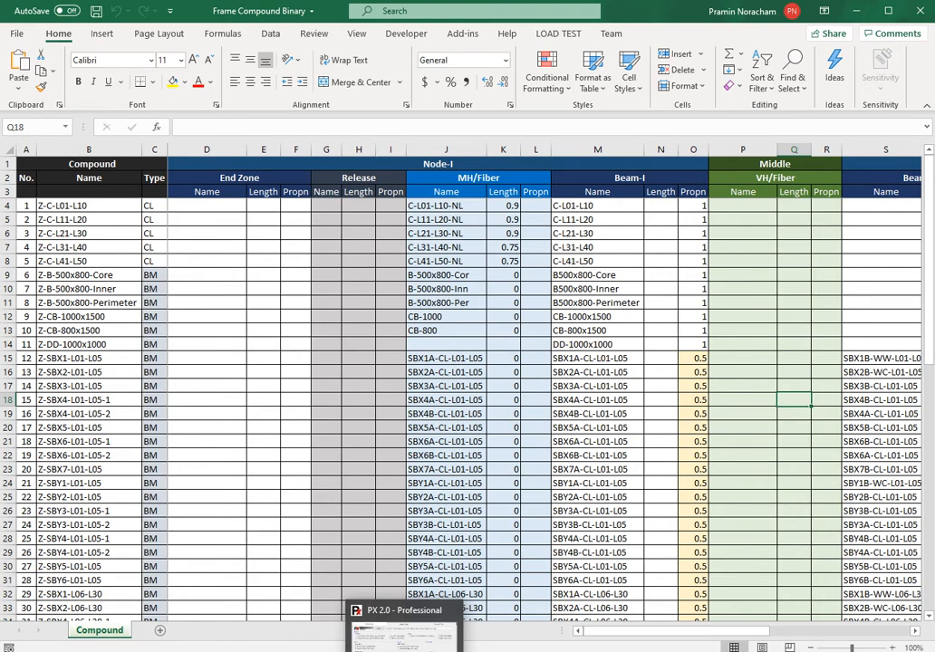
{"action": "left_click", "coordinate": [404, 634]}
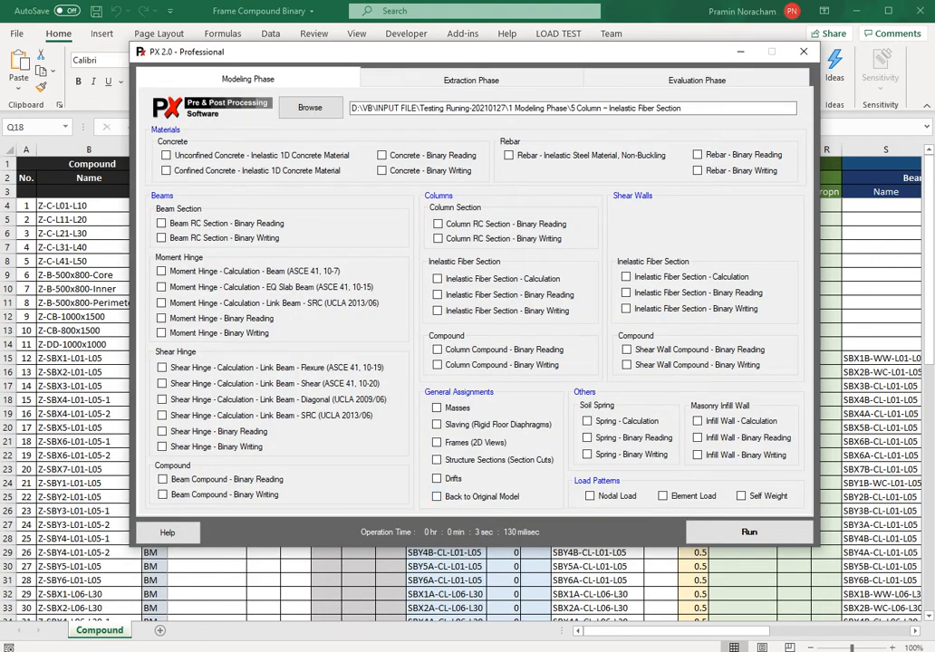
{"action": "left_click", "coordinate": [404, 651]}
{"action": "left_click", "coordinate": [425, 651]}
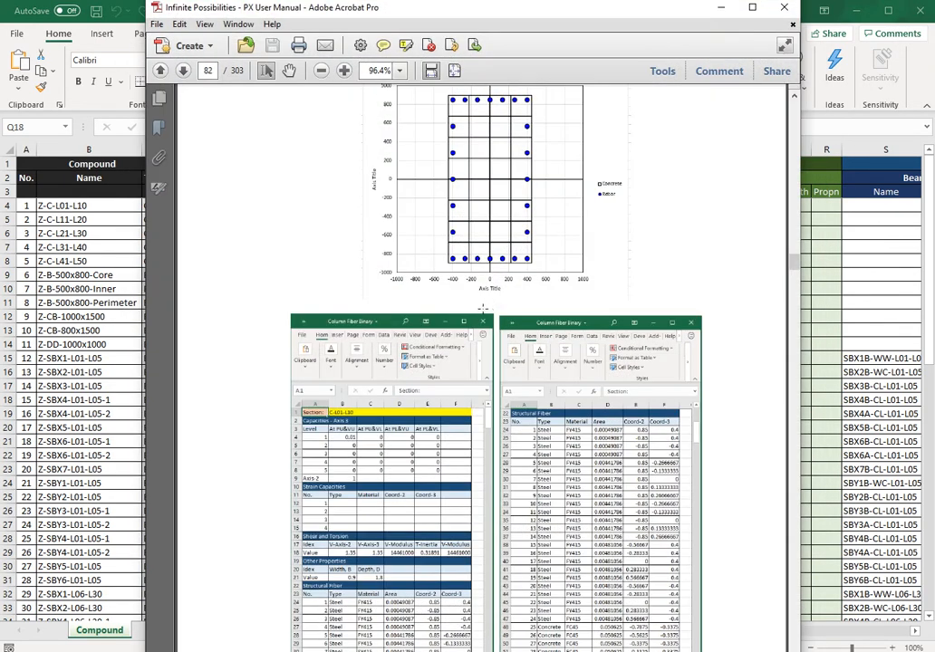
{"action": "left_click", "coordinate": [794, 264]}
{"action": "left_click_drag", "start_coordinate": [793, 264], "coordinate": [793, 98]}
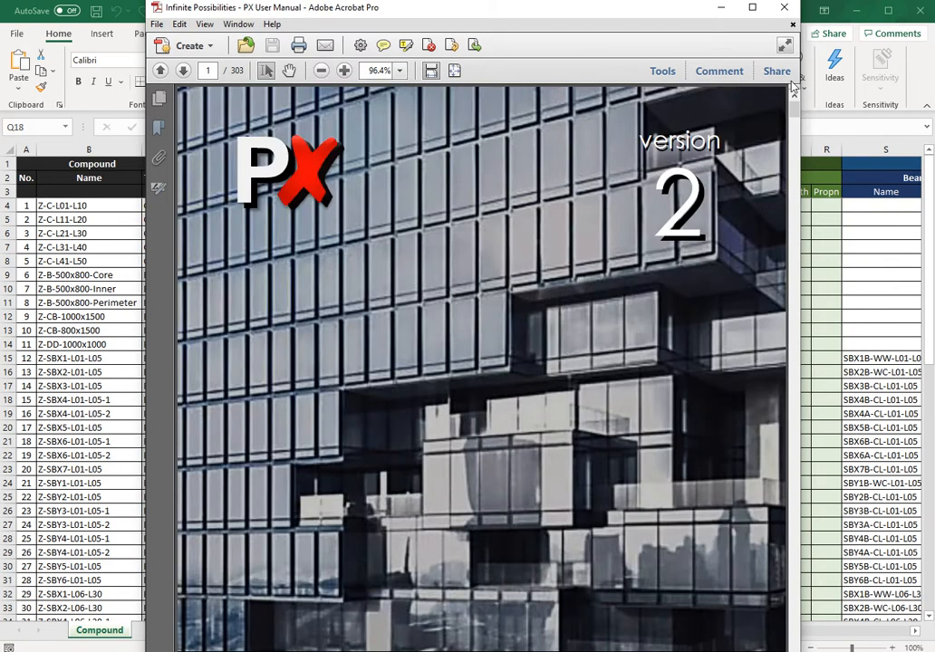
{"action": "scroll", "coordinate": [666, 417], "scroll_direction": "down", "scroll_amount": 13}
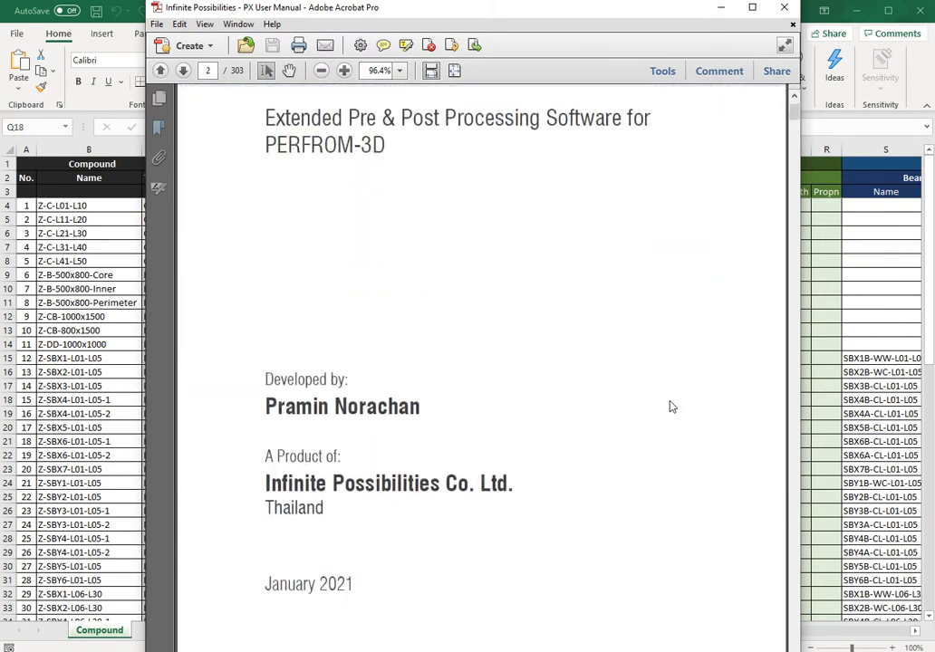
{"action": "scroll", "coordinate": [670, 407], "scroll_direction": "down", "scroll_amount": 15}
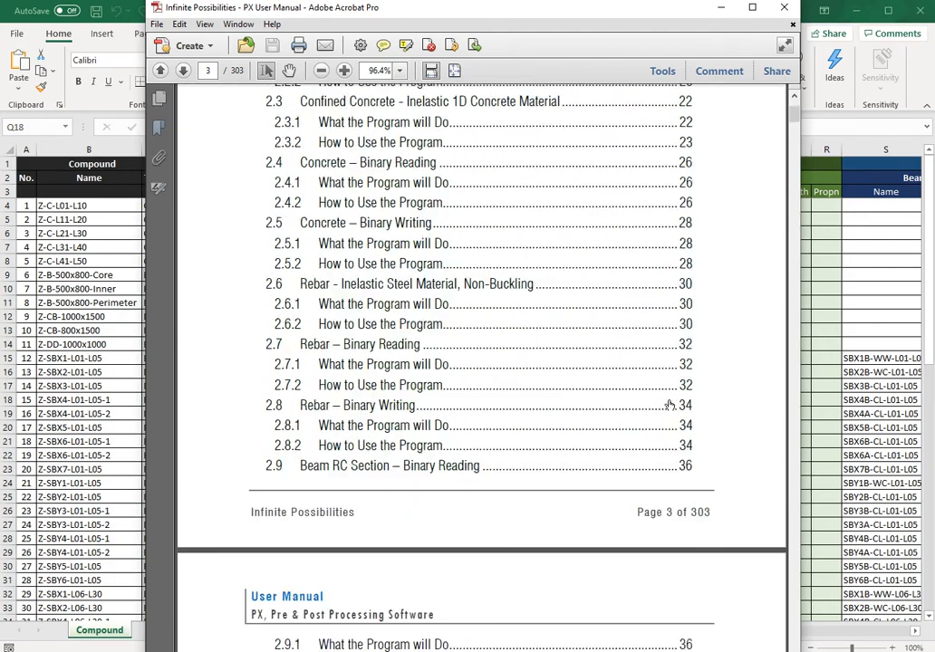
{"action": "scroll", "coordinate": [669, 405], "scroll_direction": "down", "scroll_amount": 13}
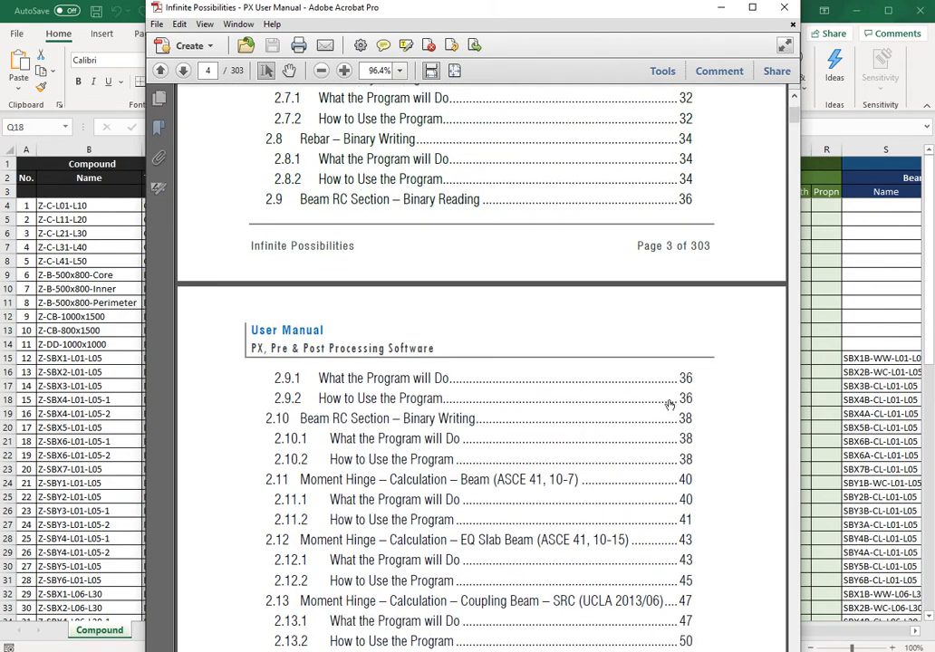
{"action": "scroll", "coordinate": [669, 405], "scroll_direction": "down", "scroll_amount": 14}
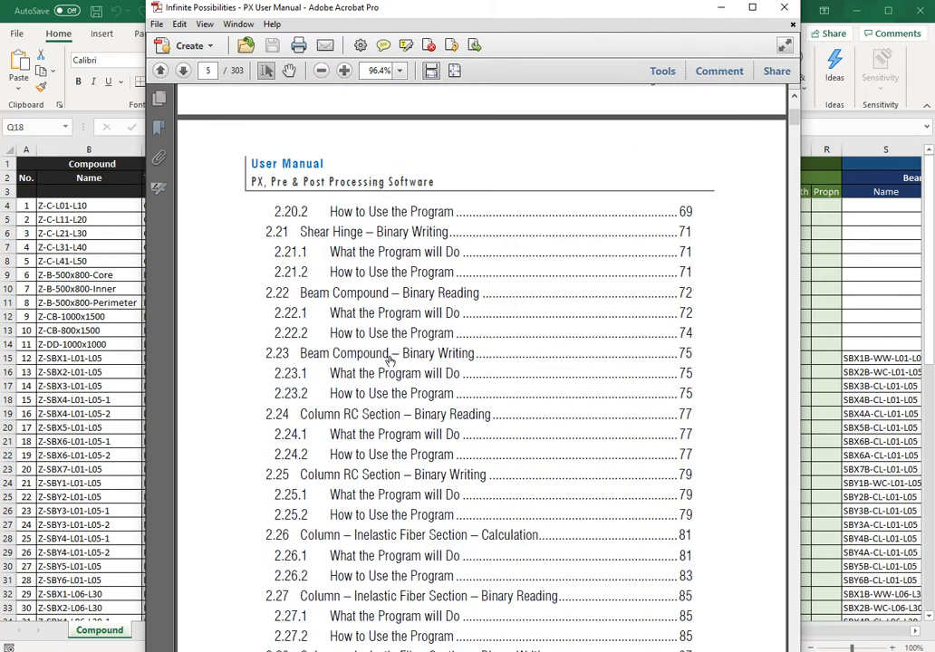
{"action": "left_click", "coordinate": [378, 295]}
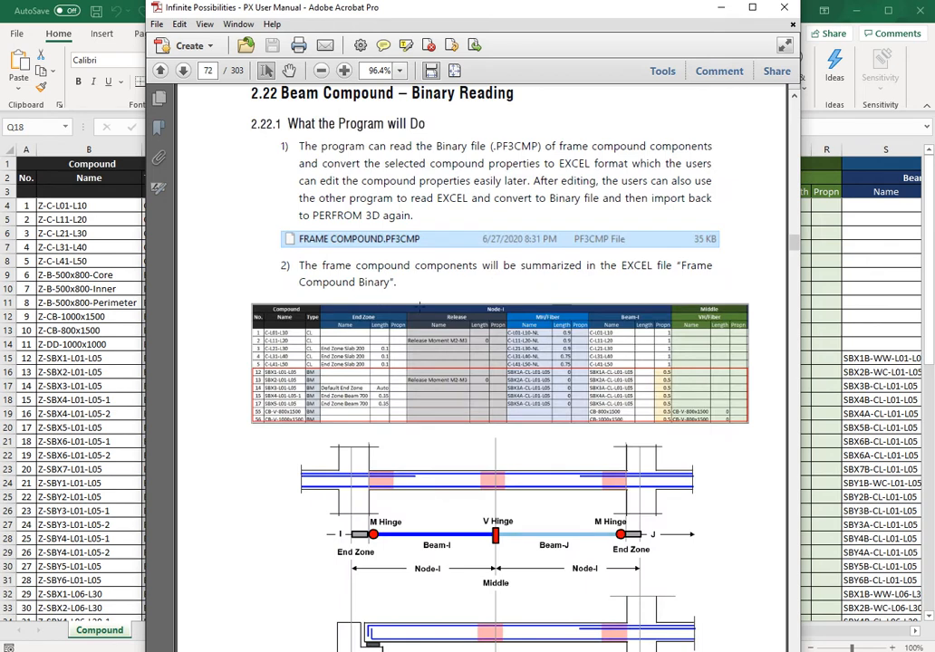
Step: Study the manual's beam compound diagrams and the table of sample beam compound components on pages 72 and 73
{"action": "scroll", "coordinate": [420, 306], "scroll_direction": "down", "scroll_amount": 3}
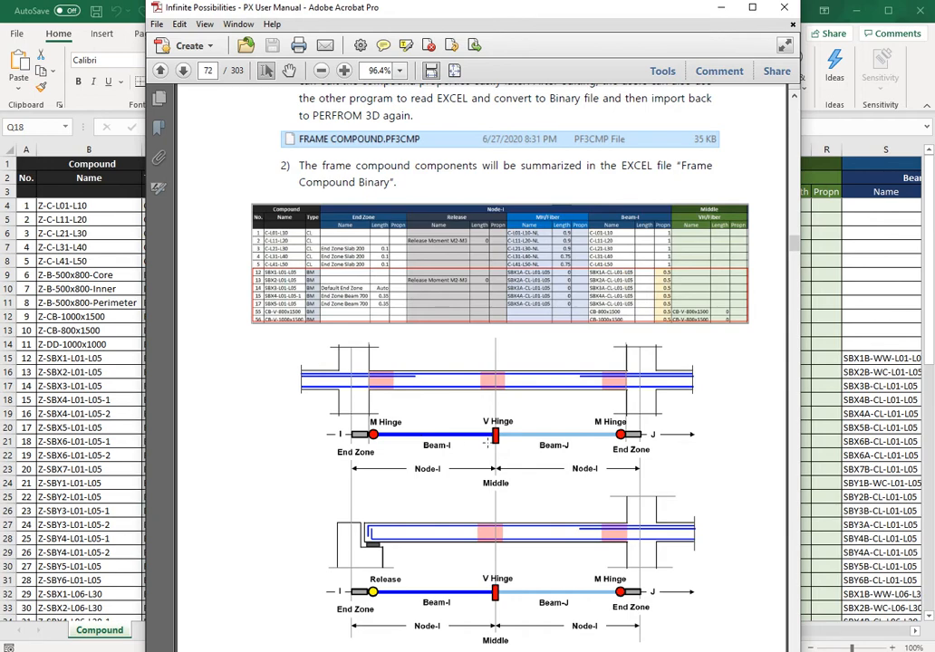
{"action": "scroll", "coordinate": [557, 427], "scroll_direction": "down", "scroll_amount": 15}
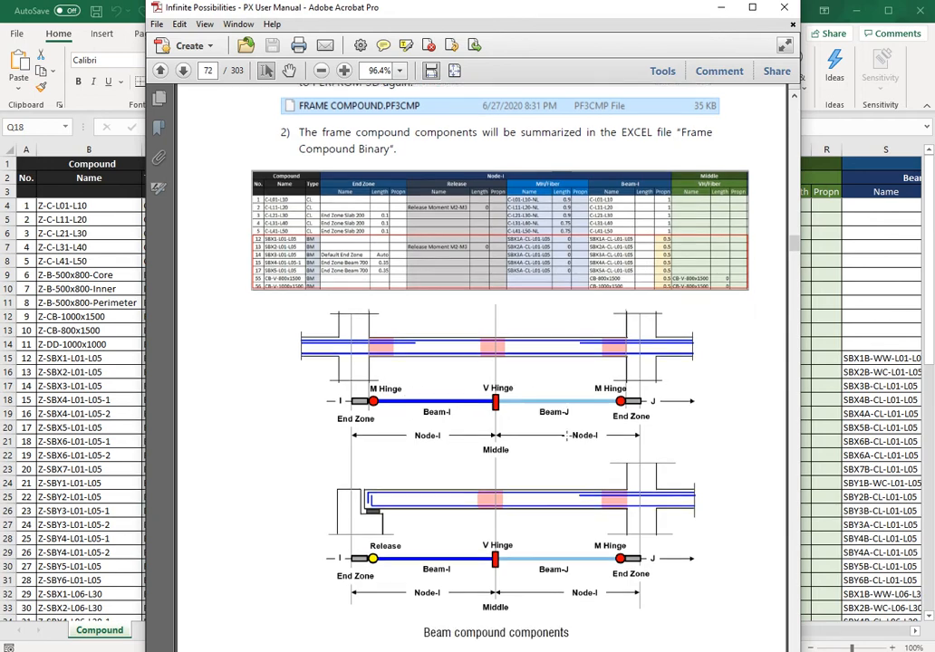
{"action": "scroll", "coordinate": [566, 435], "scroll_direction": "down", "scroll_amount": 4}
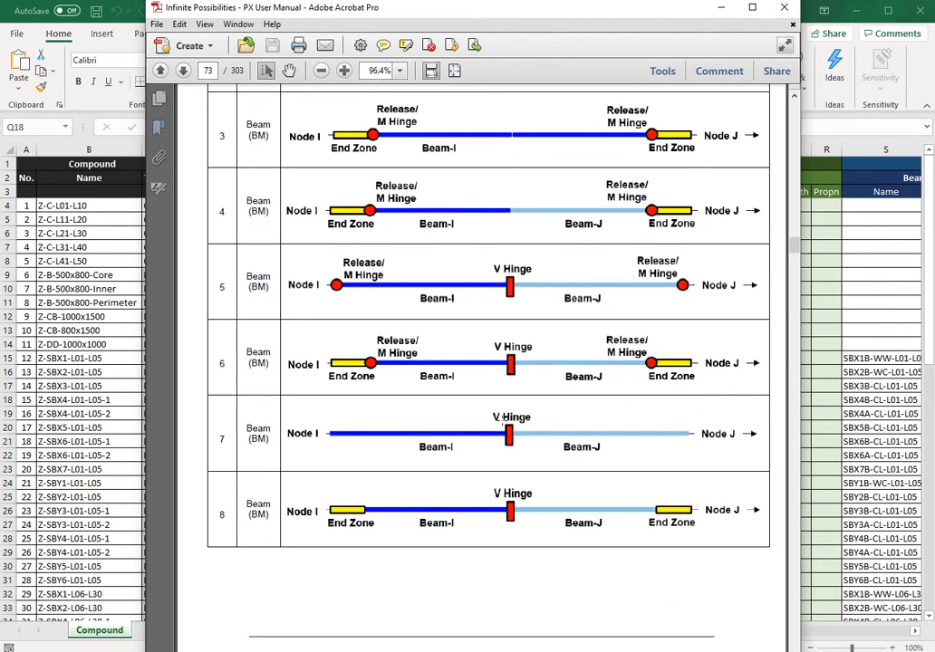
{"action": "scroll", "coordinate": [469, 425], "scroll_direction": "up", "scroll_amount": 4}
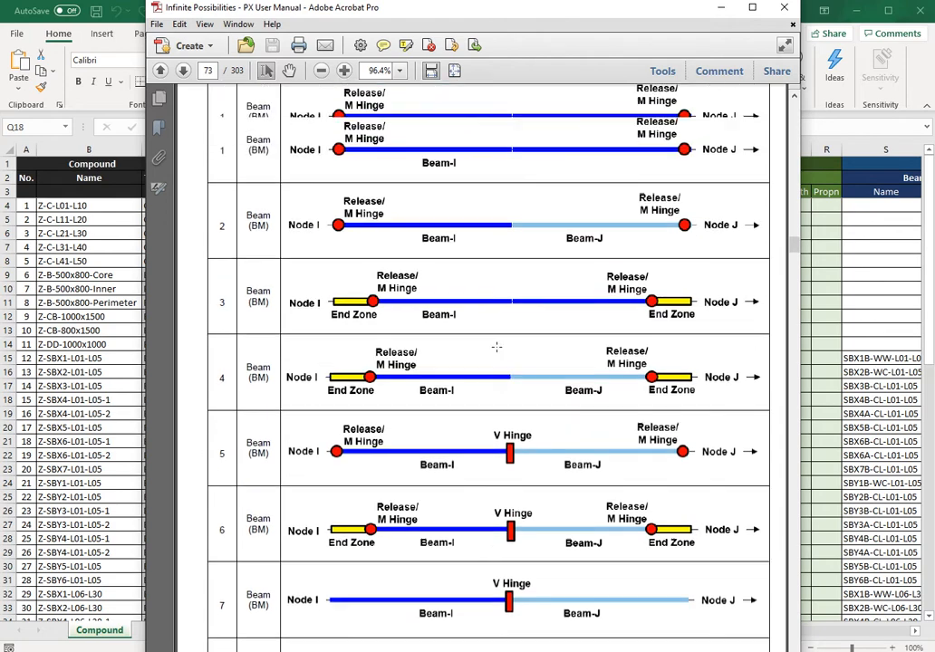
{"action": "scroll", "coordinate": [496, 347], "scroll_direction": "down", "scroll_amount": 7}
{"action": "scroll", "coordinate": [496, 344], "scroll_direction": "up", "scroll_amount": 8}
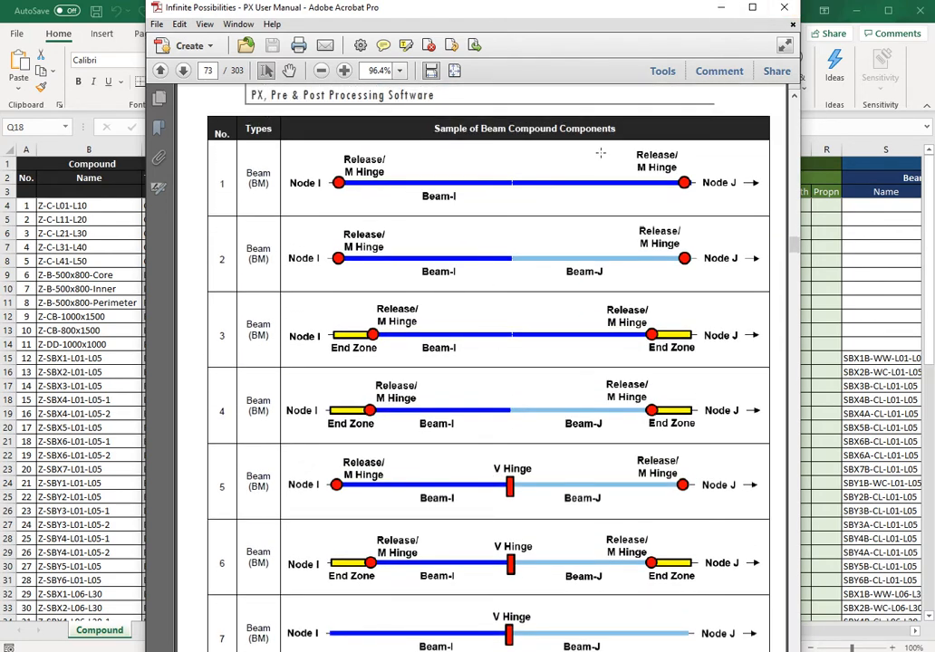
{"action": "scroll", "coordinate": [600, 155], "scroll_direction": "up", "scroll_amount": 2}
{"action": "scroll", "coordinate": [601, 159], "scroll_direction": "up", "scroll_amount": 12}
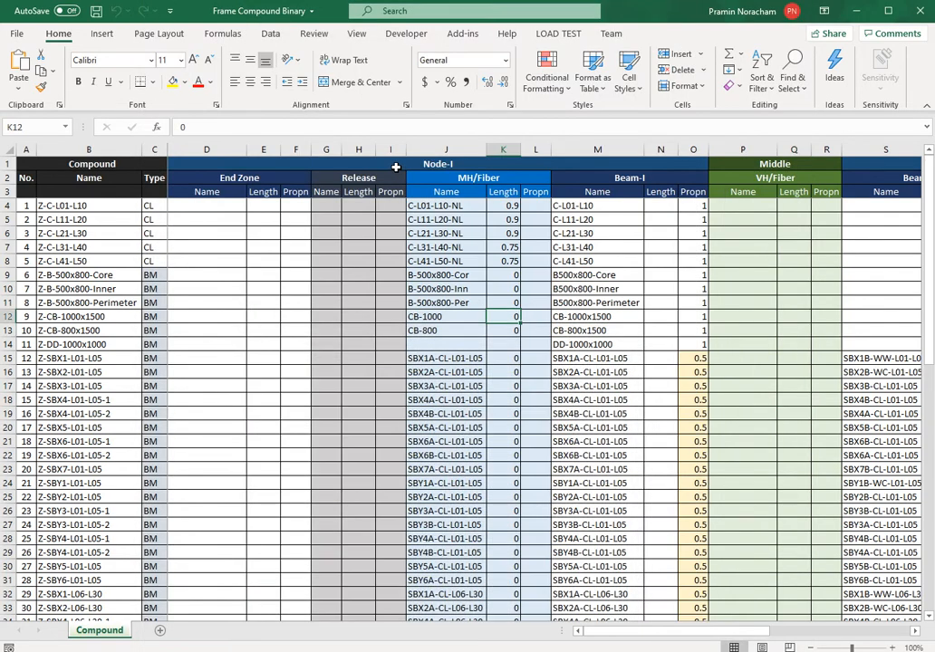
Step: Switch to the Frame Compound Binary workbook in Excel and review its Node-I, Middle and Node-J column groups
{"action": "left_click_drag", "start_coordinate": [395, 167], "coordinate": [407, 413]}
{"action": "left_click_drag", "start_coordinate": [759, 164], "coordinate": [785, 399]}
{"action": "left_click_drag", "start_coordinate": [664, 632], "coordinate": [766, 625]}
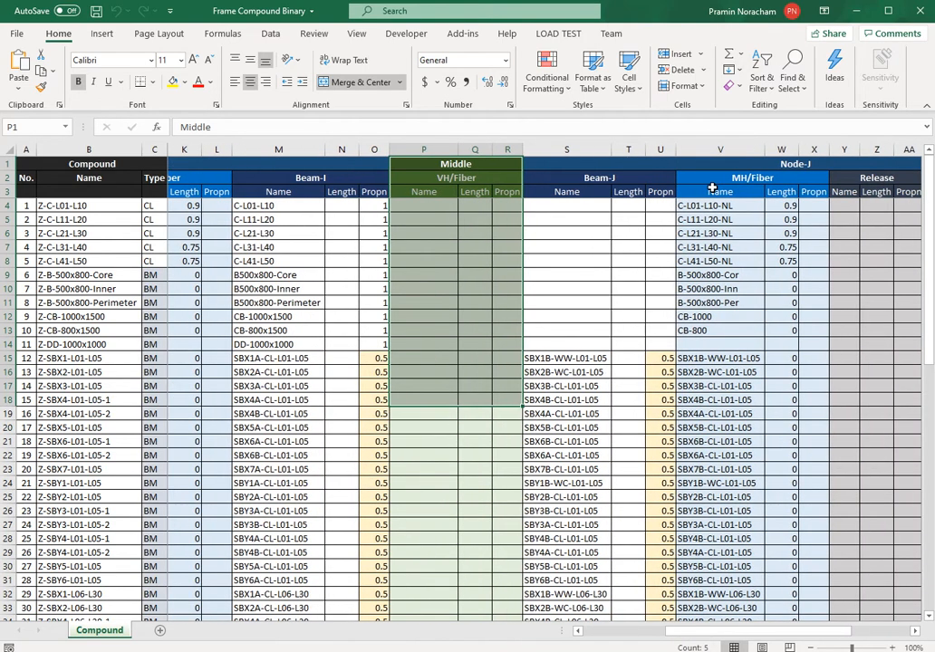
{"action": "left_click_drag", "start_coordinate": [716, 164], "coordinate": [725, 399]}
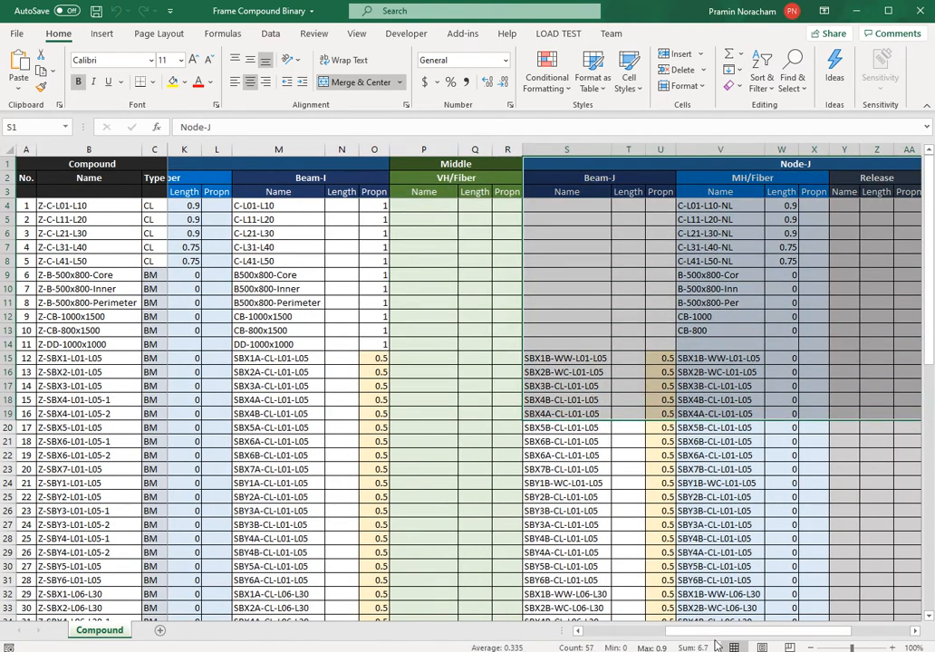
{"action": "scroll", "coordinate": [580, 517], "scroll_direction": "left", "scroll_amount": 3}
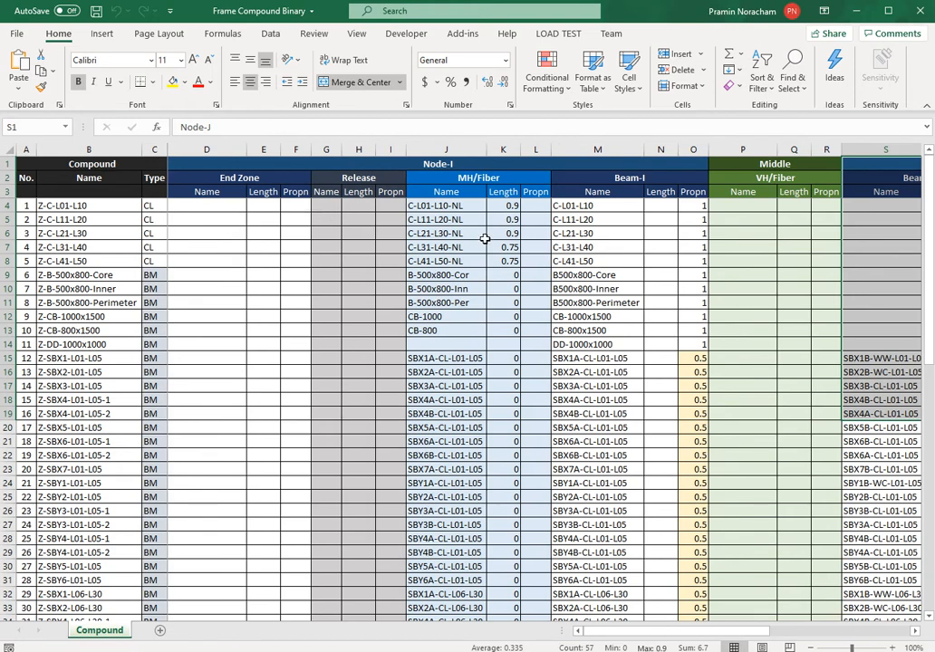
Step: Examine the Beam-I, VH/Fiber and Node-J entries and look through the list of compound components on the Compound sheet
{"action": "left_click", "coordinate": [628, 263]}
{"action": "left_click_drag", "start_coordinate": [776, 288], "coordinate": [840, 440]}
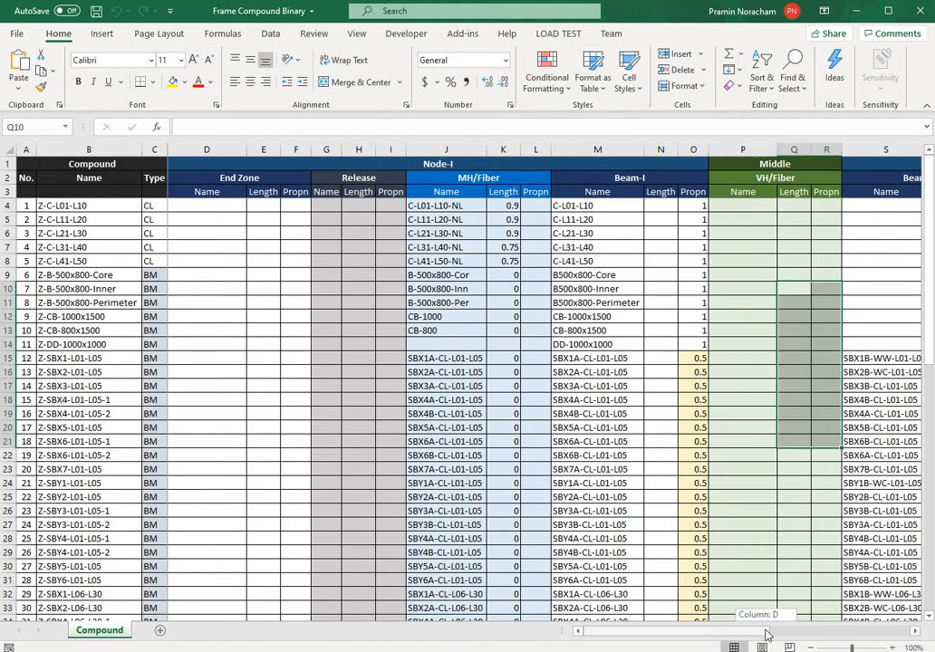
{"action": "left_click_drag", "start_coordinate": [765, 634], "coordinate": [860, 630]}
{"action": "left_click_drag", "start_coordinate": [538, 307], "coordinate": [891, 469]}
{"action": "left_click_drag", "start_coordinate": [689, 631], "coordinate": [582, 631]}
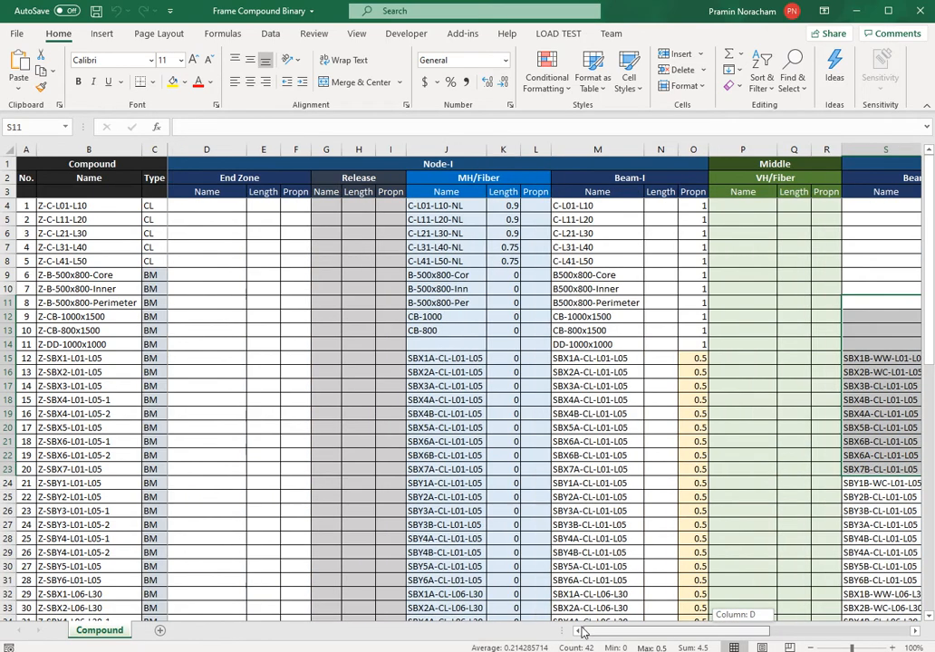
{"action": "scroll", "coordinate": [576, 365], "scroll_direction": "down", "scroll_amount": 12}
{"action": "scroll", "coordinate": [577, 363], "scroll_direction": "up", "scroll_amount": 8}
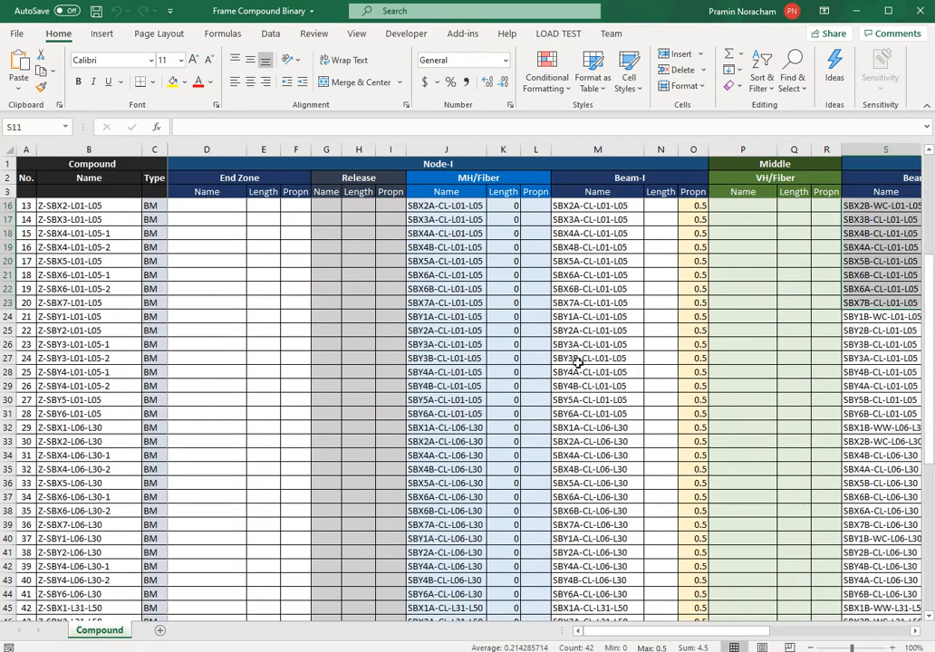
Step: Examine the CL and BM type entries and the hinge names in the Compound sheet, and close the workbook
{"action": "scroll", "coordinate": [576, 360], "scroll_direction": "up", "scroll_amount": 4}
{"action": "left_click", "coordinate": [153, 208]}
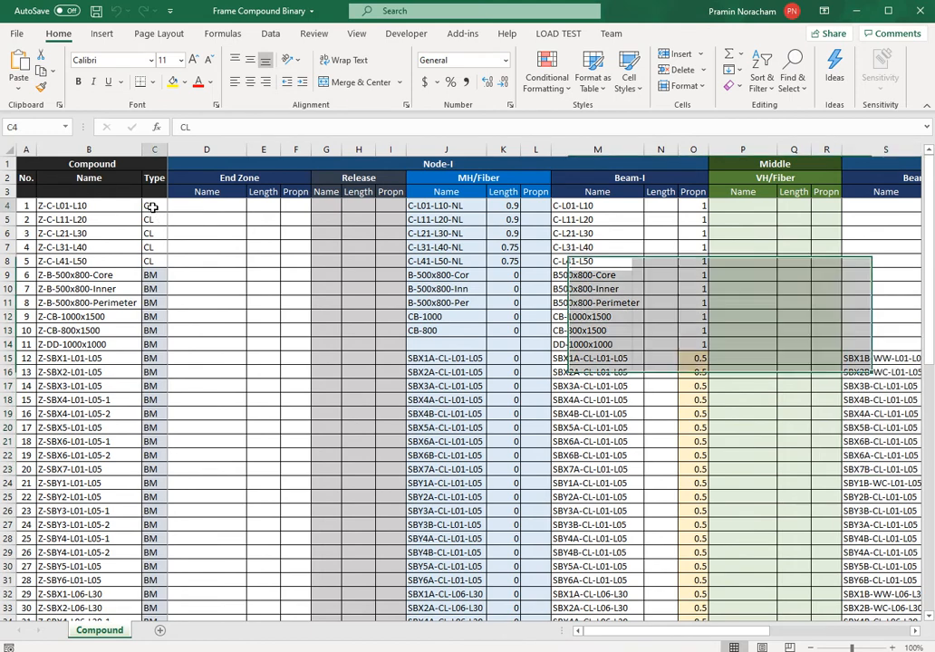
{"action": "left_click_drag", "start_coordinate": [152, 208], "coordinate": [150, 259]}
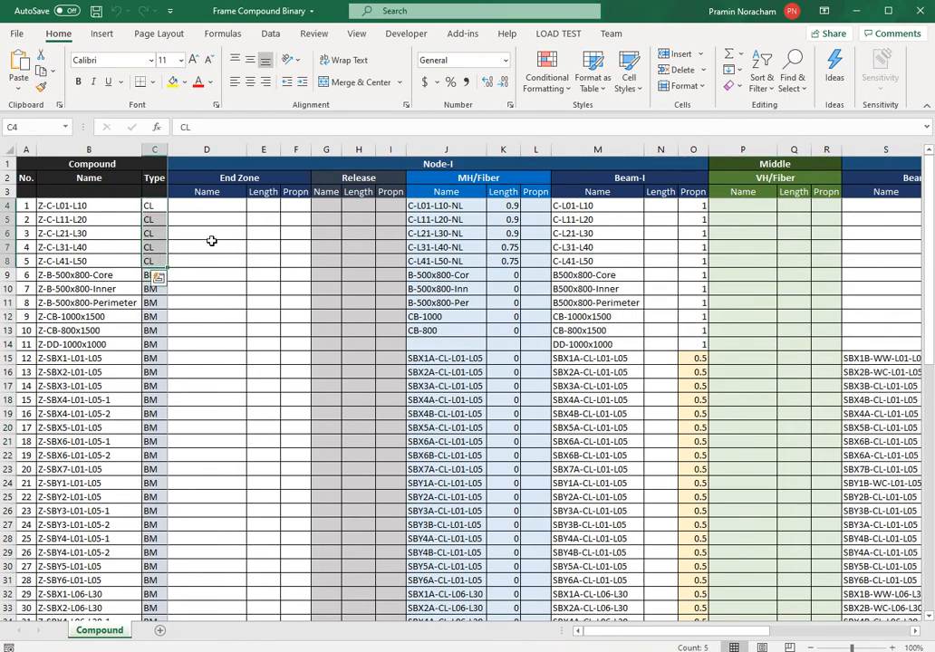
{"action": "left_click", "coordinate": [152, 329]}
{"action": "left_click_drag", "start_coordinate": [154, 275], "coordinate": [154, 344]}
{"action": "left_click", "coordinate": [412, 304]}
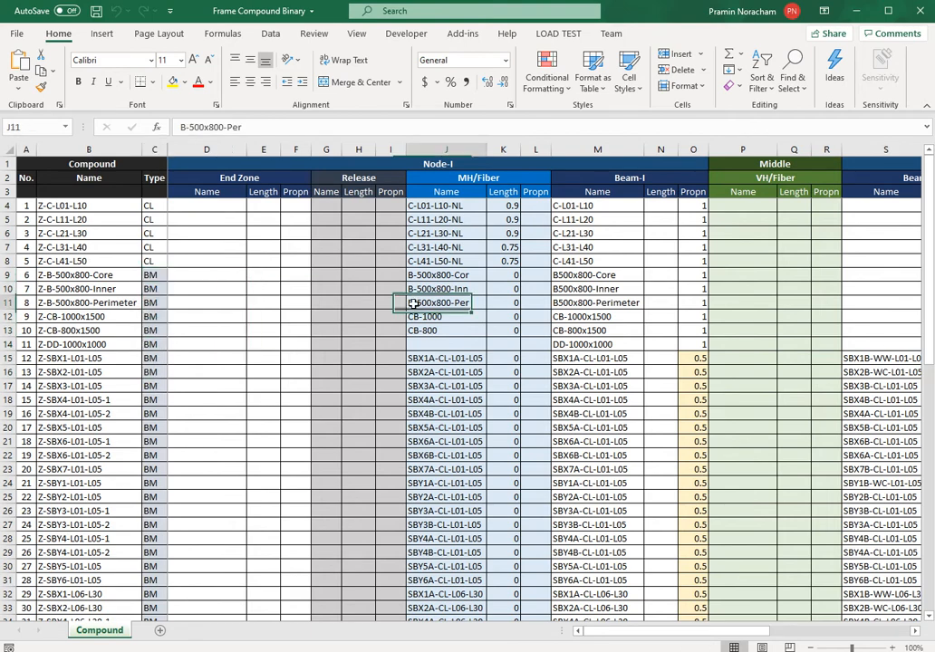
{"action": "left_click", "coordinate": [919, 12]}
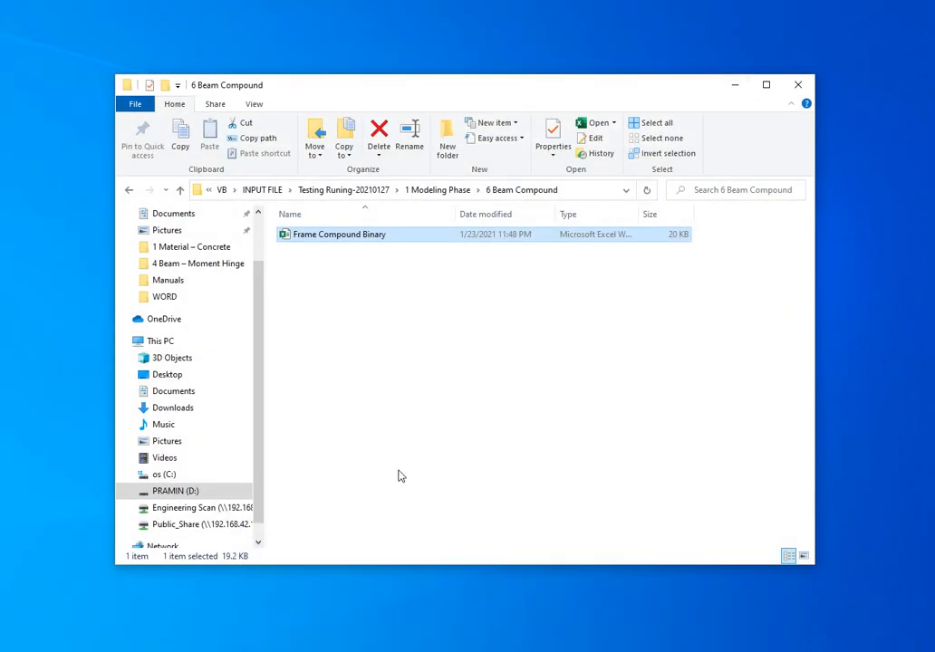
Step: Copy the 6 Beam Compound folder path and set it as the working folder in PX 2.0's Modeling Phase
{"action": "key", "text": "alt+Tab"}
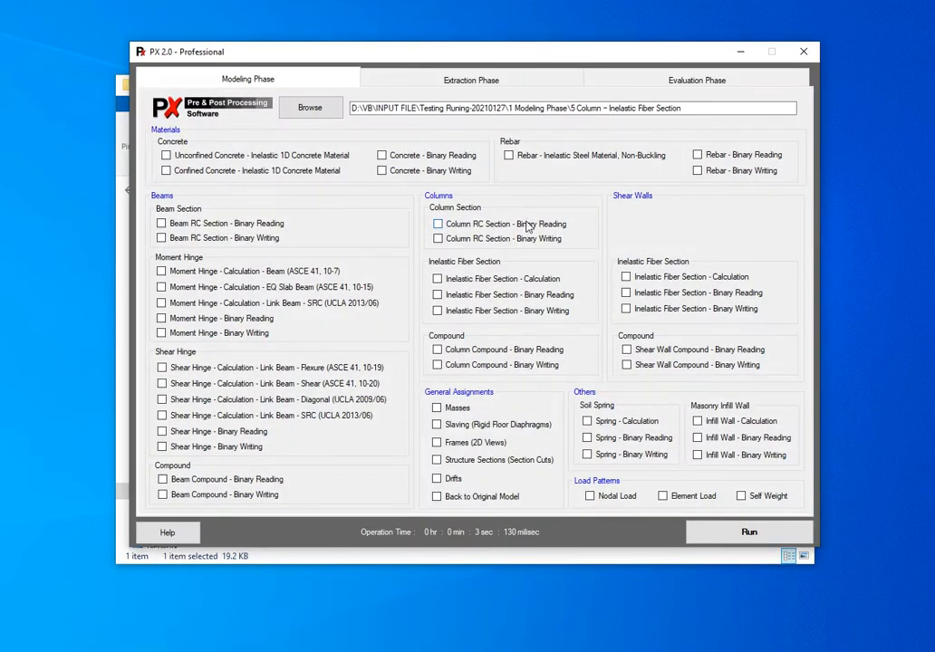
{"action": "left_click", "coordinate": [444, 557]}
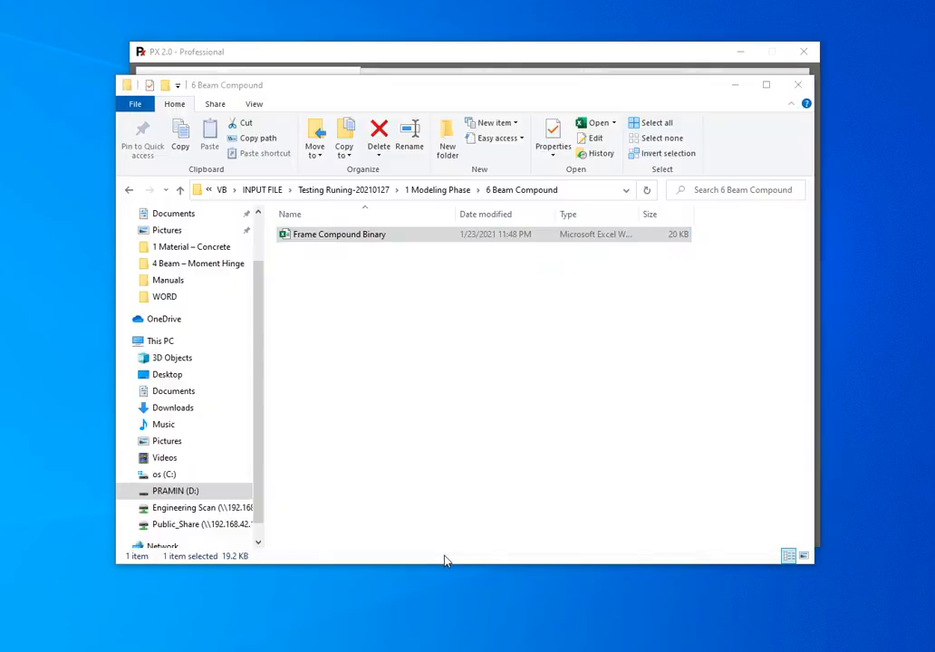
{"action": "left_click", "coordinate": [584, 196]}
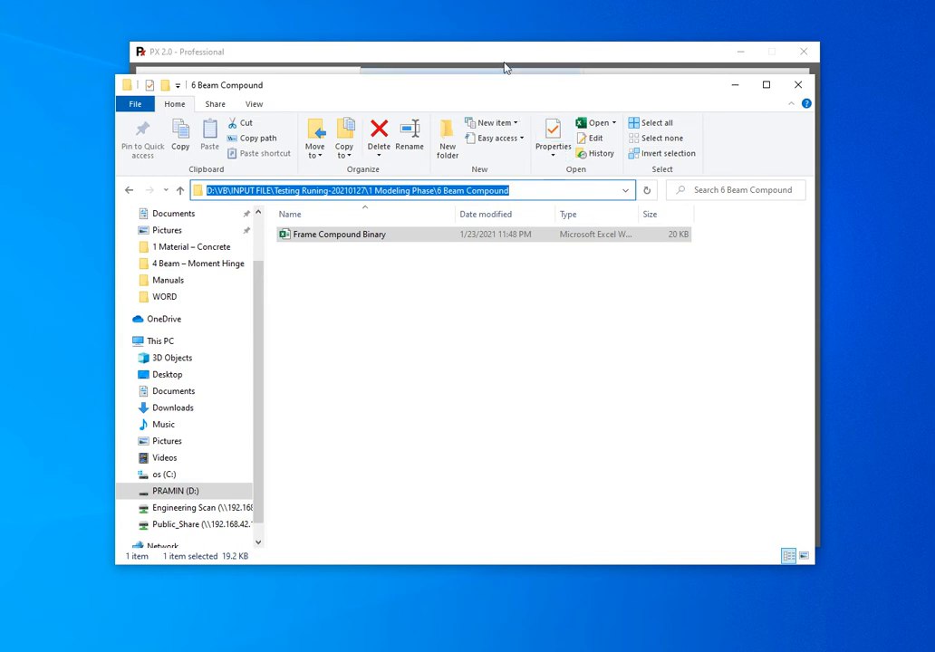
{"action": "left_click", "coordinate": [451, 60]}
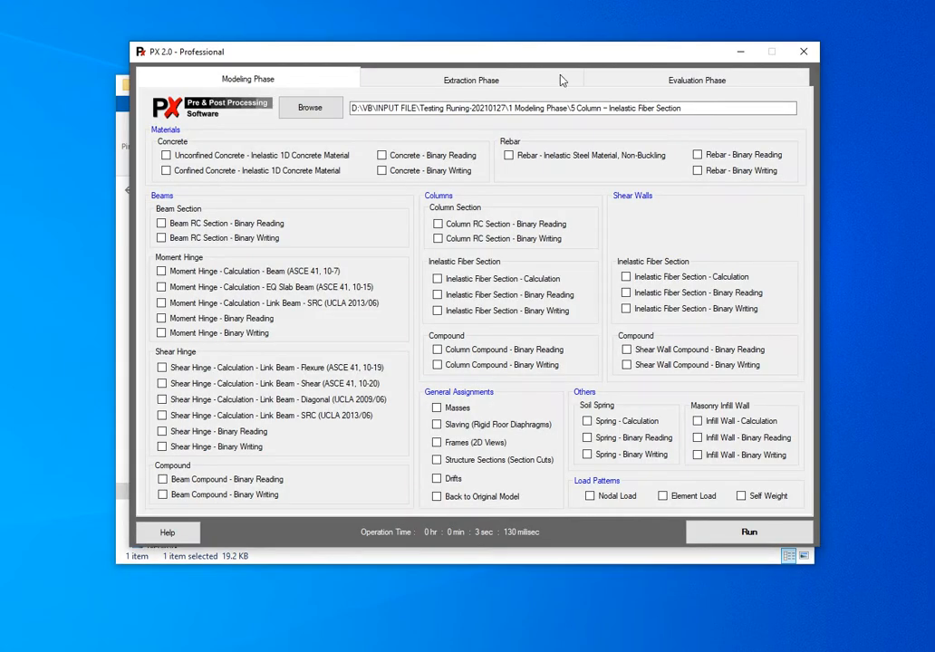
{"action": "left_click", "coordinate": [308, 107]}
Step: Run Beam Compound - Binary Writing and select the generated FRAME COMPOUND.PF3CMP file in the 6 Beam Compound folder
{"action": "left_click", "coordinate": [231, 500]}
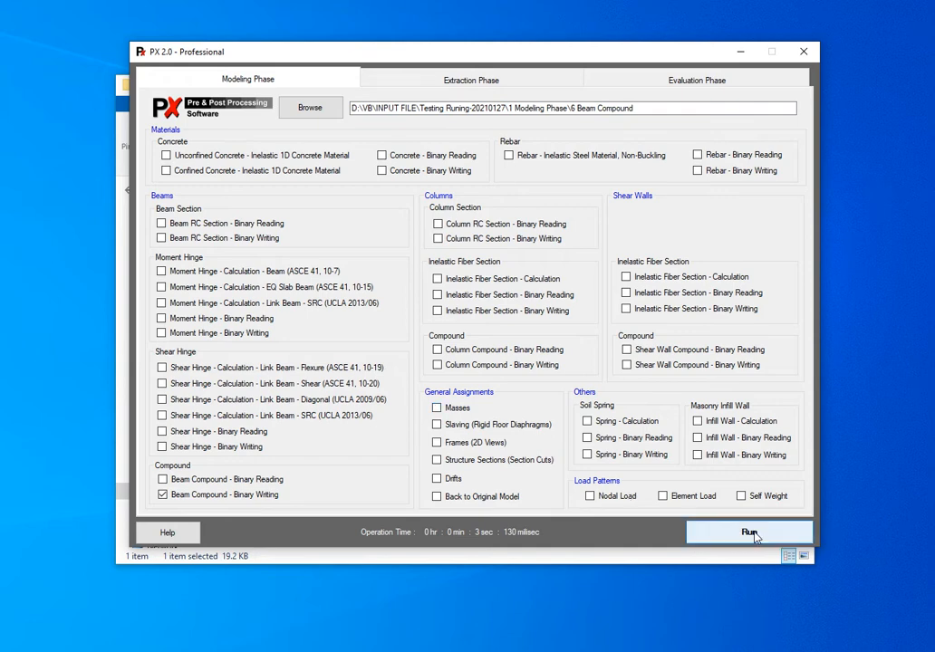
{"action": "left_click", "coordinate": [753, 535]}
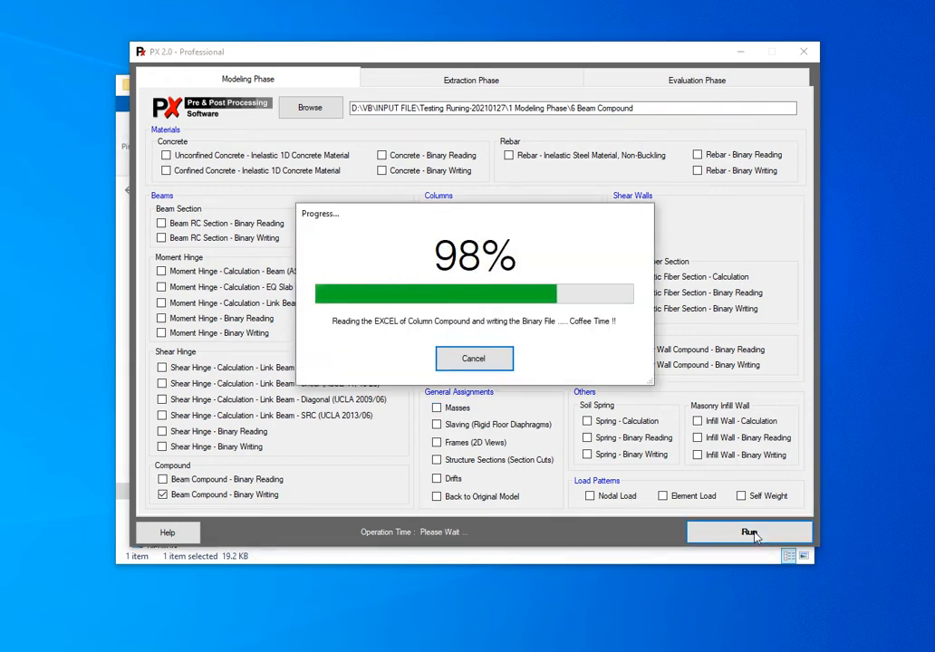
{"action": "left_click", "coordinate": [470, 359]}
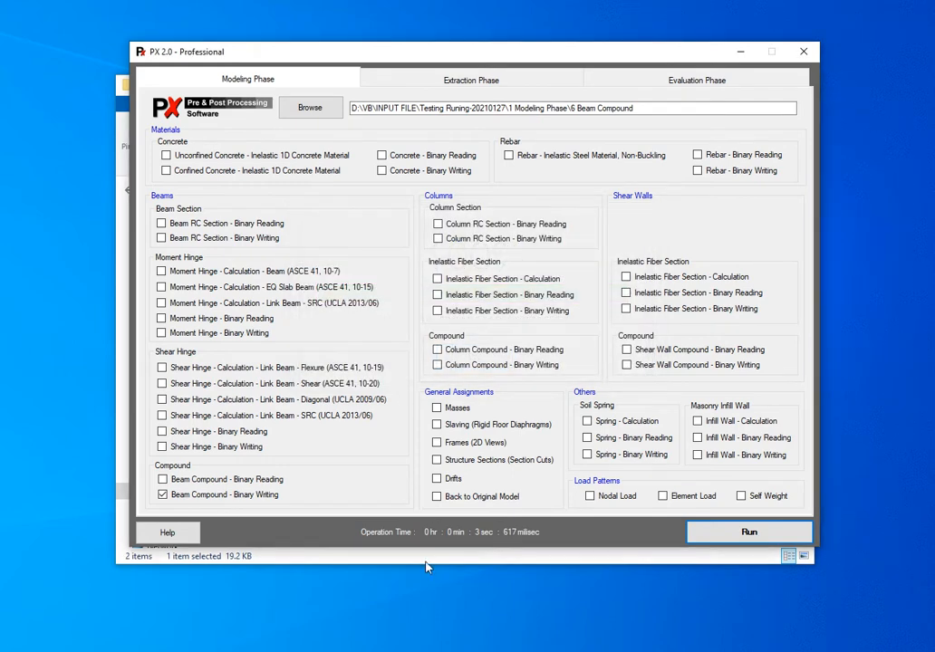
{"action": "left_click", "coordinate": [349, 252]}
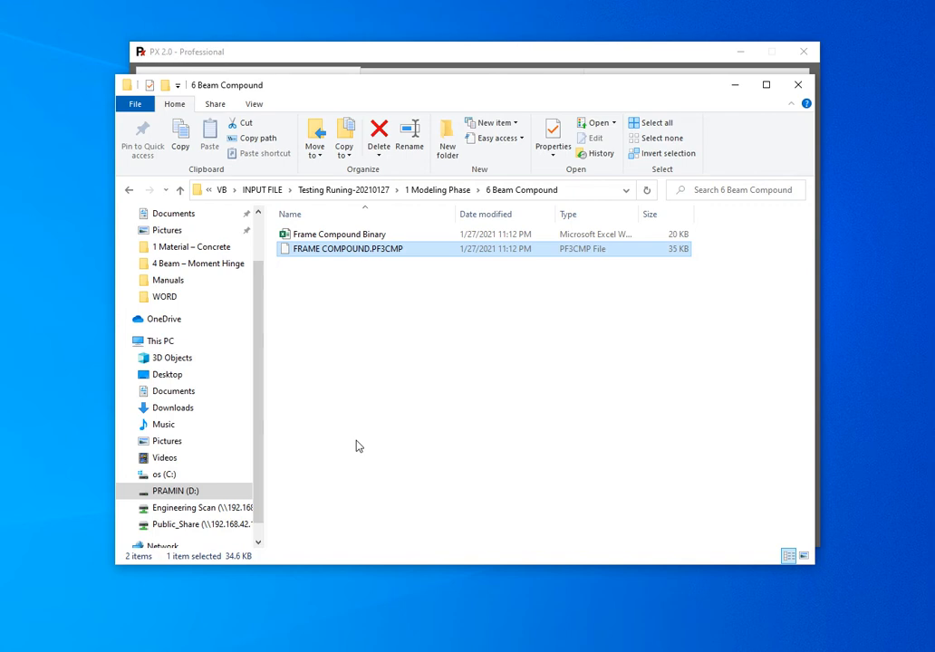
Step: Switch to the 40RC_TEST model in PERFORM-3D and open the frame member compound component CB-M-1000x1500
{"action": "left_click", "coordinate": [200, 651]}
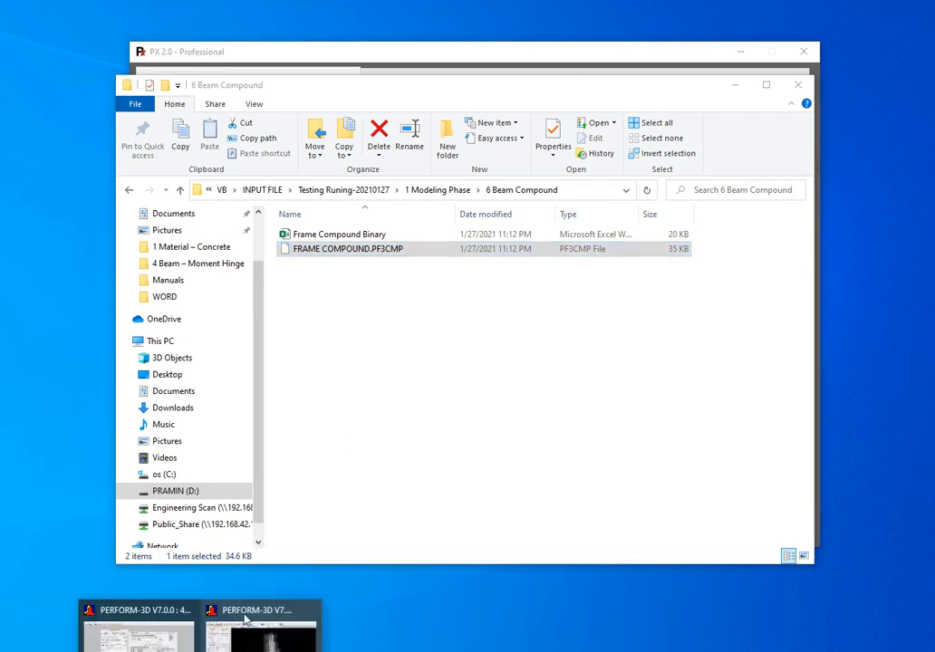
{"action": "left_click", "coordinate": [168, 647]}
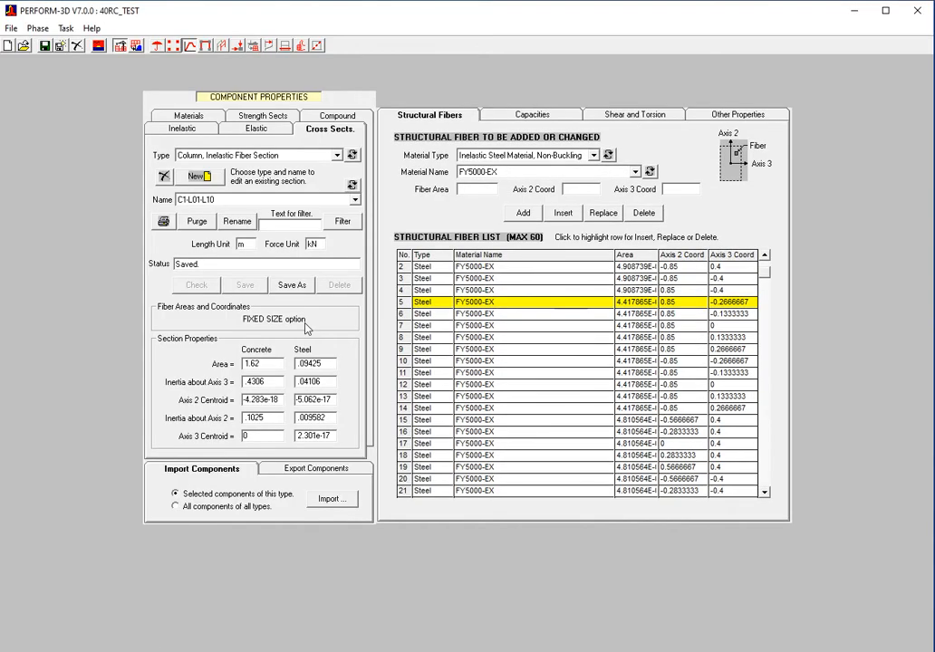
{"action": "left_click", "coordinate": [335, 115]}
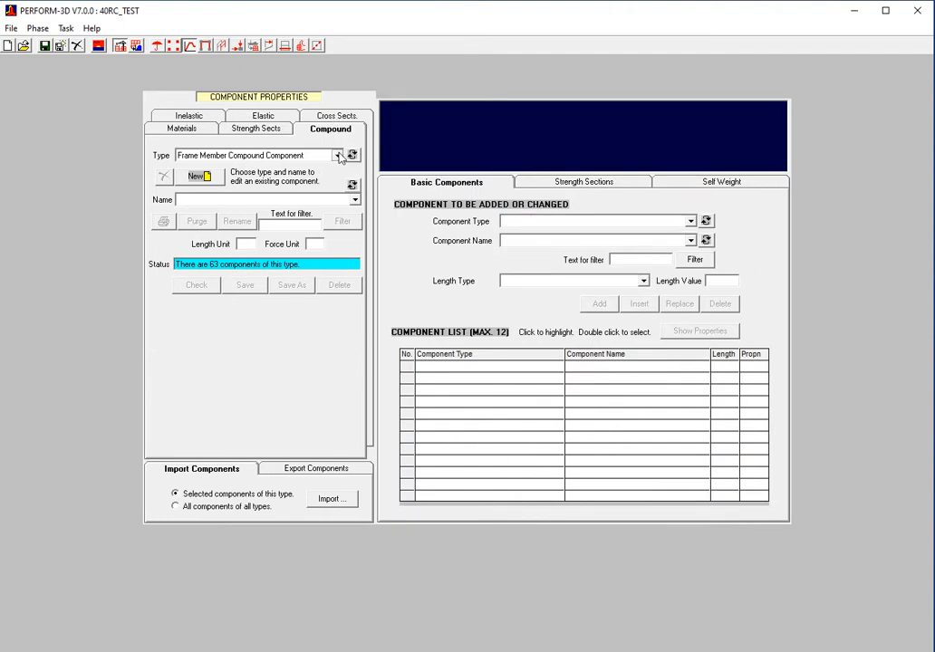
{"action": "left_click", "coordinate": [354, 199]}
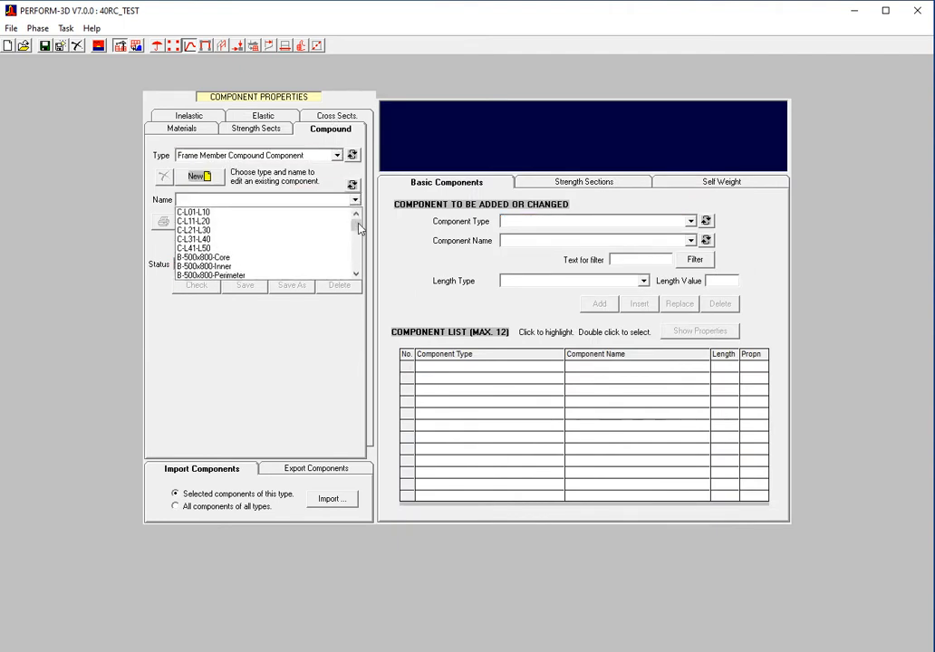
{"action": "left_click_drag", "start_coordinate": [359, 229], "coordinate": [355, 255]}
{"action": "left_click", "coordinate": [313, 248]}
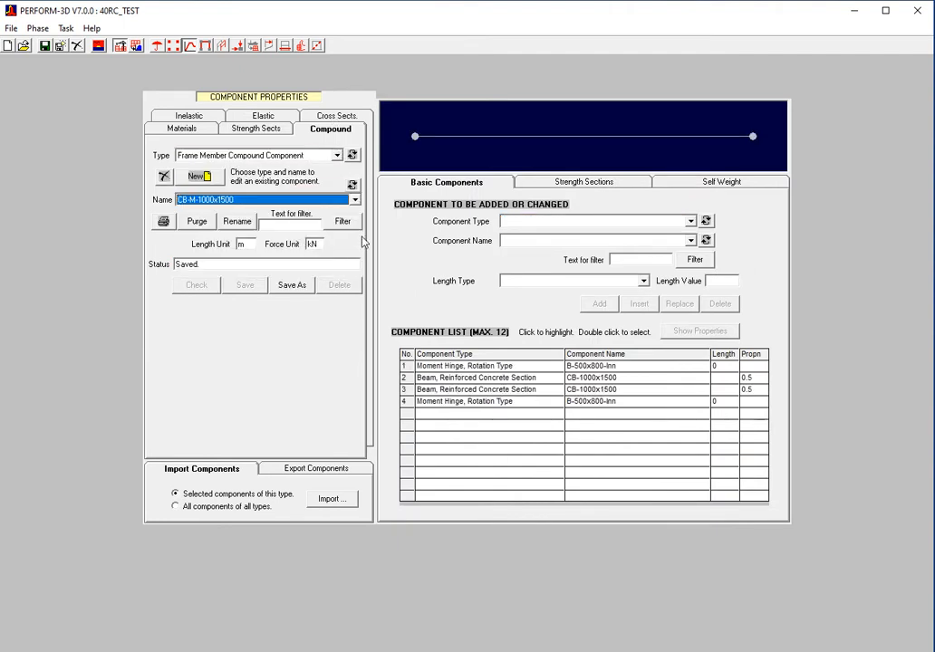
Step: Examine each moment hinge and beam section in the component list of CB-M-1000x1500, and check the list of existing compound names
{"action": "double_click", "coordinate": [596, 366]}
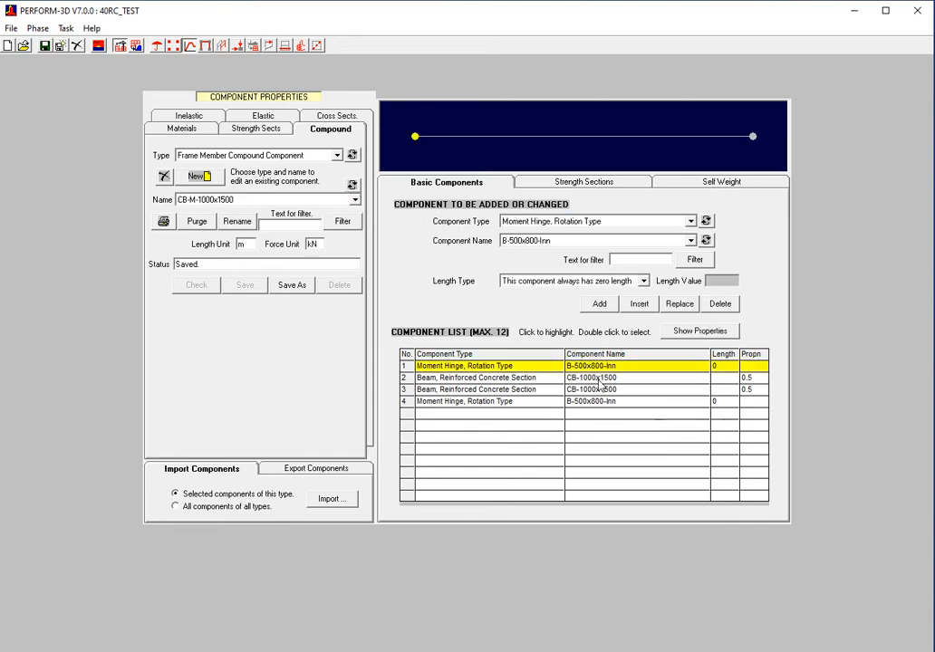
{"action": "double_click", "coordinate": [598, 378]}
{"action": "double_click", "coordinate": [598, 390]}
{"action": "double_click", "coordinate": [601, 402]}
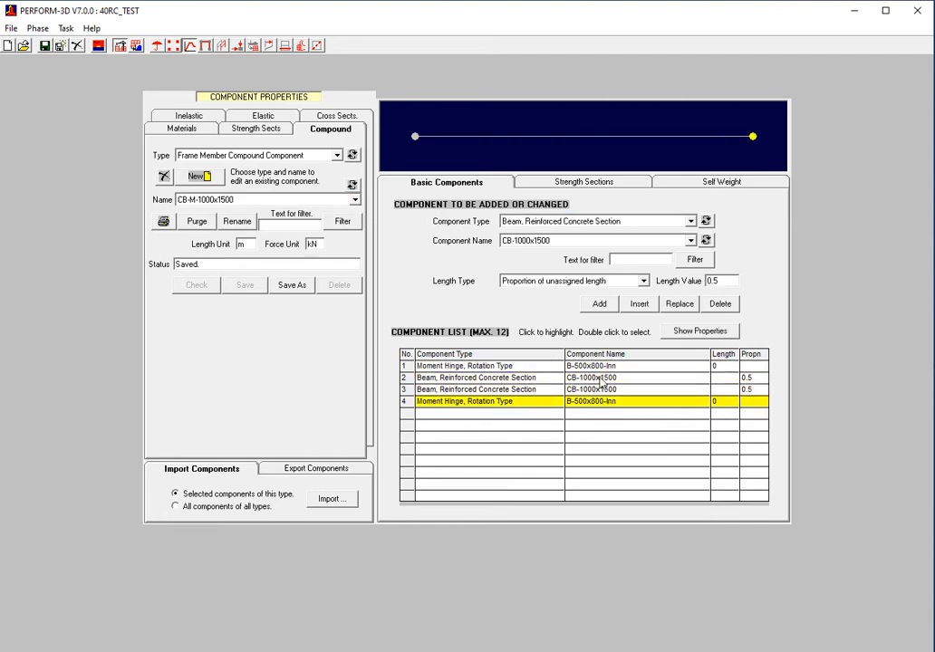
{"action": "double_click", "coordinate": [598, 366]}
{"action": "double_click", "coordinate": [597, 377]}
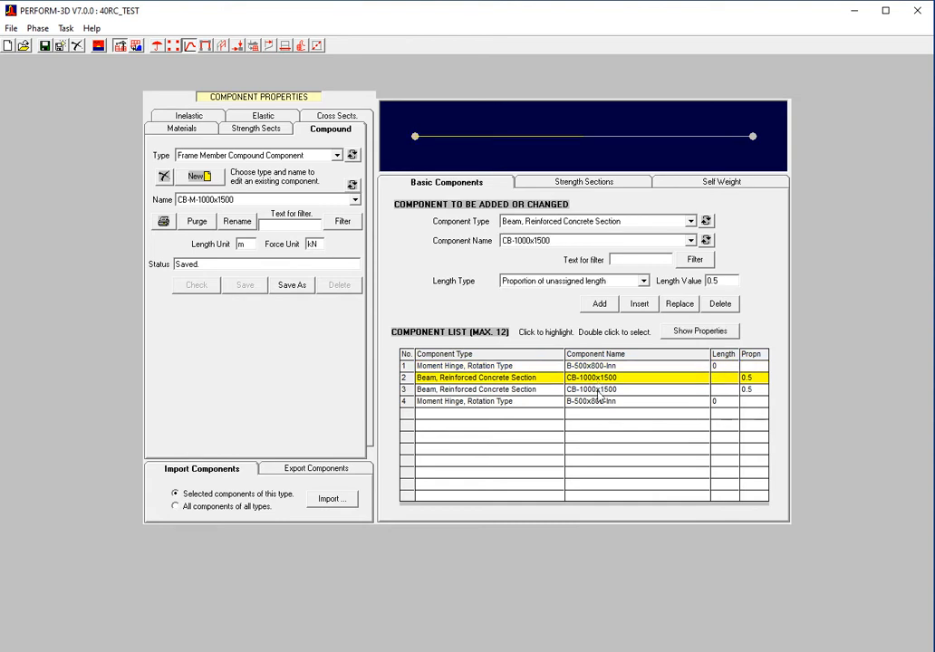
{"action": "double_click", "coordinate": [599, 390]}
{"action": "double_click", "coordinate": [600, 401]}
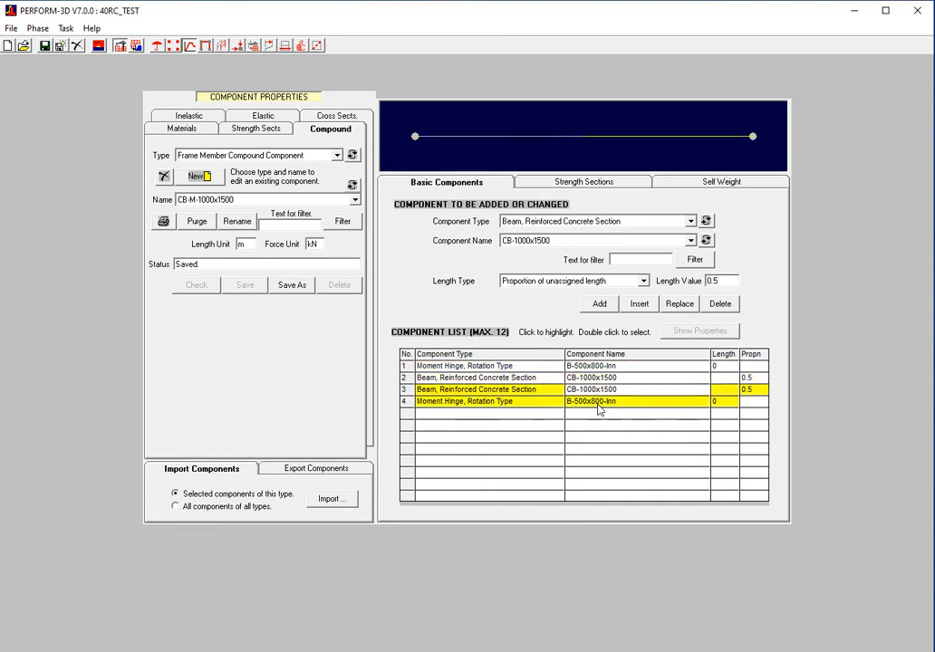
{"action": "left_click", "coordinate": [354, 200]}
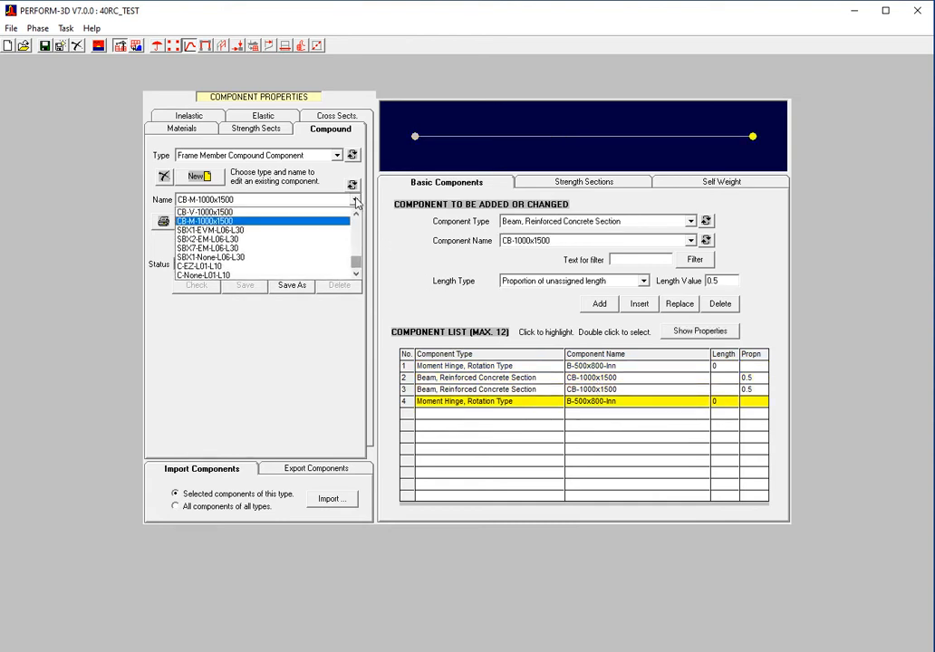
{"action": "left_click", "coordinate": [327, 366]}
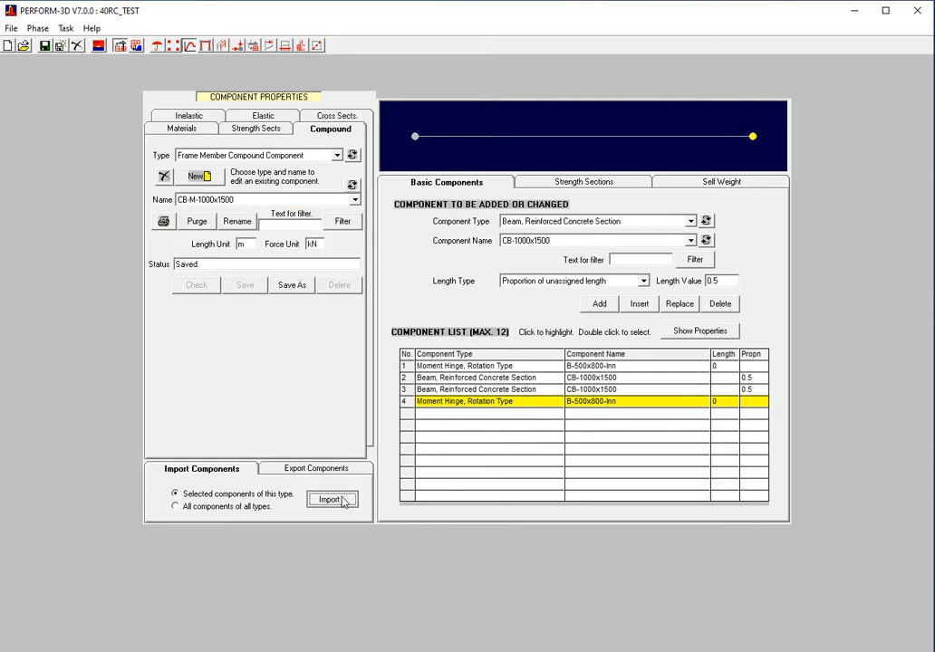
Step: Start a component import and set the user-defined folder to d:\VB\INPUT FILE\Testing Runing-20210127\1 Modeling Phase\6 Beam Compound
{"action": "left_click", "coordinate": [343, 498]}
{"action": "left_click", "coordinate": [563, 157]}
{"action": "left_click", "coordinate": [725, 177]}
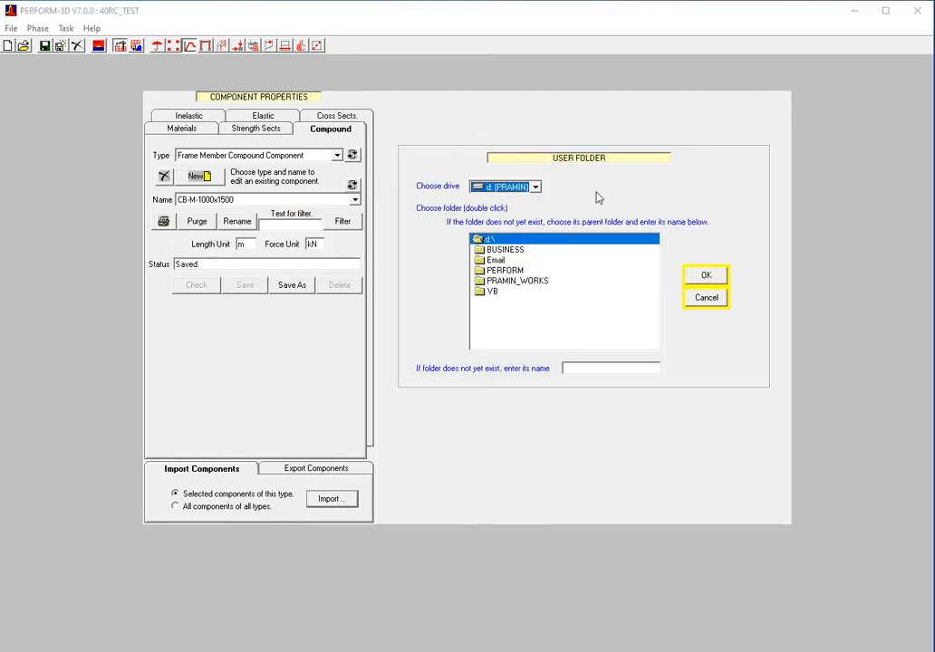
{"action": "left_click", "coordinate": [500, 294]}
{"action": "double_click", "coordinate": [500, 294]}
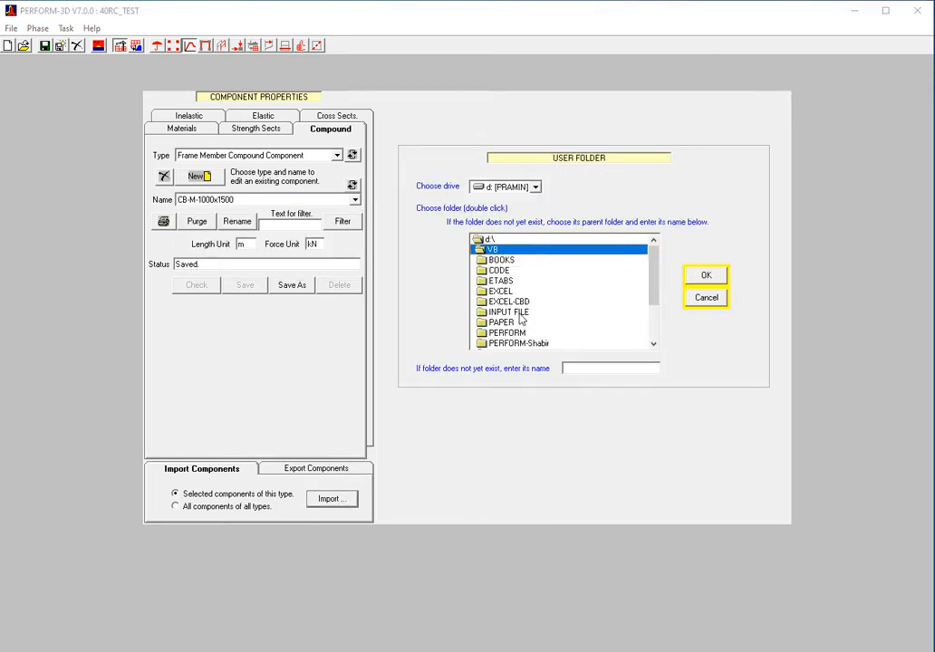
{"action": "double_click", "coordinate": [559, 308]}
{"action": "double_click", "coordinate": [561, 283]}
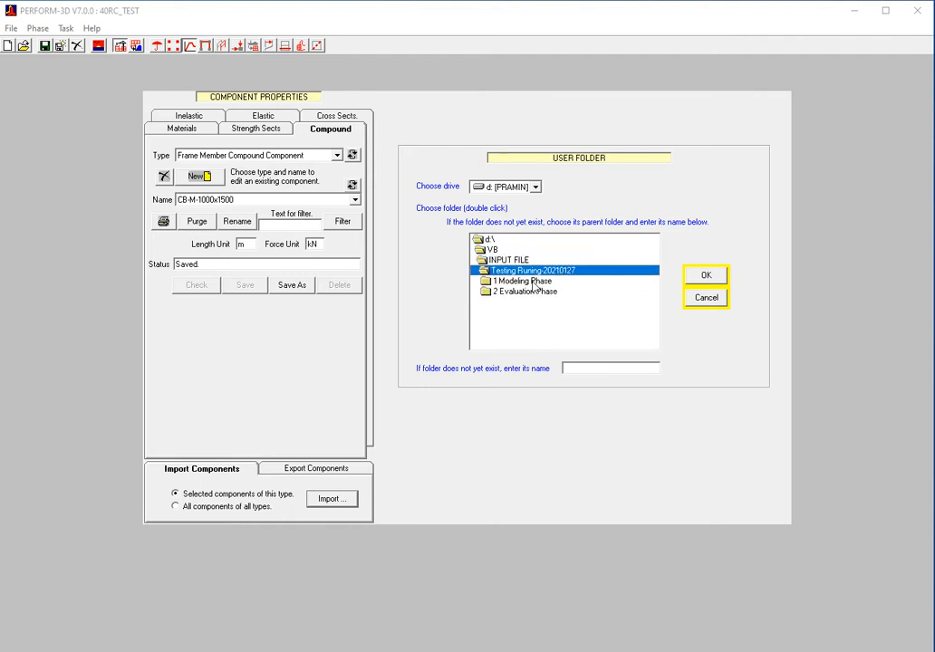
{"action": "left_click", "coordinate": [563, 283]}
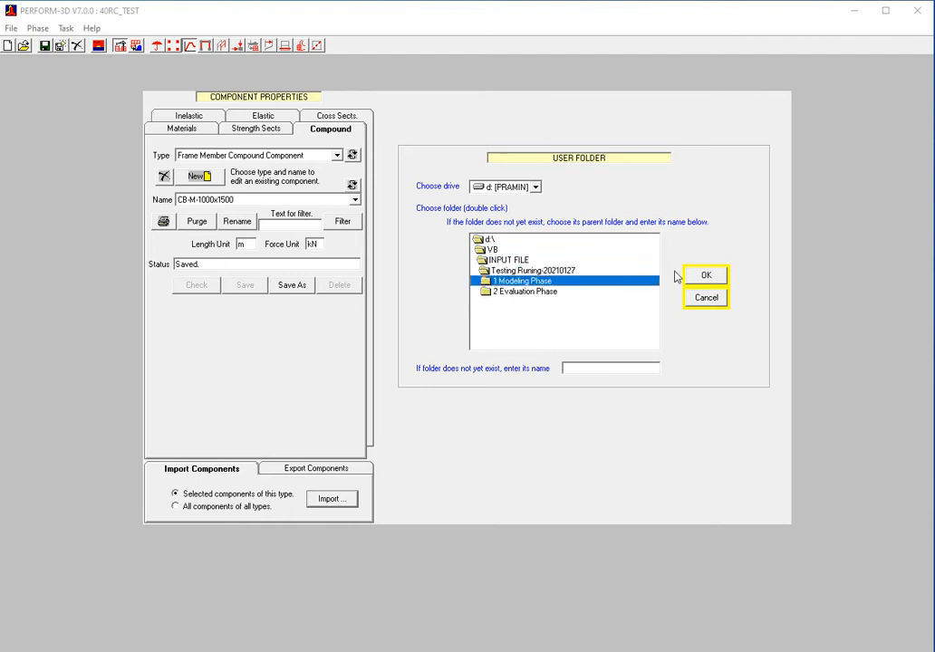
{"action": "double_click", "coordinate": [562, 280]}
{"action": "left_click_drag", "start_coordinate": [657, 272], "coordinate": [654, 299]}
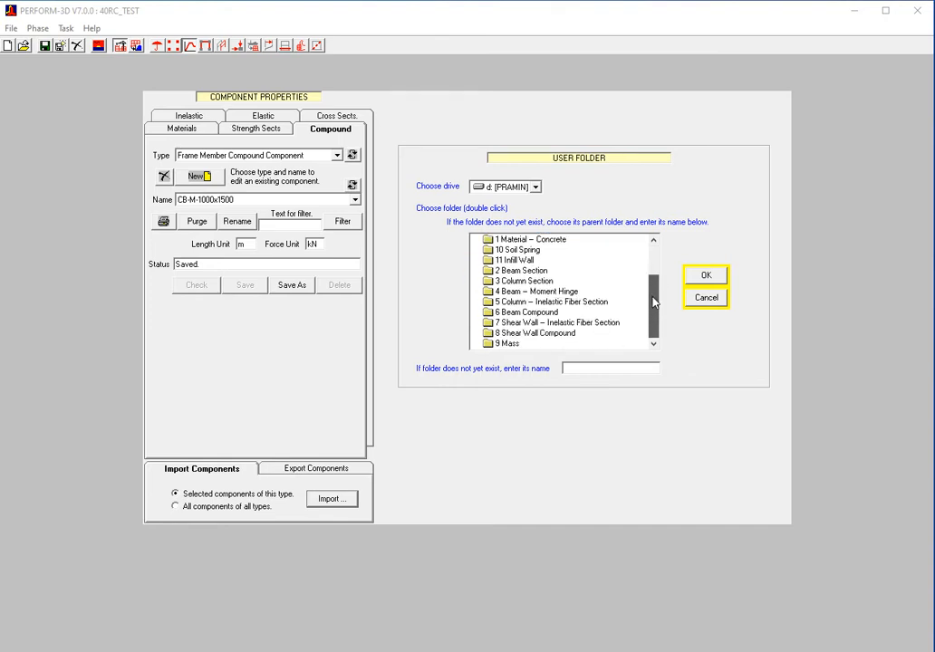
{"action": "double_click", "coordinate": [530, 312]}
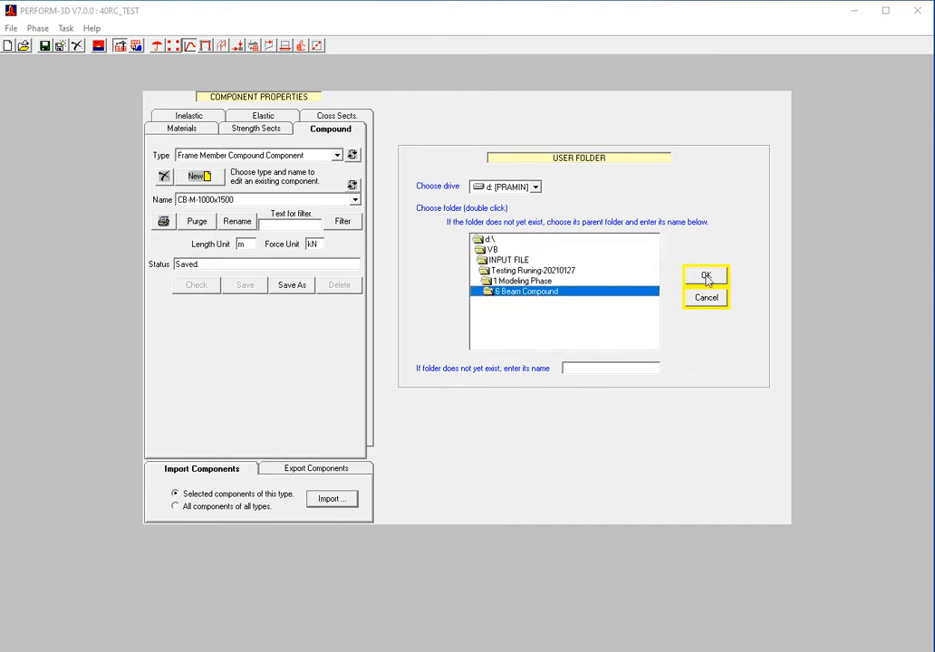
{"action": "left_click", "coordinate": [707, 276]}
Step: Choose FRAME COMPOUND.PF3CMP as the import file and open it
{"action": "left_click", "coordinate": [548, 222]}
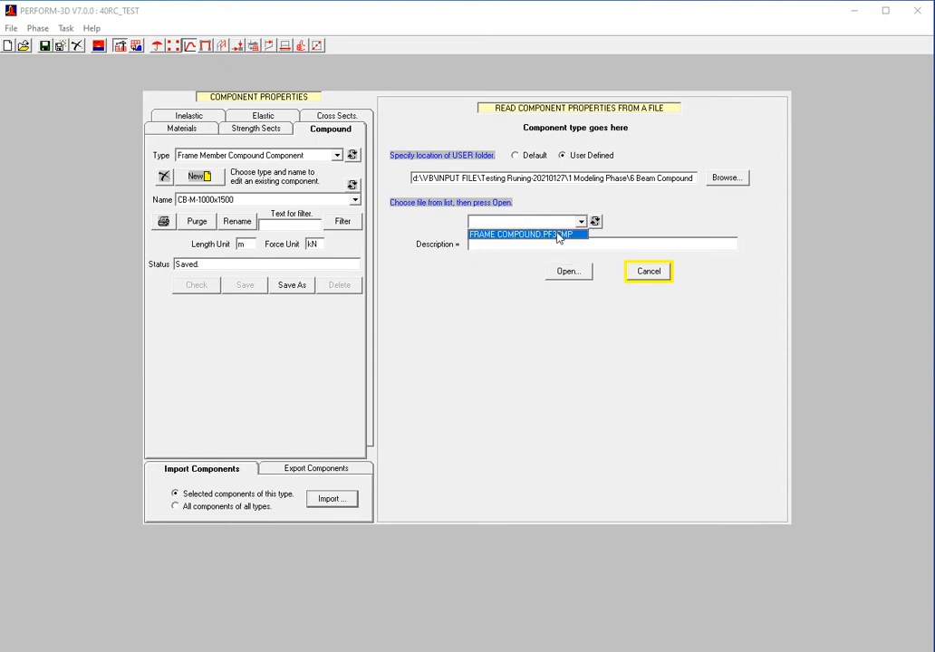
{"action": "left_click", "coordinate": [557, 234]}
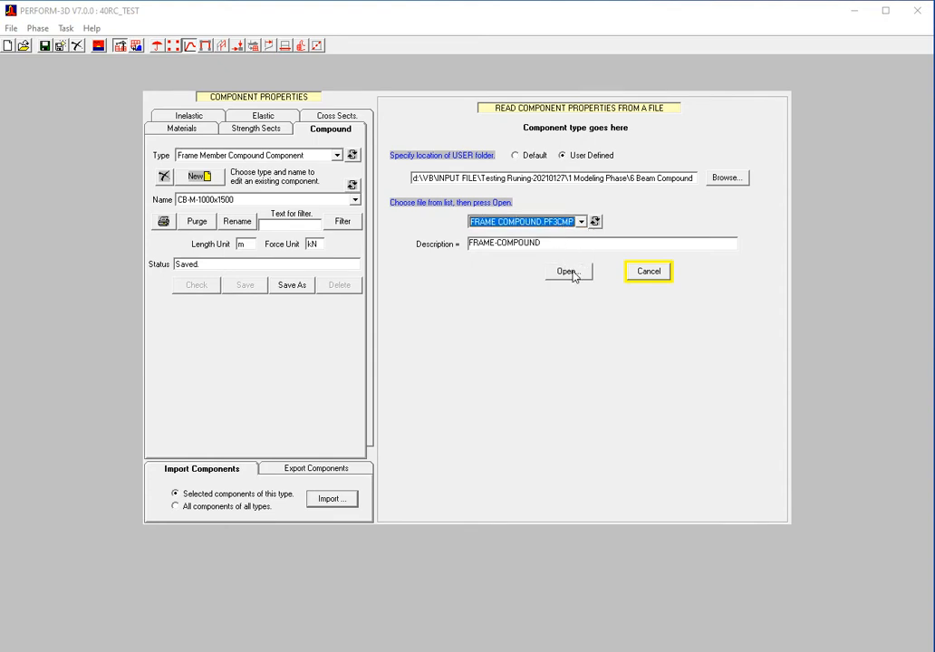
{"action": "left_click", "coordinate": [570, 273]}
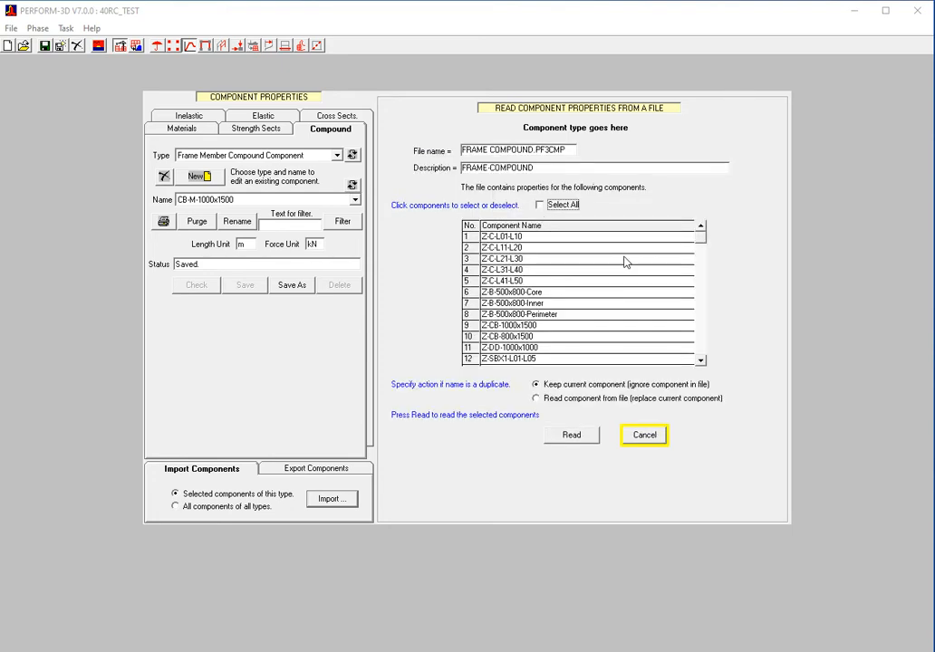
Step: Select all compound components in the file and read them in, keeping current components for duplicate names
{"action": "mouse_move", "coordinate": [700, 243]}
{"action": "left_mouse_down"}
{"action": "mouse_move", "coordinate": [700, 362]}
{"action": "mouse_move", "coordinate": [699, 234]}
{"action": "left_mouse_up"}
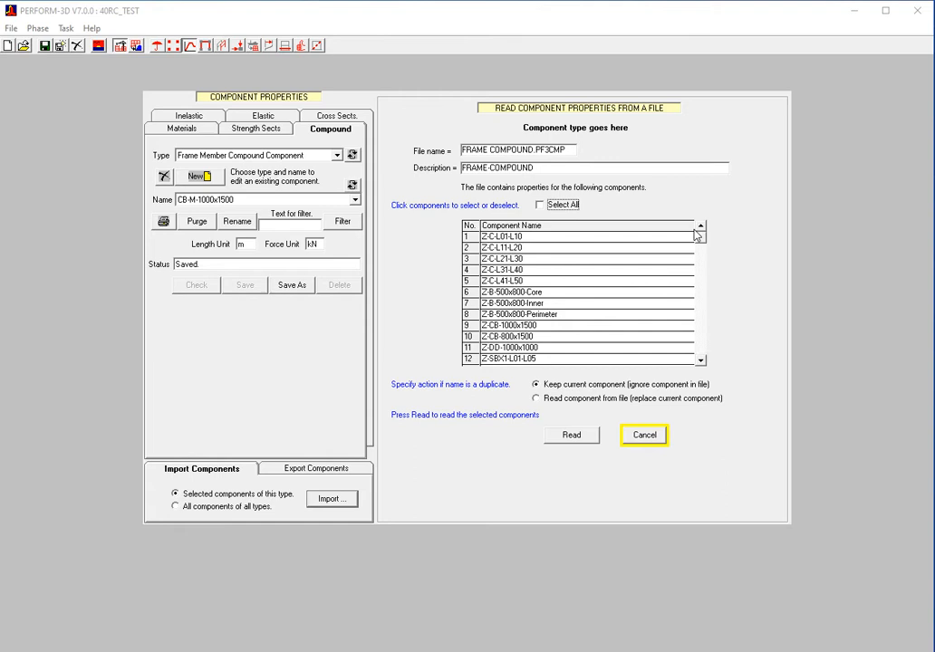
{"action": "left_click", "coordinate": [541, 205]}
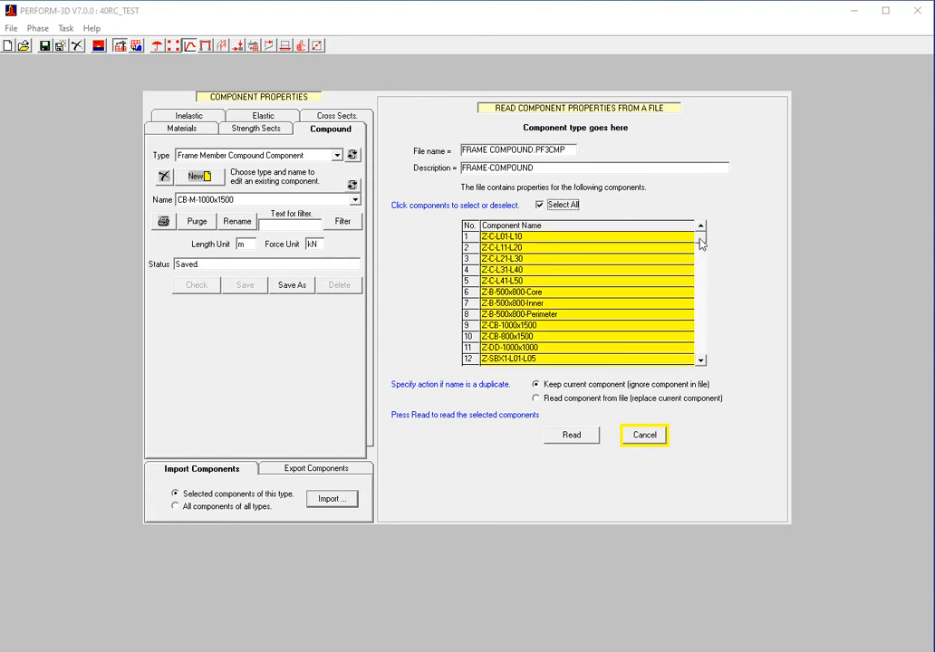
{"action": "left_click_drag", "start_coordinate": [700, 243], "coordinate": [701, 358]}
{"action": "left_click", "coordinate": [580, 441]}
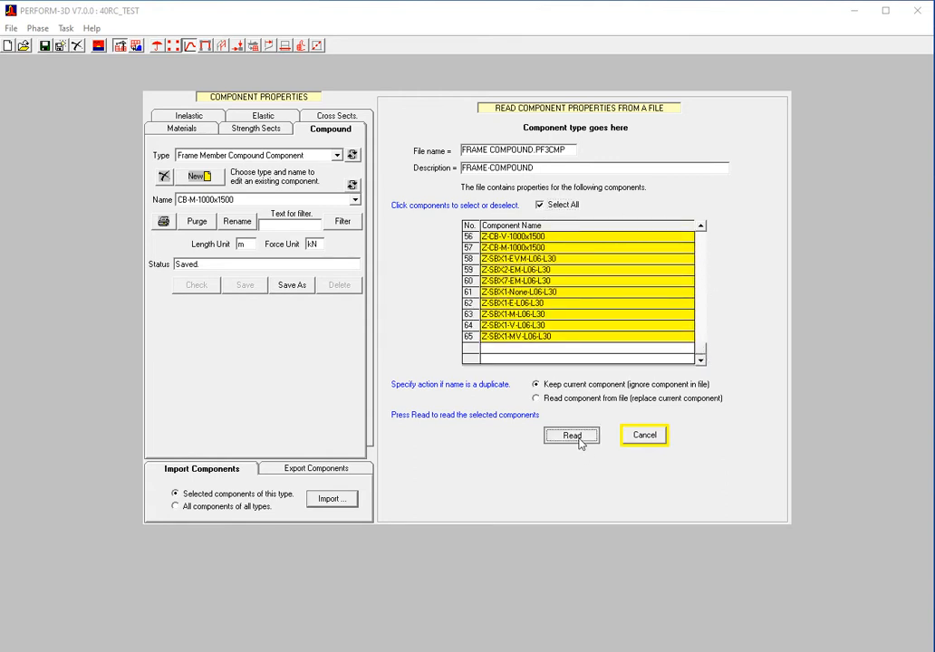
Step: Finish reading the components from the file and open the compound Z-C-L41-L50
{"action": "left_click", "coordinate": [702, 437]}
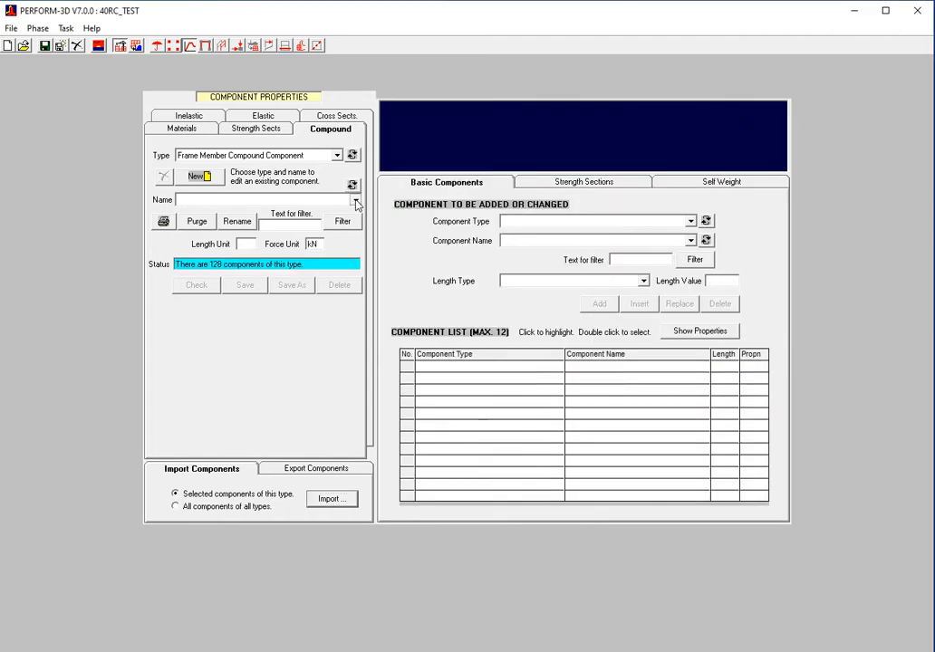
{"action": "left_click", "coordinate": [356, 201]}
{"action": "left_click_drag", "start_coordinate": [356, 226], "coordinate": [356, 246]}
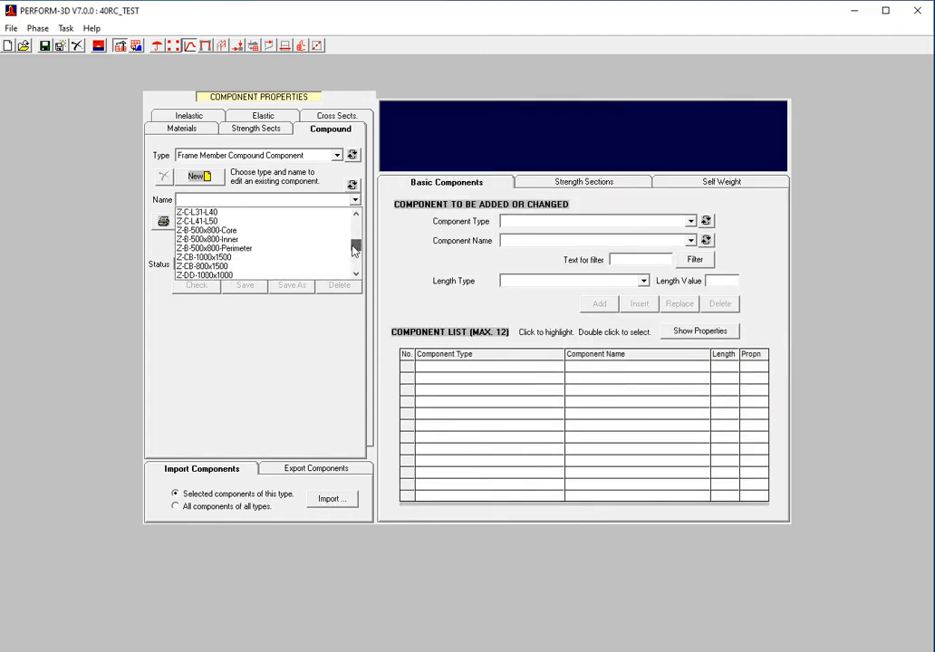
{"action": "left_click", "coordinate": [286, 222]}
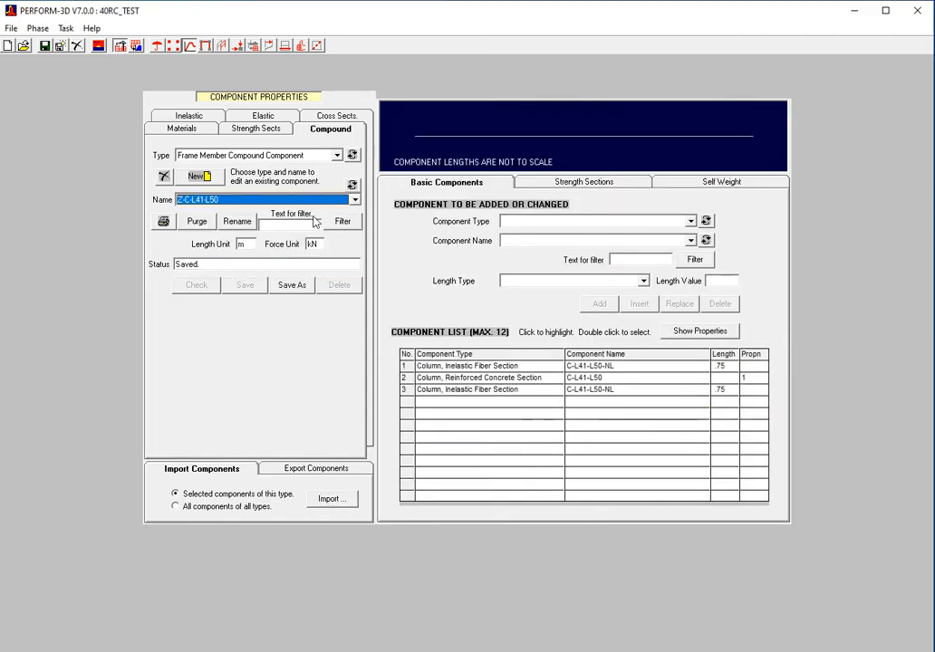
Step: Examine each inelastic fiber and reinforced concrete column section in the component list of Z-C-L41-L50
{"action": "left_click", "coordinate": [609, 366]}
{"action": "left_click", "coordinate": [610, 378]}
{"action": "left_click", "coordinate": [617, 390]}
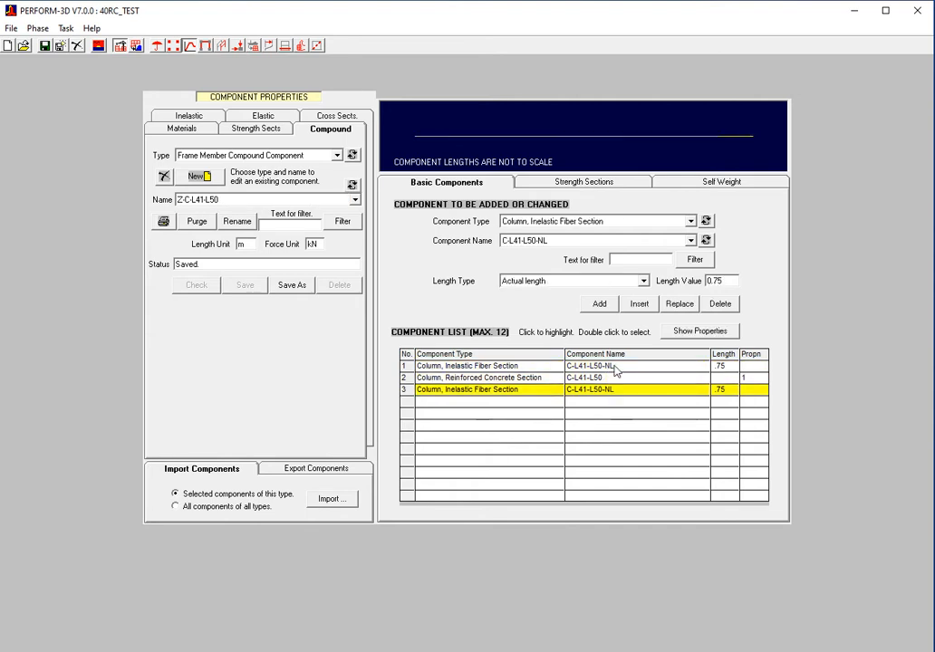
{"action": "left_click", "coordinate": [615, 367]}
{"action": "left_click", "coordinate": [613, 378]}
{"action": "left_click", "coordinate": [617, 389]}
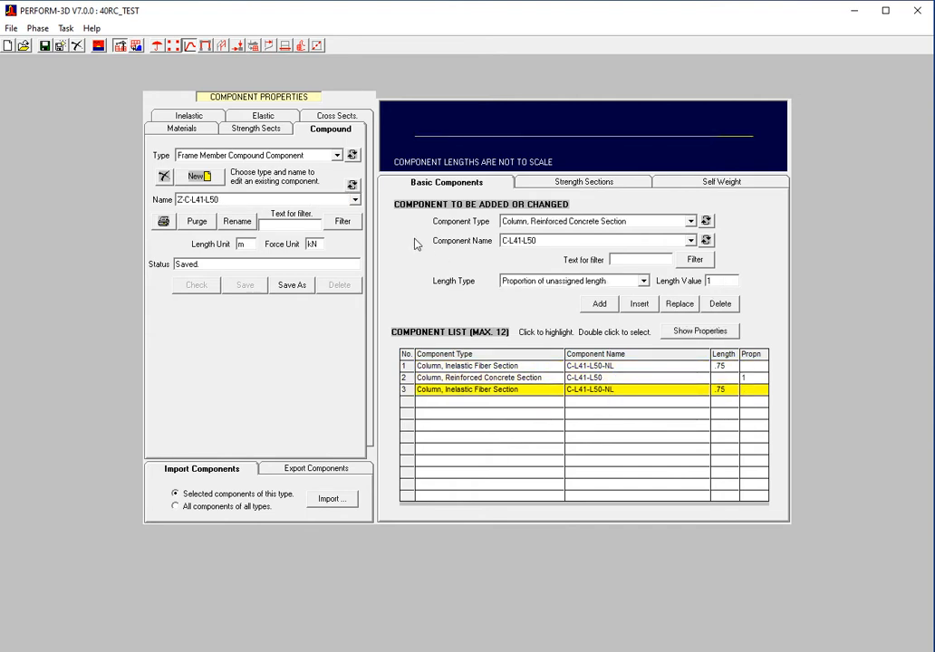
Step: Open the compound Z-SBX1-EVM-L06-L30 and examine its end zone, beam sections, shear hinge and moment hinge
{"action": "left_click", "coordinate": [355, 200]}
{"action": "left_click_drag", "start_coordinate": [357, 247], "coordinate": [357, 263]}
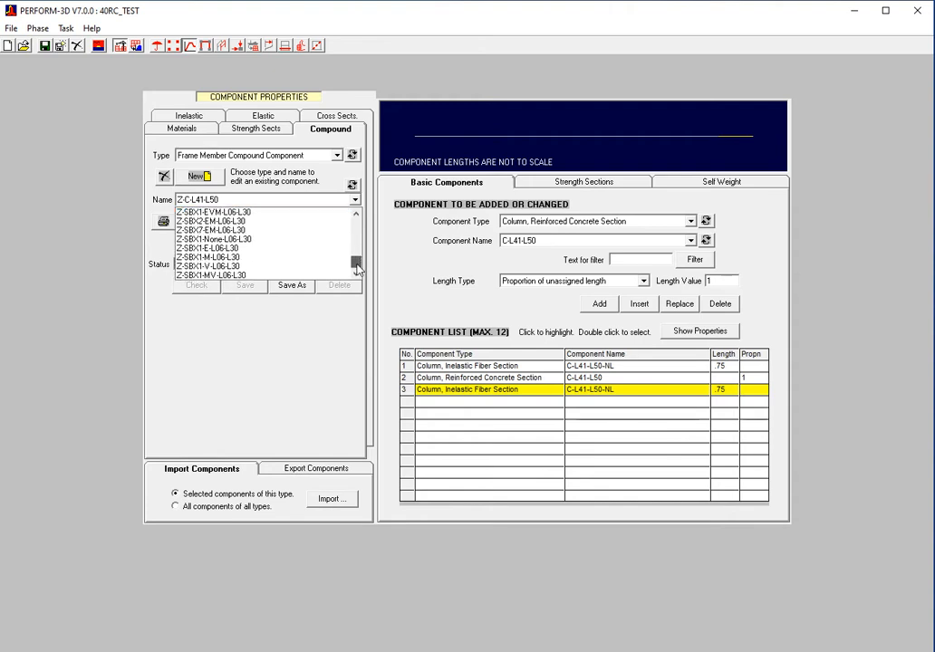
{"action": "left_click", "coordinate": [274, 215]}
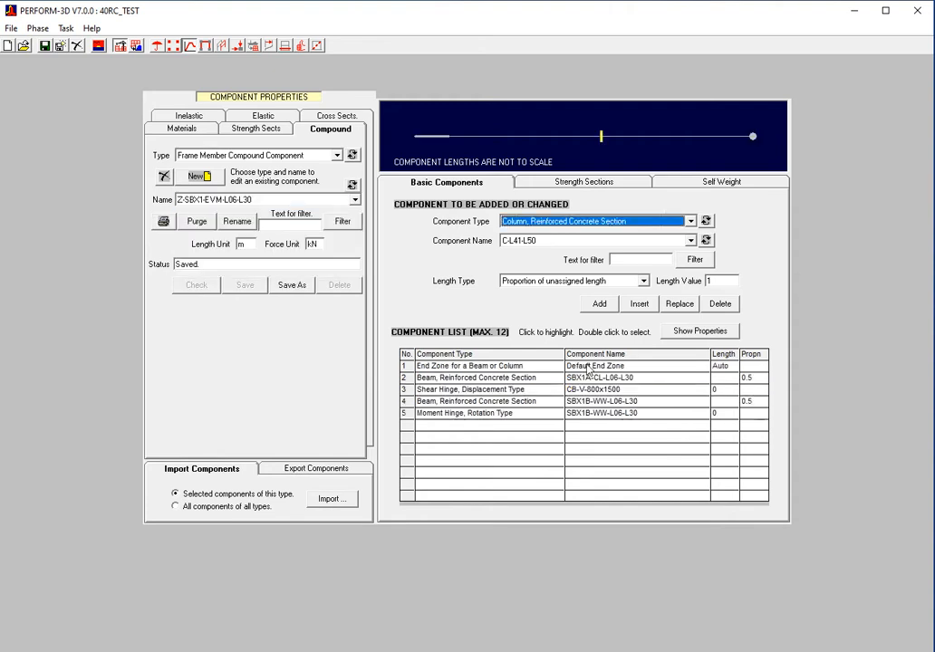
{"action": "left_click", "coordinate": [593, 366]}
{"action": "left_click", "coordinate": [593, 378]}
{"action": "left_click", "coordinate": [596, 390]}
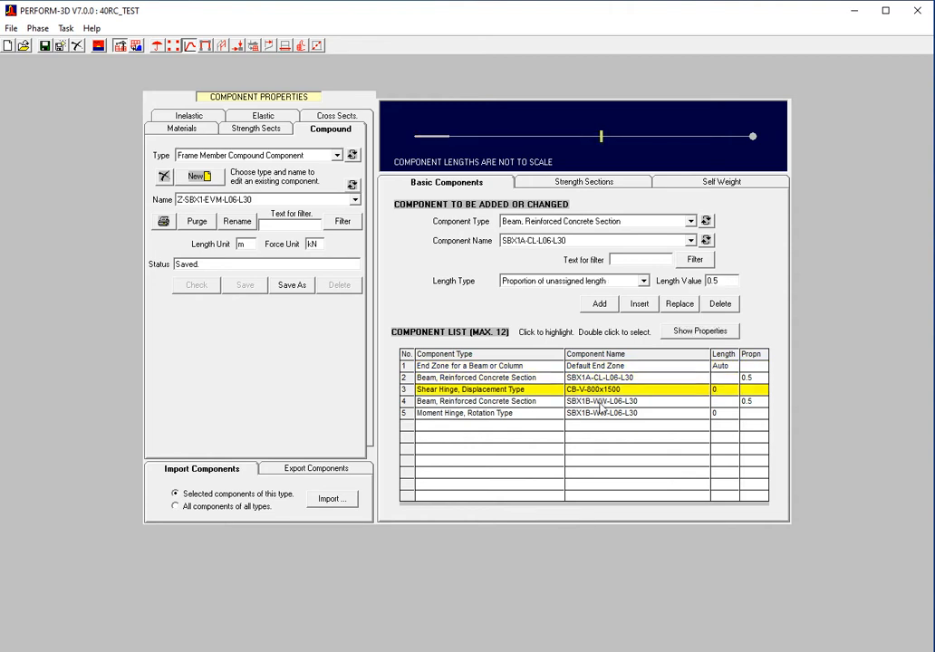
{"action": "left_click", "coordinate": [597, 401]}
{"action": "left_click", "coordinate": [600, 413]}
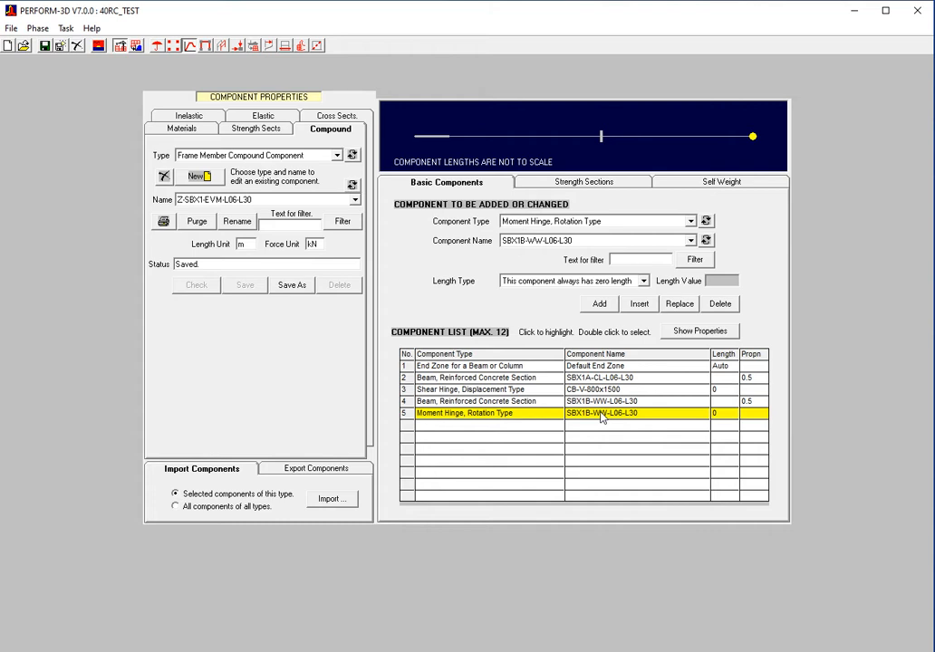
Step: Switch to the 1 Modeling Phase folder and open the SW Fiber Section workbook from 7 Shear Wall – Inelastic Fiber Section
{"action": "left_click", "coordinate": [854, 11]}
{"action": "left_click", "coordinate": [130, 190]}
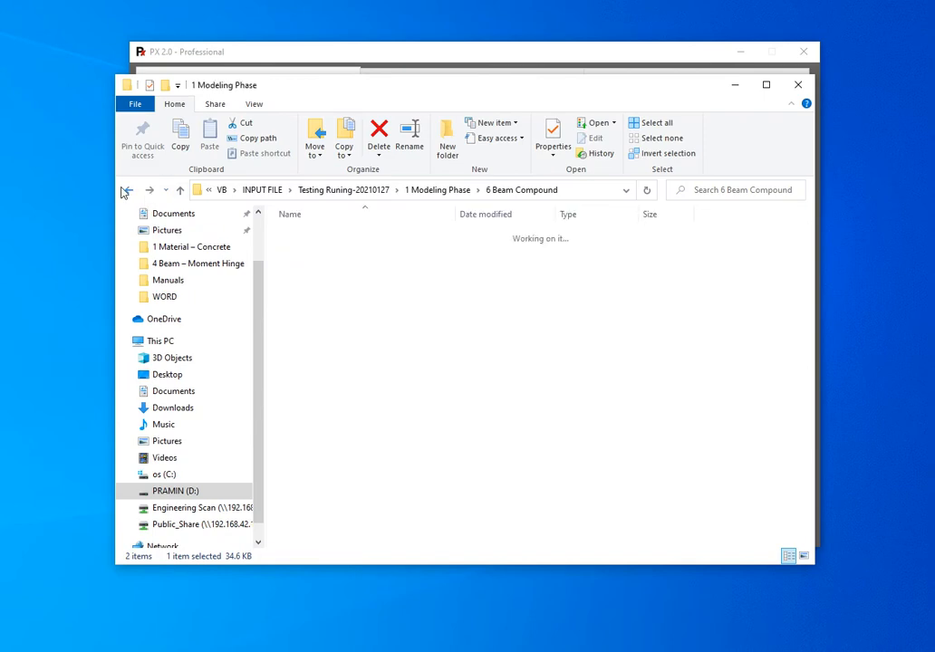
{"action": "left_click", "coordinate": [324, 72]}
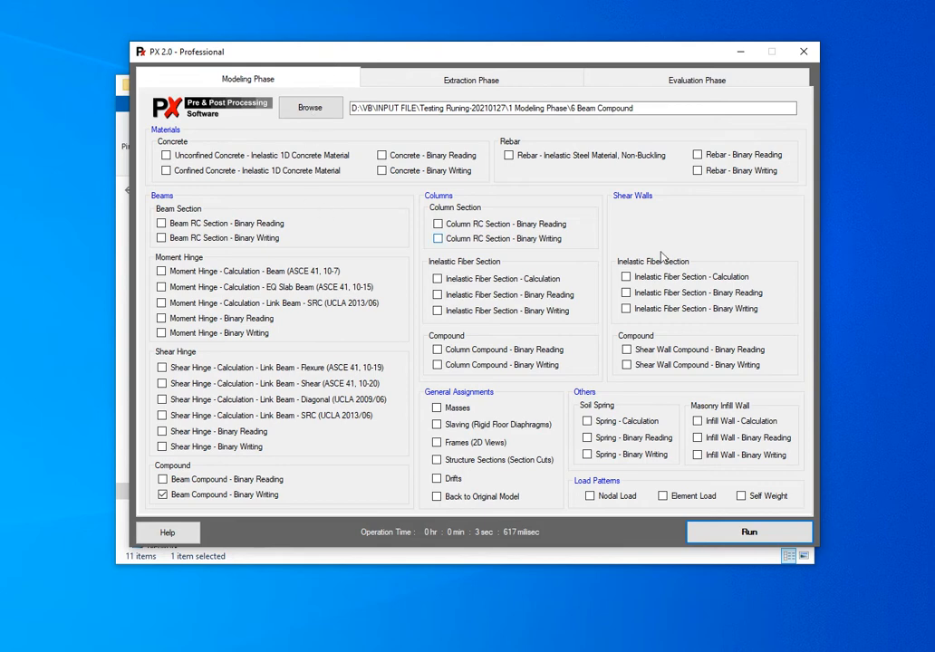
{"action": "left_click", "coordinate": [444, 556]}
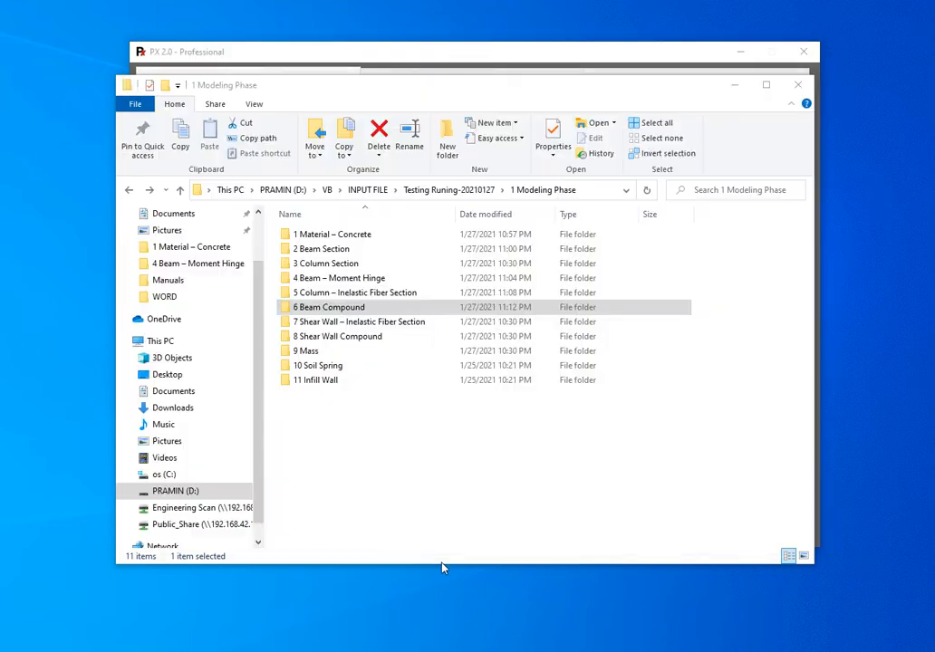
{"action": "double_click", "coordinate": [365, 323]}
{"action": "double_click", "coordinate": [335, 235]}
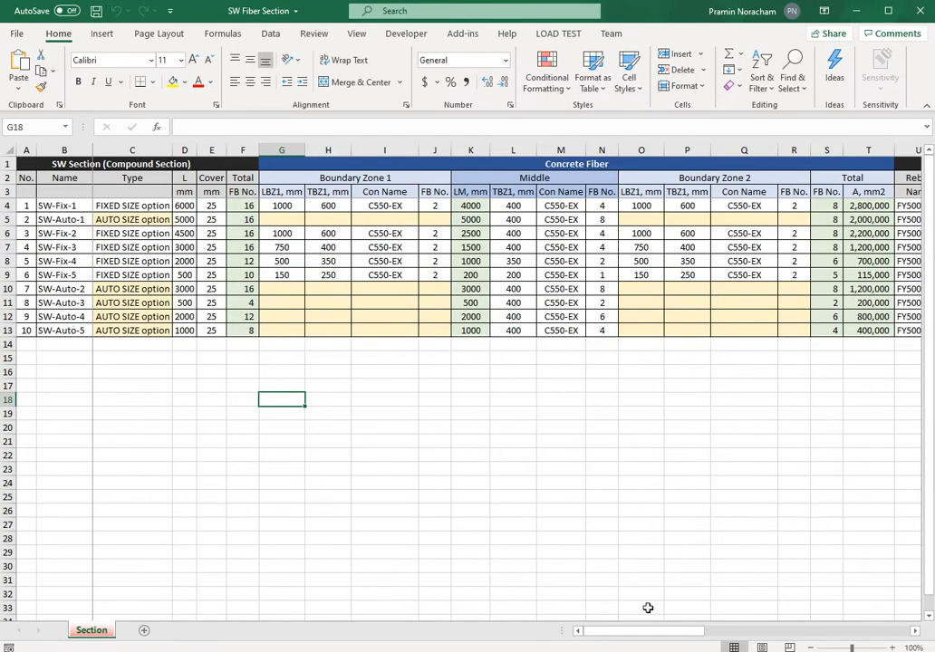
Step: Examine the FIXED SIZE and AUTO SIZE options and the Concrete Fiber and Rebar Fiber columns of the Section sheet
{"action": "left_click", "coordinate": [141, 205]}
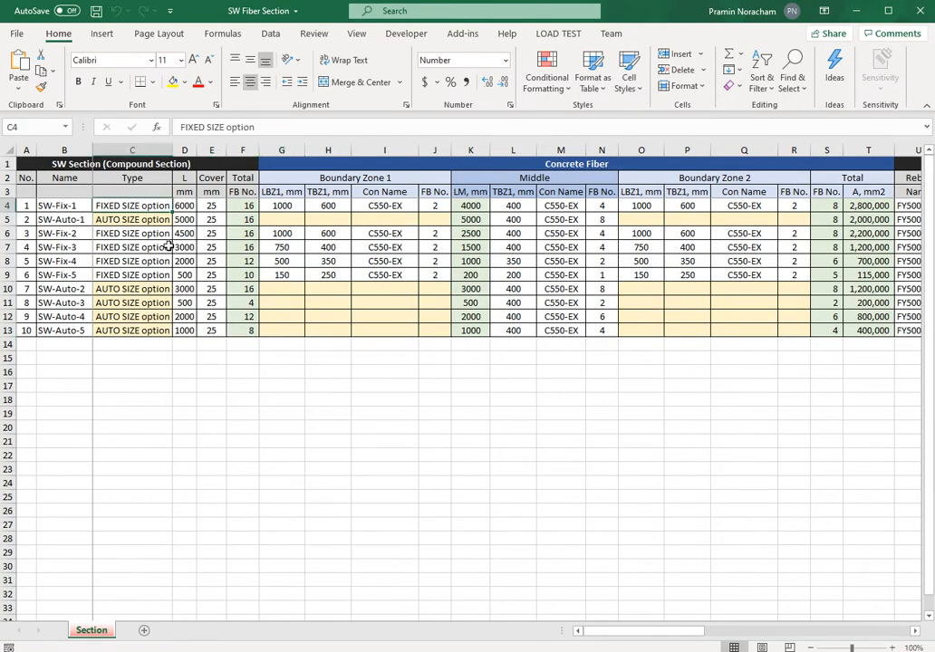
{"action": "left_click", "coordinate": [145, 219]}
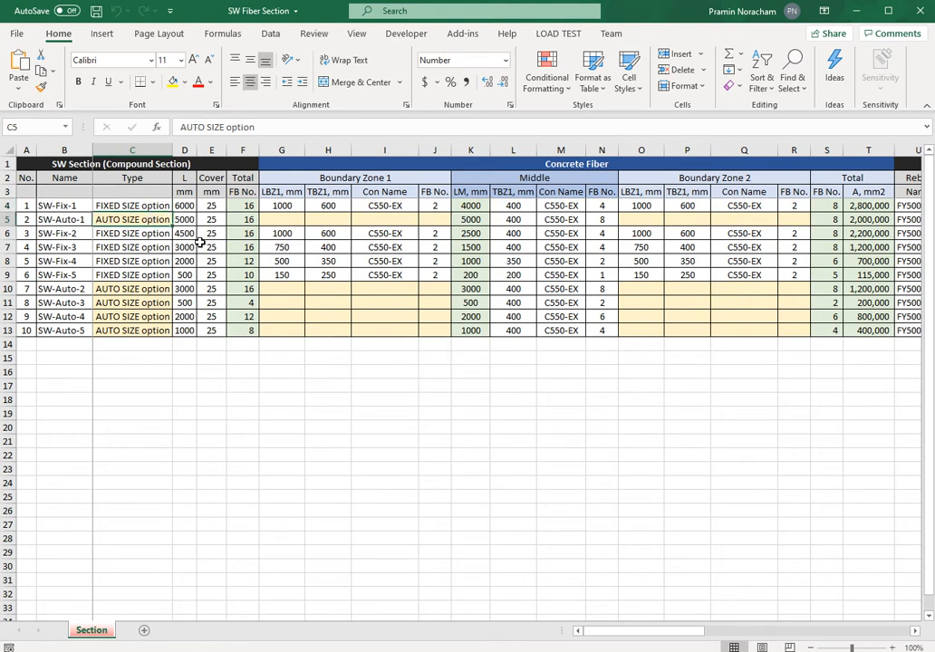
{"action": "left_click", "coordinate": [509, 408]}
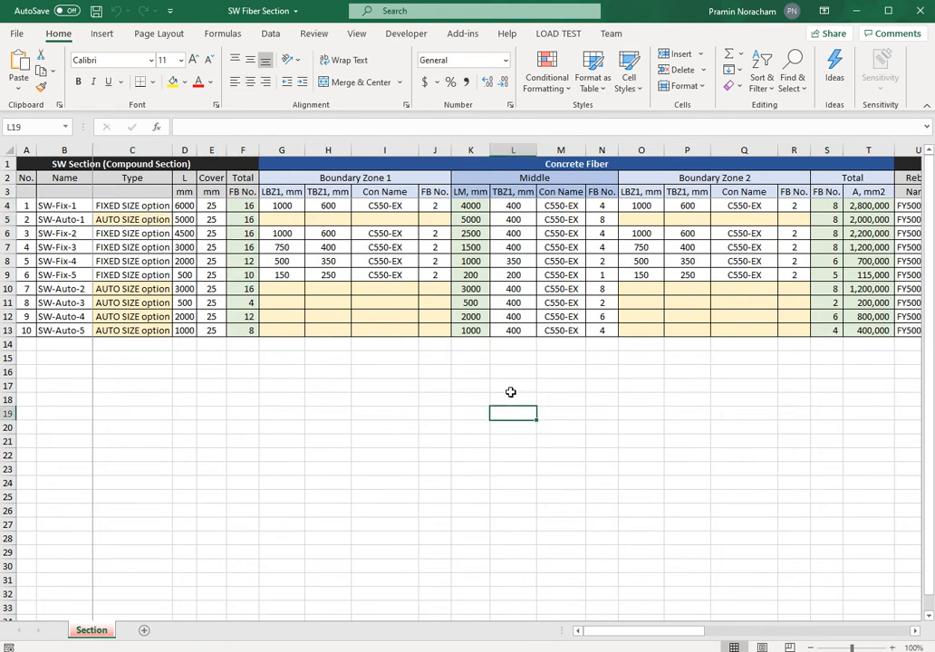
{"action": "left_click", "coordinate": [439, 162]}
{"action": "left_click_drag", "start_coordinate": [440, 163], "coordinate": [455, 333]}
{"action": "left_click_drag", "start_coordinate": [587, 631], "coordinate": [744, 628]}
{"action": "left_click_drag", "start_coordinate": [286, 166], "coordinate": [298, 324]}
{"action": "left_click_drag", "start_coordinate": [765, 632], "coordinate": [590, 631]}
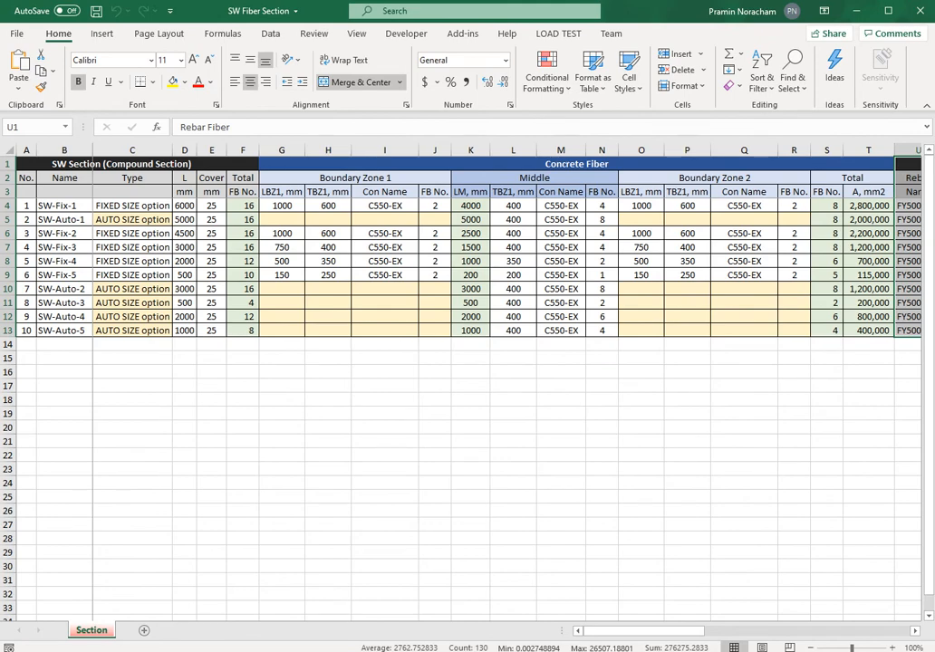
Step: Switch to the PX User Manual and find section 2.31, Shear Wall – Inelastic Fiber Section – Calculation
{"action": "key", "text": "alt+Tab"}
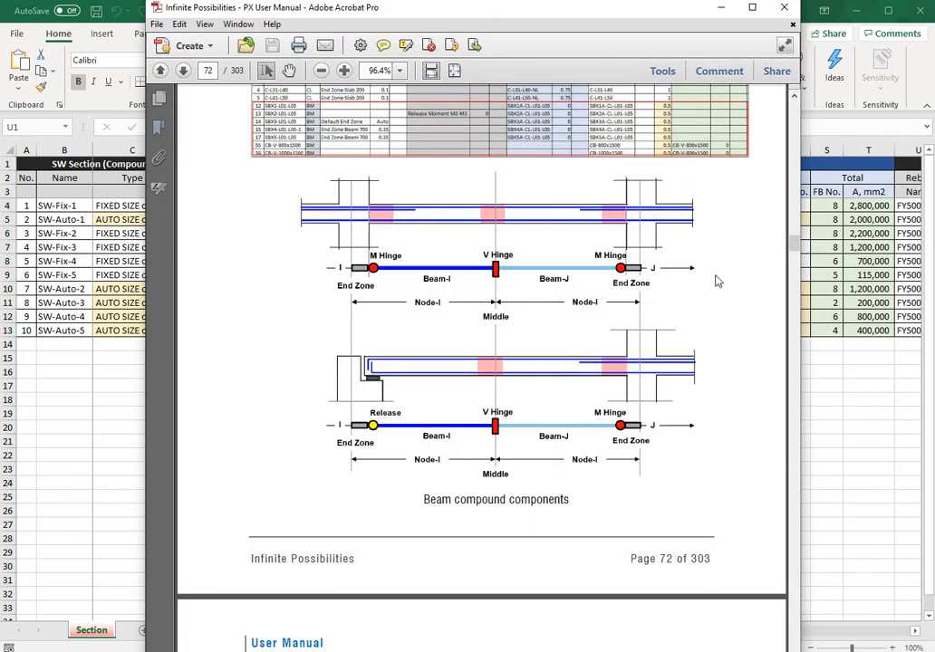
{"action": "scroll", "coordinate": [716, 281], "scroll_direction": "down", "scroll_amount": 10}
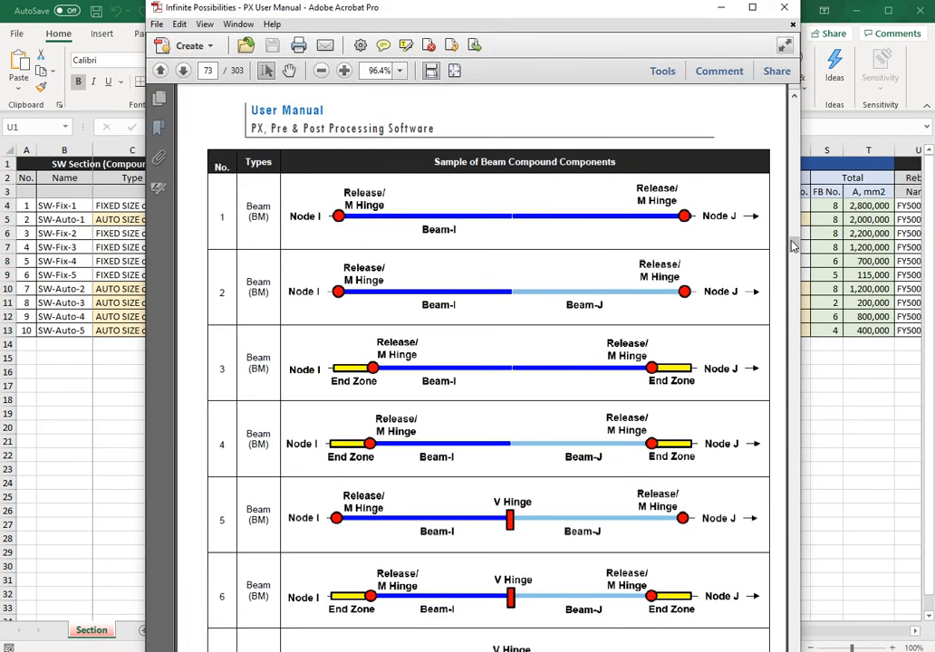
{"action": "left_click_drag", "start_coordinate": [792, 245], "coordinate": [794, 253]}
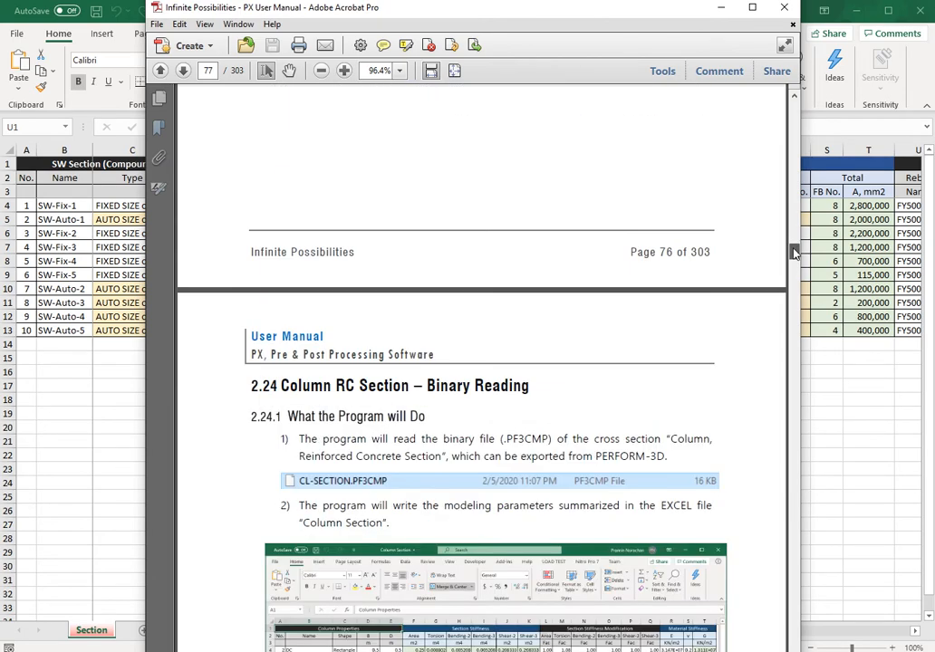
{"action": "scroll", "coordinate": [722, 323], "scroll_direction": "down", "scroll_amount": 15}
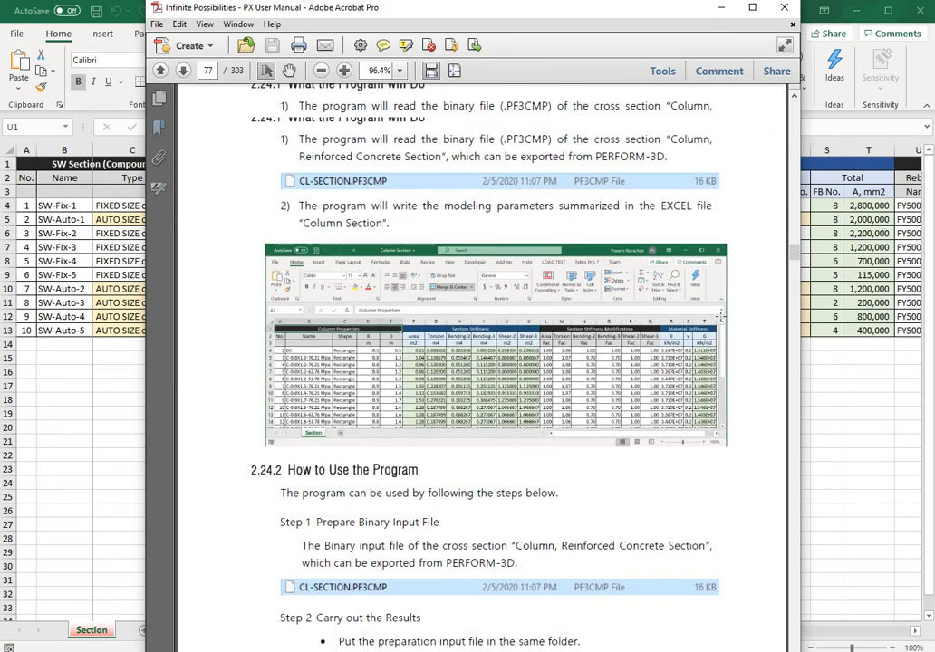
{"action": "scroll", "coordinate": [722, 323], "scroll_direction": "down", "scroll_amount": 8}
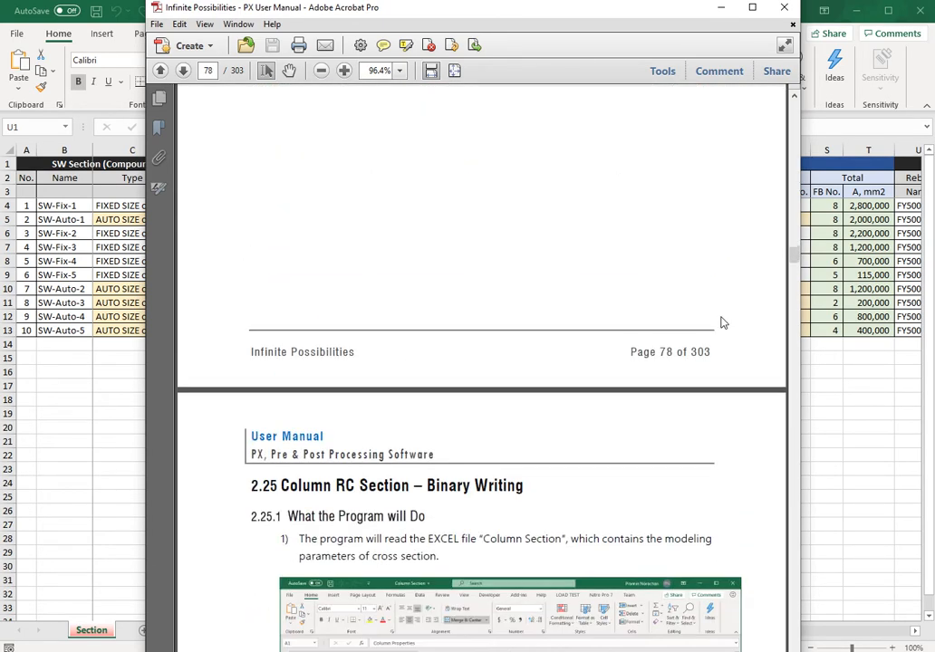
{"action": "scroll", "coordinate": [722, 324], "scroll_direction": "down", "scroll_amount": 15}
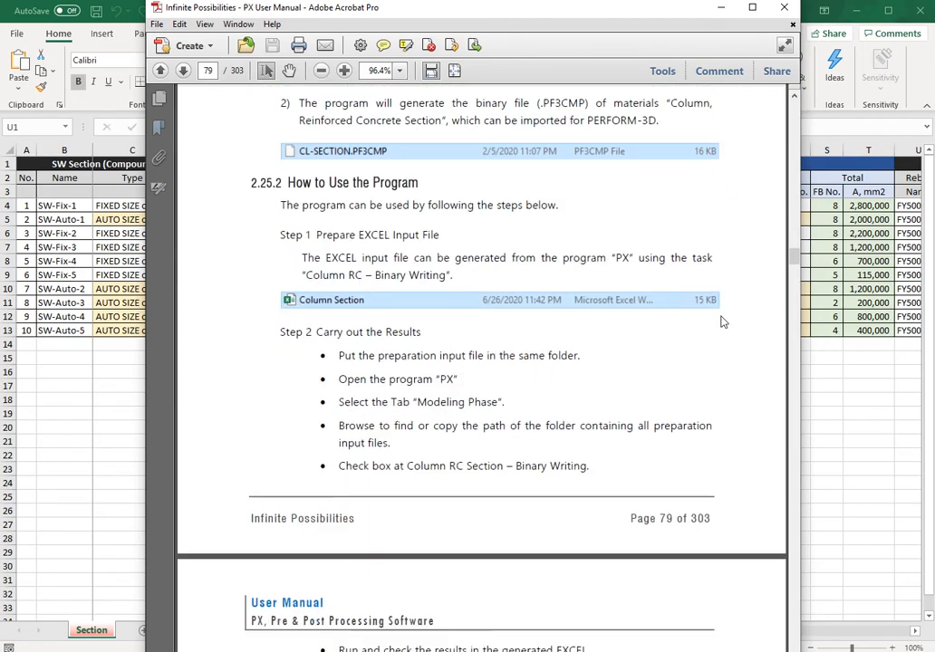
{"action": "scroll", "coordinate": [722, 322], "scroll_direction": "down", "scroll_amount": 15}
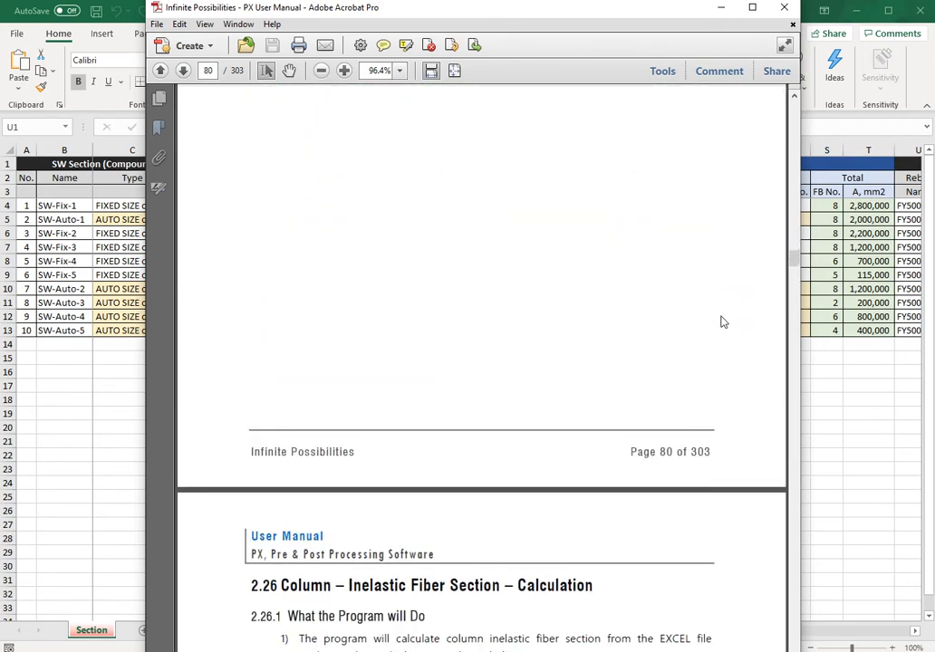
{"action": "scroll", "coordinate": [722, 322], "scroll_direction": "down", "scroll_amount": 15}
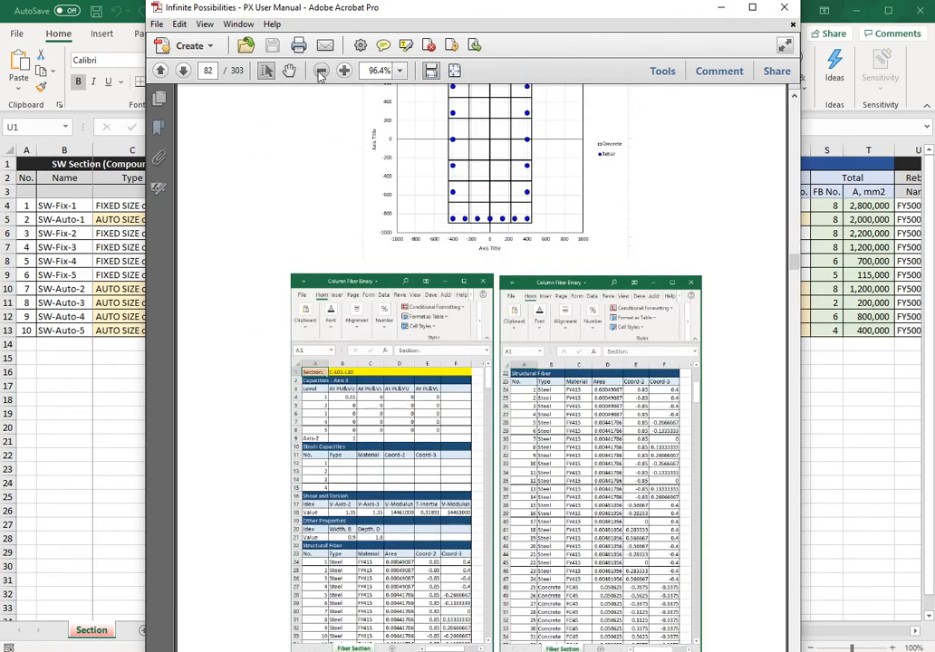
{"action": "scroll", "coordinate": [328, 351], "scroll_direction": "down", "scroll_amount": 5}
{"action": "scroll", "coordinate": [308, 347], "scroll_direction": "down", "scroll_amount": 8}
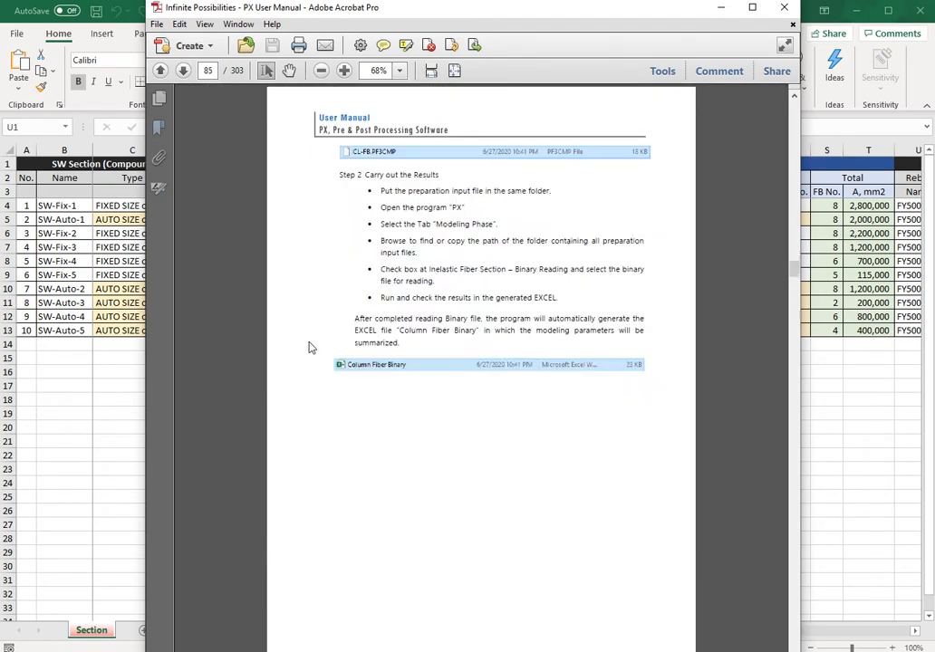
{"action": "scroll", "coordinate": [308, 347], "scroll_direction": "down", "scroll_amount": 3}
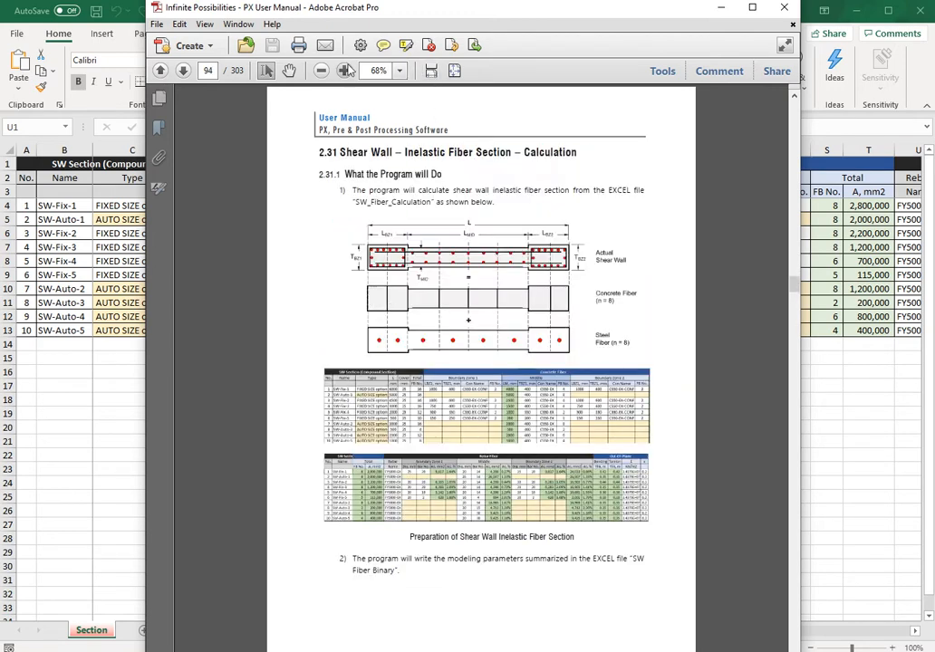
Step: Enlarge the manual page to 96.4% and examine the shear wall fiber diagrams, input tables and output description
{"action": "left_click", "coordinate": [344, 72]}
{"action": "left_click", "coordinate": [345, 71]}
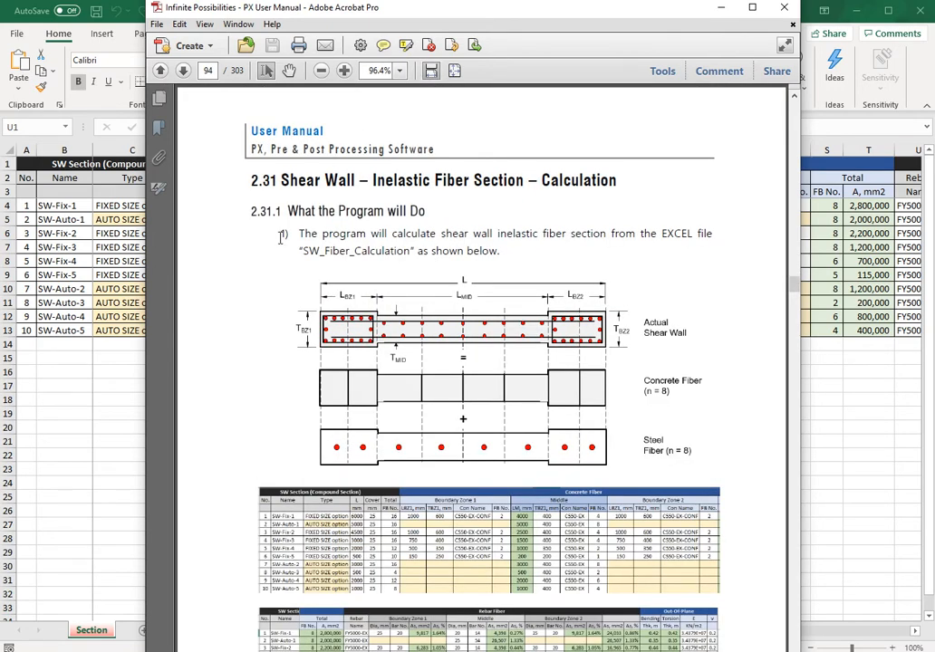
{"action": "scroll", "coordinate": [279, 223], "scroll_direction": "down", "scroll_amount": 3}
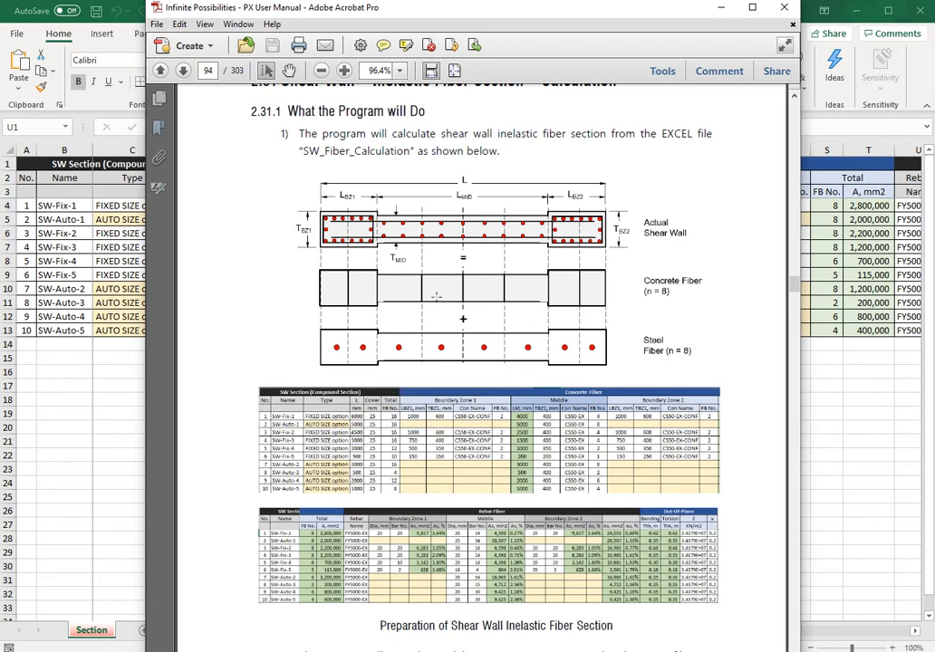
{"action": "scroll", "coordinate": [436, 297], "scroll_direction": "down", "scroll_amount": 10}
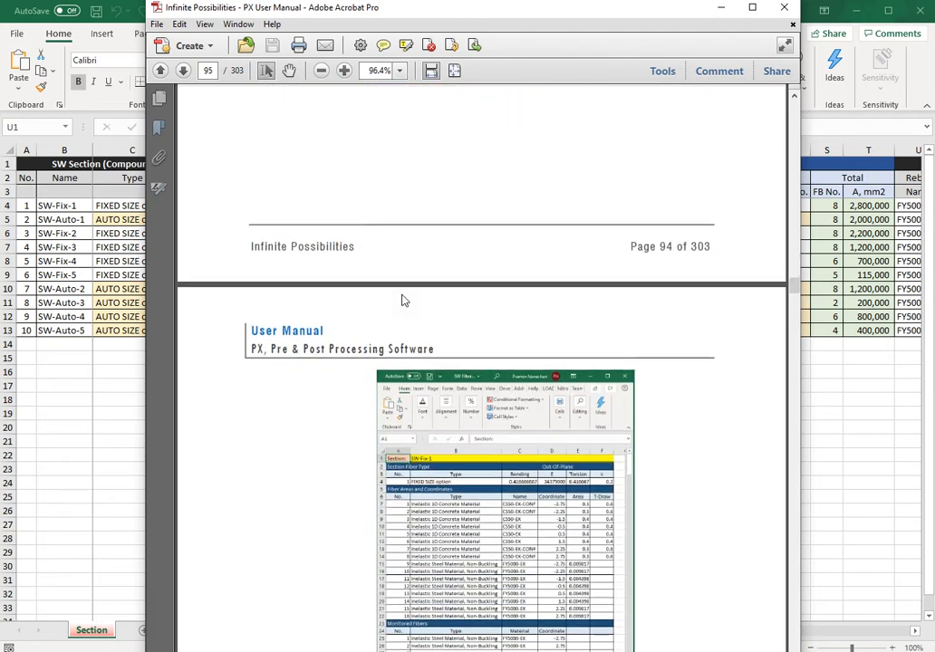
{"action": "scroll", "coordinate": [404, 300], "scroll_direction": "up", "scroll_amount": 10}
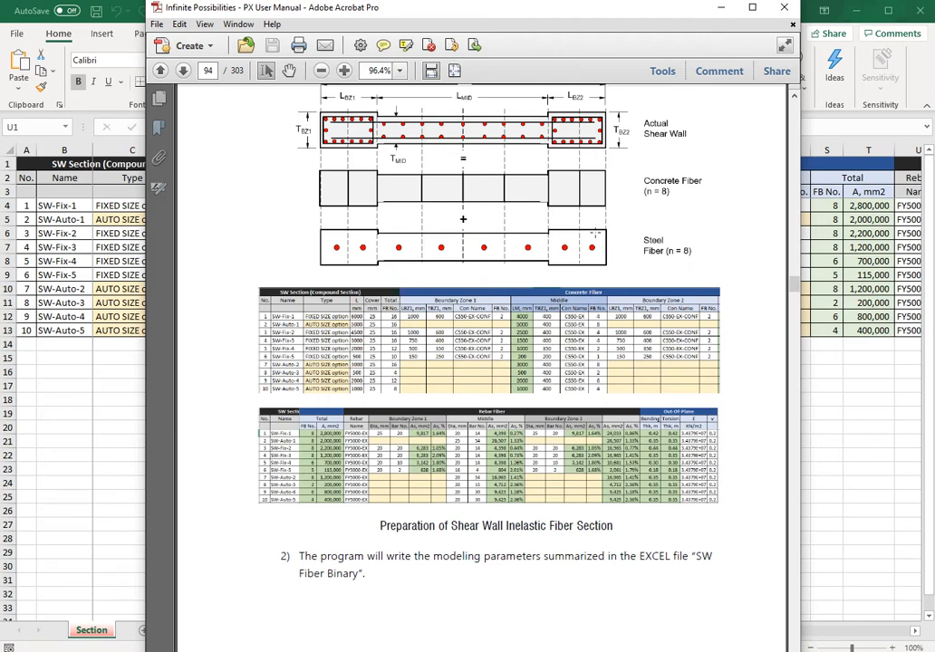
Step: Minimize the manual and close the SW Fiber Section workbook
{"action": "left_click", "coordinate": [720, 7]}
{"action": "left_click", "coordinate": [608, 484]}
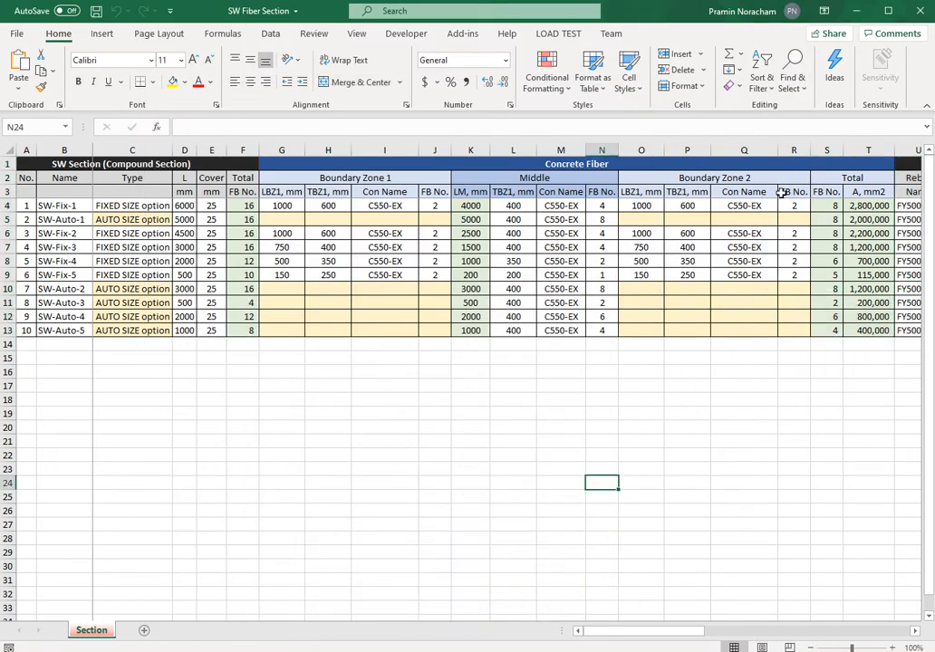
{"action": "left_click", "coordinate": [920, 12]}
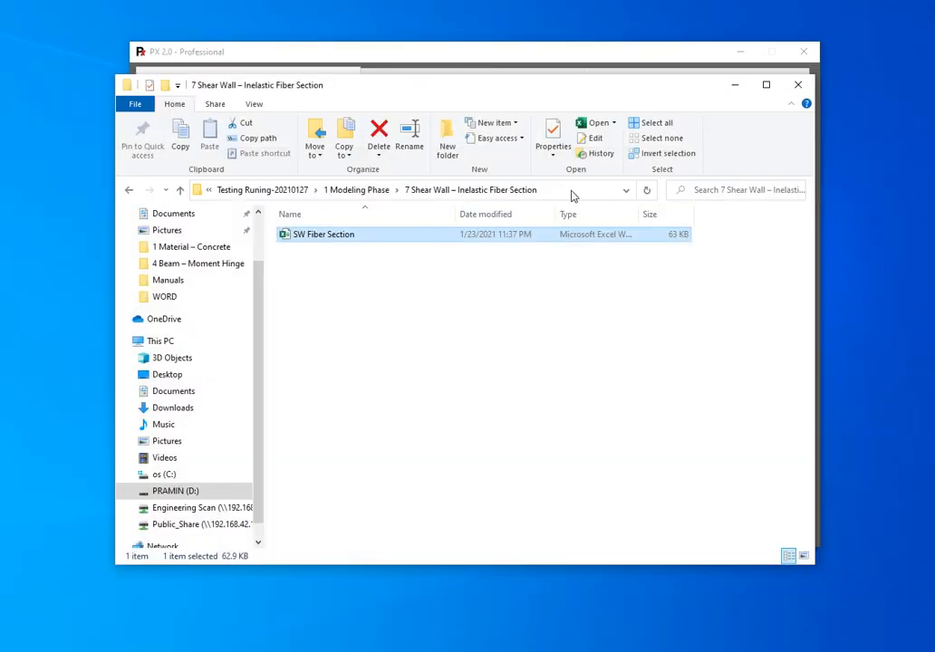
Step: Switch to PX 2.0, select the shear wall Inelastic Fiber Section - Calculation task and point it to the 7 Shear Wall – Inelastic Fiber Section folder
{"action": "left_click", "coordinate": [571, 192]}
{"action": "left_click", "coordinate": [576, 59]}
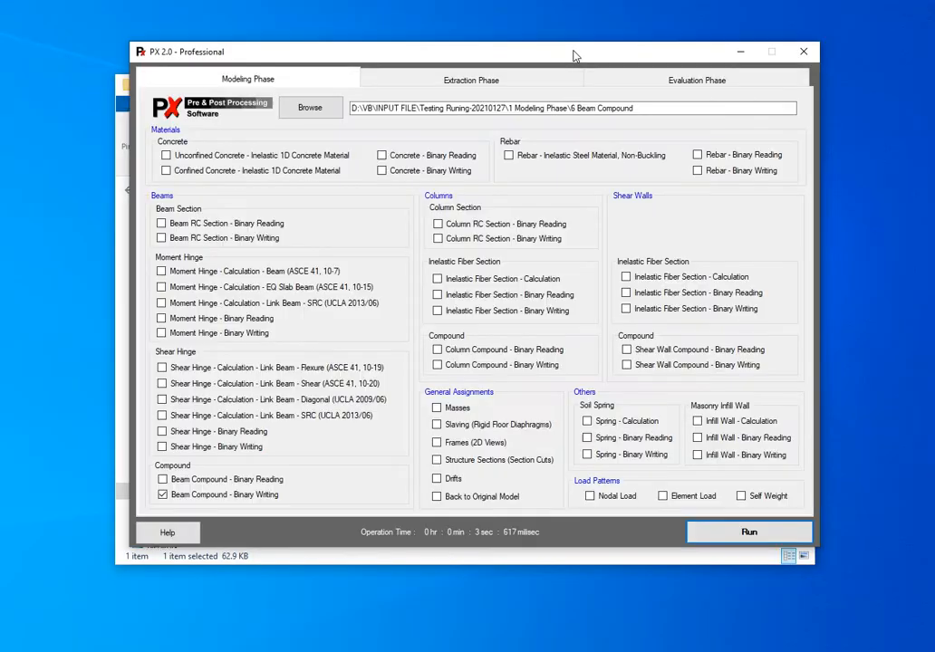
{"action": "left_click", "coordinate": [649, 282]}
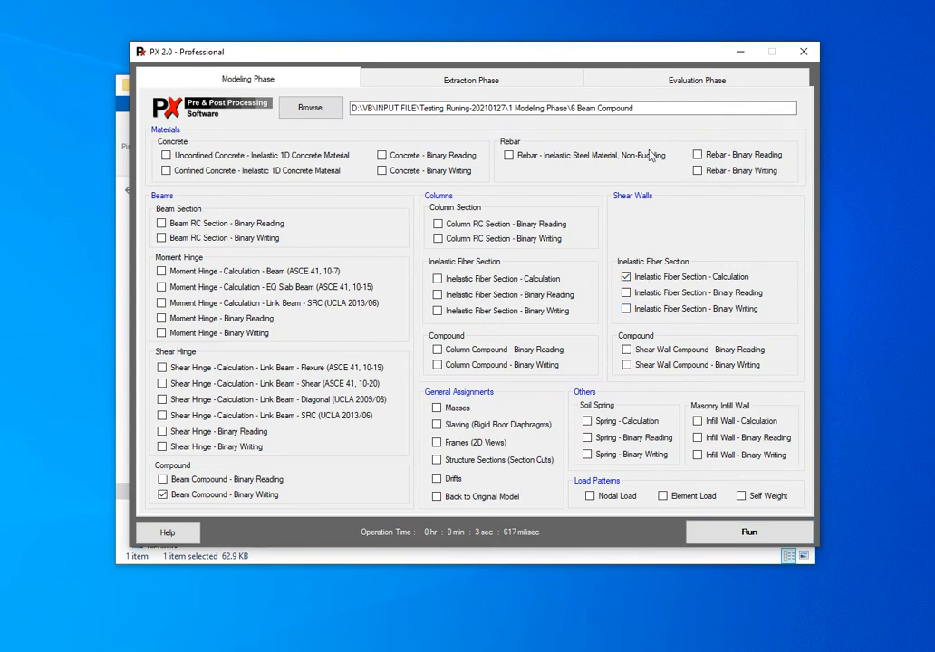
{"action": "left_click_drag", "start_coordinate": [648, 109], "coordinate": [232, 108]}
{"action": "type", "text": "D:\\VB\\INPUT FILE\\Testing Runing-20210127\\1 Modeling Phase\\7 Shear Wall - Inelastic Fiber Section"}
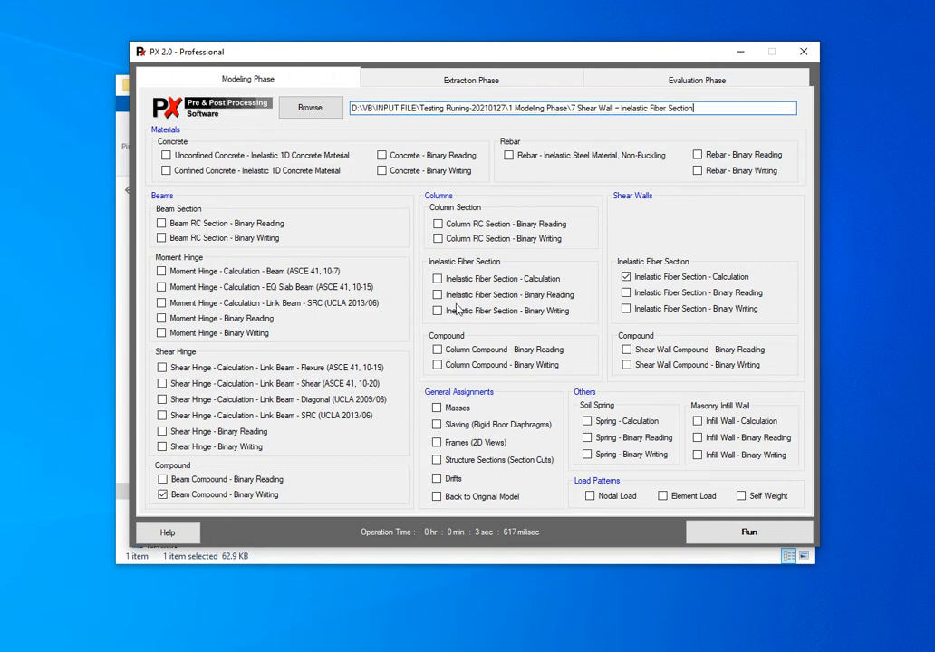
Step: Try to run the shear wall fiber section calculation with Beam Compound - Binary Writing still selected
{"action": "left_click", "coordinate": [748, 532]}
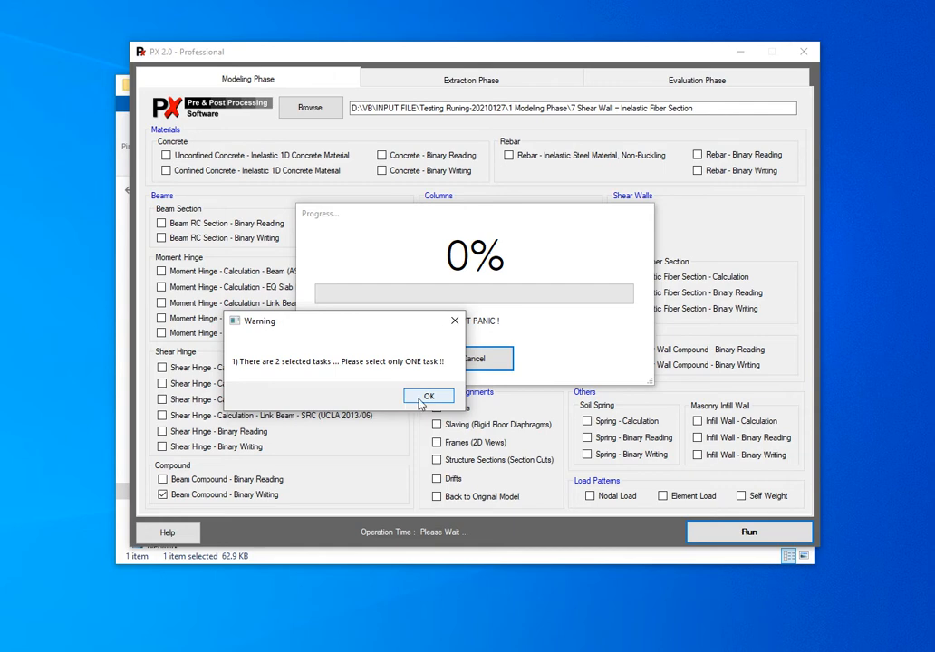
{"action": "left_click_drag", "start_coordinate": [403, 323], "coordinate": [539, 291]}
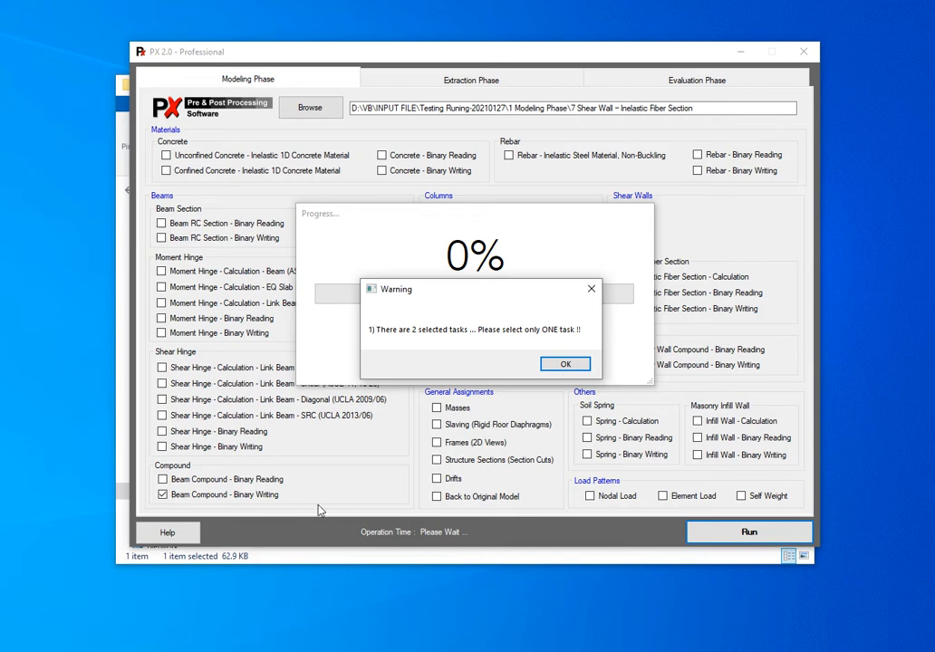
{"action": "left_click", "coordinate": [565, 366]}
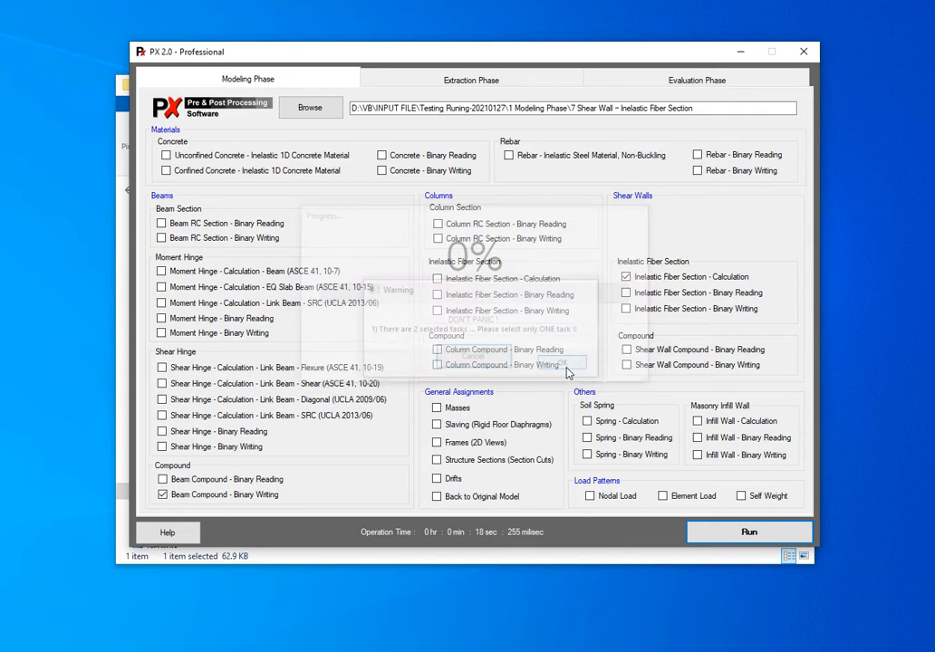
Step: Deselect Beam Compound - Binary Writing and run the shear wall Inelastic Fiber Section - Calculation task
{"action": "left_click", "coordinate": [174, 494]}
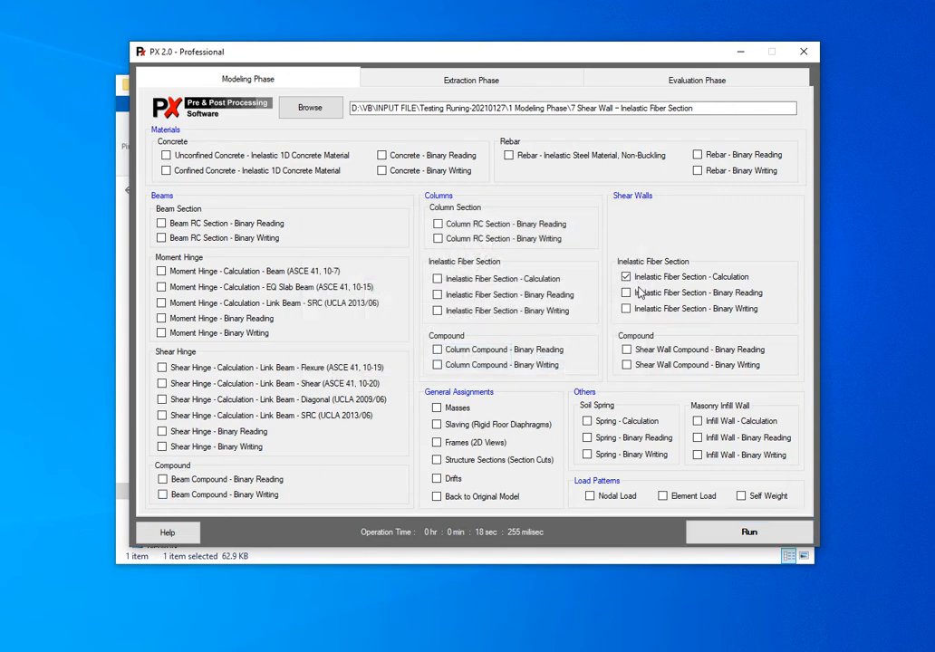
{"action": "left_click", "coordinate": [752, 533]}
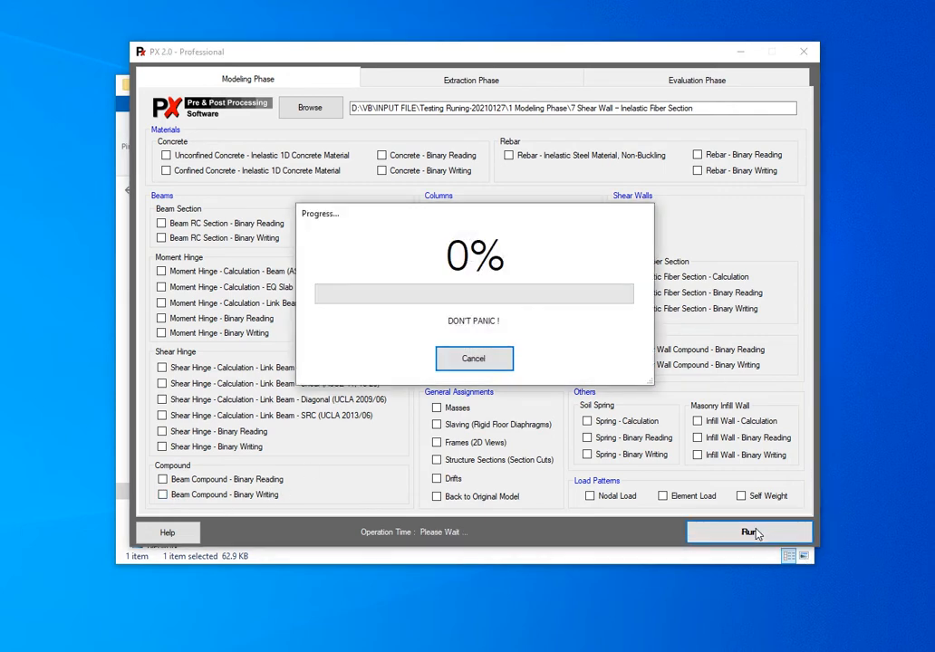
{"action": "left_click", "coordinate": [474, 358]}
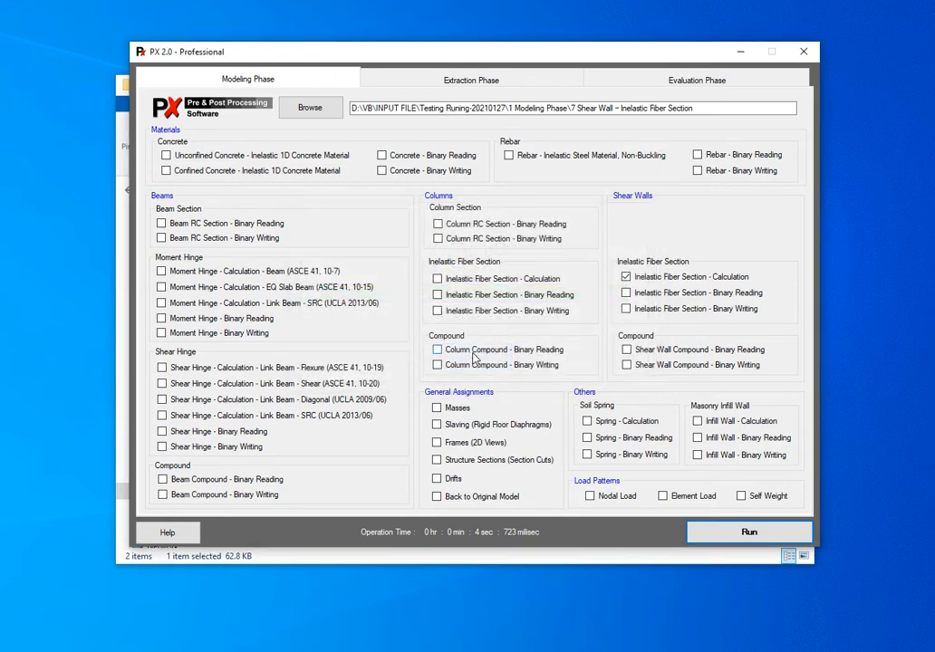
Step: Open the generated SW Fiber Binary workbook, examine its FIXED SIZE and AUTO SIZE fiber section tables, and close it
{"action": "left_click", "coordinate": [375, 556]}
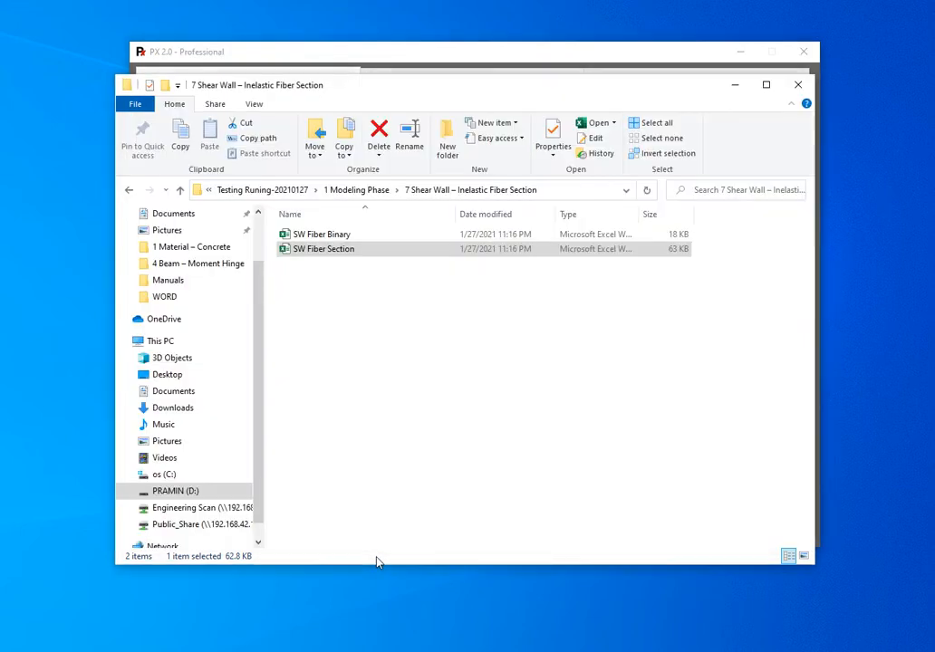
{"action": "double_click", "coordinate": [327, 236]}
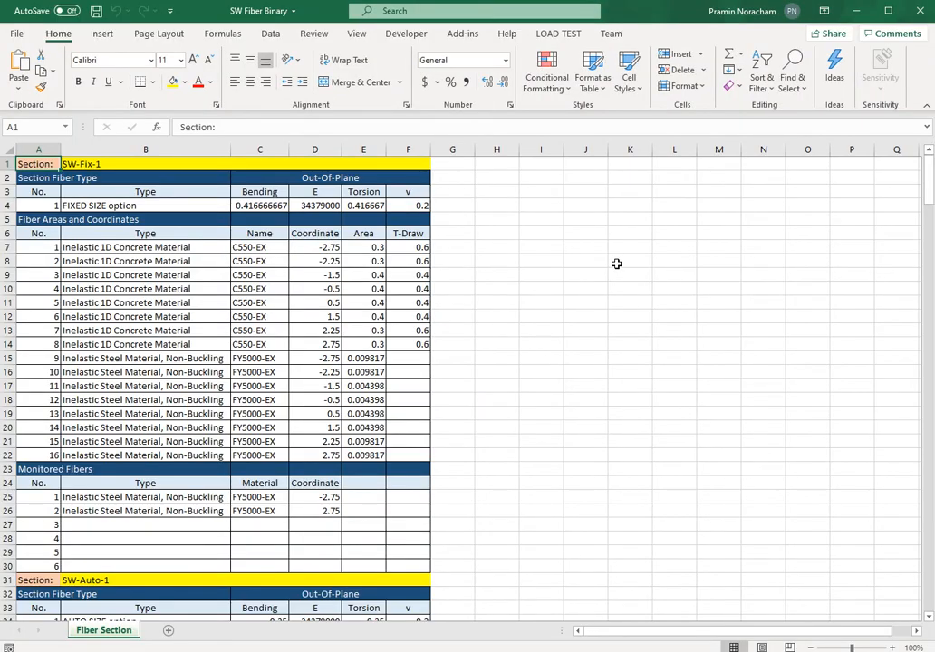
{"action": "scroll", "coordinate": [616, 263], "scroll_direction": "down", "scroll_amount": 20}
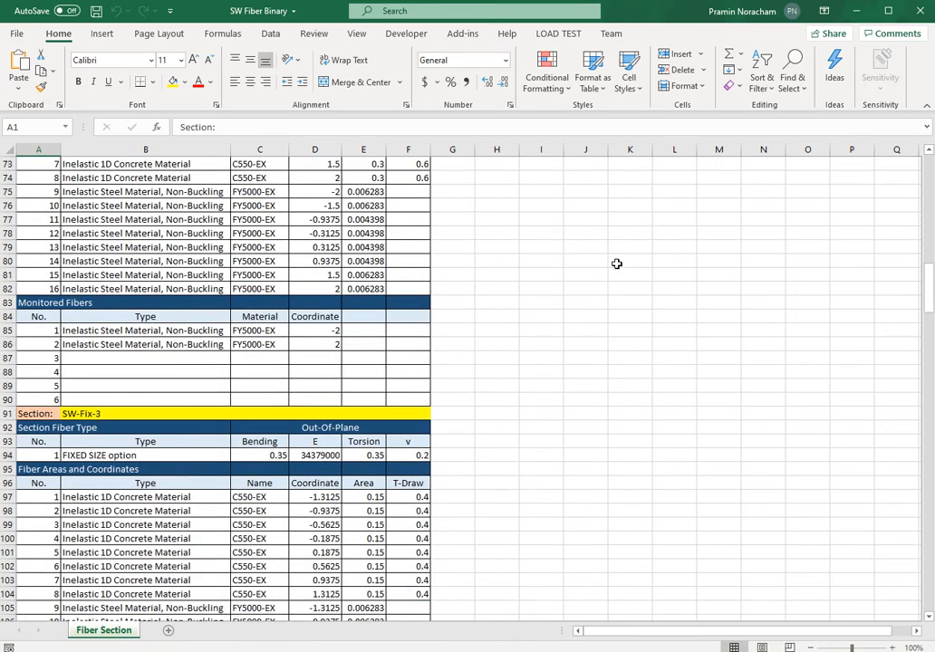
{"action": "scroll", "coordinate": [615, 264], "scroll_direction": "down", "scroll_amount": 20}
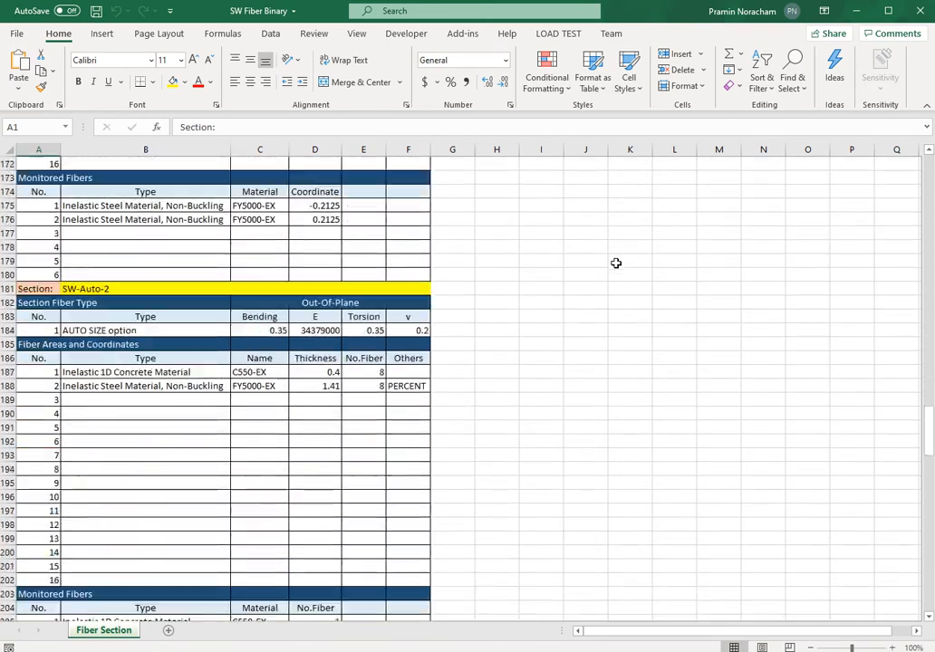
{"action": "scroll", "coordinate": [615, 262], "scroll_direction": "down", "scroll_amount": 19}
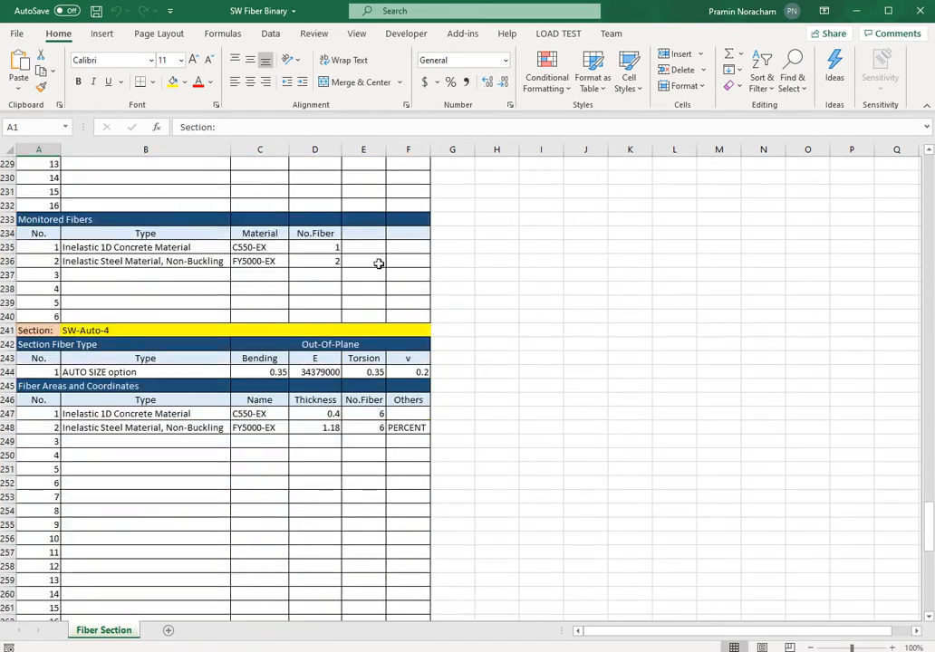
{"action": "scroll", "coordinate": [348, 411], "scroll_direction": "down", "scroll_amount": 16}
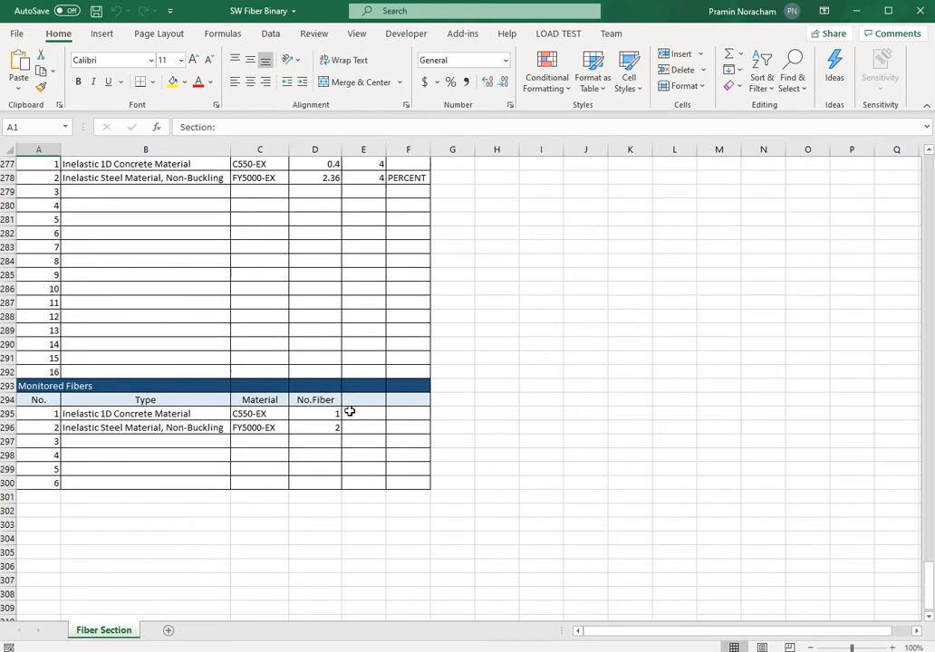
{"action": "scroll", "coordinate": [349, 411], "scroll_direction": "down", "scroll_amount": 5}
{"action": "scroll", "coordinate": [348, 411], "scroll_direction": "up", "scroll_amount": 9}
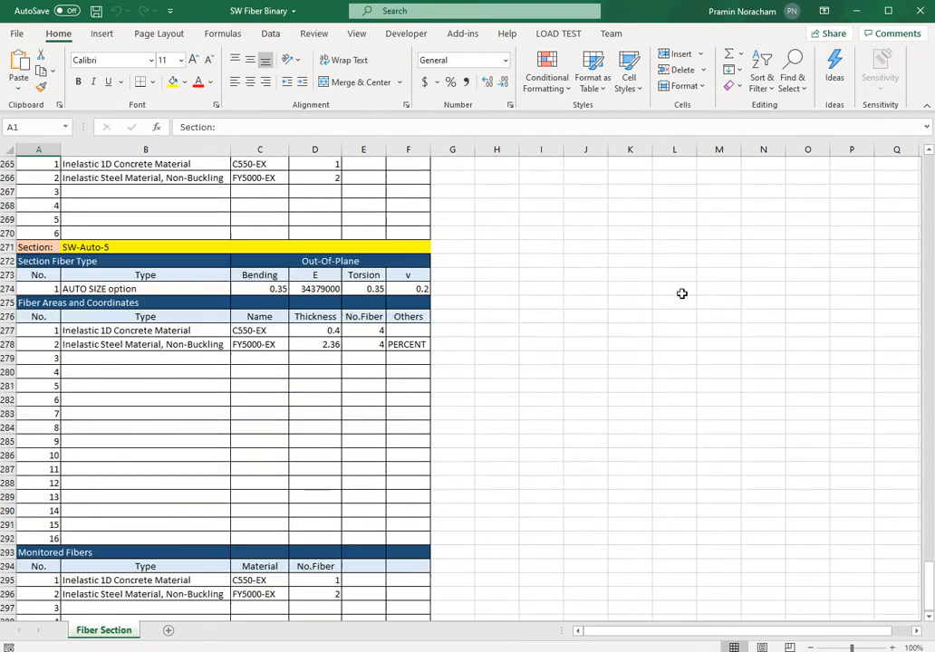
{"action": "left_click", "coordinate": [921, 13]}
Step: Return to PX 2.0 and run the shear wall Inelastic Fiber Section - Binary Writing task to generate SW-FB.PF3CMP
{"action": "left_click", "coordinate": [607, 54]}
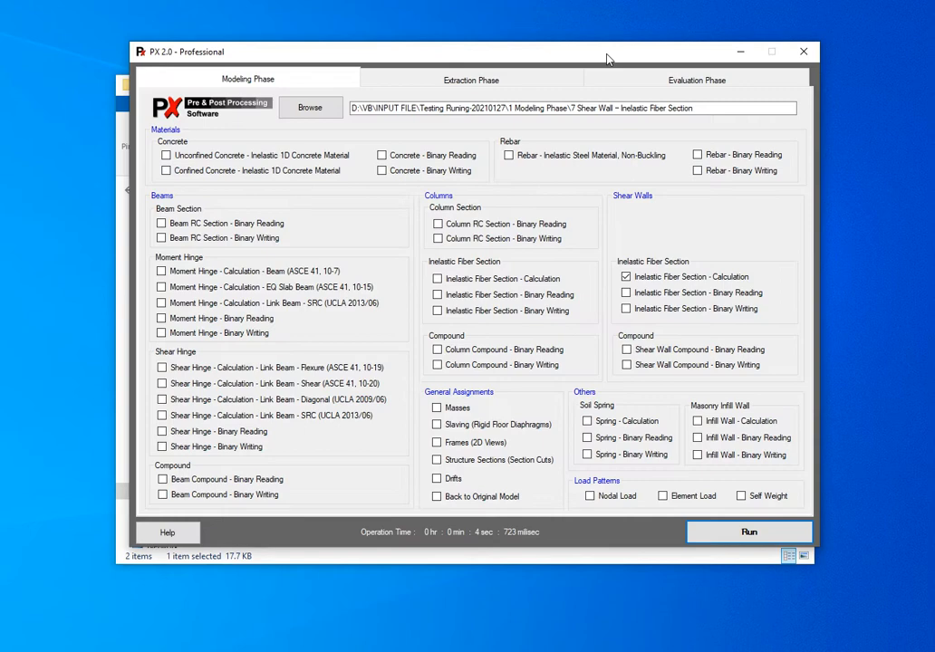
{"action": "left_click", "coordinate": [748, 534]}
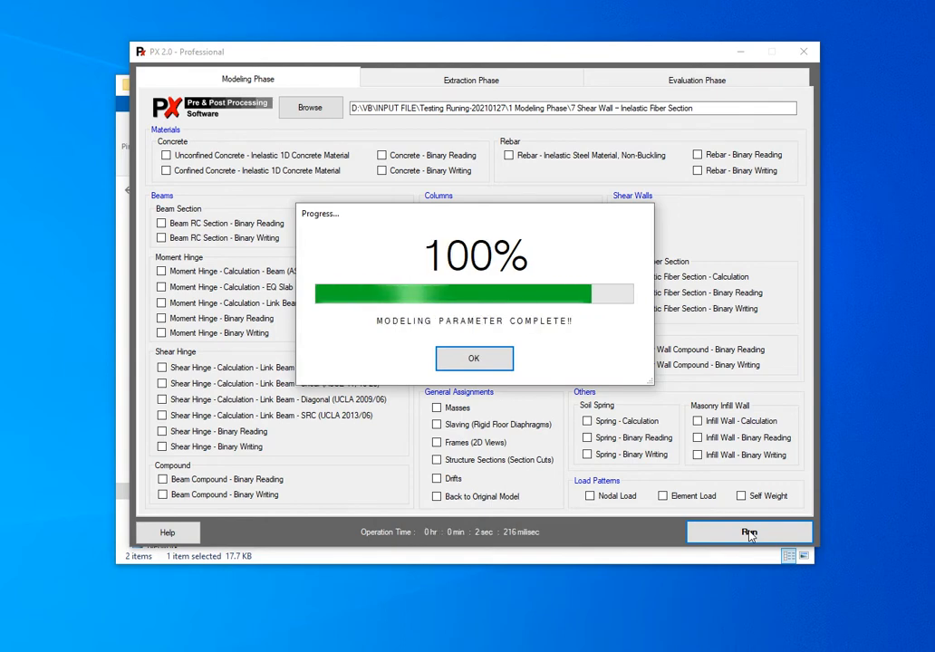
{"action": "left_click", "coordinate": [464, 357]}
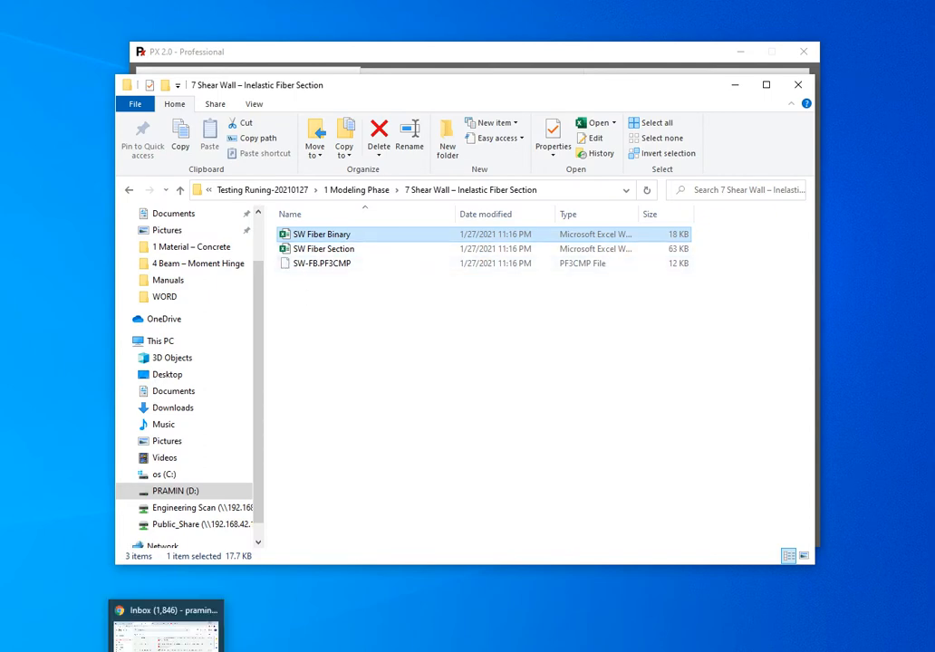
Step: Switch to PERFORM-3D and set the cross section component type to Shear Wall, Inelastic Section
{"action": "mouse_move", "coordinate": [199, 650]}
{"action": "left_click", "coordinate": [138, 639]}
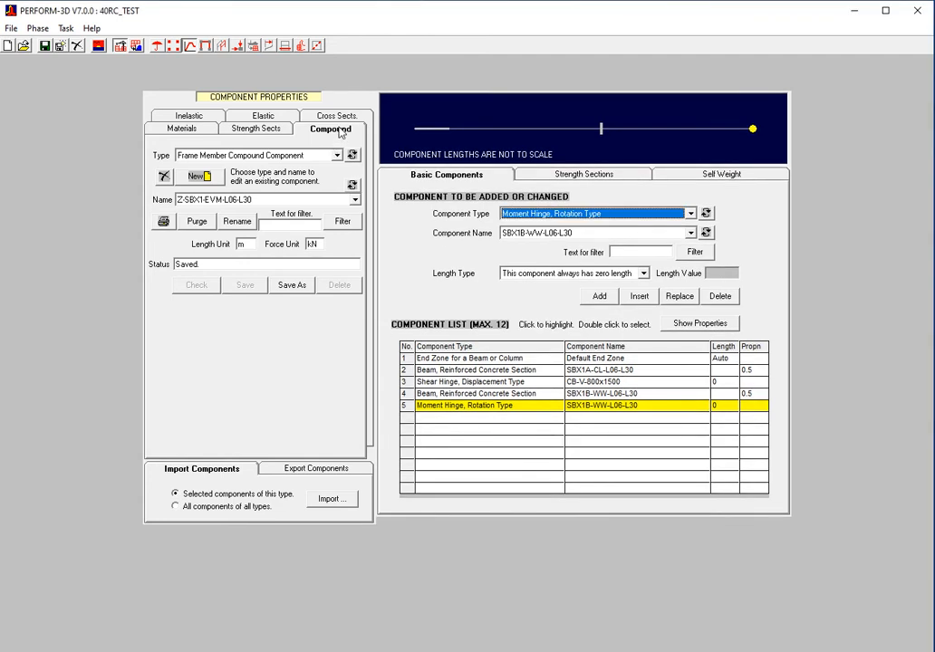
{"action": "left_click", "coordinate": [339, 118]}
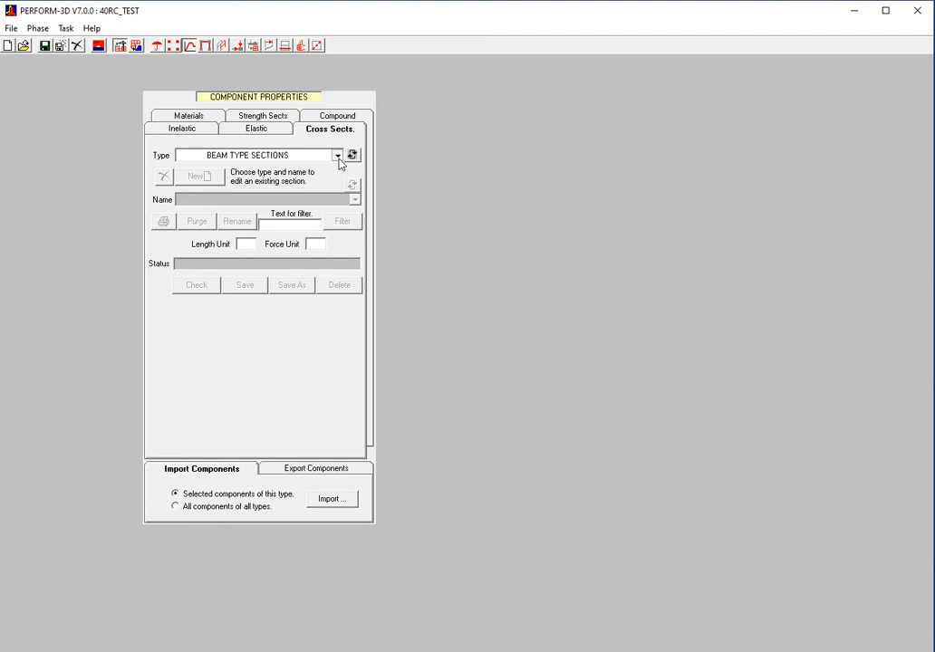
{"action": "left_click", "coordinate": [337, 156]}
{"action": "left_click", "coordinate": [338, 230]}
{"action": "left_click", "coordinate": [337, 230]}
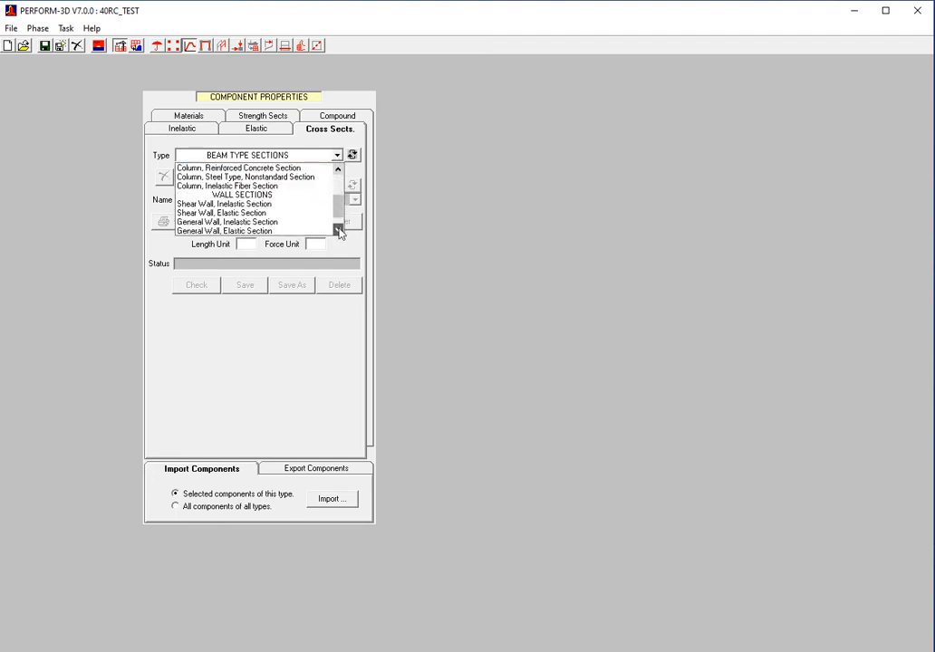
{"action": "left_click", "coordinate": [338, 230]}
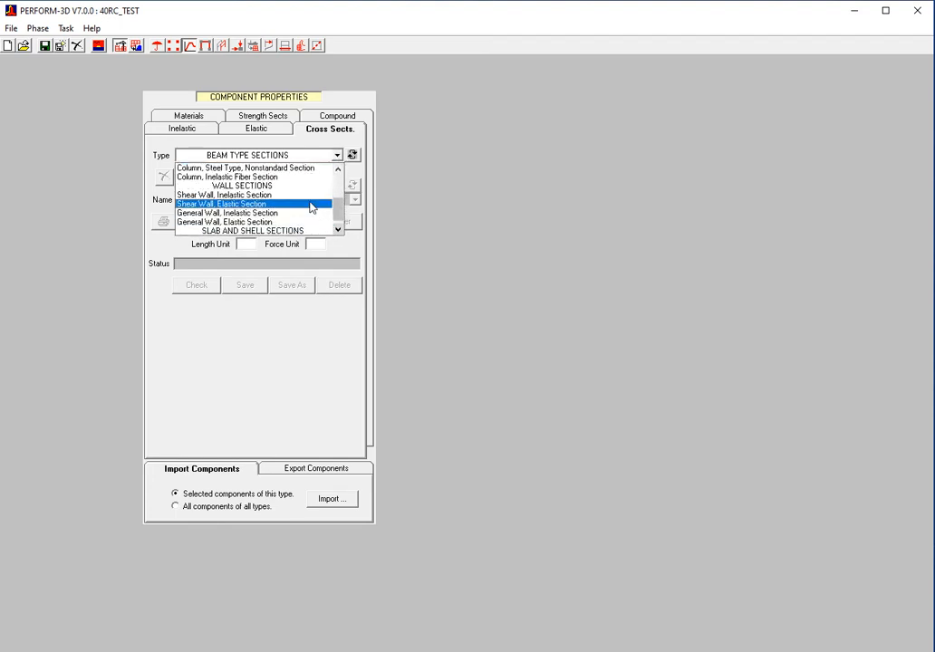
{"action": "left_click", "coordinate": [308, 195]}
Step: Examine the fiber properties of the existing shear wall sections SW-L01-L10-P1 and SW-L41-L50-P3
{"action": "left_click", "coordinate": [308, 199]}
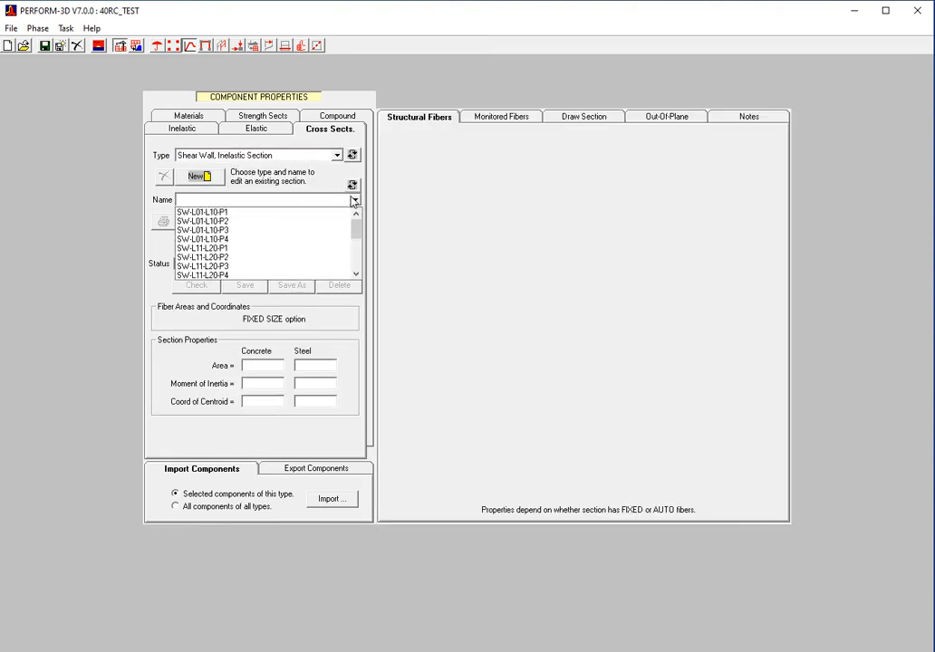
{"action": "left_click", "coordinate": [290, 221]}
{"action": "left_click", "coordinate": [498, 115]}
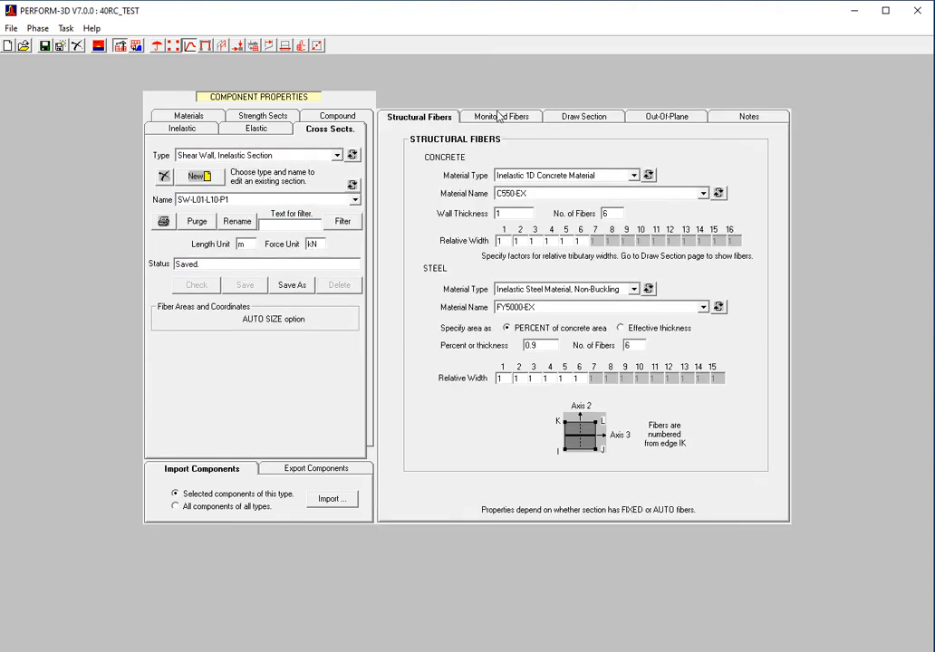
{"action": "left_click", "coordinate": [581, 116]}
{"action": "left_click", "coordinate": [418, 116]}
{"action": "left_click", "coordinate": [354, 199]}
{"action": "left_click_drag", "start_coordinate": [359, 234], "coordinate": [336, 267]}
{"action": "left_click", "coordinate": [336, 266]}
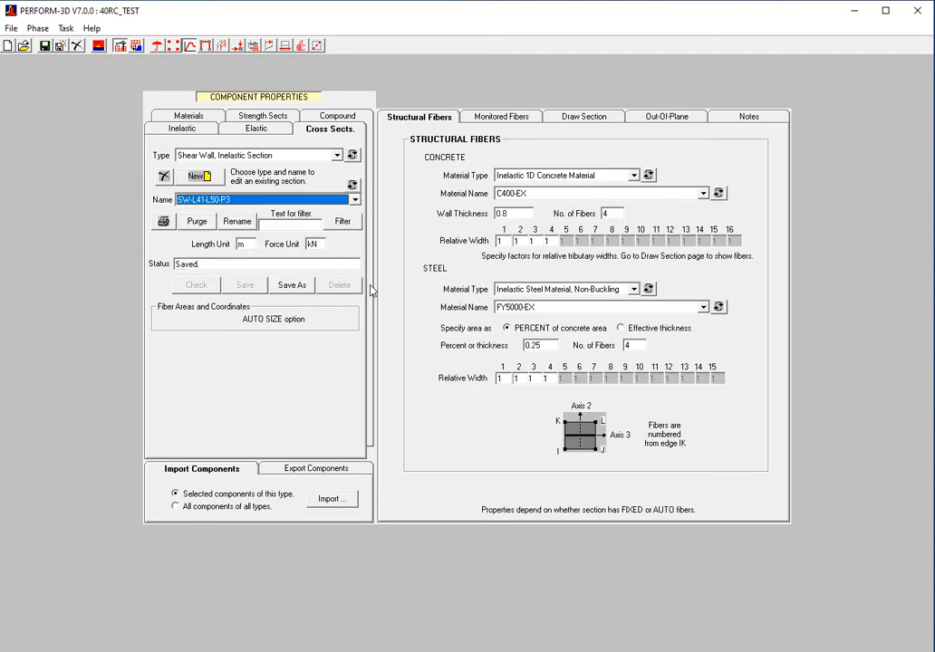
Step: Start importing components from the user-defined folder d:\VB\INPUT FILE\Testing Runing-20210127\1 Modeling Phase\7 Shear Wall – Inelastic Fiber Section
{"action": "left_click", "coordinate": [332, 499]}
{"action": "left_click", "coordinate": [562, 156]}
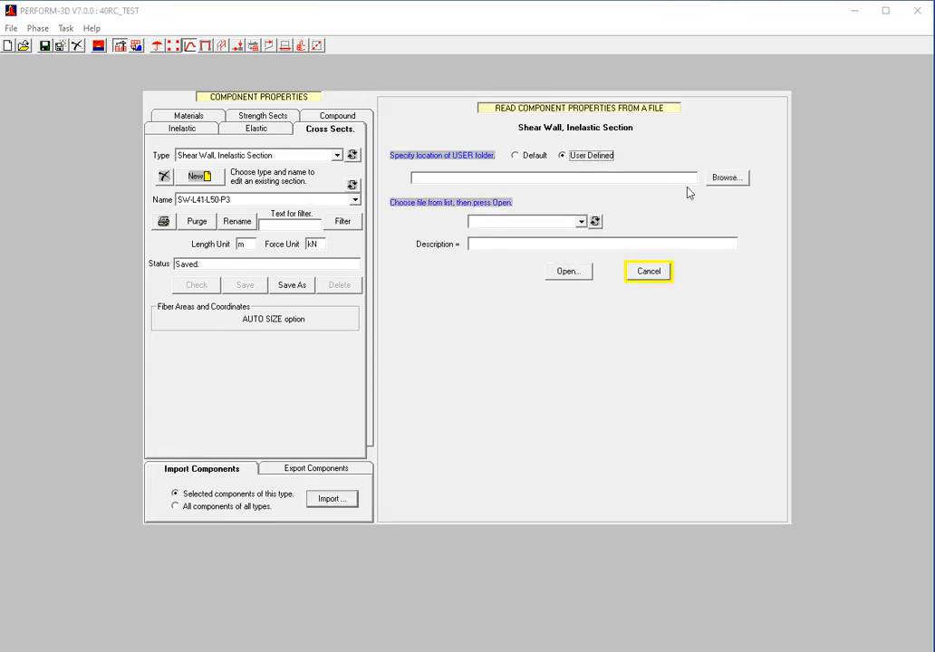
{"action": "left_click", "coordinate": [711, 178]}
{"action": "double_click", "coordinate": [492, 292]}
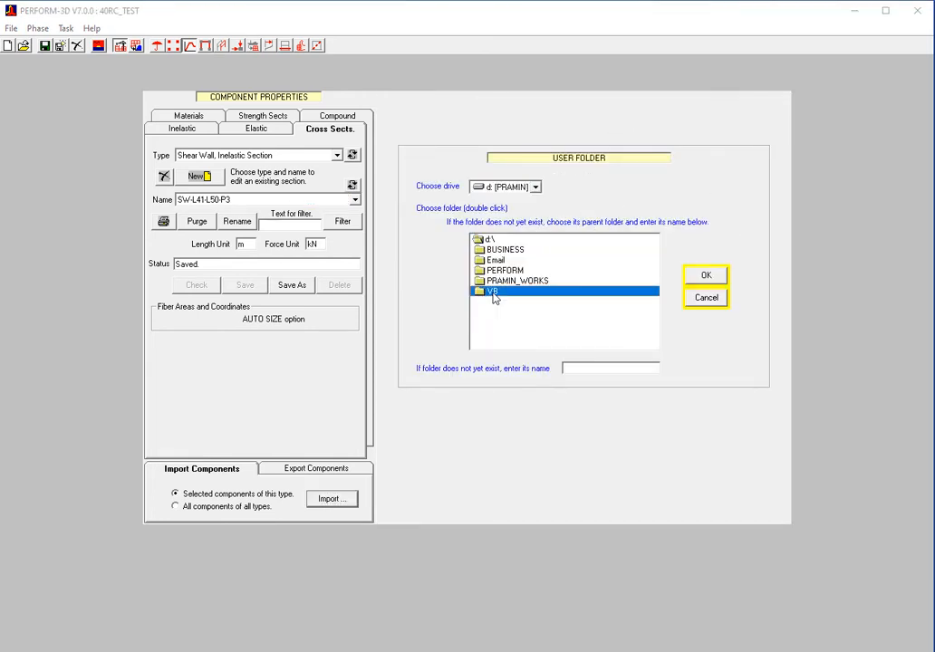
{"action": "double_click", "coordinate": [520, 314]}
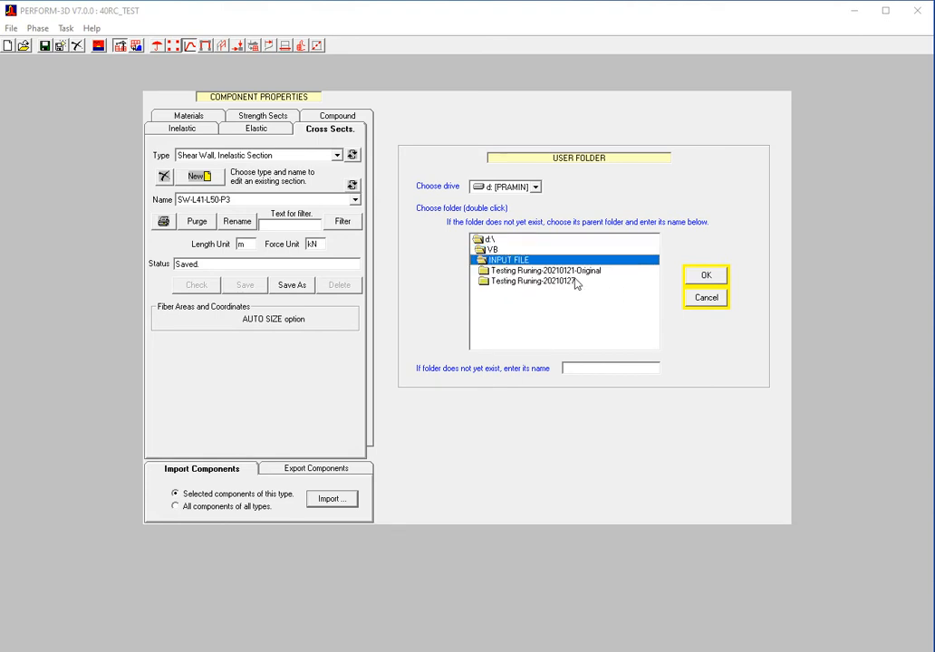
{"action": "double_click", "coordinate": [574, 282]}
{"action": "double_click", "coordinate": [533, 282]}
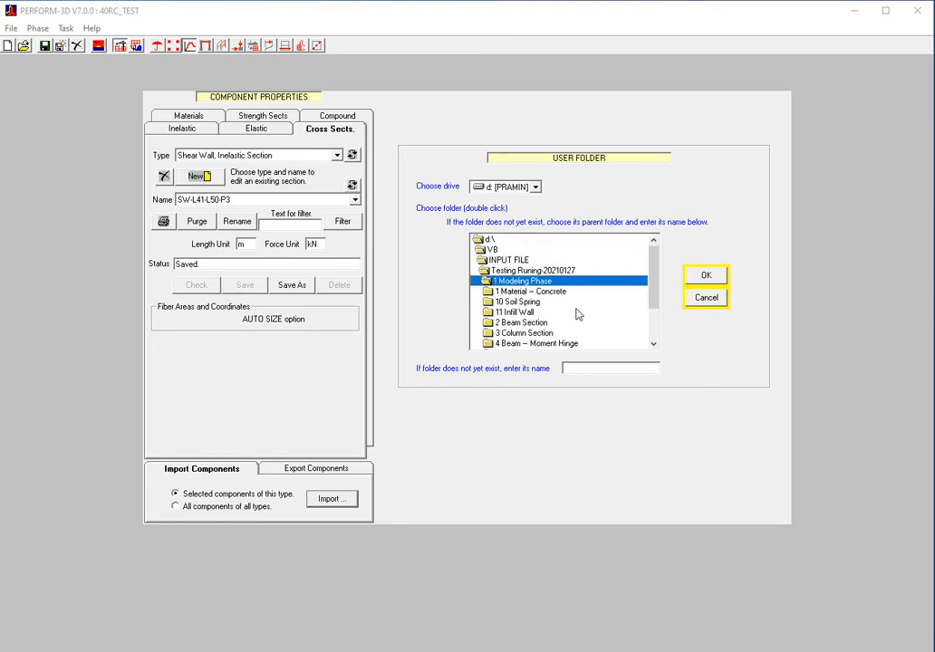
{"action": "left_click_drag", "start_coordinate": [655, 289], "coordinate": [656, 327]}
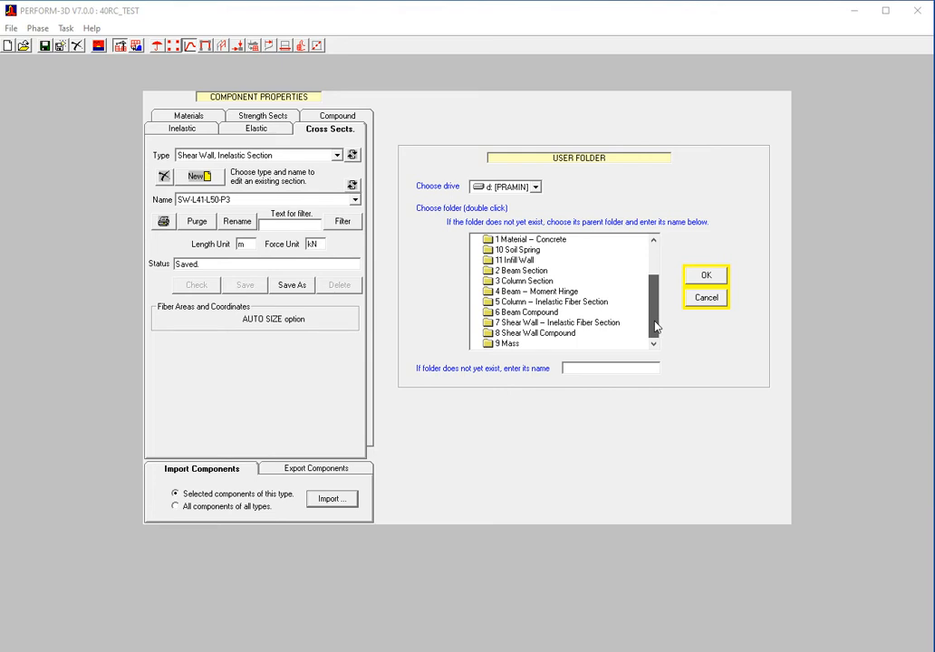
{"action": "double_click", "coordinate": [542, 323]}
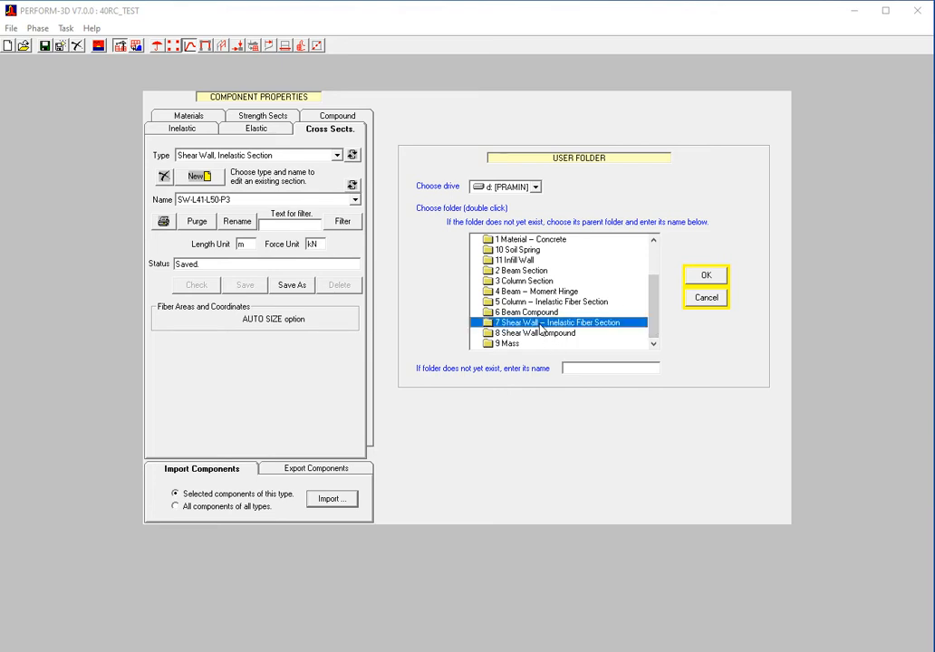
{"action": "left_click", "coordinate": [704, 276]}
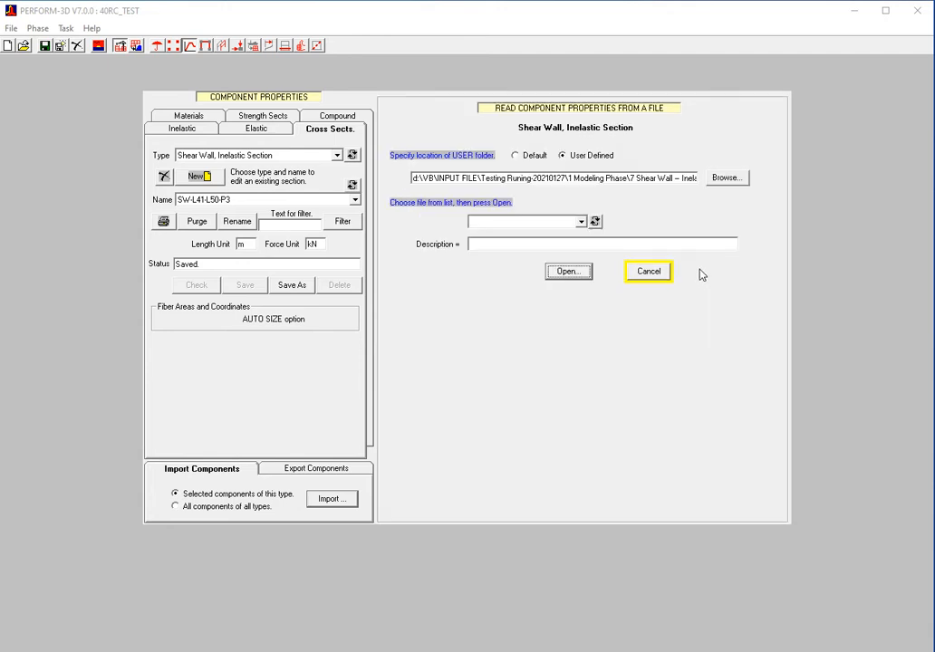
Step: Import all shear wall inelastic sections from SW-FB.PF3CMP, keeping the current component for any duplicate name
{"action": "left_click", "coordinate": [581, 222]}
{"action": "left_click", "coordinate": [537, 237]}
{"action": "left_click", "coordinate": [568, 271]}
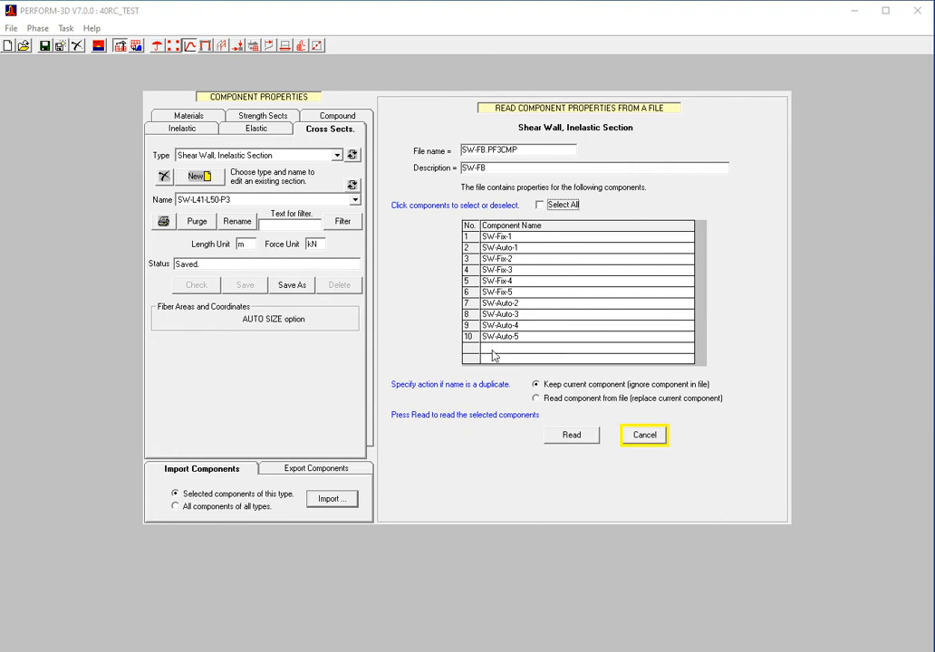
{"action": "left_click", "coordinate": [542, 206]}
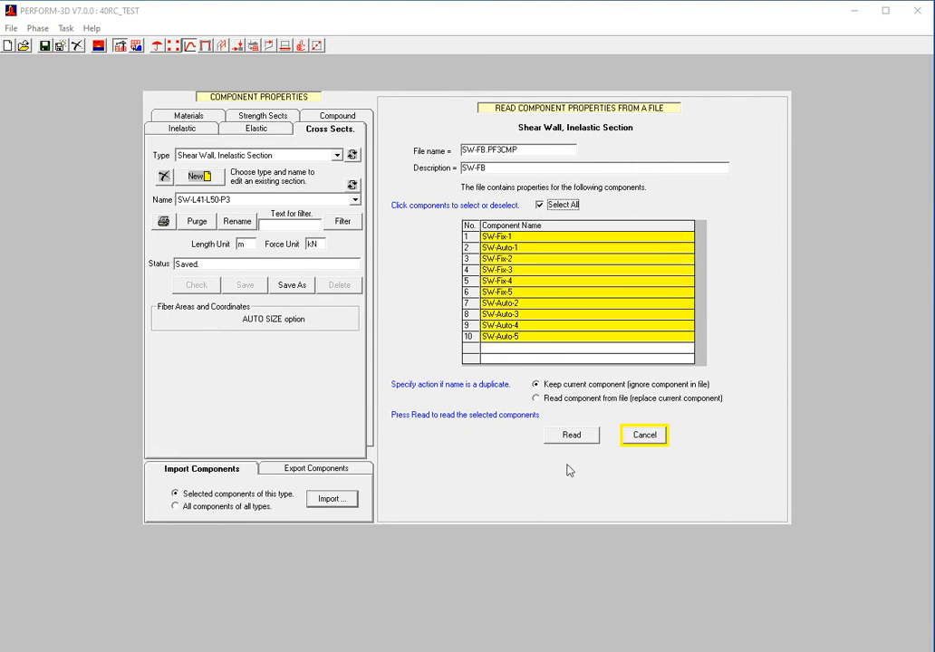
{"action": "left_click", "coordinate": [574, 438]}
{"action": "left_click", "coordinate": [704, 436]}
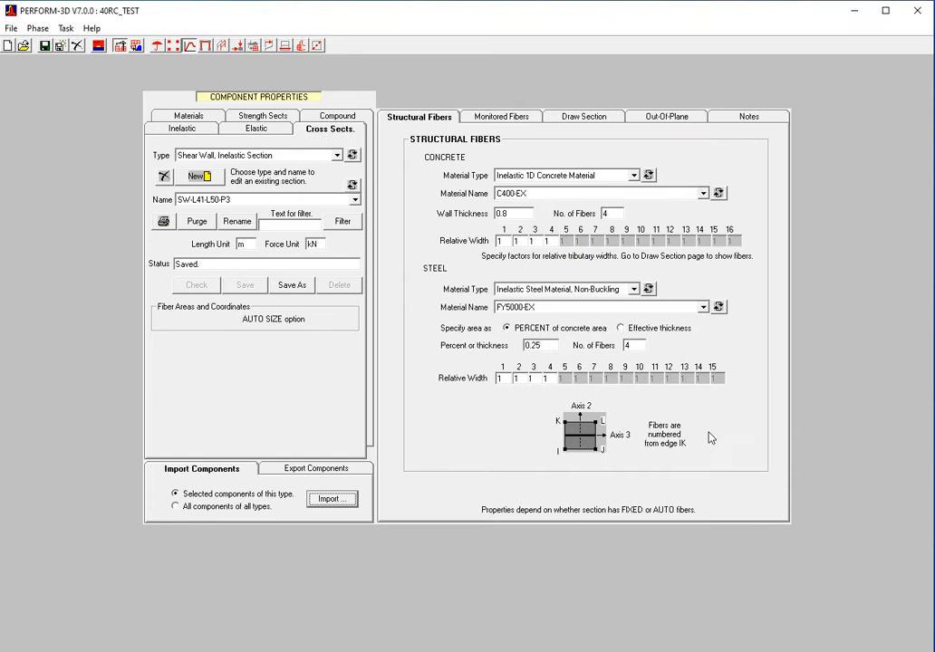
Step: Examine the structural fiber list of the imported shear wall section SW-Fix-1, checking its concrete fibers row by row
{"action": "left_click", "coordinate": [354, 199]}
{"action": "left_click_drag", "start_coordinate": [356, 219], "coordinate": [357, 257]}
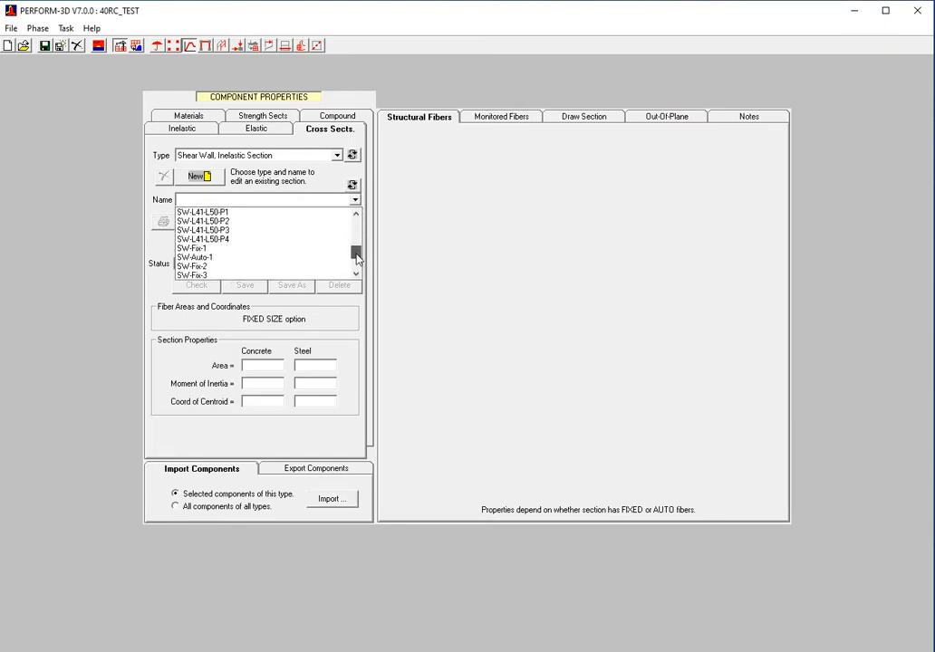
{"action": "left_click", "coordinate": [308, 240]}
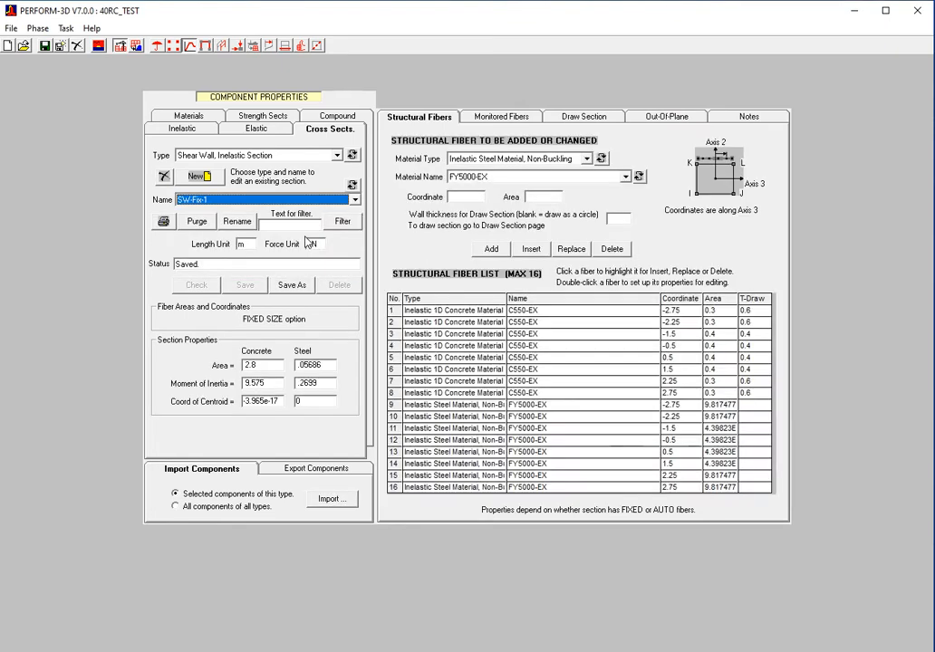
{"action": "left_click", "coordinate": [596, 313]}
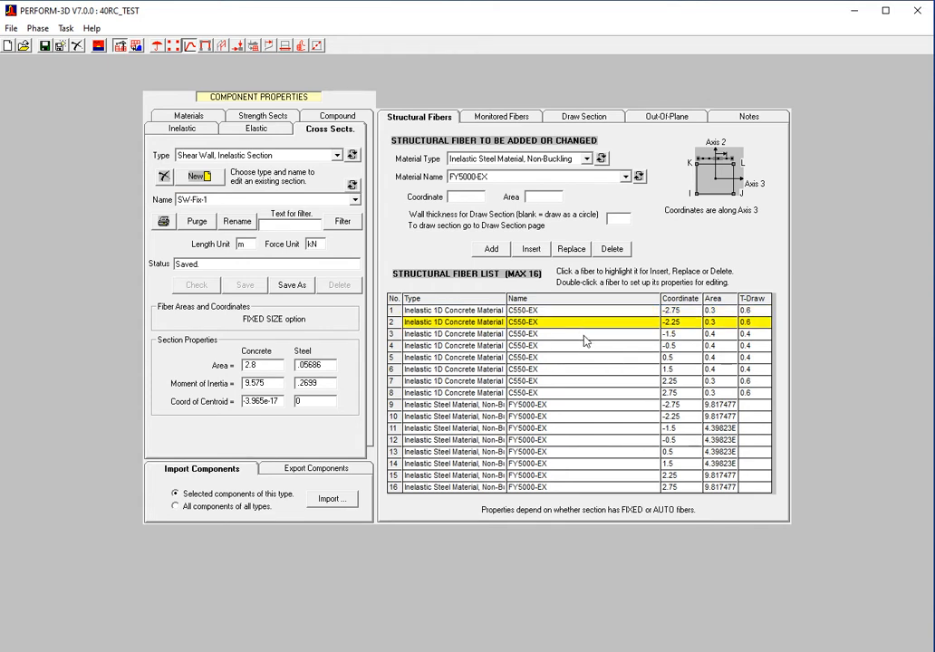
{"action": "left_click", "coordinate": [584, 346]}
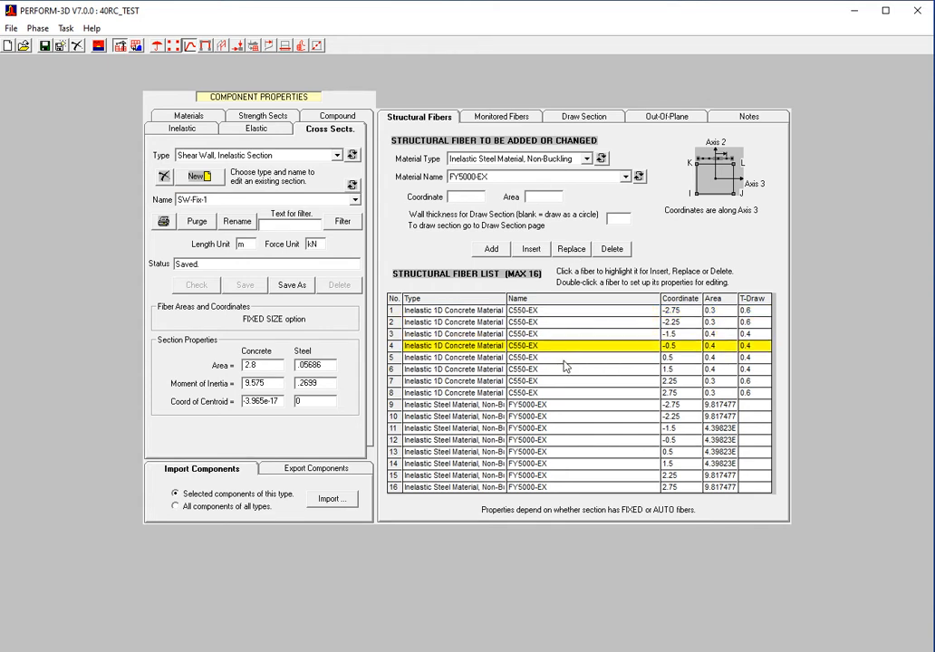
{"action": "left_click", "coordinate": [563, 359]}
{"action": "left_click", "coordinate": [566, 369]}
{"action": "left_click", "coordinate": [567, 381]}
{"action": "left_click", "coordinate": [567, 393]}
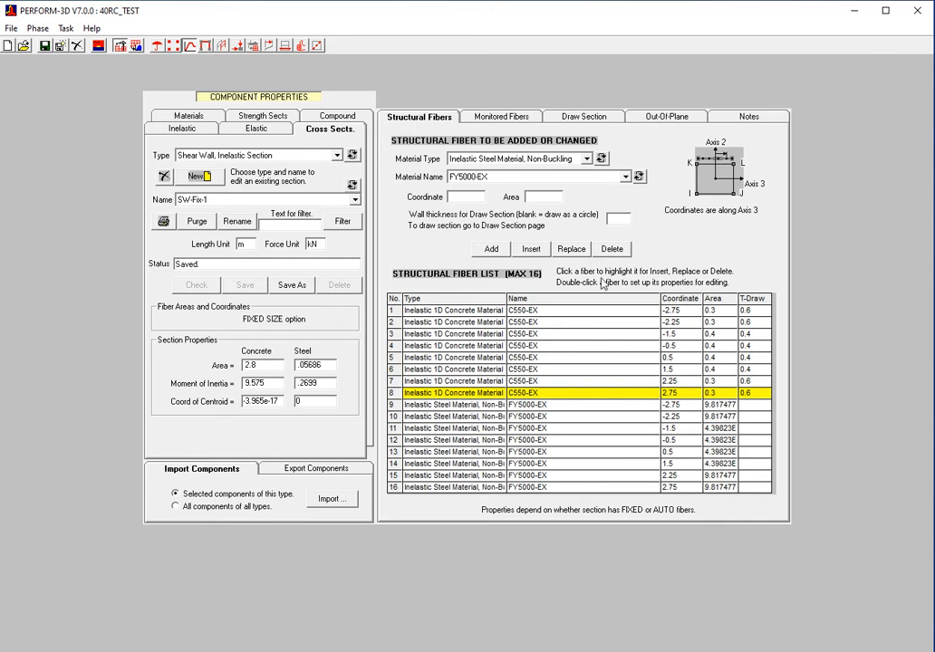
Step: Review the section drawings of the imported shear wall sections, going from SW-Fix-1 through to SW-Auto-2
{"action": "left_click", "coordinate": [585, 117]}
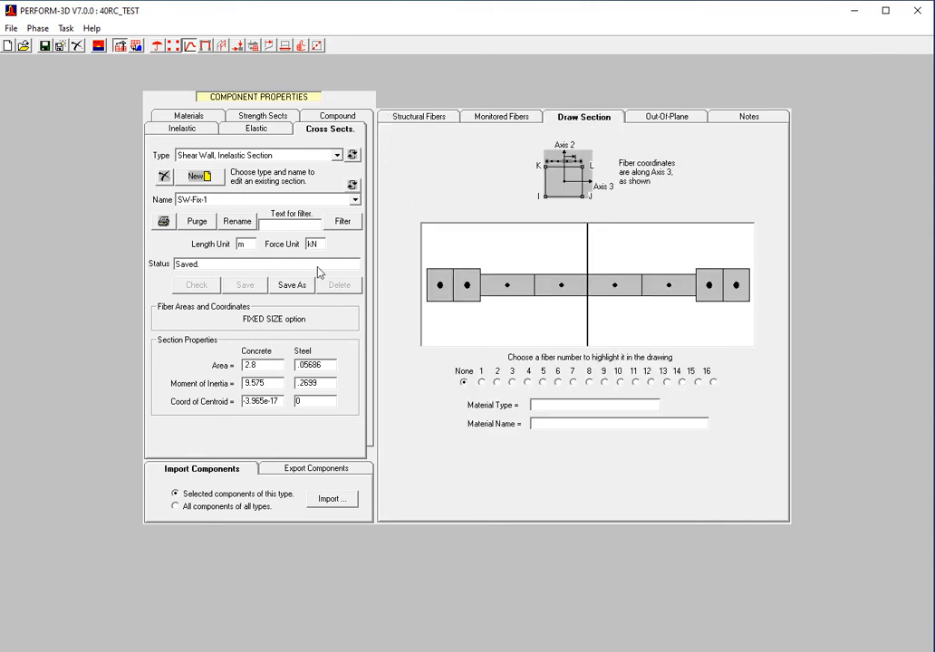
{"action": "left_click", "coordinate": [353, 187]}
{"action": "left_click", "coordinate": [352, 188]}
{"action": "left_click", "coordinate": [353, 189]}
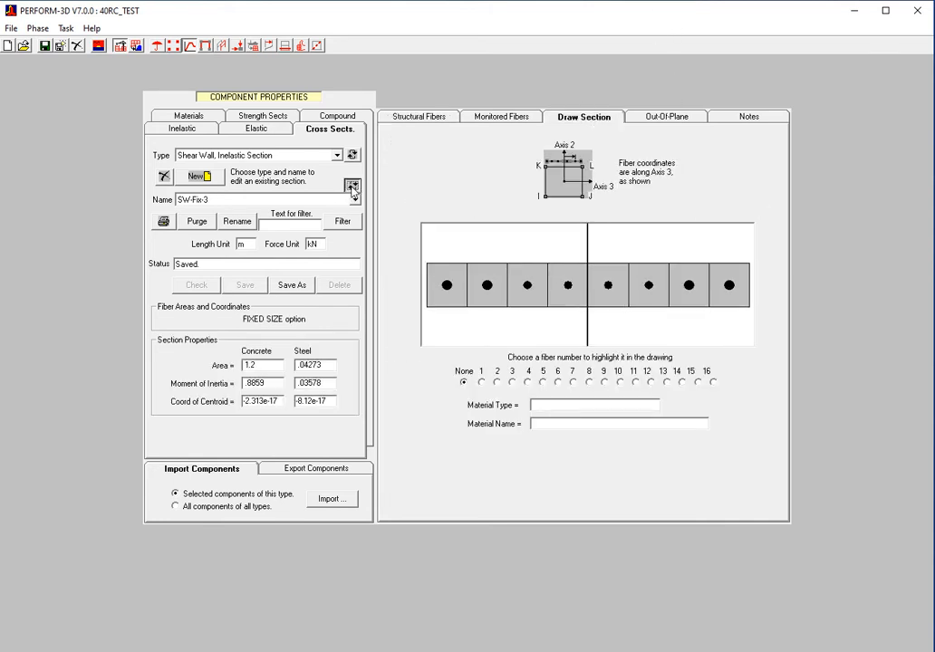
{"action": "left_click", "coordinate": [353, 190]}
{"action": "left_click", "coordinate": [352, 187]}
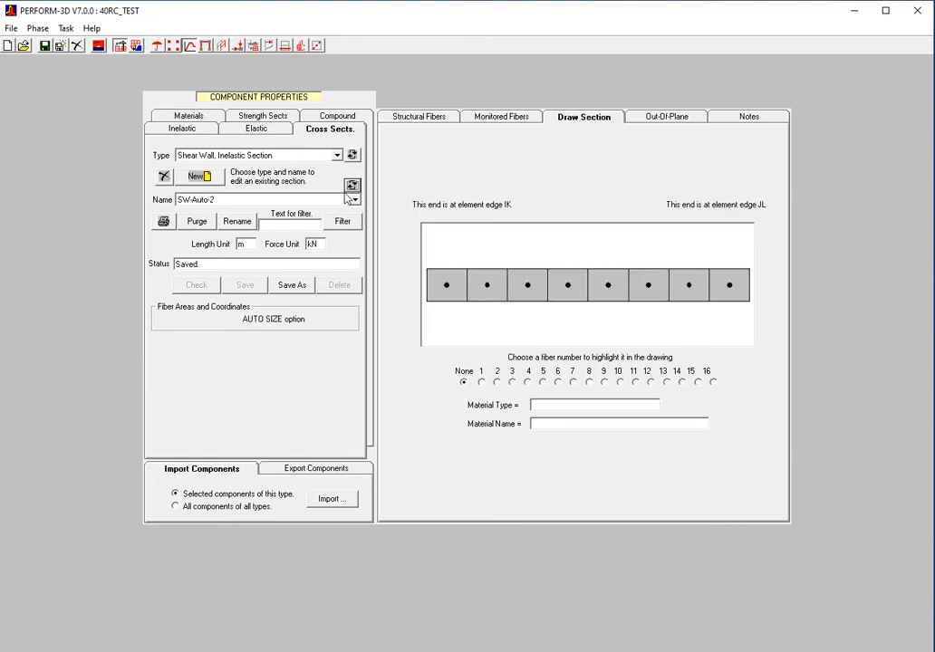
Step: Go back to the 1 Modeling Phase folder, switch to PX 2.0 and deselect the shear wall Inelastic Fiber Section - Binary Writing task
{"action": "left_click", "coordinate": [854, 13]}
{"action": "left_click", "coordinate": [131, 192]}
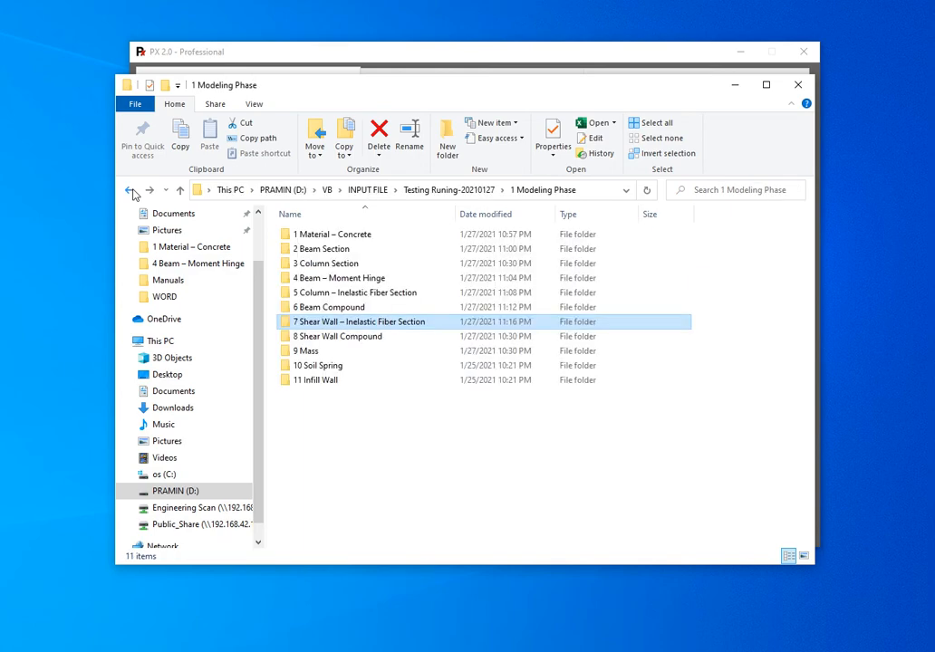
{"action": "left_click", "coordinate": [537, 50]}
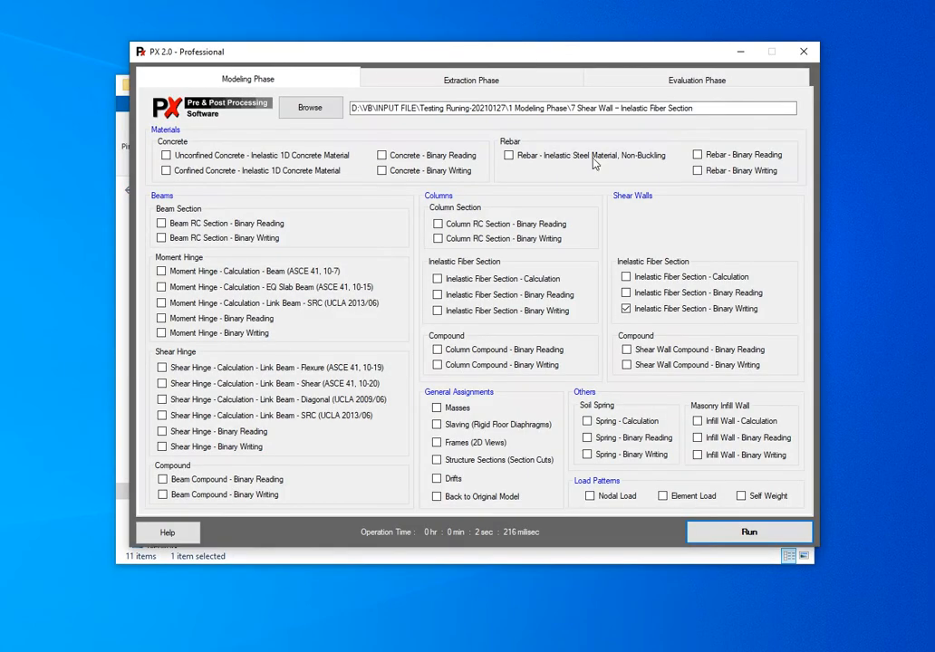
{"action": "left_click", "coordinate": [625, 308]}
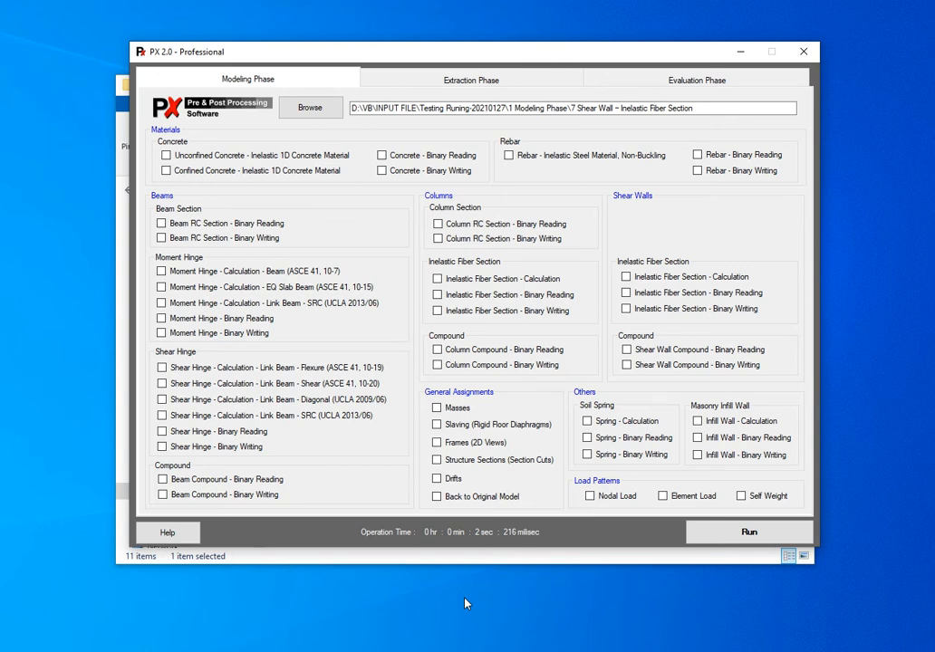
Step: Open the SW Compound Binary workbook from the 8 Shear Wall Compound folder and review its axial/bending and shear property columns
{"action": "left_click", "coordinate": [440, 556]}
{"action": "double_click", "coordinate": [354, 338]}
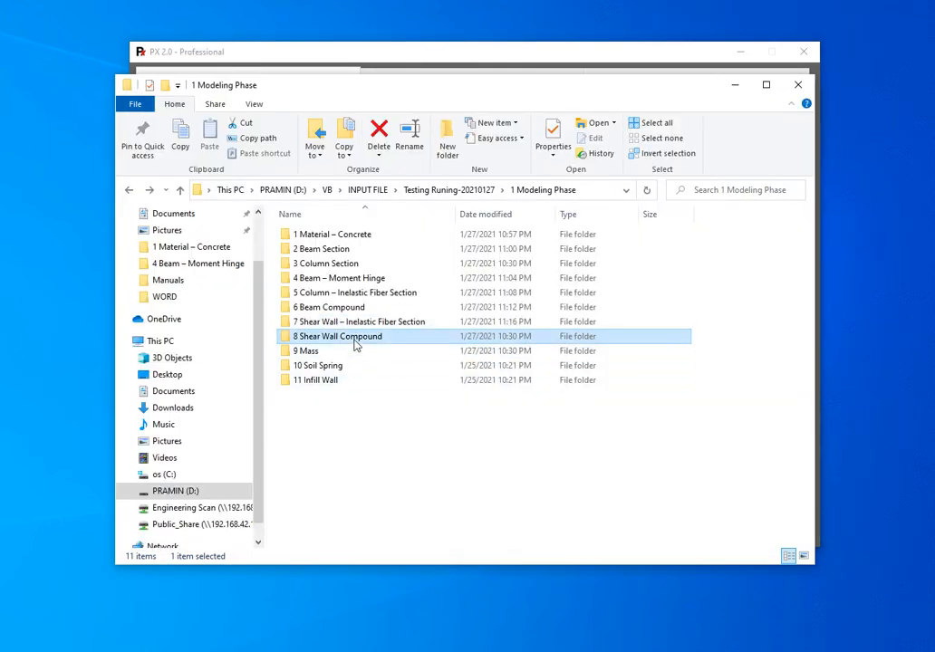
{"action": "double_click", "coordinate": [346, 243]}
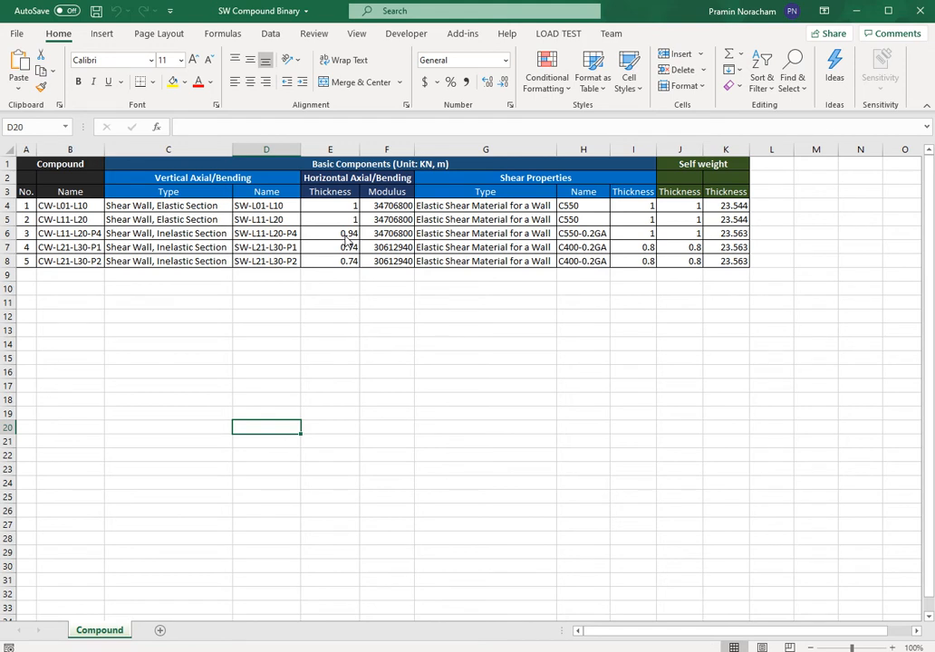
{"action": "left_click", "coordinate": [211, 275]}
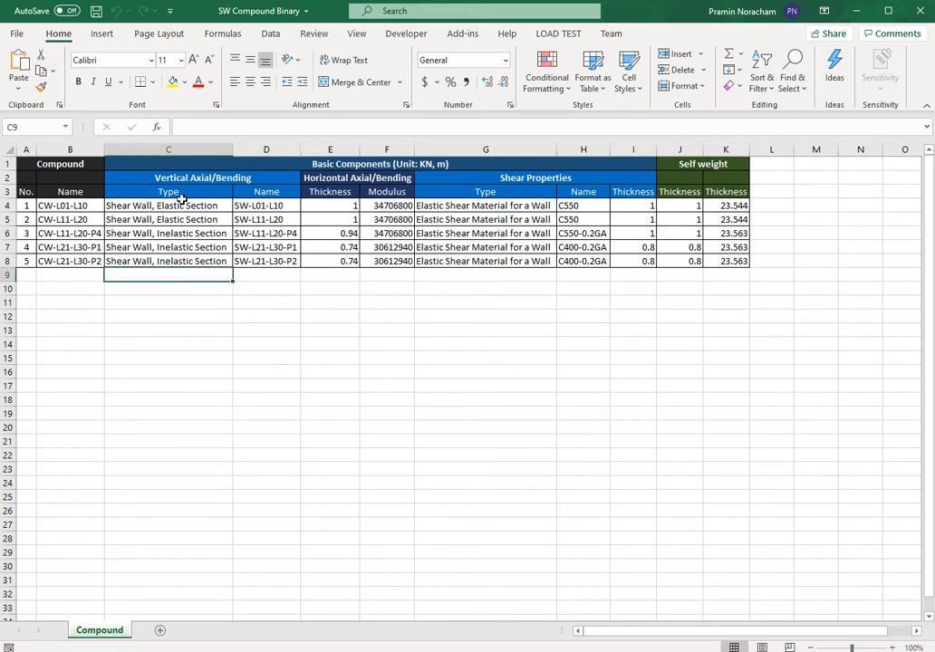
{"action": "left_click_drag", "start_coordinate": [183, 204], "coordinate": [251, 260]}
{"action": "left_click_drag", "start_coordinate": [353, 207], "coordinate": [382, 253]}
{"action": "left_click", "coordinate": [496, 206]}
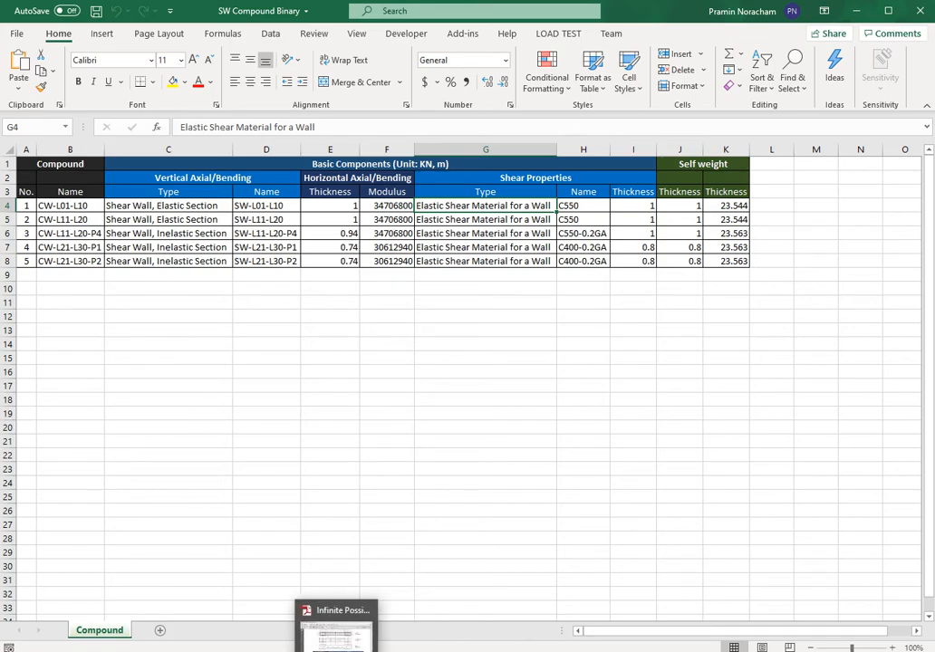
{"action": "left_click", "coordinate": [632, 385]}
{"action": "left_click", "coordinate": [922, 9]}
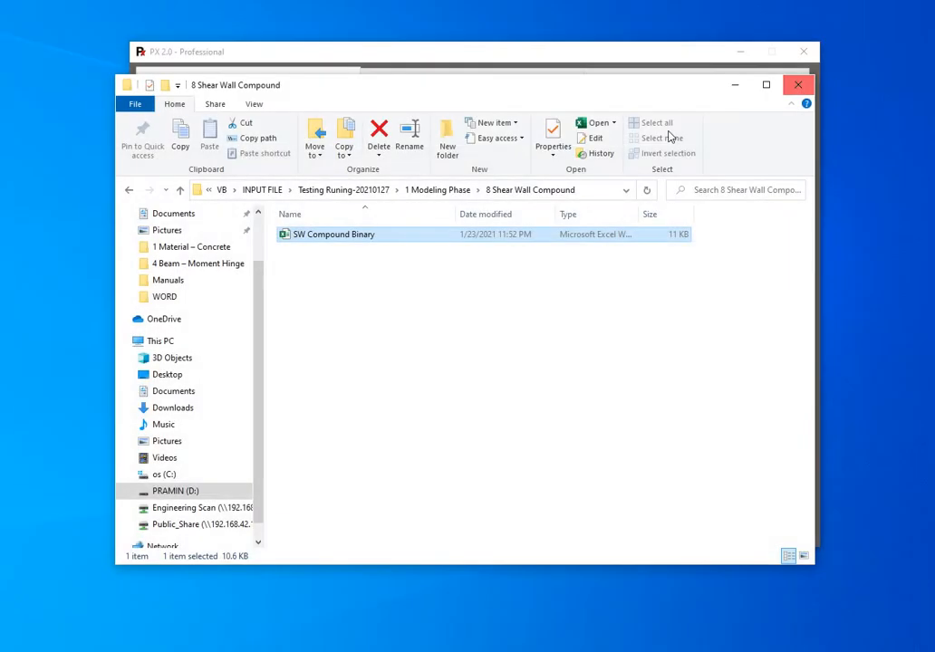
Step: In PX 2.0, set the working folder to 8 Shear Wall Compound and run Shear Wall Compound - Binary Writing to generate SW COMPOUND.PF3CMP
{"action": "left_click", "coordinate": [580, 190]}
{"action": "left_click", "coordinate": [602, 57]}
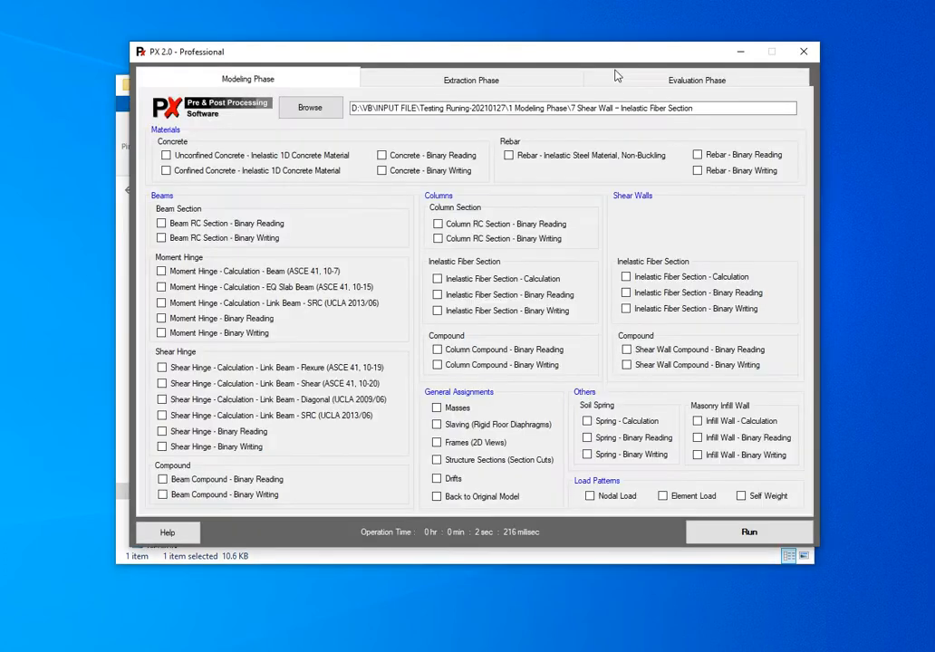
{"action": "key", "text": "ctrl+v"}
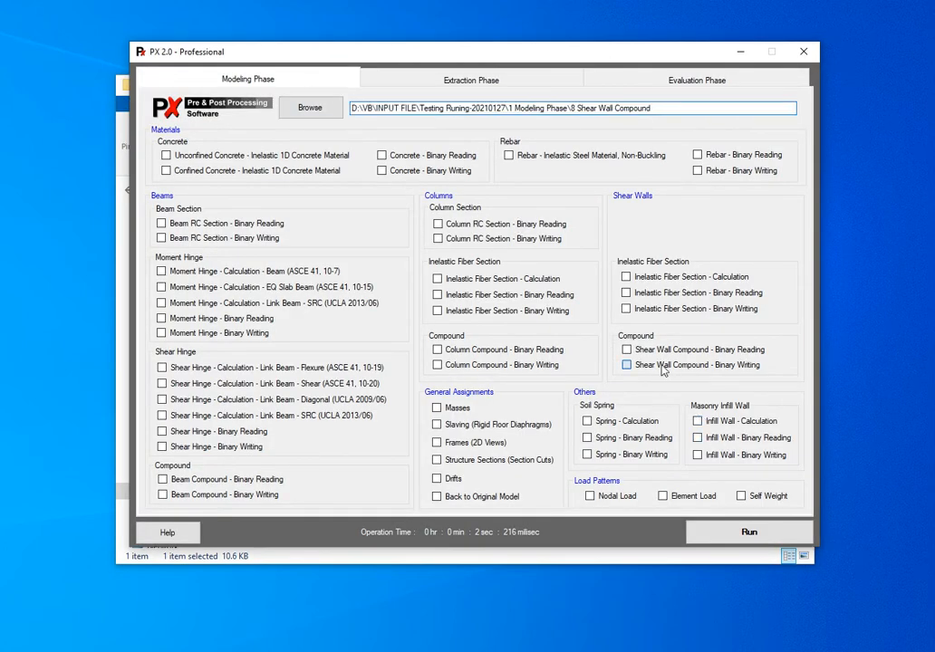
{"action": "left_click", "coordinate": [626, 364]}
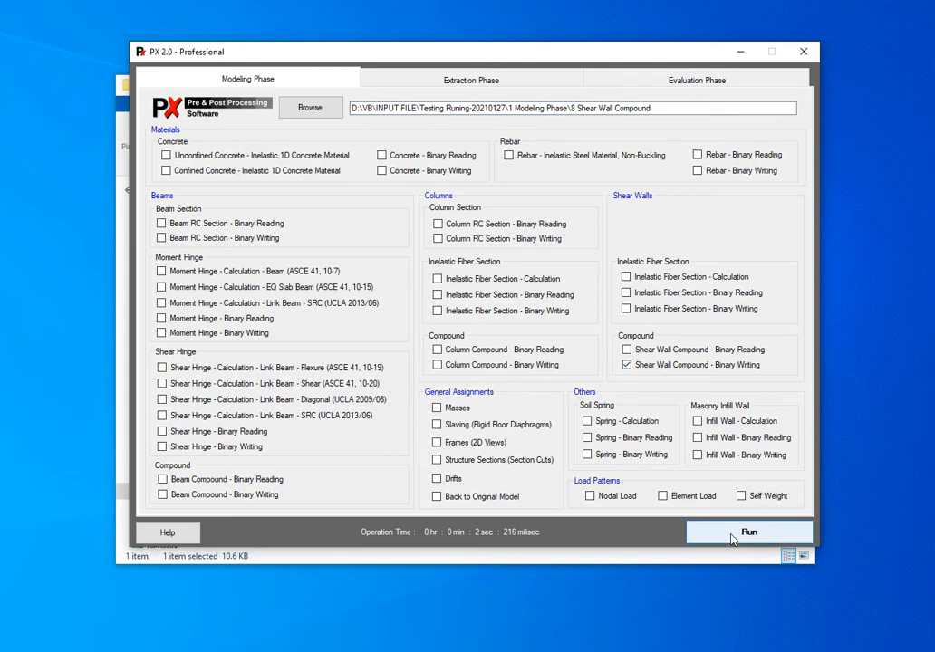
{"action": "left_click", "coordinate": [732, 539]}
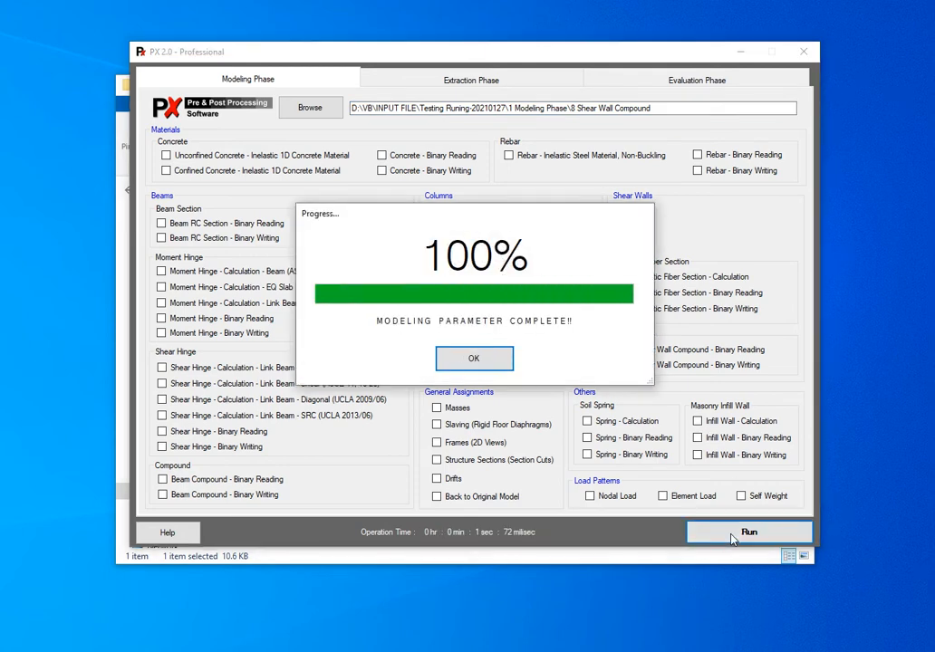
{"action": "left_click", "coordinate": [436, 555]}
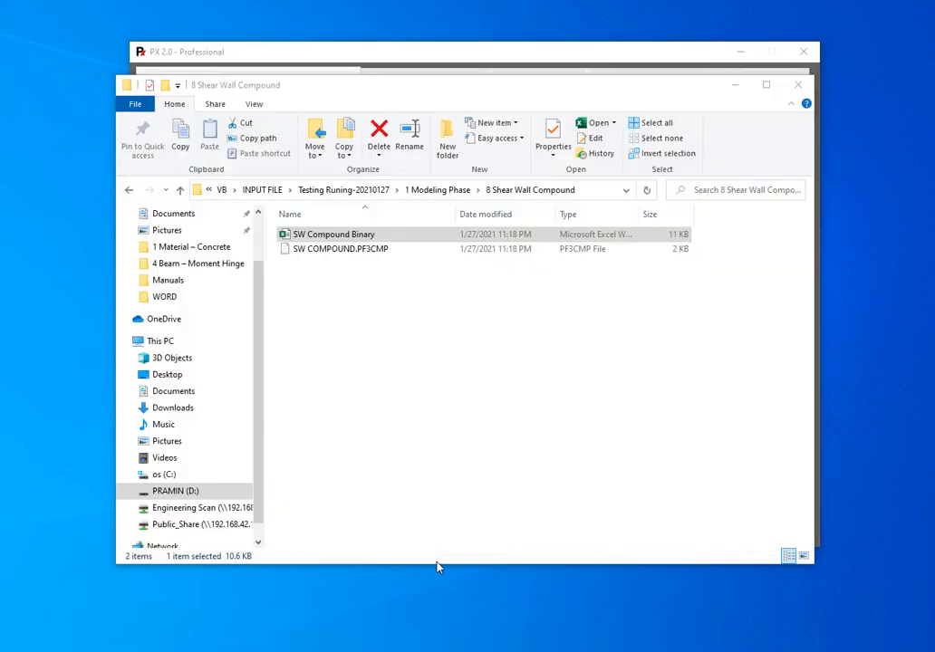
{"action": "left_click", "coordinate": [340, 255]}
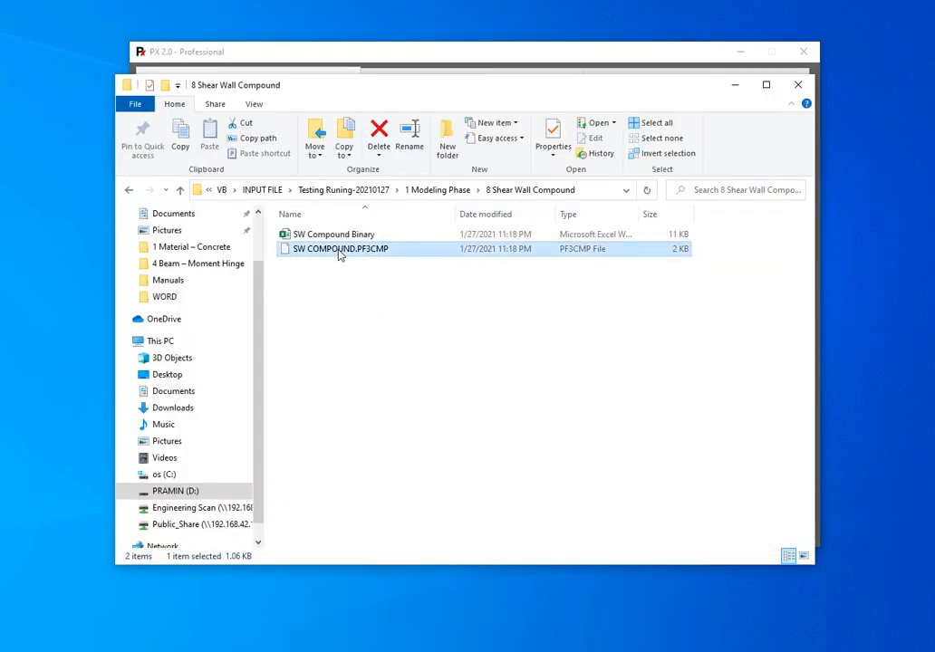
Step: Switch to PERFORM-3D and set the compound component type to Shear Wall Compound Component
{"action": "left_click", "coordinate": [197, 651]}
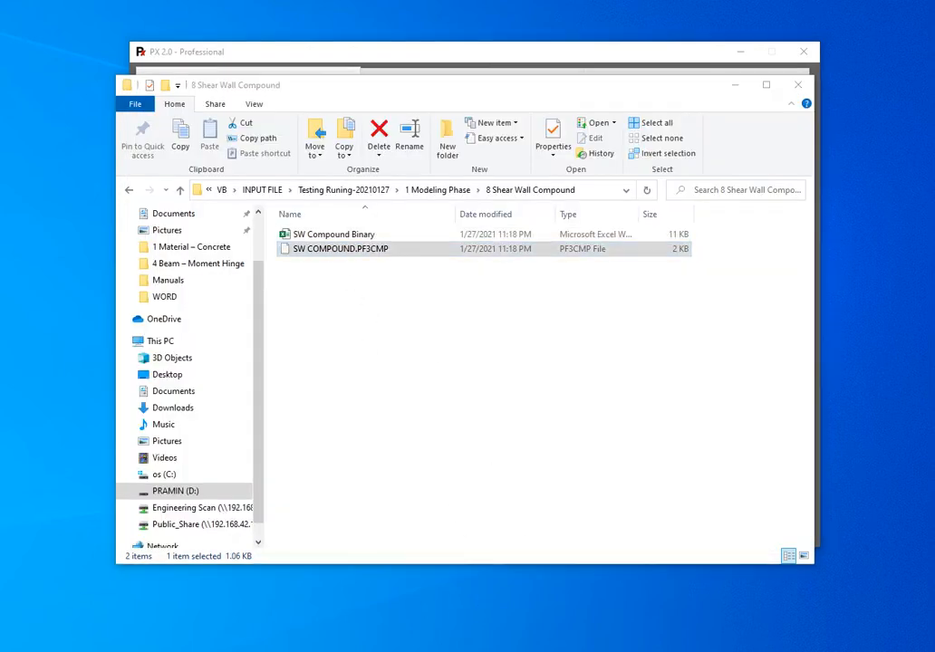
{"action": "left_click", "coordinate": [176, 639]}
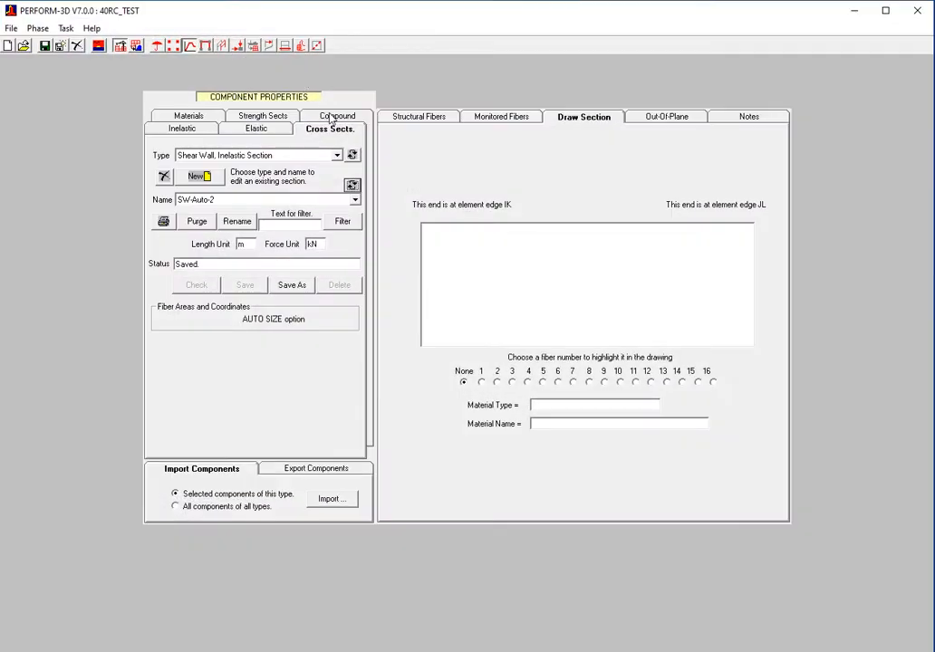
{"action": "left_click", "coordinate": [337, 116]}
{"action": "left_click", "coordinate": [337, 156]}
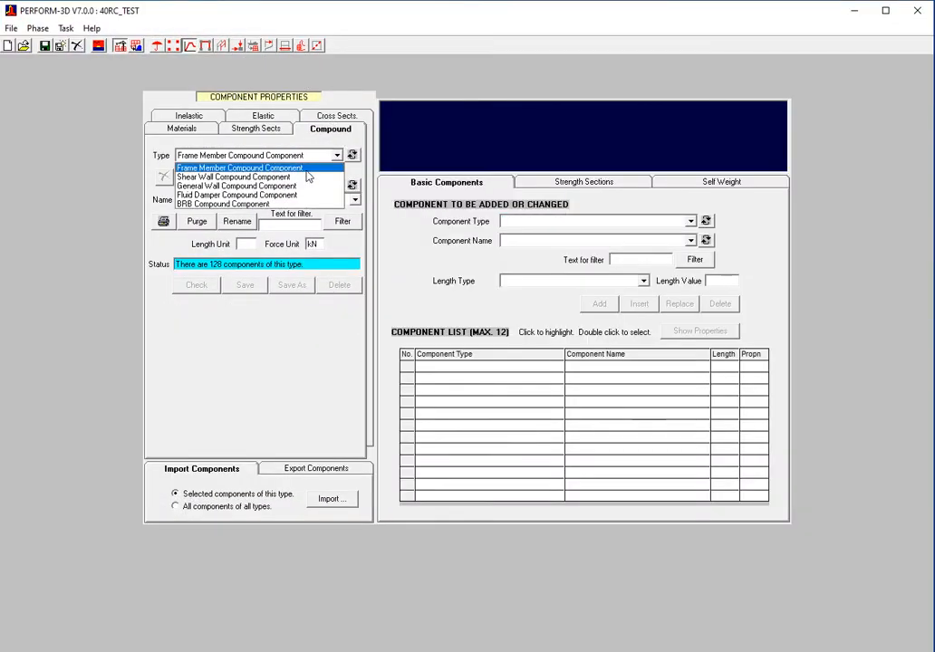
{"action": "left_click", "coordinate": [308, 178]}
Step: Examine the basic component properties of the existing shear wall compounds SW-L21-L30-P1 and SW-L41-L50-P3
{"action": "left_click", "coordinate": [354, 200]}
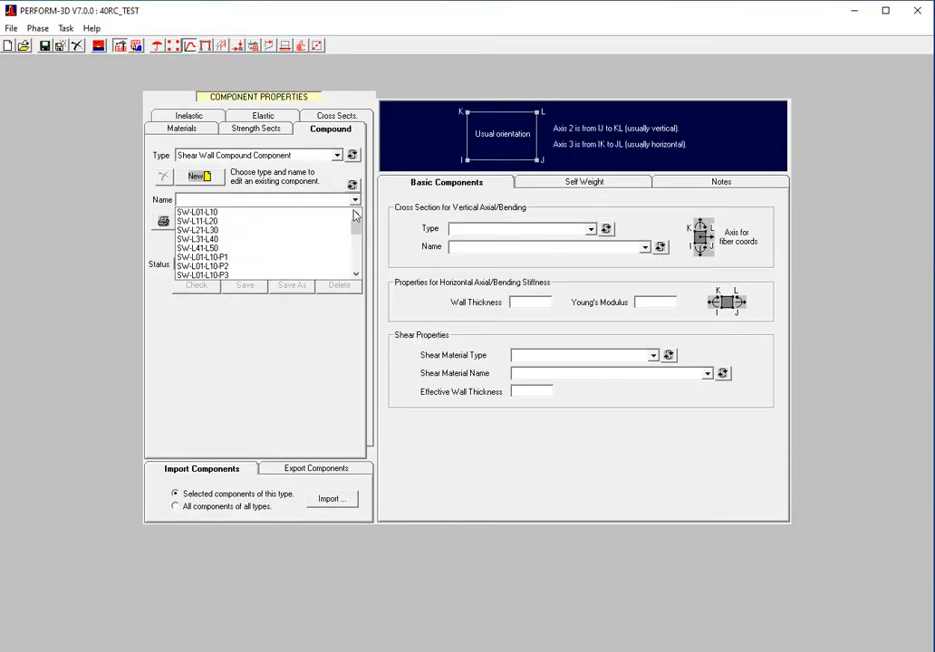
{"action": "left_click_drag", "start_coordinate": [354, 234], "coordinate": [355, 256]}
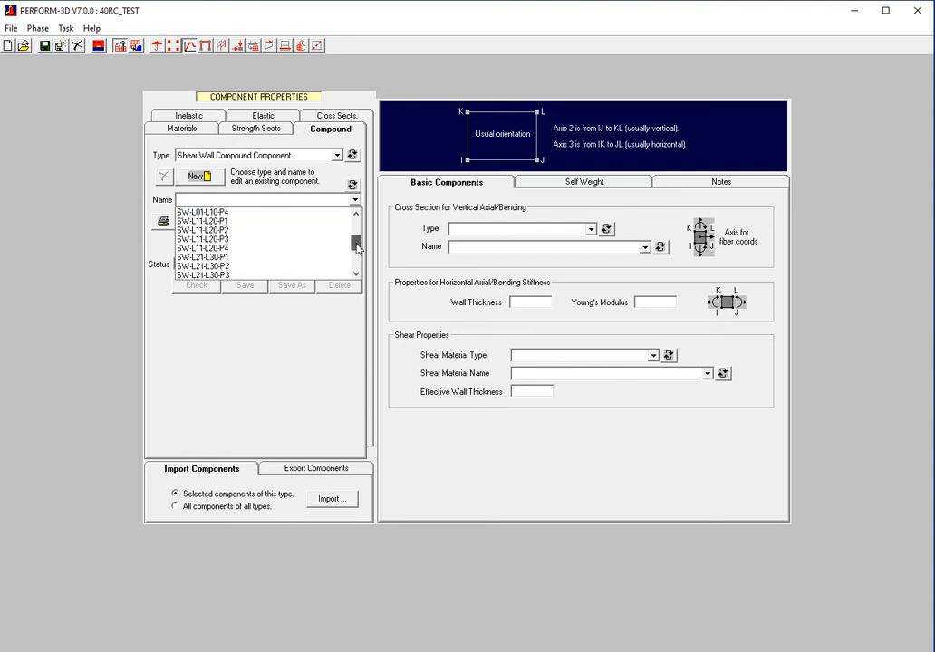
{"action": "left_click", "coordinate": [319, 250]}
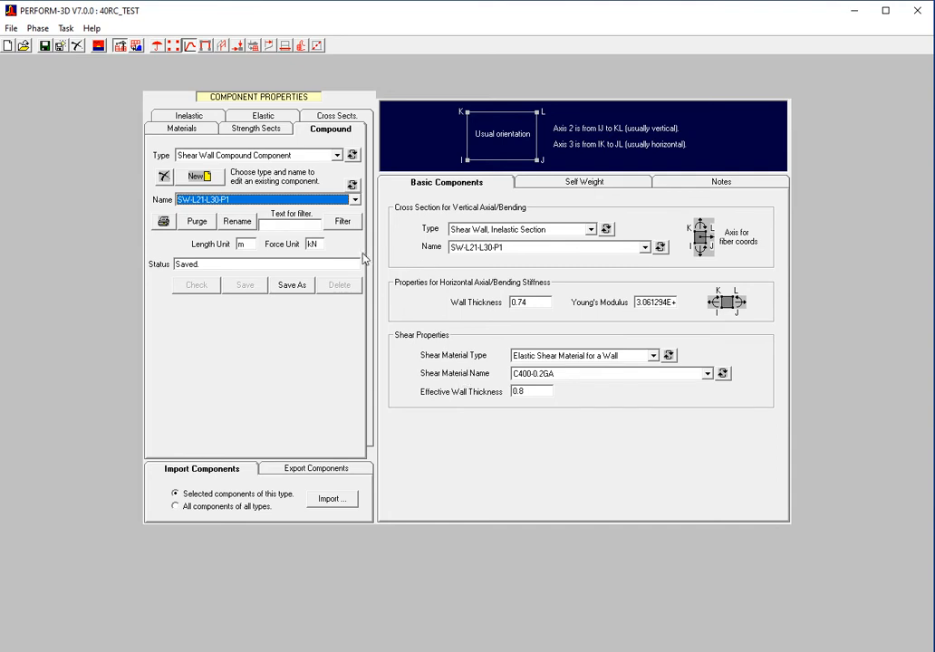
{"action": "left_click", "coordinate": [354, 200]}
{"action": "scroll", "coordinate": [336, 238], "scroll_direction": "down", "scroll_amount": 3}
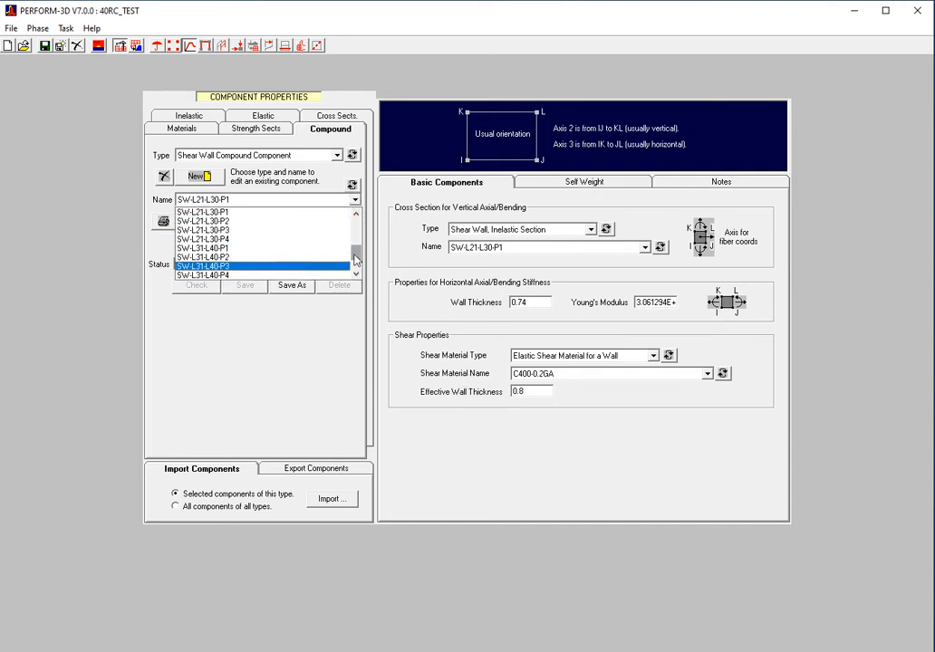
{"action": "left_click", "coordinate": [313, 266]}
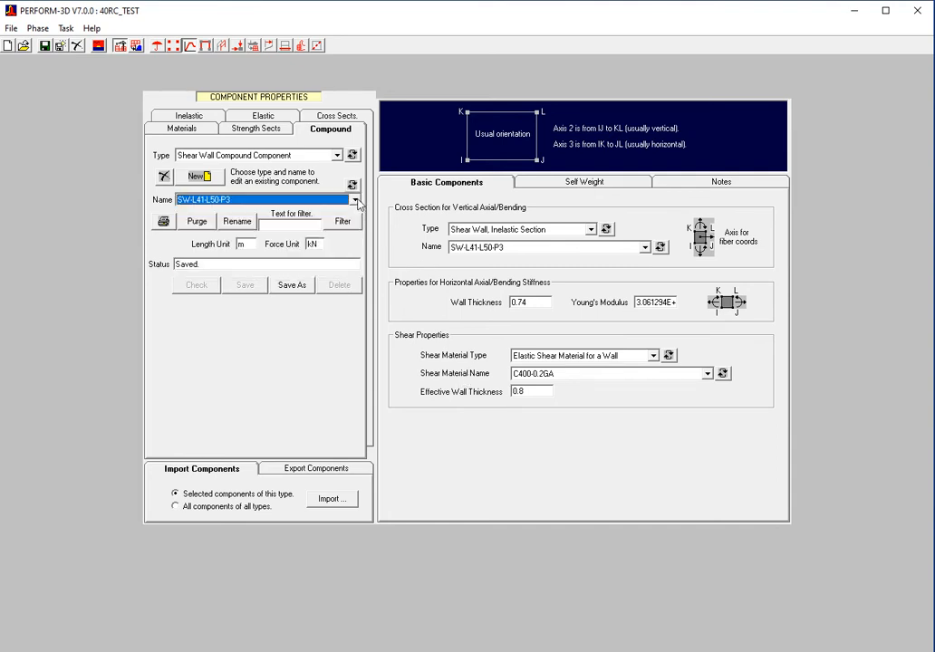
Step: Start importing shear wall compound components with the user-defined folder set to 8 Shear Wall Compound under Testing Runing-20210127, 1 Modeling Phase
{"action": "left_click", "coordinate": [348, 505]}
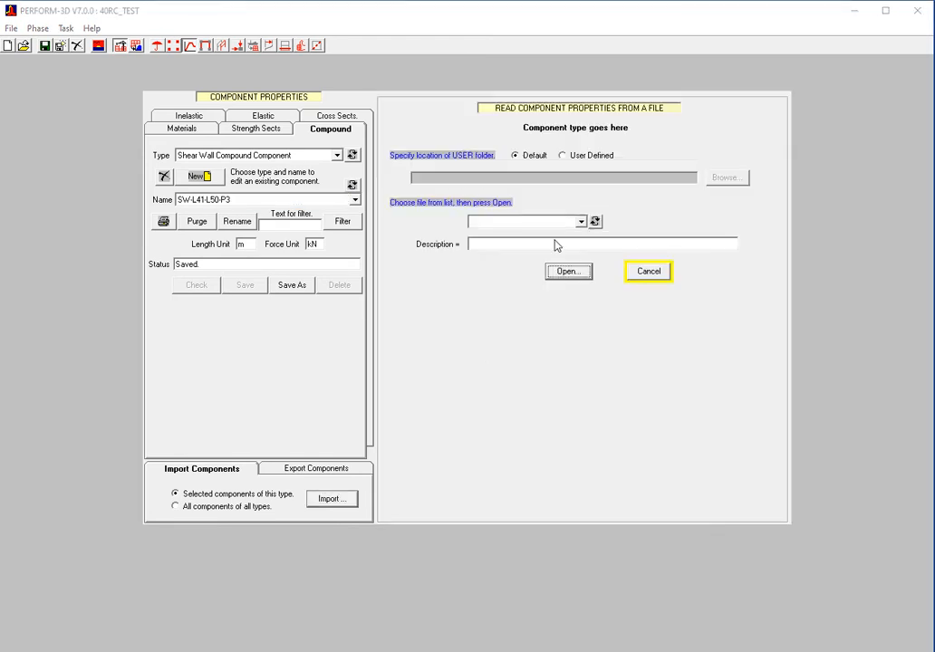
{"action": "left_click", "coordinate": [561, 155]}
{"action": "left_click", "coordinate": [725, 177]}
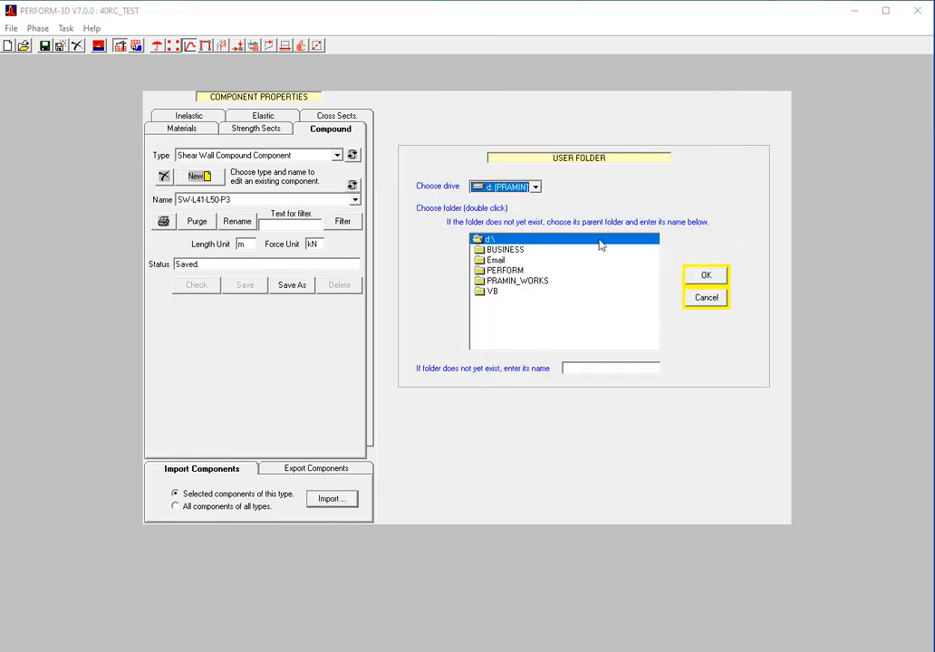
{"action": "double_click", "coordinate": [493, 292]}
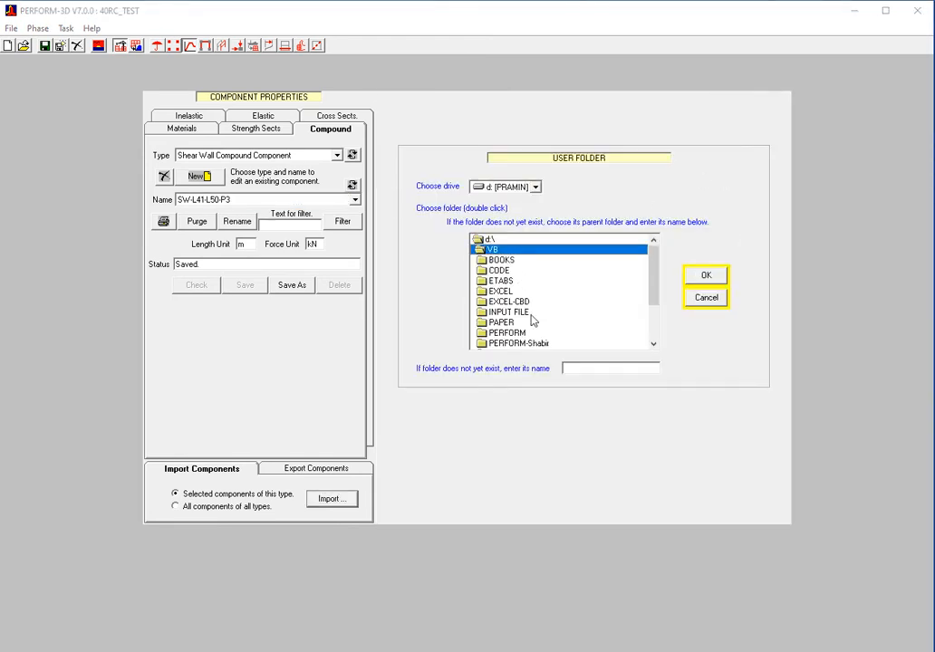
{"action": "double_click", "coordinate": [531, 313]}
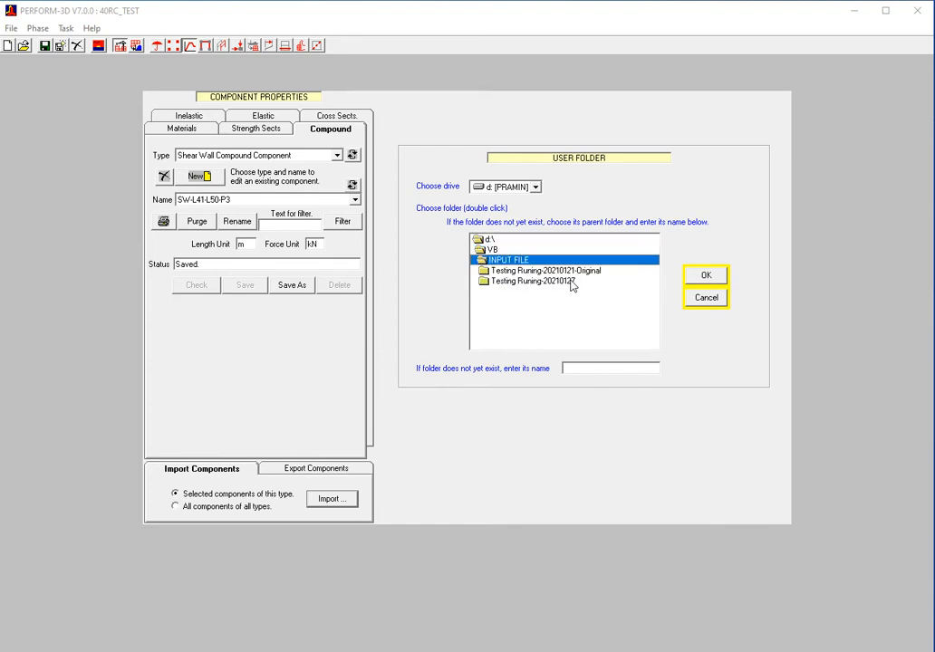
{"action": "double_click", "coordinate": [570, 285]}
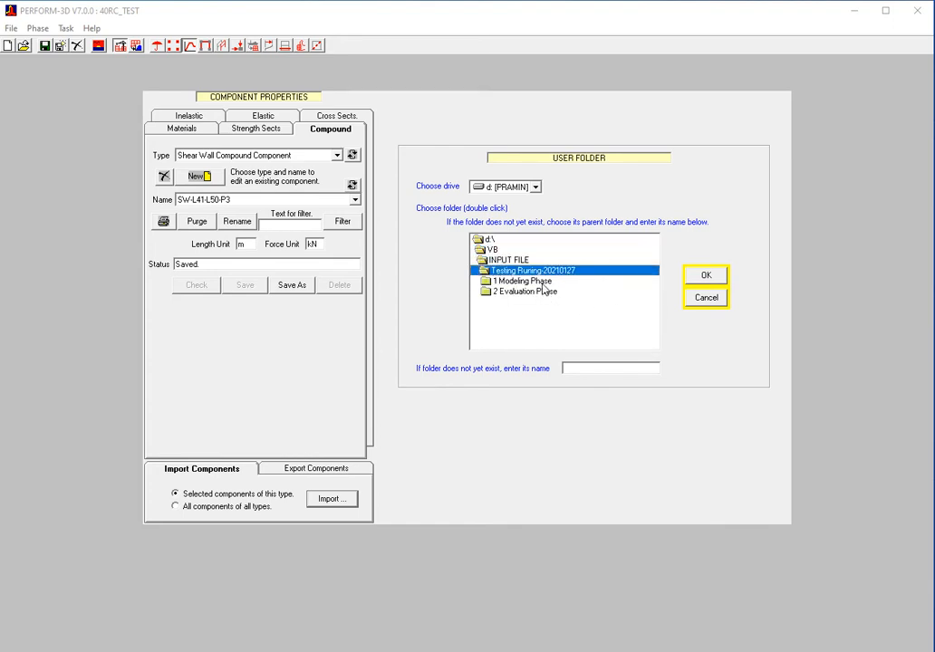
{"action": "double_click", "coordinate": [542, 283]}
{"action": "left_click_drag", "start_coordinate": [653, 277], "coordinate": [649, 328]}
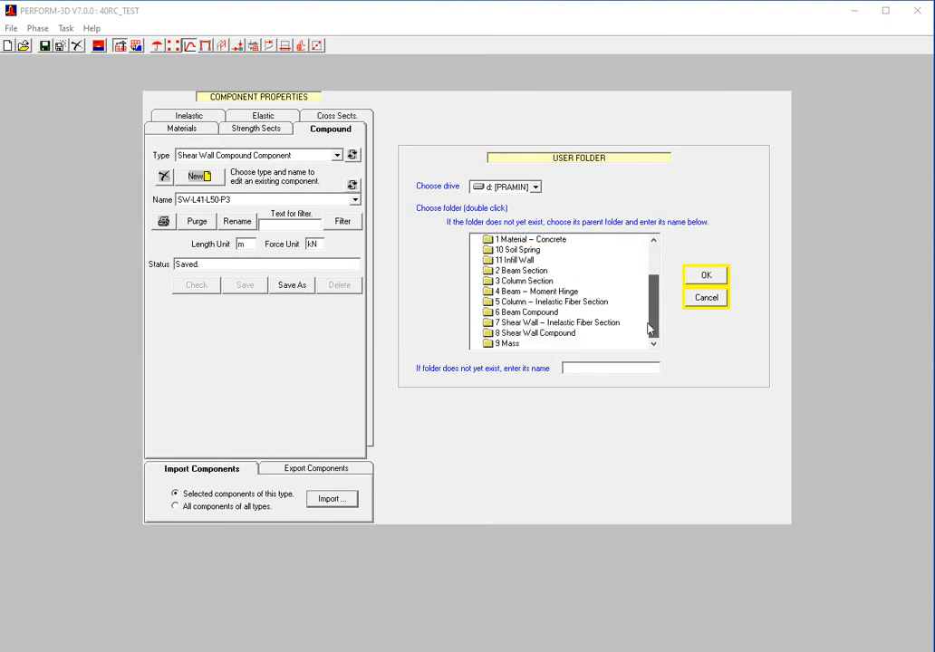
{"action": "double_click", "coordinate": [543, 334]}
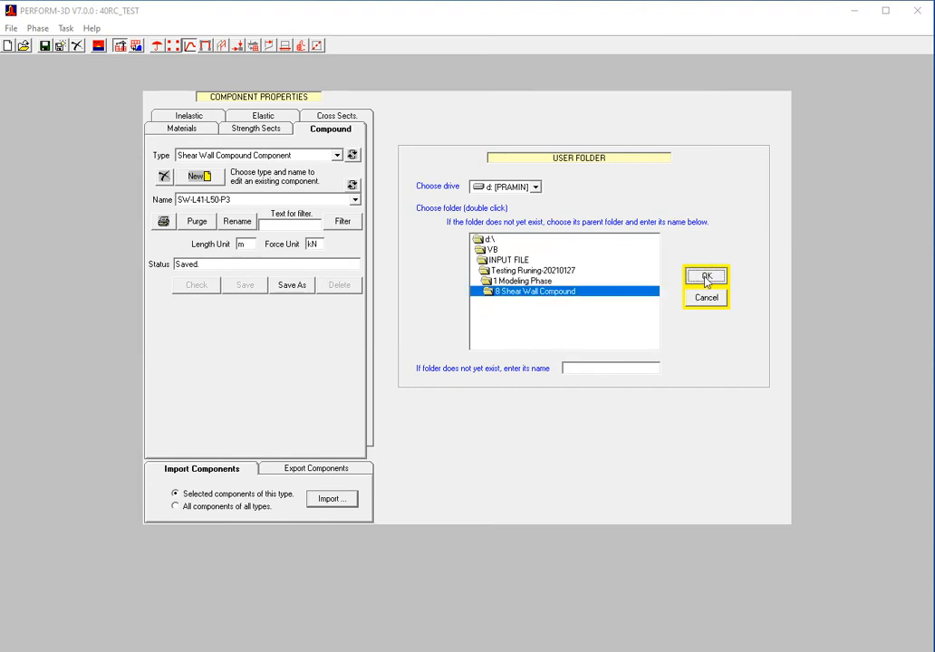
{"action": "left_click", "coordinate": [705, 276]}
Step: Open SW COMPOUND.PF3CMP, select all its components and read them in, keeping the current component for duplicate names
{"action": "left_click", "coordinate": [580, 221]}
{"action": "left_click", "coordinate": [551, 235]}
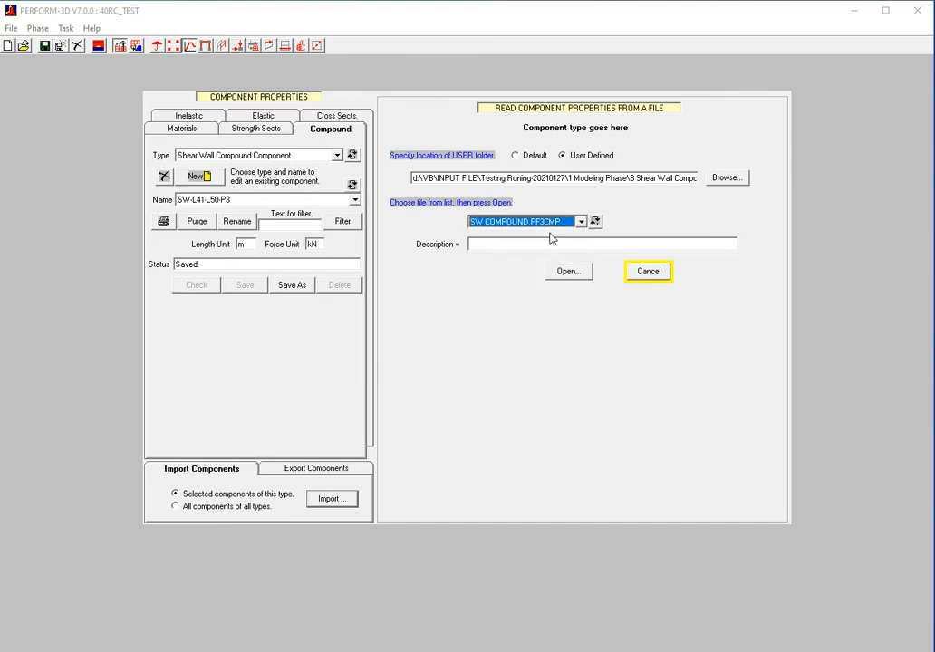
{"action": "left_click", "coordinate": [578, 277]}
{"action": "left_click", "coordinate": [547, 210]}
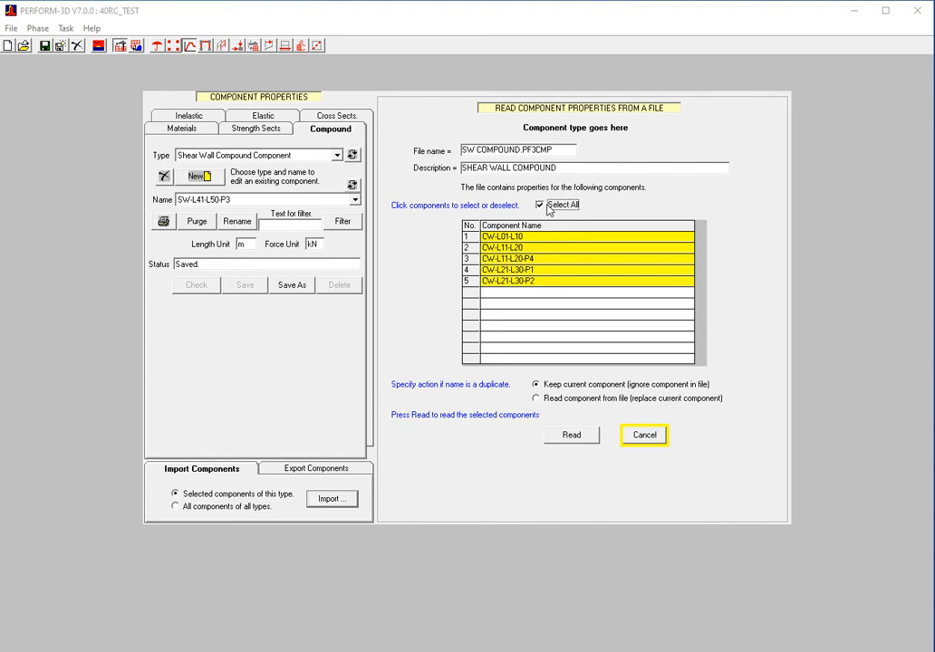
{"action": "left_click", "coordinate": [574, 438]}
{"action": "left_click", "coordinate": [704, 440]}
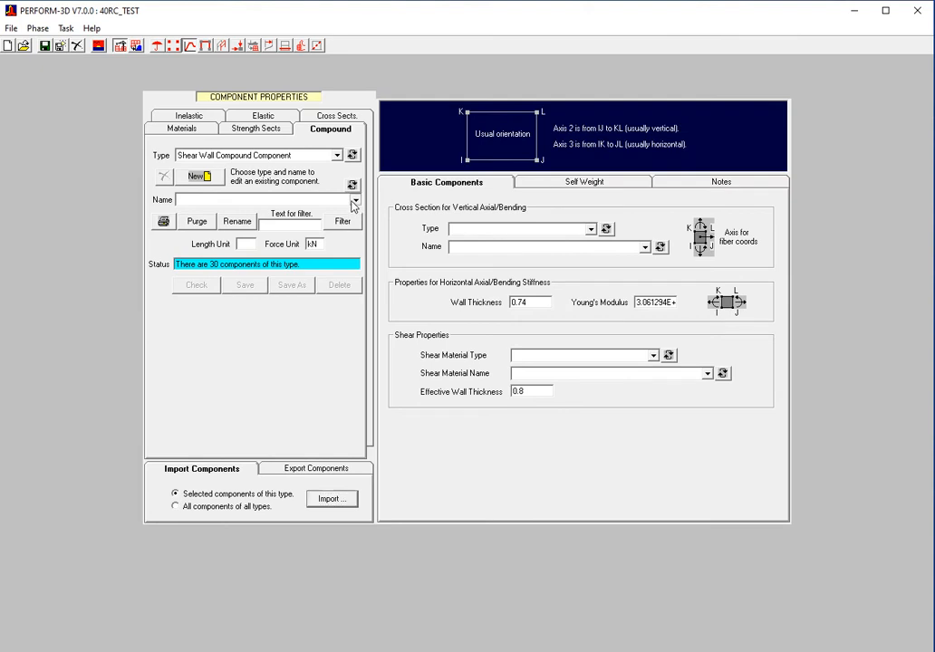
Step: Examine the basic component properties of the imported CW shear wall compounds, starting from CW-L01-L10
{"action": "left_click", "coordinate": [354, 199]}
{"action": "left_click_drag", "start_coordinate": [355, 219], "coordinate": [356, 252]}
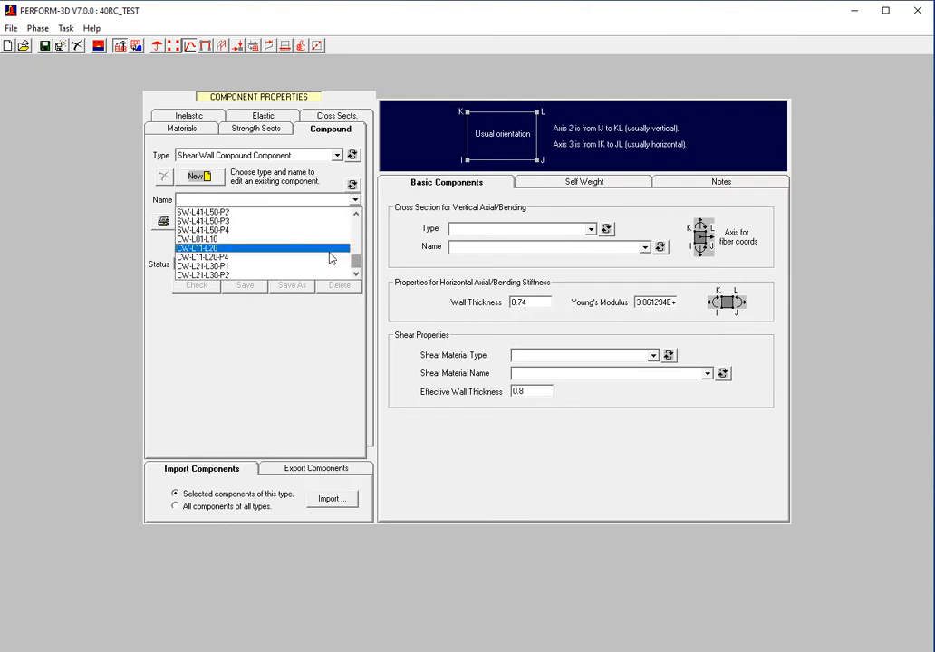
{"action": "left_click", "coordinate": [324, 239]}
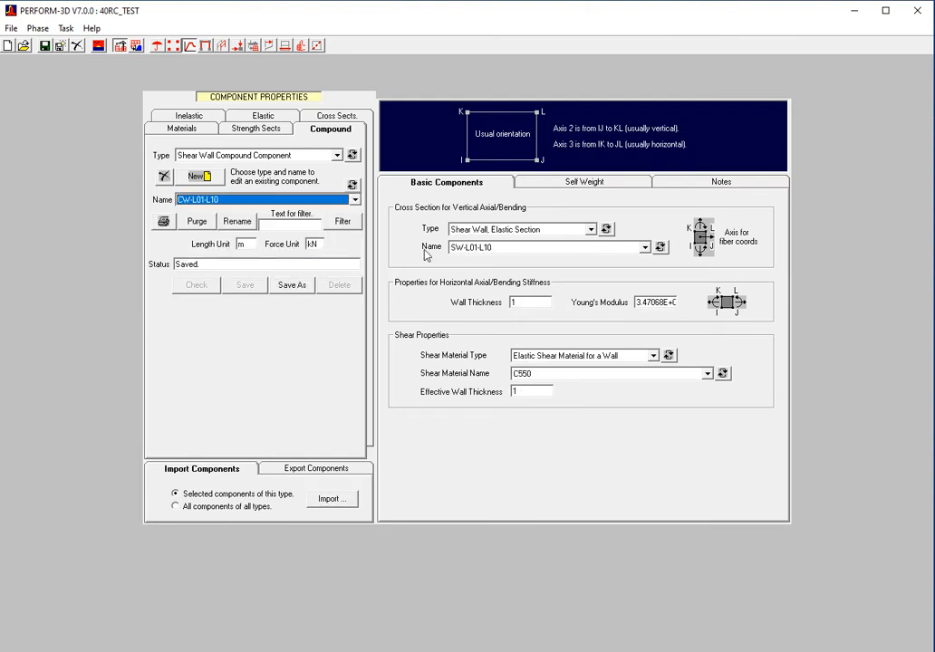
{"action": "left_click", "coordinate": [352, 185]}
{"action": "left_click", "coordinate": [353, 186]}
{"action": "left_click", "coordinate": [353, 185]}
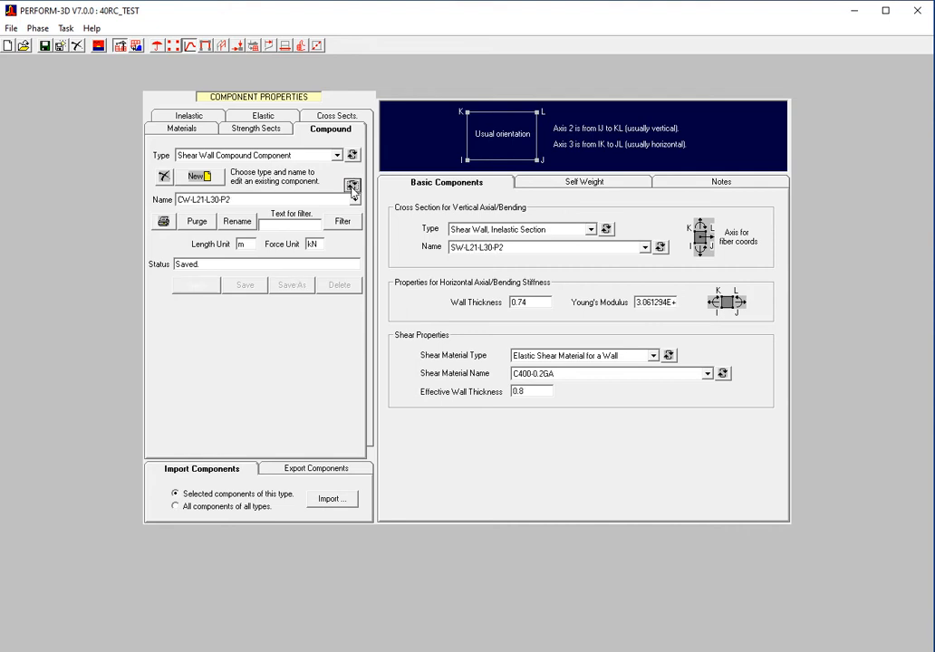
{"action": "left_click", "coordinate": [352, 186]}
{"action": "left_click", "coordinate": [352, 185]}
{"action": "left_click", "coordinate": [353, 186]}
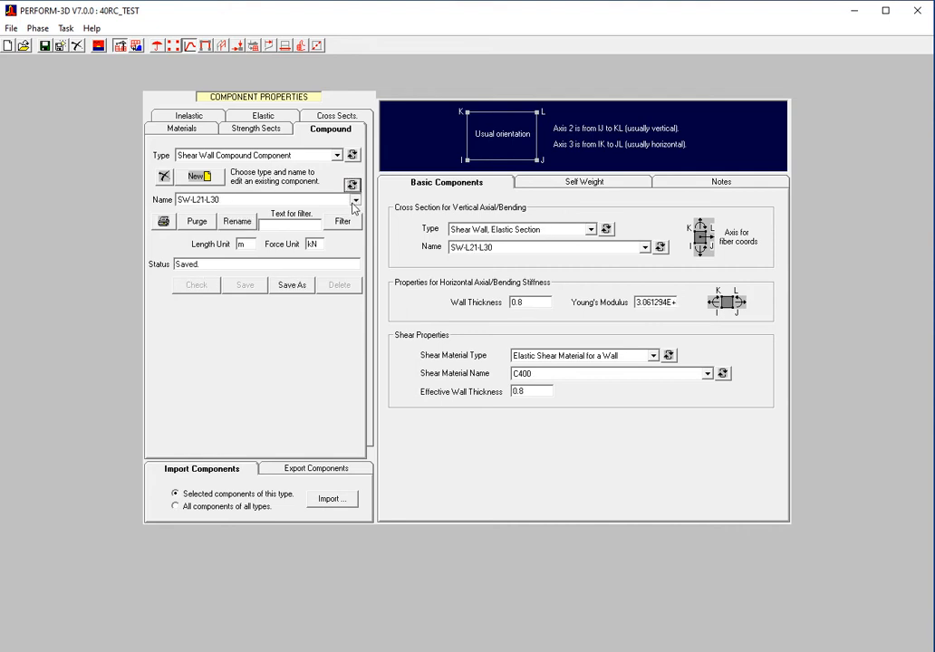
Step: Return to CW-L01-L10 and go through the imported shear wall compounds once more, comparing their cross sections and shear materials
{"action": "left_click", "coordinate": [355, 199]}
{"action": "left_click_drag", "start_coordinate": [356, 249], "coordinate": [356, 266]}
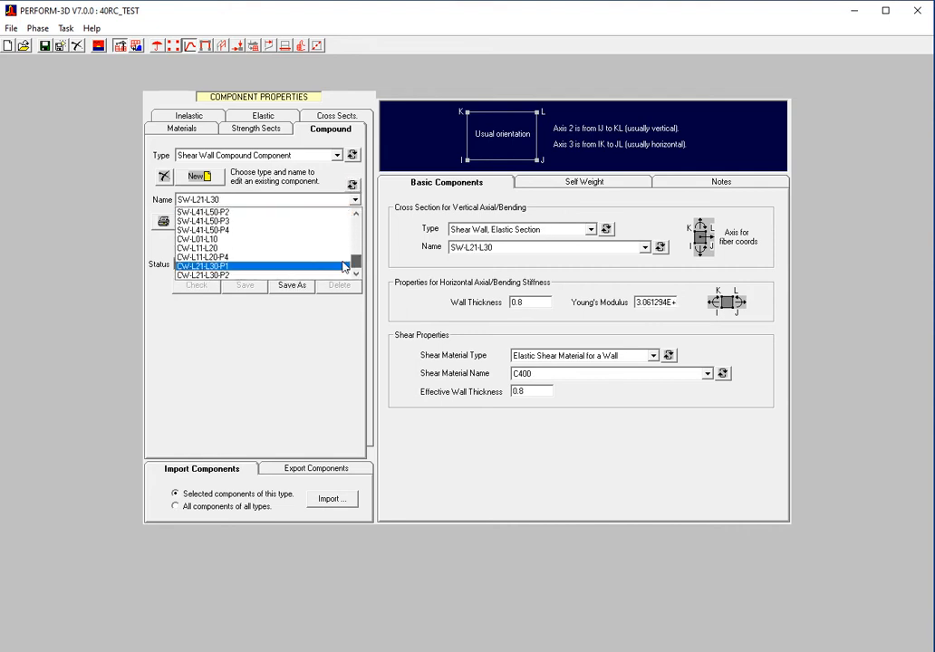
{"action": "left_click", "coordinate": [326, 241]}
{"action": "left_click", "coordinate": [353, 185]}
{"action": "left_click", "coordinate": [352, 185]}
{"action": "left_click", "coordinate": [353, 186]}
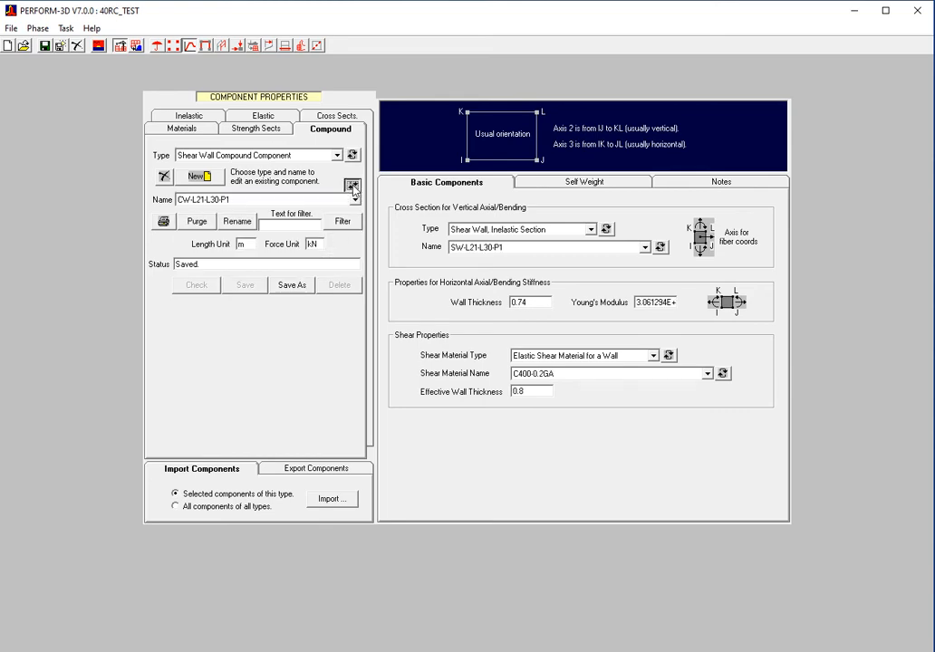
{"action": "left_click", "coordinate": [352, 186]}
Step: Review the self weight settings and notes of shear wall compound SW-L01-L10, ending on its basic components
{"action": "left_click", "coordinate": [588, 184]}
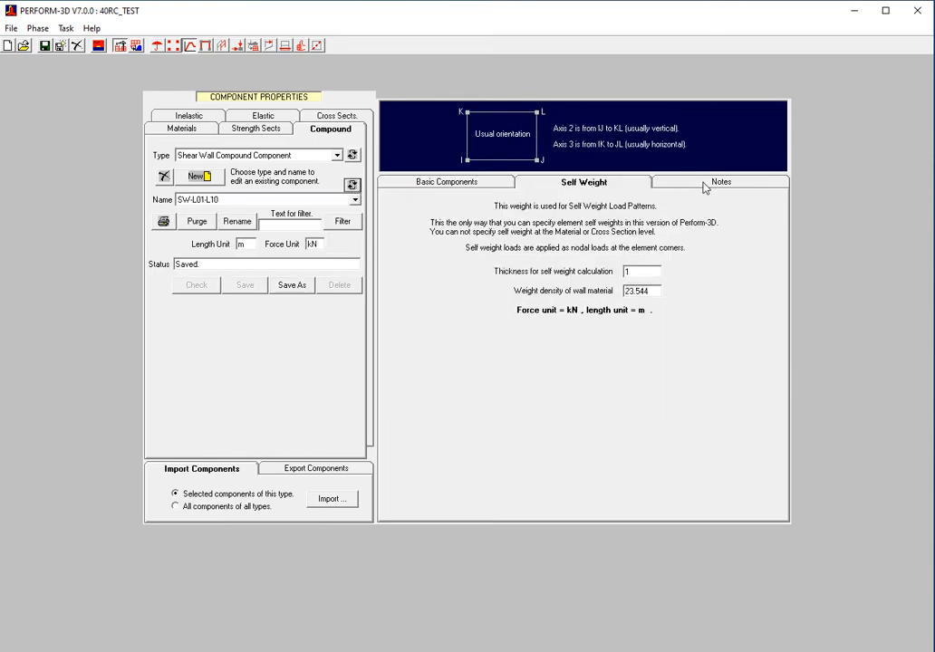
{"action": "left_click", "coordinate": [705, 185]}
{"action": "left_click", "coordinate": [463, 186]}
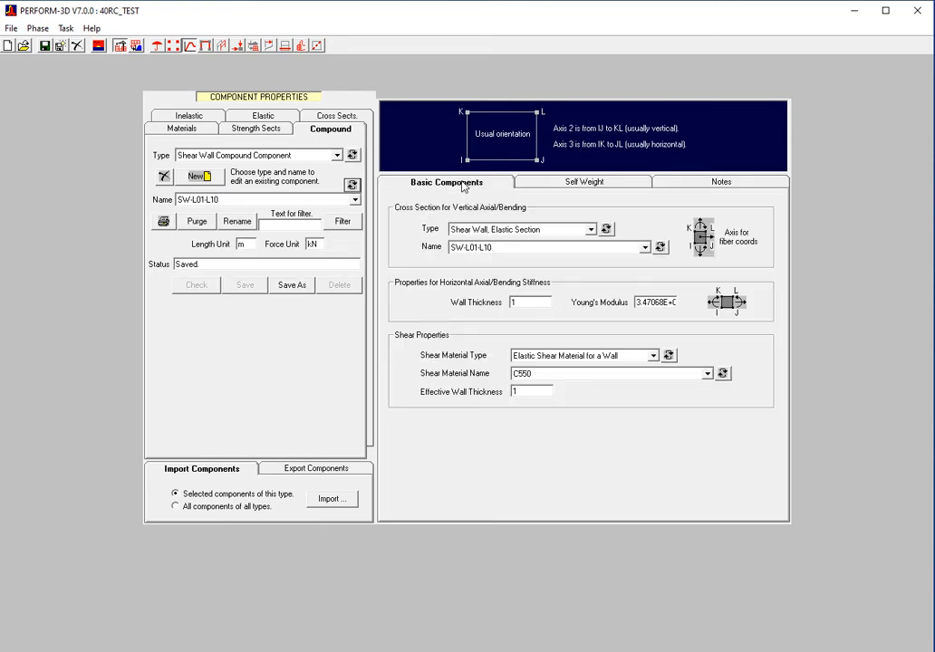
Step: Switch back to PX 2.0 and deselect Shear Wall Compound - Binary Writing, with the folder window returned to 1 Modeling Phase
{"action": "left_click", "coordinate": [854, 11]}
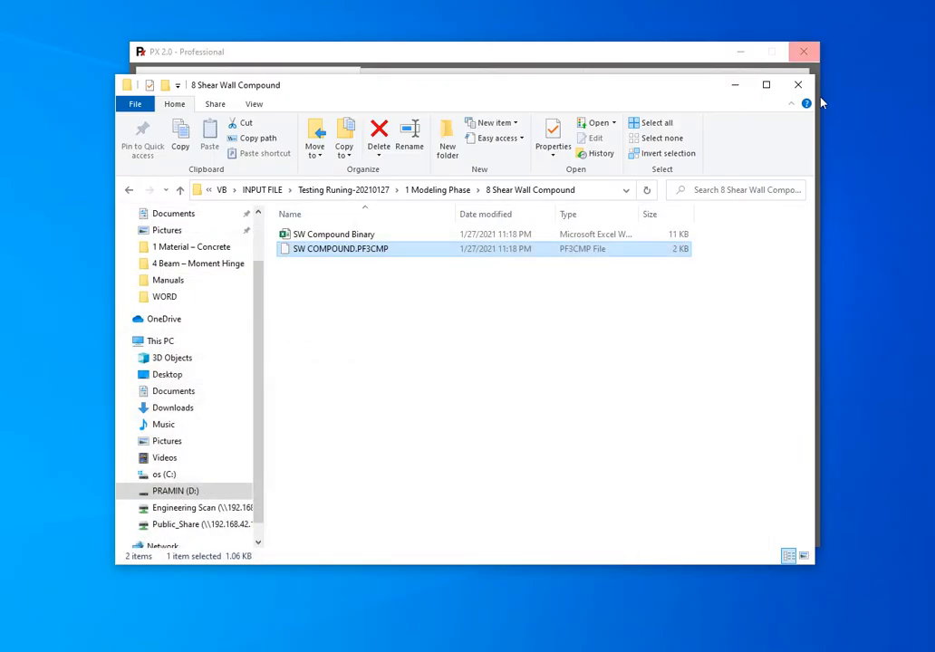
{"action": "left_click", "coordinate": [133, 193]}
{"action": "left_click", "coordinate": [402, 66]}
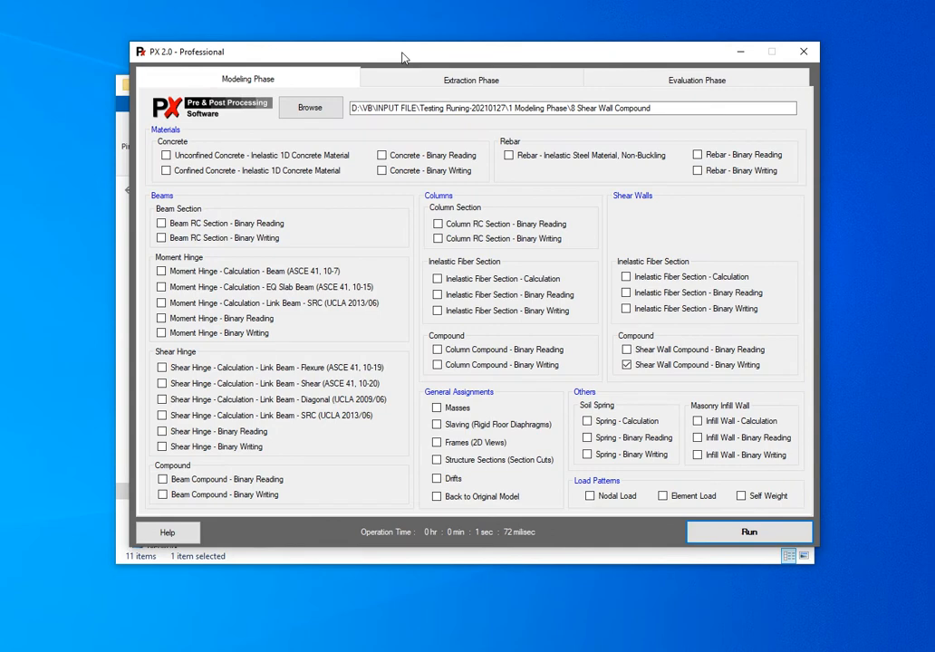
{"action": "left_click", "coordinate": [631, 367]}
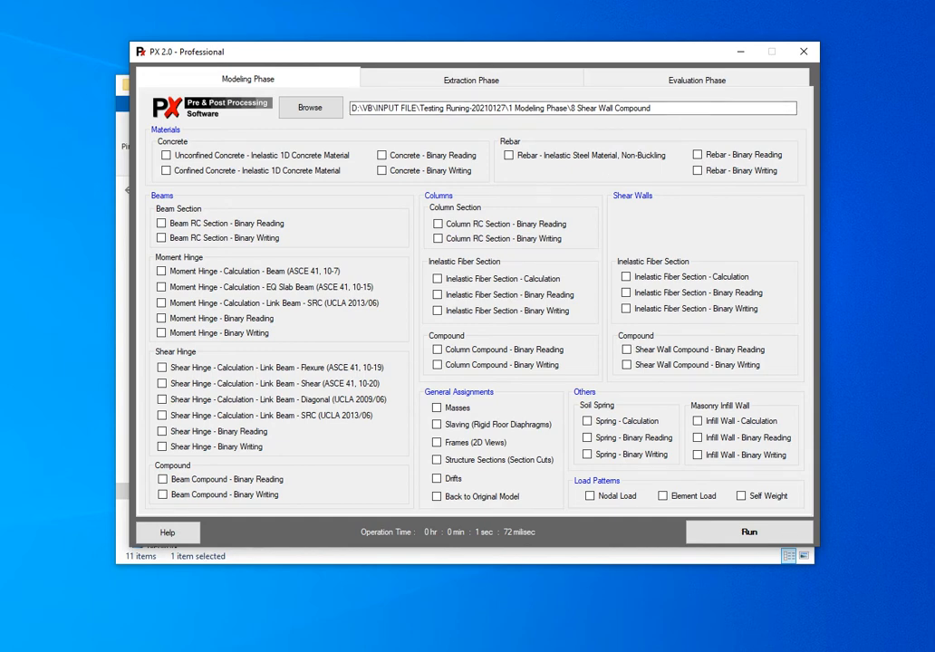
Step: Copy the path of the 40RC_TEST model folder and set it as the PX 2.0 working folder, D:\VB\PERFORM\40RC_TEST
{"action": "left_click", "coordinate": [61, 650]}
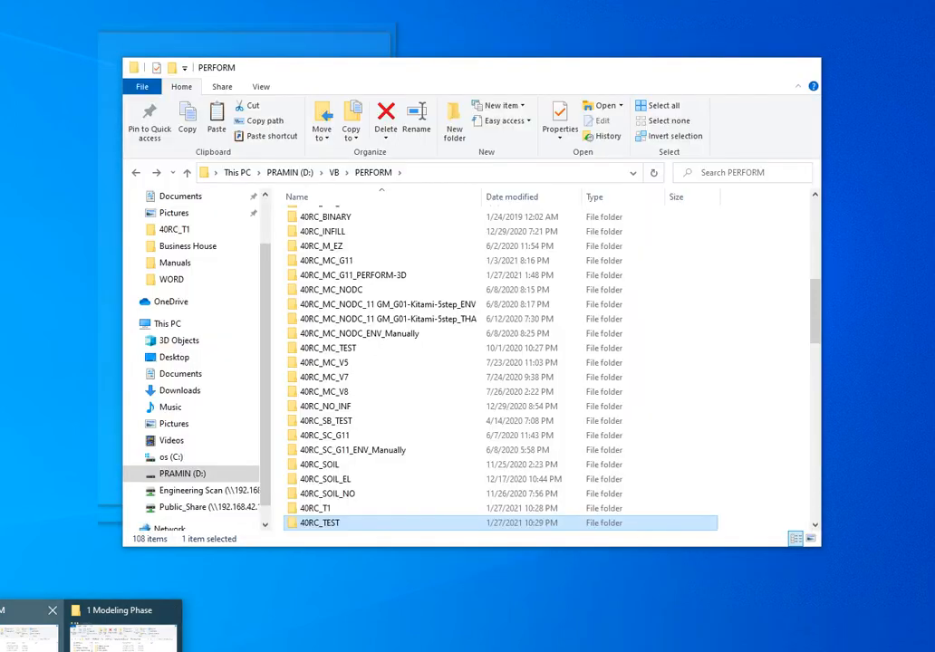
{"action": "left_click", "coordinate": [27, 632]}
{"action": "scroll", "coordinate": [337, 508], "scroll_direction": "down", "scroll_amount": 1}
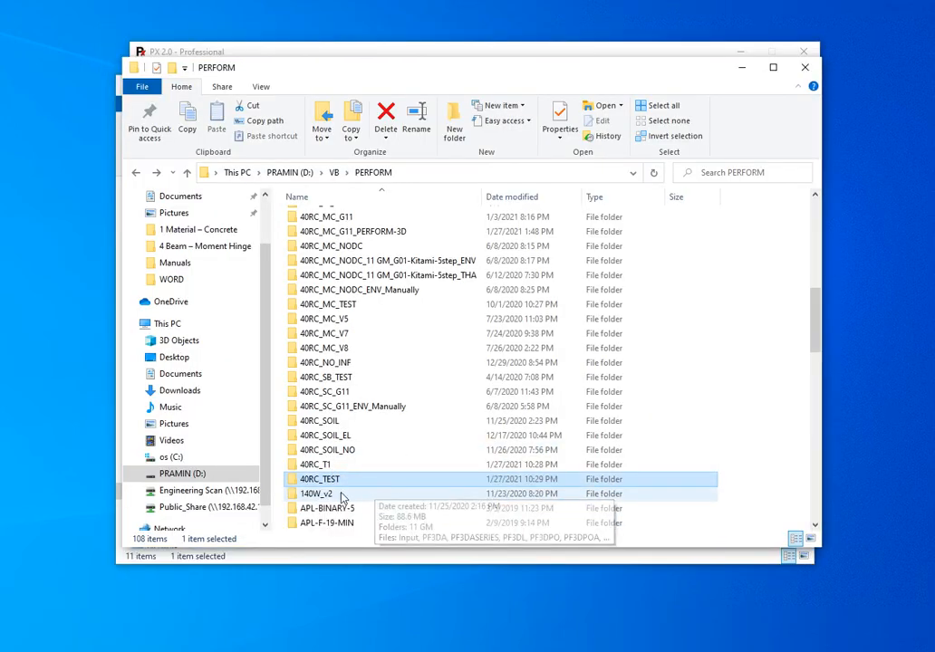
{"action": "double_click", "coordinate": [339, 483]}
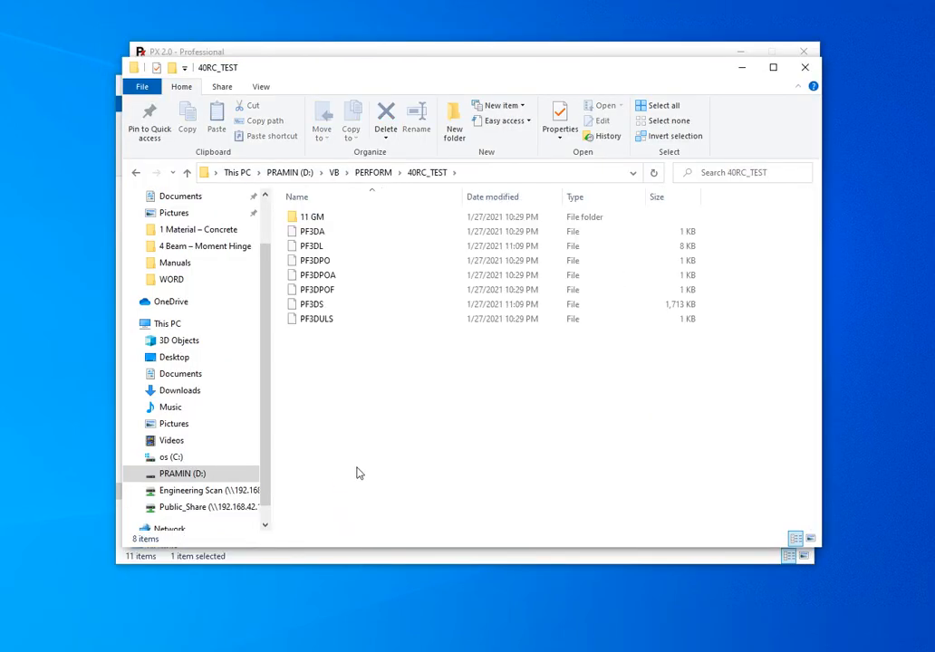
{"action": "left_click", "coordinate": [483, 173]}
{"action": "key", "text": "ctrl+c"}
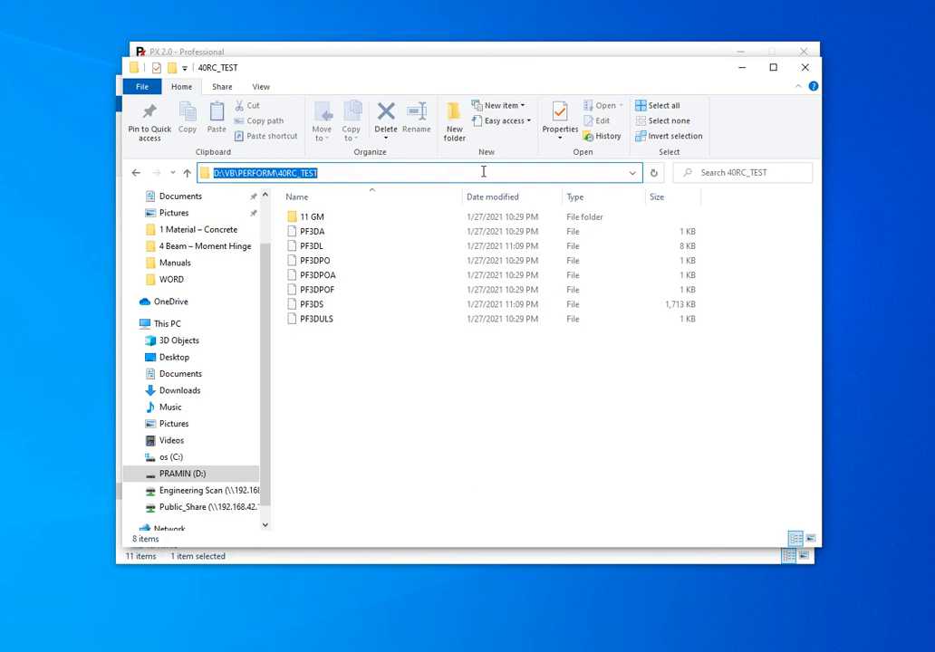
{"action": "left_click", "coordinate": [743, 68]}
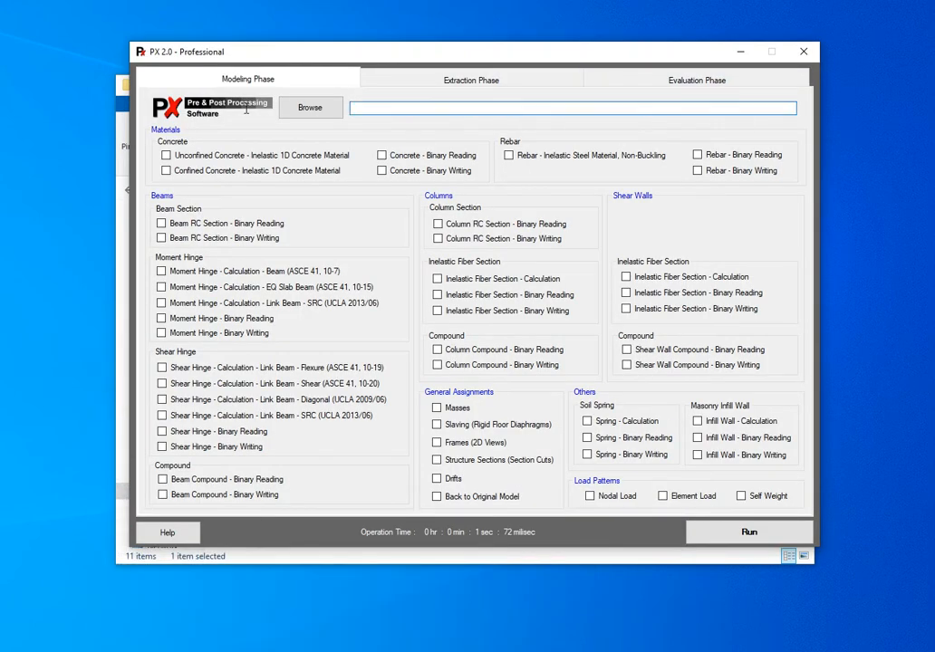
{"action": "key", "text": "ctrl+v"}
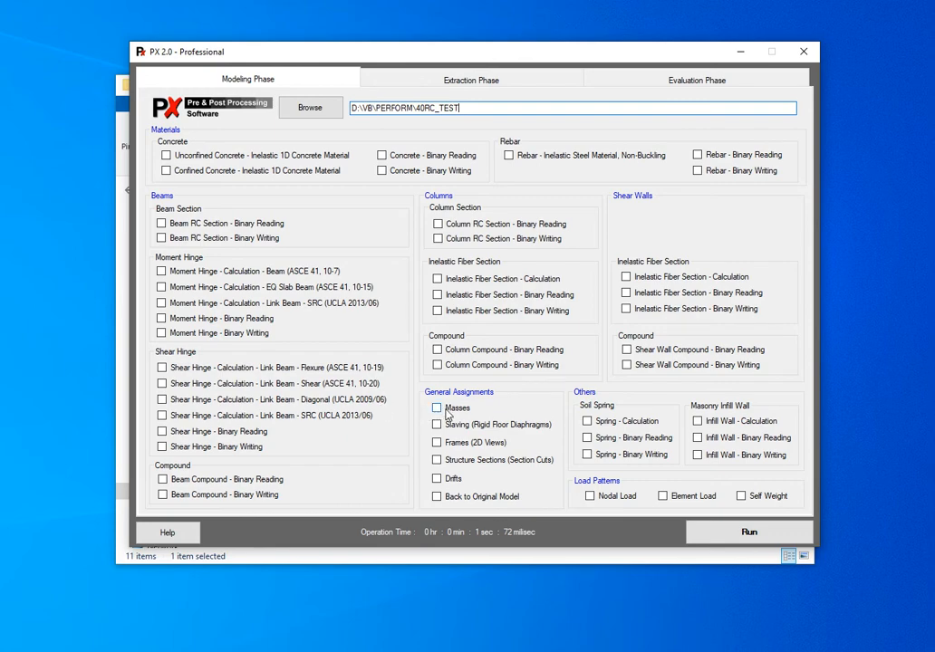
Step: Run the Masses general assignment in PX 2.0 to open Mass Data, and move to the mass name
{"action": "left_click", "coordinate": [437, 408]}
{"action": "left_click", "coordinate": [749, 534]}
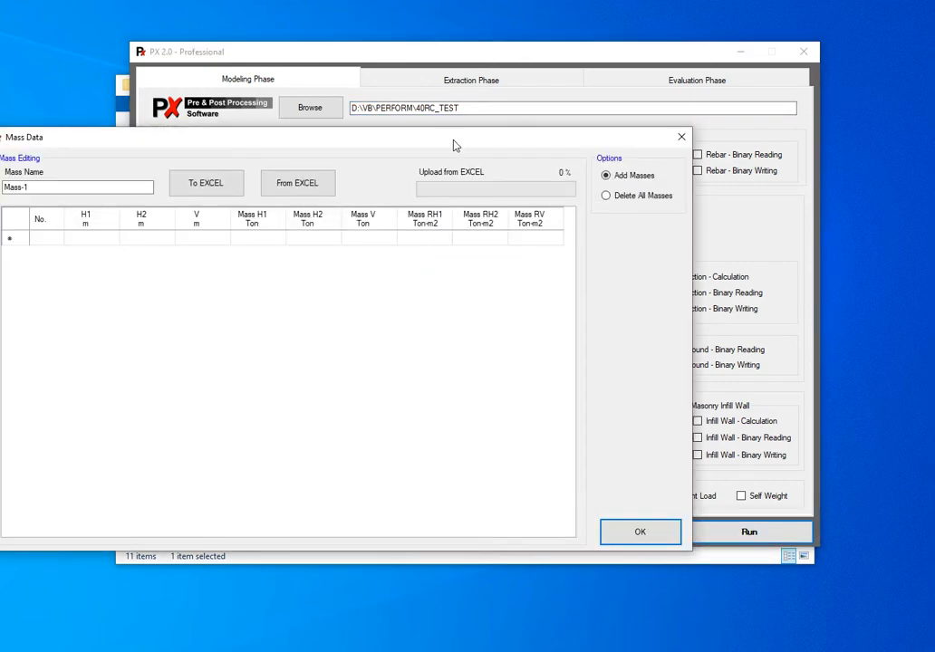
{"action": "left_click_drag", "start_coordinate": [454, 144], "coordinate": [598, 110]}
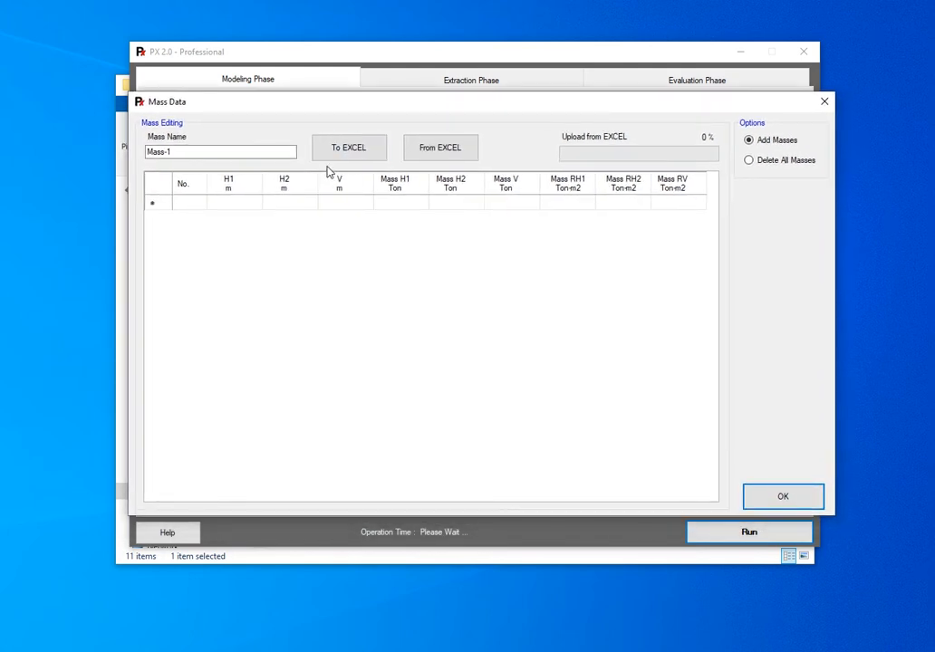
{"action": "left_click", "coordinate": [217, 152]}
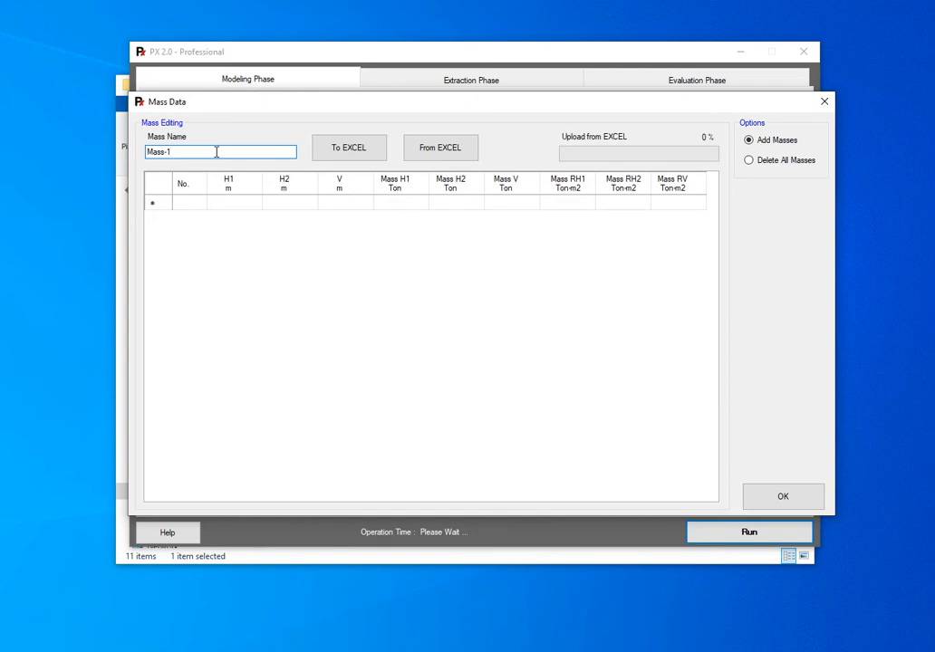
Step: Switch to PERFORM-3D and check the existing nodal mass patterns of the 40RC_TEST model, with MASS_Point displayed
{"action": "left_click", "coordinate": [201, 651]}
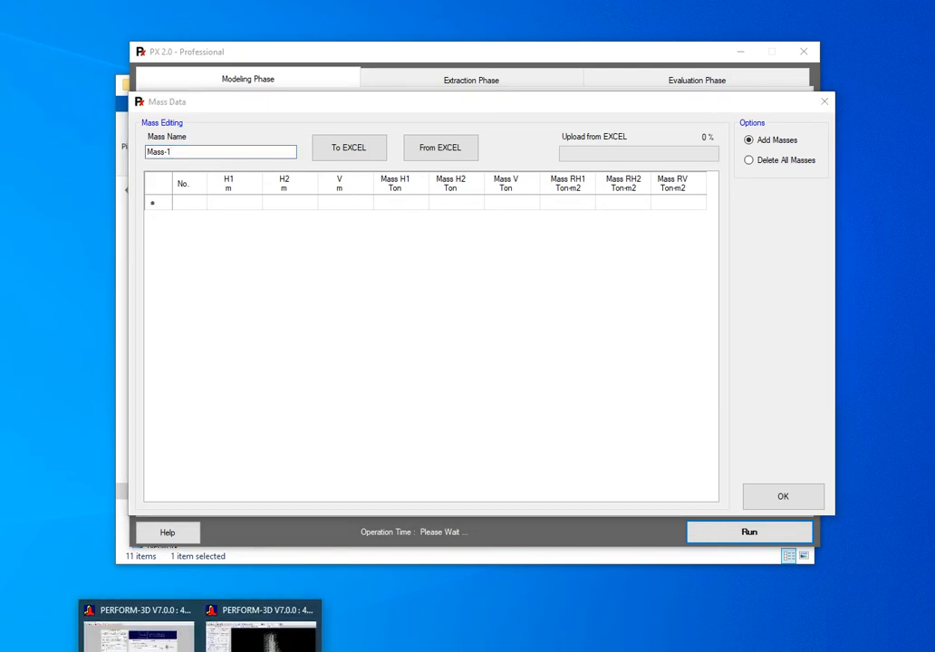
{"action": "left_click", "coordinate": [149, 645]}
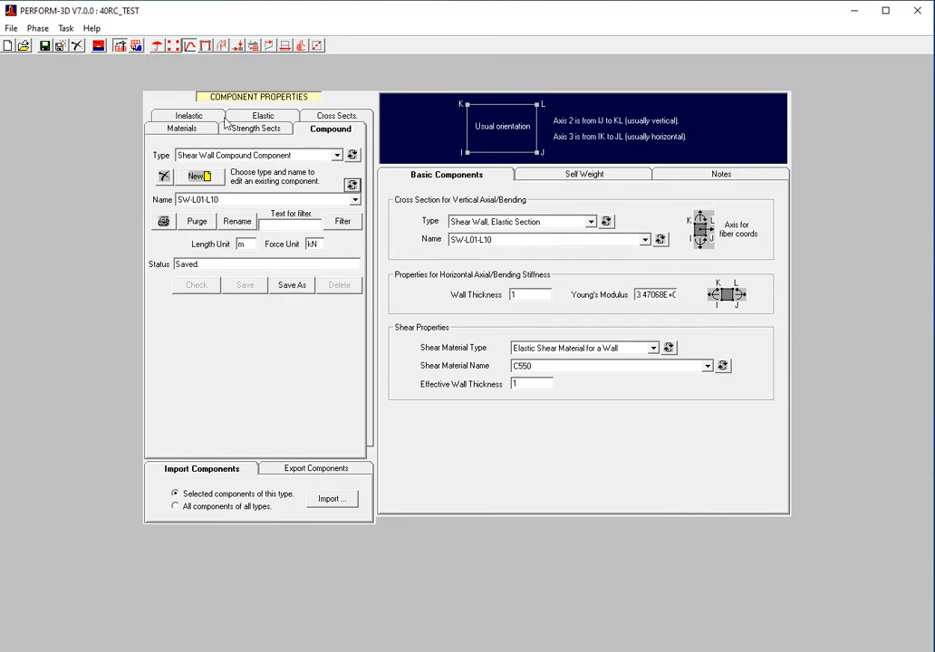
{"action": "left_click", "coordinate": [173, 45]}
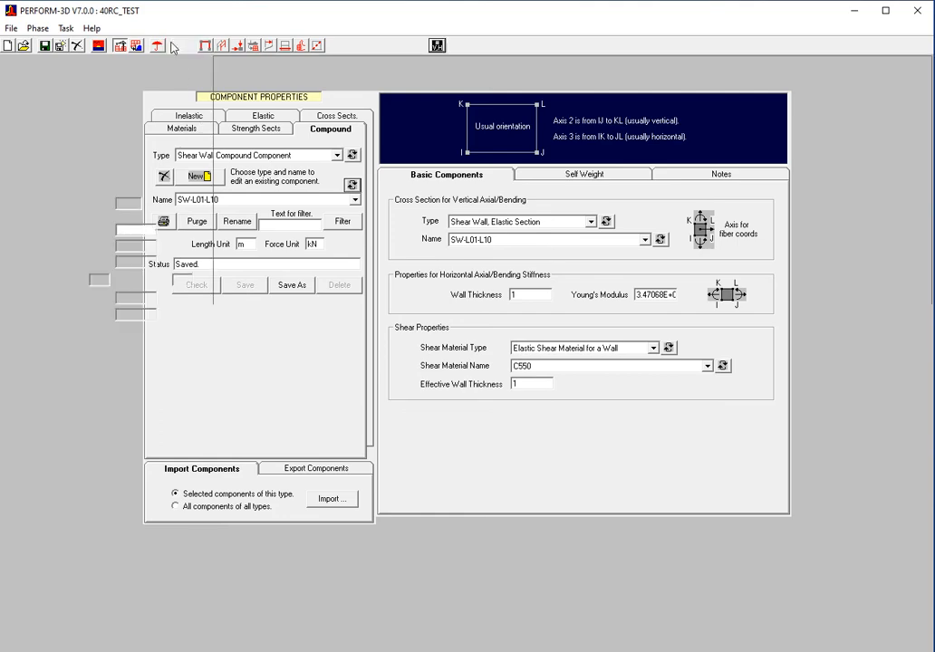
{"action": "left_click", "coordinate": [132, 82]}
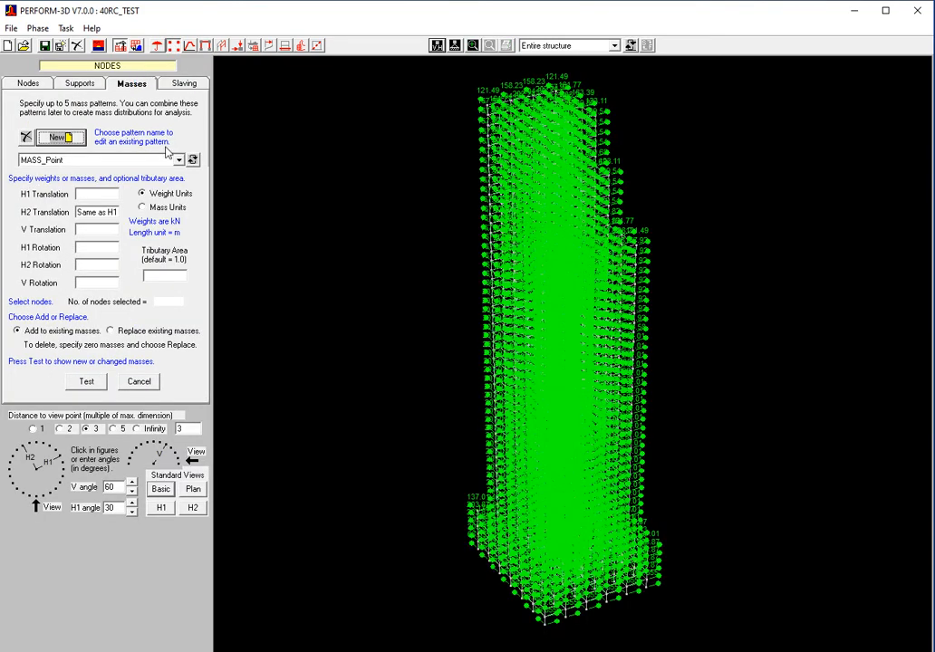
{"action": "left_click", "coordinate": [179, 160]}
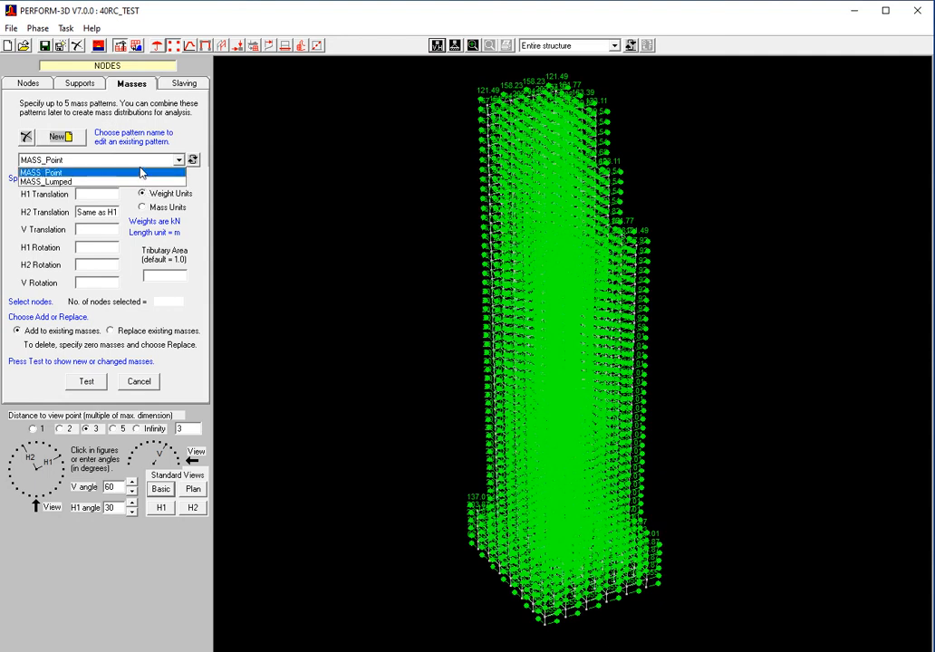
{"action": "left_click", "coordinate": [140, 172]}
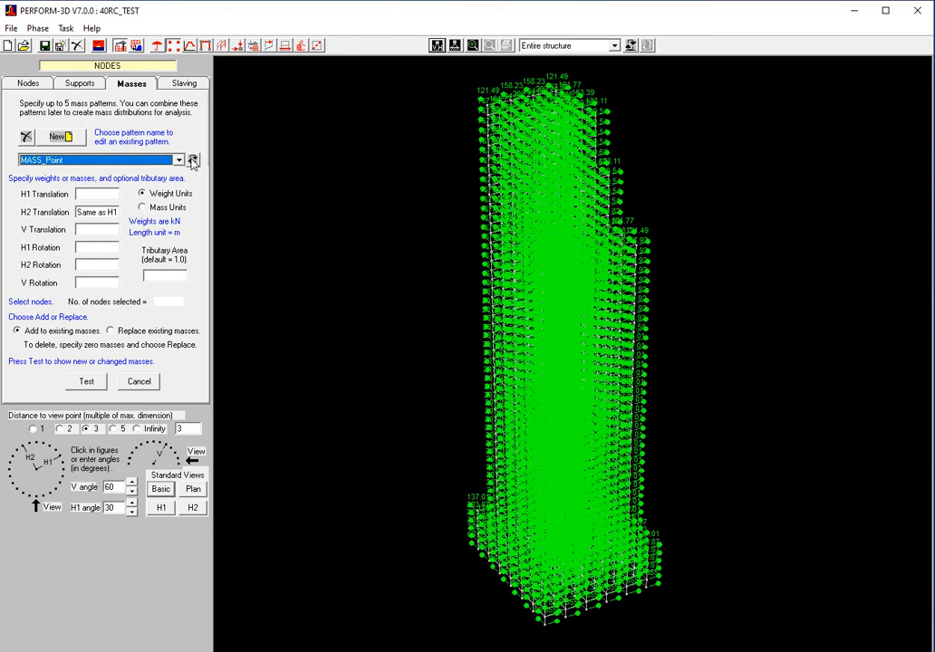
{"action": "left_click", "coordinate": [193, 161]}
{"action": "left_click", "coordinate": [193, 160]}
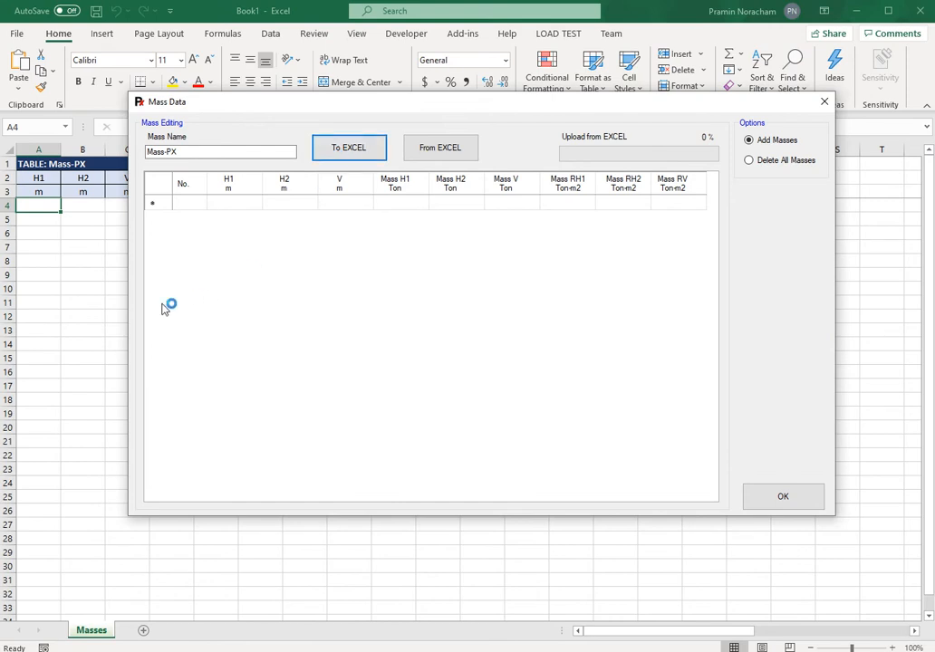
Step: Bring the exported Mass-PX workbook to the front and examine its coordinate and mass columns in row 4
{"action": "left_click", "coordinate": [64, 651]}
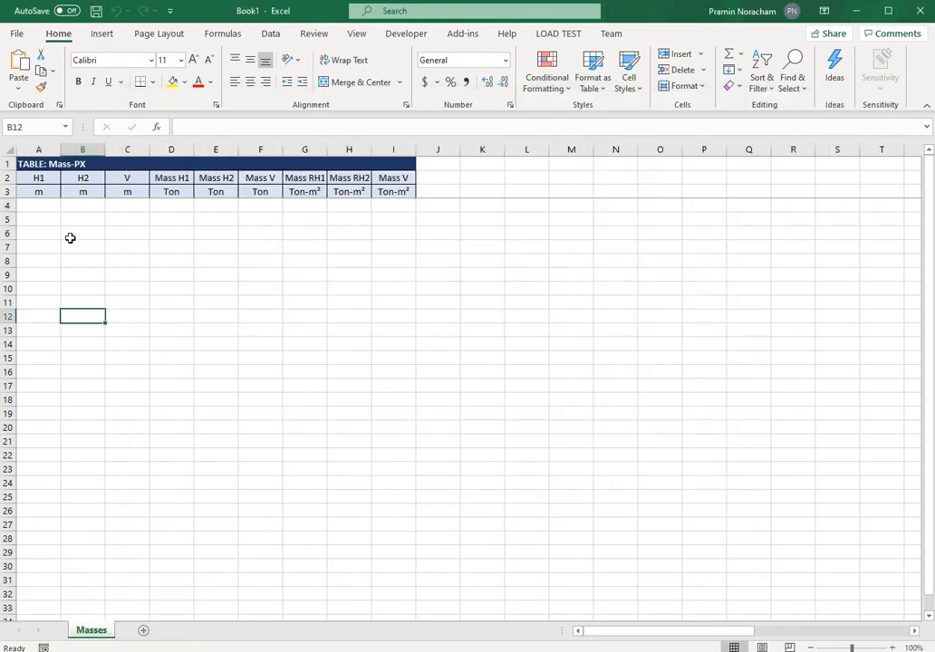
{"action": "left_click", "coordinate": [39, 210]}
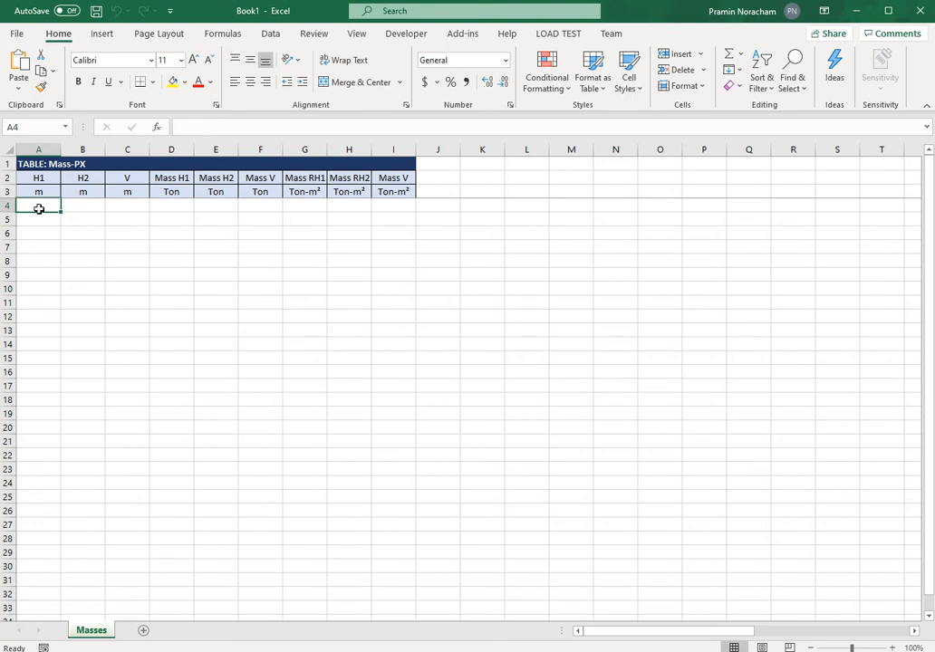
{"action": "left_click_drag", "start_coordinate": [39, 209], "coordinate": [381, 205]}
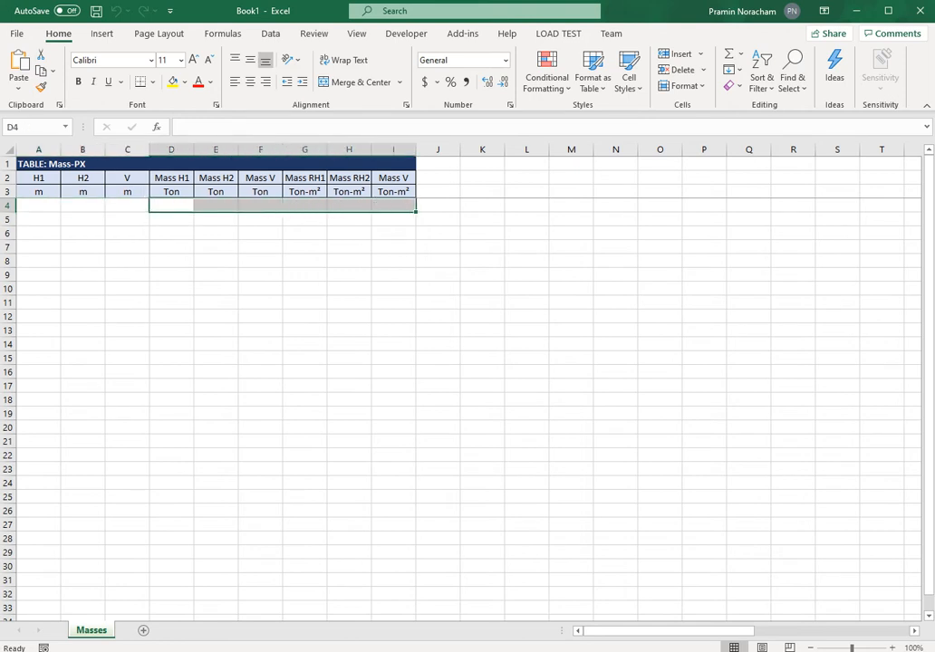
Step: Open the 40_STORY_Mass_Point workbook from the 9 Mass folder and copy all its mass data rows from A4 through column I
{"action": "mouse_move", "coordinate": [63, 650]}
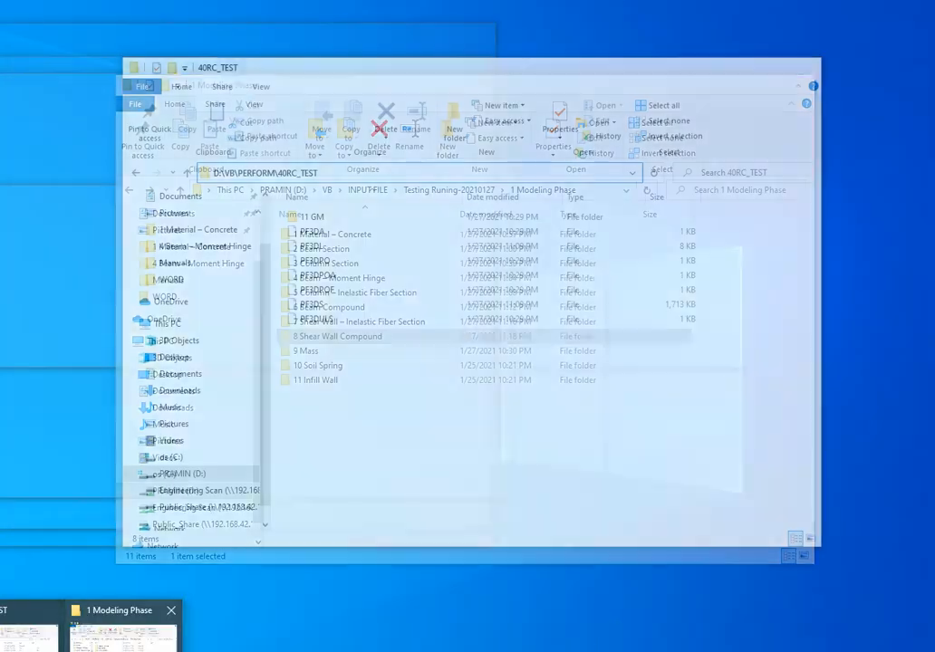
{"action": "left_click", "coordinate": [123, 635]}
{"action": "double_click", "coordinate": [340, 351]}
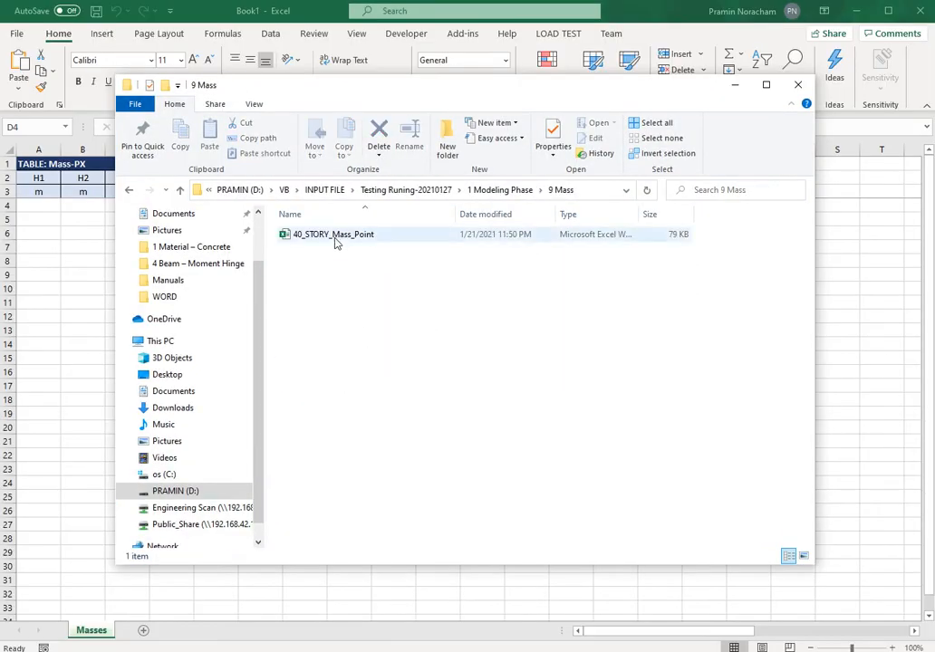
{"action": "double_click", "coordinate": [335, 235]}
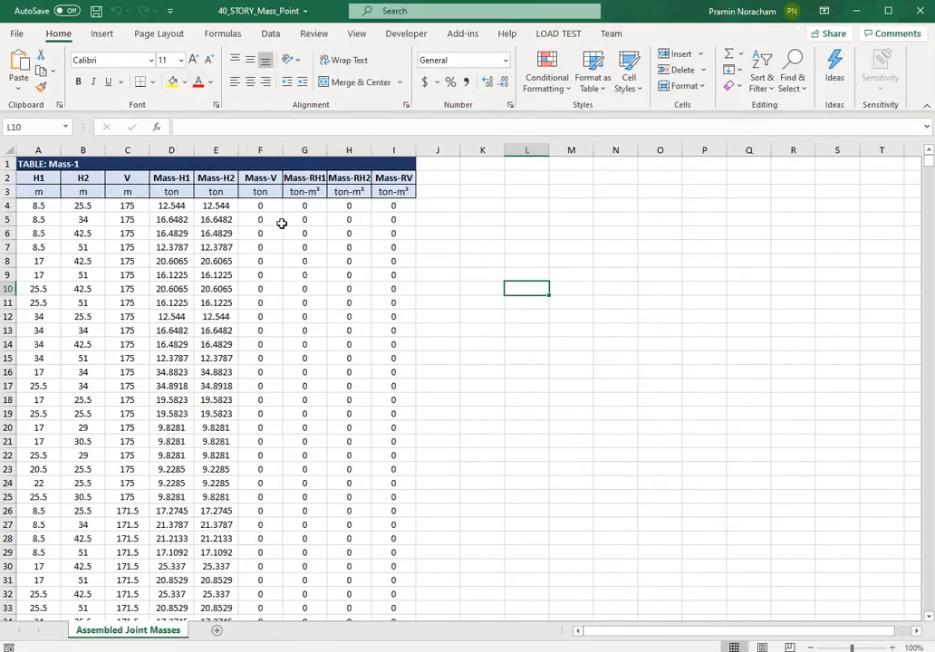
{"action": "left_click_drag", "start_coordinate": [45, 205], "coordinate": [395, 335]}
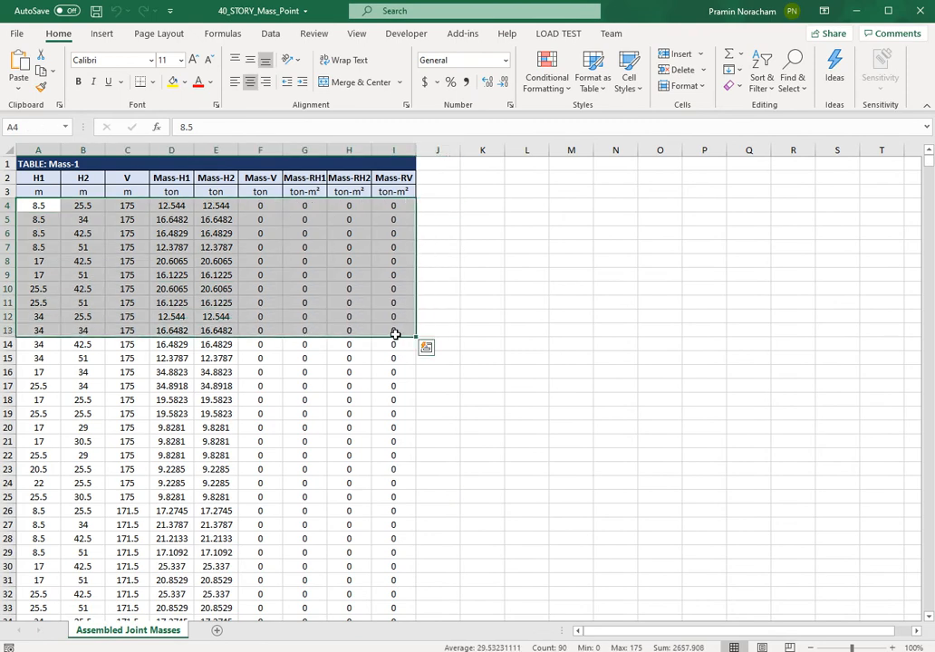
{"action": "key", "text": "ctrl+shift+Down"}
{"action": "key", "text": "ctrl+c"}
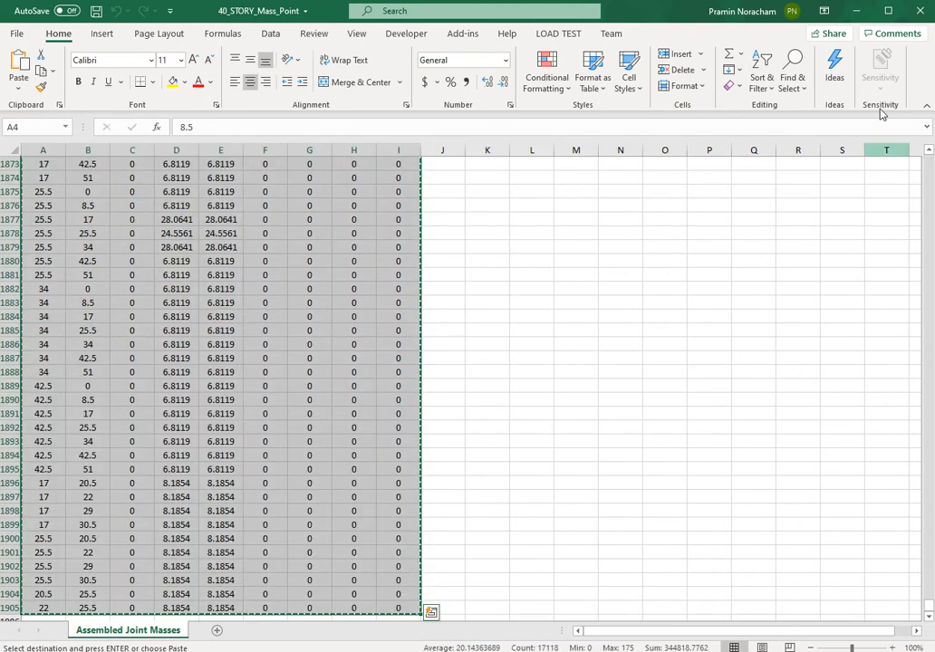
Step: Minimize the source workbook and paste the copied mass data into the Mass-PX table of Book1 starting at cell A4
{"action": "left_click", "coordinate": [856, 11]}
{"action": "left_click", "coordinate": [37, 207]}
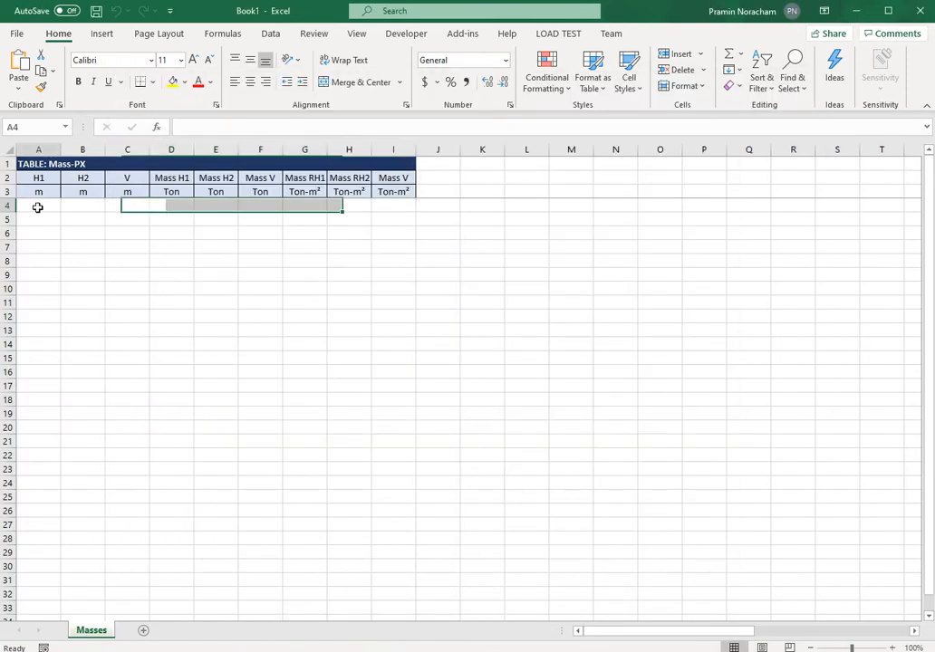
{"action": "key", "text": "ctrl+v"}
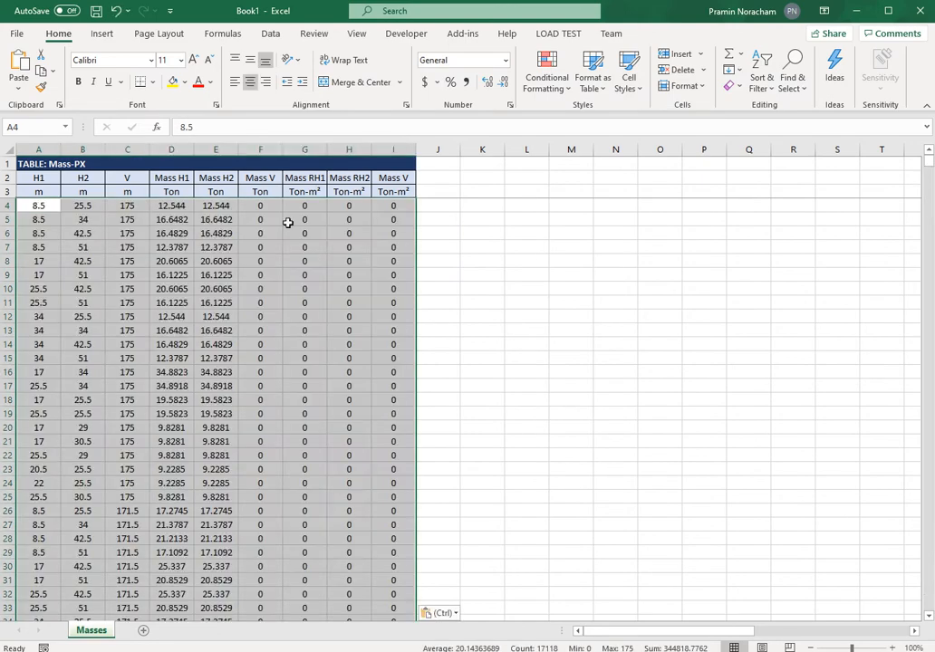
{"action": "left_click", "coordinate": [529, 260]}
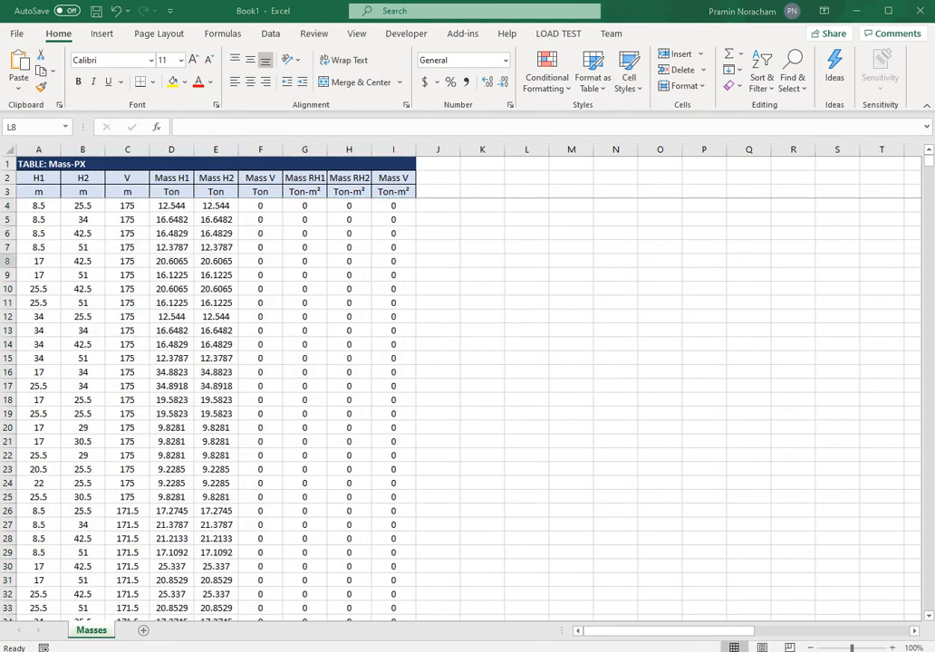
Step: Import the Mass-PX table from Excel into Mass Data, accept the mass assignment and close the dialog
{"action": "left_click", "coordinate": [539, 634]}
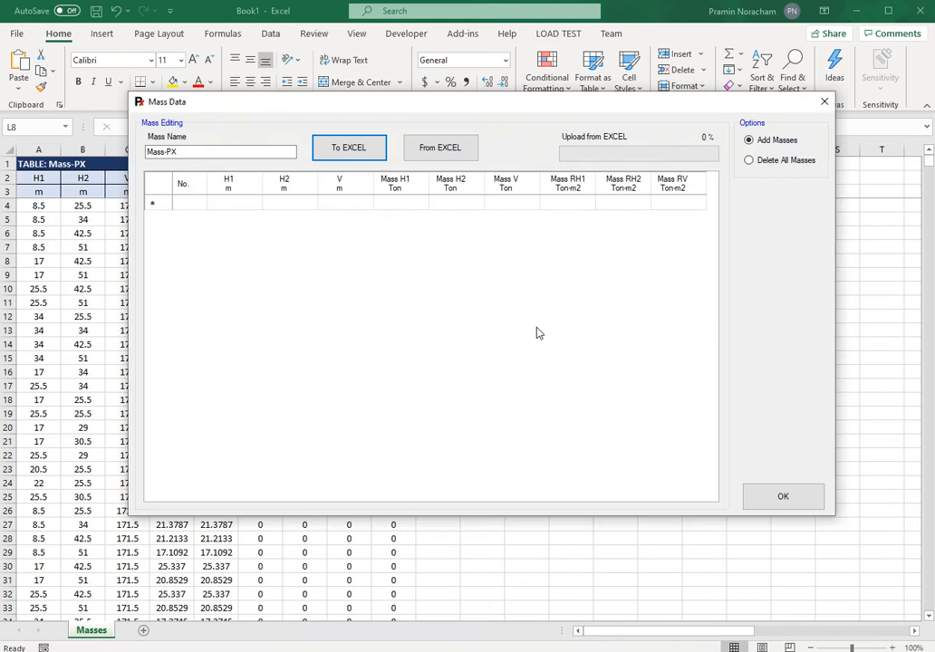
{"action": "left_click", "coordinate": [454, 152]}
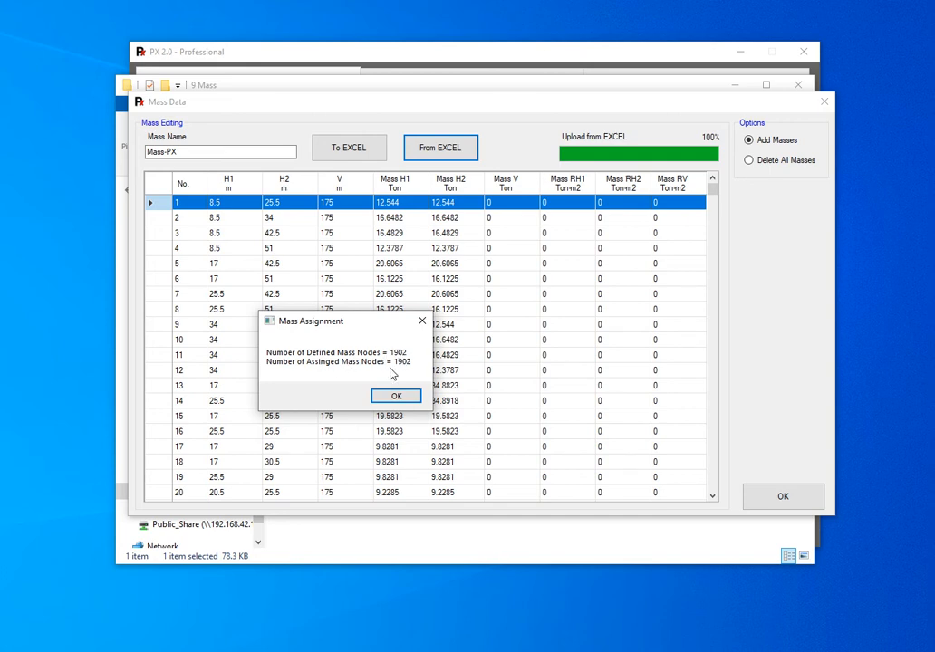
{"action": "left_click", "coordinate": [396, 396]}
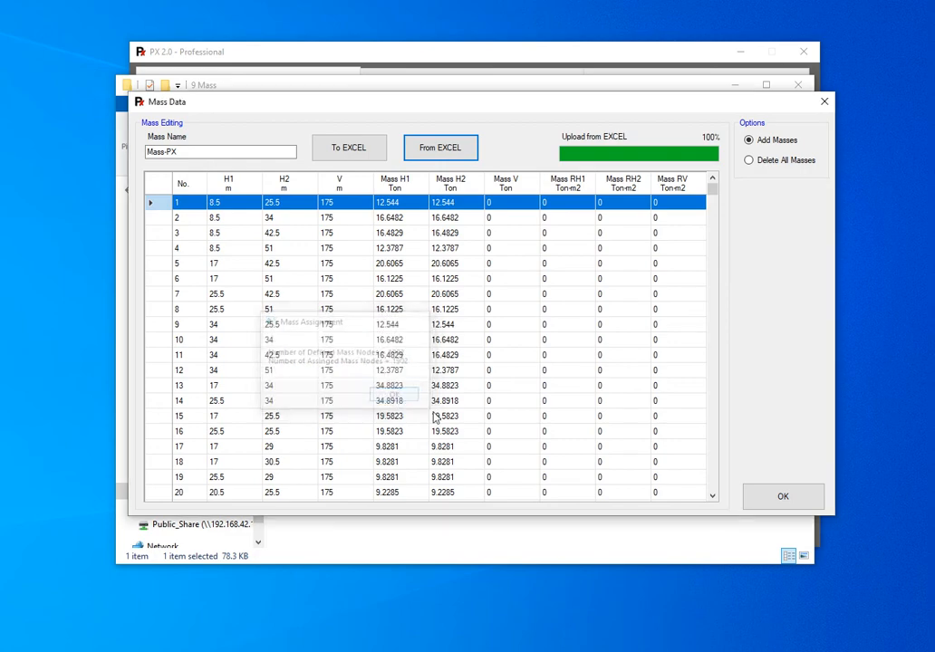
{"action": "left_click", "coordinate": [793, 496]}
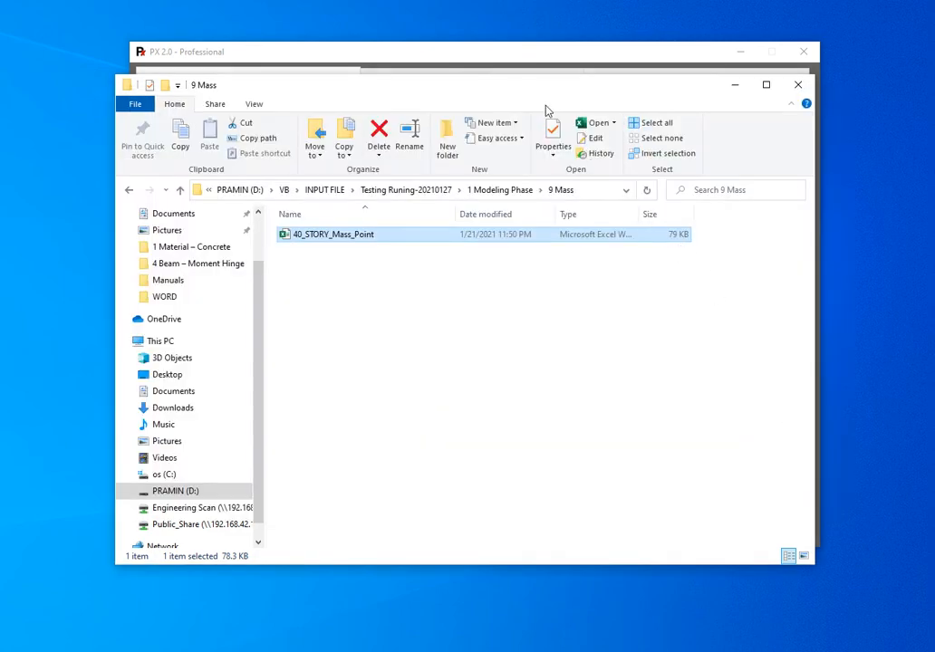
Step: Return the folder window to 1 Modeling Phase, minimize it and bring PX 2.0 to the front
{"action": "left_click", "coordinate": [129, 189]}
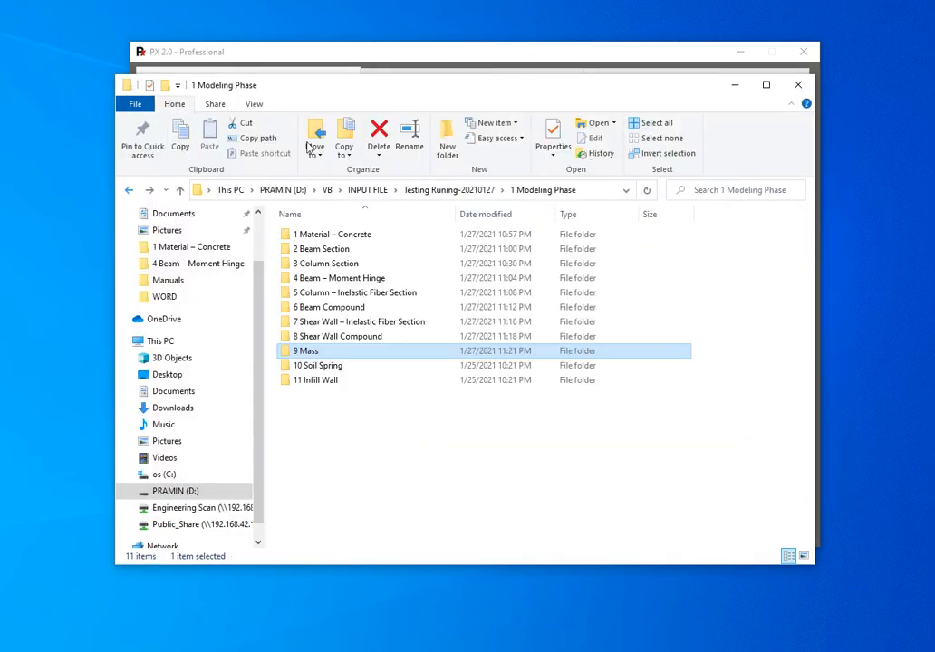
{"action": "left_click", "coordinate": [733, 92]}
{"action": "left_click", "coordinate": [469, 360]}
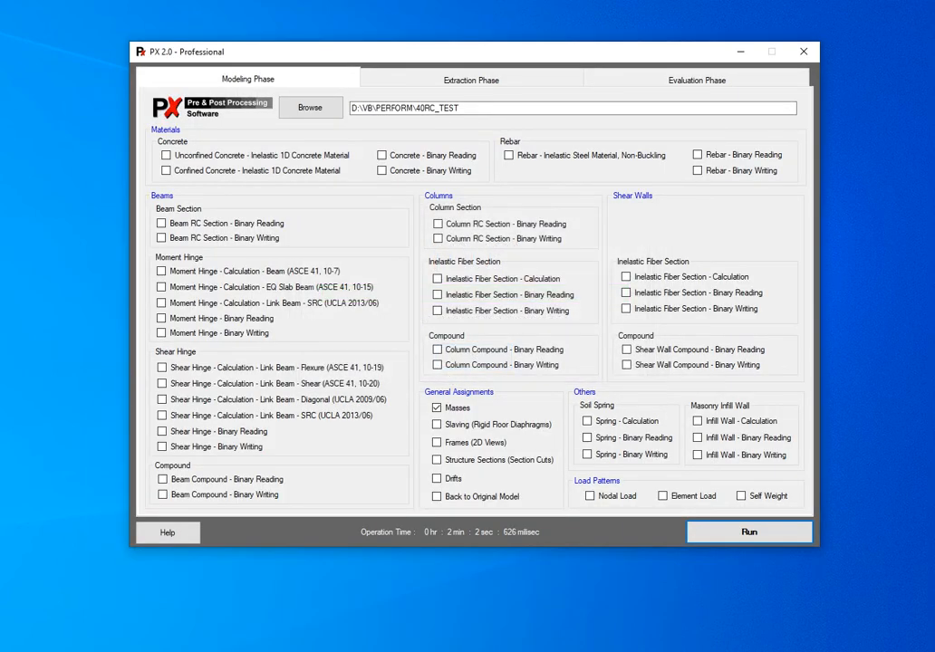
Step: Switch to PERFORM-3D, check the mass pattern list and reopen the recent structure 40RC_TEST
{"action": "left_click", "coordinate": [136, 627]}
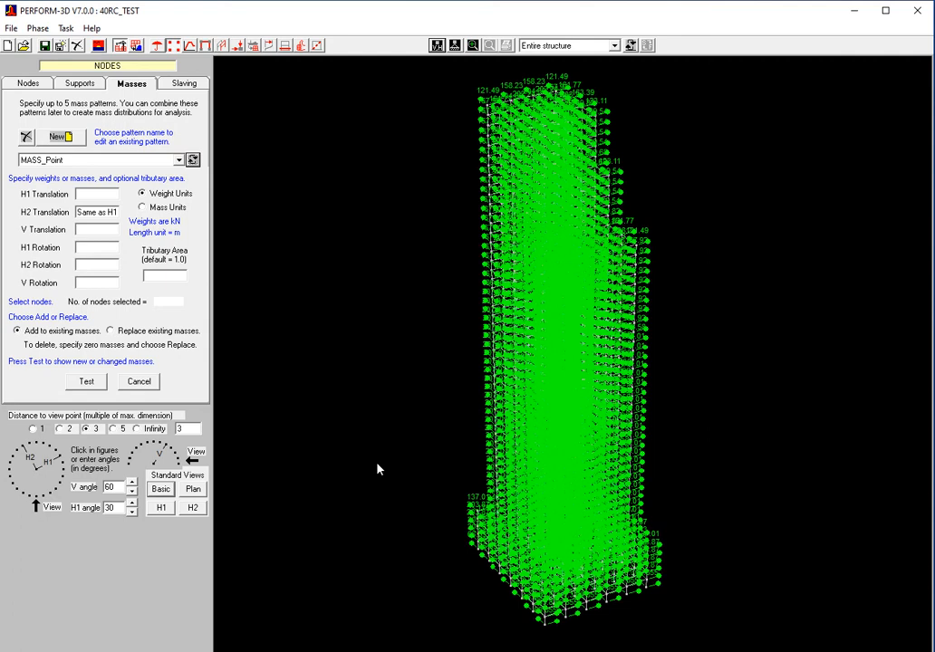
{"action": "left_click", "coordinate": [178, 159]}
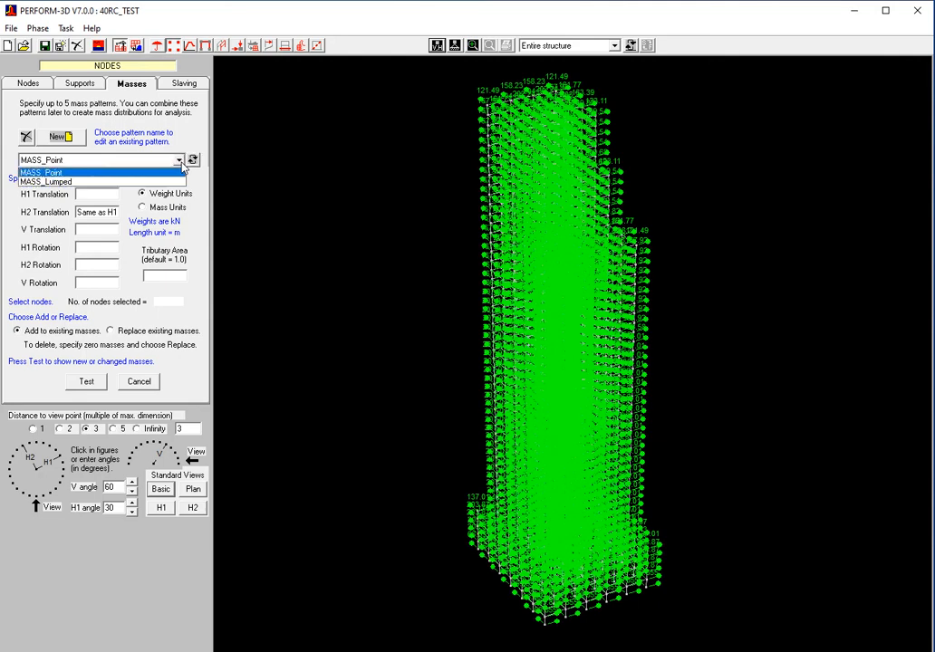
{"action": "left_click", "coordinate": [54, 173]}
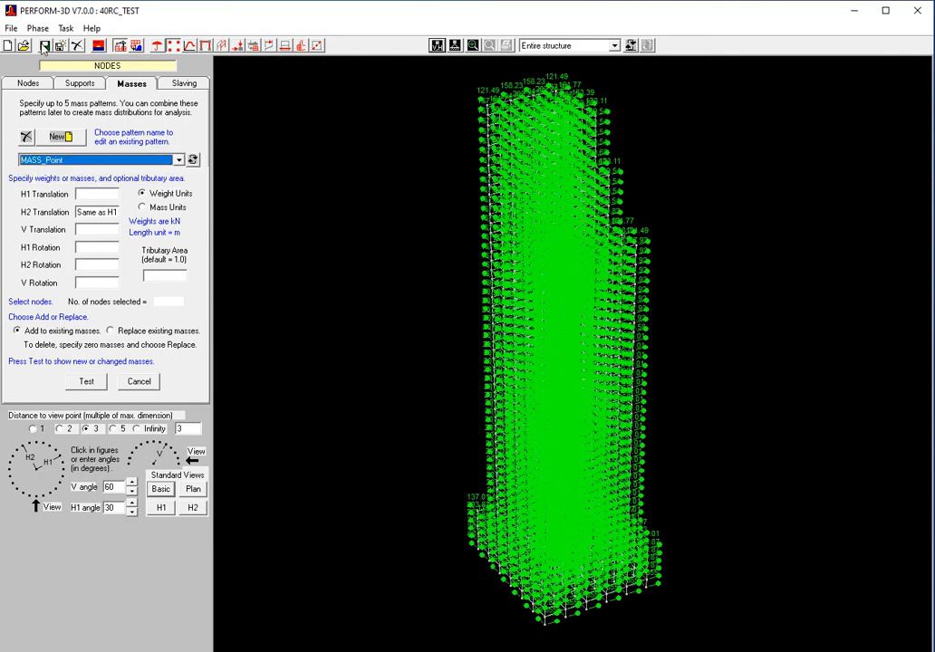
{"action": "left_click", "coordinate": [24, 45]}
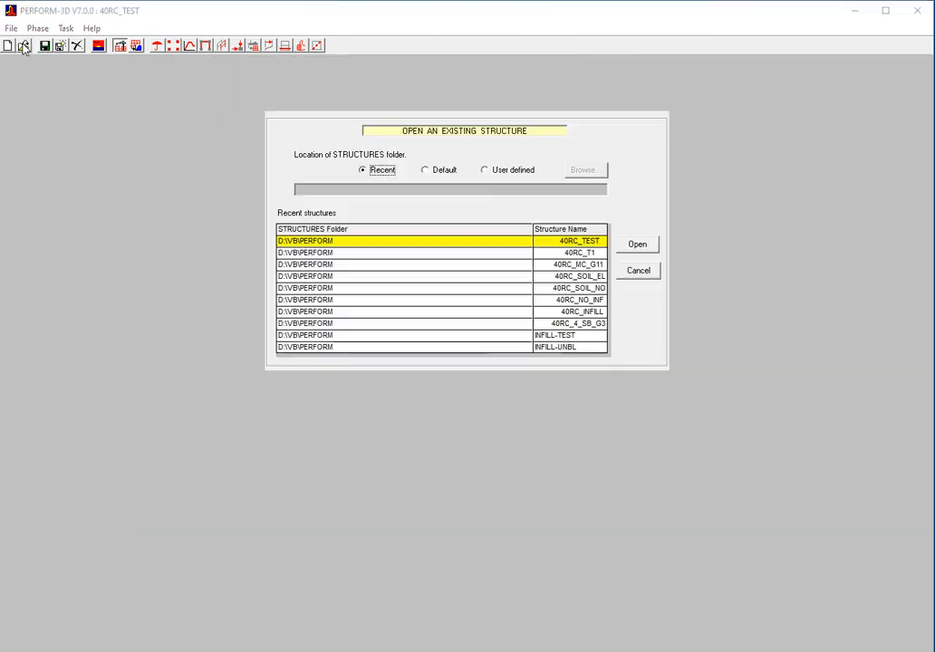
{"action": "double_click", "coordinate": [587, 241]}
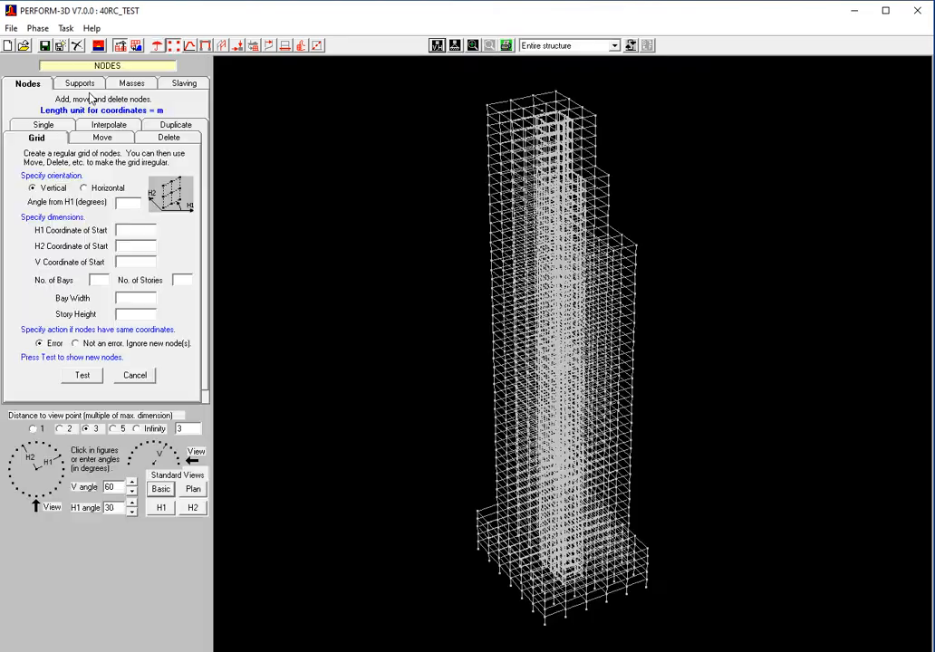
Step: Display the Mass-PX pattern among the nodal masses of the reopened model
{"action": "left_click", "coordinate": [132, 82]}
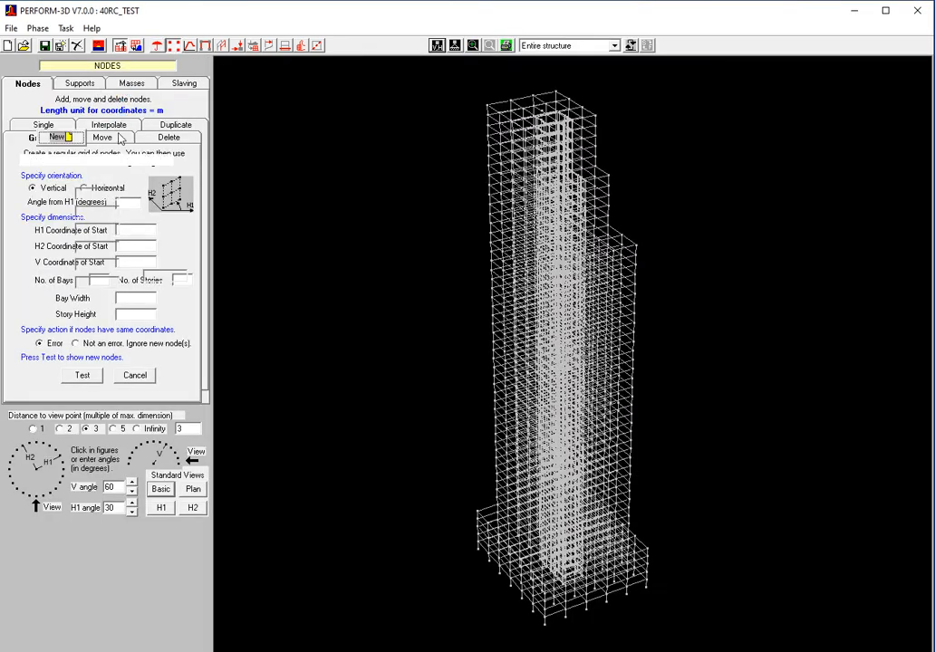
{"action": "left_click", "coordinate": [179, 160]}
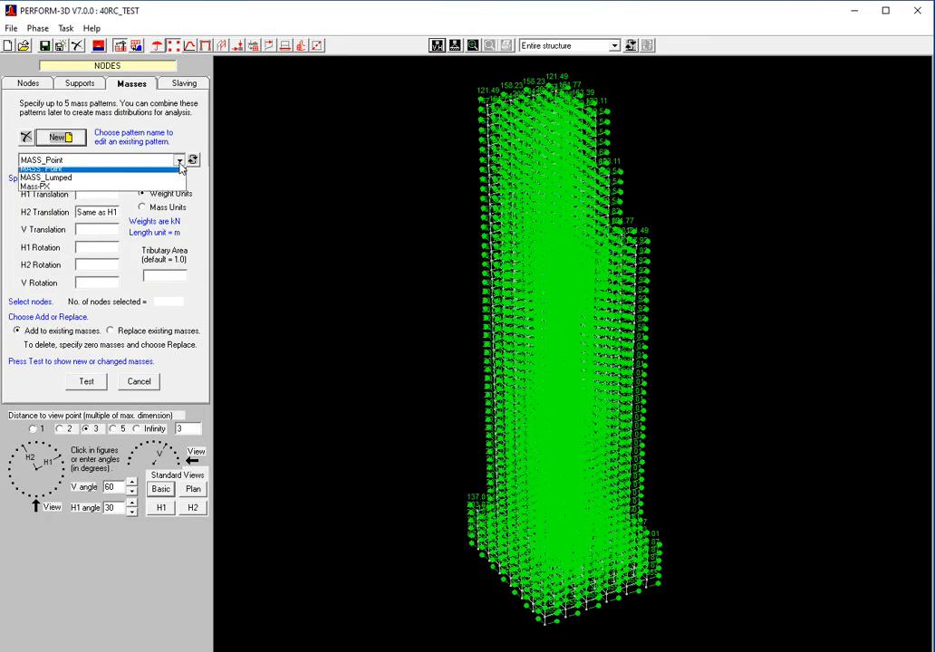
{"action": "left_click", "coordinate": [143, 186]}
{"action": "left_click", "coordinate": [180, 161]}
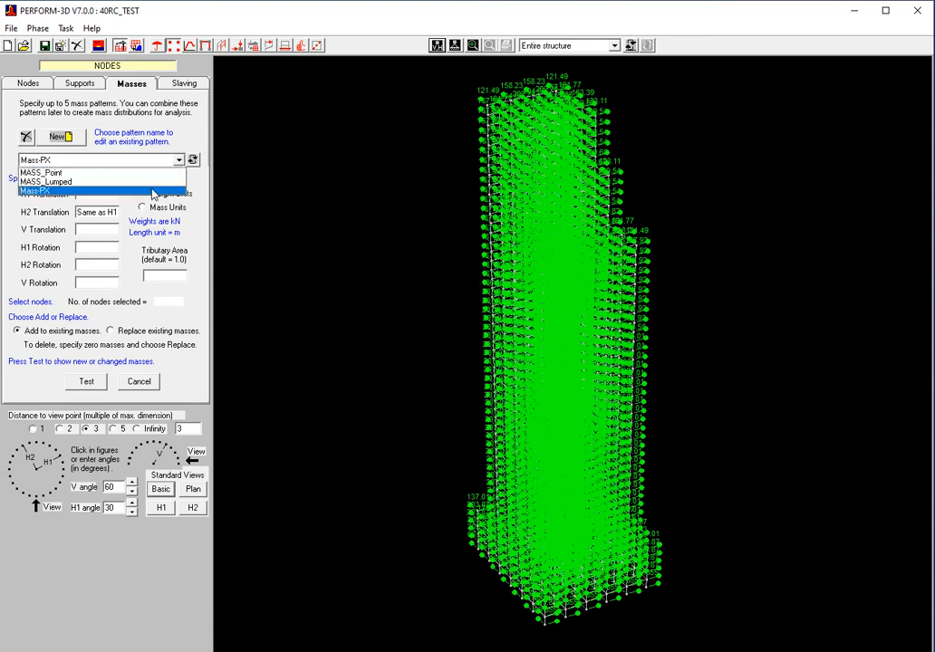
{"action": "left_click", "coordinate": [153, 195]}
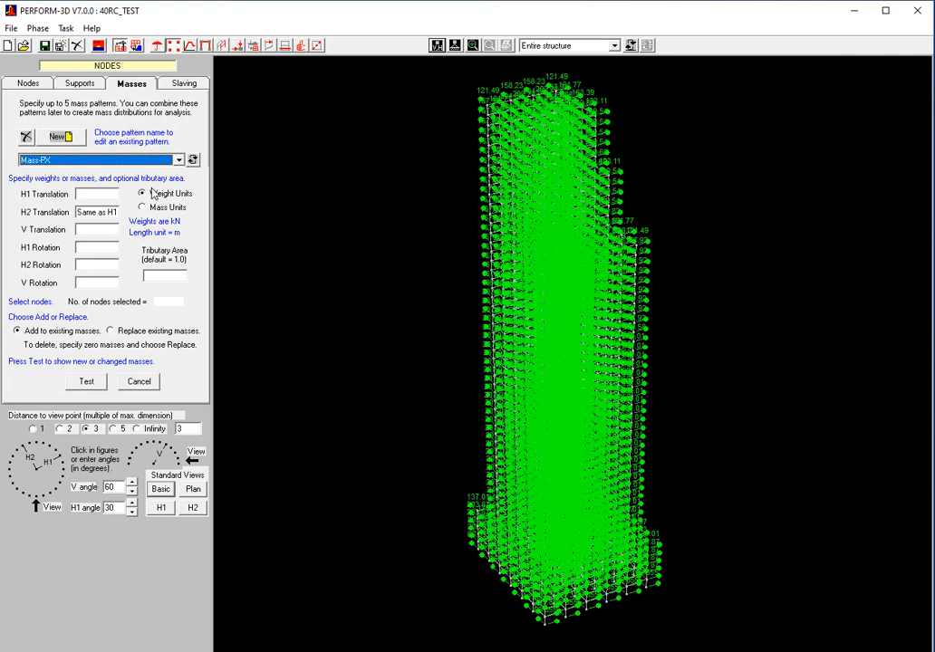
Step: Minimize PERFORM-3D to return to PX 2.0 and deselect the Masses general assignment
{"action": "left_click", "coordinate": [852, 10]}
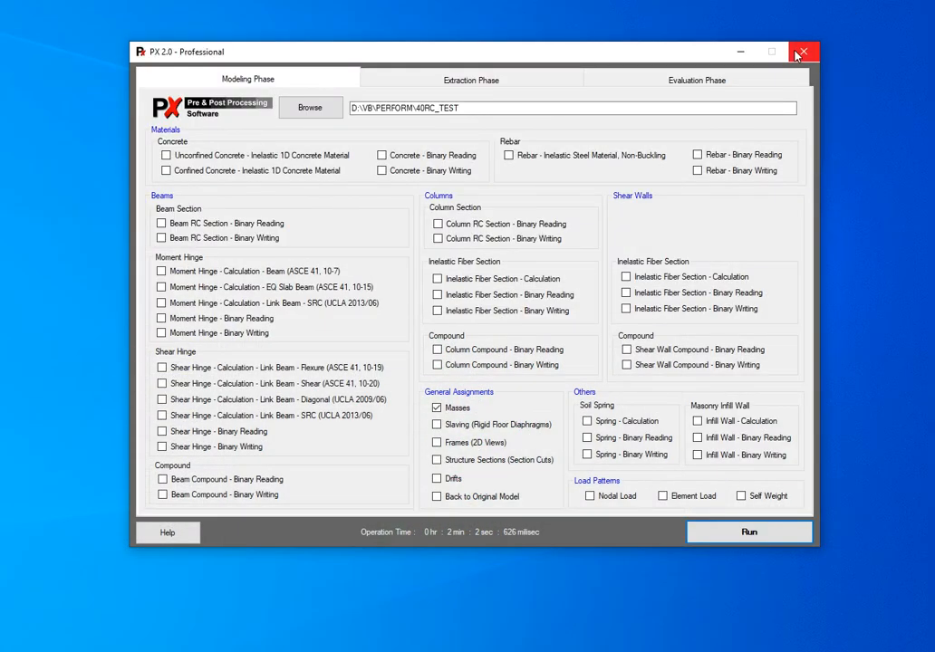
{"action": "left_click", "coordinate": [446, 408]}
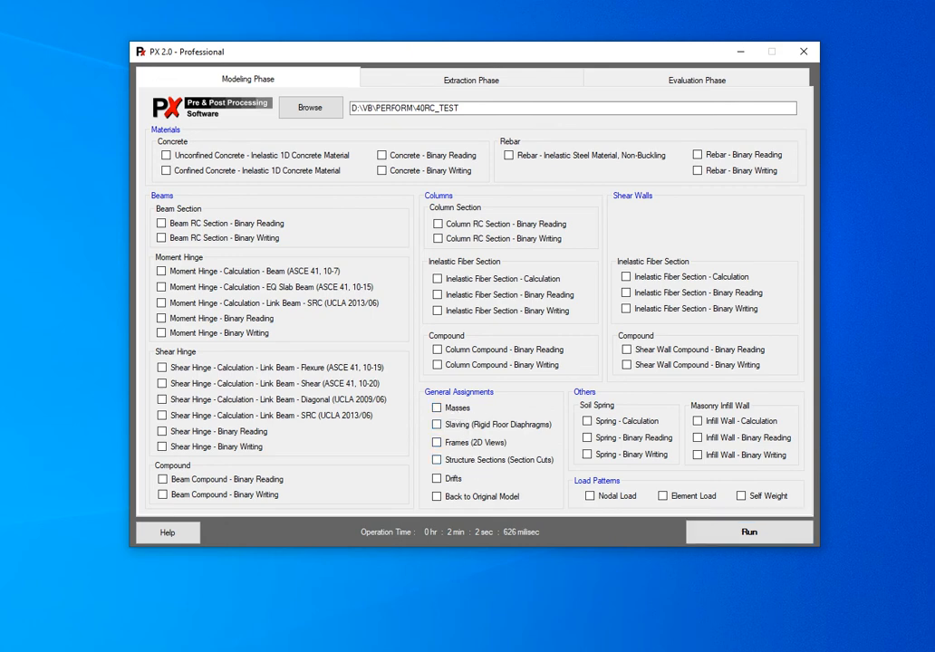
Step: Switch to PERFORM-3D and display structure section L02 with the SHEAR WALL element group
{"action": "mouse_move", "coordinate": [200, 650]}
{"action": "left_click", "coordinate": [140, 636]}
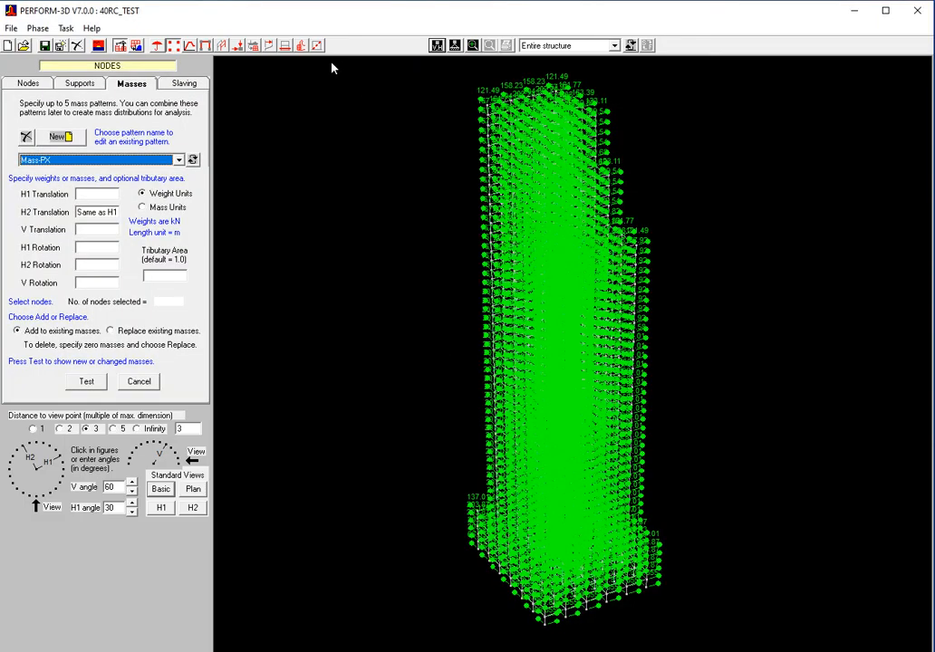
{"action": "left_click", "coordinate": [284, 45]}
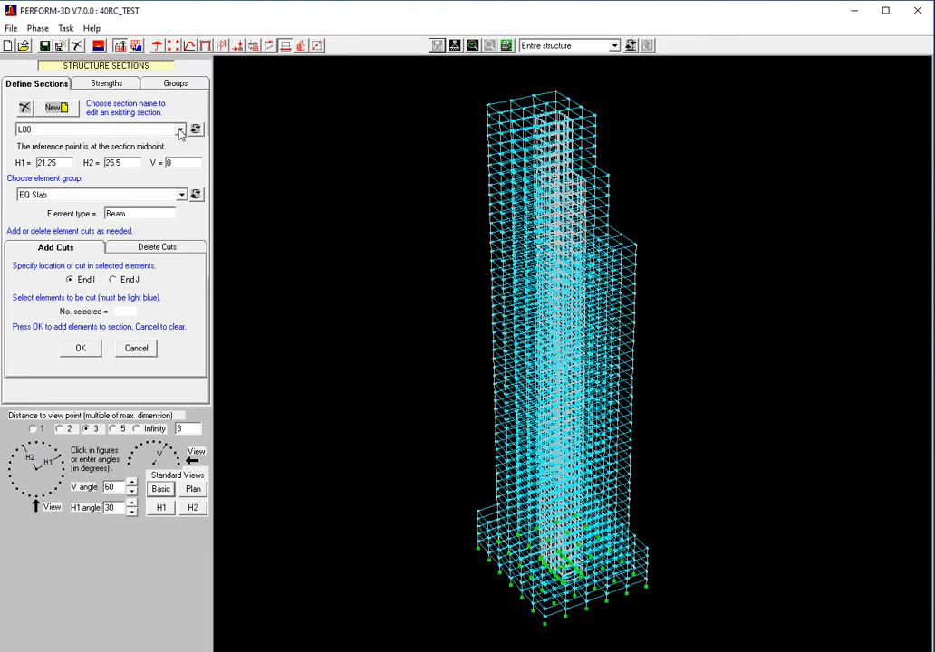
{"action": "left_click", "coordinate": [181, 131]}
{"action": "mouse_move", "coordinate": [182, 156]}
{"action": "left_mouse_down"}
{"action": "mouse_move", "coordinate": [181, 199]}
{"action": "mouse_move", "coordinate": [181, 151]}
{"action": "left_mouse_up"}
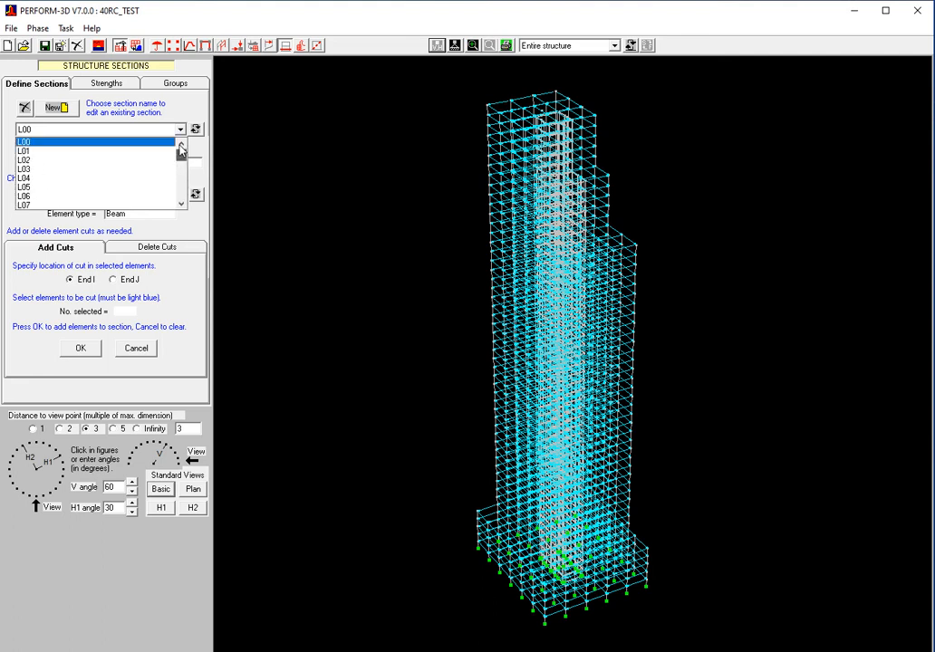
{"action": "left_click", "coordinate": [137, 164]}
{"action": "left_click", "coordinate": [181, 195]}
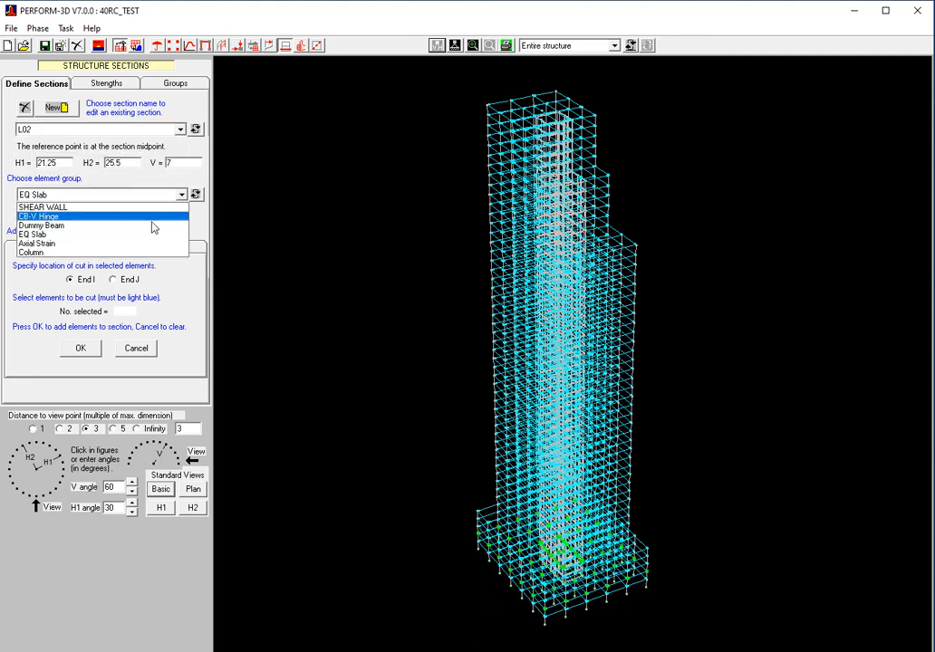
{"action": "left_click", "coordinate": [143, 209]}
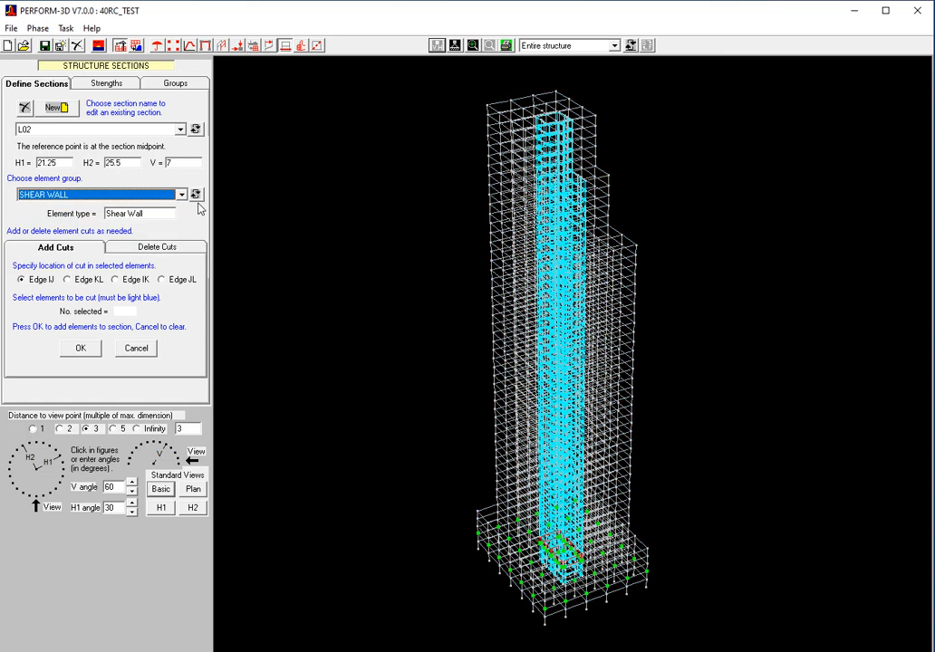
Step: Step through the existing structure sections up to L12 and examine their cuts in the model
{"action": "left_click", "coordinate": [196, 129]}
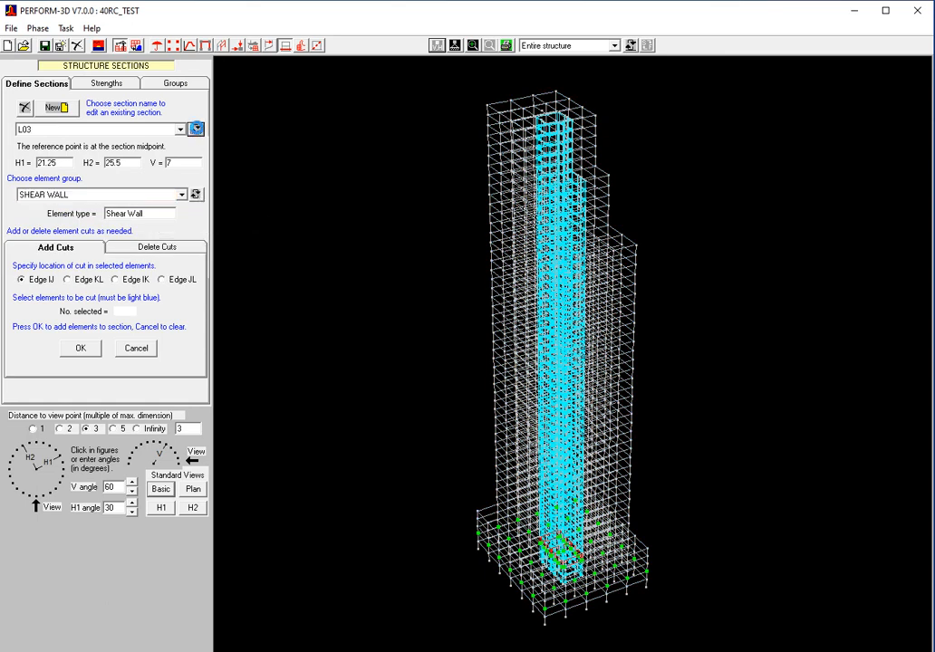
{"action": "left_click", "coordinate": [196, 130]}
{"action": "left_click", "coordinate": [196, 130]}
{"action": "left_click", "coordinate": [197, 130]}
{"action": "left_click", "coordinate": [196, 130]}
{"action": "left_click", "coordinate": [196, 129]}
{"action": "left_click", "coordinate": [196, 129]}
{"action": "left_click", "coordinate": [196, 129]}
{"action": "left_click", "coordinate": [197, 130]}
{"action": "left_click", "coordinate": [196, 129]}
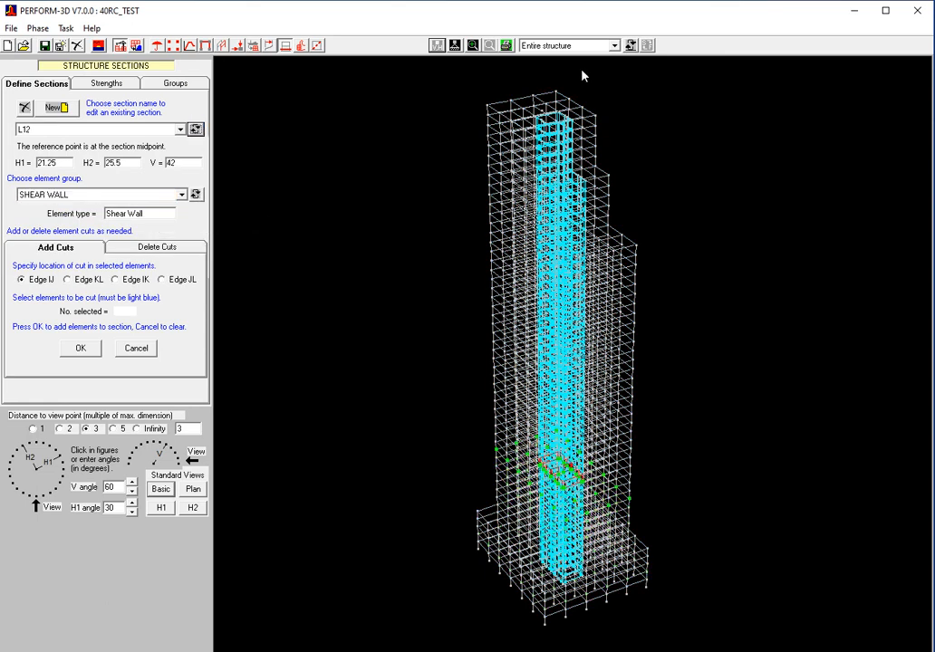
{"action": "left_click", "coordinate": [180, 130]}
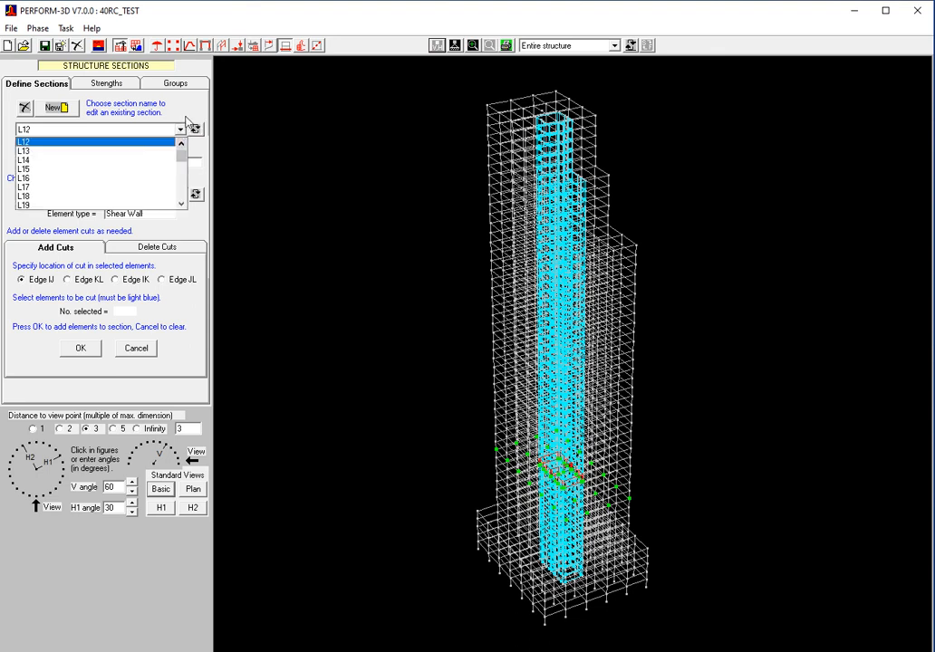
{"action": "left_click", "coordinate": [191, 112]}
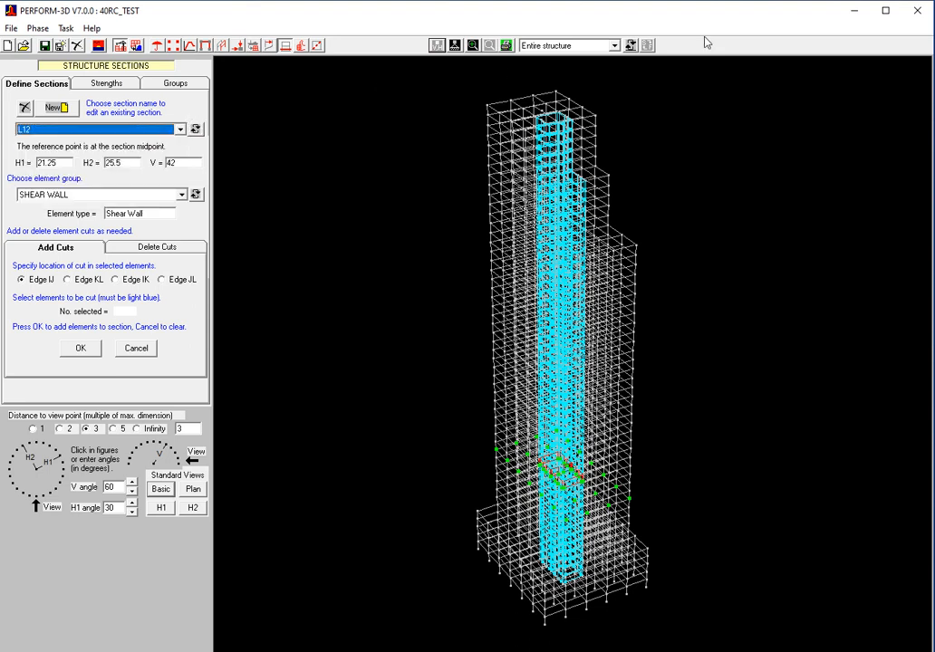
Step: Return to PX 2.0 and run the Structure Sections (Section Cuts) assignment with the Delete All Section Cuts option
{"action": "left_click", "coordinate": [918, 11]}
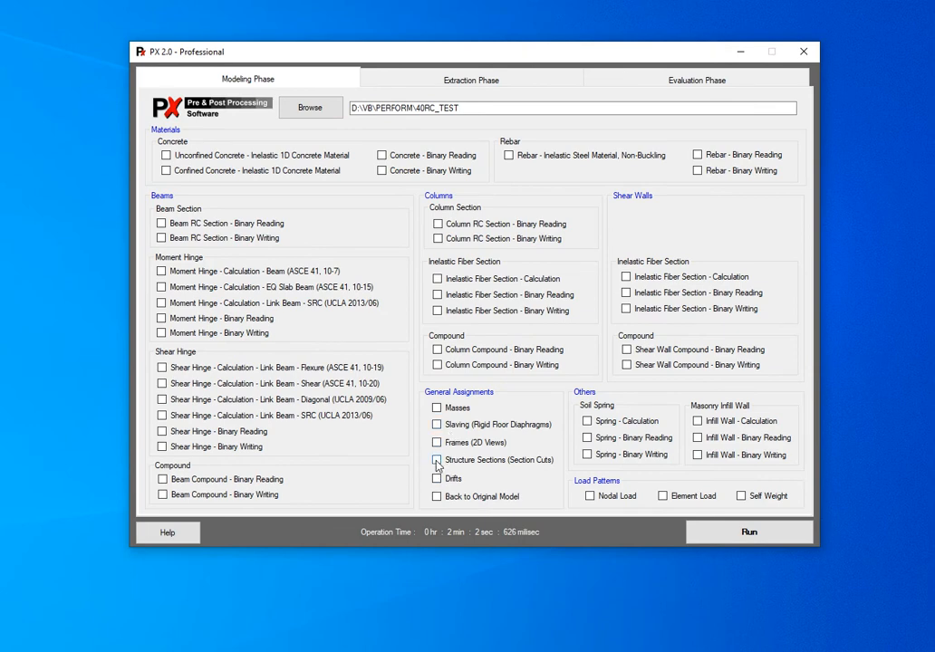
{"action": "left_click", "coordinate": [438, 461]}
{"action": "left_click", "coordinate": [788, 542]}
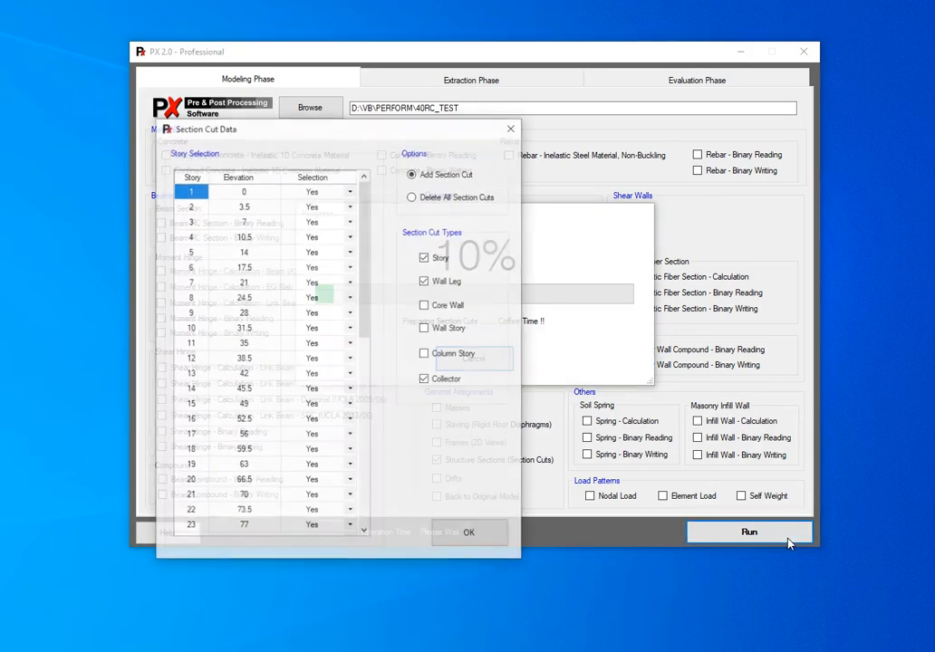
{"action": "left_click", "coordinate": [425, 197]}
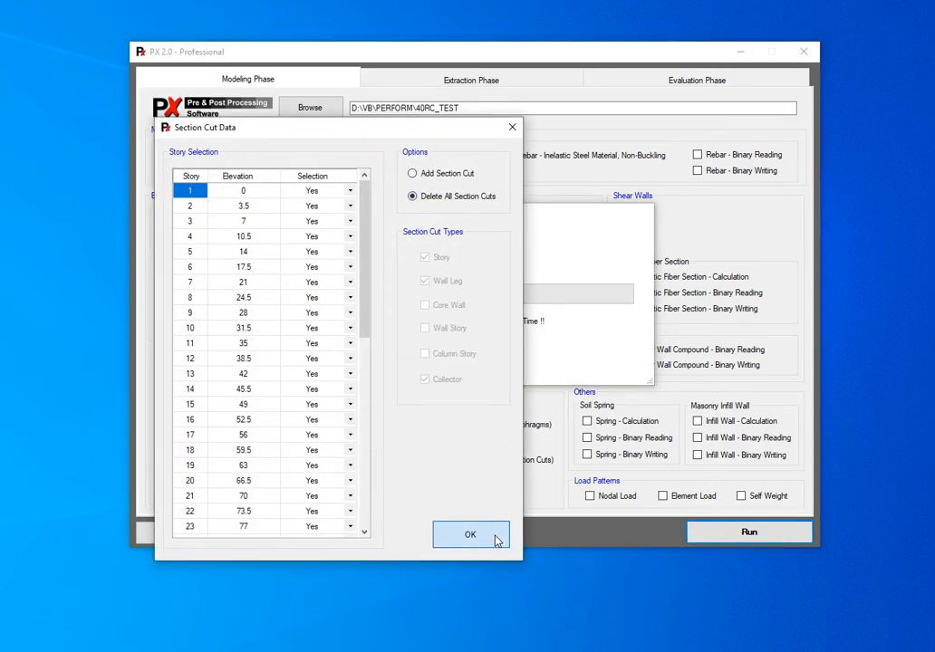
{"action": "left_click", "coordinate": [493, 536]}
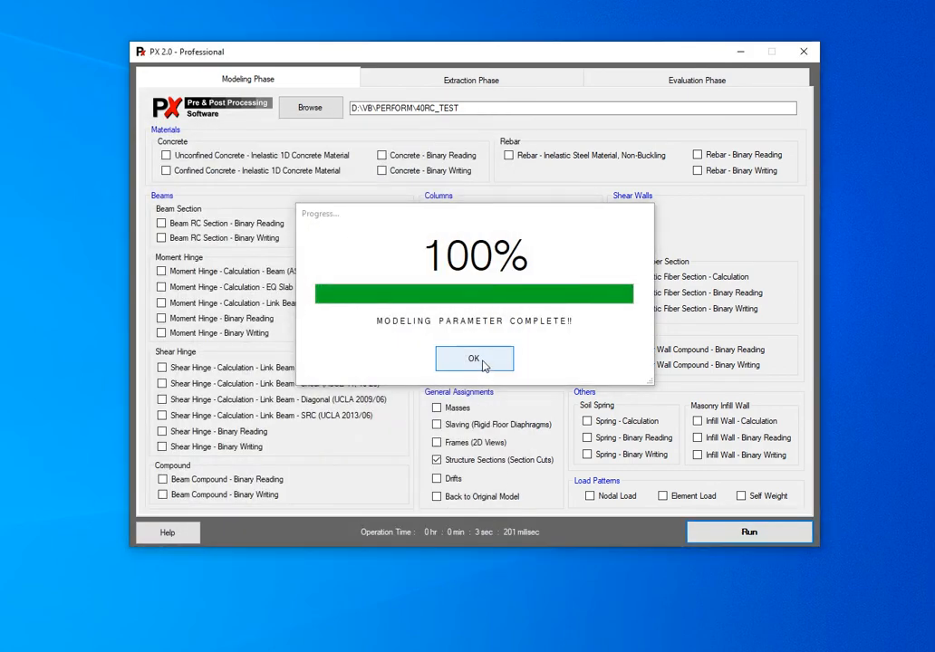
{"action": "left_click", "coordinate": [484, 362]}
Step: Switch to PERFORM-3D, reopen the recent structure 40RC_TEST and check its list of structure sections
{"action": "left_click", "coordinate": [202, 650]}
{"action": "left_click", "coordinate": [142, 641]}
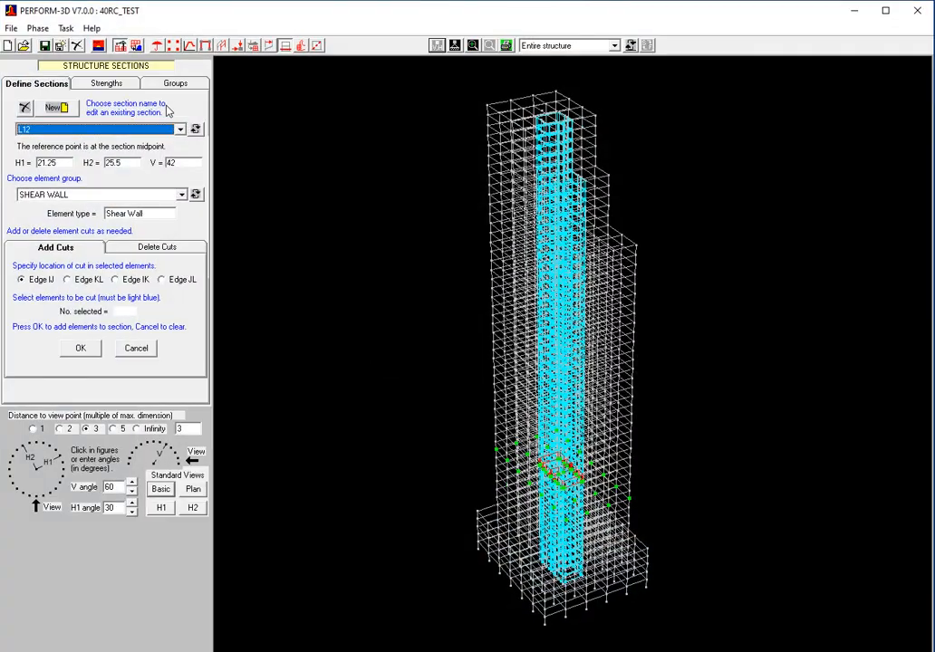
{"action": "left_click", "coordinate": [180, 130]}
{"action": "left_click", "coordinate": [180, 132]}
{"action": "left_click", "coordinate": [22, 42]}
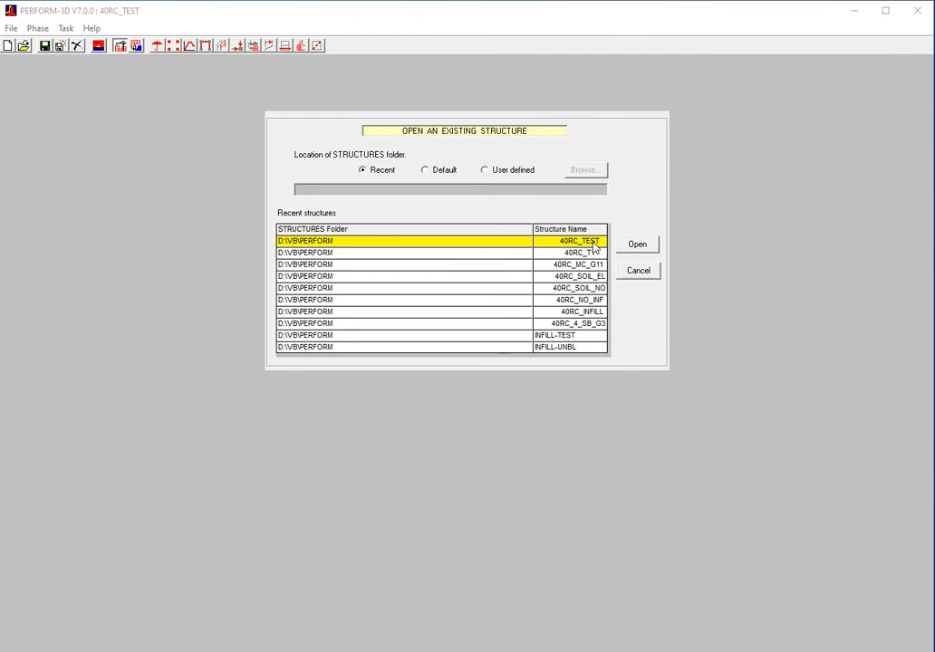
{"action": "double_click", "coordinate": [593, 245]}
{"action": "left_click", "coordinate": [284, 46]}
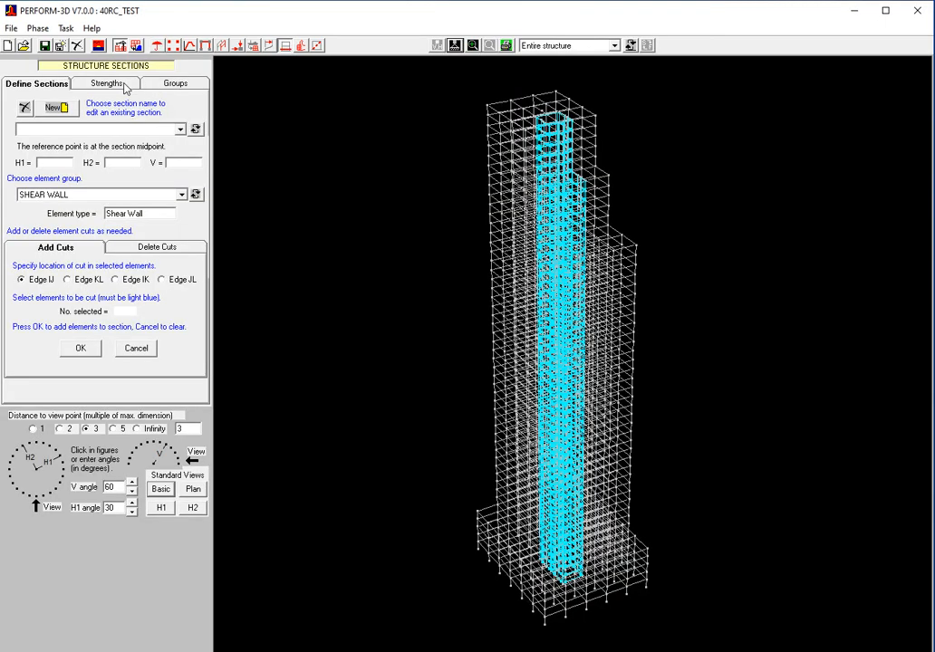
{"action": "left_click", "coordinate": [181, 130]}
{"action": "left_click", "coordinate": [181, 131]}
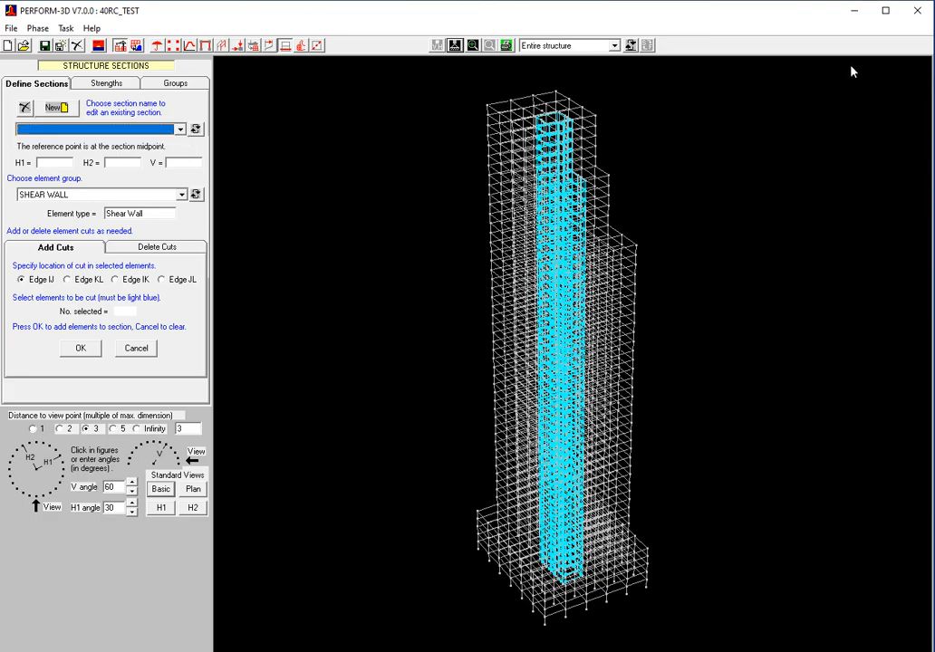
Step: Return to PX 2.0 and add Story, Wall Leg and Collector section cuts for the selected stories
{"action": "left_click", "coordinate": [854, 11]}
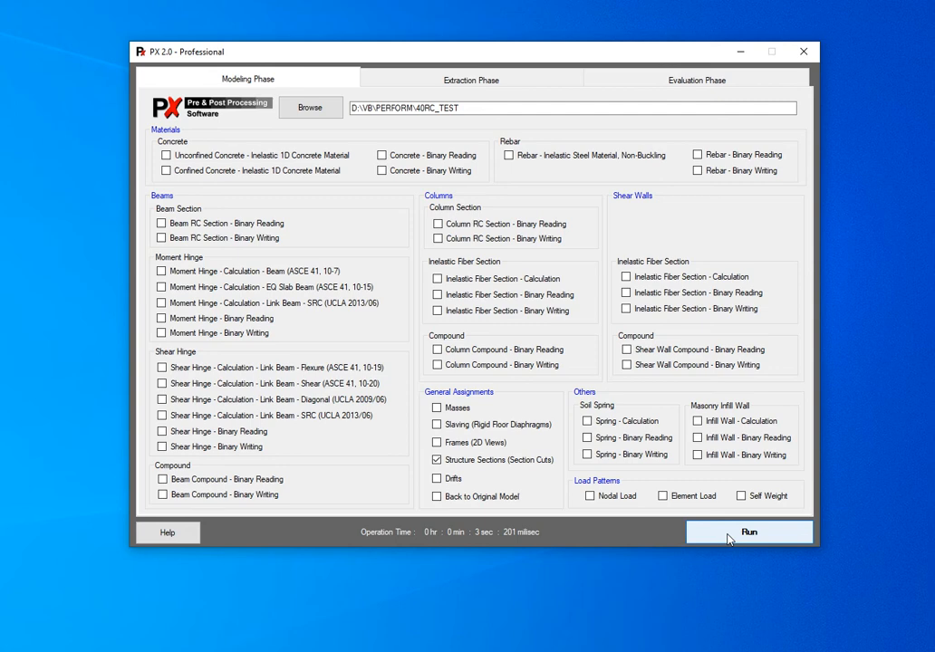
{"action": "left_click", "coordinate": [728, 534]}
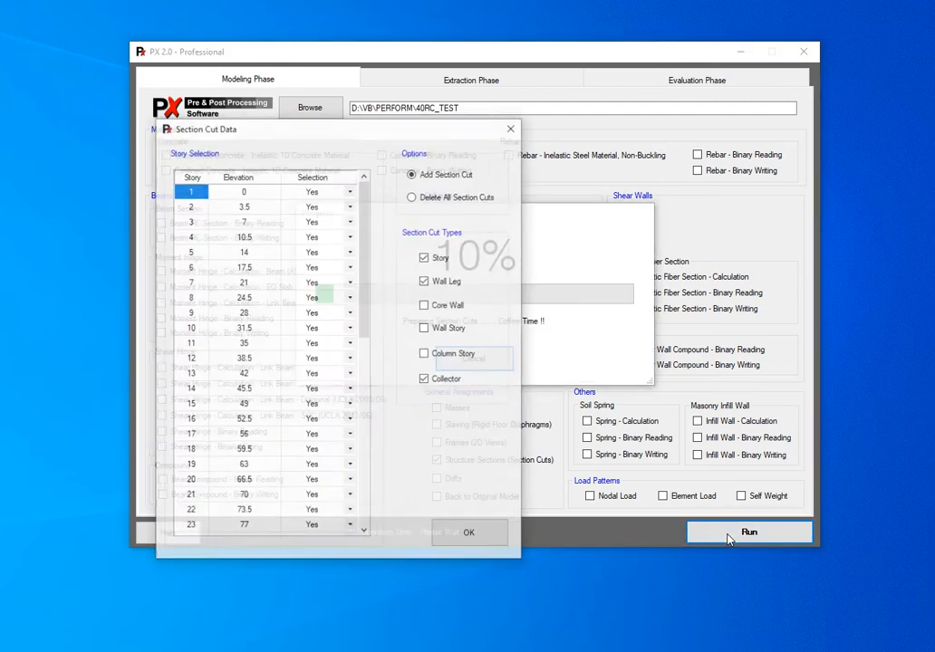
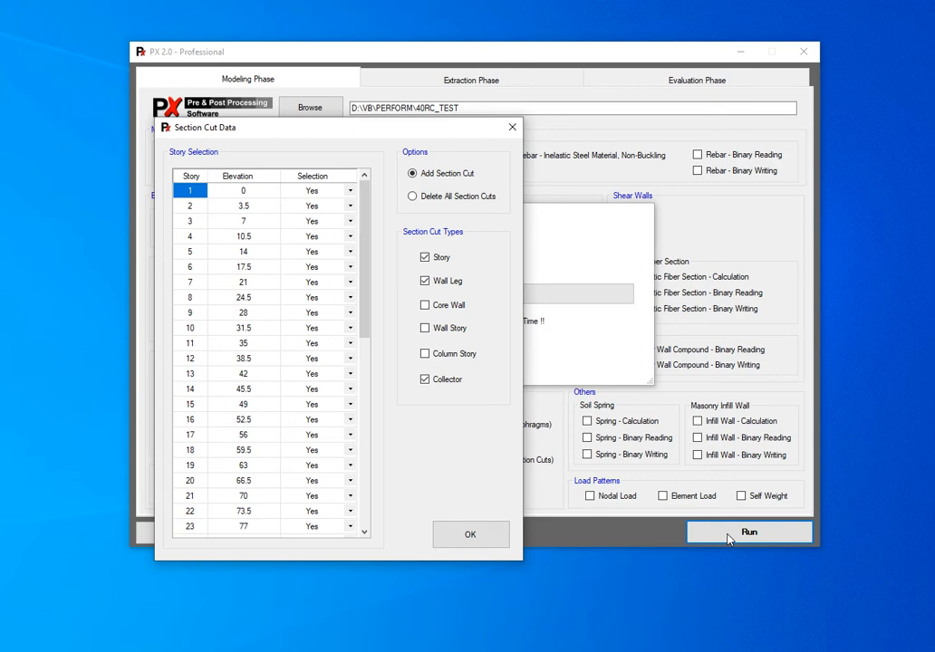
{"action": "left_click", "coordinate": [483, 539]}
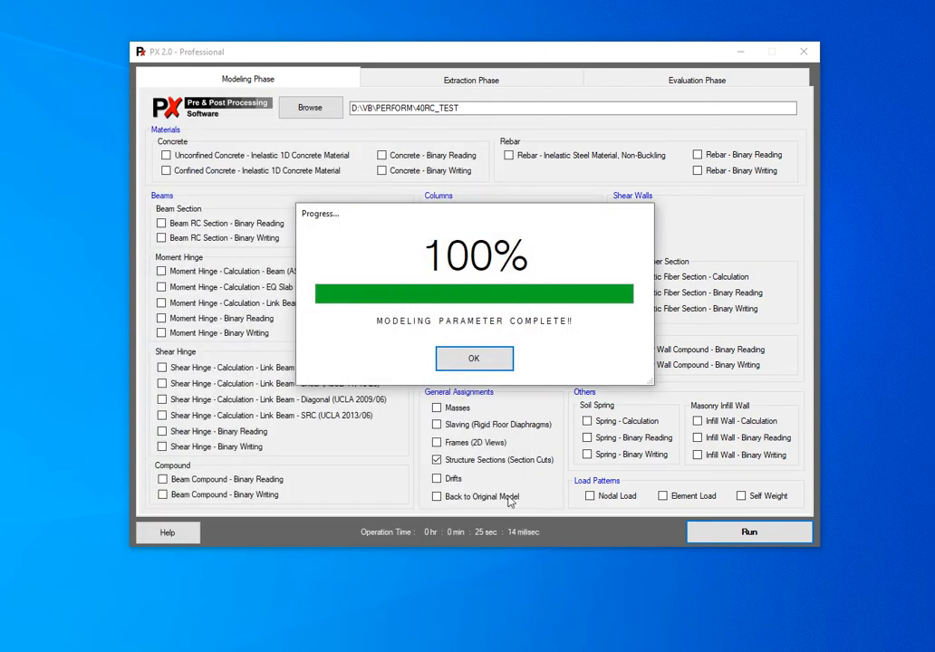
{"action": "left_click", "coordinate": [485, 362]}
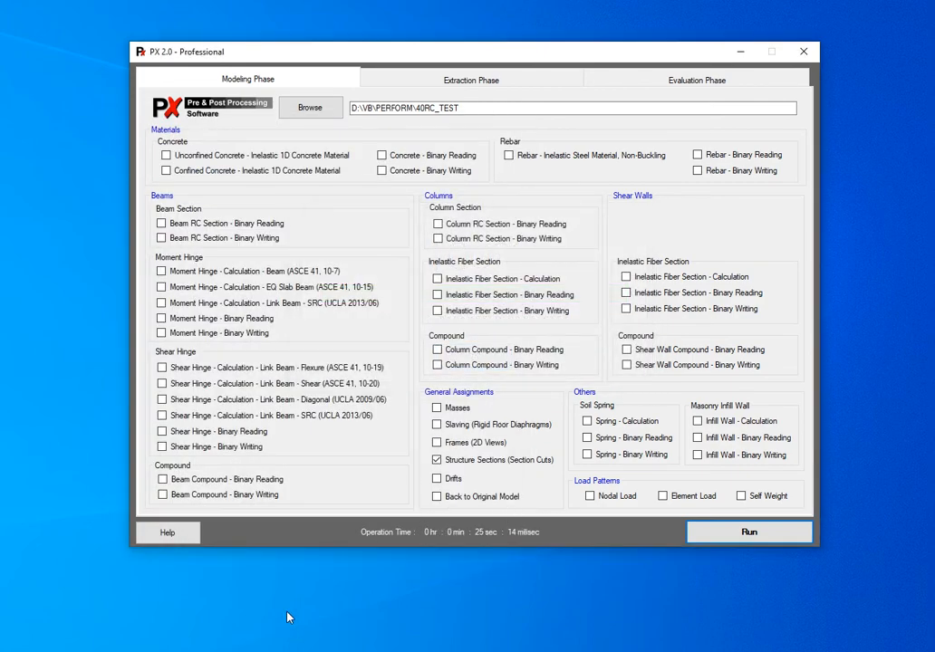
Step: Switch to PERFORM-3D, reopen the recent structure 40RC_TEST and display the Story-L1 structure section
{"action": "left_click", "coordinate": [201, 651]}
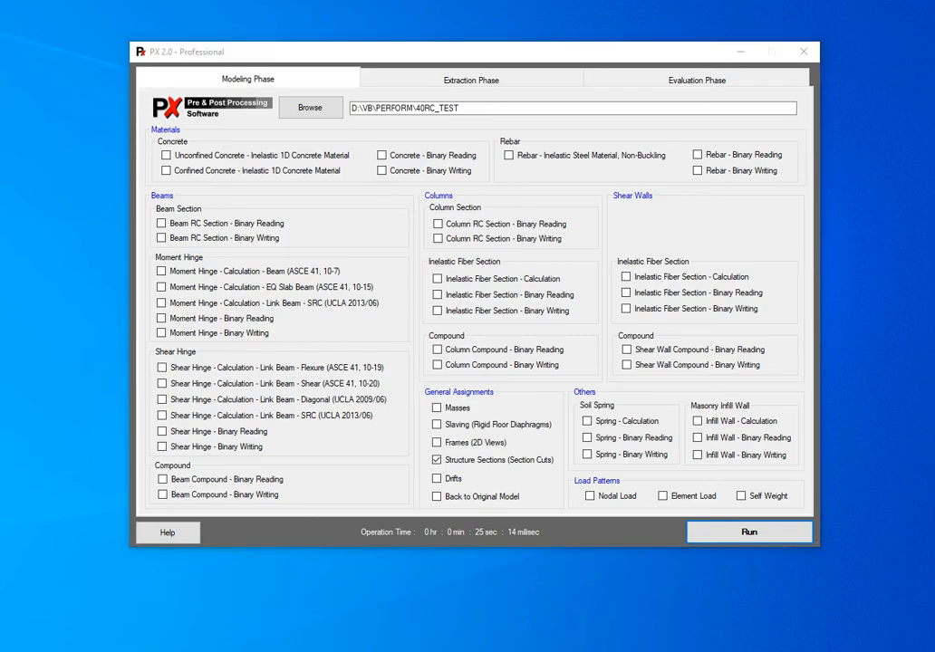
{"action": "left_click", "coordinate": [192, 634]}
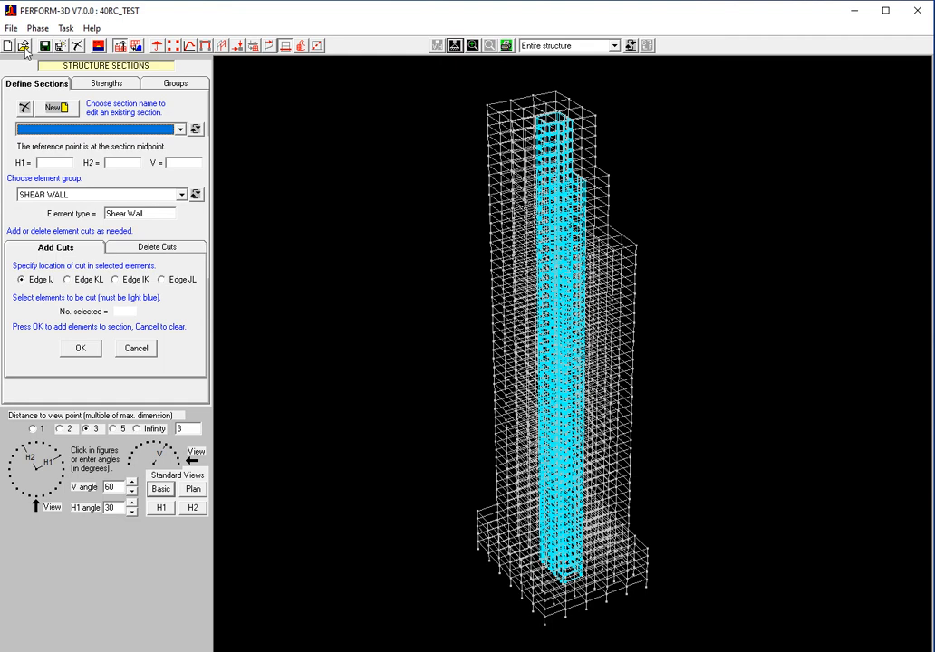
{"action": "left_click", "coordinate": [24, 45]}
{"action": "double_click", "coordinate": [580, 238]}
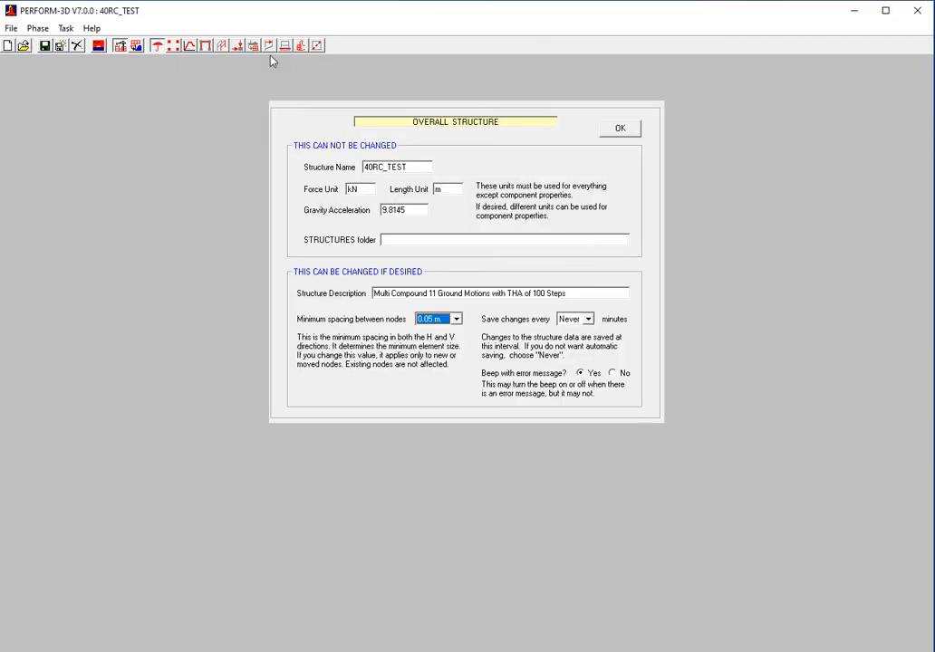
{"action": "left_click", "coordinate": [285, 47]}
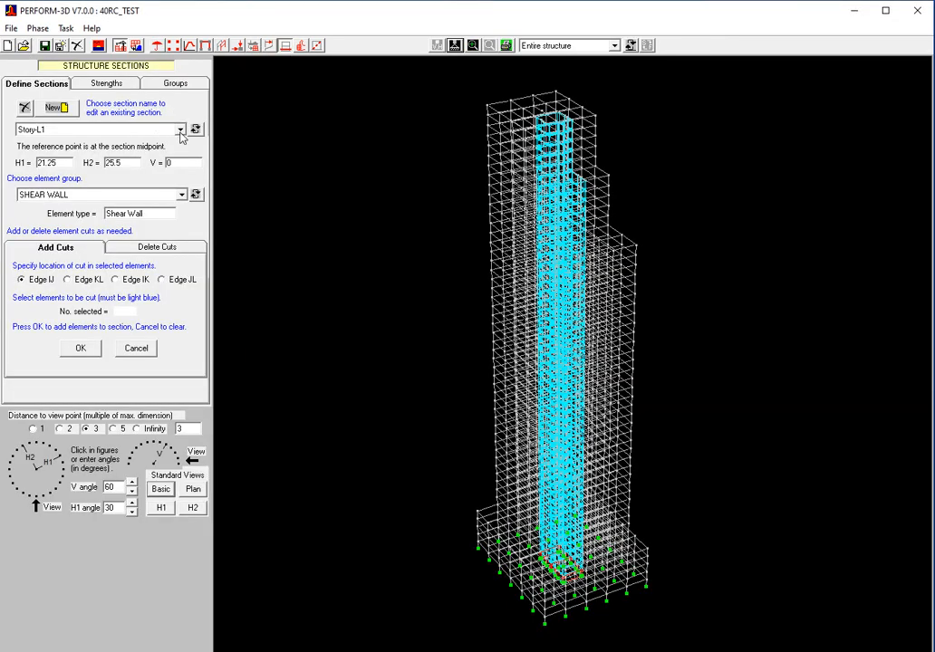
{"action": "left_click", "coordinate": [181, 130]}
{"action": "left_click", "coordinate": [54, 168]}
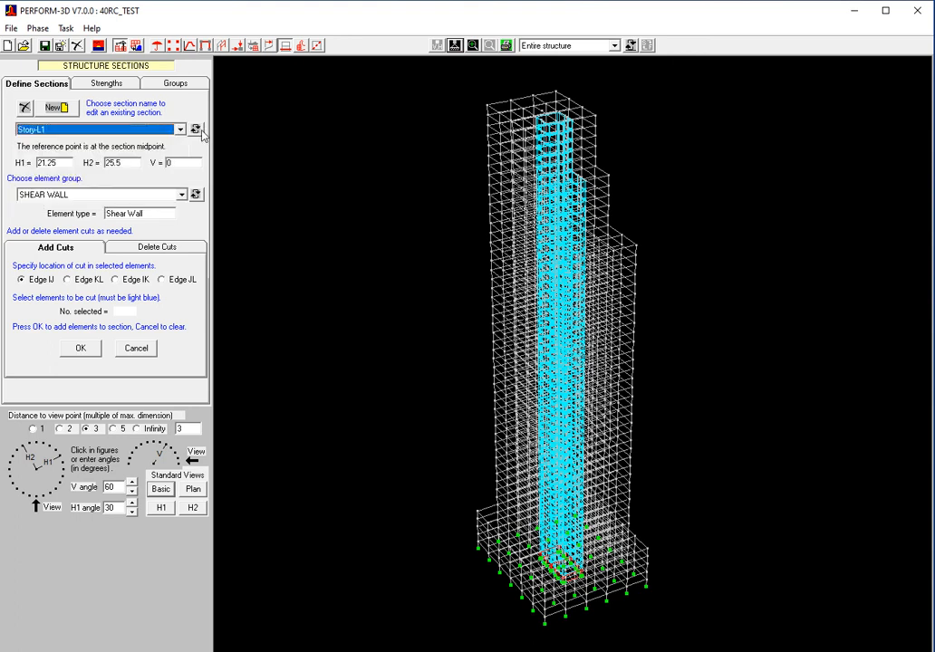
Step: Step through the story section cuts from Story-L1 up to Story-L19 and examine each in the model
{"action": "left_click", "coordinate": [196, 130]}
{"action": "left_click", "coordinate": [197, 129]}
{"action": "left_click", "coordinate": [197, 130]}
{"action": "left_click", "coordinate": [196, 130]}
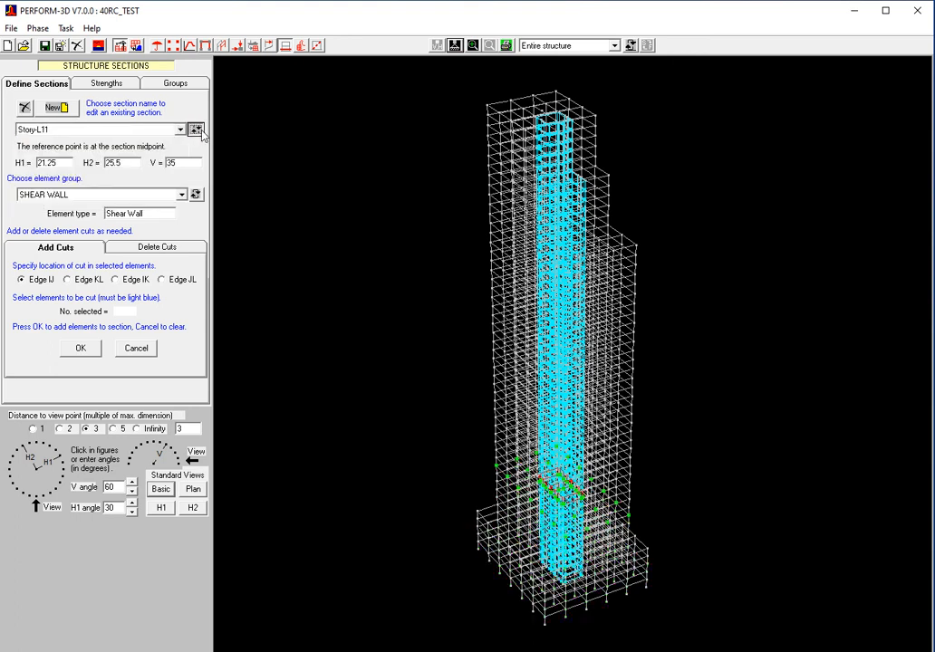
{"action": "left_click", "coordinate": [197, 129]}
{"action": "left_click", "coordinate": [197, 130]}
{"action": "left_click", "coordinate": [196, 129]}
{"action": "left_click", "coordinate": [196, 130]}
{"action": "left_click", "coordinate": [197, 129]}
{"action": "left_click", "coordinate": [196, 129]}
Step: Display the Wall-Leg-1-L30 section cut and step through the following wall leg cuts up to Wall-Leg-1-L36
{"action": "left_click", "coordinate": [180, 129]}
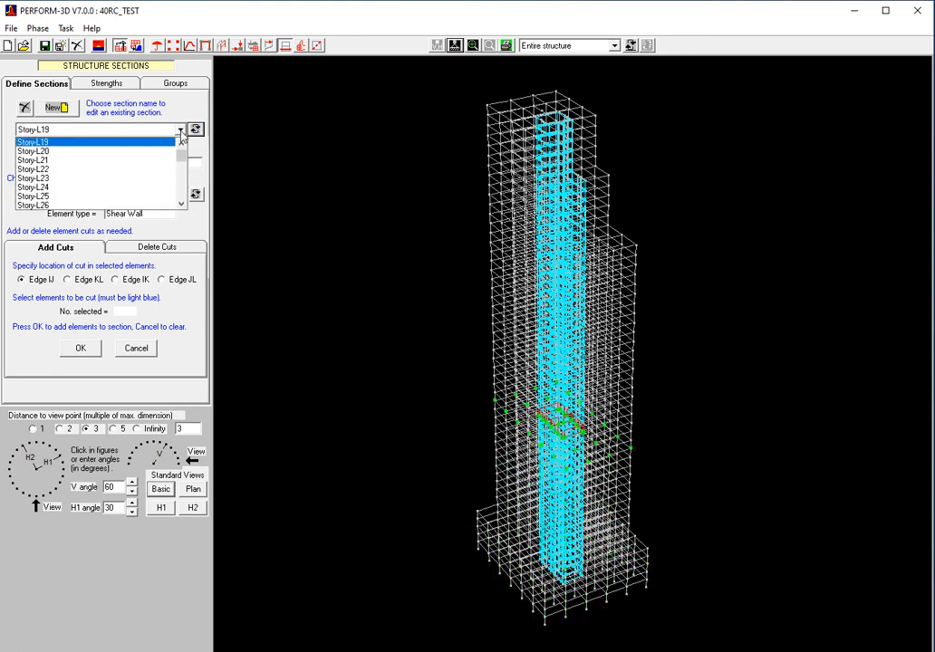
{"action": "left_click_drag", "start_coordinate": [179, 160], "coordinate": [179, 164]}
{"action": "left_click", "coordinate": [140, 169]}
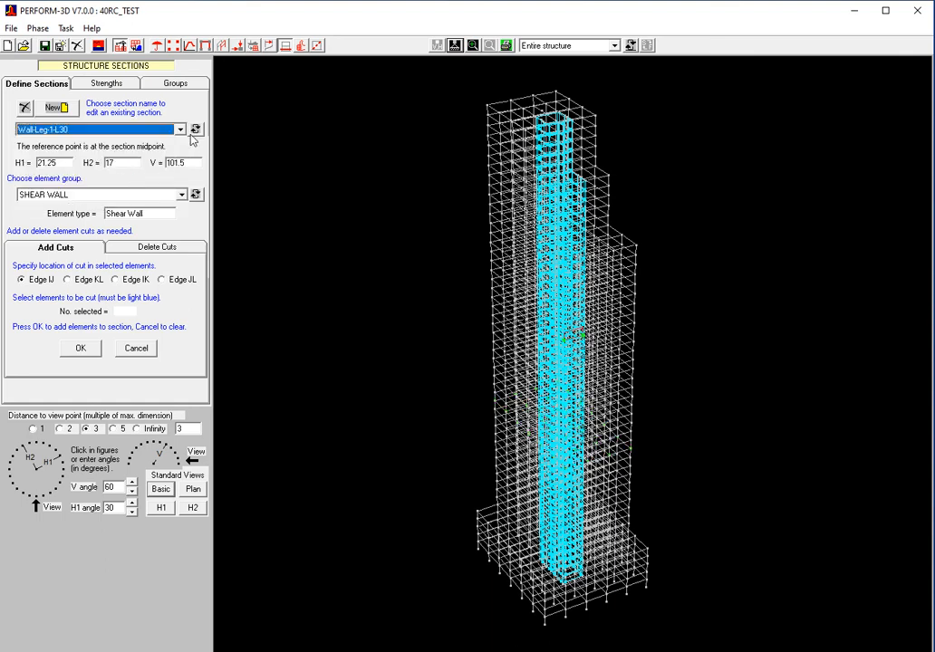
{"action": "left_click", "coordinate": [193, 133]}
{"action": "left_click", "coordinate": [196, 130]}
{"action": "left_click", "coordinate": [196, 130]}
{"action": "left_click", "coordinate": [196, 130]}
{"action": "left_click", "coordinate": [196, 129]}
{"action": "left_click", "coordinate": [196, 129]}
{"action": "left_click", "coordinate": [196, 130]}
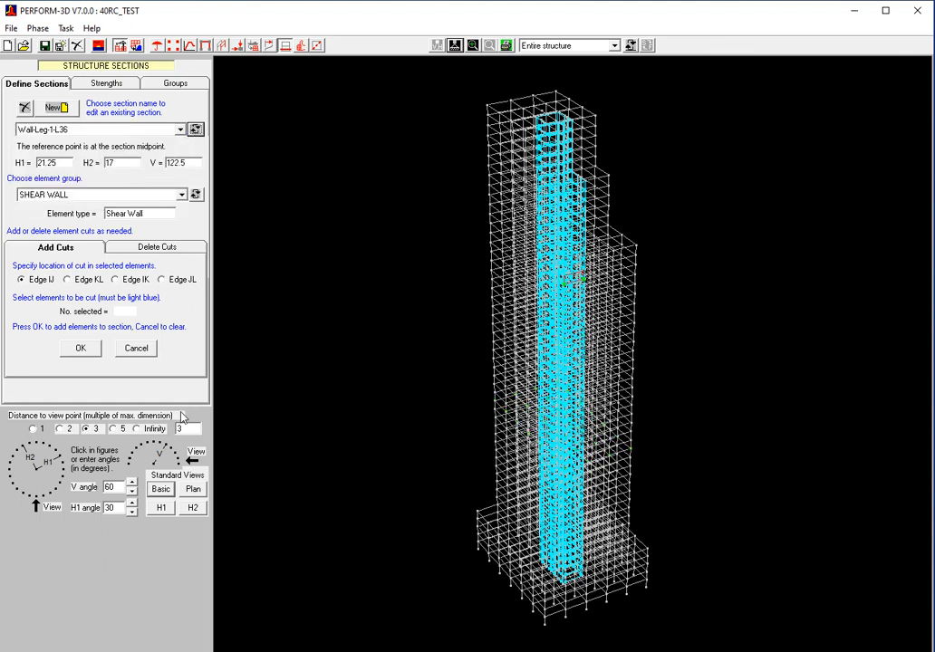
Step: Examine the wall leg section cuts up to Wall-Leg-1-L44 in an elevation view of the model
{"action": "left_click", "coordinate": [193, 507]}
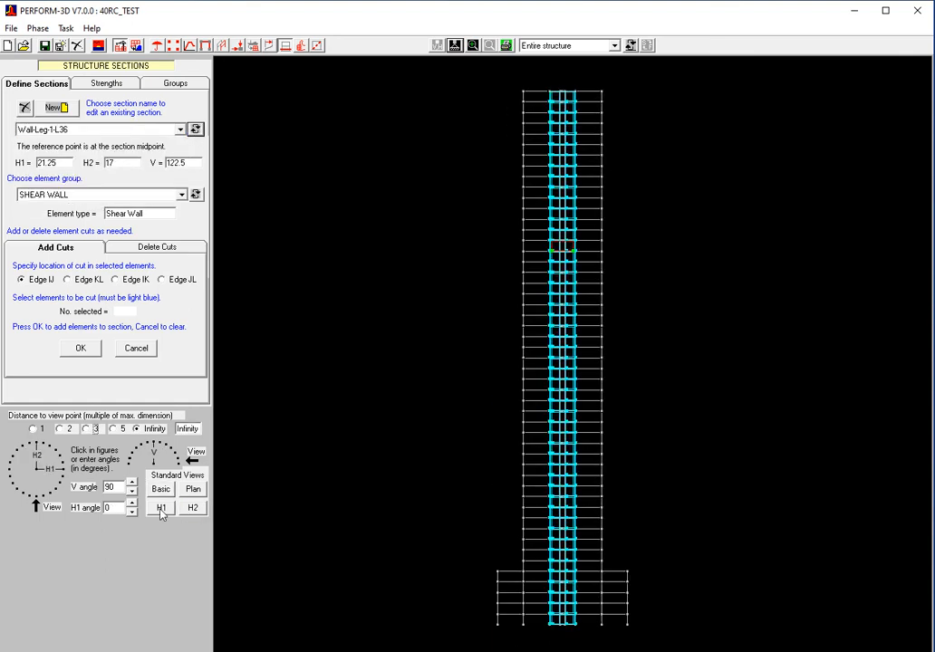
{"action": "left_click", "coordinate": [196, 129]}
{"action": "left_click", "coordinate": [195, 129]}
{"action": "left_click", "coordinate": [195, 130]}
{"action": "left_click", "coordinate": [196, 129]}
{"action": "left_click", "coordinate": [196, 129]}
{"action": "left_click", "coordinate": [196, 130]}
{"action": "left_click", "coordinate": [195, 130]}
{"action": "left_click", "coordinate": [196, 129]}
Step: Step through the cuts up to Wall-Leg-2-L7 in the basic view, ending with an elevation view of that cut
{"action": "left_click", "coordinate": [163, 490]}
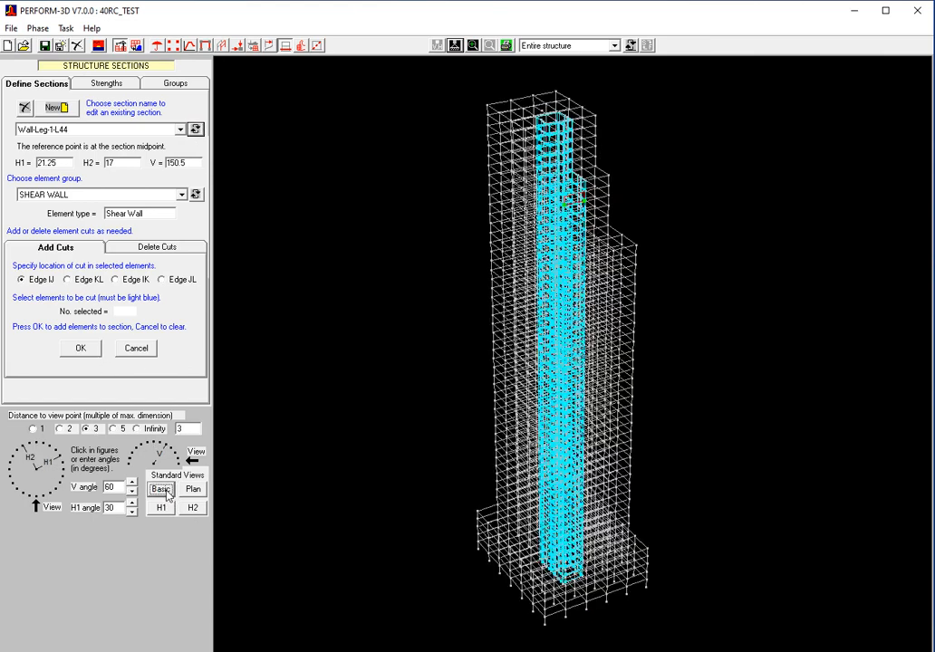
{"action": "left_click", "coordinate": [199, 127]}
{"action": "left_click", "coordinate": [200, 128]}
{"action": "left_click", "coordinate": [200, 128]}
{"action": "left_click", "coordinate": [199, 128]}
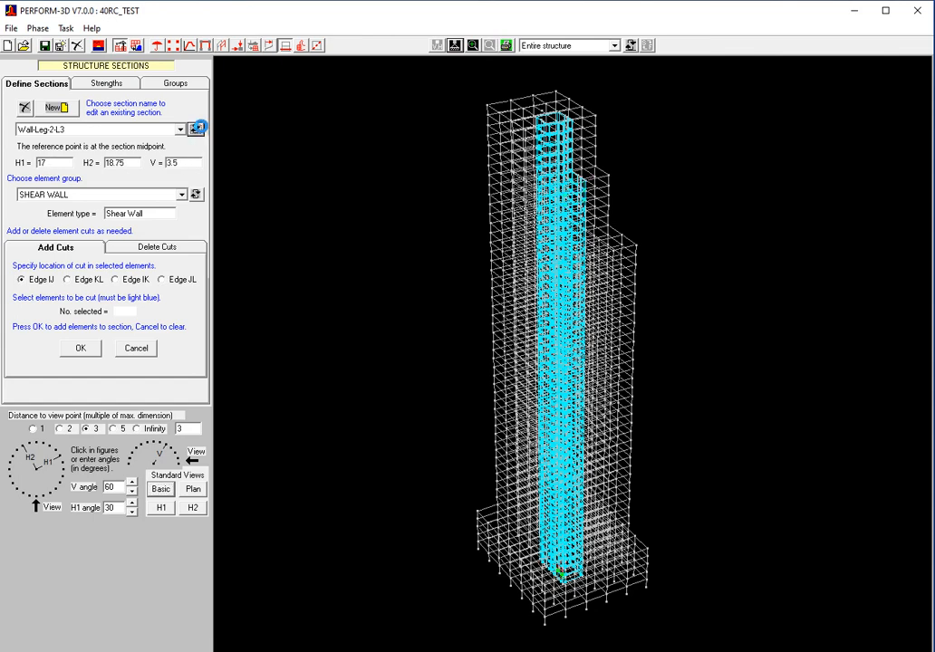
{"action": "left_click", "coordinate": [199, 128]}
{"action": "left_click", "coordinate": [200, 128]}
{"action": "left_click", "coordinate": [199, 128]}
{"action": "left_click", "coordinate": [200, 128]}
{"action": "left_click", "coordinate": [192, 508]}
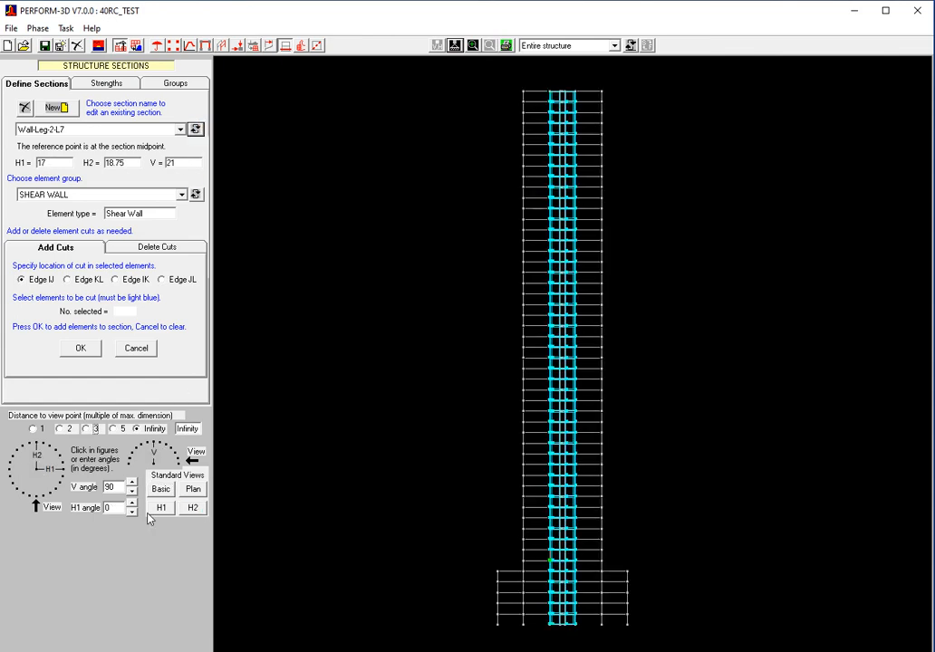
Step: Step through the Wall-Leg-2 section cuts up to Wall-Leg-2-L12 and show that cut in the basic view
{"action": "left_click", "coordinate": [199, 129]}
{"action": "left_click", "coordinate": [199, 130]}
{"action": "left_click", "coordinate": [199, 130]}
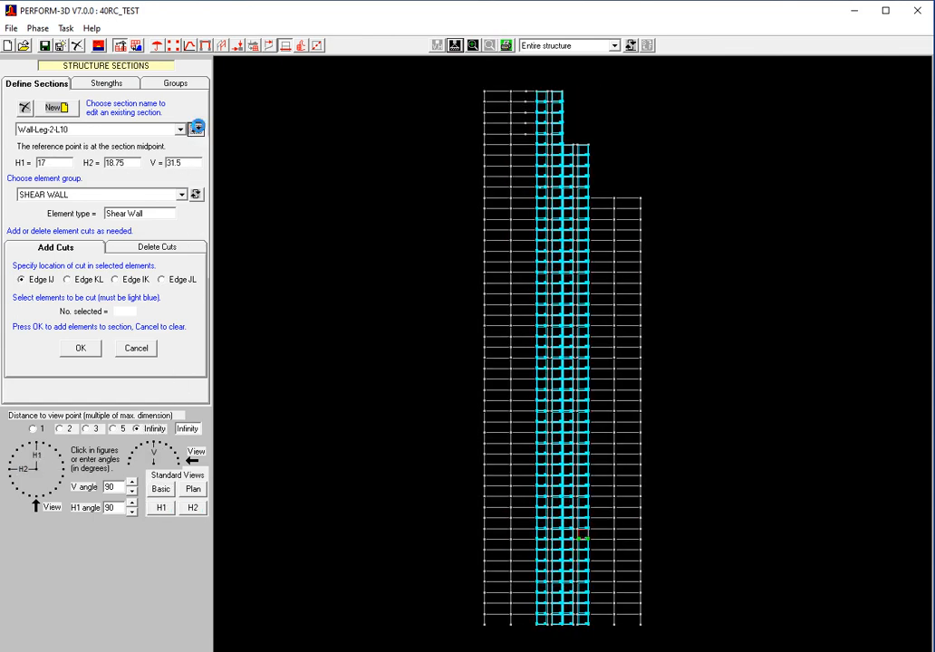
{"action": "left_click", "coordinate": [199, 129]}
{"action": "left_click", "coordinate": [199, 129]}
{"action": "left_click", "coordinate": [161, 489]}
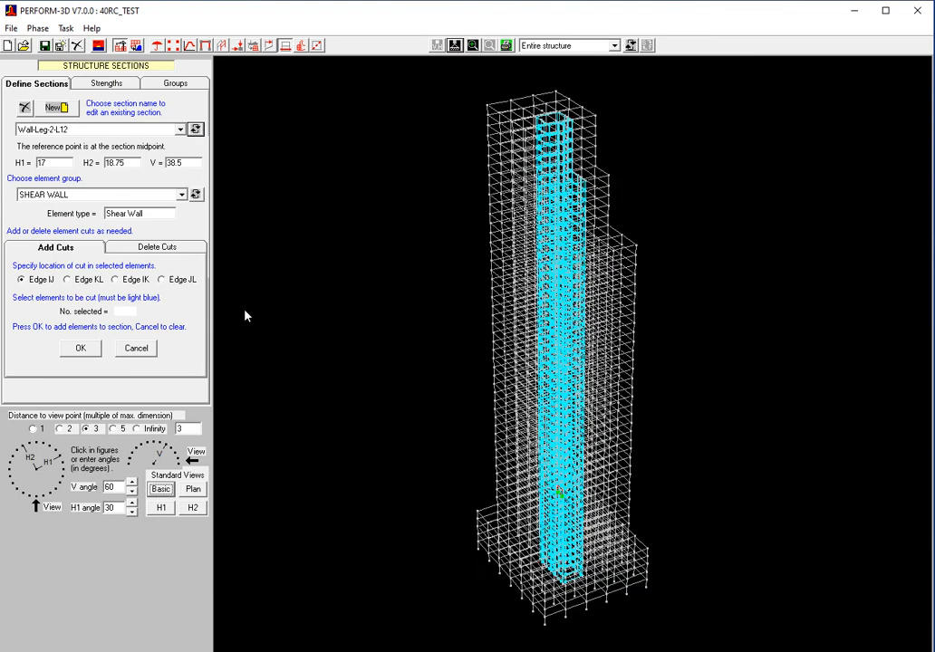
Step: Switch to PX 2.0, replace the Structure Sections option with Spring - Calculation, and view the soil spring calculation form before closing it
{"action": "left_click", "coordinate": [853, 12]}
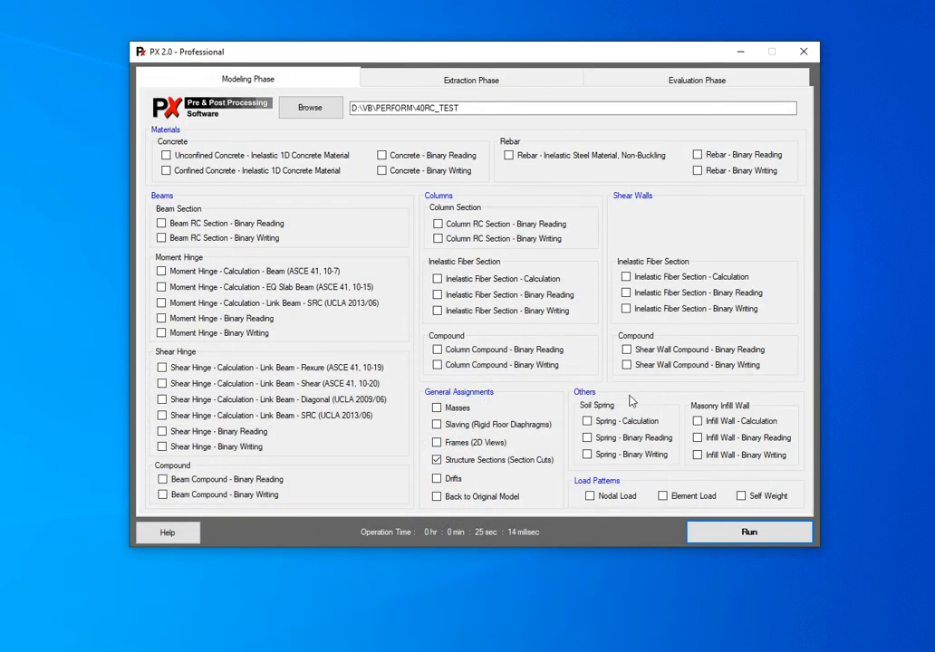
{"action": "left_click", "coordinate": [479, 467]}
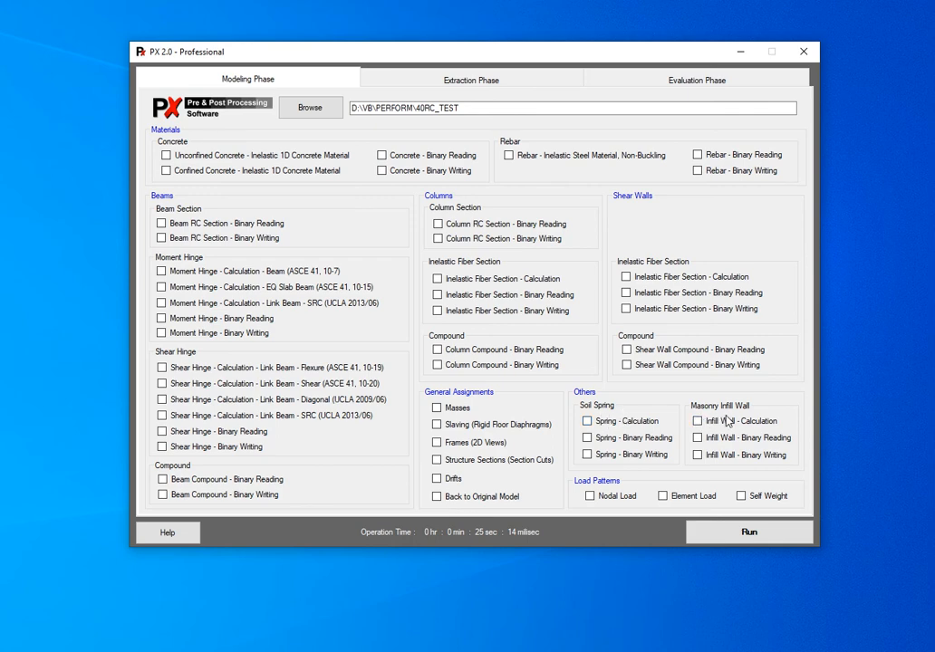
{"action": "left_click", "coordinate": [601, 428]}
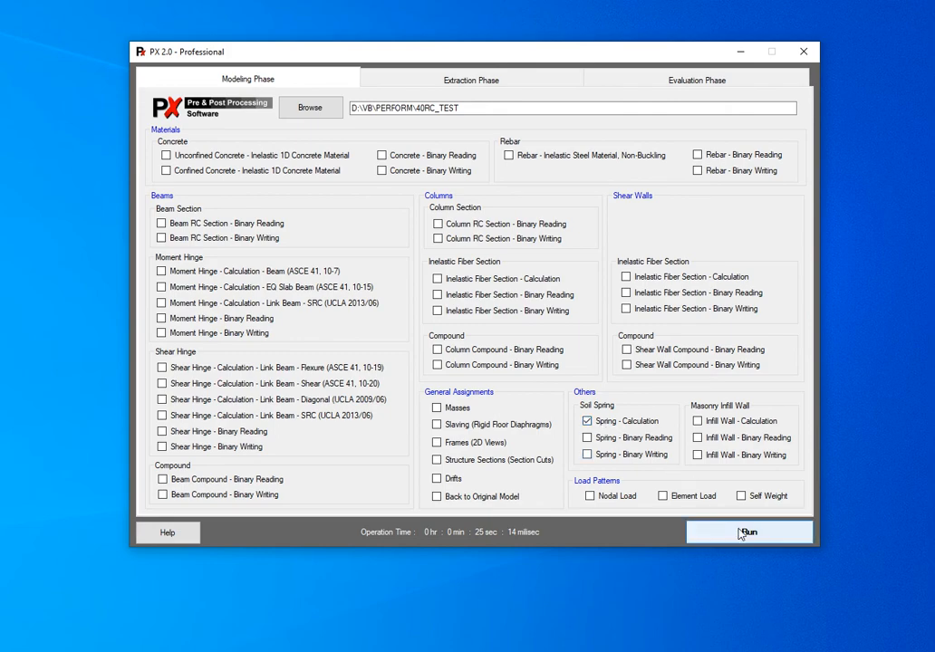
{"action": "left_click", "coordinate": [740, 532]}
{"action": "left_click_drag", "start_coordinate": [487, 118], "coordinate": [645, 79]}
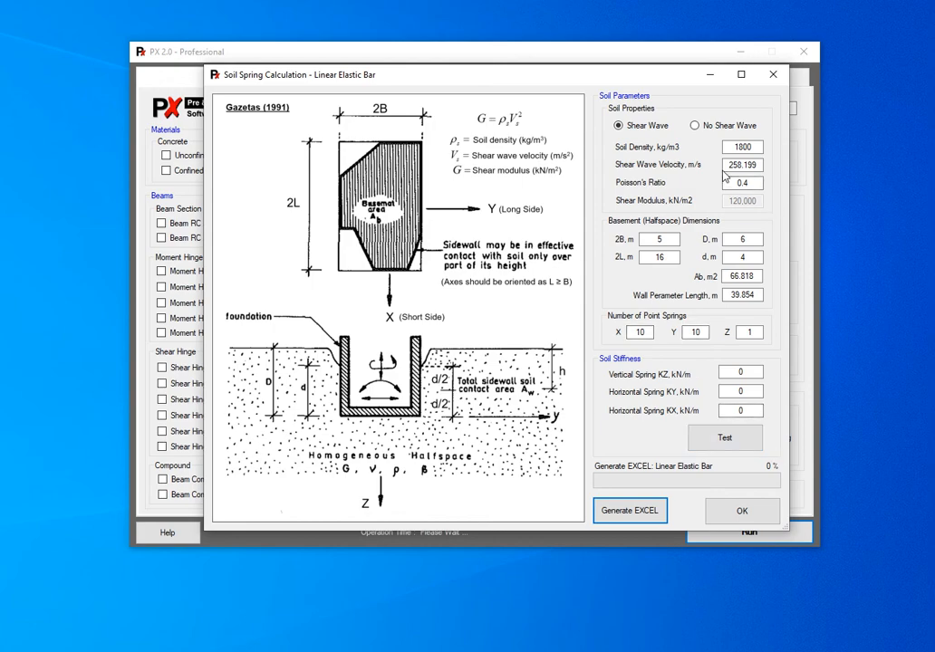
{"action": "left_click", "coordinate": [773, 74]}
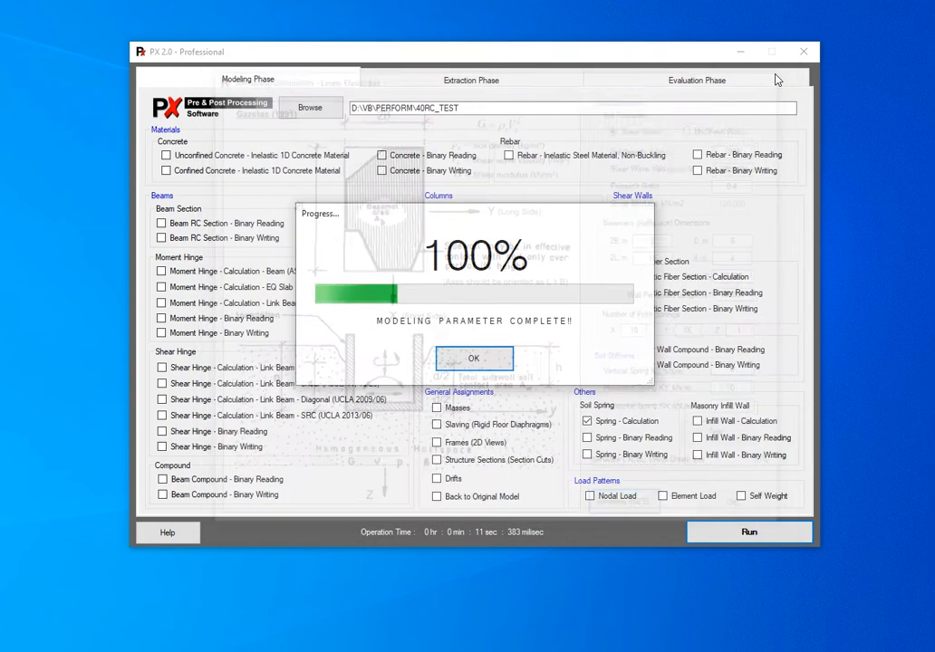
{"action": "left_click", "coordinate": [498, 357]}
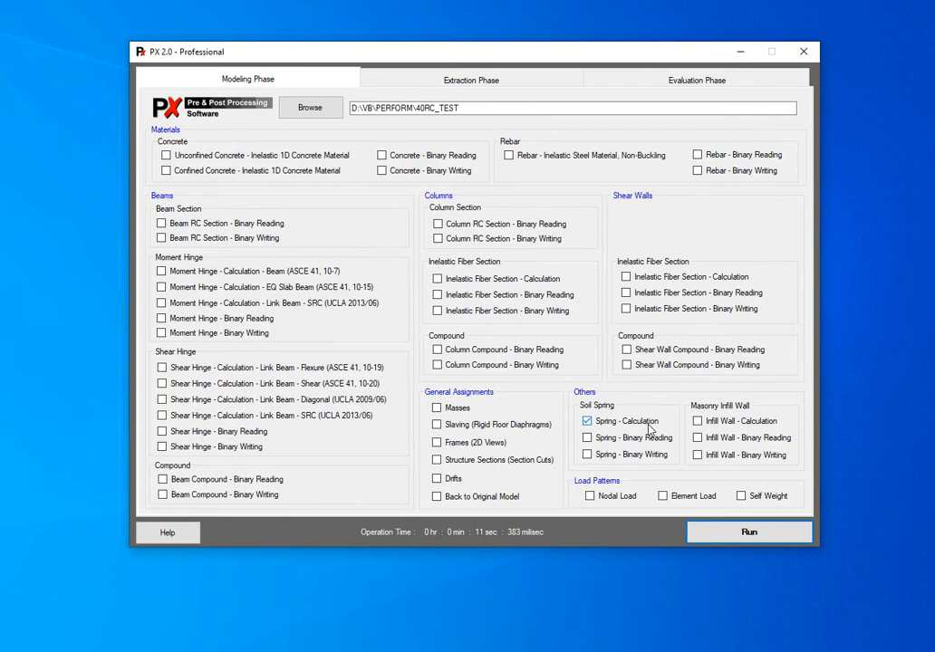
Step: Run Infill Wall - Calculation, view the masonry infill wall form, then close it and deselect the option
{"action": "left_click", "coordinate": [754, 535]}
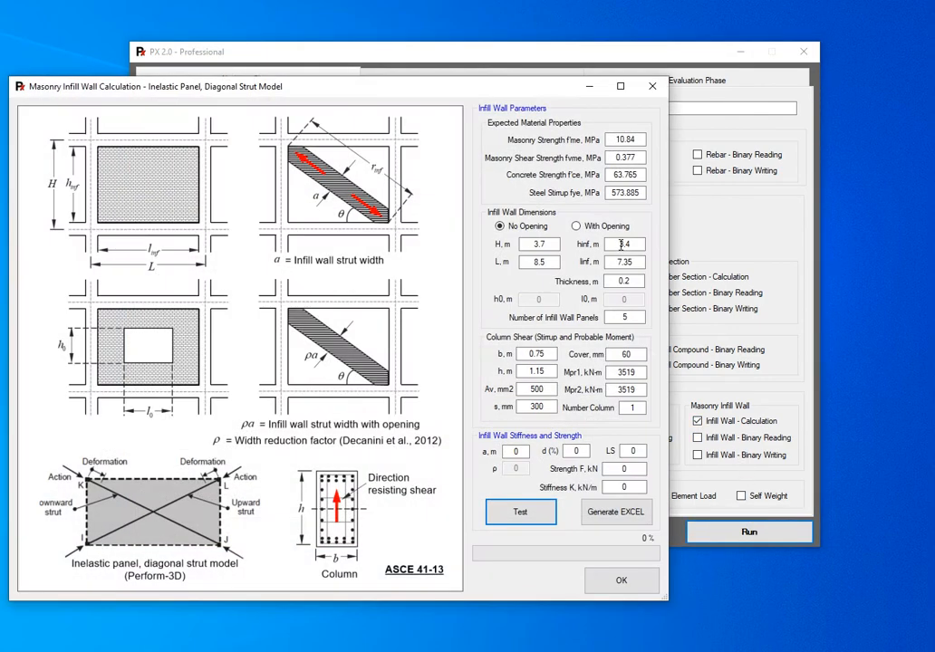
{"action": "left_click_drag", "start_coordinate": [507, 92], "coordinate": [641, 43]}
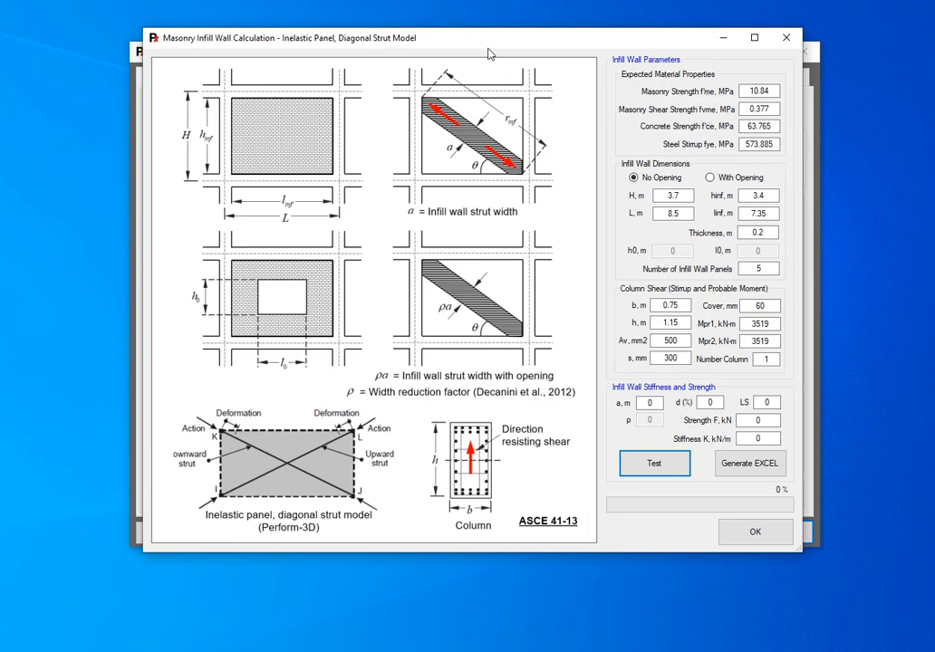
{"action": "left_click", "coordinate": [786, 37]}
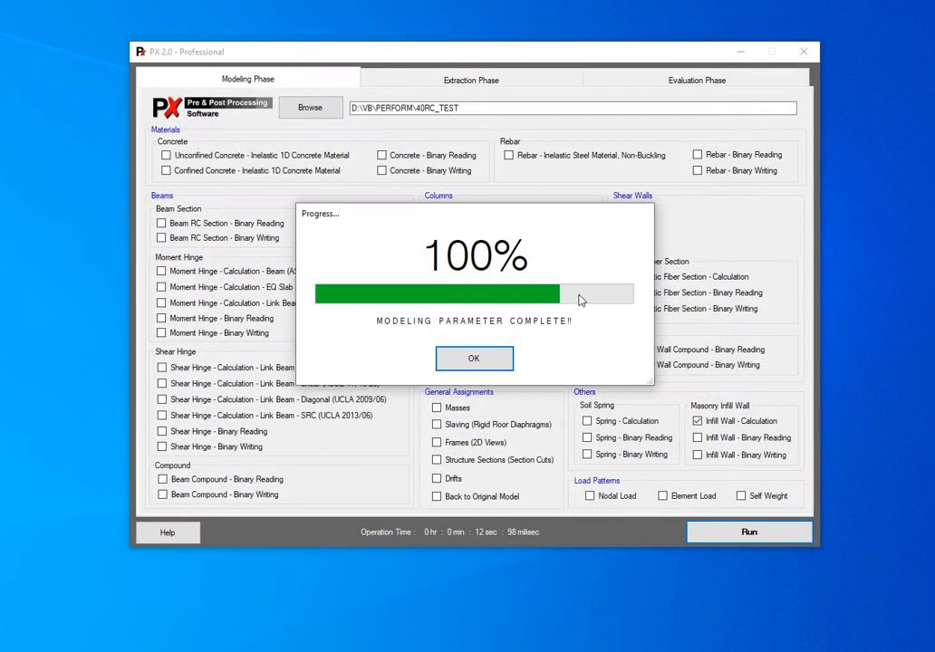
{"action": "left_click", "coordinate": [482, 358]}
{"action": "left_click", "coordinate": [739, 425]}
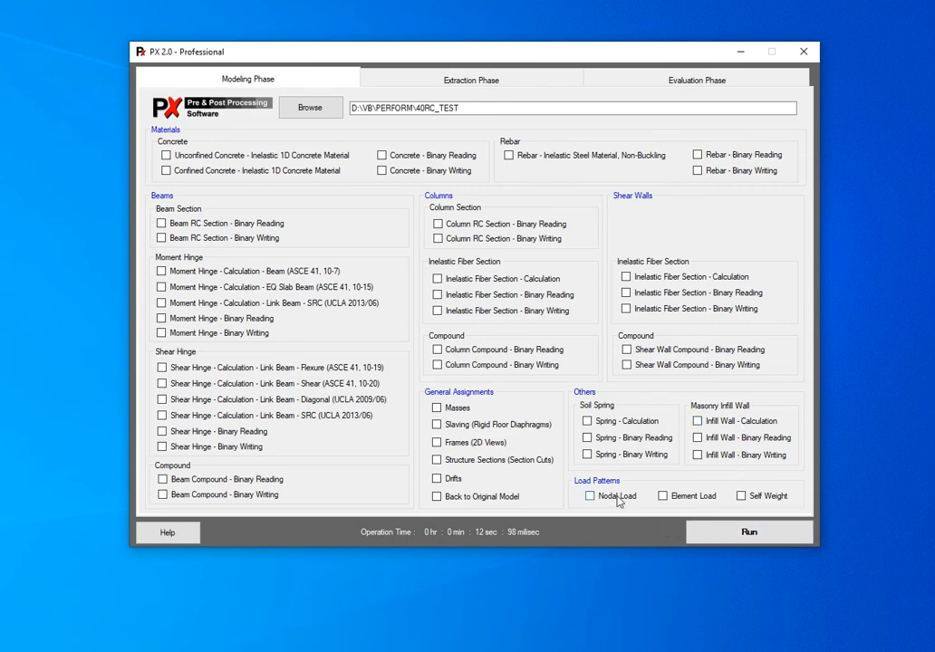
Step: Run the Nodal Load option and view the nodal load data form, then close it
{"action": "left_click", "coordinate": [734, 537]}
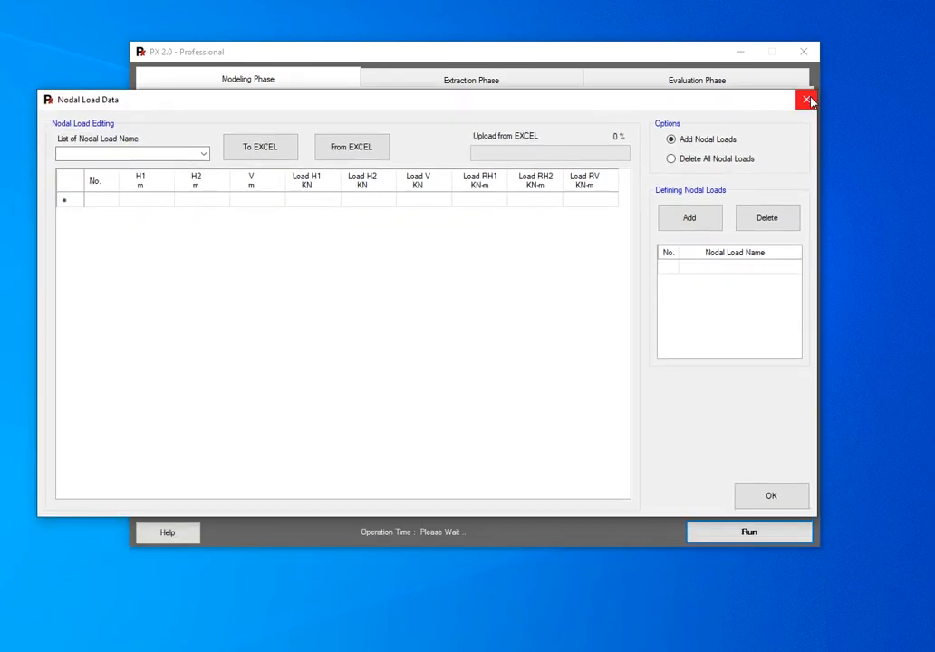
{"action": "left_click", "coordinate": [806, 98]}
{"action": "left_click", "coordinate": [499, 359]}
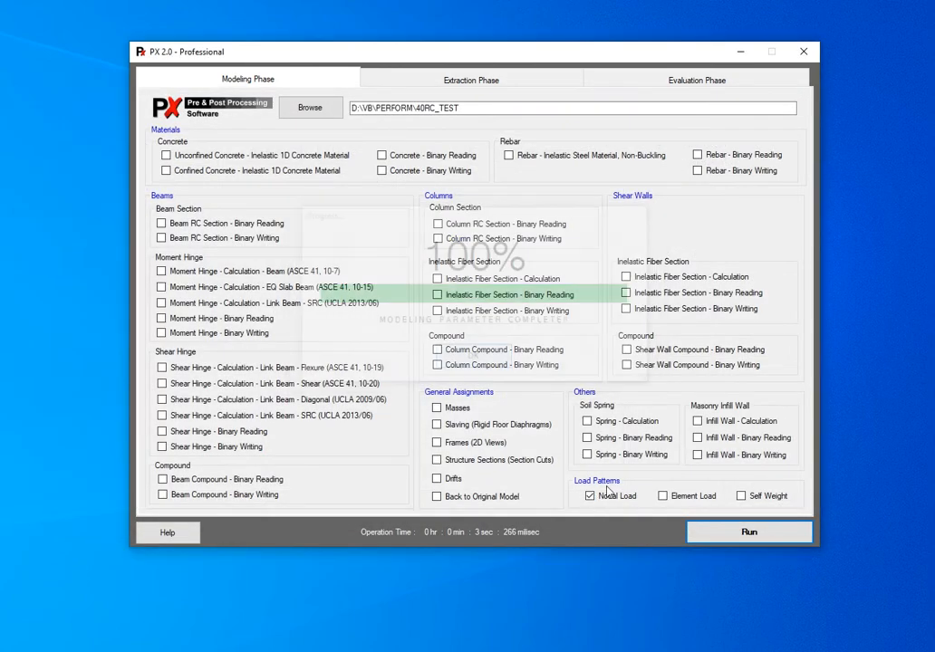
Step: Run the Self Weight option, view the self weight data form, then close it and deselect the option
{"action": "left_click", "coordinate": [740, 495]}
{"action": "left_click", "coordinate": [752, 537]}
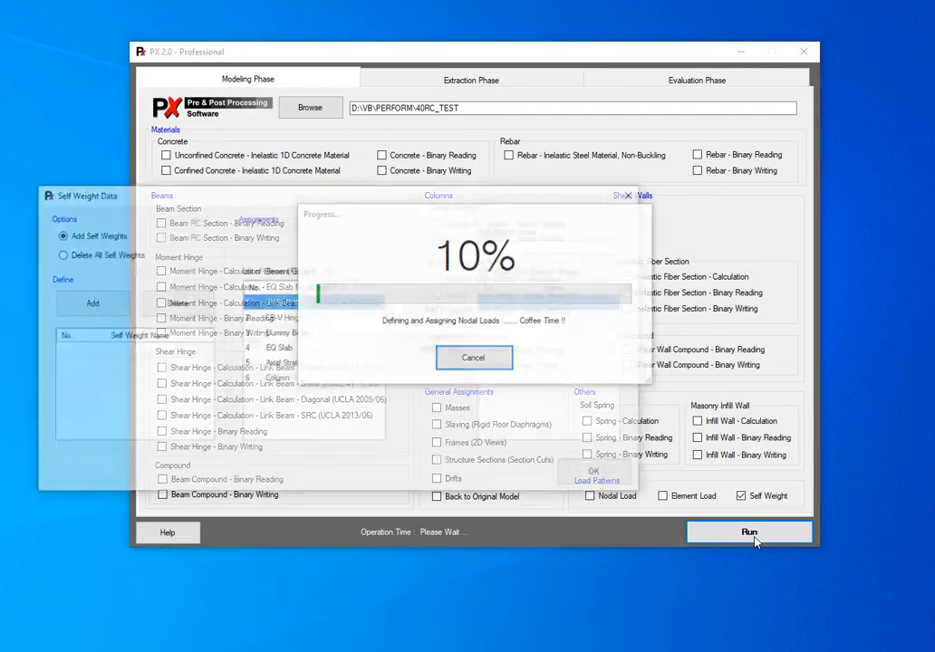
{"action": "left_click_drag", "start_coordinate": [509, 199], "coordinate": [667, 145]}
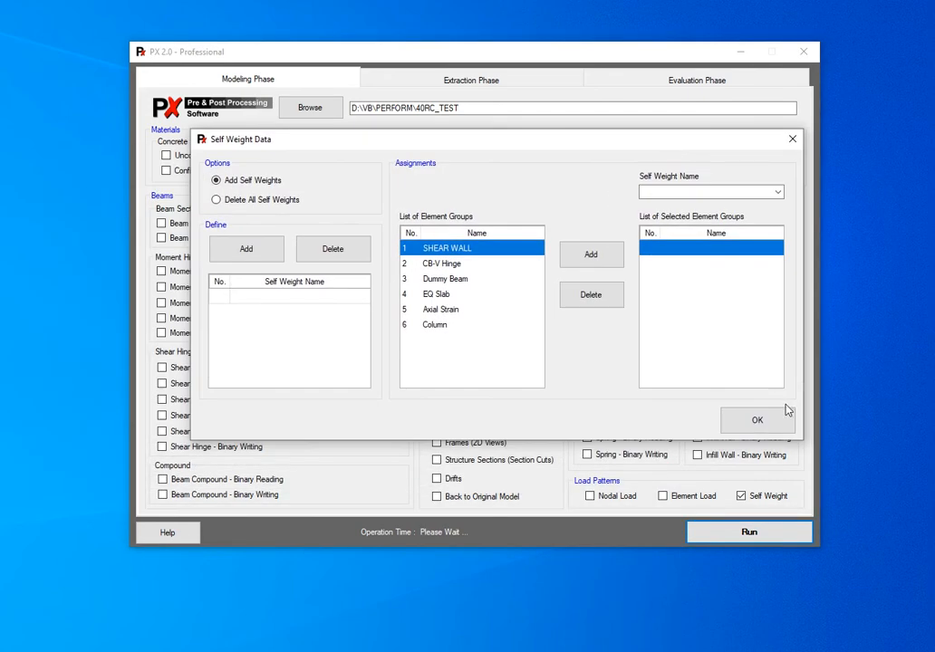
{"action": "left_click", "coordinate": [793, 141]}
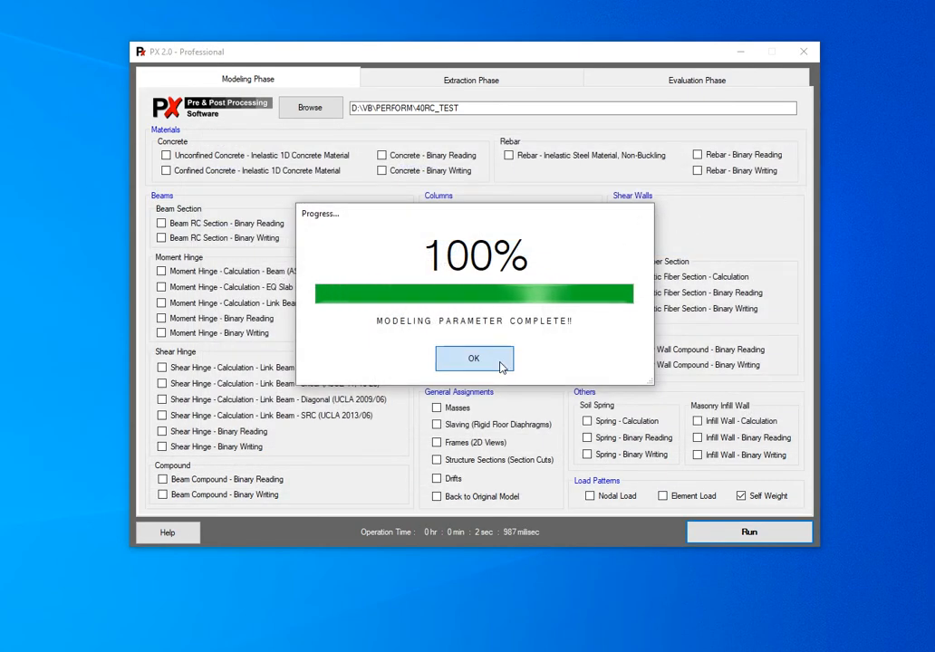
{"action": "left_click", "coordinate": [501, 358]}
{"action": "left_click", "coordinate": [742, 495]}
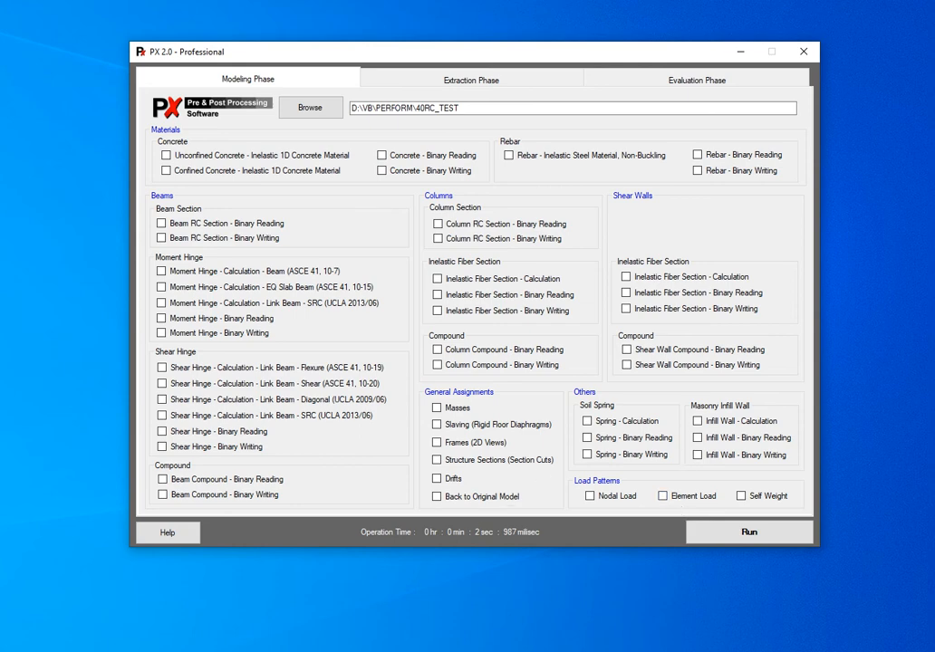
Step: Switch to PERFORM-3D and display the element loads of pattern Slab-DL+SDL+0.25LL for the EQ Slab group
{"action": "left_click", "coordinate": [181, 629]}
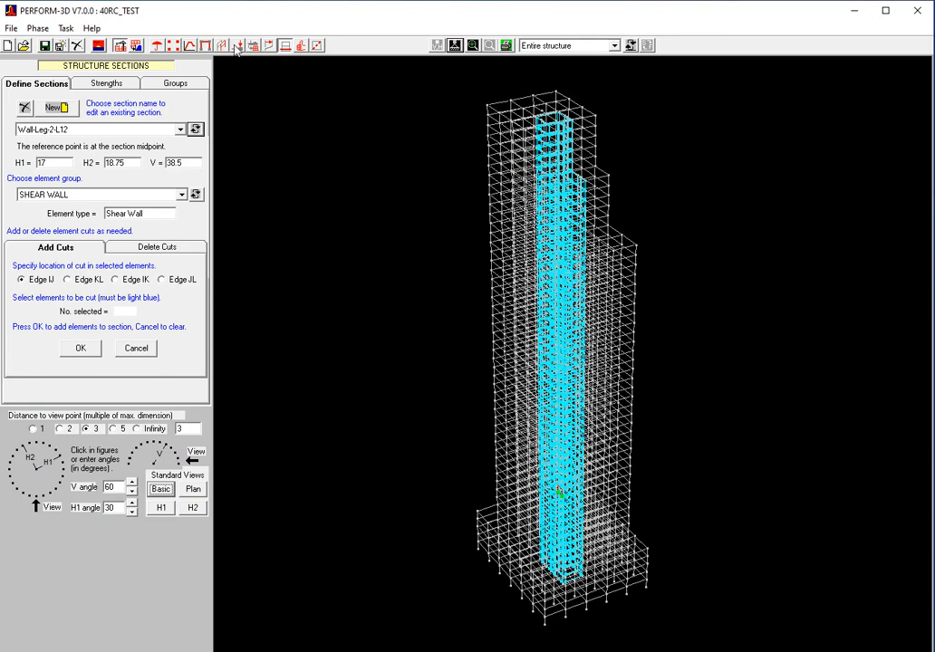
{"action": "left_click", "coordinate": [236, 46]}
{"action": "left_click", "coordinate": [110, 84]}
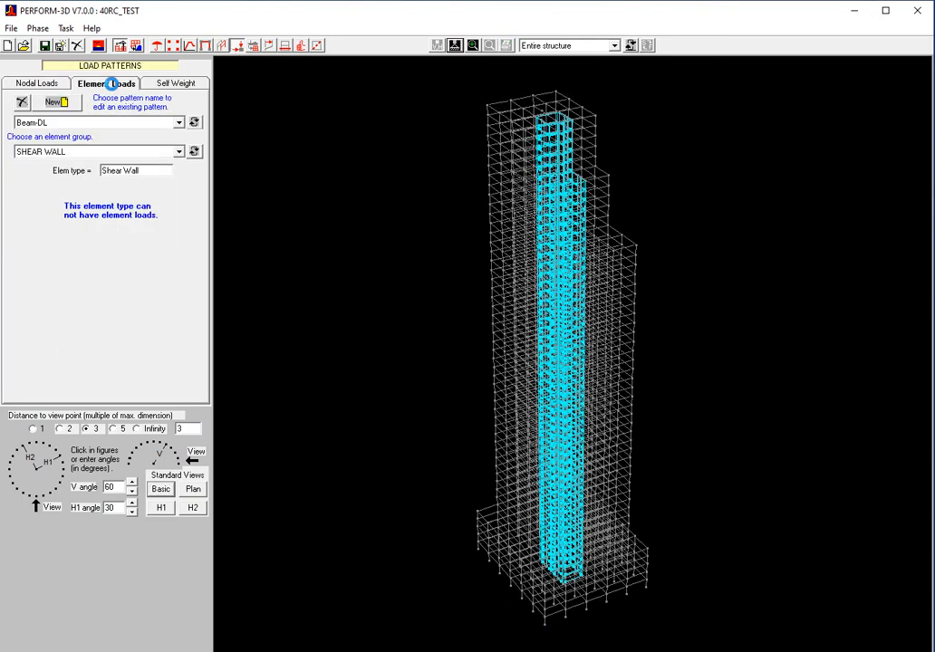
{"action": "left_click", "coordinate": [179, 124]}
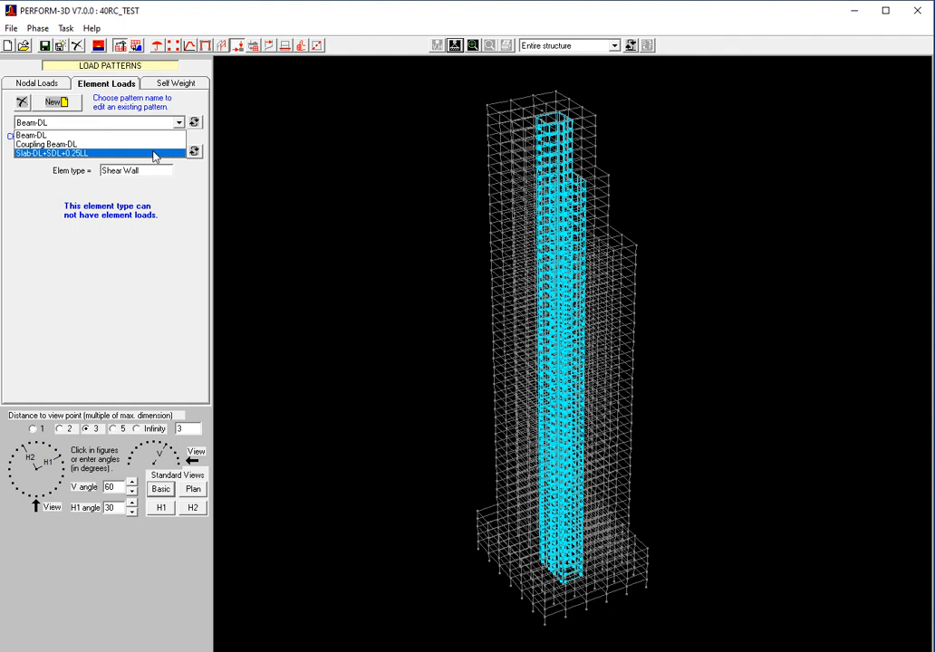
{"action": "left_click", "coordinate": [153, 155]}
{"action": "left_click", "coordinate": [179, 151]}
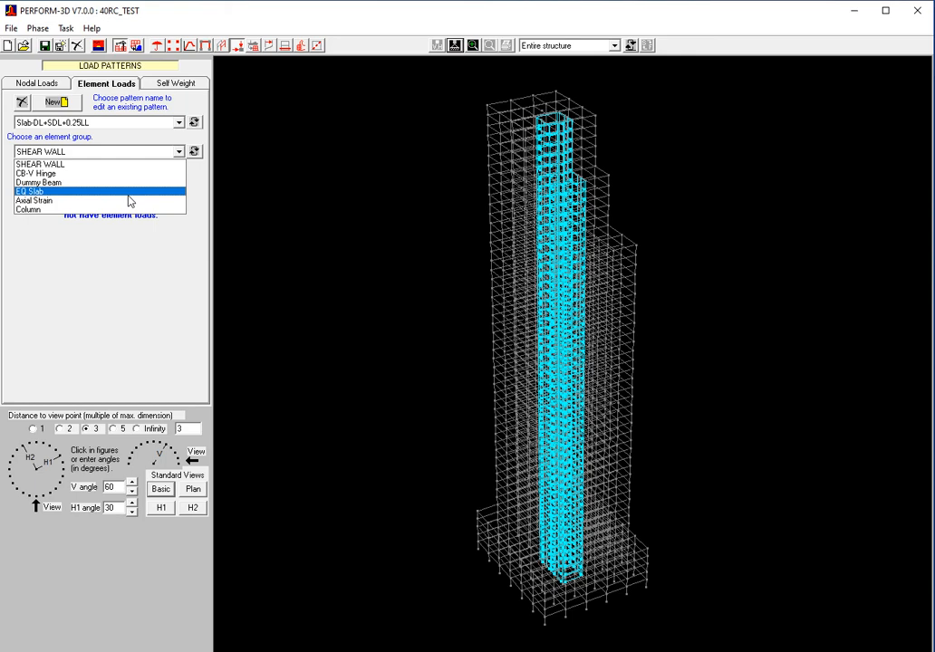
{"action": "left_click", "coordinate": [129, 192]}
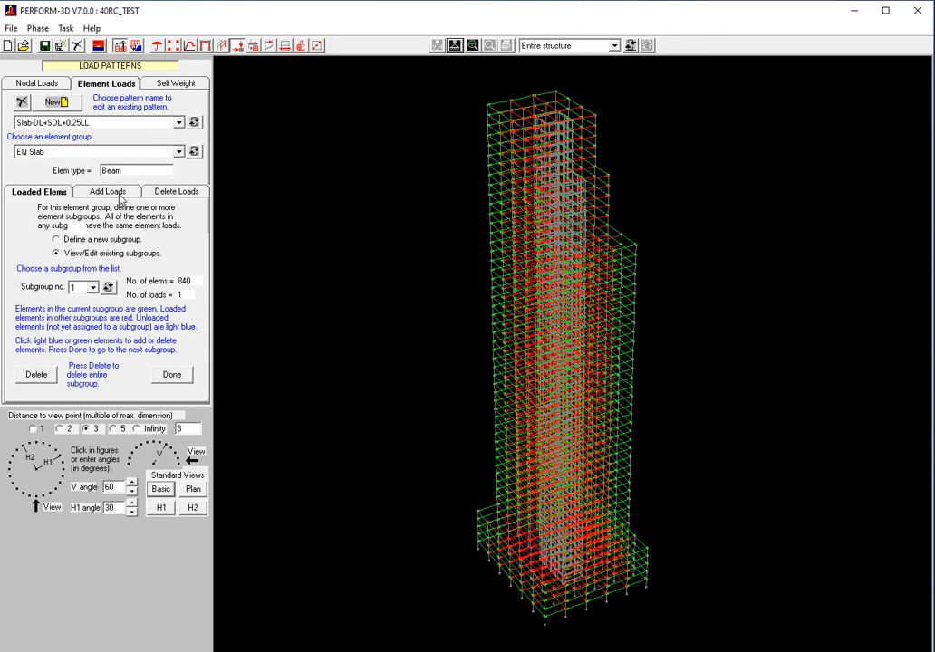
{"action": "left_click", "coordinate": [120, 194]}
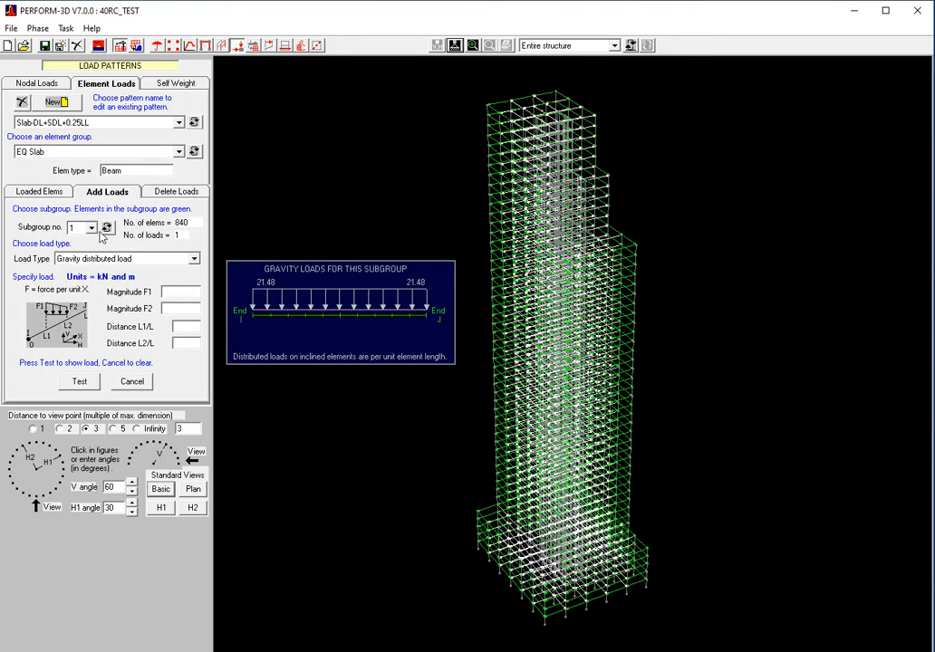
Step: Alternate between subgroups 1 and 2 of the EQ Slab group to compare their gravity loads and loaded elements
{"action": "left_click", "coordinate": [106, 229]}
{"action": "left_click", "coordinate": [107, 229]}
{"action": "left_click", "coordinate": [108, 229]}
{"action": "left_click", "coordinate": [107, 229]}
{"action": "left_click", "coordinate": [108, 229]}
{"action": "left_click", "coordinate": [107, 229]}
{"action": "left_click", "coordinate": [108, 230]}
{"action": "left_click", "coordinate": [108, 229]}
{"action": "left_click", "coordinate": [108, 229]}
{"action": "left_click", "coordinate": [108, 229]}
{"action": "left_click", "coordinate": [108, 230]}
{"action": "left_click", "coordinate": [108, 229]}
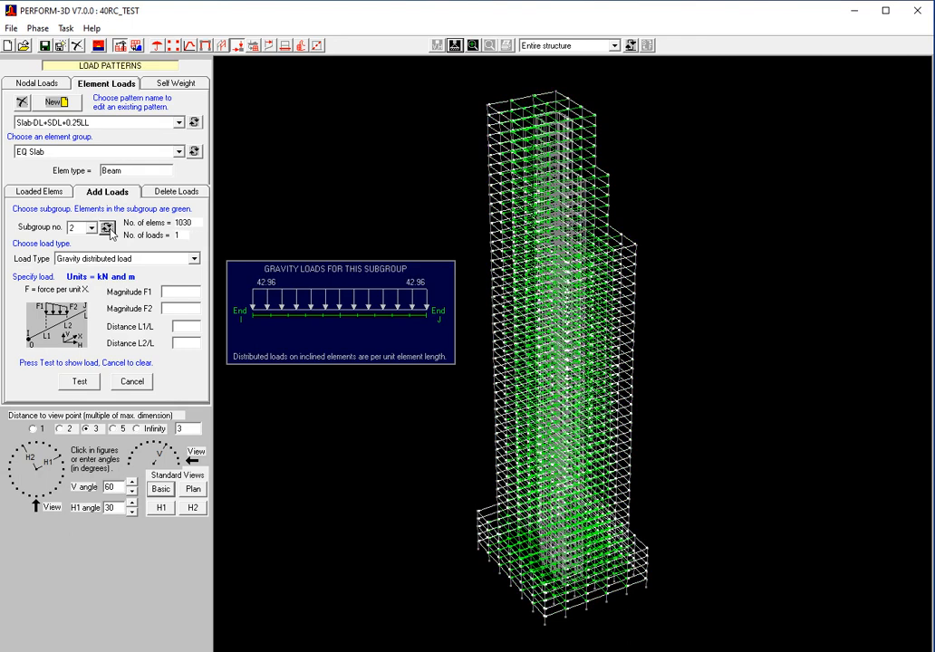
{"action": "left_click", "coordinate": [107, 229]}
{"action": "left_click", "coordinate": [108, 230]}
{"action": "left_click", "coordinate": [108, 229]}
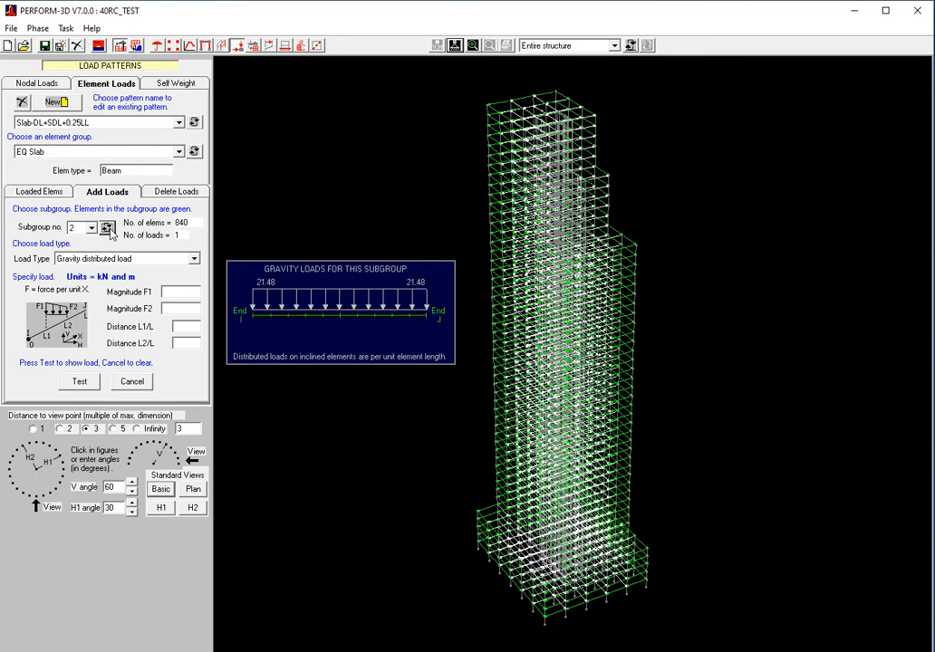
{"action": "left_click", "coordinate": [107, 229]}
{"action": "left_click", "coordinate": [108, 229]}
{"action": "left_click", "coordinate": [107, 229]}
{"action": "left_click", "coordinate": [107, 229]}
Step: Switch to PX 2.0 and run the Element Load option to open the element load data form
{"action": "left_click", "coordinate": [854, 10]}
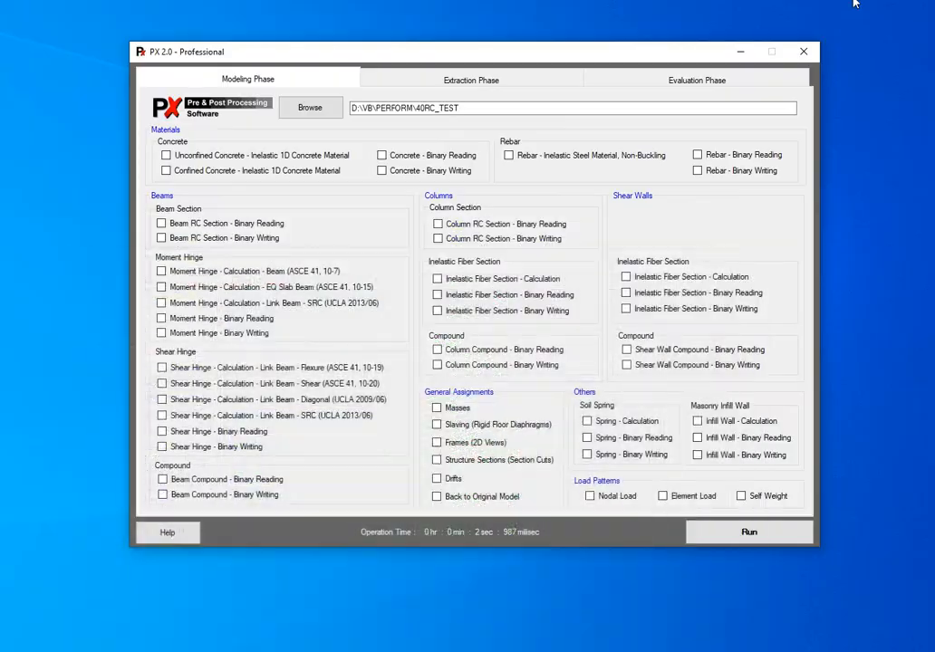
{"action": "left_click", "coordinate": [670, 498]}
{"action": "left_click", "coordinate": [749, 532]}
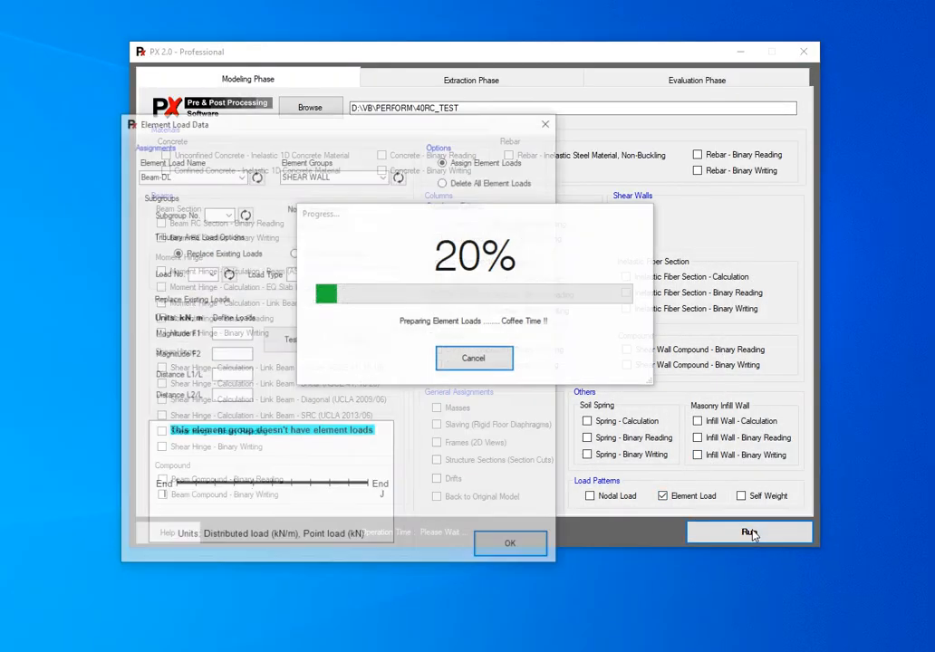
{"action": "left_click_drag", "start_coordinate": [447, 128], "coordinate": [624, 83]}
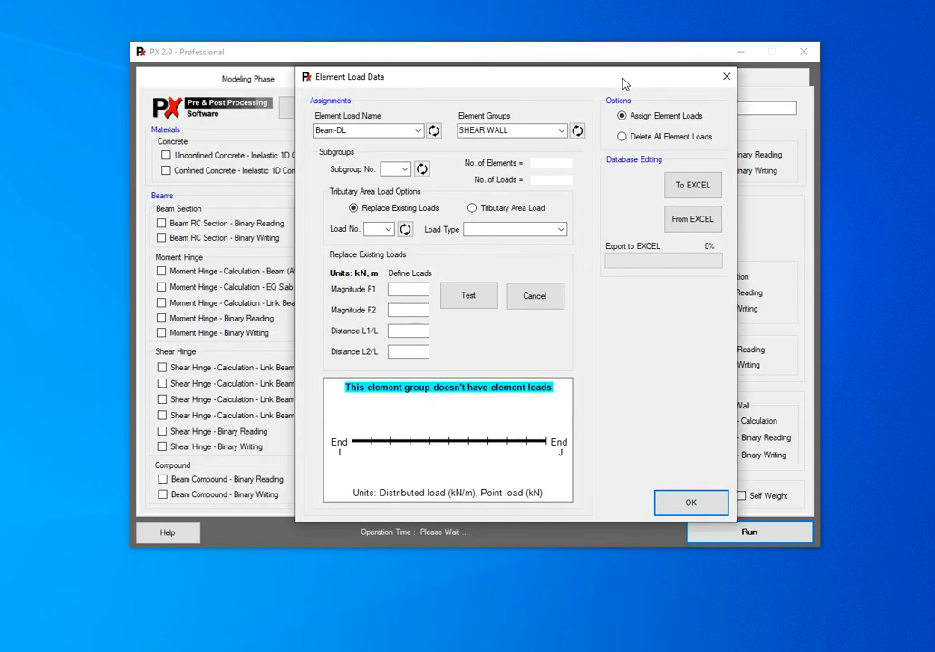
Step: Choose the element load Slab-DL+SDL+0.25LL and the EQ Slab element group for the assignment
{"action": "left_click", "coordinate": [416, 131]}
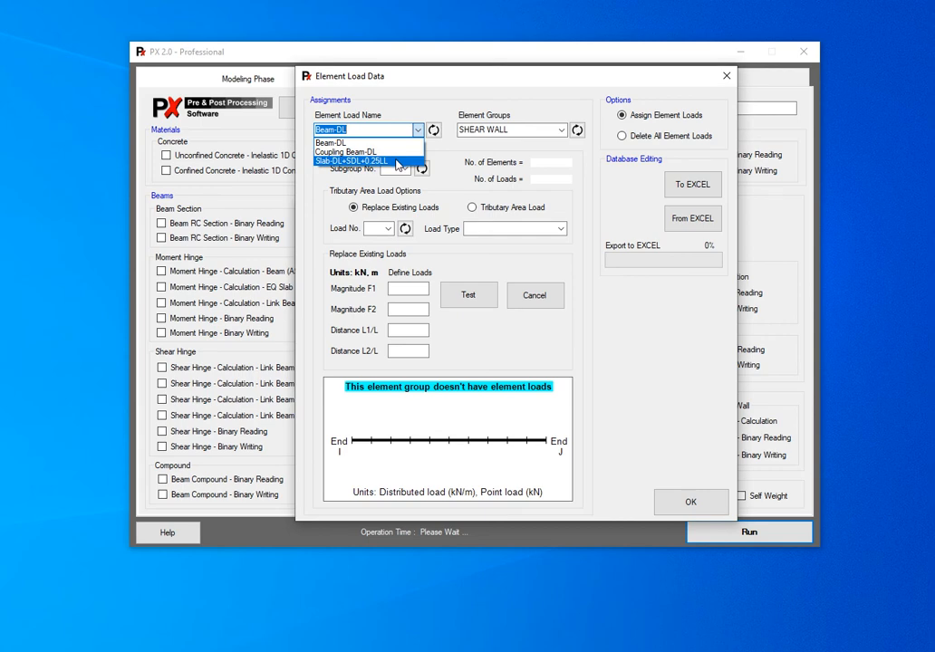
{"action": "left_click", "coordinate": [396, 163]}
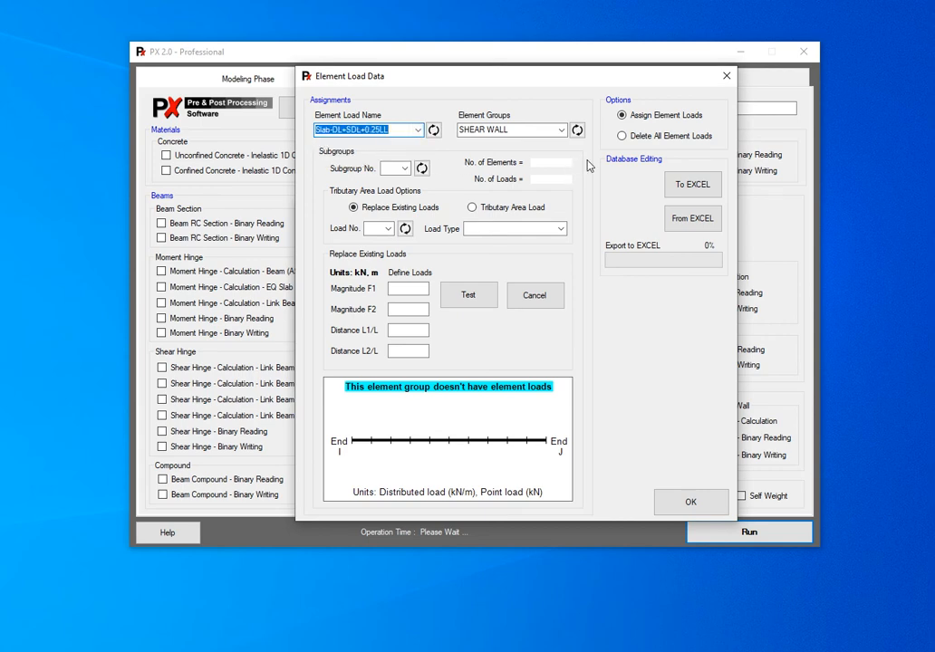
{"action": "left_click", "coordinate": [562, 131]}
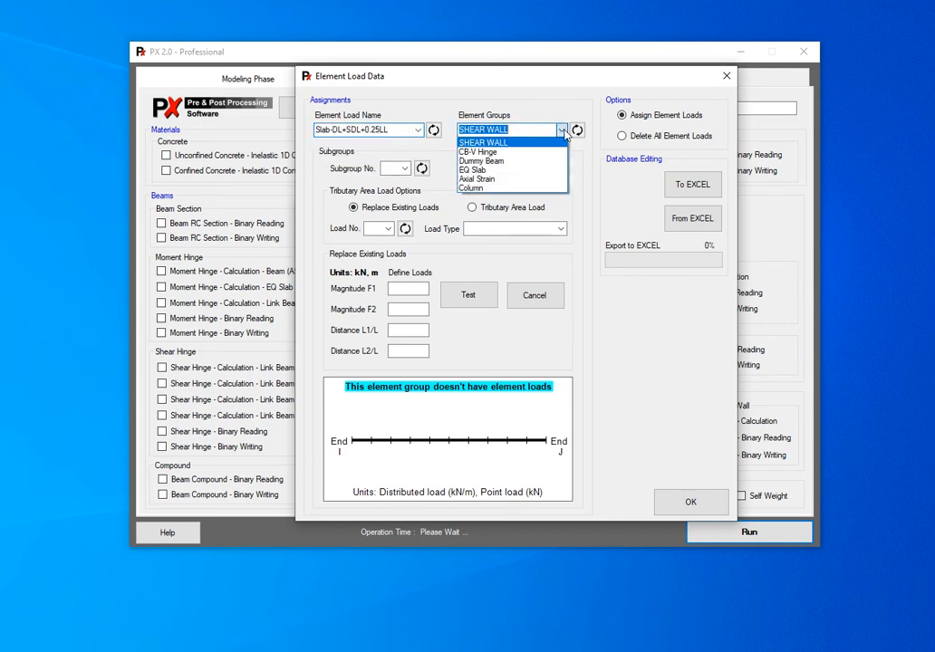
{"action": "left_click", "coordinate": [521, 170]}
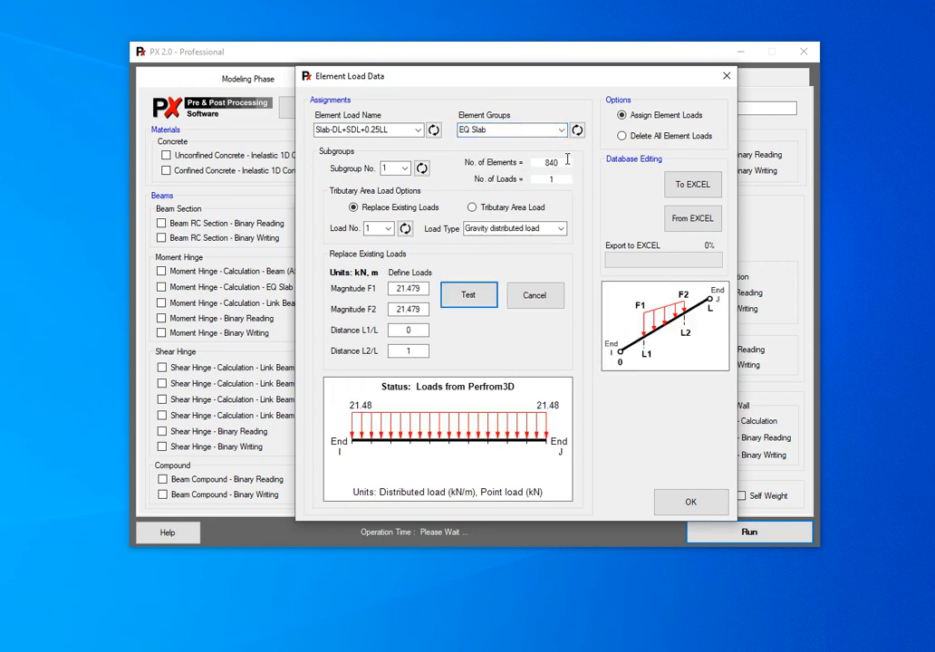
Step: Cycle through the EQ Slab subgroups in the element load data to check their distributed loads, ending on subgroup 1
{"action": "left_click", "coordinate": [422, 170]}
{"action": "left_click", "coordinate": [422, 171]}
{"action": "left_click", "coordinate": [422, 171]}
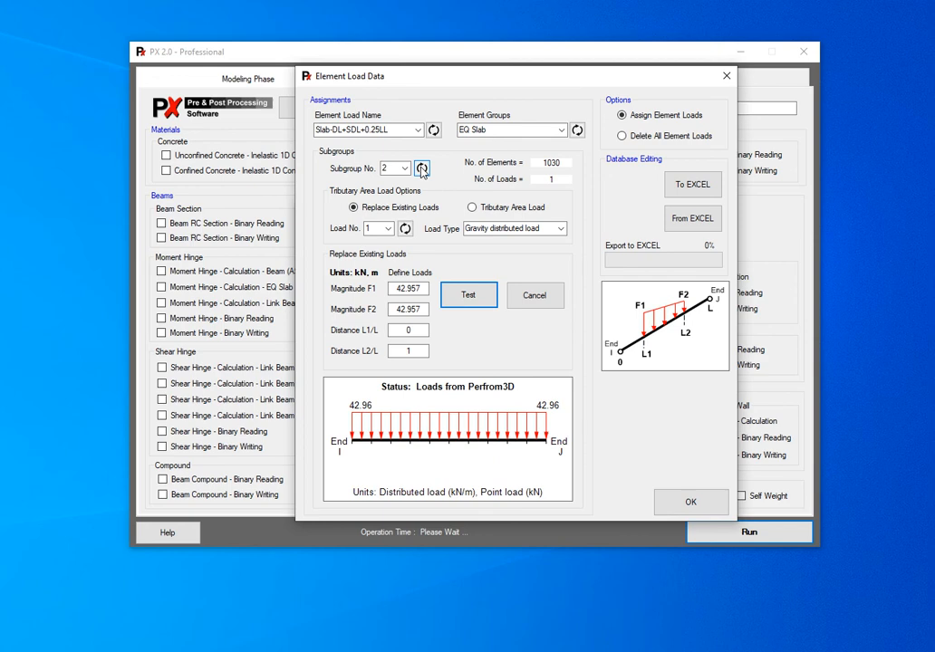
{"action": "left_click", "coordinate": [422, 171]}
{"action": "left_click", "coordinate": [422, 170]}
{"action": "left_click", "coordinate": [422, 170]}
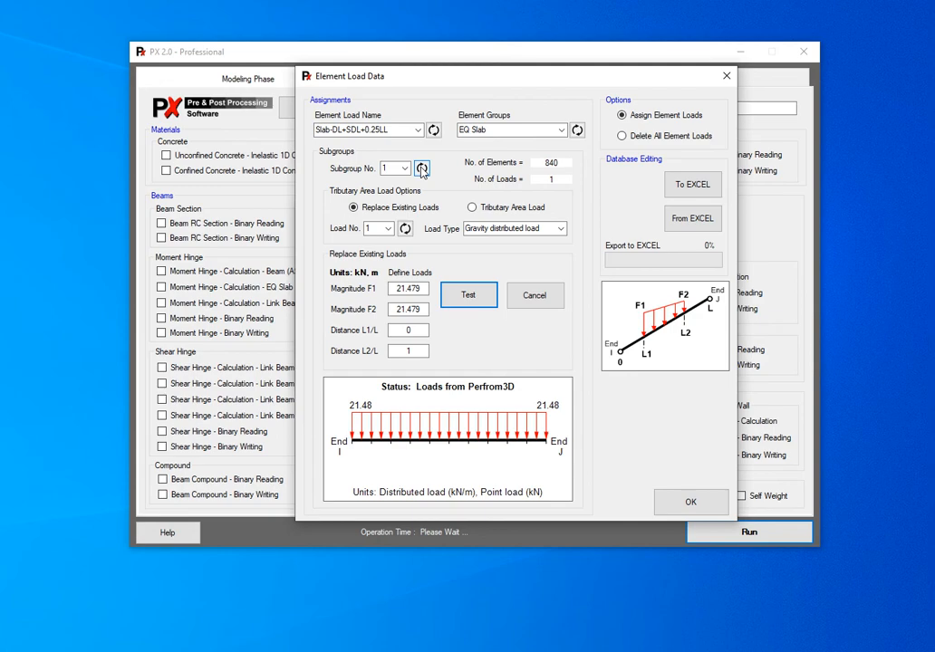
Step: Open the tributary area load calculation for subgroup 1, set the LL factor to 0.25, and calculate the Two-Way Slab case
{"action": "left_click", "coordinate": [476, 208]}
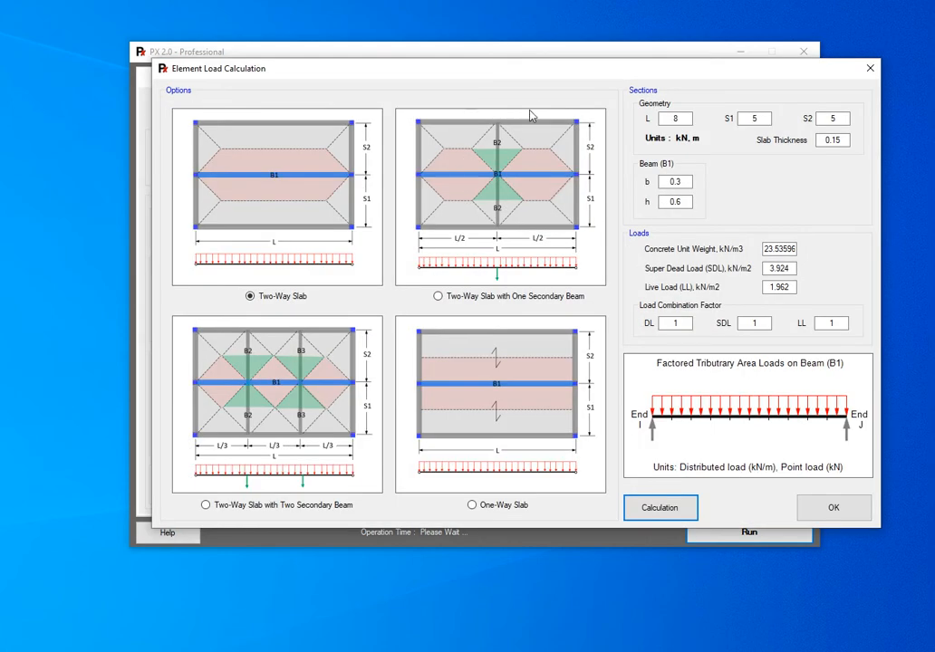
{"action": "left_click_drag", "start_coordinate": [533, 69], "coordinate": [491, 68]}
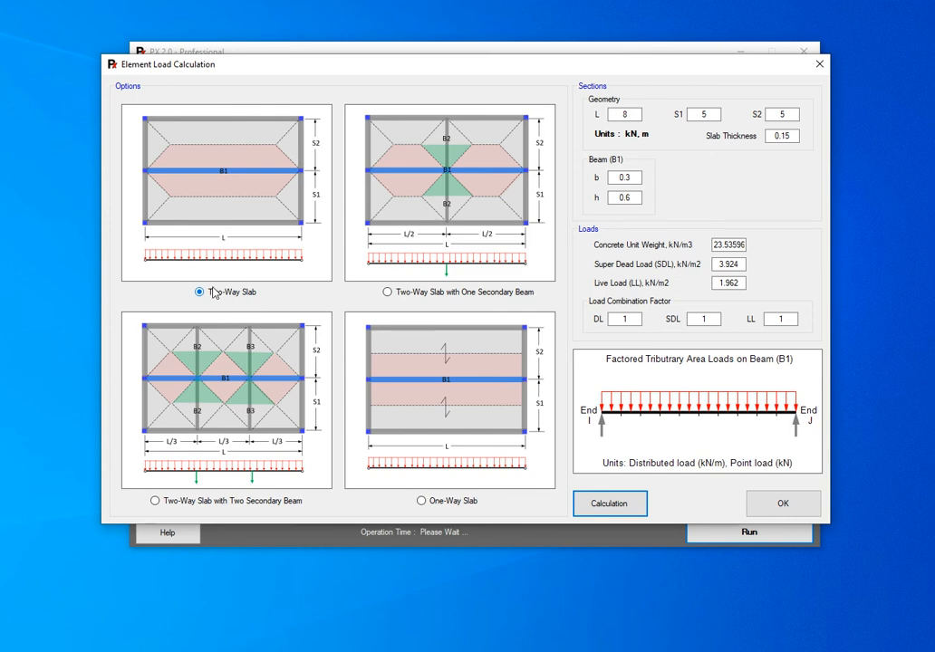
{"action": "double_click", "coordinate": [788, 318]}
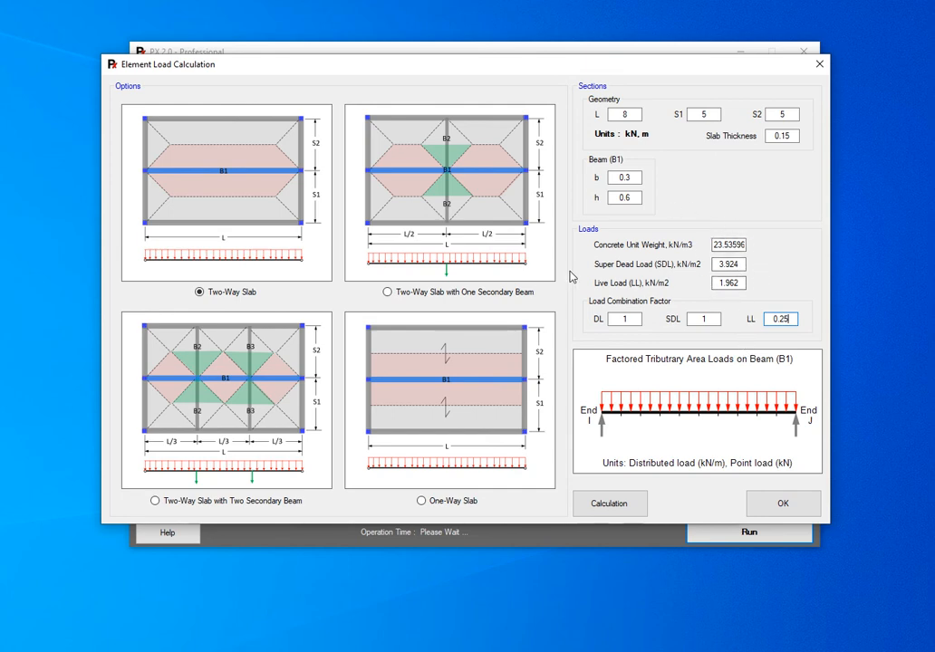
{"action": "left_click", "coordinate": [625, 514]}
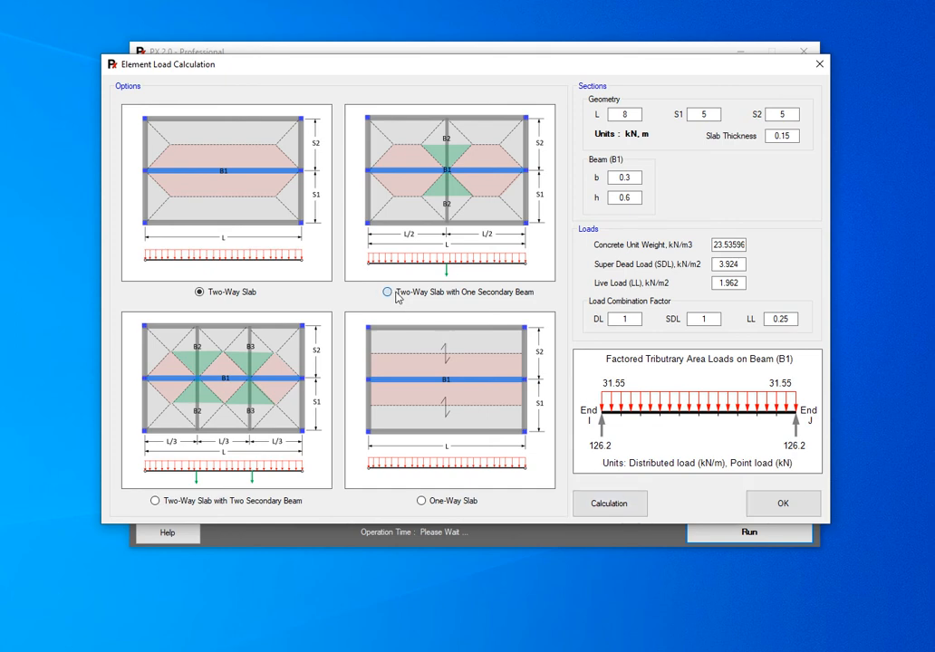
Step: Calculate the beam loads in turn for Two-Way Slab with One Secondary Beam, with Two Secondary Beam, and One-Way Slab
{"action": "left_click", "coordinate": [395, 298]}
{"action": "left_click", "coordinate": [632, 510]}
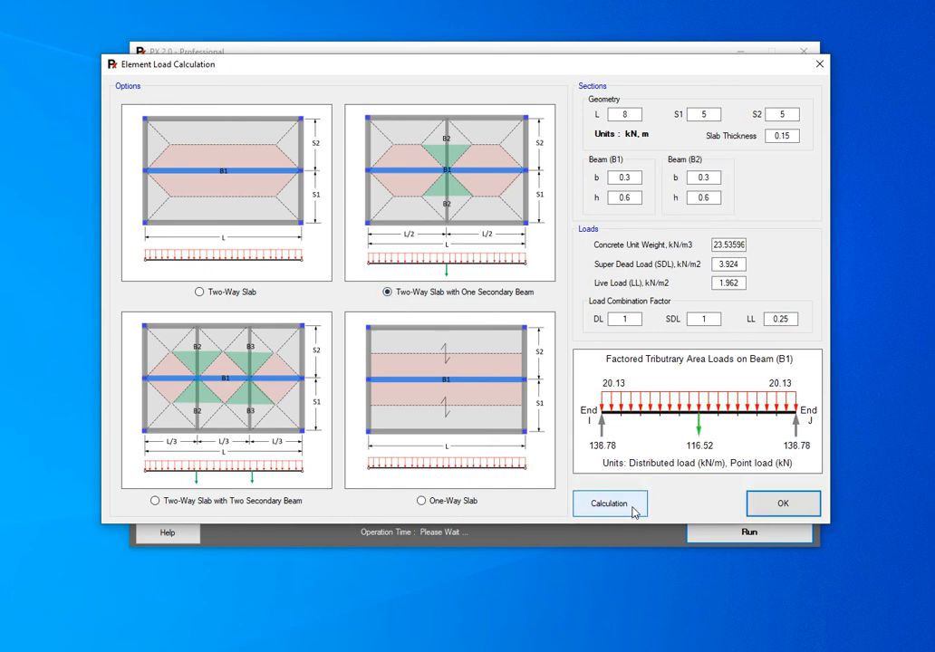
{"action": "left_click", "coordinate": [155, 501]}
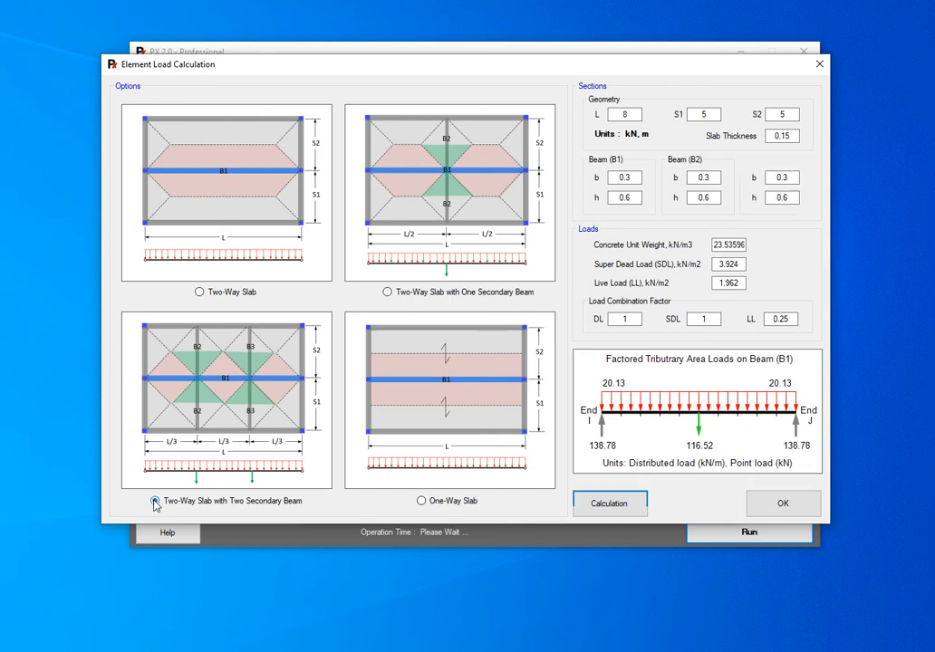
{"action": "left_click", "coordinate": [601, 513]}
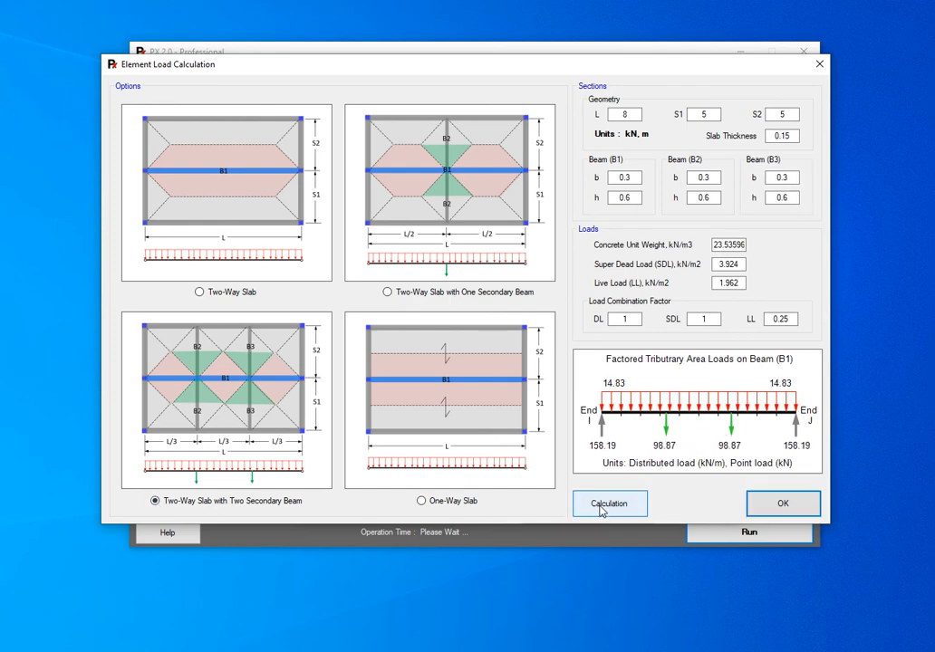
{"action": "left_click", "coordinate": [426, 501]}
{"action": "left_click", "coordinate": [629, 509]}
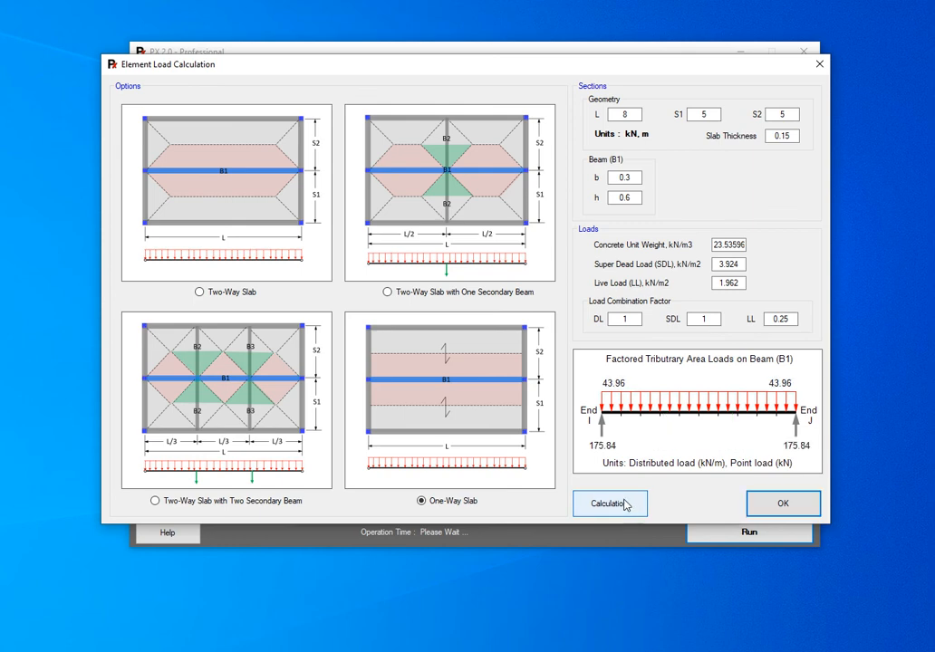
Step: Calculate the Two-Way Slab with Two Secondary Beam case and apply its tributary loads to EQ Slab subgroup 1
{"action": "left_click", "coordinate": [191, 506]}
{"action": "left_click", "coordinate": [616, 507]}
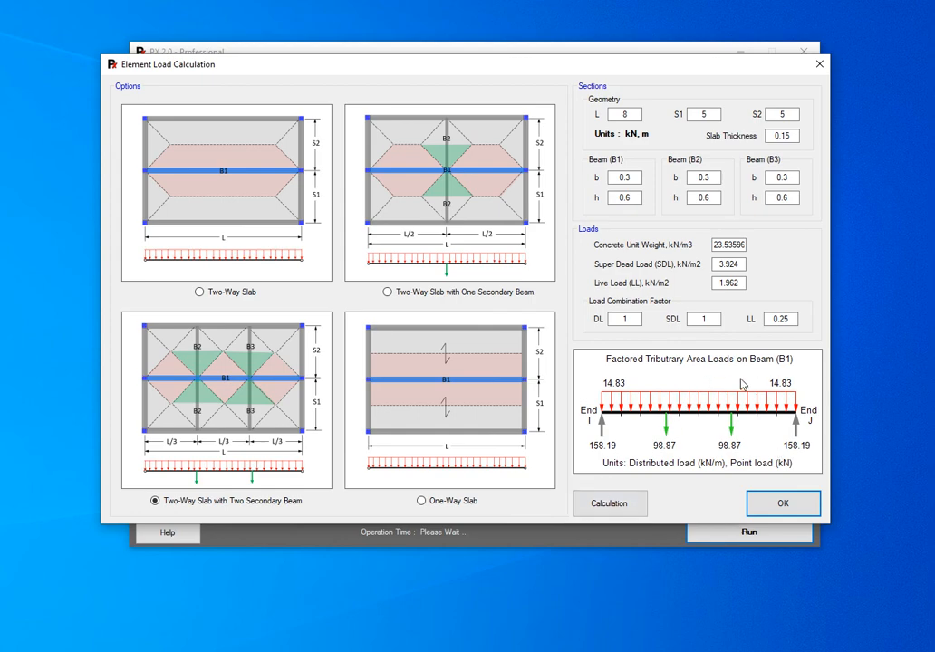
{"action": "left_click", "coordinate": [796, 507]}
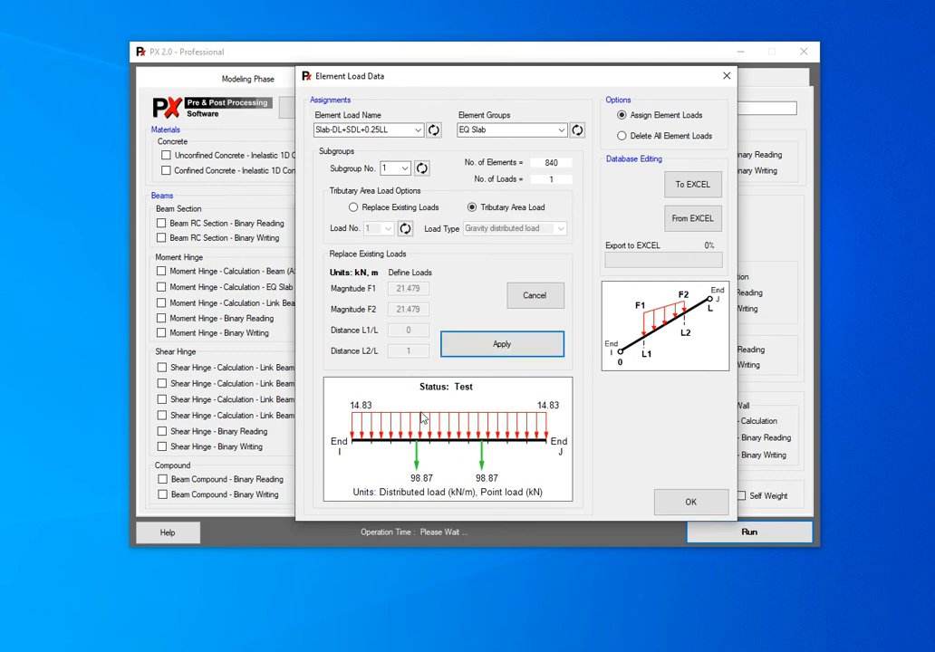
{"action": "left_click", "coordinate": [511, 346]}
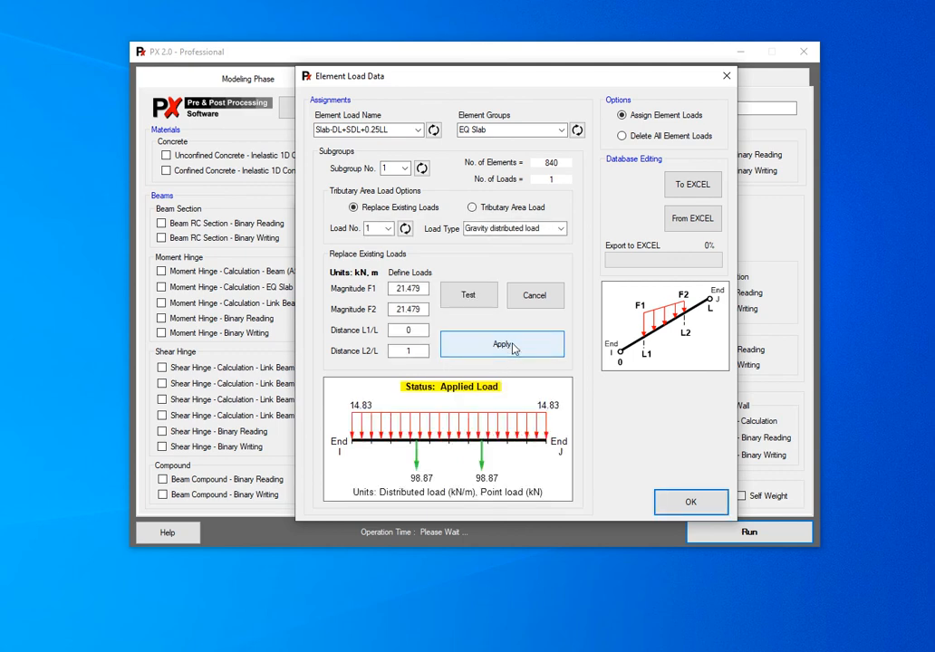
Step: For EQ Slab subgroup 2, set Magnitude F1 of the gravity distributed load to 0, test it, and apply the load
{"action": "left_click", "coordinate": [404, 168]}
{"action": "left_click", "coordinate": [402, 192]}
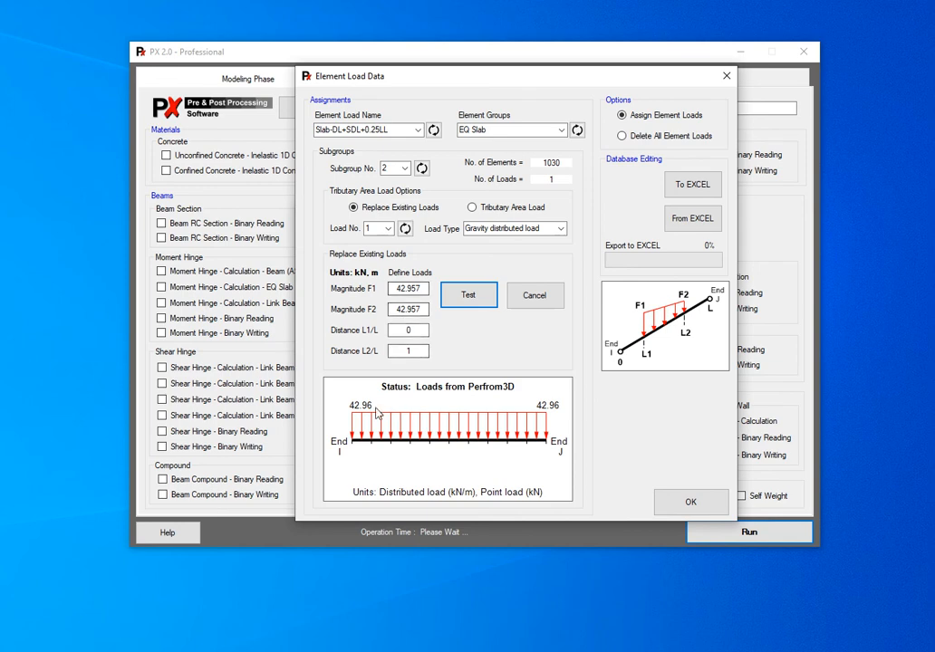
{"action": "left_click_drag", "start_coordinate": [394, 289], "coordinate": [428, 295]}
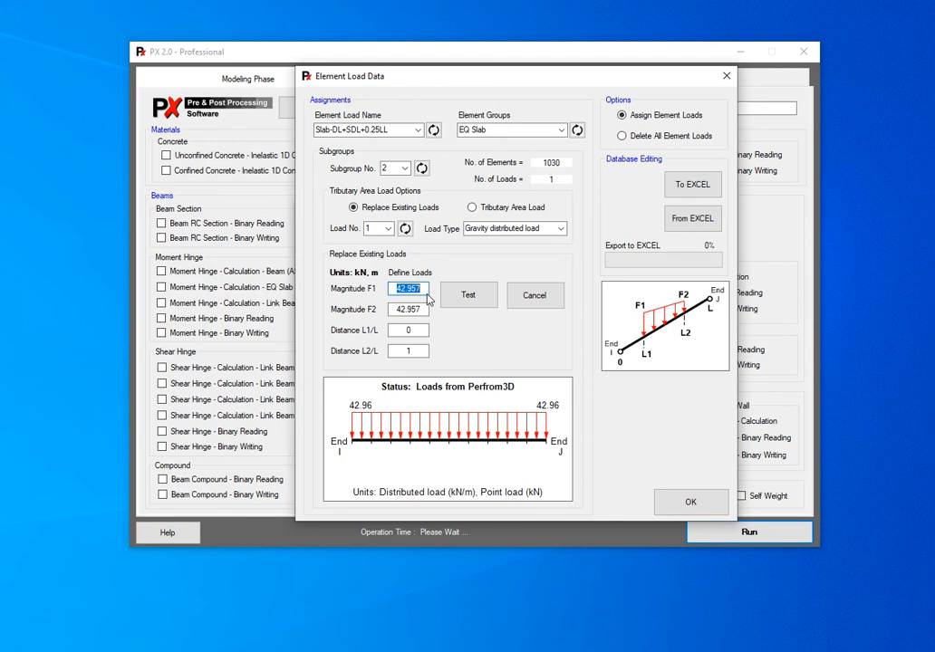
{"action": "type", "text": "0"}
{"action": "left_click", "coordinate": [463, 297]}
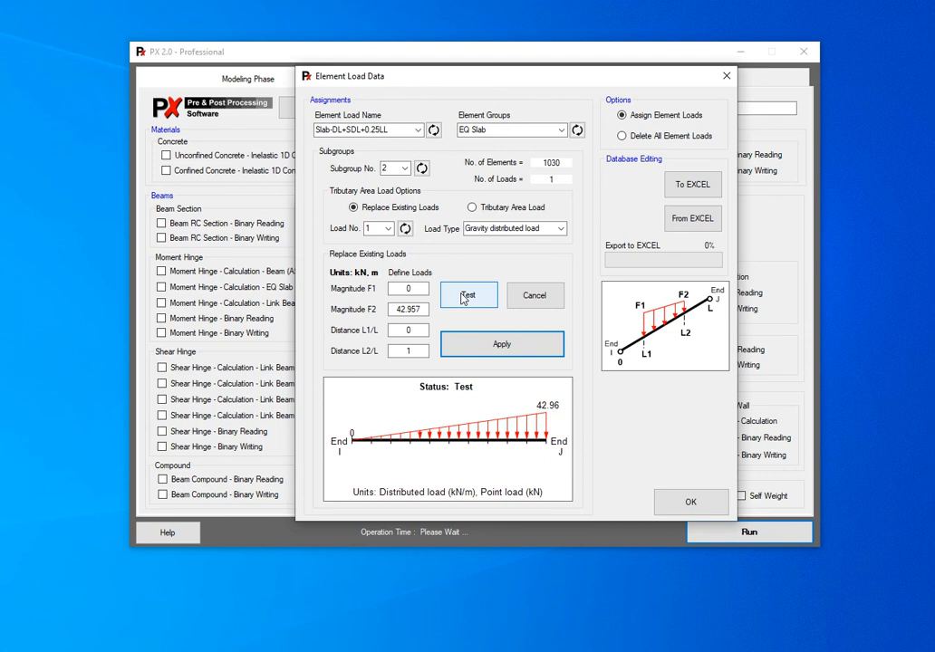
{"action": "left_click", "coordinate": [500, 349]}
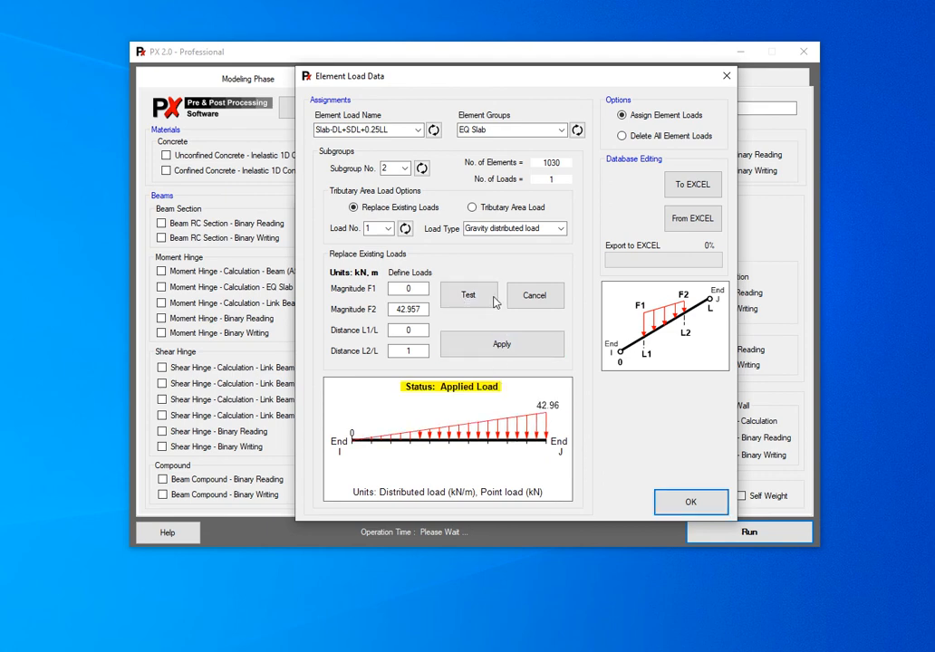
Step: Cycle through both EQ Slab subgroups and the individual loads of subgroup 1 to check the applied loads
{"action": "left_click", "coordinate": [421, 168]}
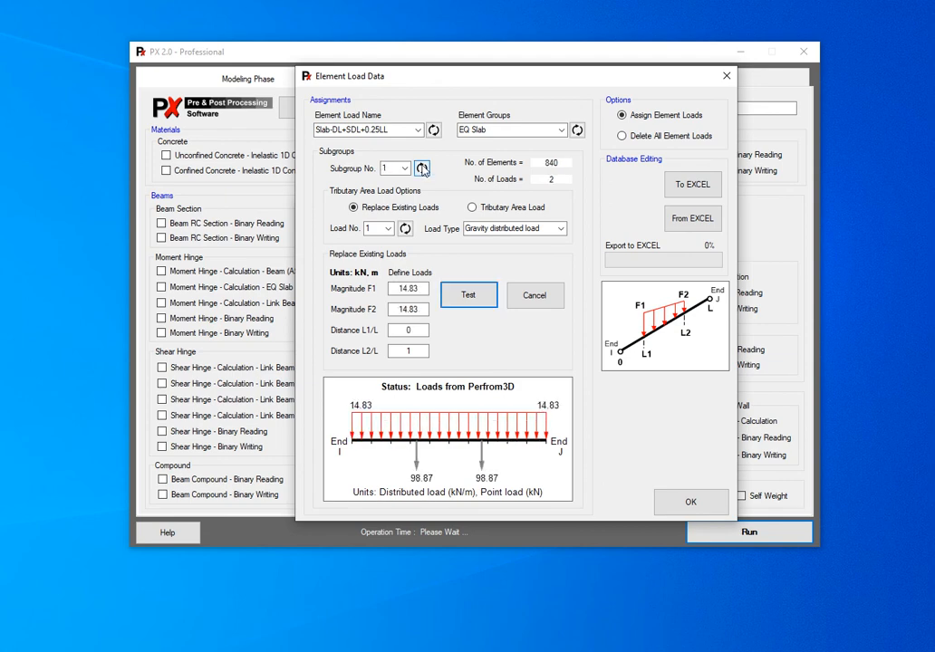
{"action": "left_click", "coordinate": [406, 230]}
{"action": "left_click", "coordinate": [406, 230]}
{"action": "left_click", "coordinate": [406, 231]}
{"action": "left_click", "coordinate": [422, 169]}
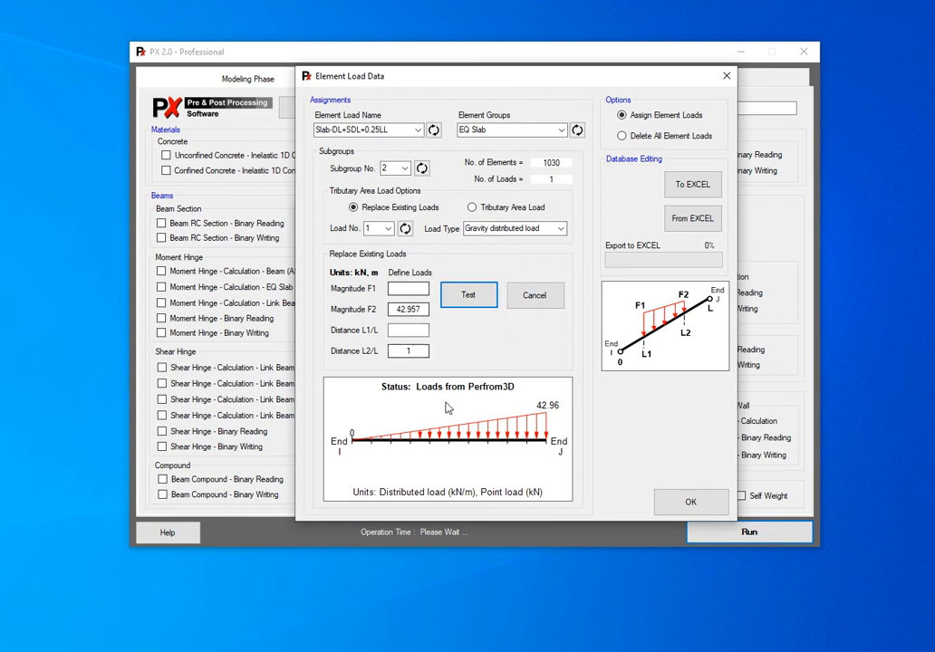
Step: Export the element loads to Excel for database editing, then return to the Element Load Data form
{"action": "left_click", "coordinate": [693, 186]}
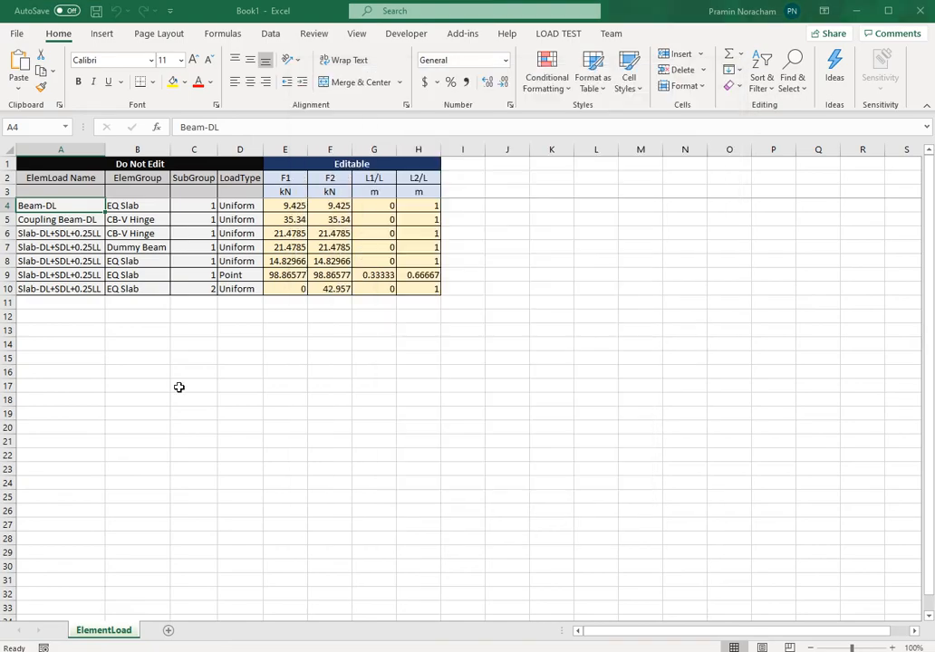
{"action": "left_click", "coordinate": [179, 387]}
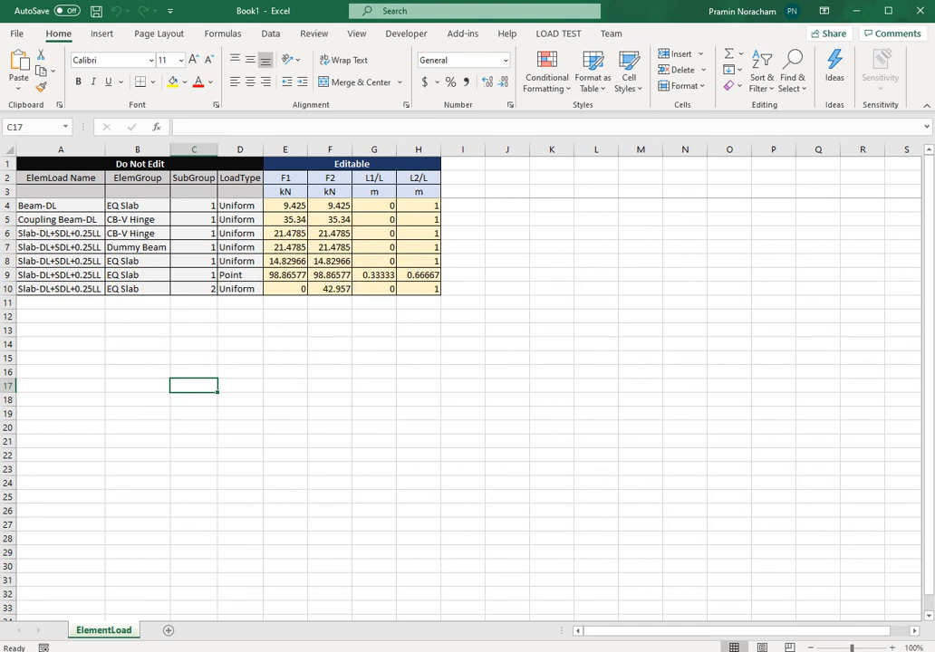
{"action": "mouse_move", "coordinate": [402, 651]}
{"action": "left_click", "coordinate": [540, 643]}
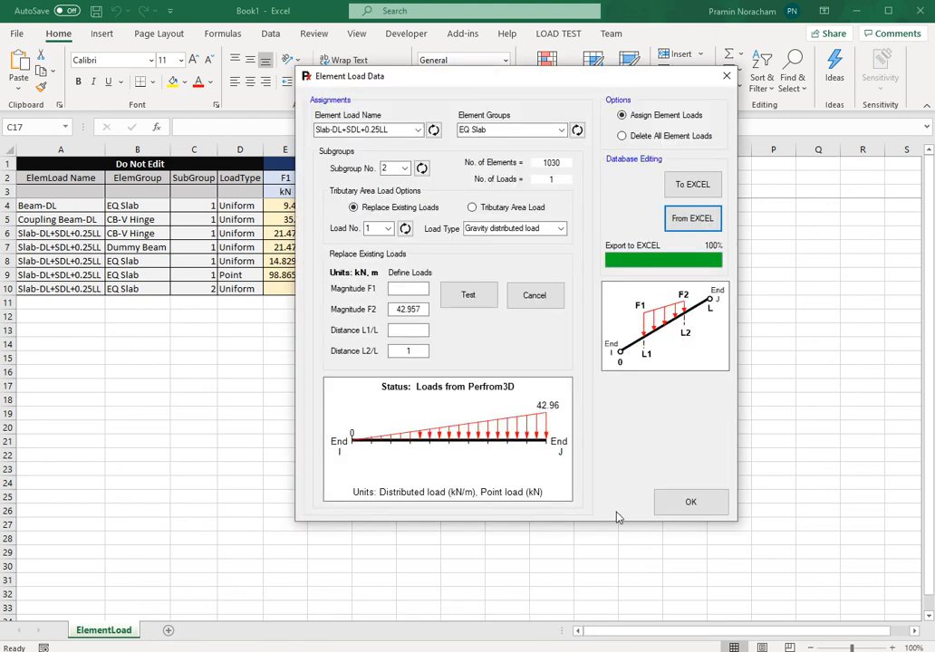
Step: Import the element loads back from Excel, accept the element load data, and finish the modeling run
{"action": "left_click", "coordinate": [696, 221]}
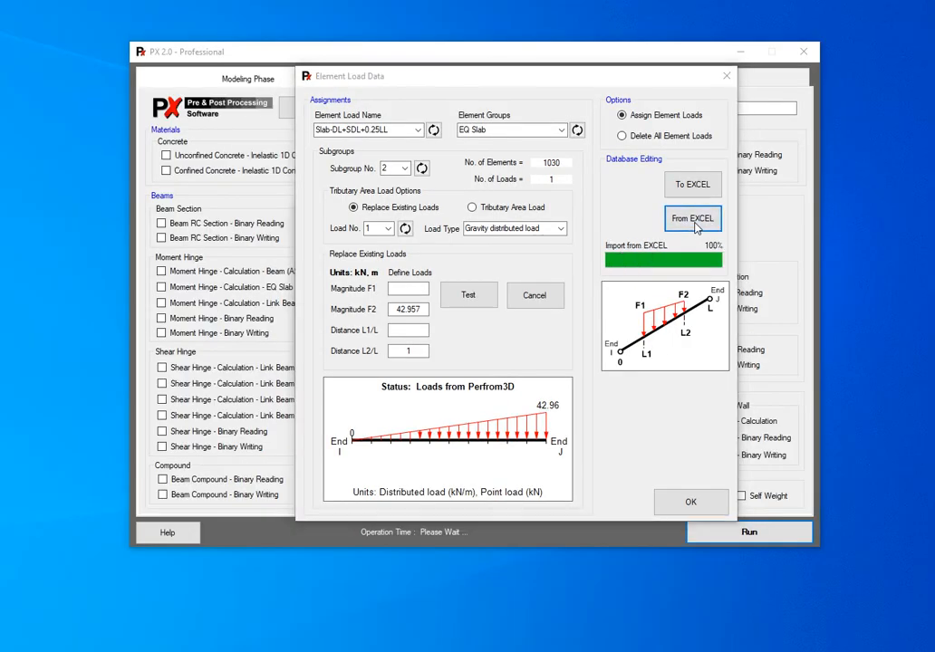
{"action": "left_click", "coordinate": [394, 396]}
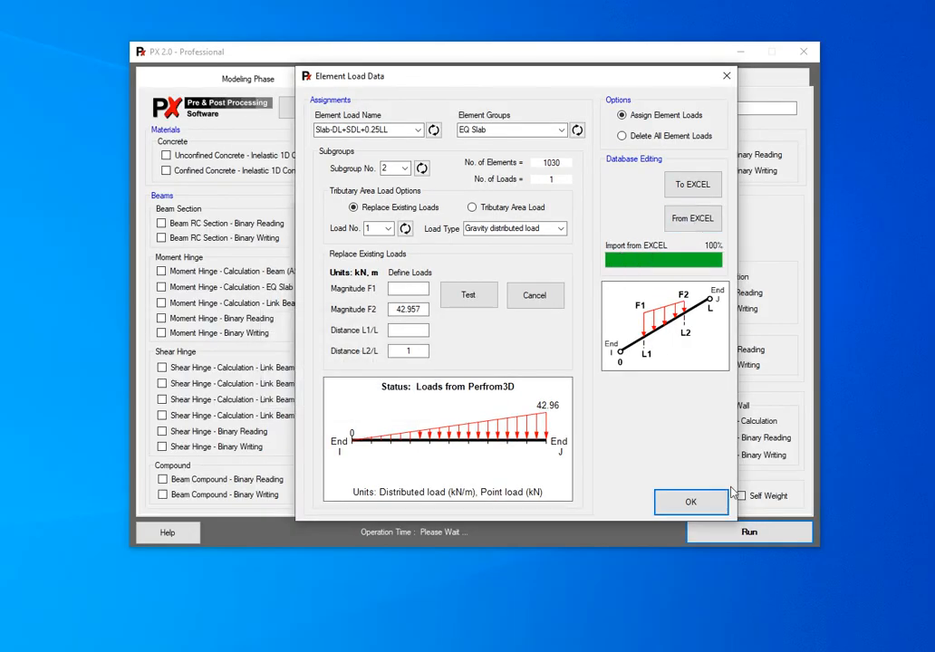
{"action": "left_click", "coordinate": [702, 505]}
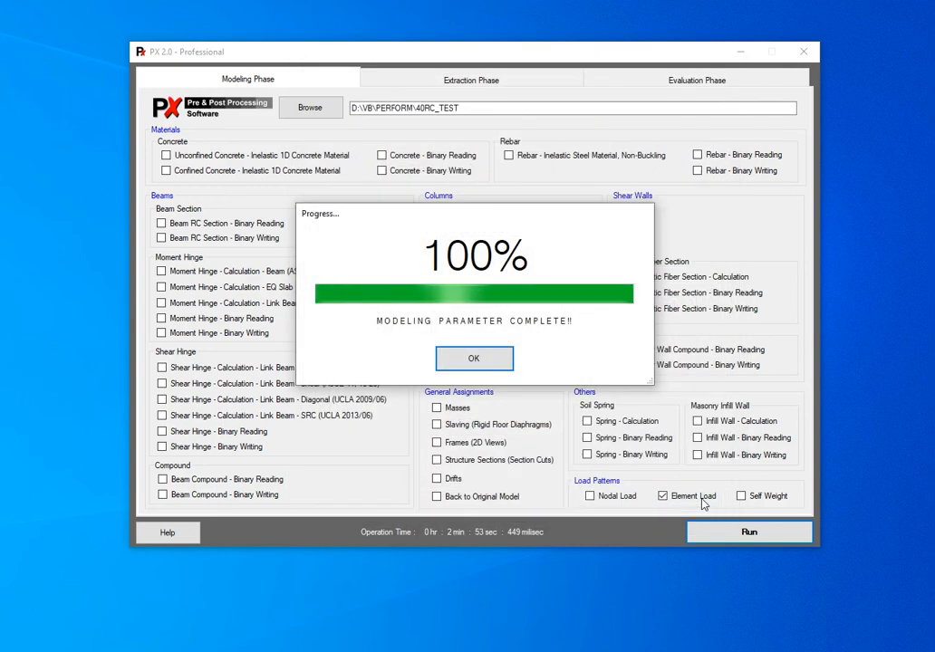
{"action": "left_click", "coordinate": [480, 366]}
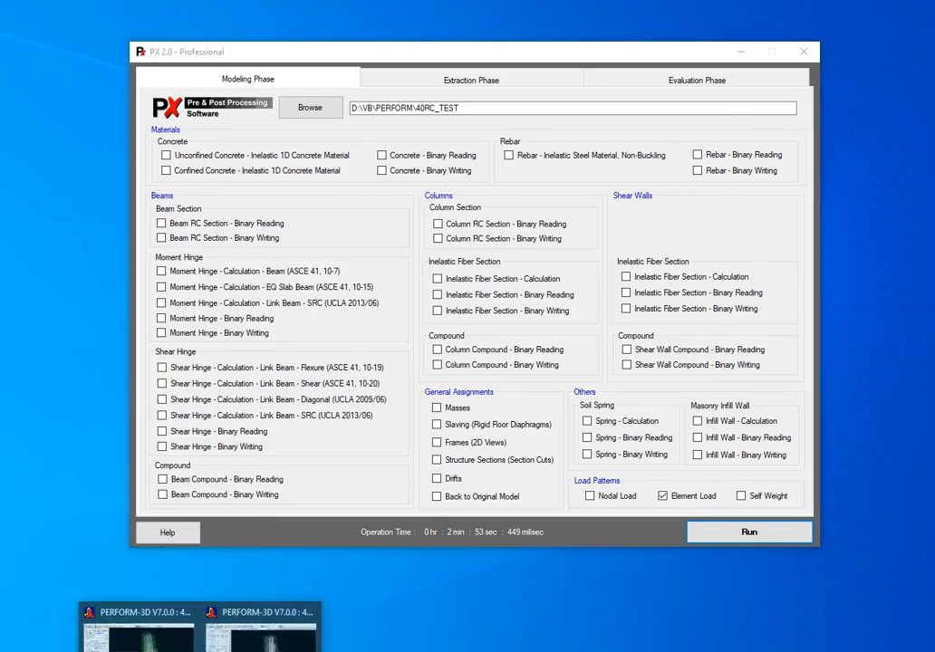
Step: Switch to the open PERFORM-3D model and cycle through the EQ Slab subgroups to view their gravity loads
{"action": "left_click", "coordinate": [135, 630]}
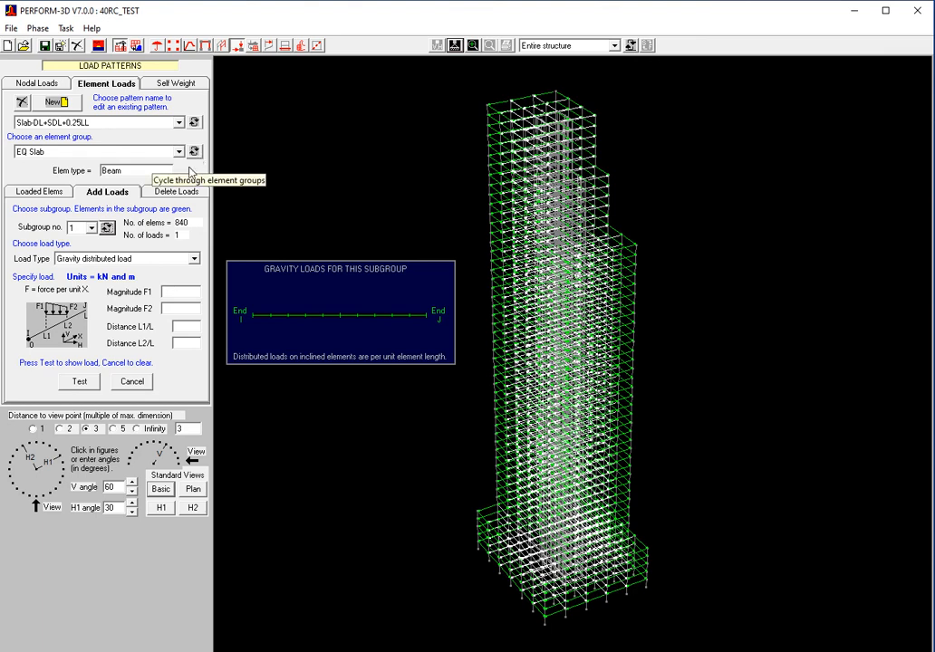
{"action": "left_click", "coordinate": [107, 227]}
{"action": "left_click", "coordinate": [107, 227]}
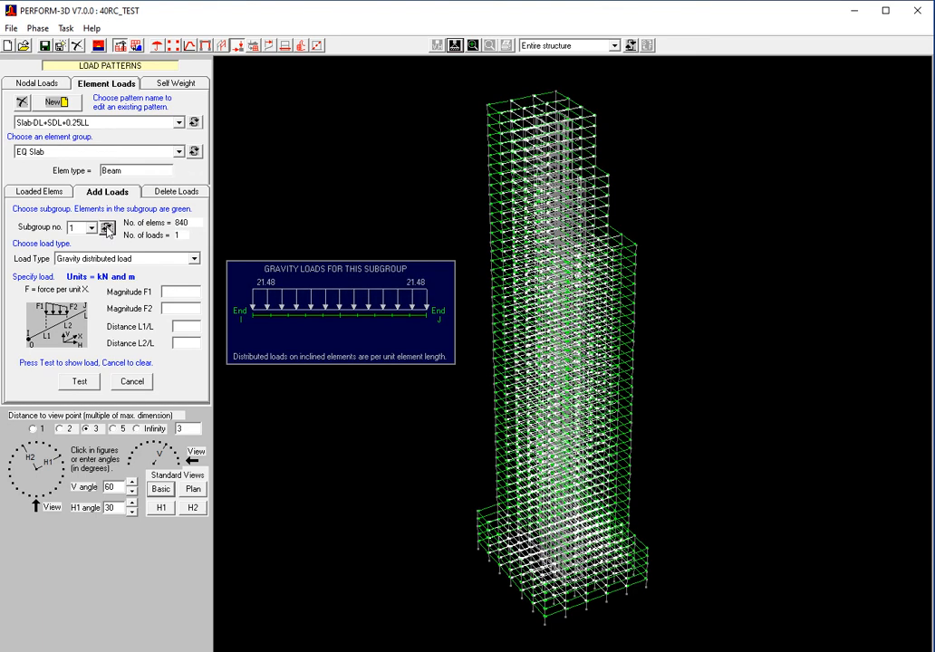
{"action": "left_click", "coordinate": [107, 227]}
Step: Reopen the 40RC_TEST structure and display the element loads of the Slab-DL+SDL+0.25LL pattern
{"action": "left_click", "coordinate": [23, 45]}
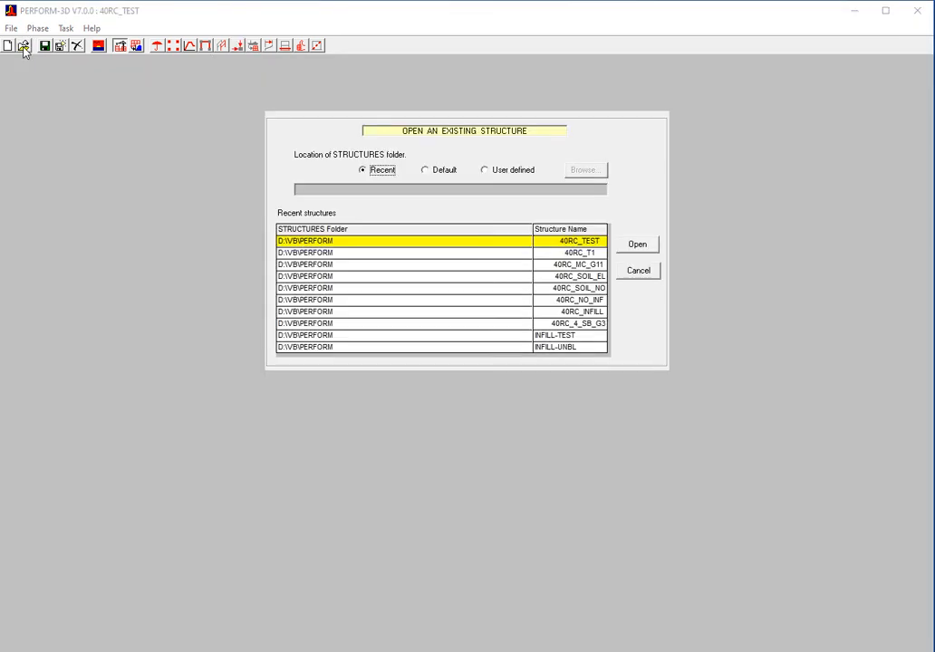
{"action": "double_click", "coordinate": [595, 242]}
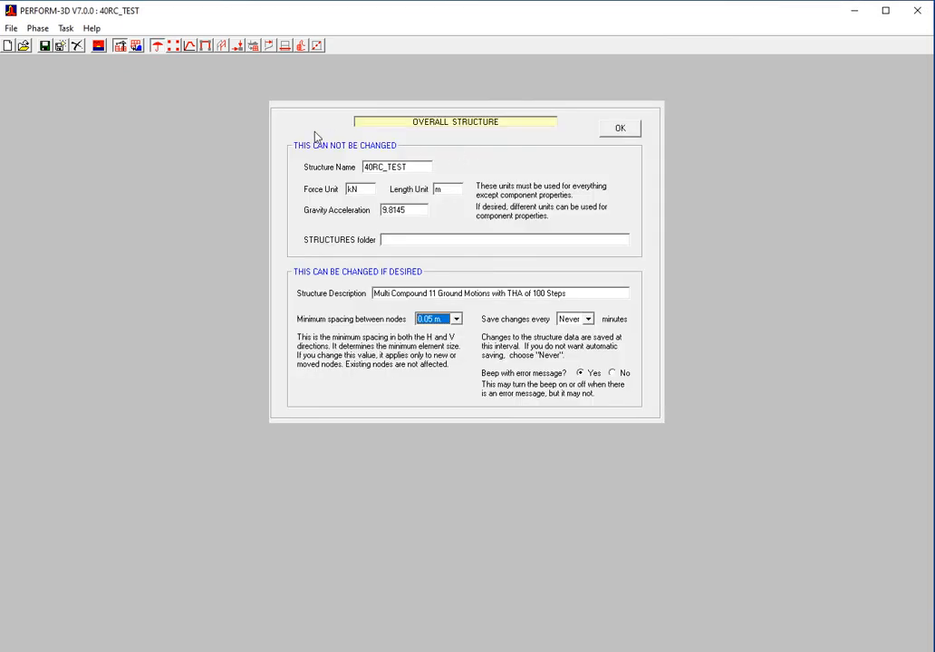
{"action": "left_click", "coordinate": [238, 46]}
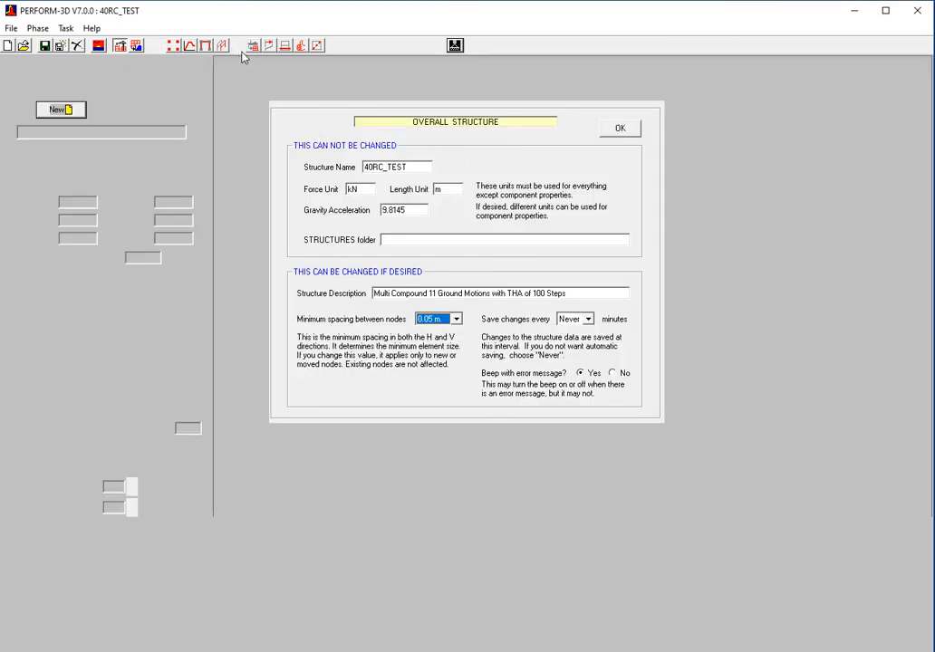
{"action": "left_click", "coordinate": [106, 83]}
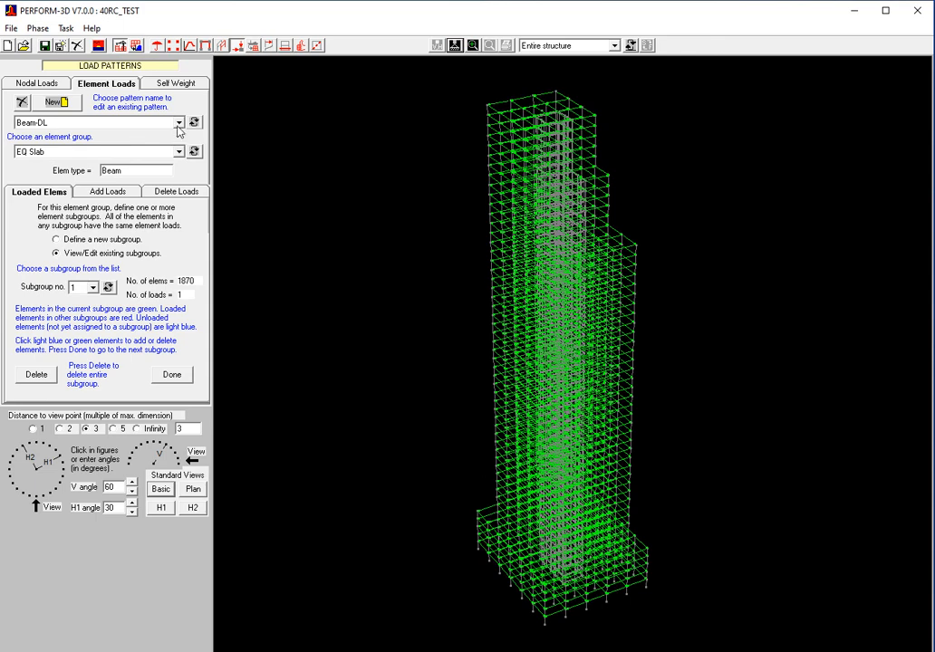
{"action": "left_click", "coordinate": [145, 121]}
{"action": "left_click", "coordinate": [148, 149]}
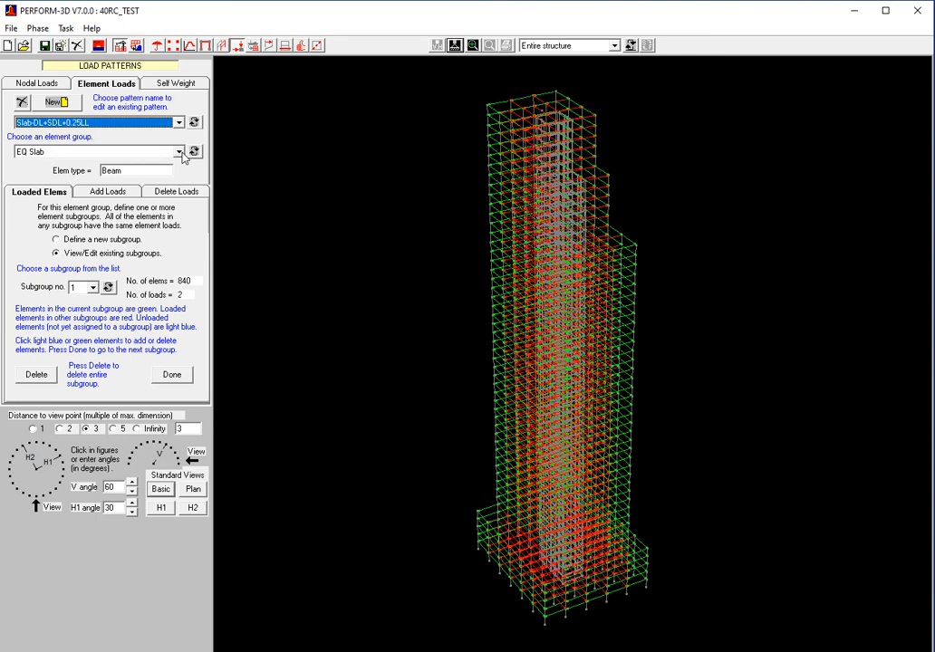
Step: Compare the gravity load diagrams of EQ Slab subgroups 1 and 2 in the reloaded model, then return to PX 2.0
{"action": "left_click", "coordinate": [107, 191]}
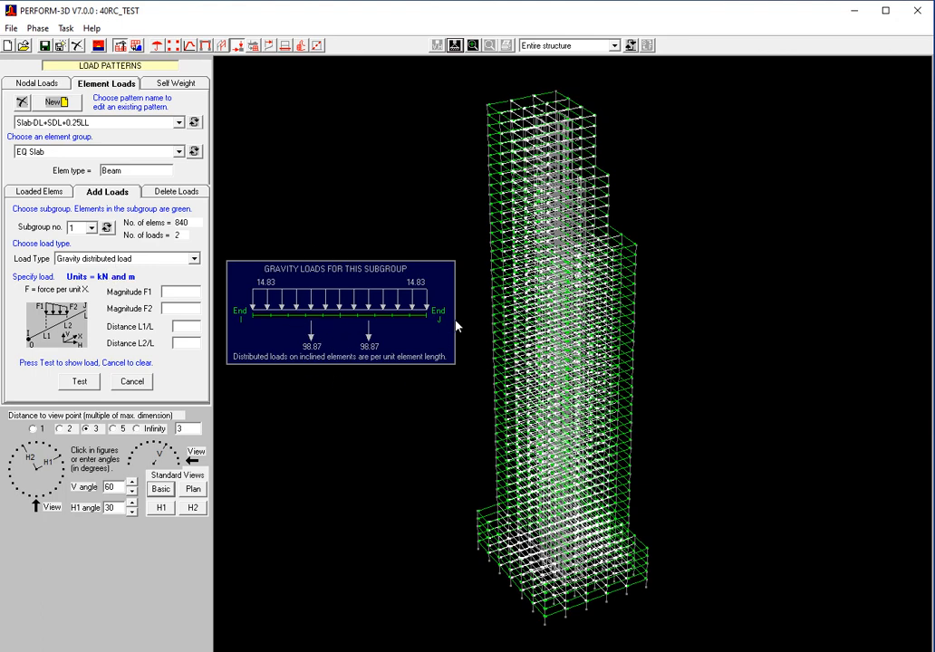
{"action": "left_click", "coordinate": [107, 229]}
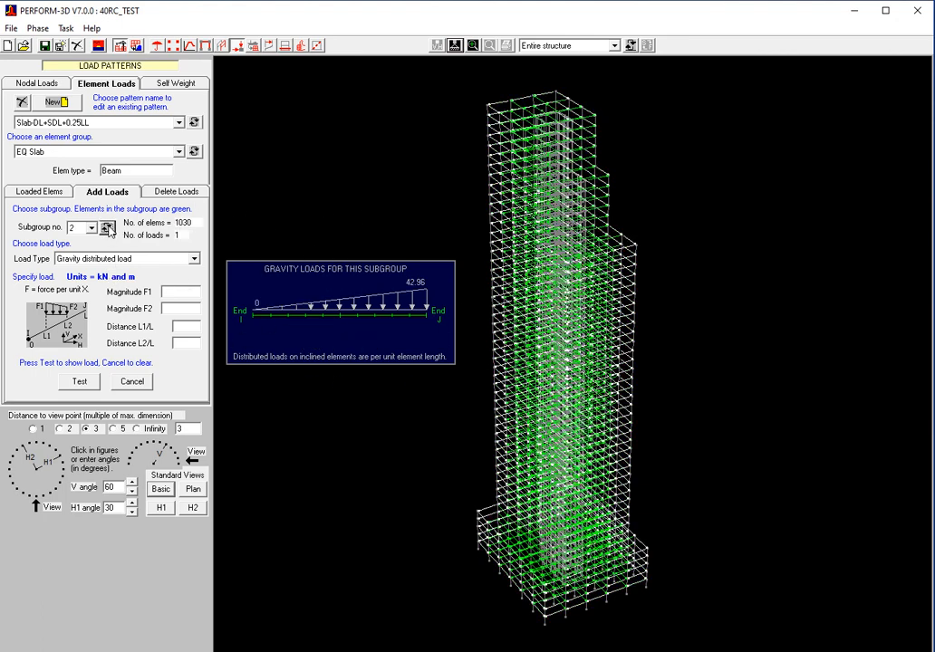
{"action": "left_click", "coordinate": [107, 229]}
{"action": "left_click", "coordinate": [108, 228]}
{"action": "left_click", "coordinate": [108, 228]}
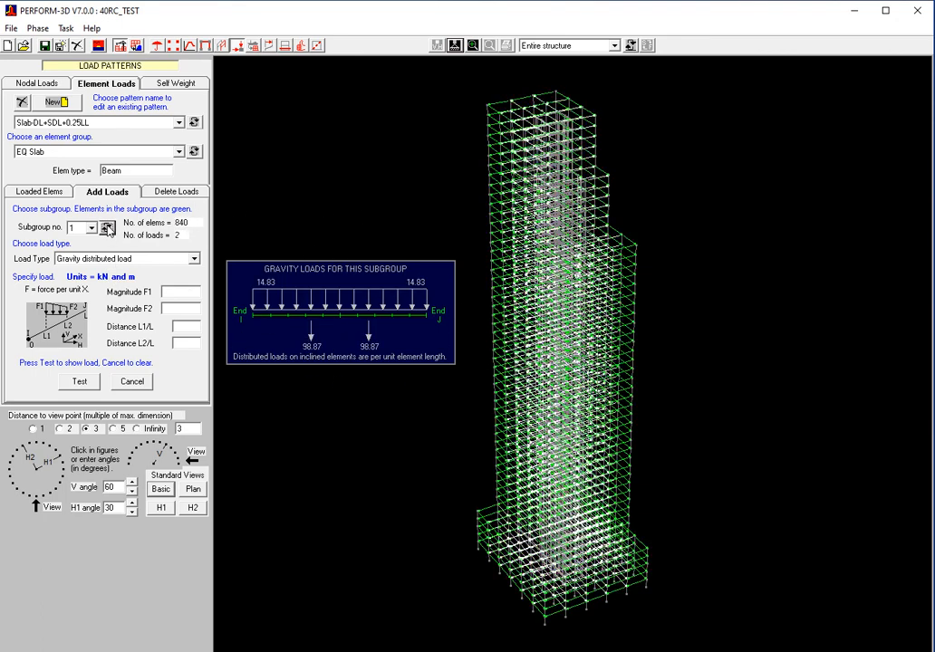
{"action": "left_click", "coordinate": [108, 228]}
{"action": "left_click", "coordinate": [108, 228]}
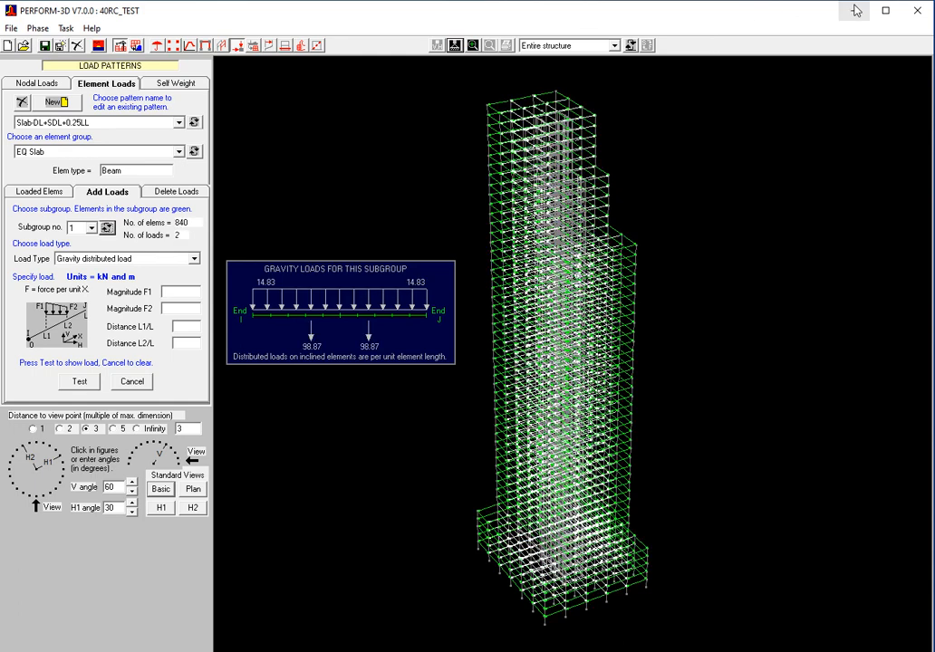
{"action": "left_click", "coordinate": [106, 230]}
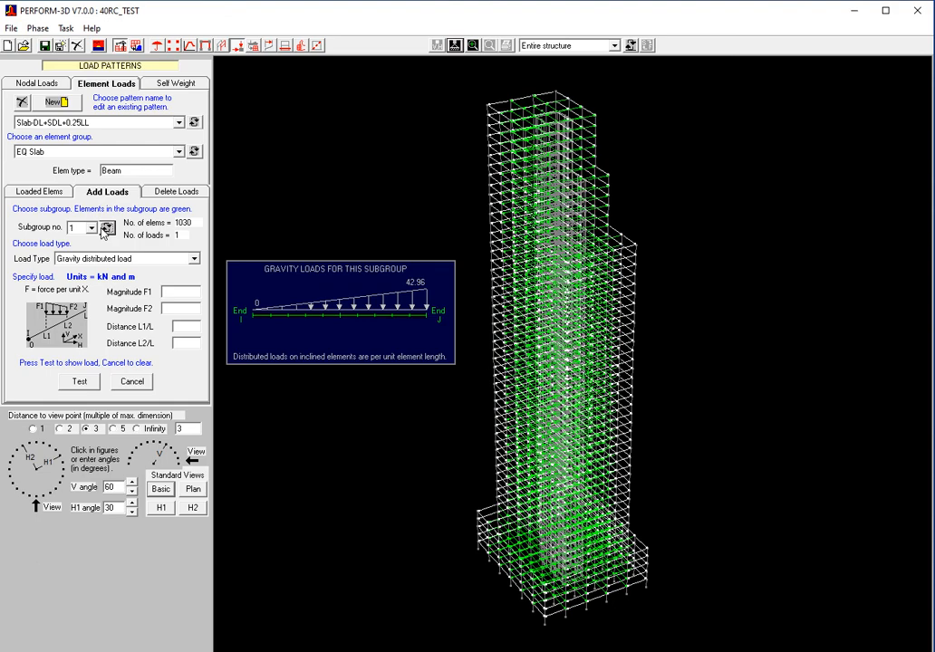
{"action": "left_click", "coordinate": [106, 229]}
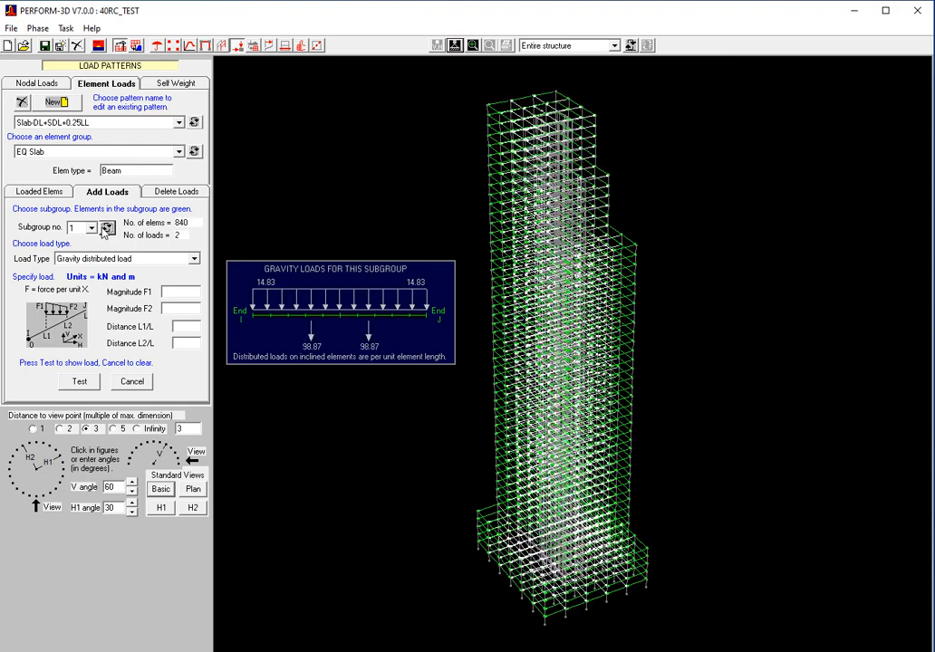
{"action": "left_click", "coordinate": [853, 12]}
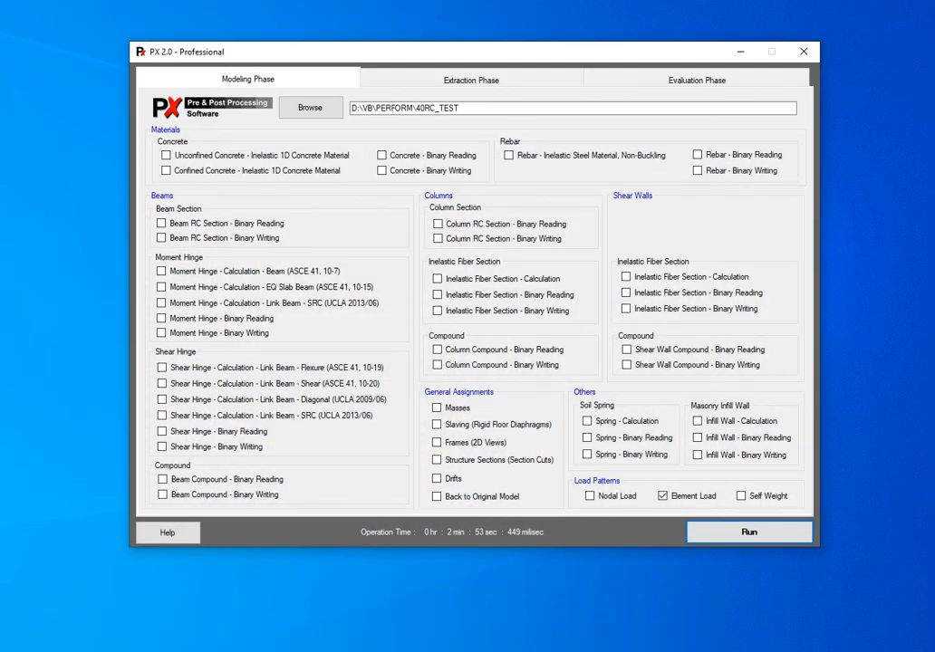